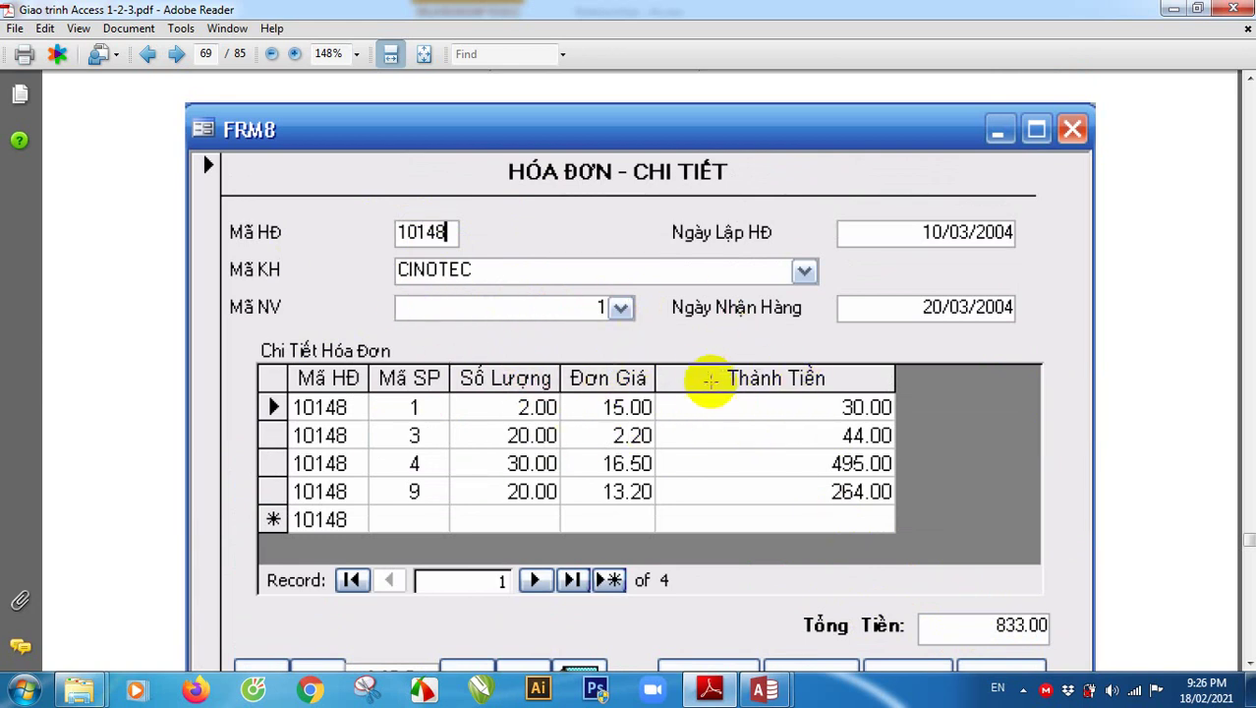
Switch to Access, open the form frmLAPHOADON to view its invoice layout, and close it again
left_click(766, 690)
left_click(704, 589)
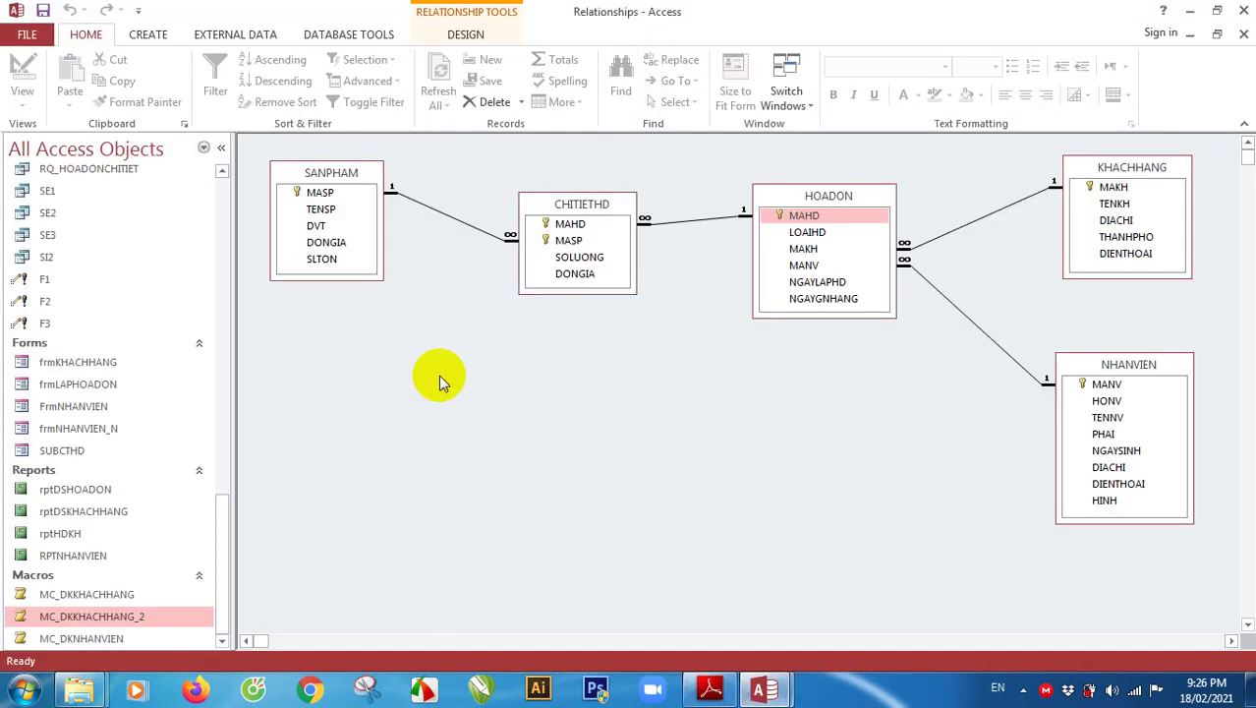
left_click(98, 430)
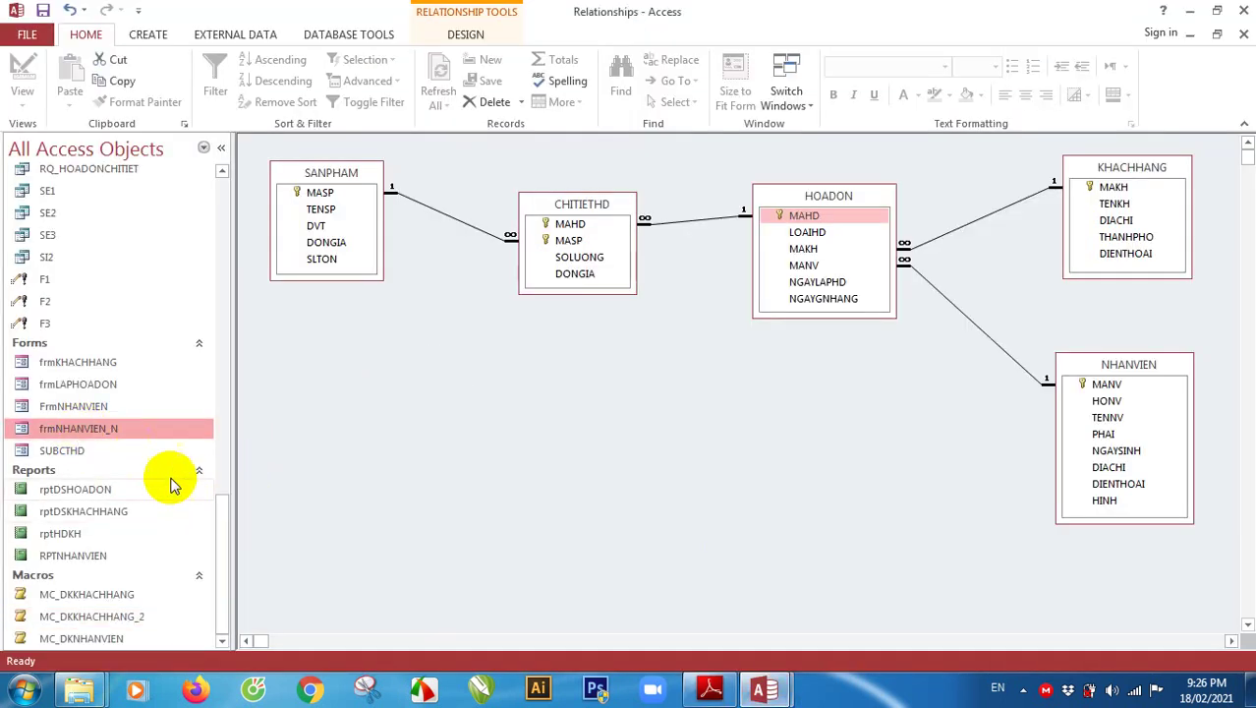
double_click(87, 385)
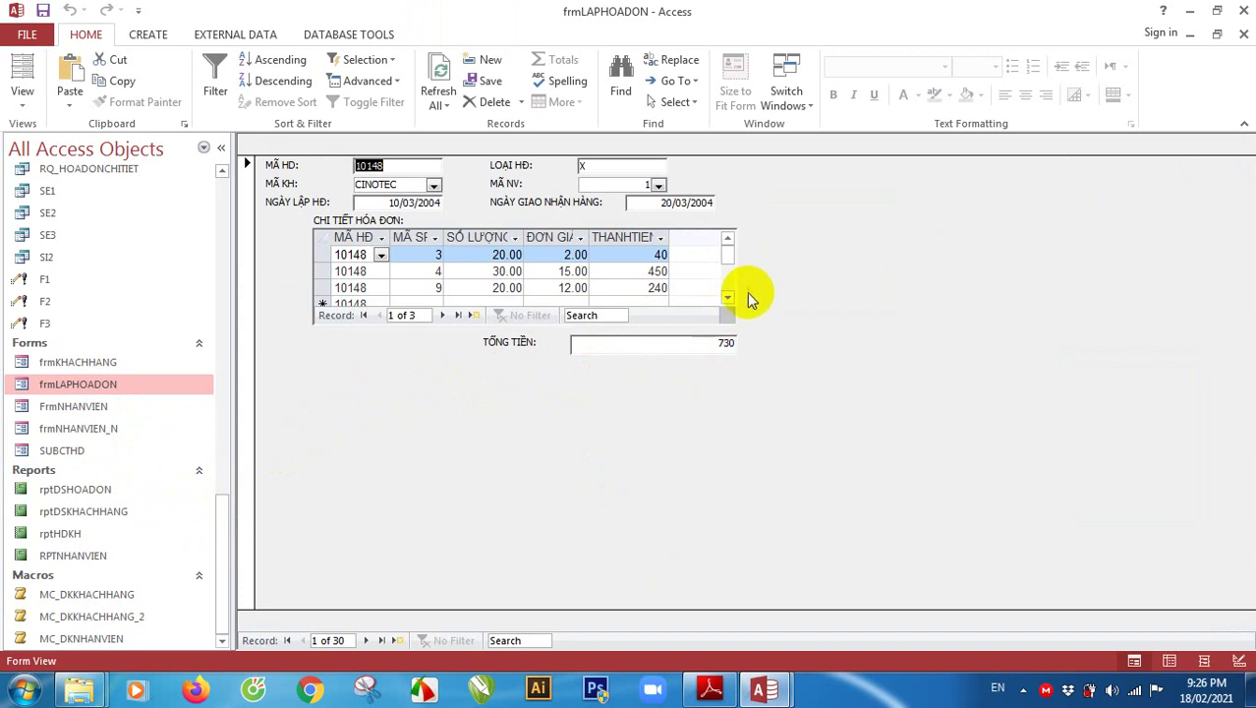
left_click(1245, 35)
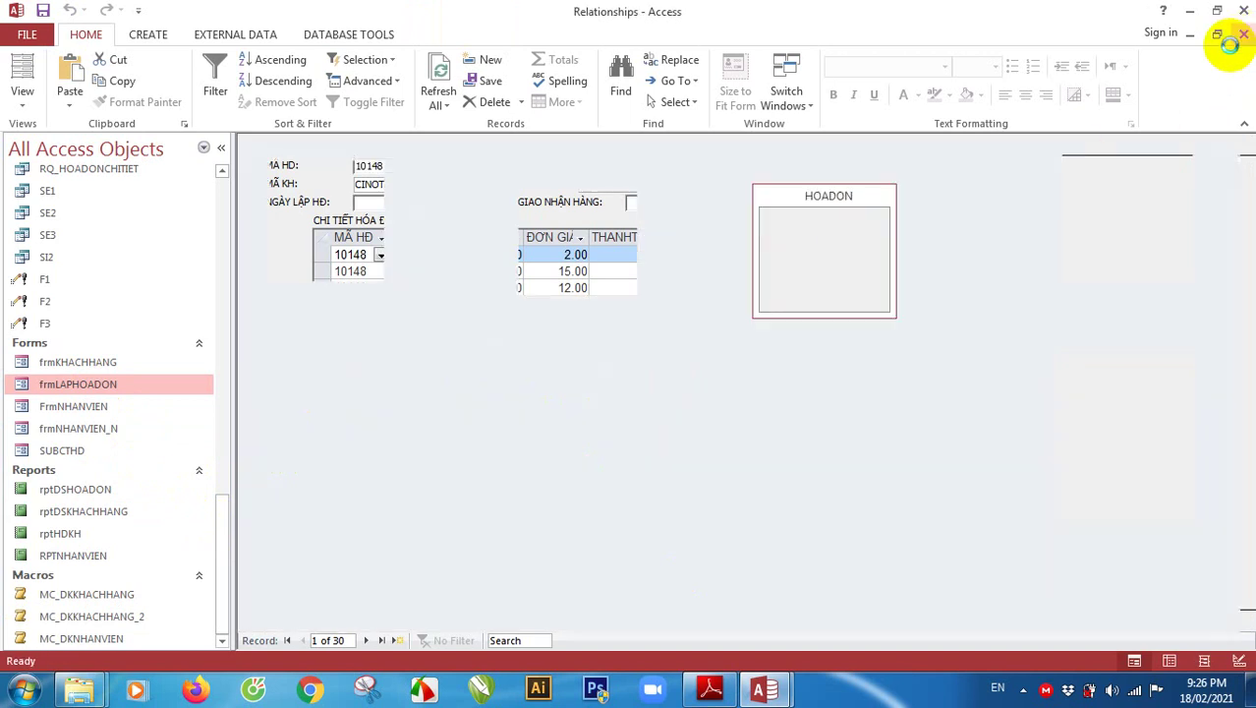
Open frmLAPHOADON in Design View and inspect the form's Record Source property
right_click(86, 384)
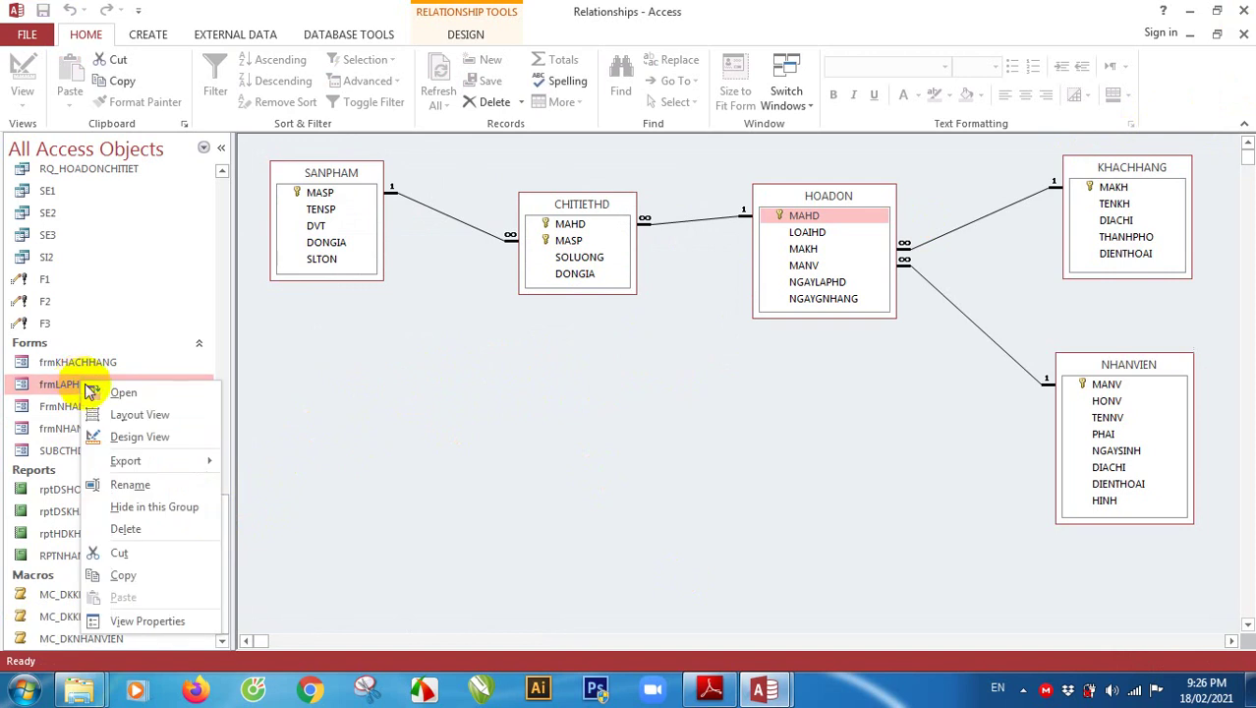
left_click(128, 438)
left_click(1091, 224)
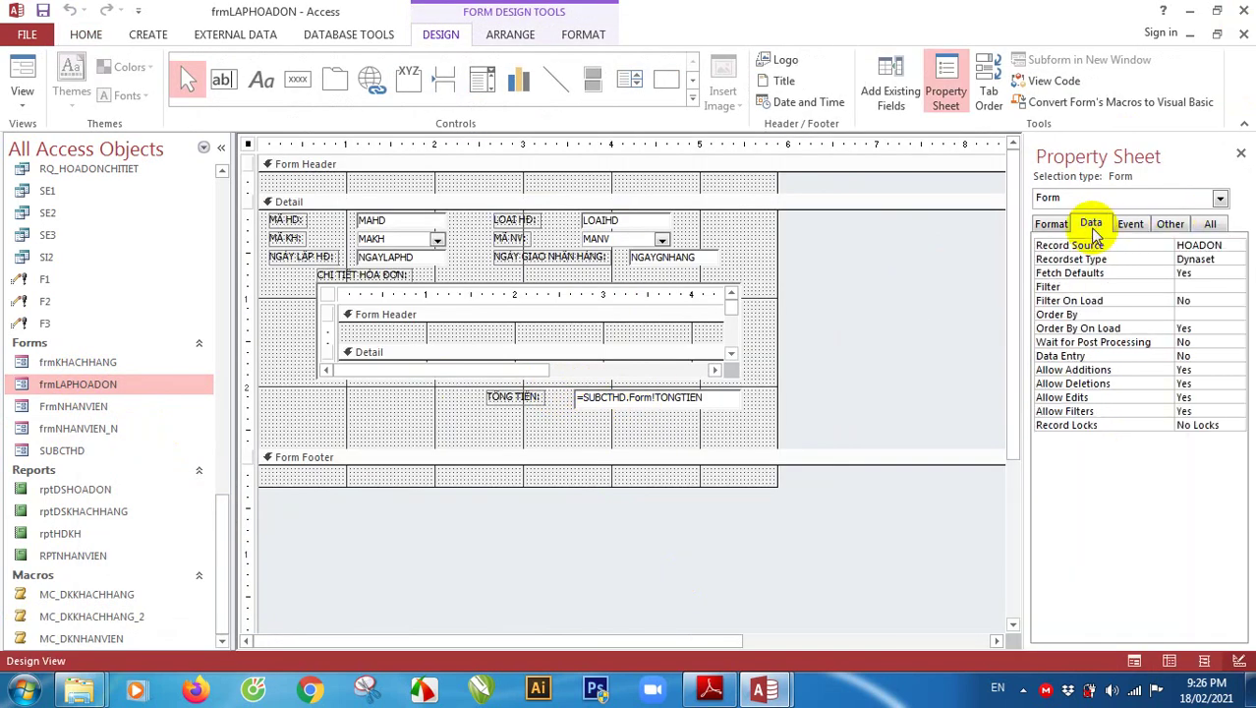
left_click(1222, 246)
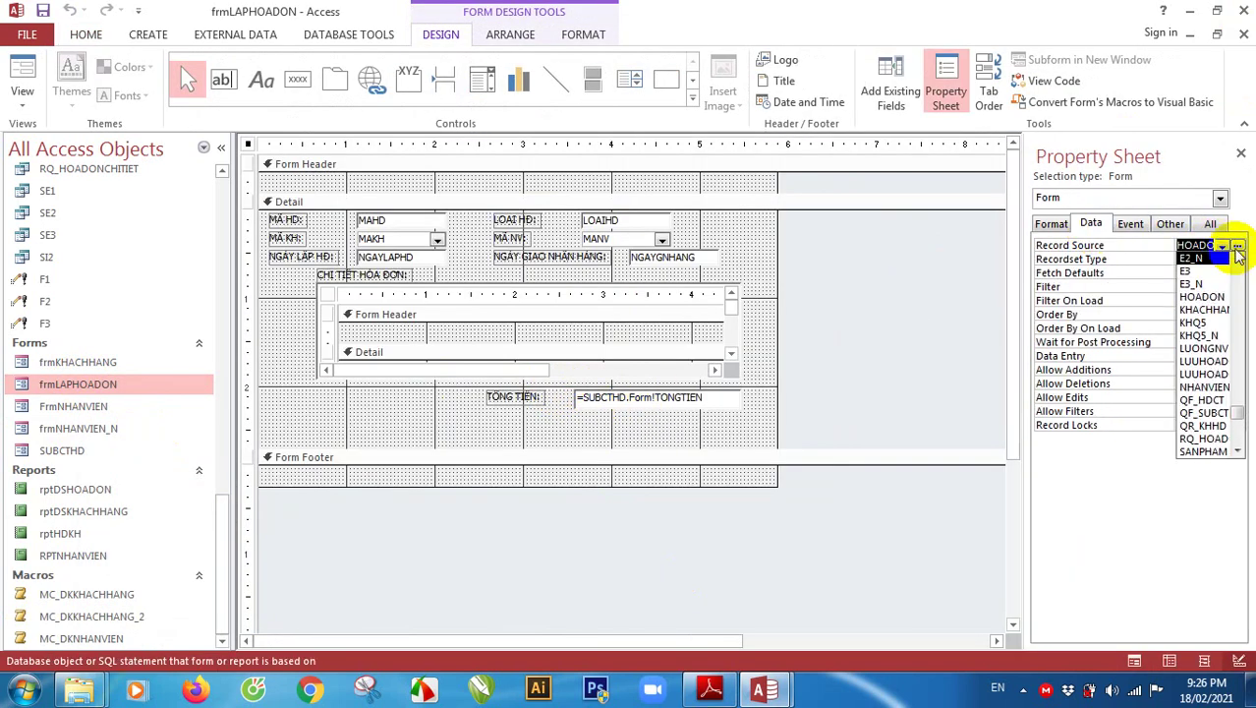
key("Escape")
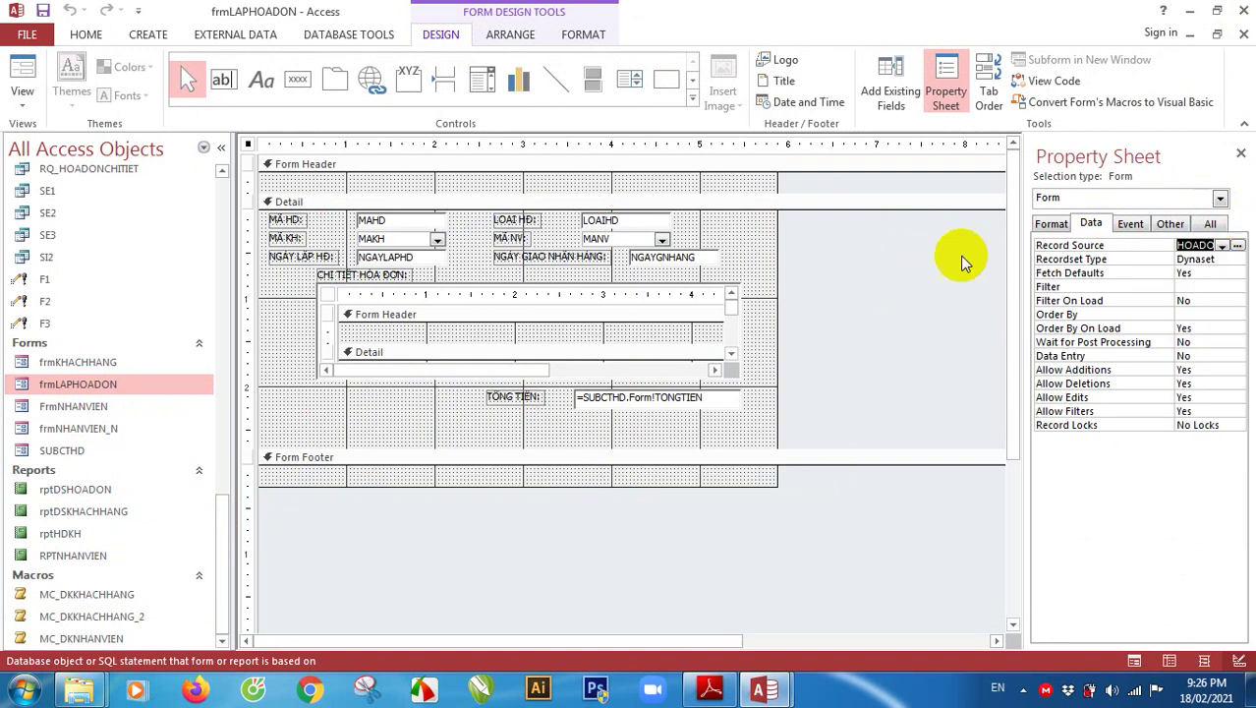
Move the SUBCTHD subform with its label about 0.3 inch to the left in the Detail section
left_click(733, 263)
left_click(436, 284)
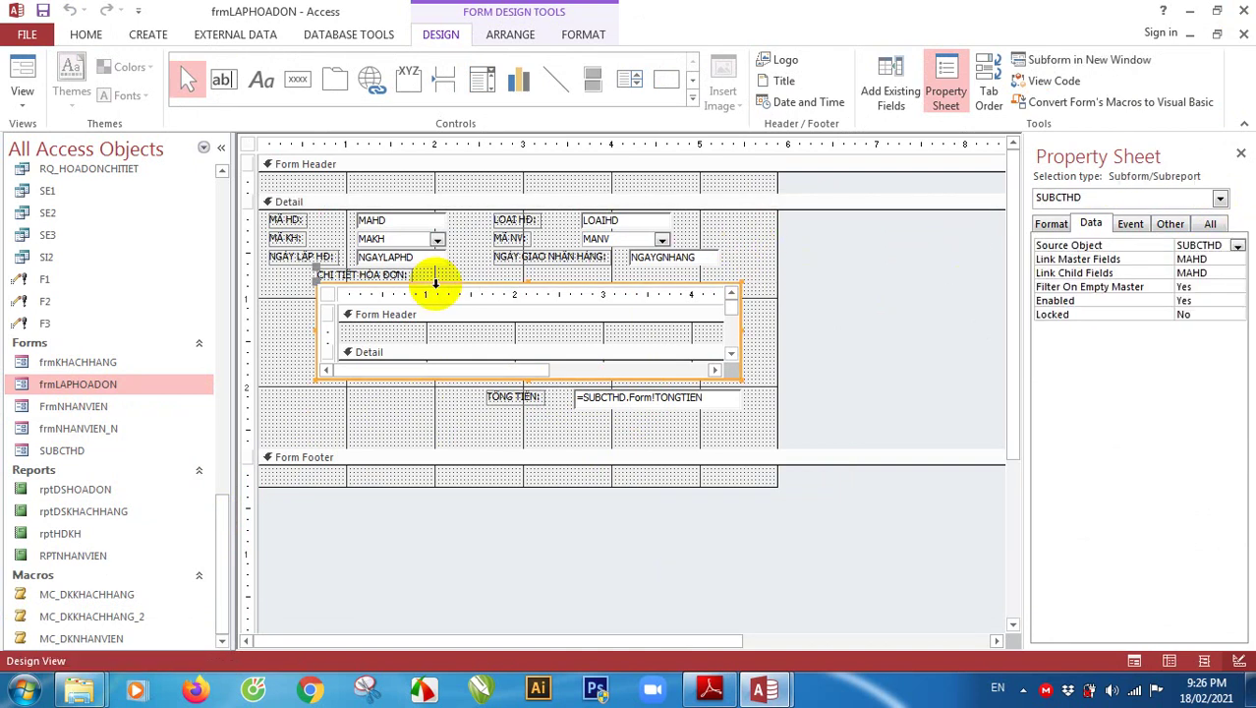
left_click(283, 300)
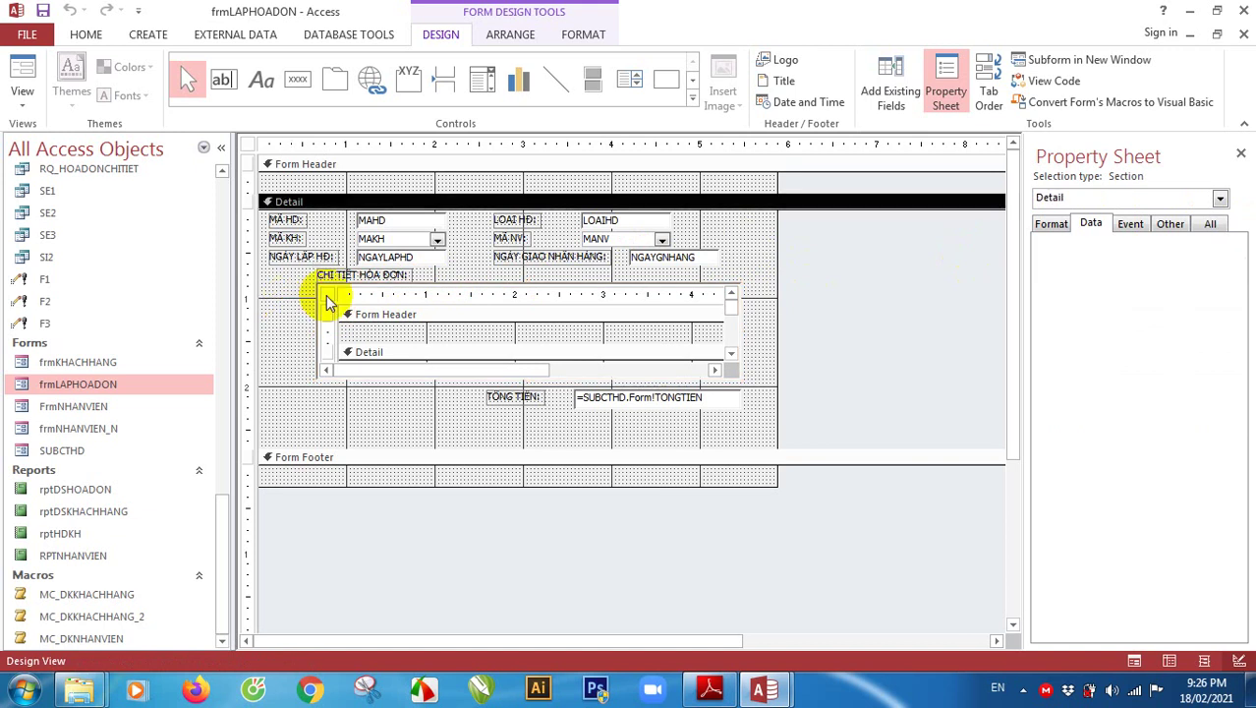
left_click_drag(323, 285, 285, 291)
left_click(737, 267)
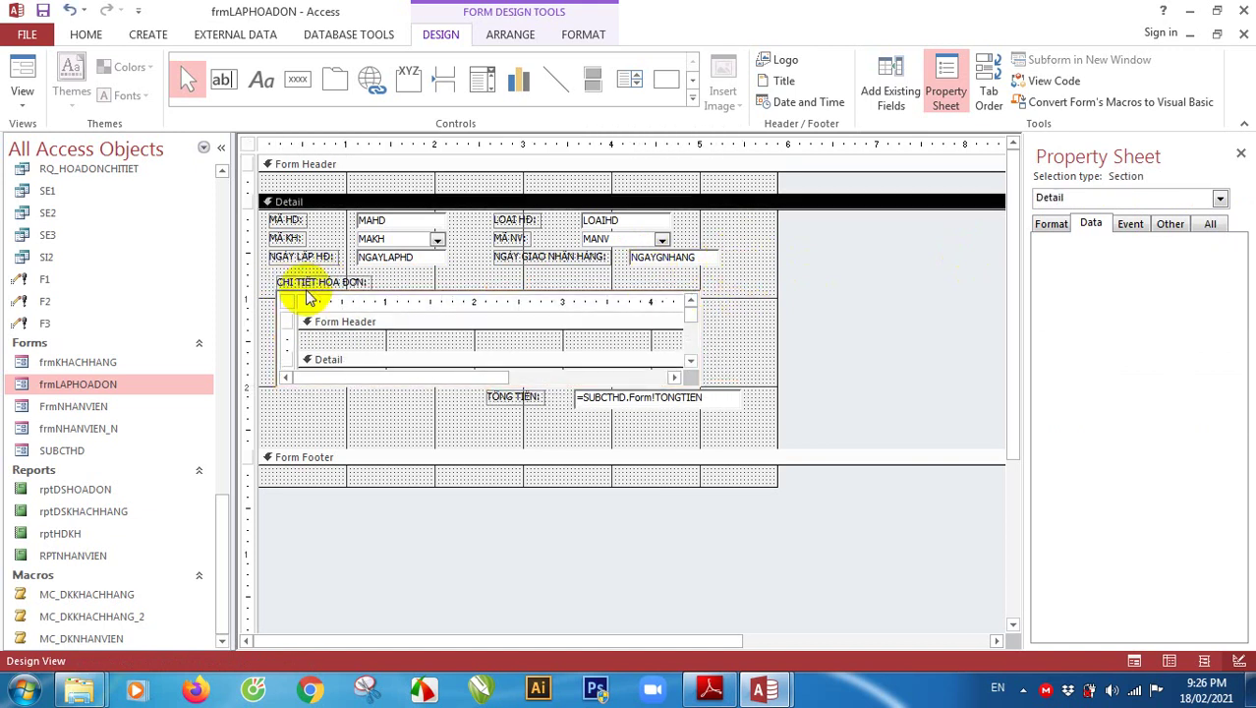
left_click_drag(276, 295, 287, 287)
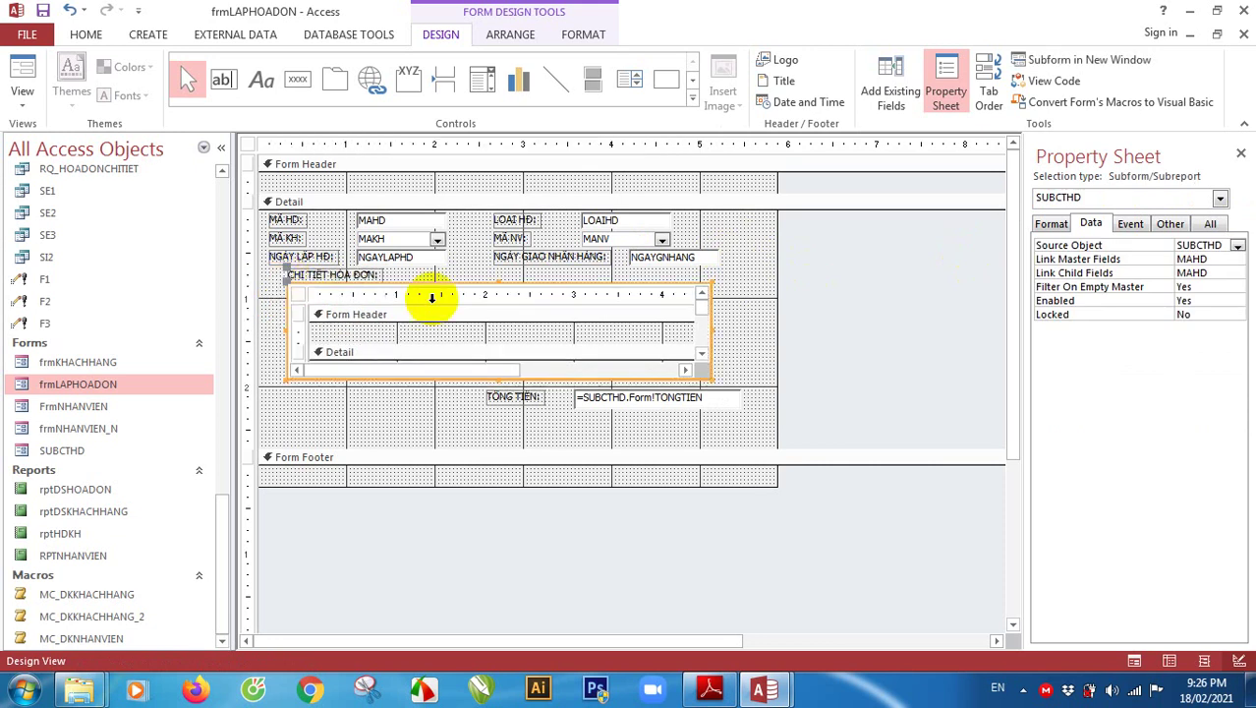
left_click(710, 336)
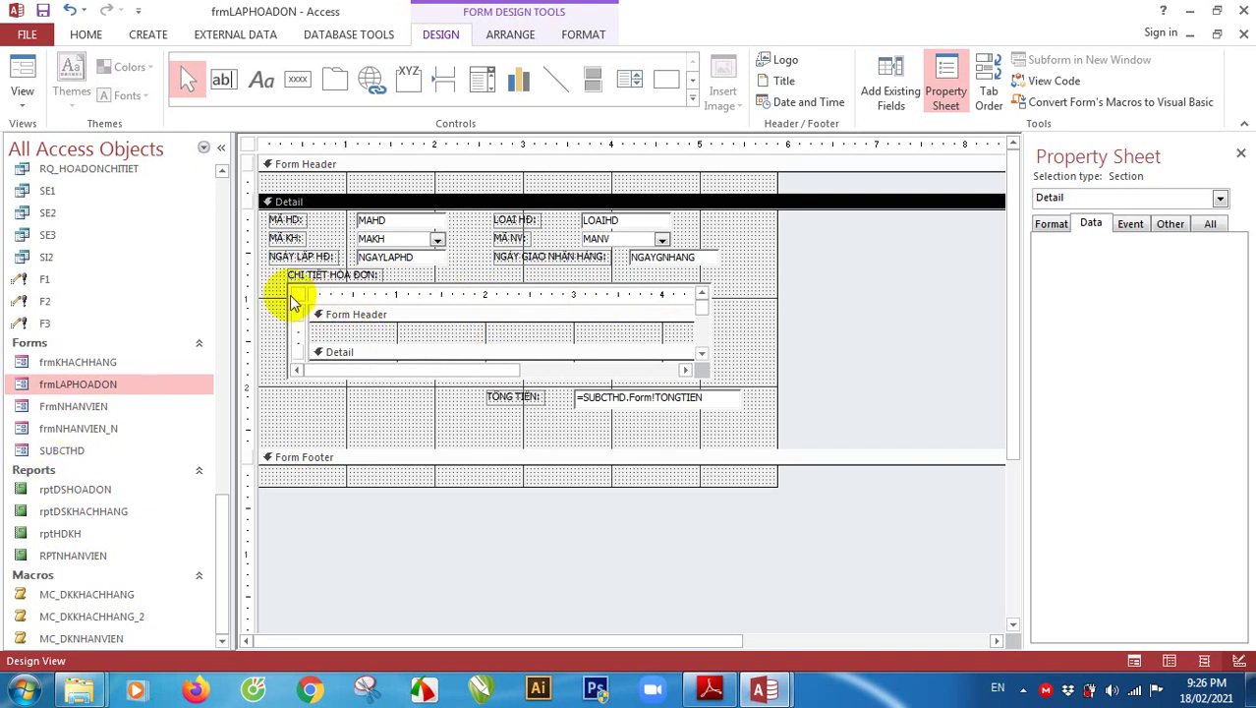
Examine the MAHD text box's control source and the SUBCTHD subform's Link Master Fields and Link Child Fields
left_click(398, 222)
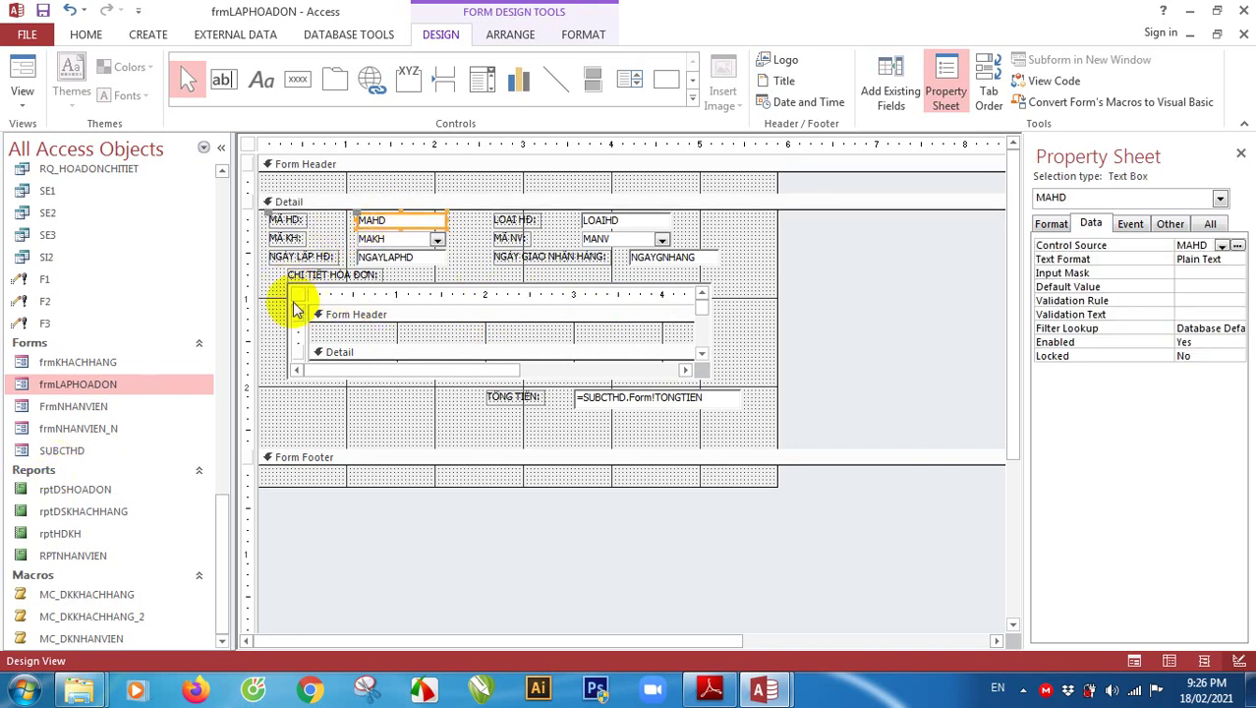
left_click(317, 286)
left_click(1190, 258)
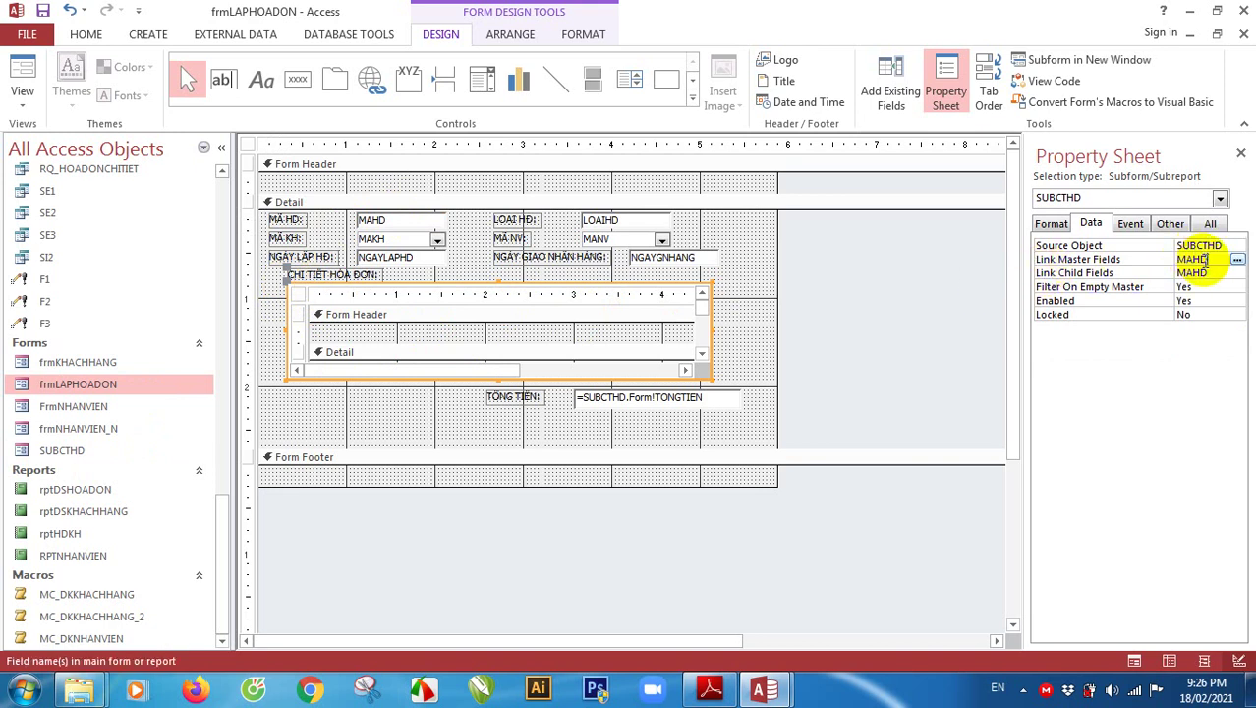
left_click(1193, 272)
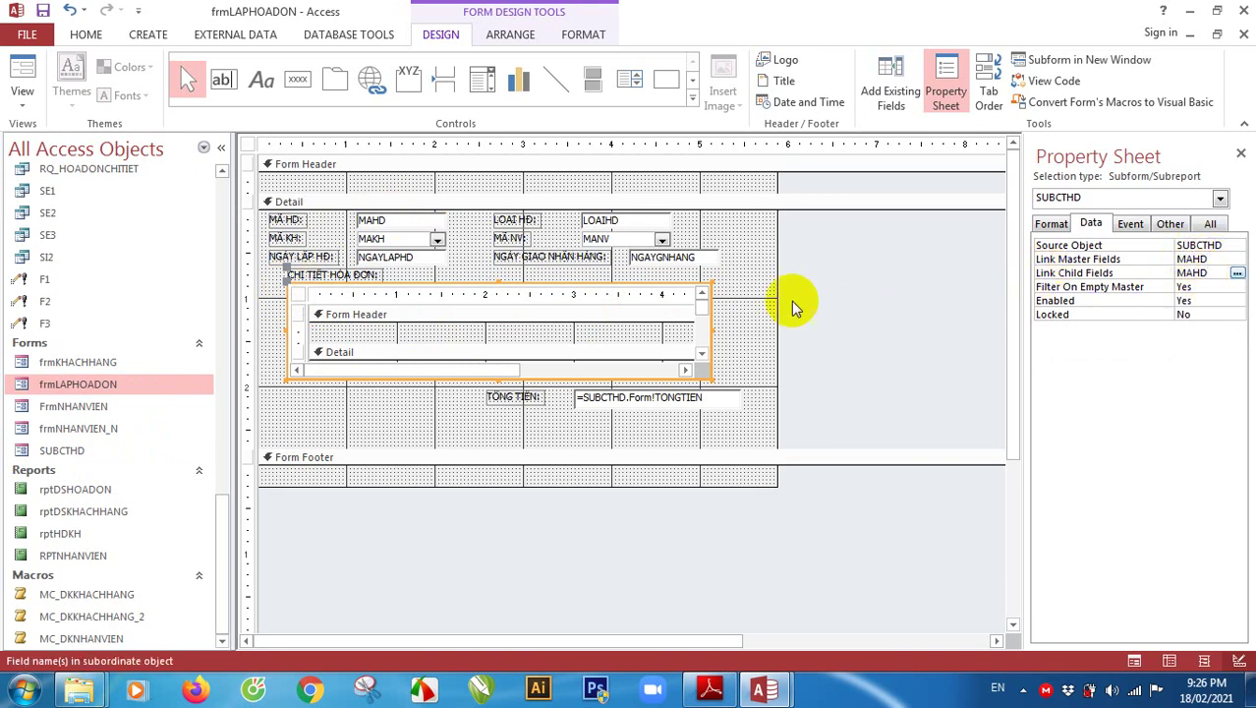
left_click(744, 276)
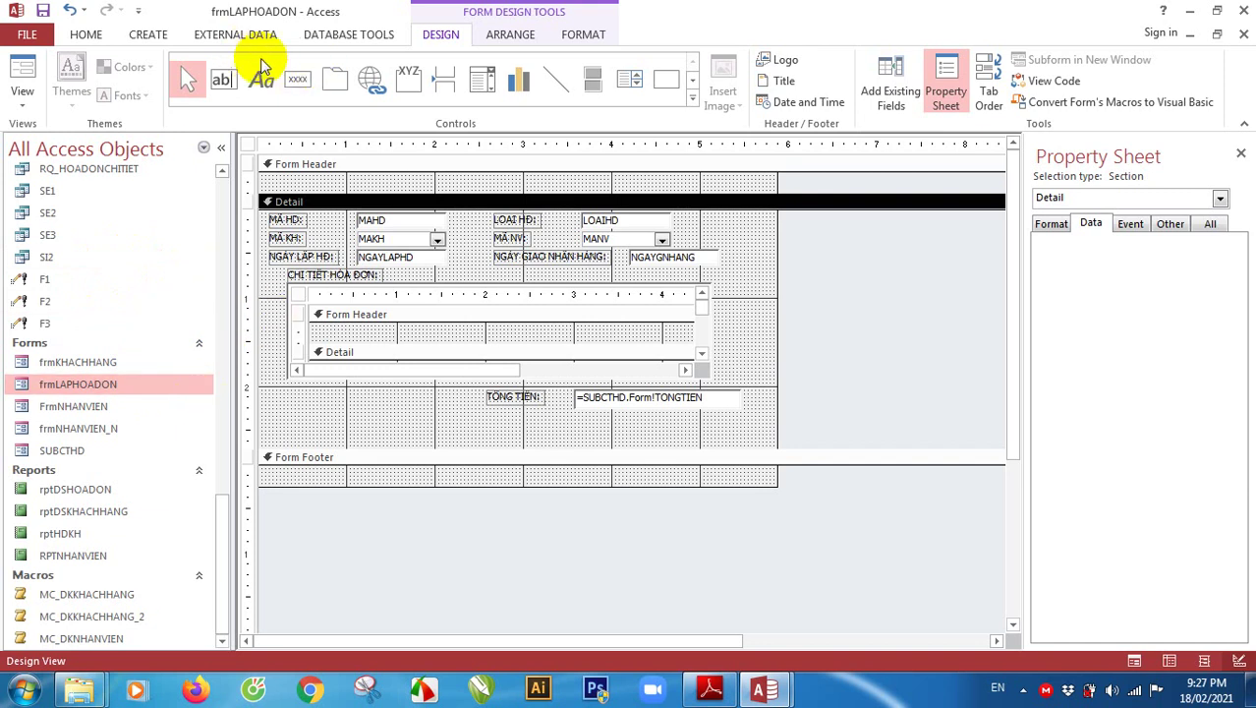
Create a new query in Design View with the tables HOADON and CHITIETHD, consulting the sample form in the PDF
left_click(169, 36)
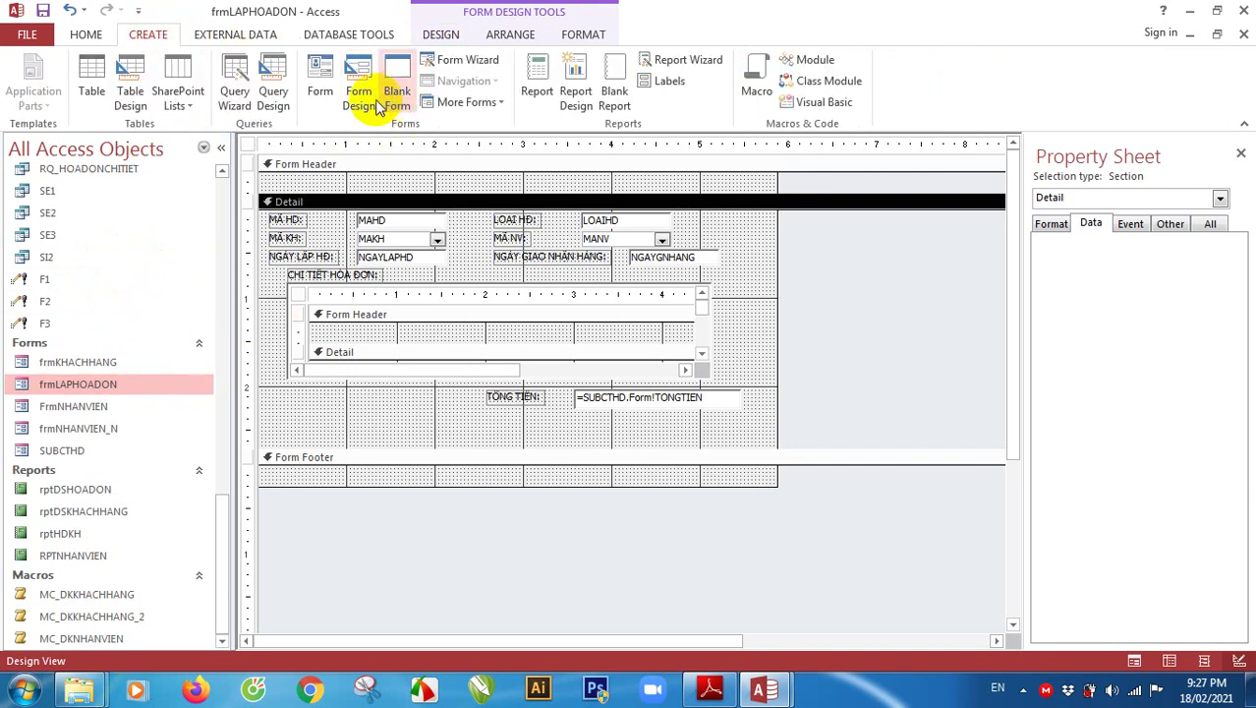
left_click(272, 91)
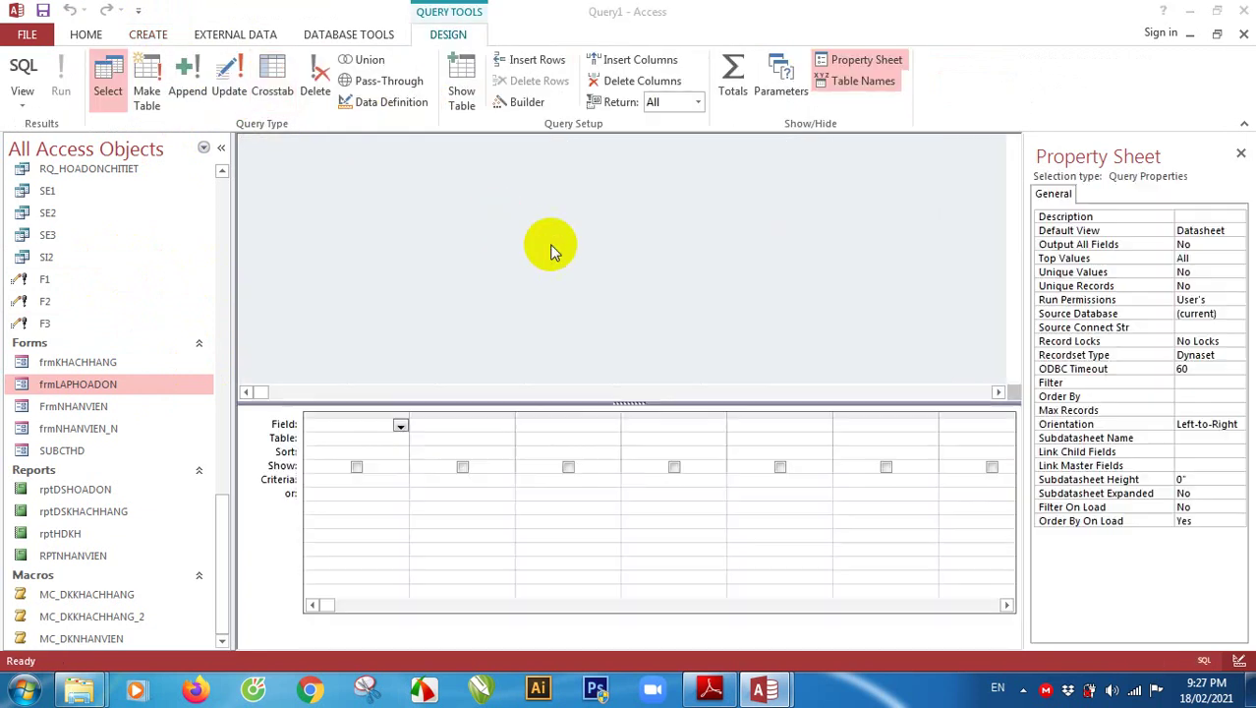
double_click(513, 456)
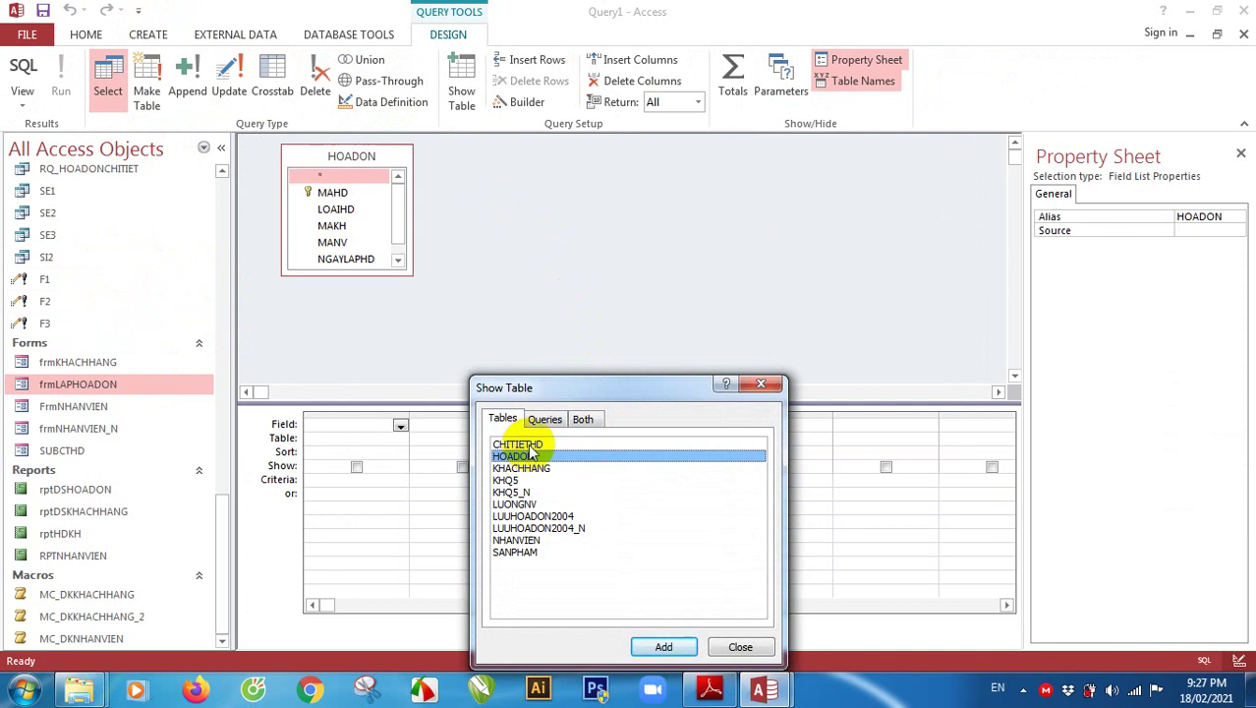
double_click(518, 444)
left_click_drag(585, 399, 805, 169)
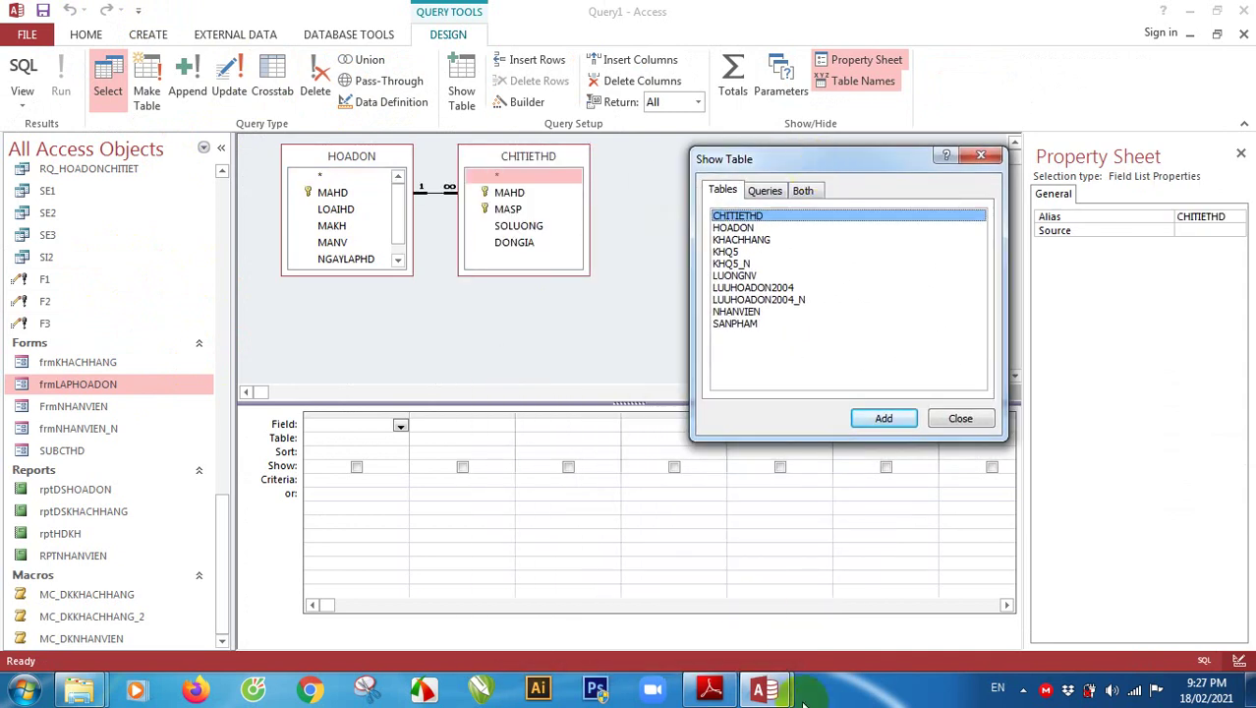
left_click(710, 691)
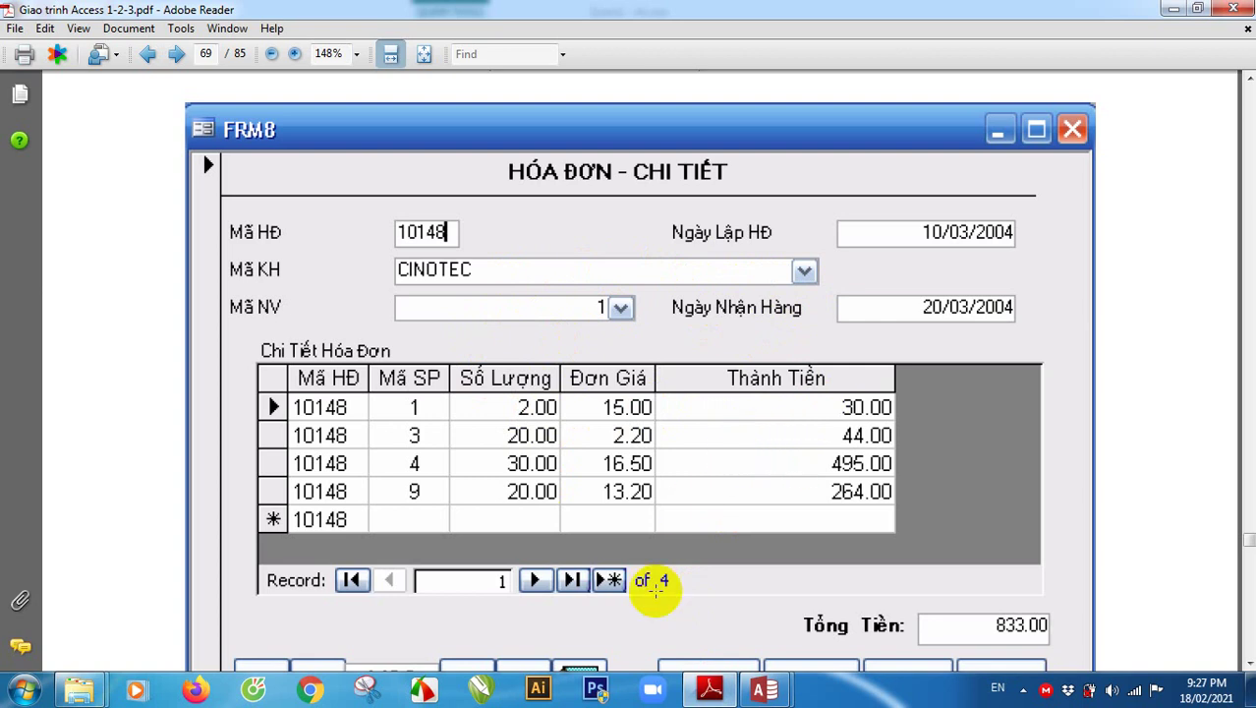
left_click(710, 690)
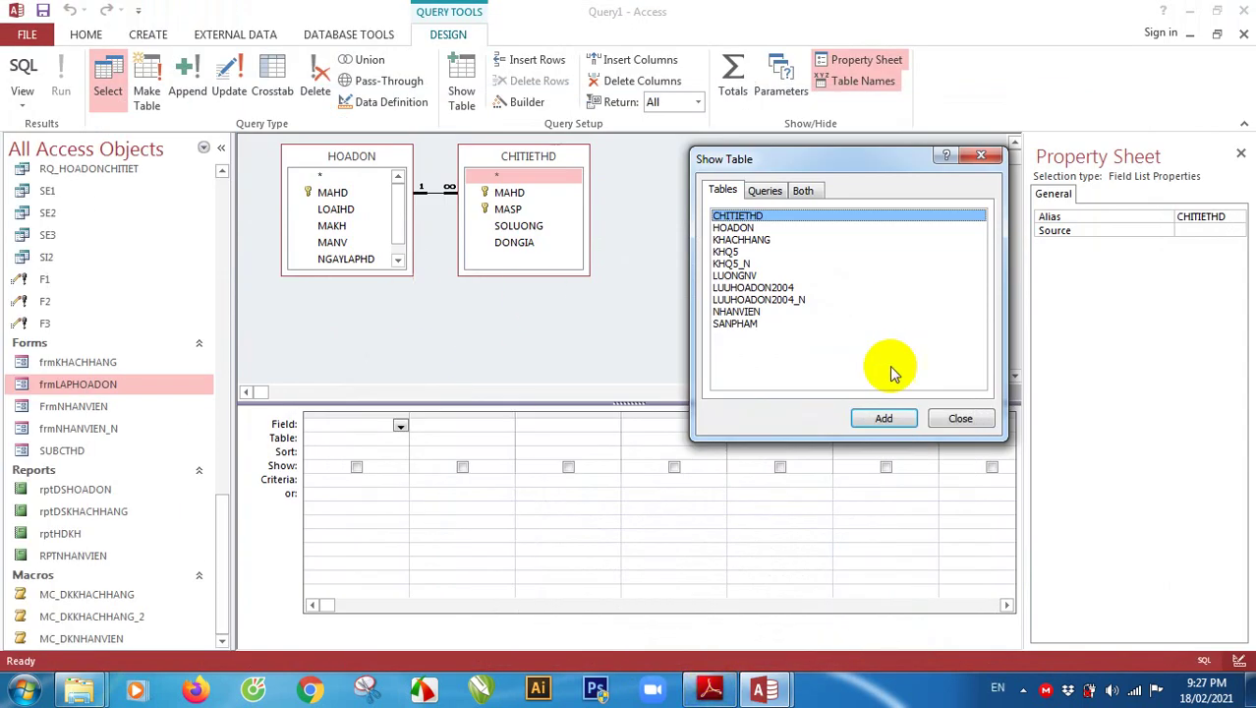
left_click(960, 418)
Add the fields MAHD, LOAIHD, MAKH, MANV and NGAYLAPHD from HOADON to the query grid
double_click(334, 193)
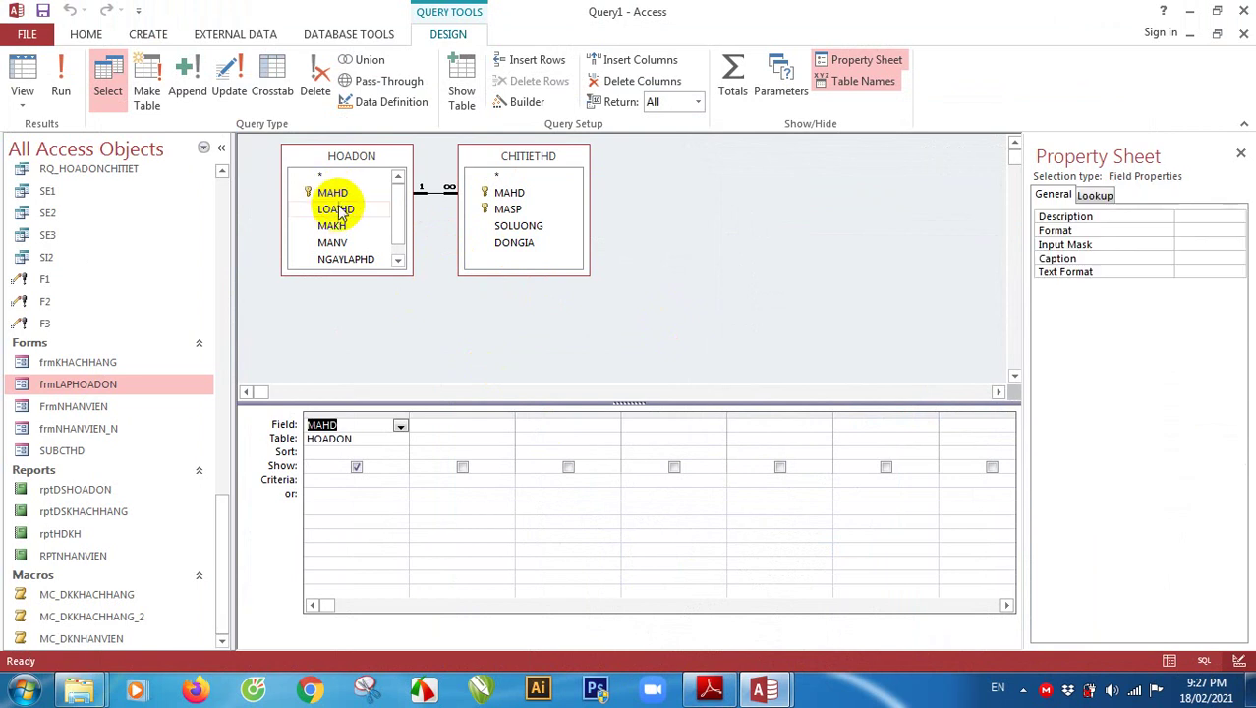
double_click(336, 208)
double_click(332, 225)
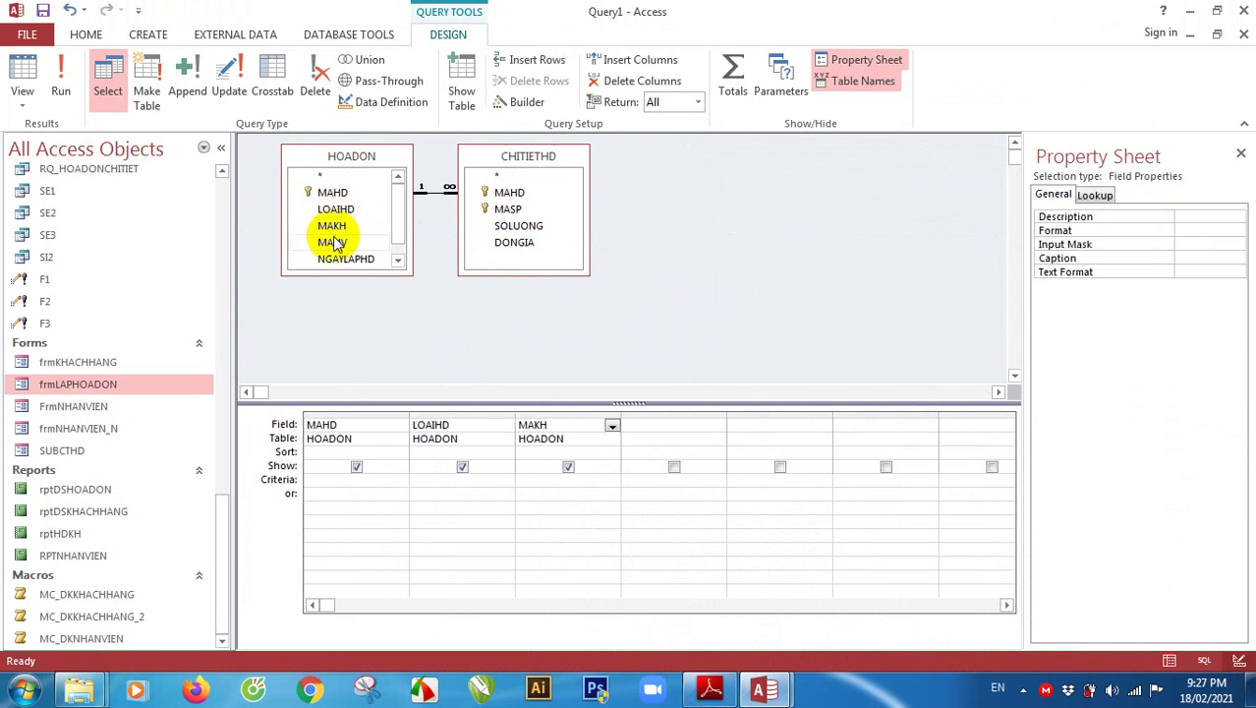
double_click(332, 241)
double_click(346, 259)
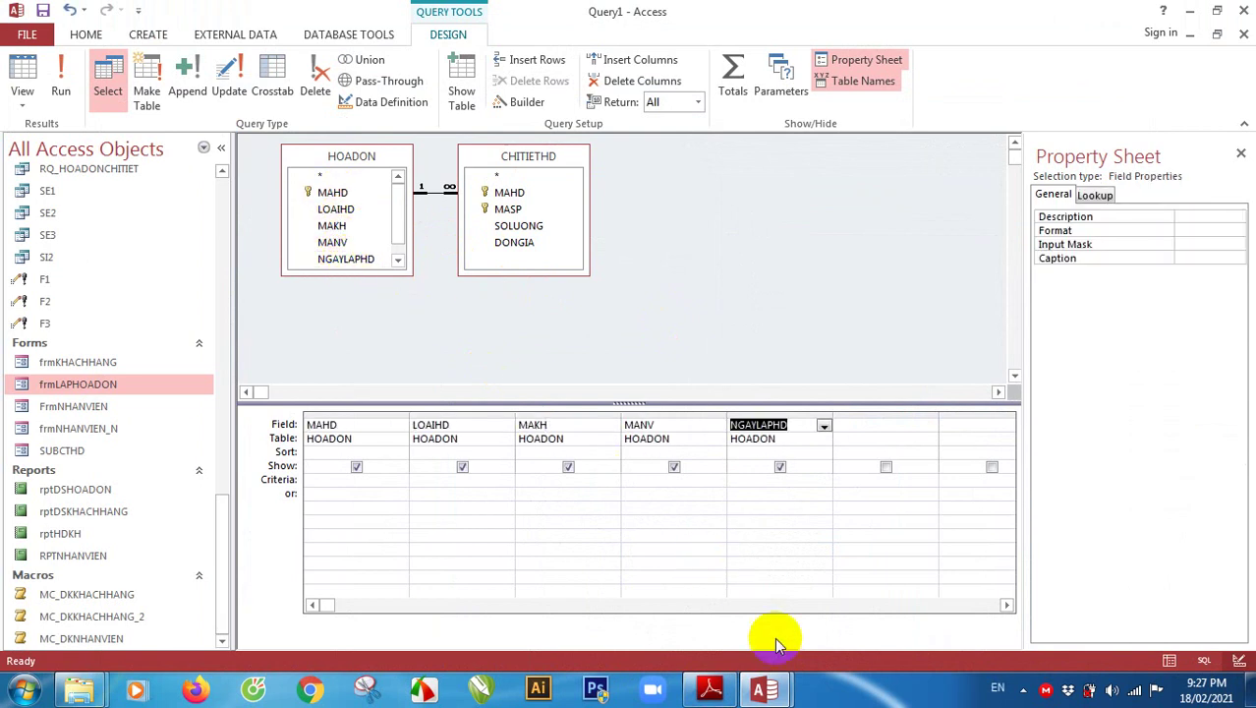
Compare with the sample form in the PDF and remove the LOAIHD column from the query grid
left_click(711, 690)
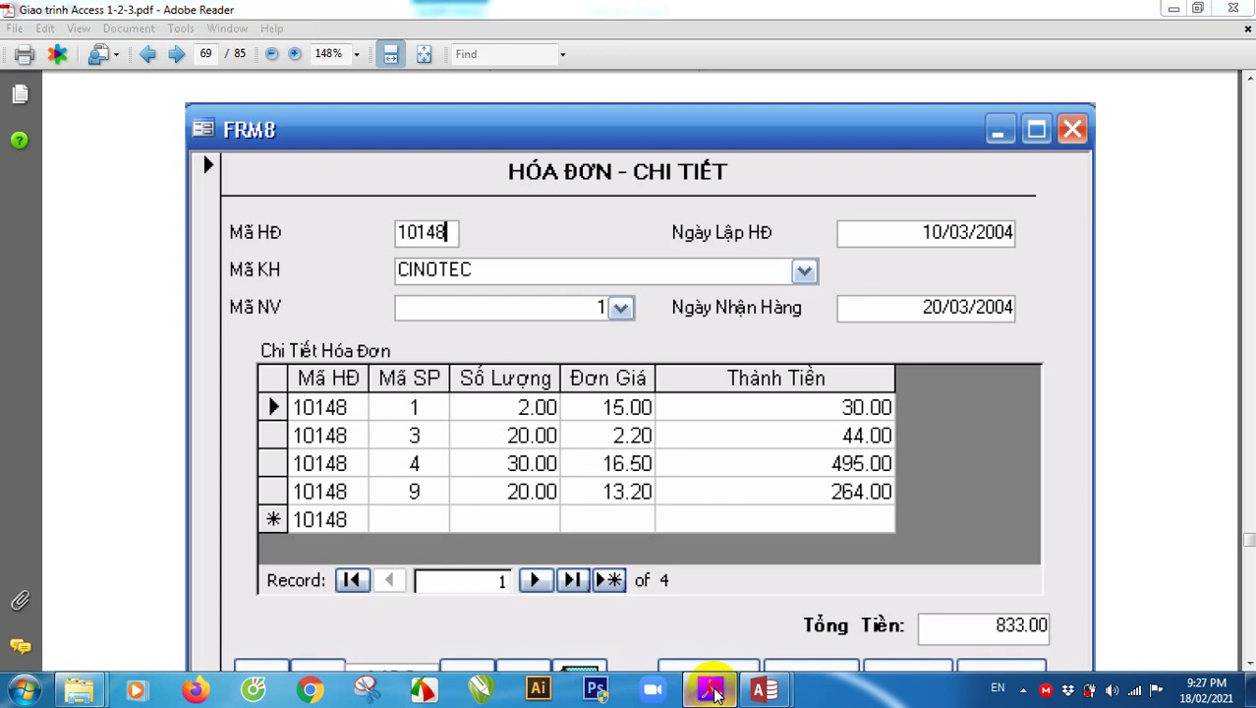
left_click(711, 690)
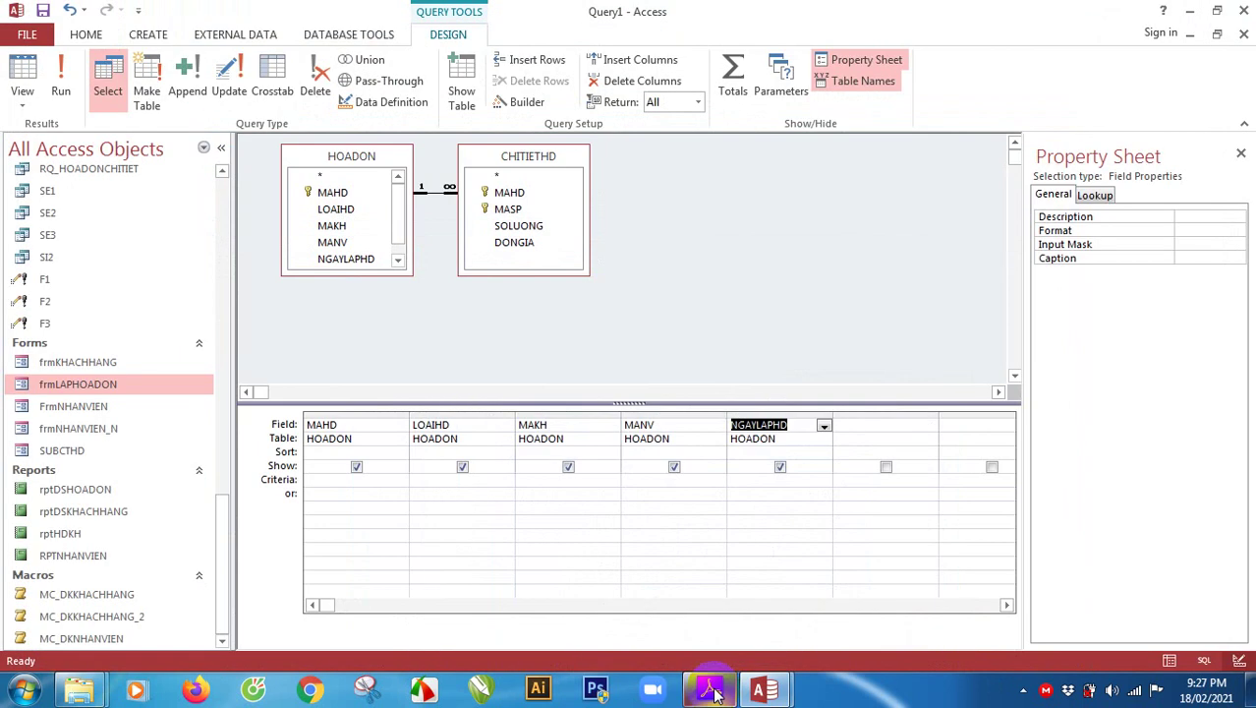
left_click(472, 413)
key("Delete")
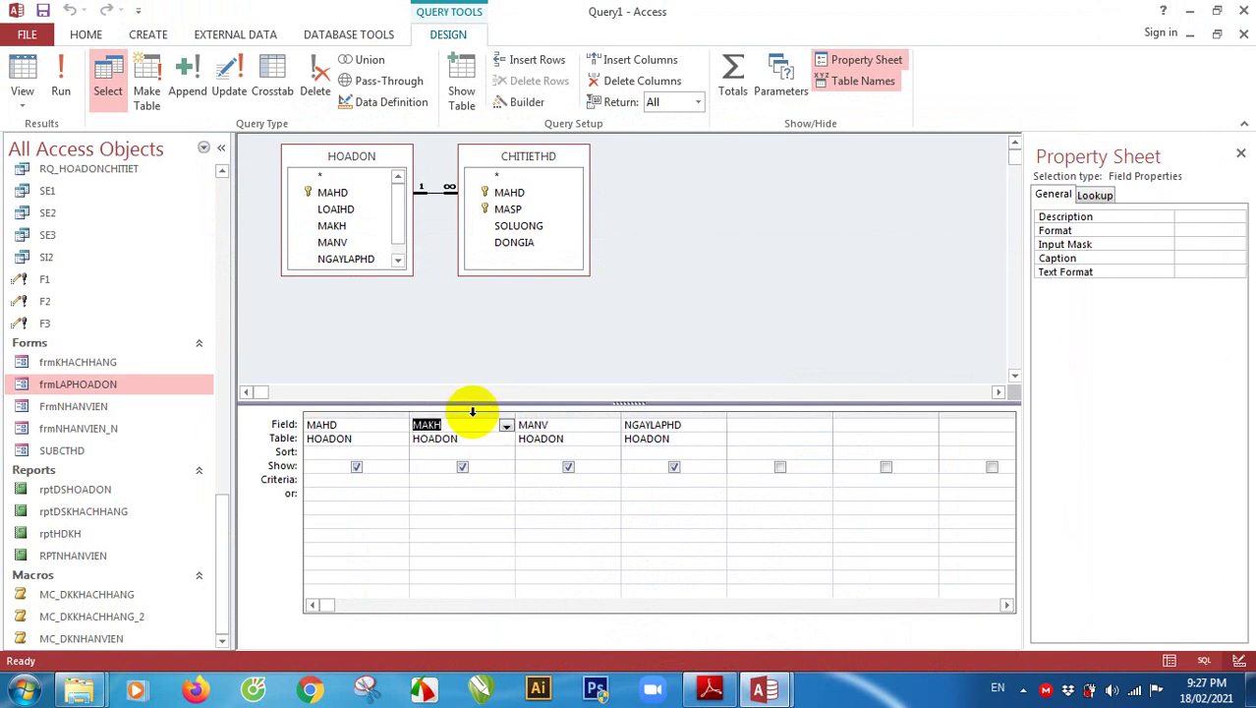
Check the detail columns in the PDF sample and add MAHD, MASP, SOLUONG and DONGIA from CHITIETHD to the query
left_click(759, 425)
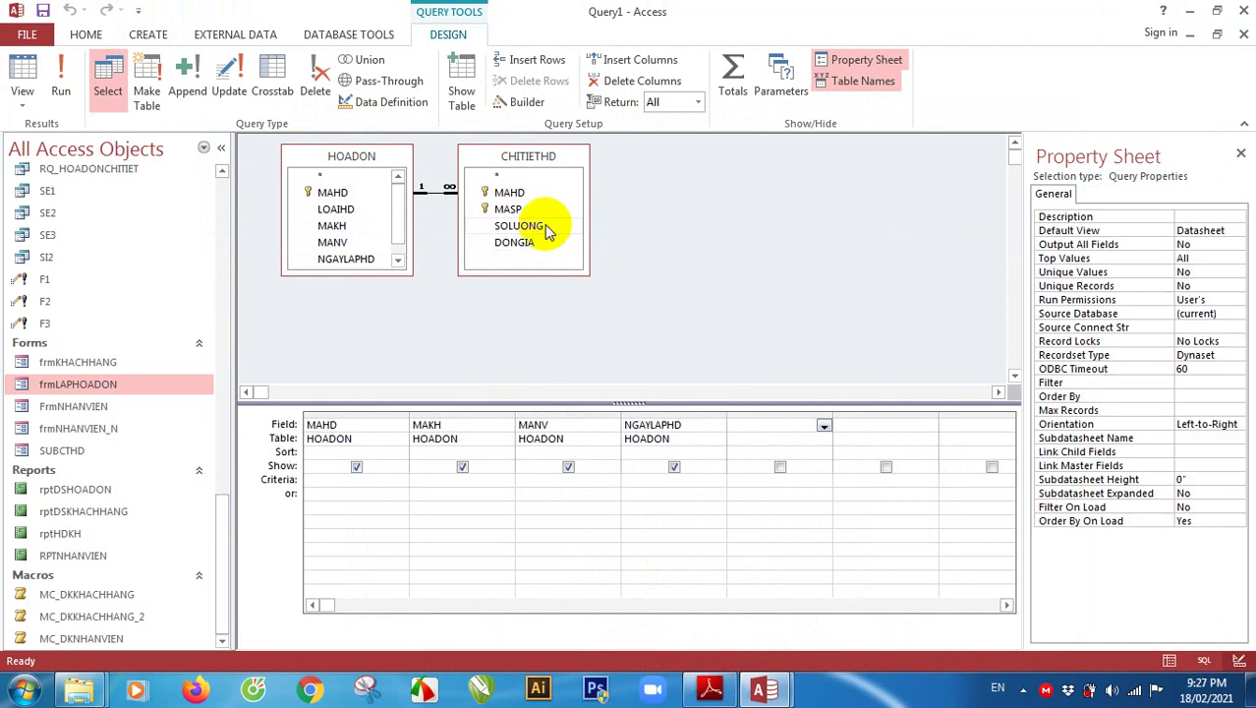
left_click(710, 690)
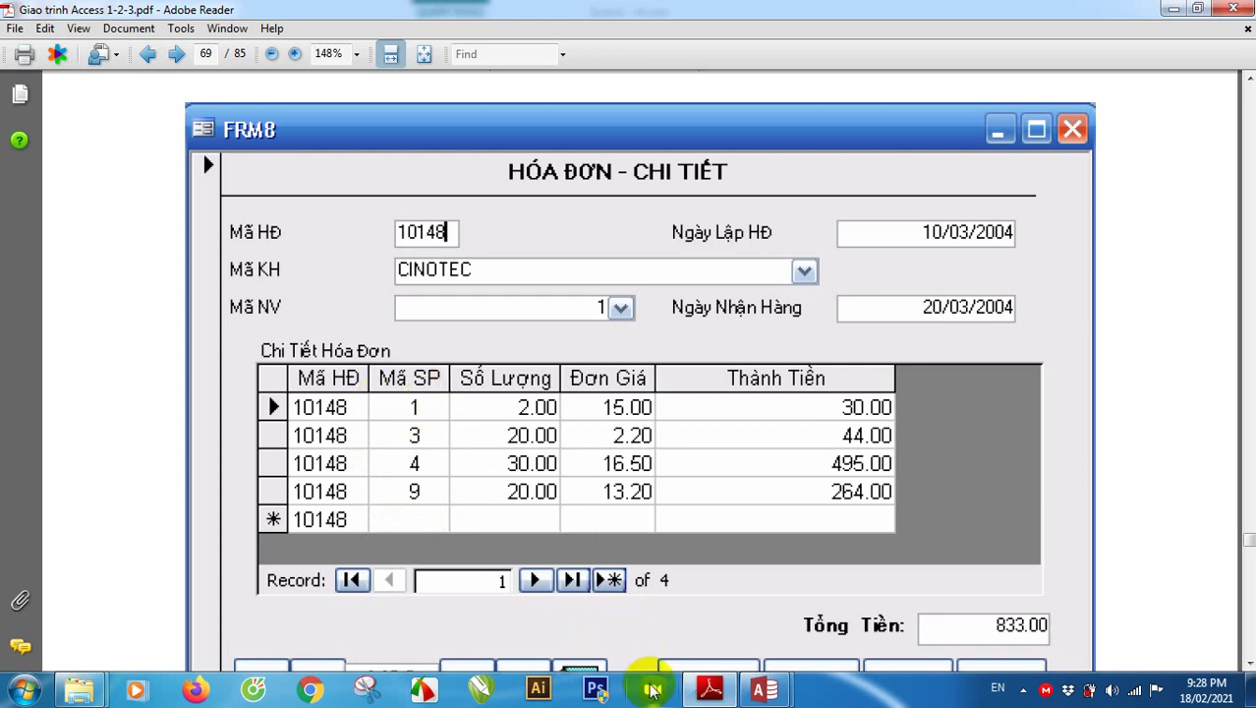
left_click(763, 689)
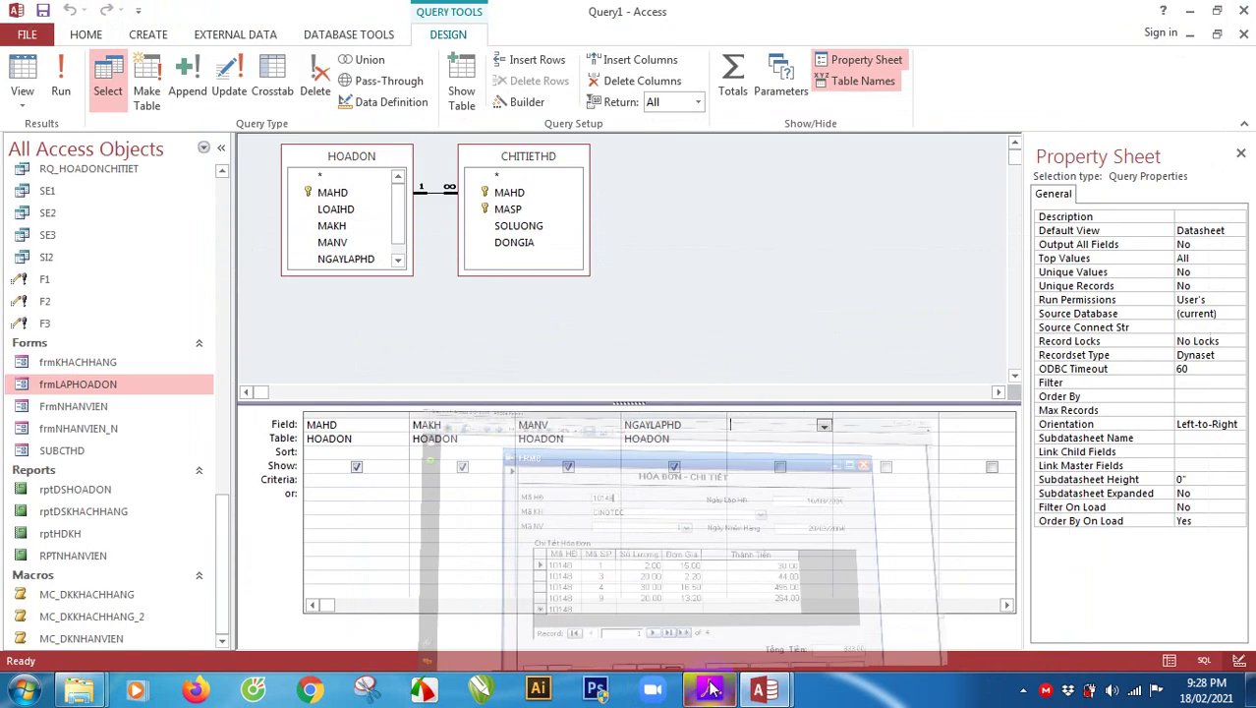
double_click(508, 192)
double_click(508, 209)
double_click(518, 226)
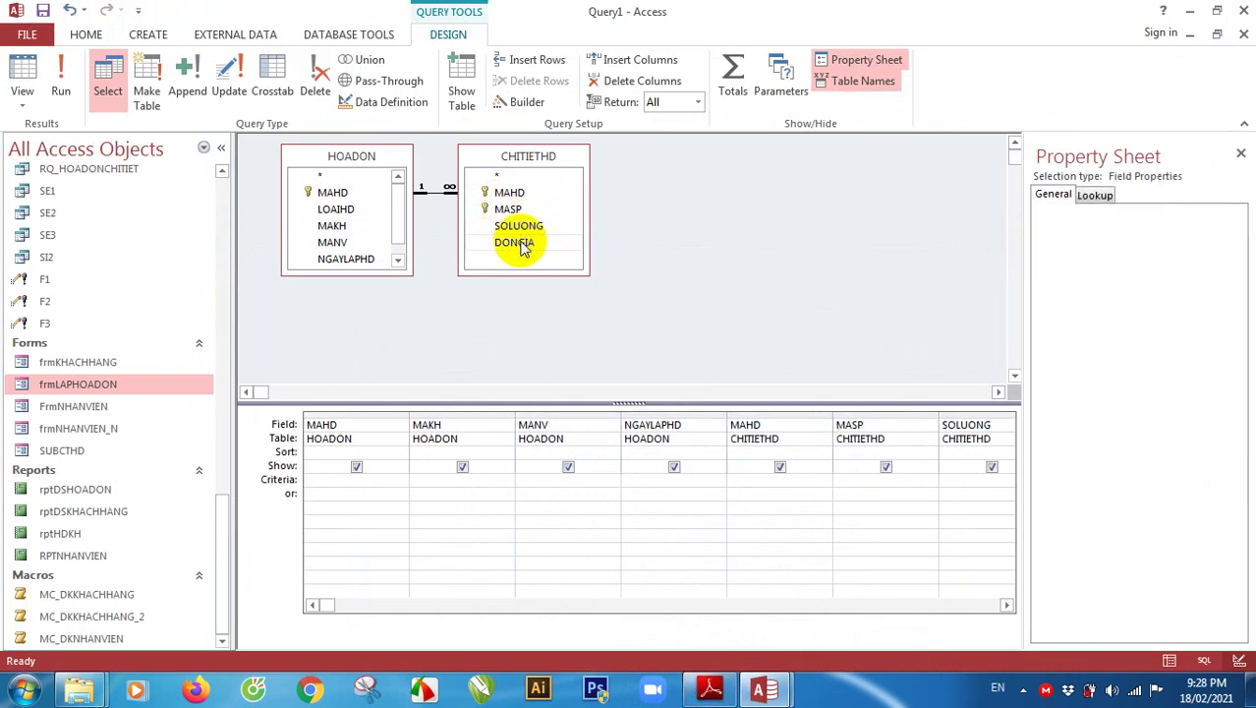
double_click(518, 243)
Add a calculated column THANHTIEN to the query grid that multiplies SOLUONG by DONGIA
left_click(1242, 153)
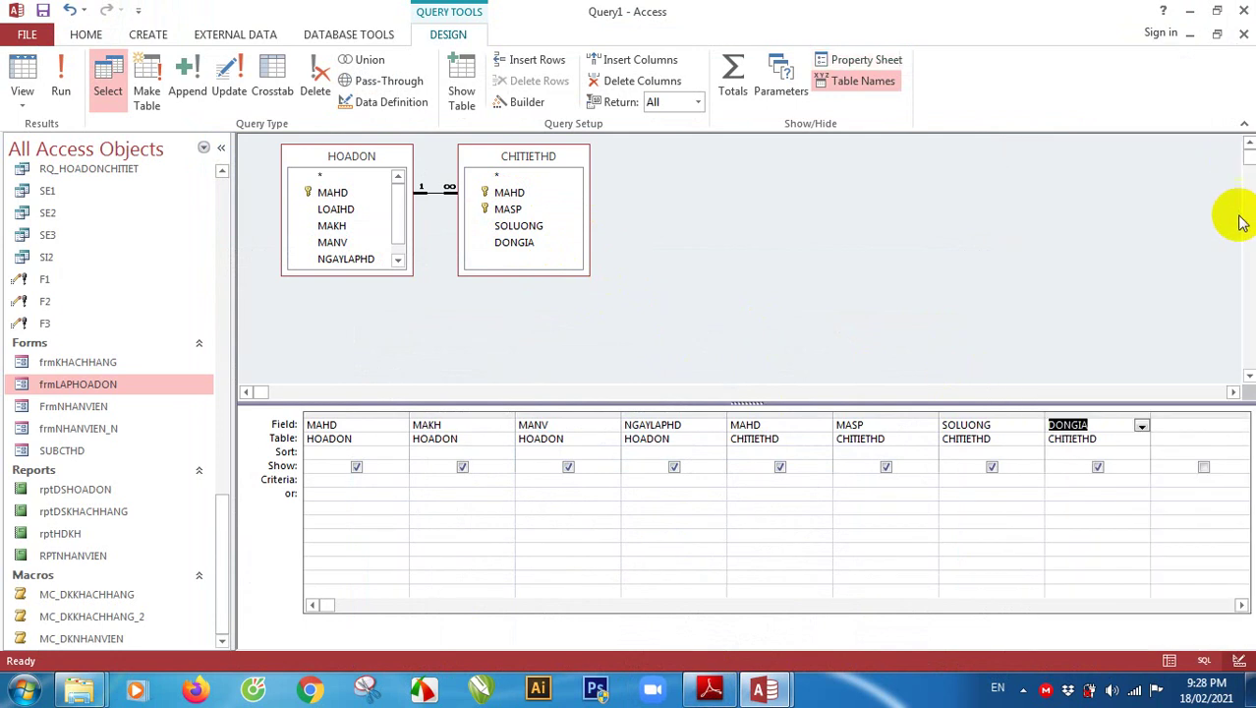
left_click(1184, 428)
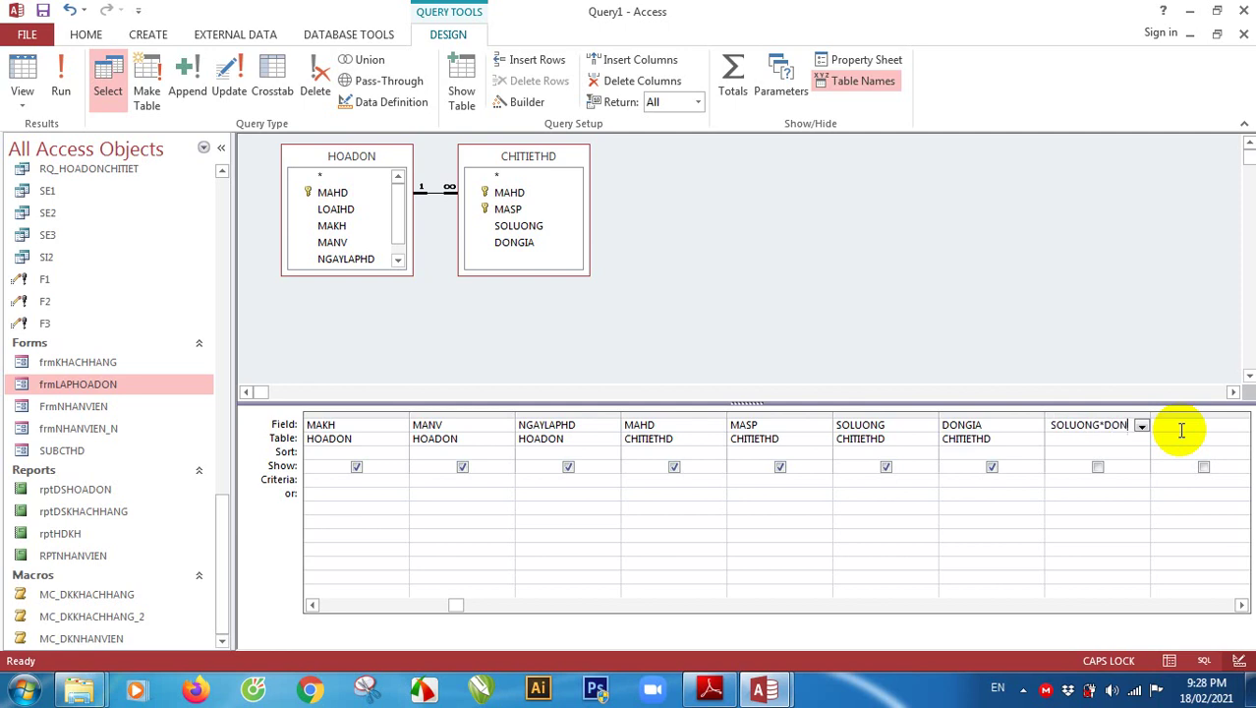
key("Tab")
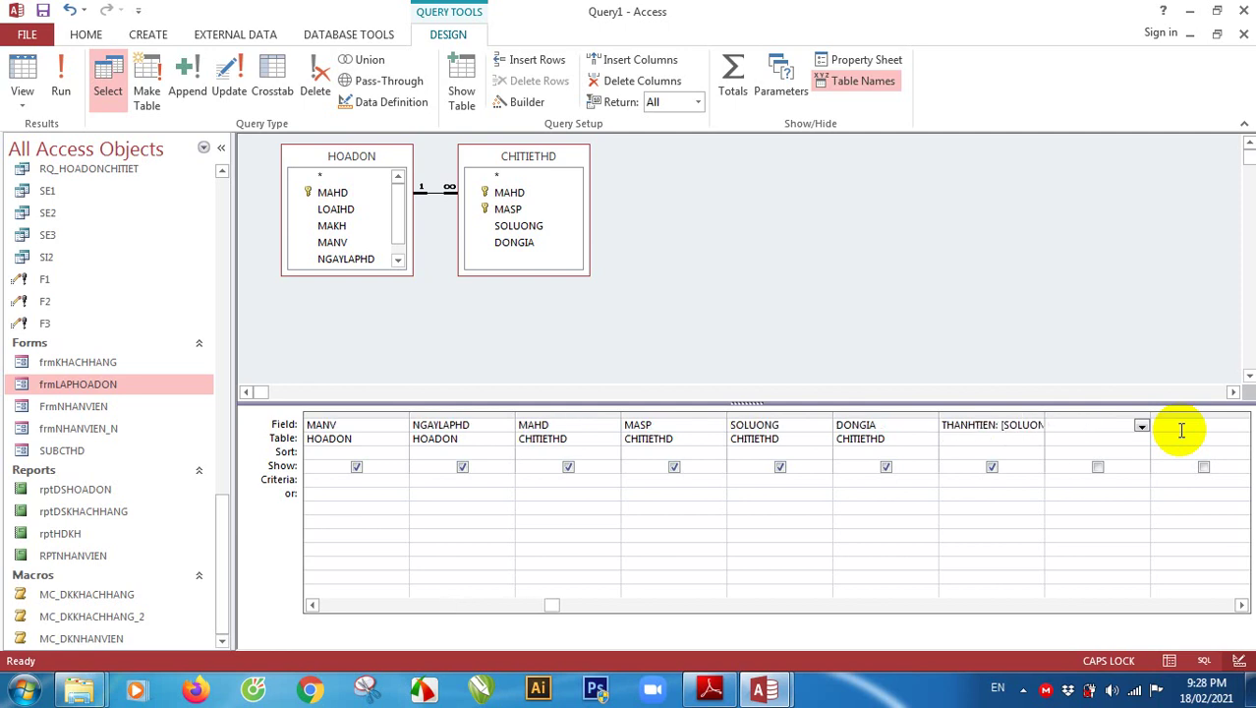
left_click(996, 438)
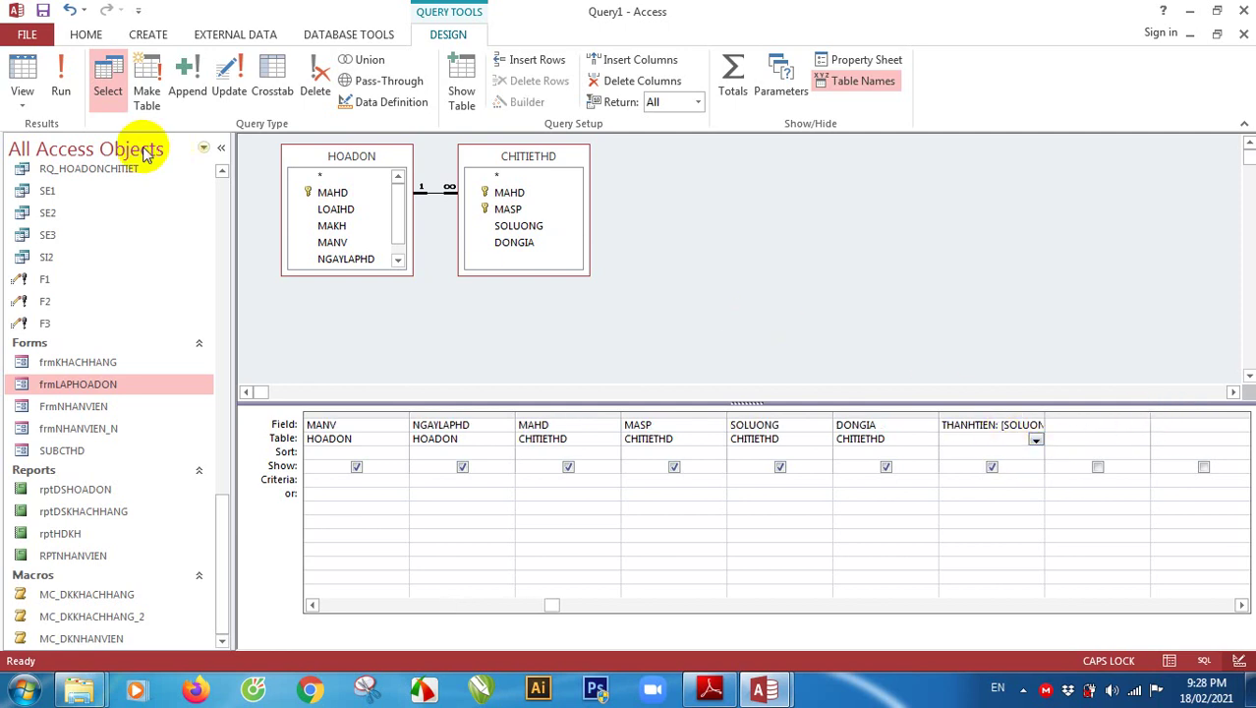
Preview the query's records, return to its design and save it as QF_HOADON_CHITIET
left_click(24, 69)
left_click(23, 68)
left_click(42, 11)
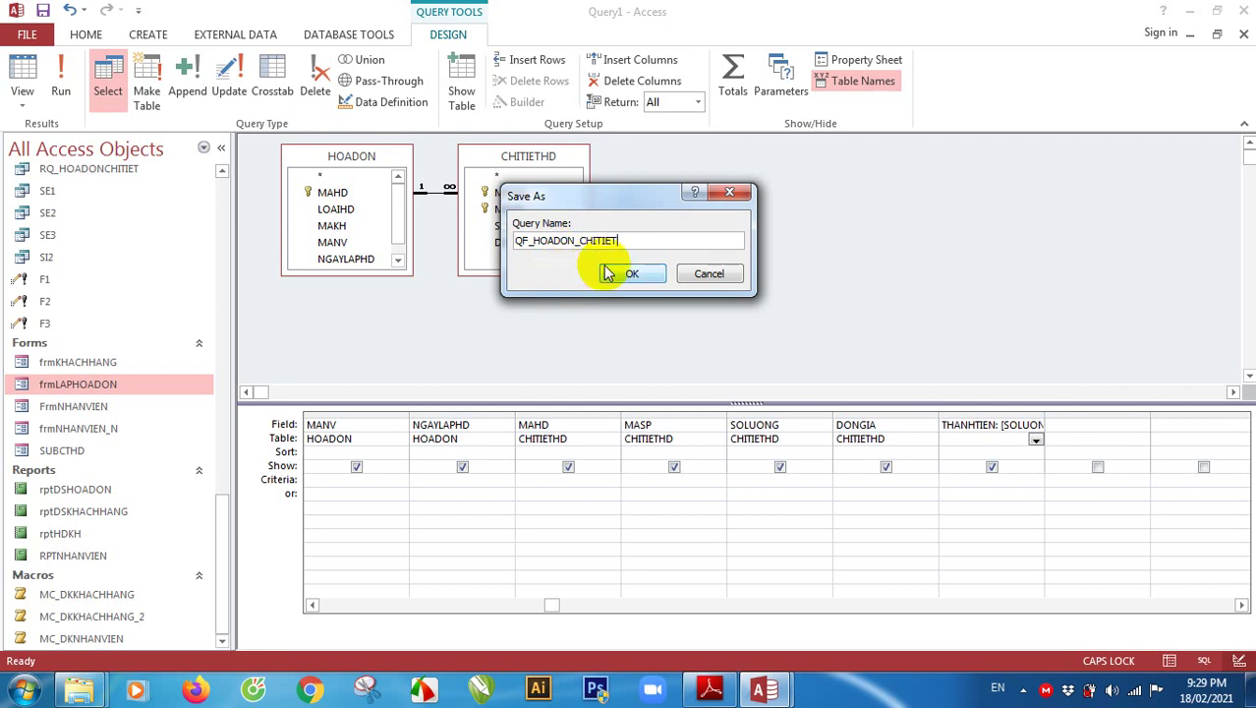
left_click(632, 274)
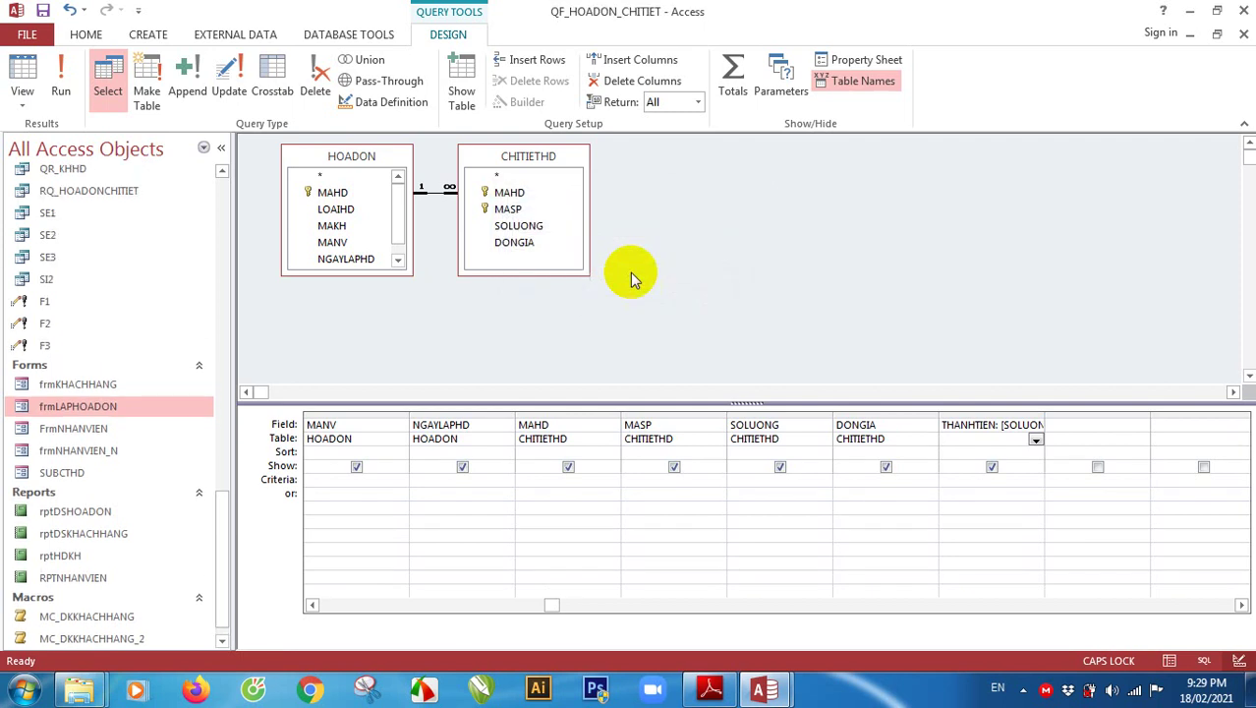
Rearrange the HOADON and CHITIETHD field lists side by side with a wider gap and a nearly level join line
left_click_drag(513, 154, 658, 172)
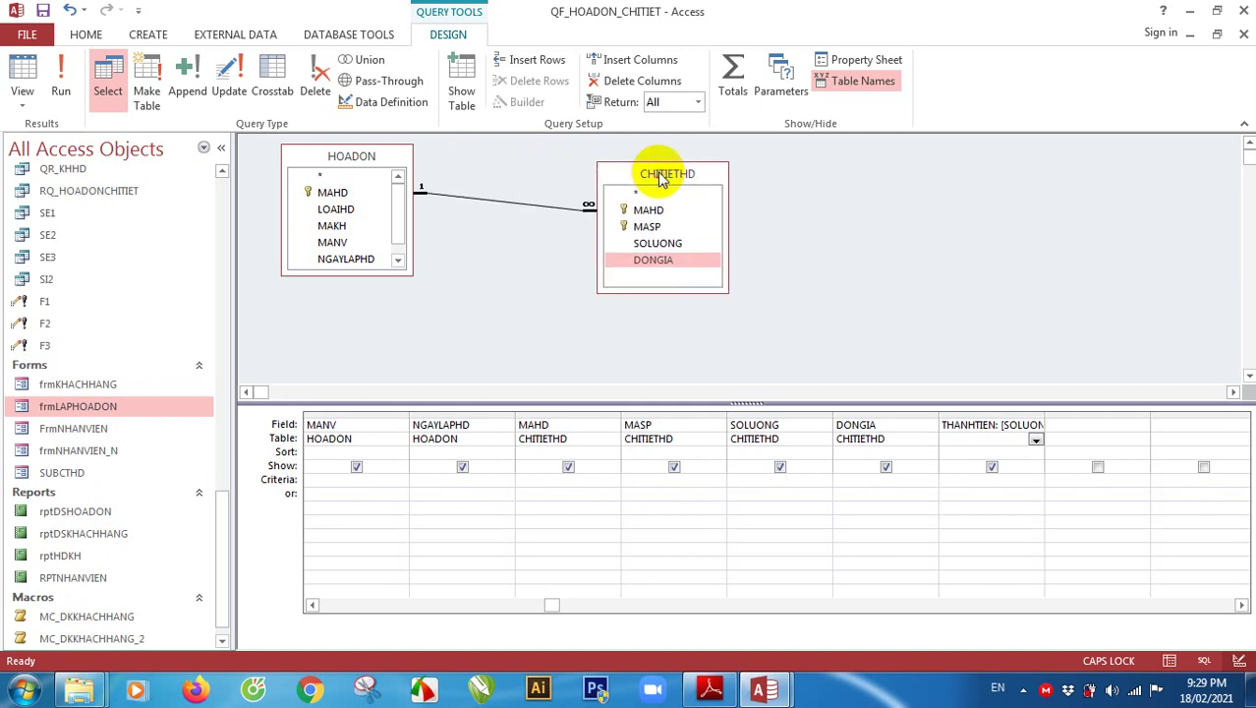
left_click_drag(349, 165, 396, 186)
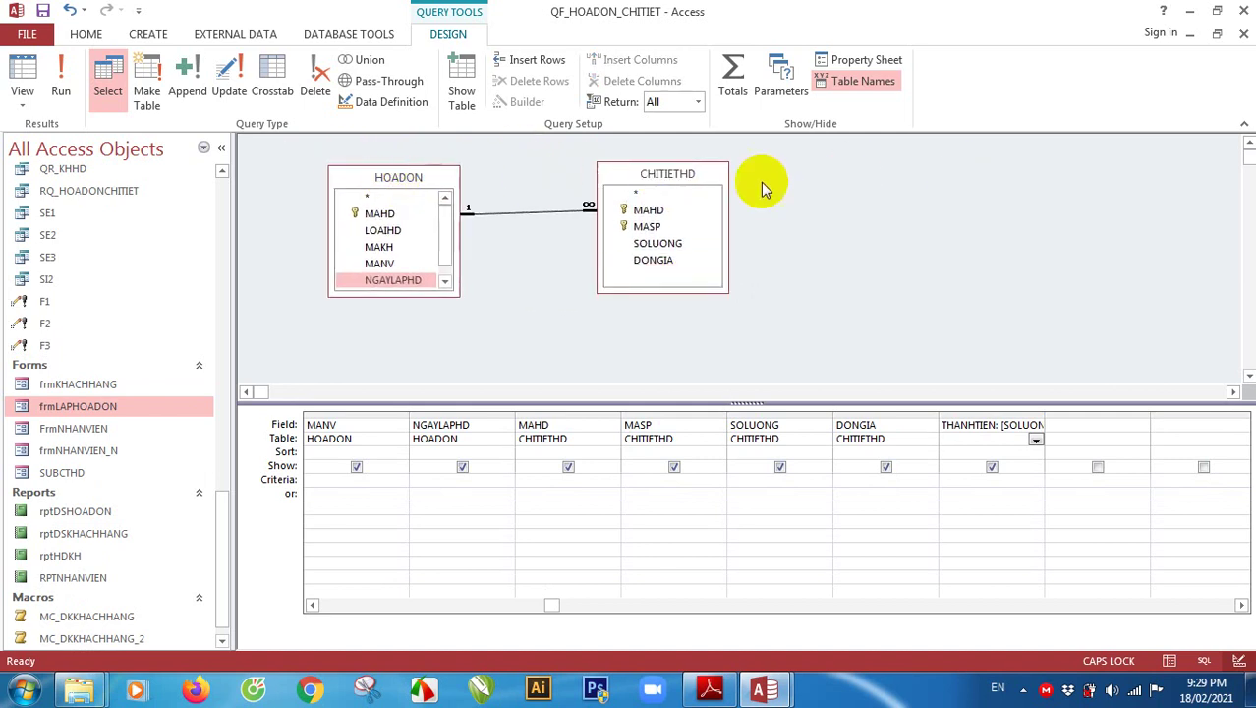
mouse_move(709, 177)
left_mouse_down()
mouse_move(715, 168)
mouse_move(691, 181)
left_mouse_up()
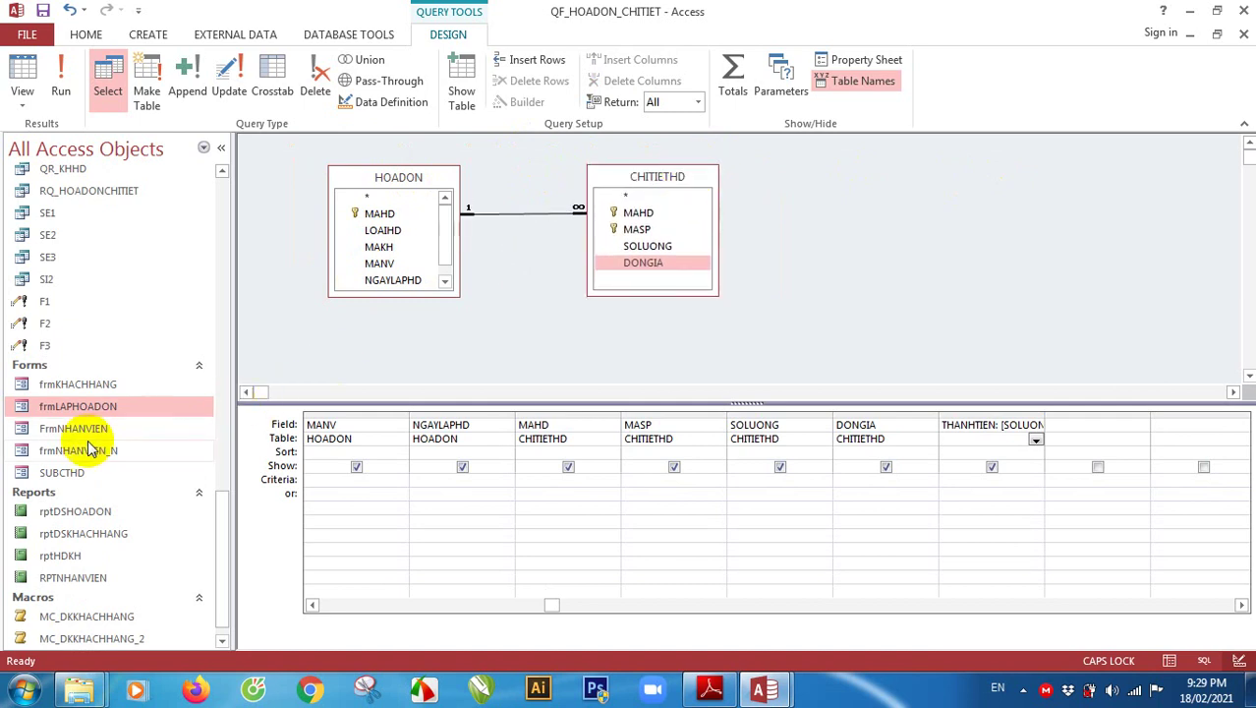
Review the existing form frmLAPHOADON, and close both it and the query QF_HOADON_CHITIET with their design changes saved
double_click(78, 406)
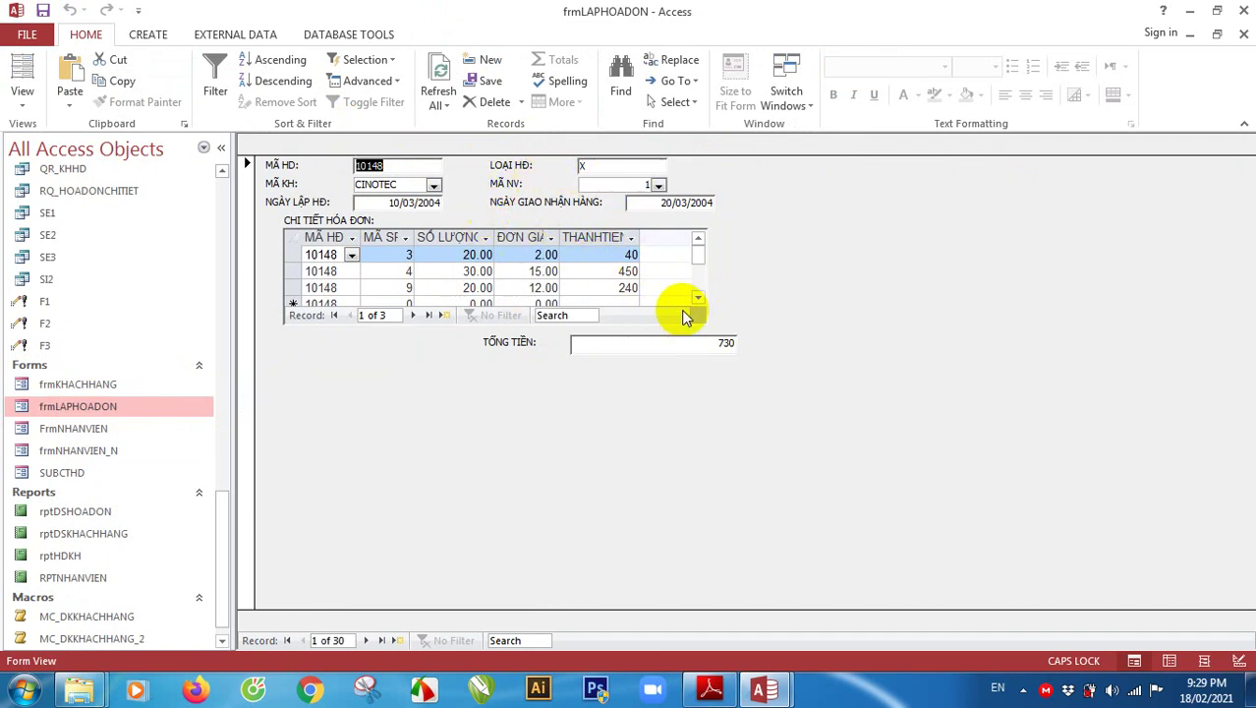
left_click(1243, 34)
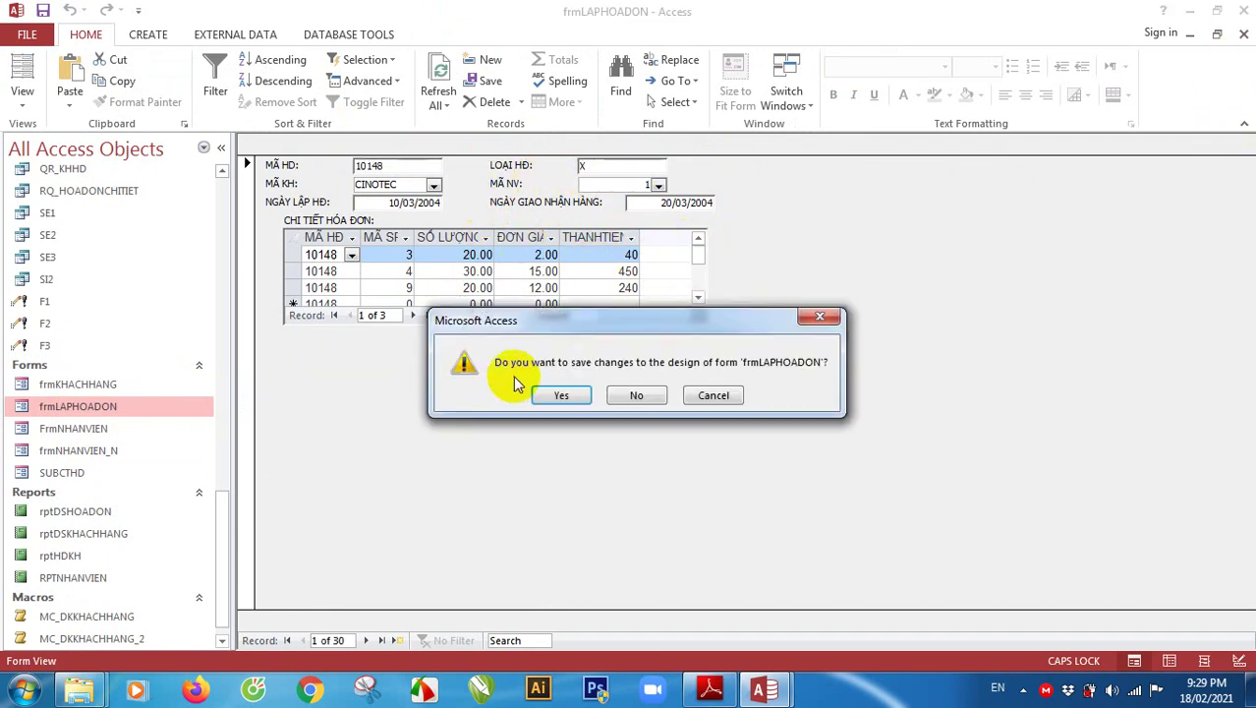
left_click(562, 395)
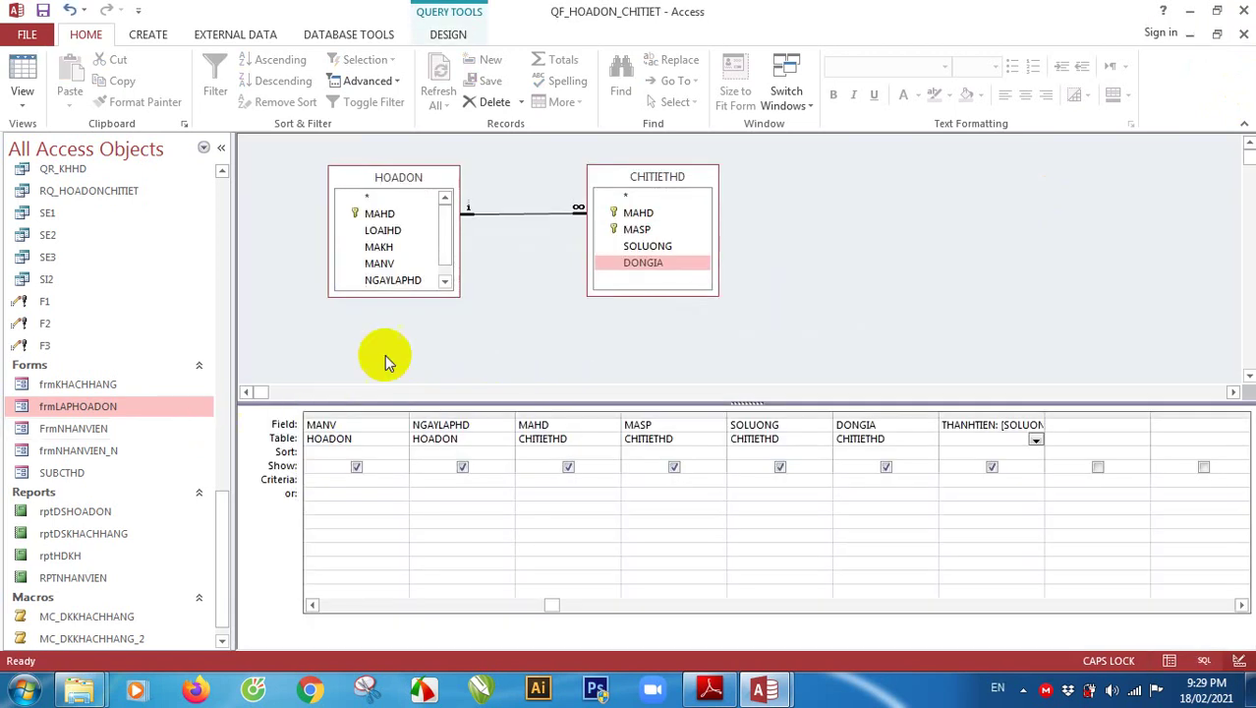
left_click(1244, 35)
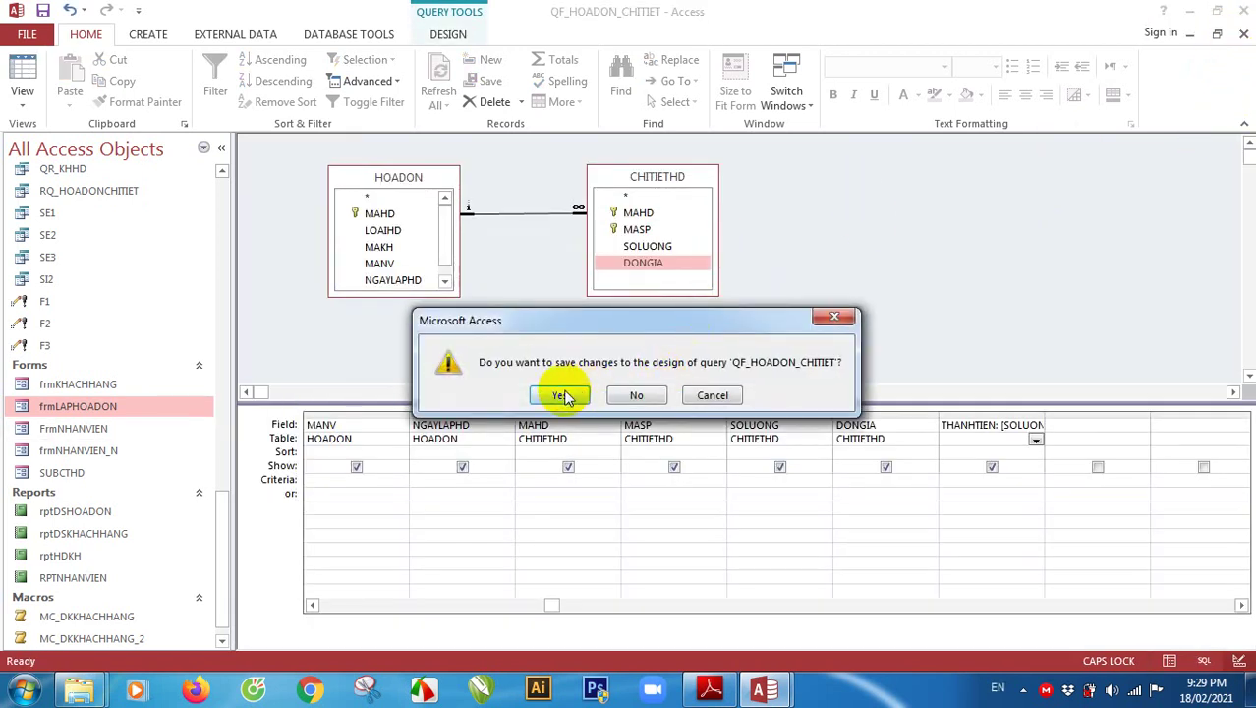
left_click(561, 393)
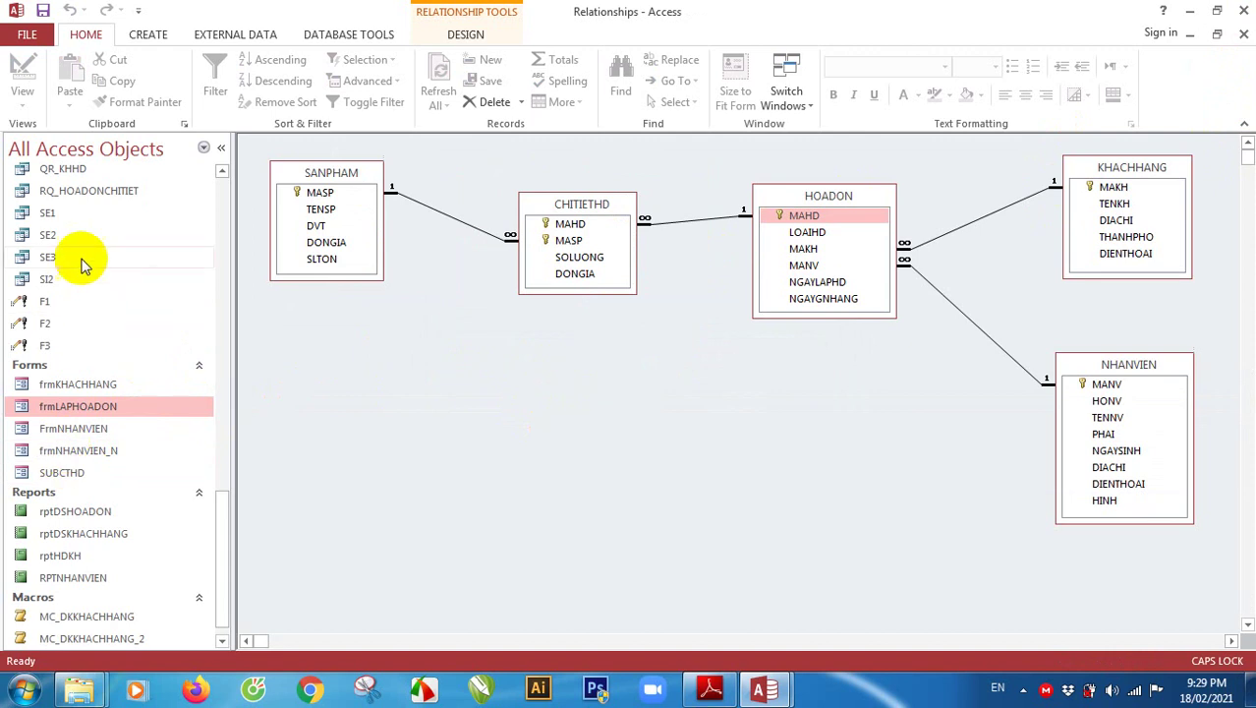
left_click(81, 190)
left_click_drag(222, 504, 230, 452)
left_click(103, 356)
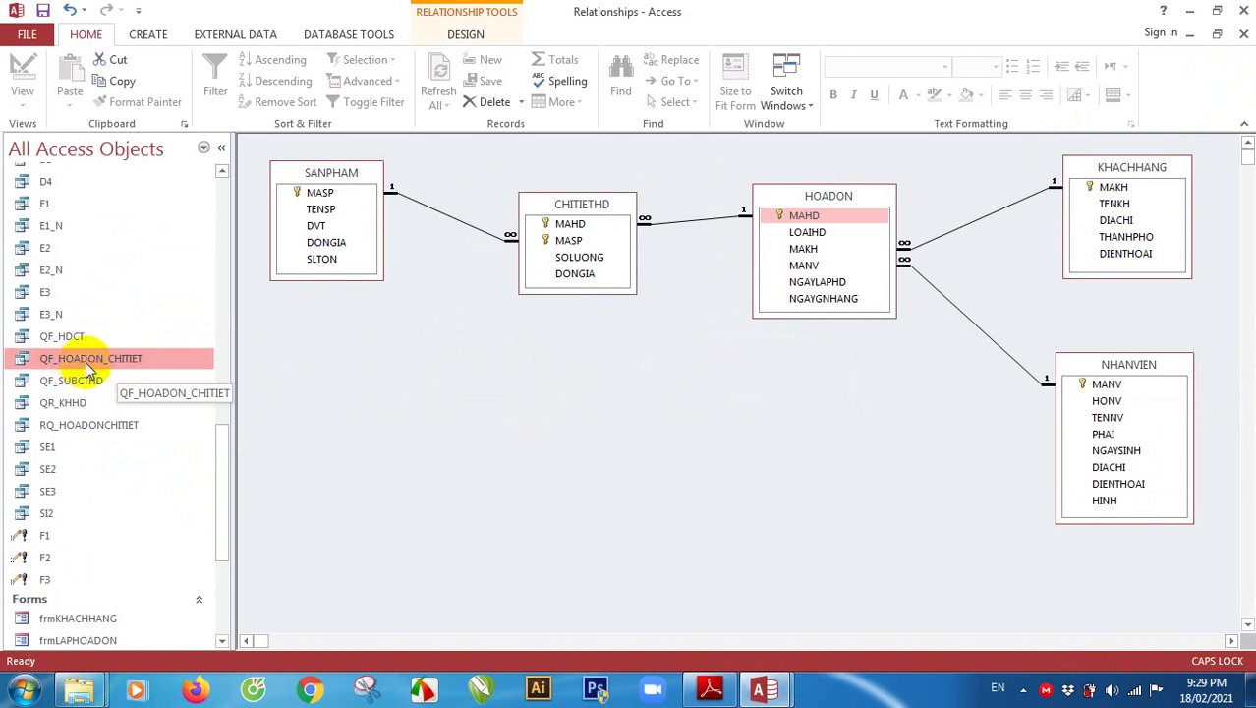
left_click(149, 34)
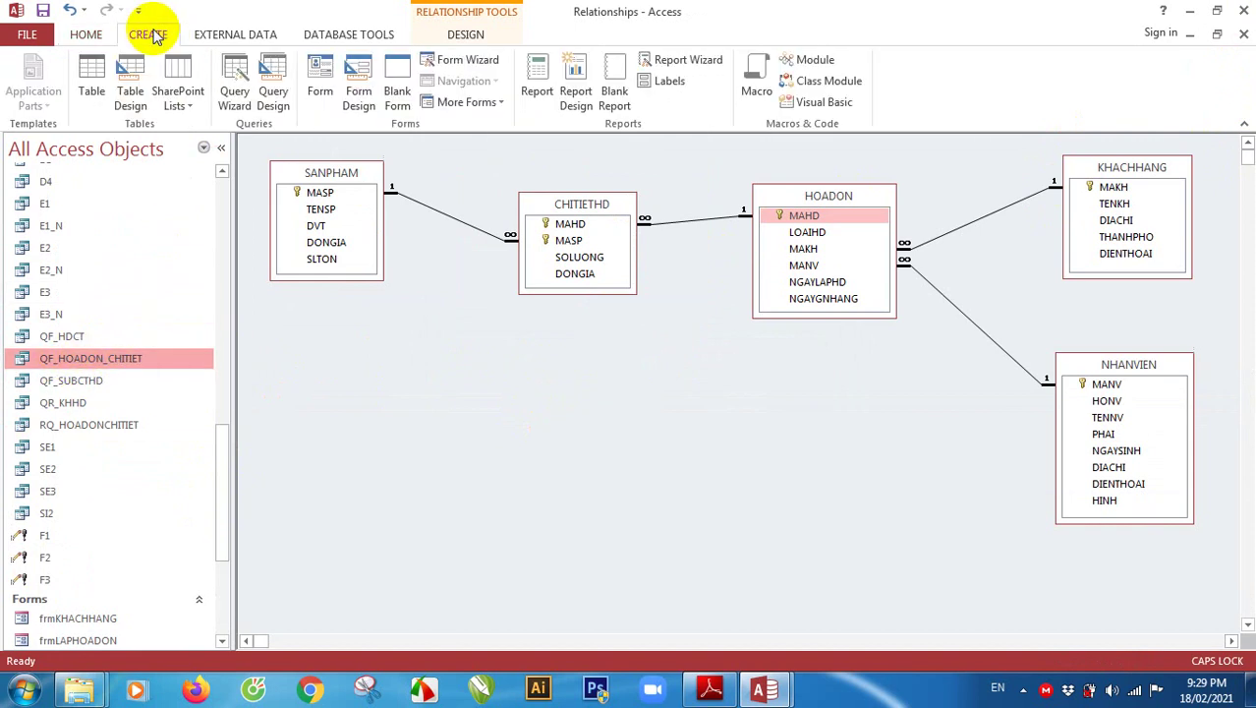
left_click(460, 59)
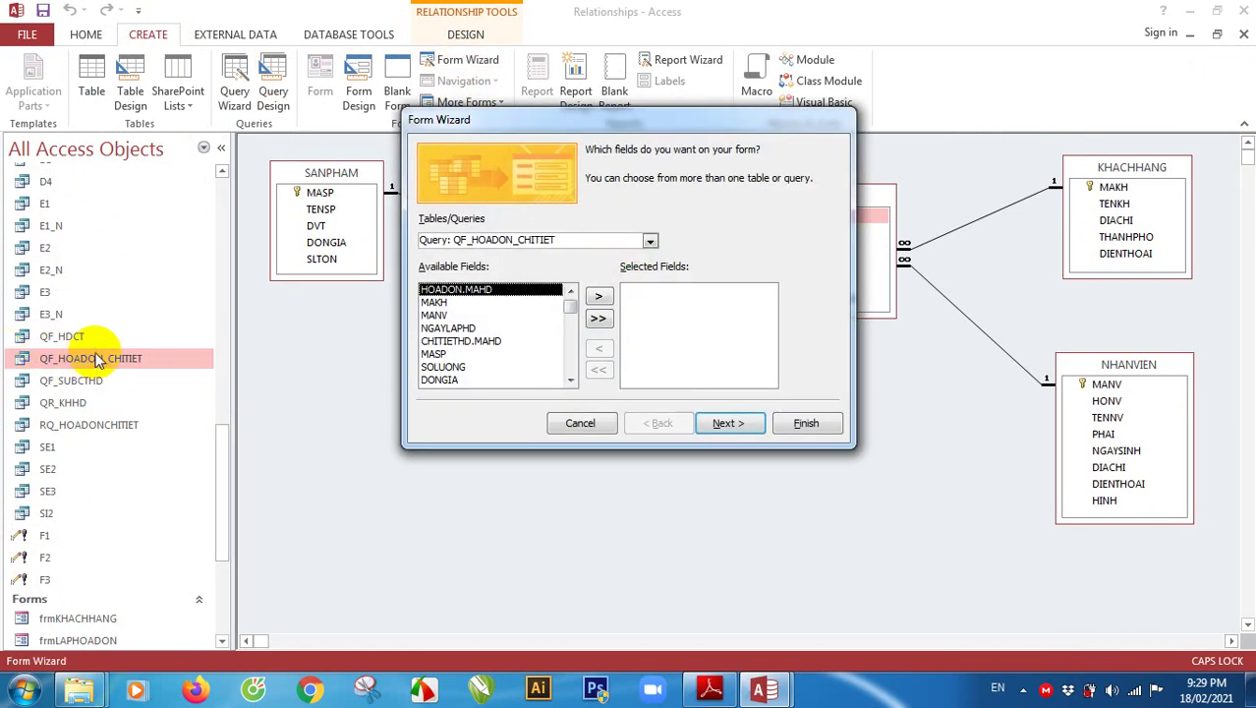
left_click(599, 321)
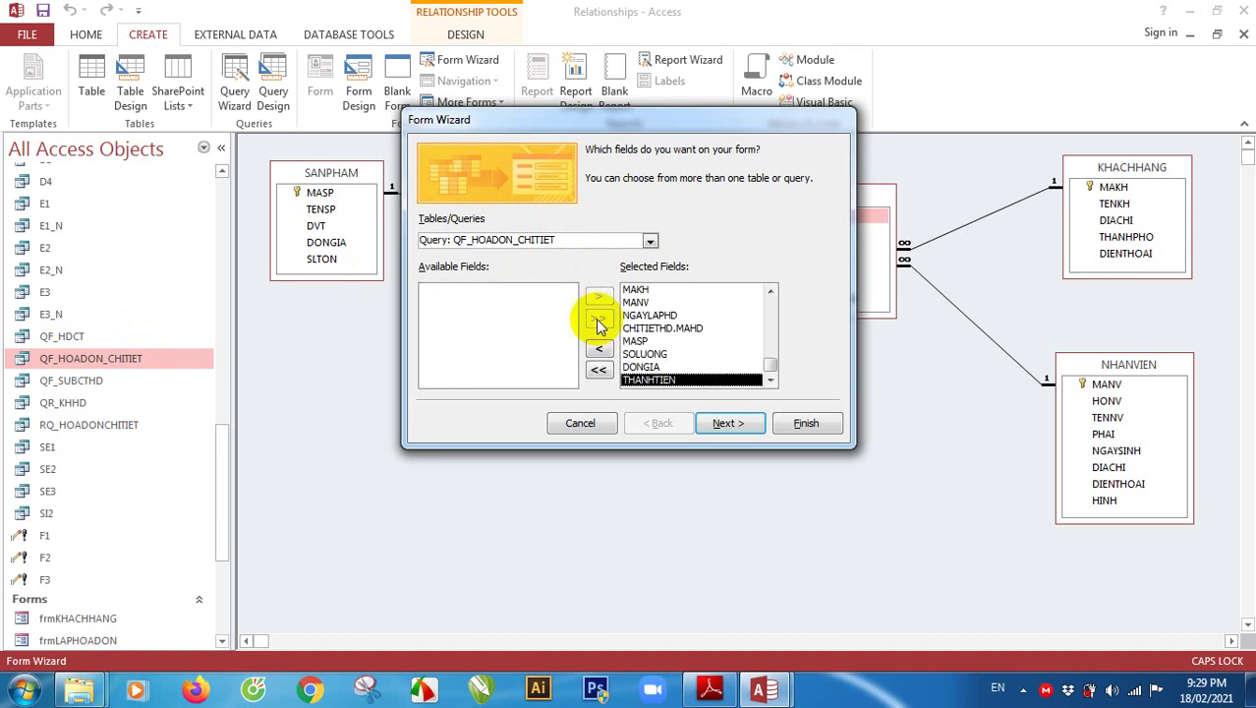
left_click(728, 423)
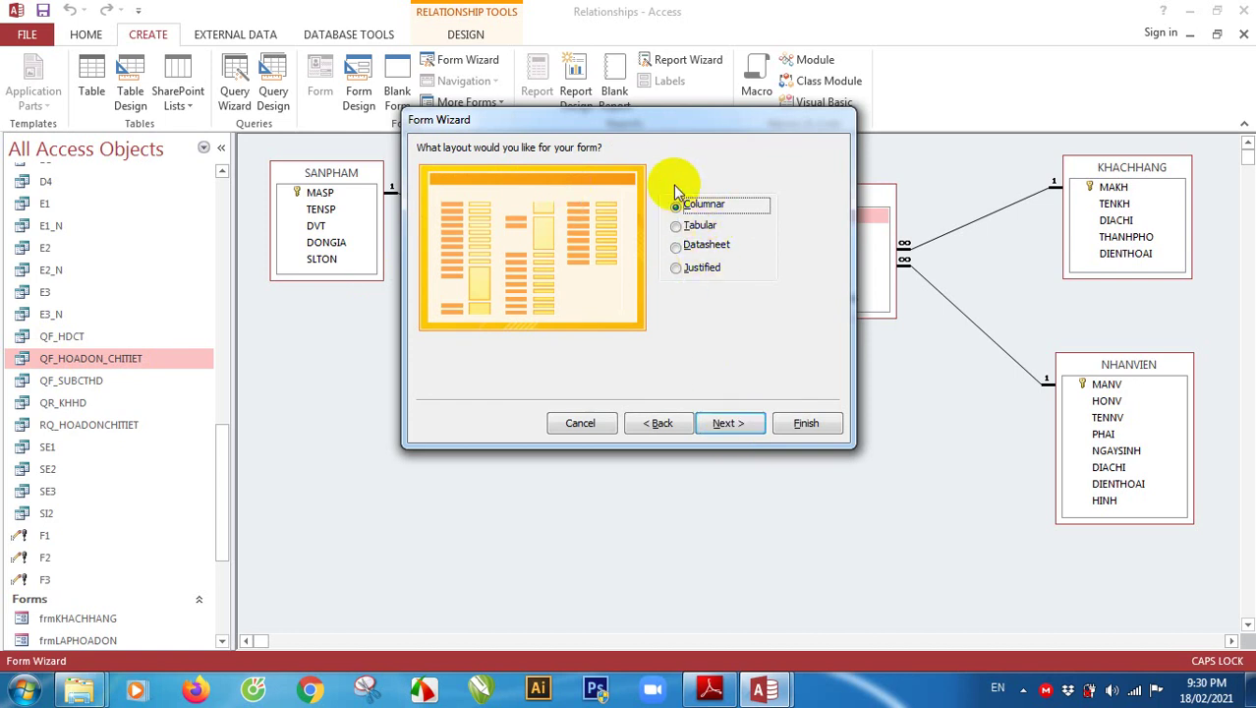
left_click(721, 428)
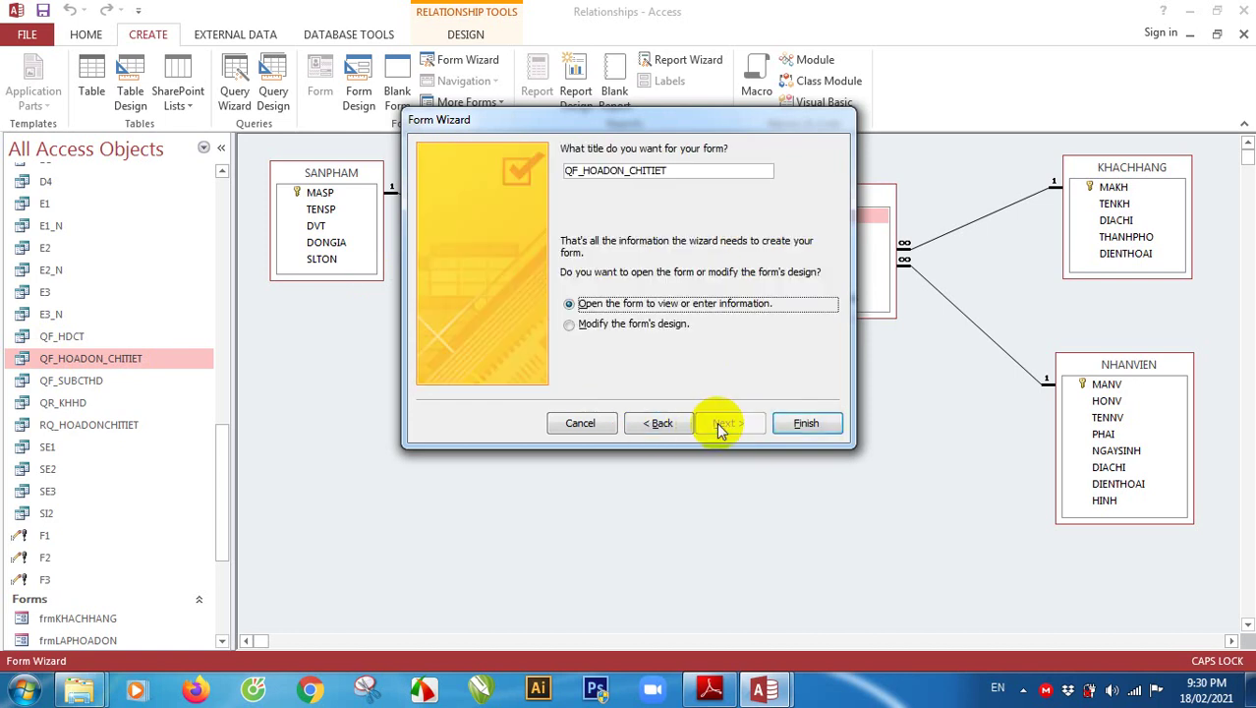
left_click(652, 429)
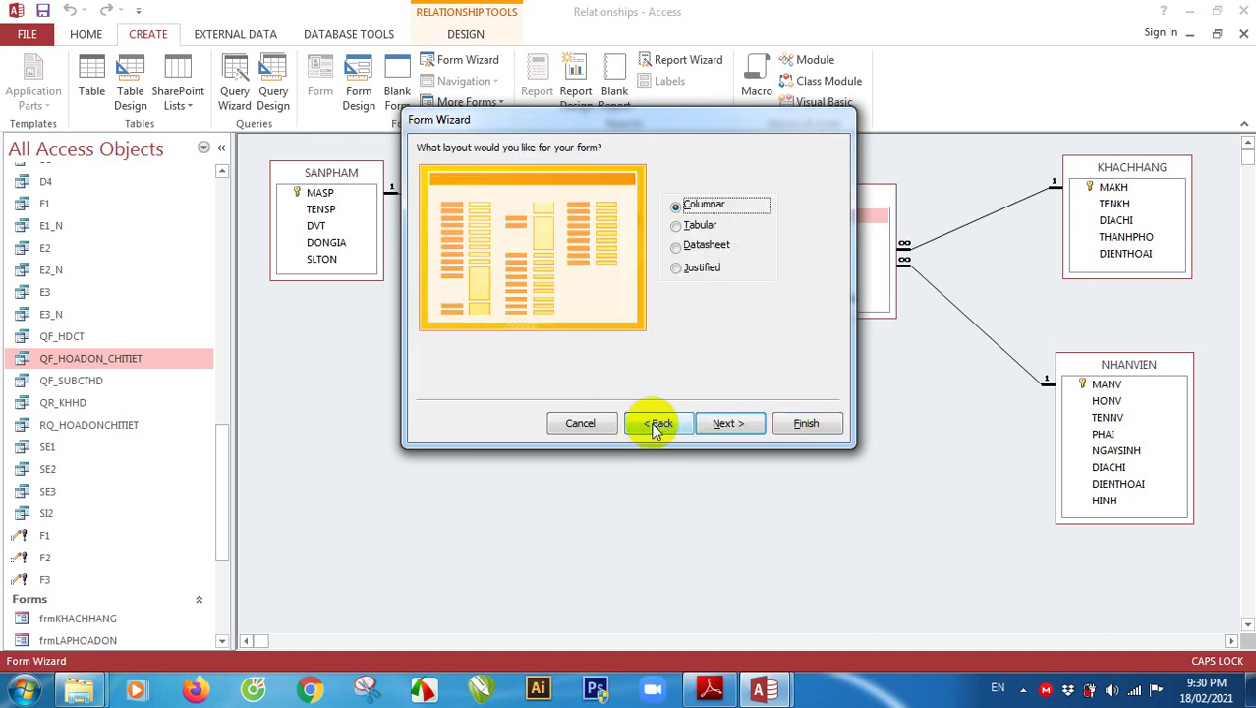
left_click(593, 423)
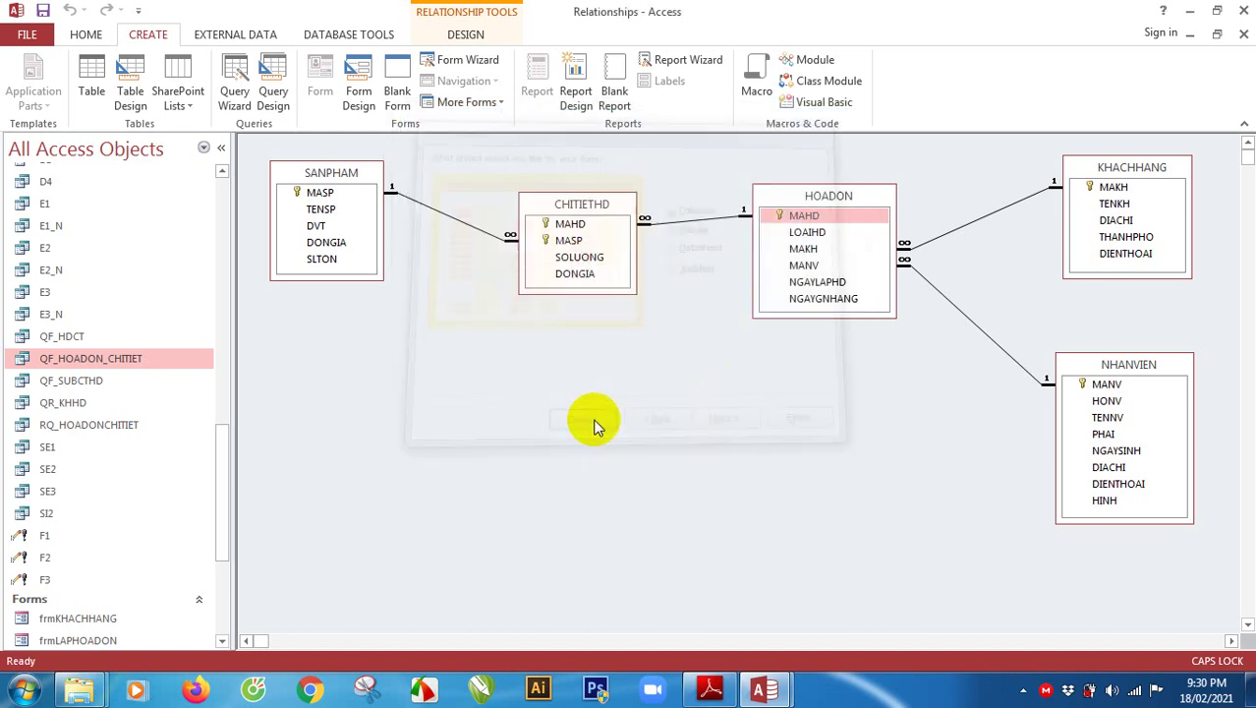
Reopen QF_HOADON_CHITIET in Design View and remove the duplicate MAHD column that comes from CHITIETHD
right_click(100, 357)
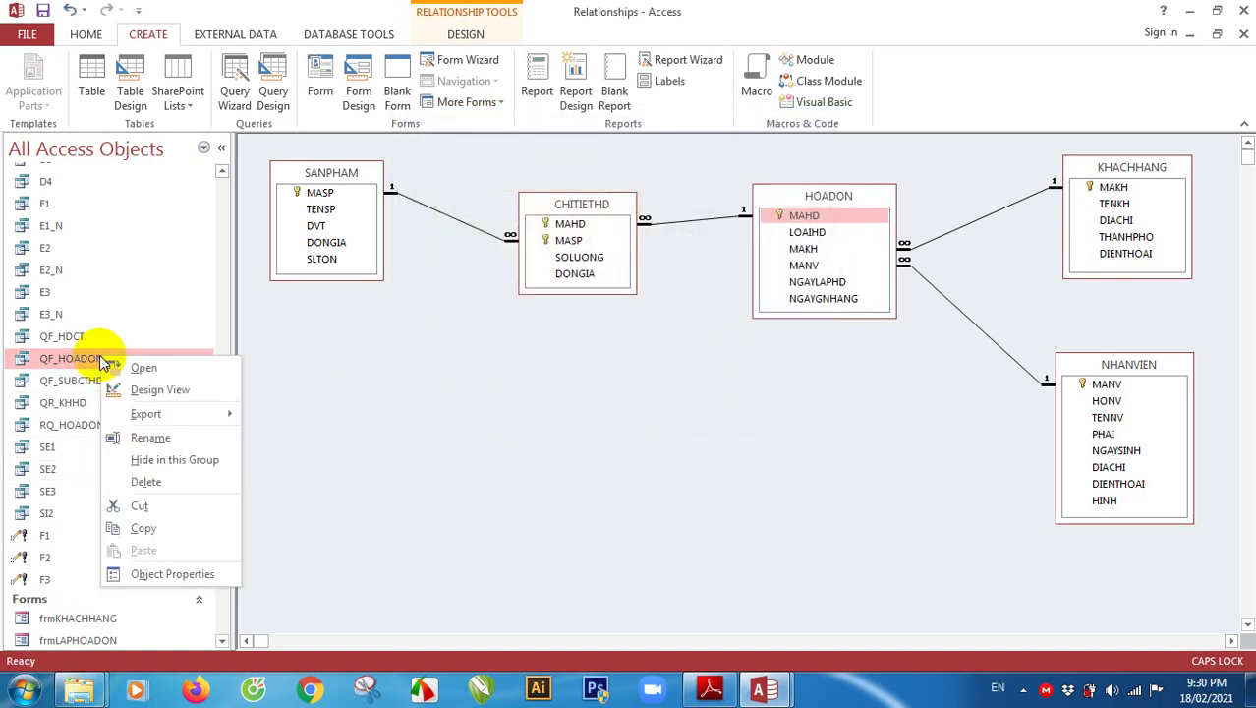
left_click(149, 385)
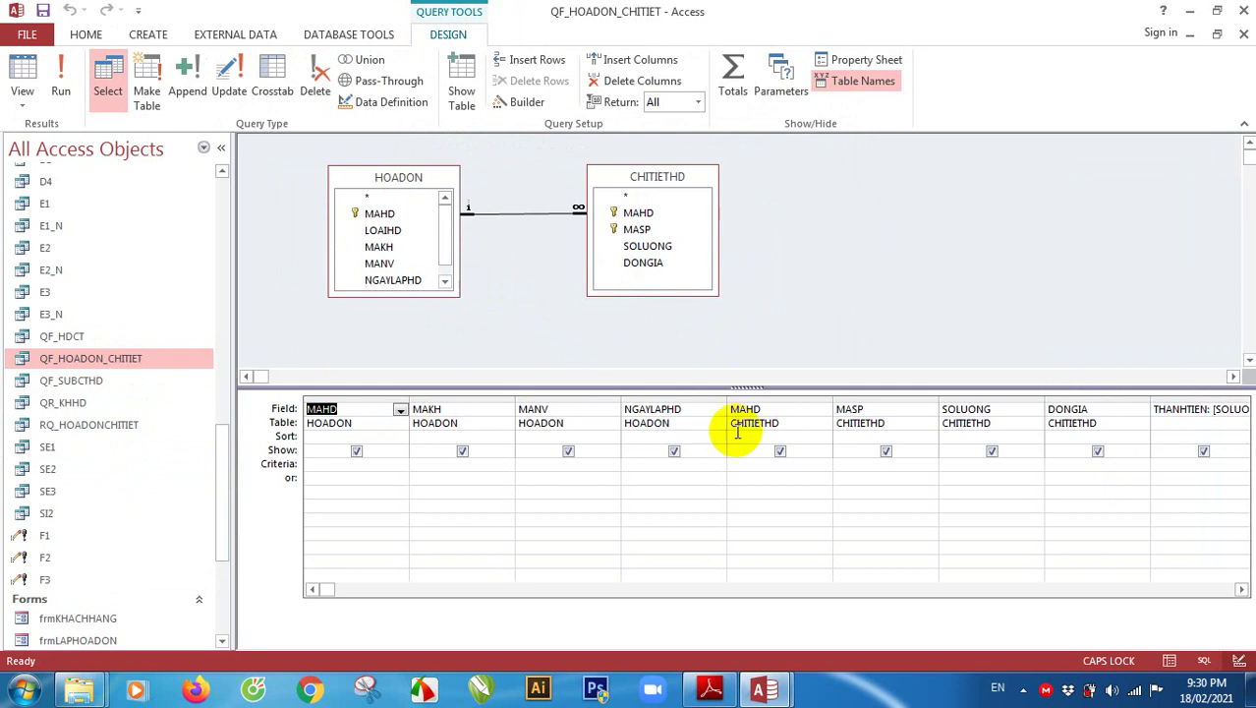
left_click(764, 395)
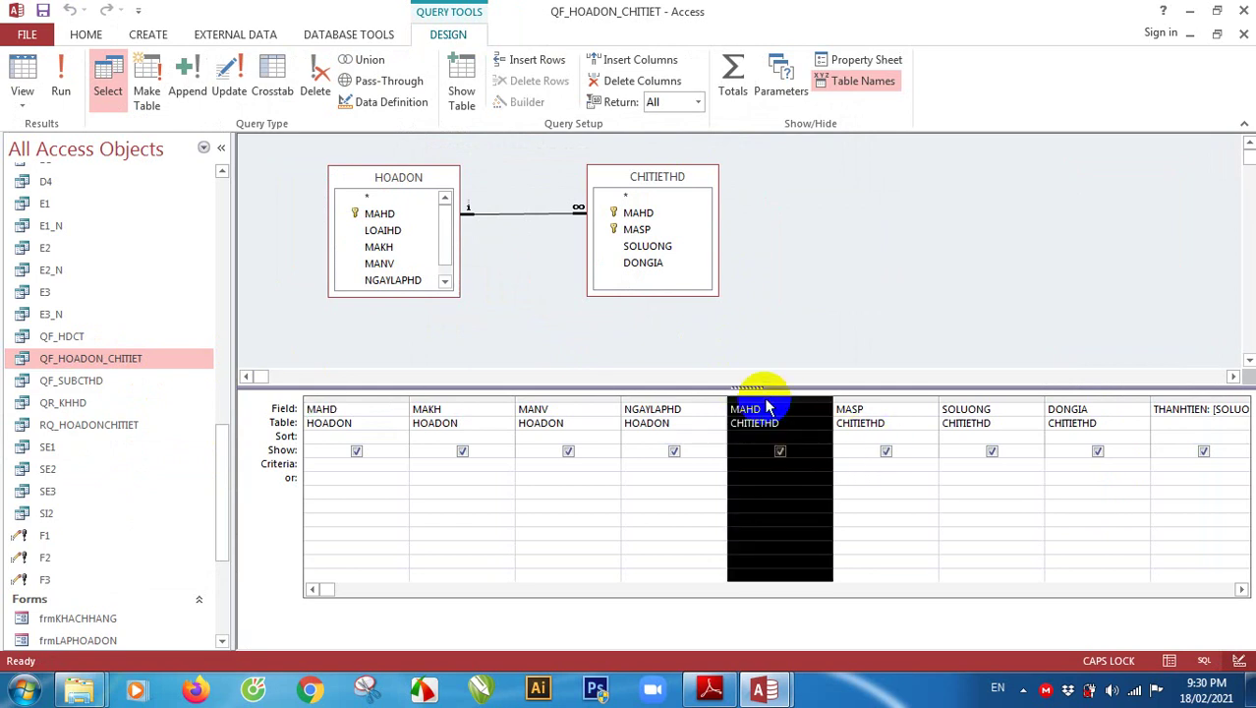
key("Delete")
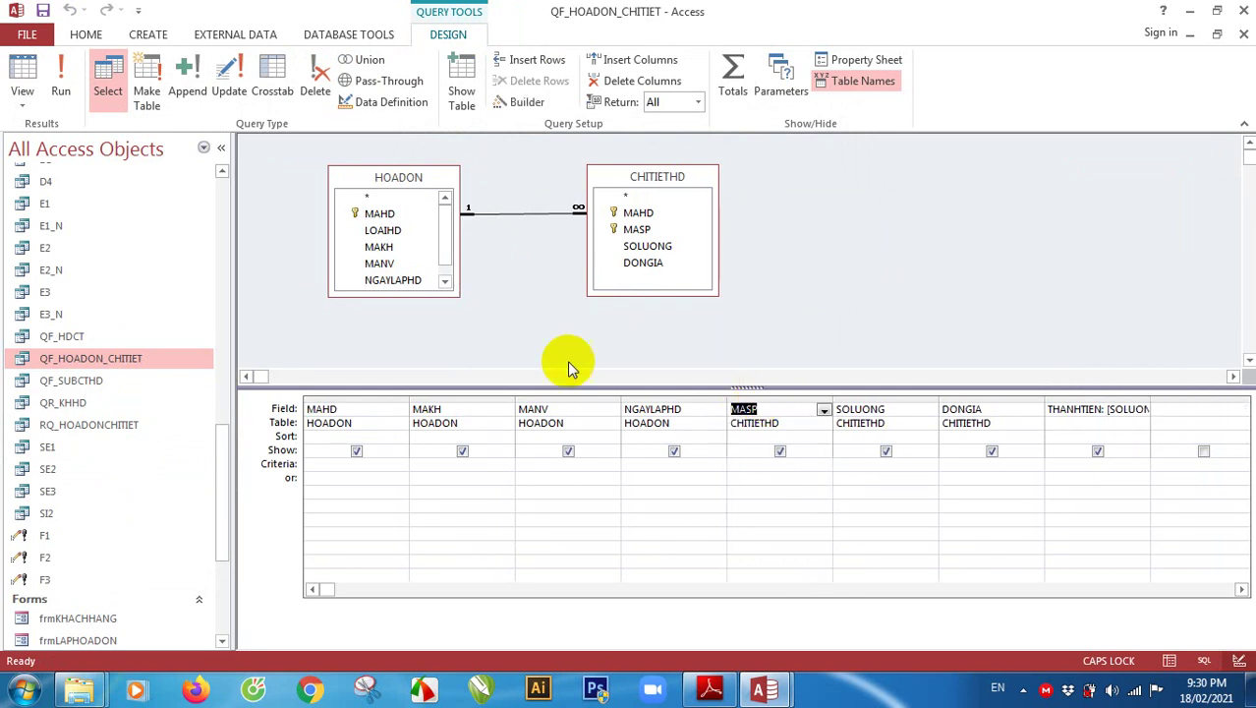
Enlarge the HOADON field list so all its fields fit, and save and close the query
left_click_drag(380, 296, 374, 325)
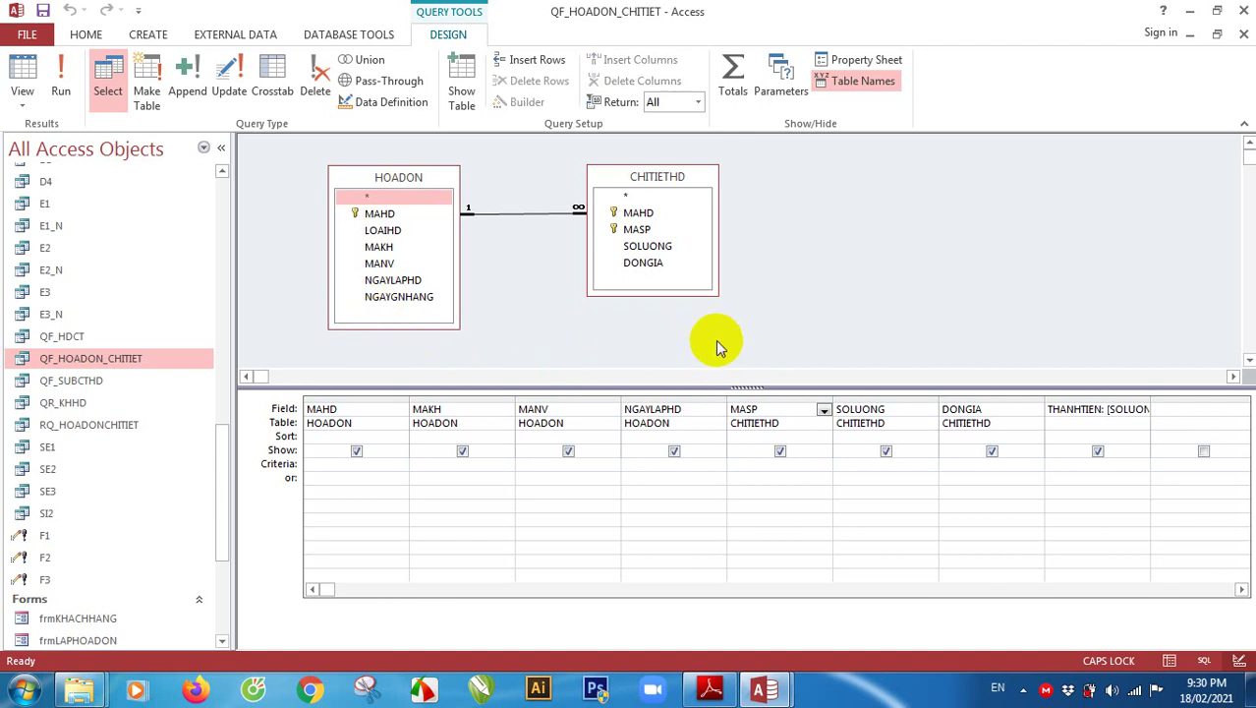
left_click(347, 408)
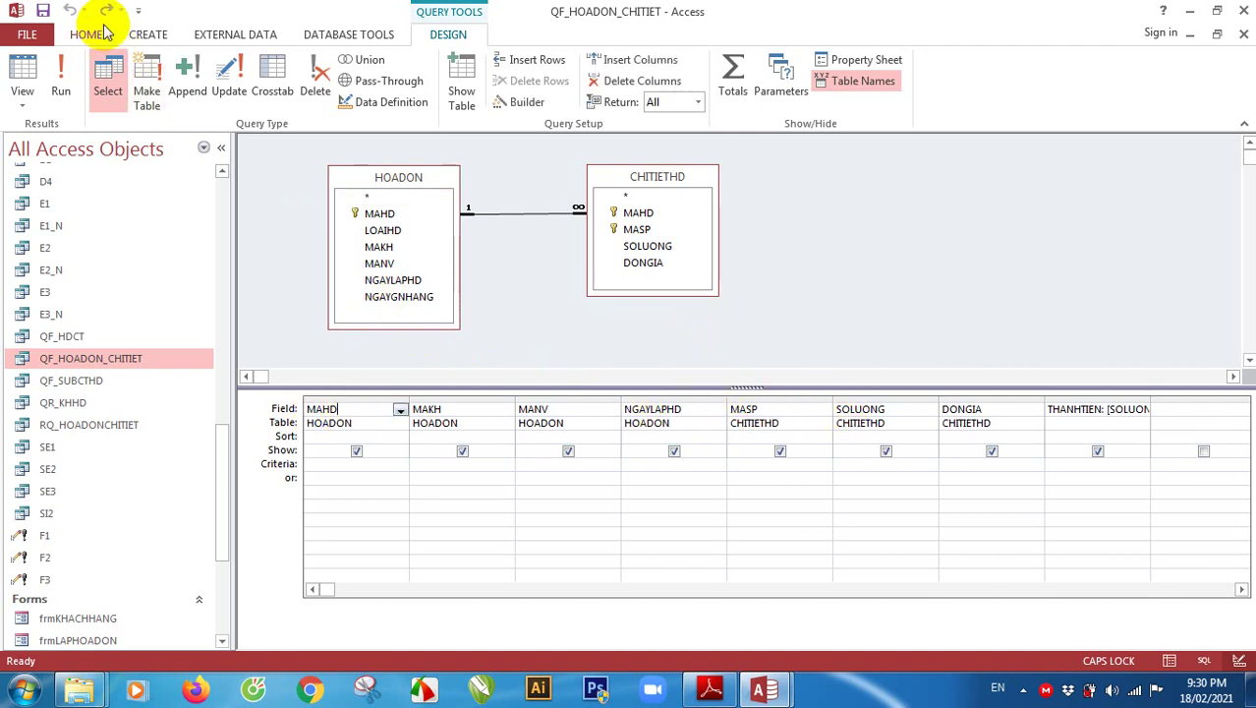
left_click(43, 10)
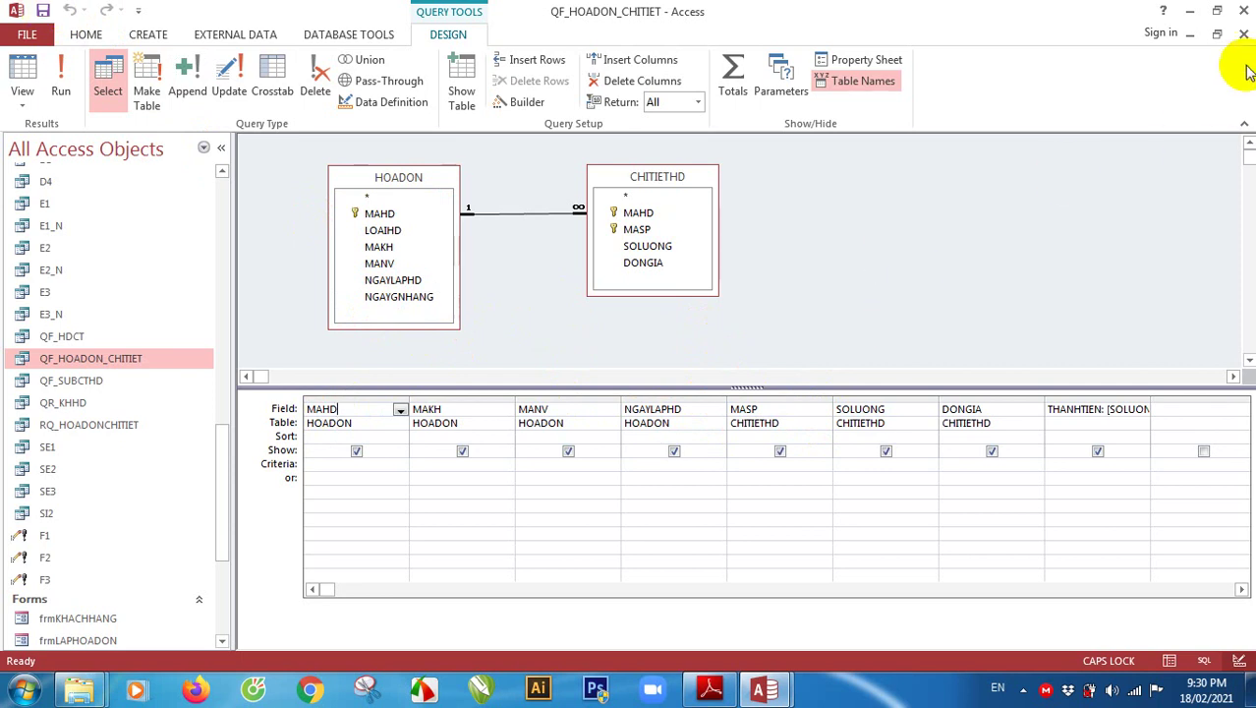
left_click(1244, 34)
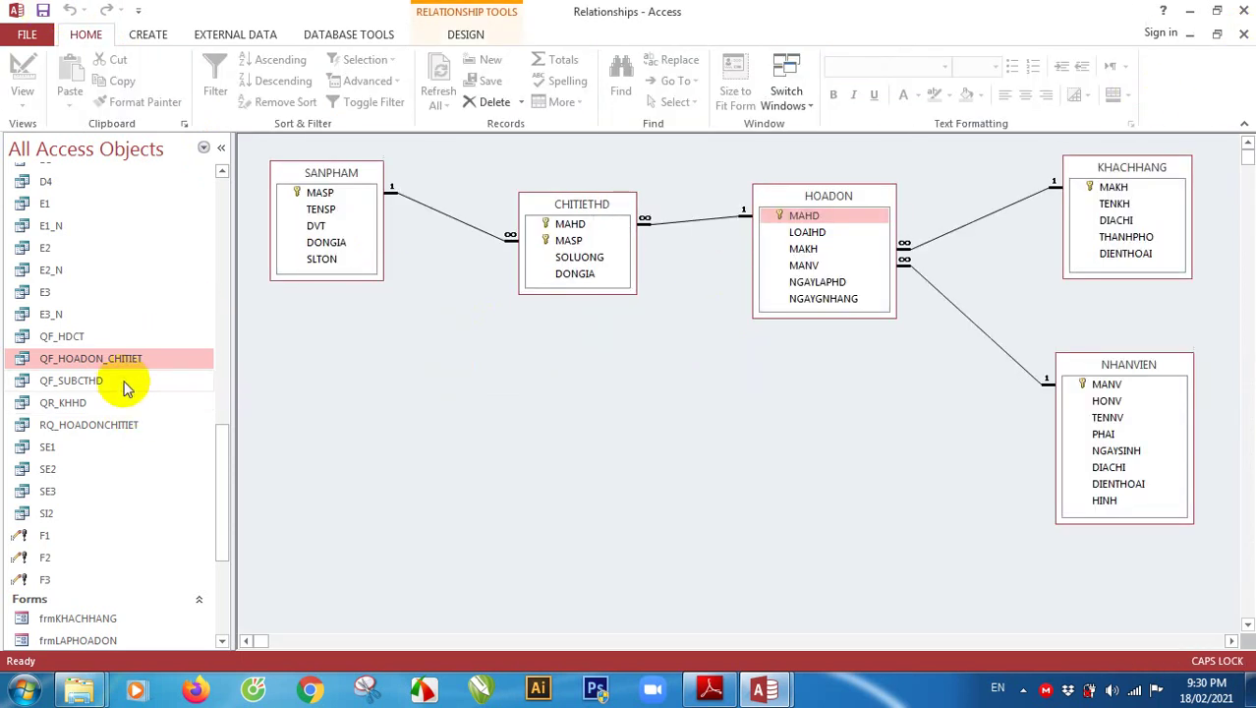
Start a new form with the Form Wizard and choose the query QF_HOADON_CHITIET as its source
left_click(147, 33)
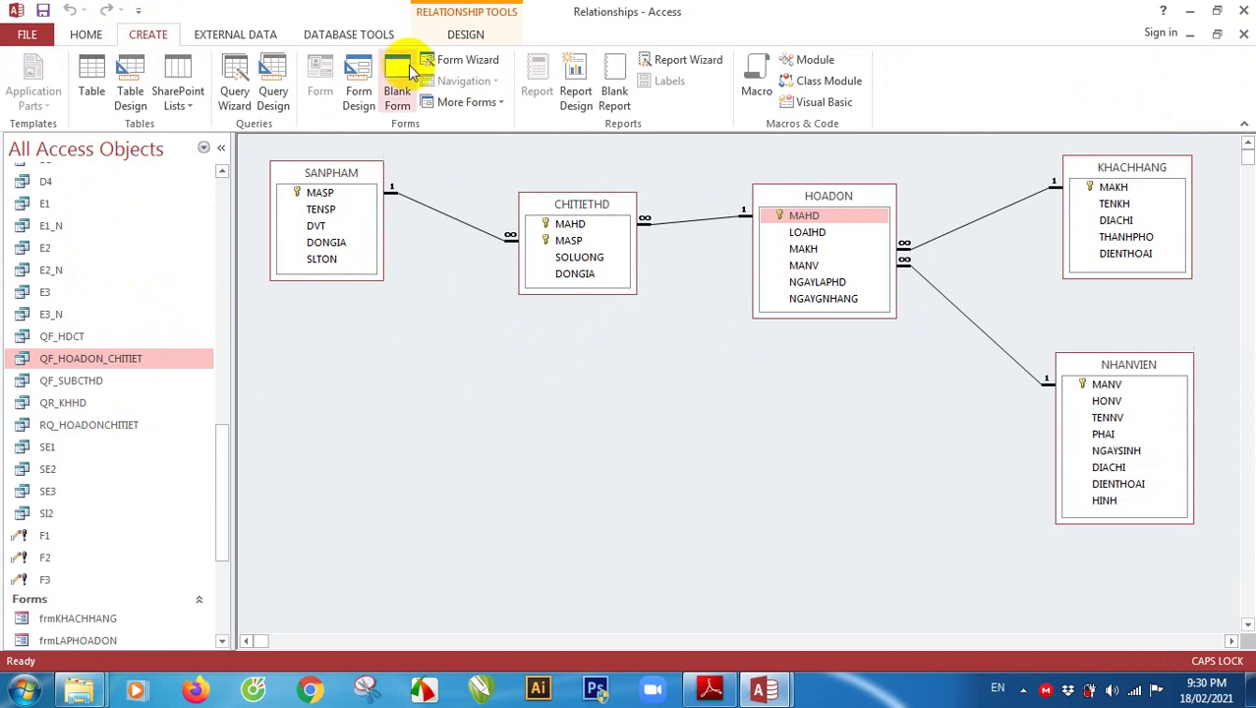
left_click(464, 63)
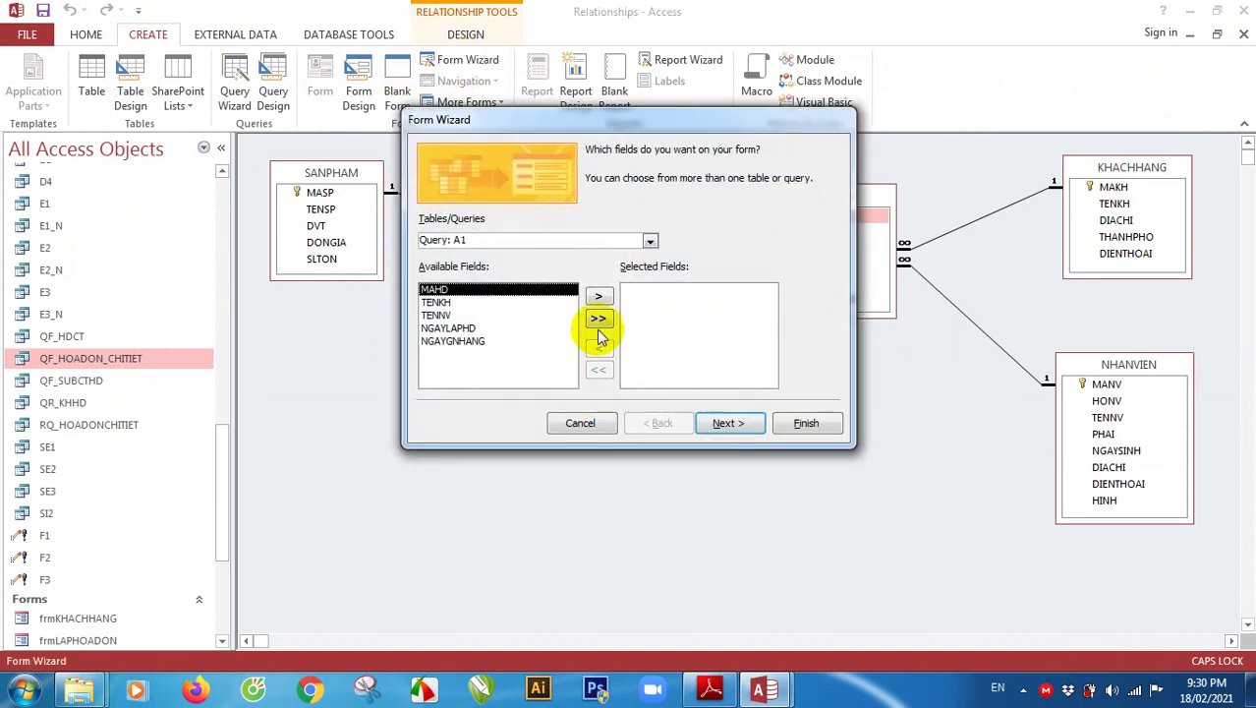
left_click(652, 243)
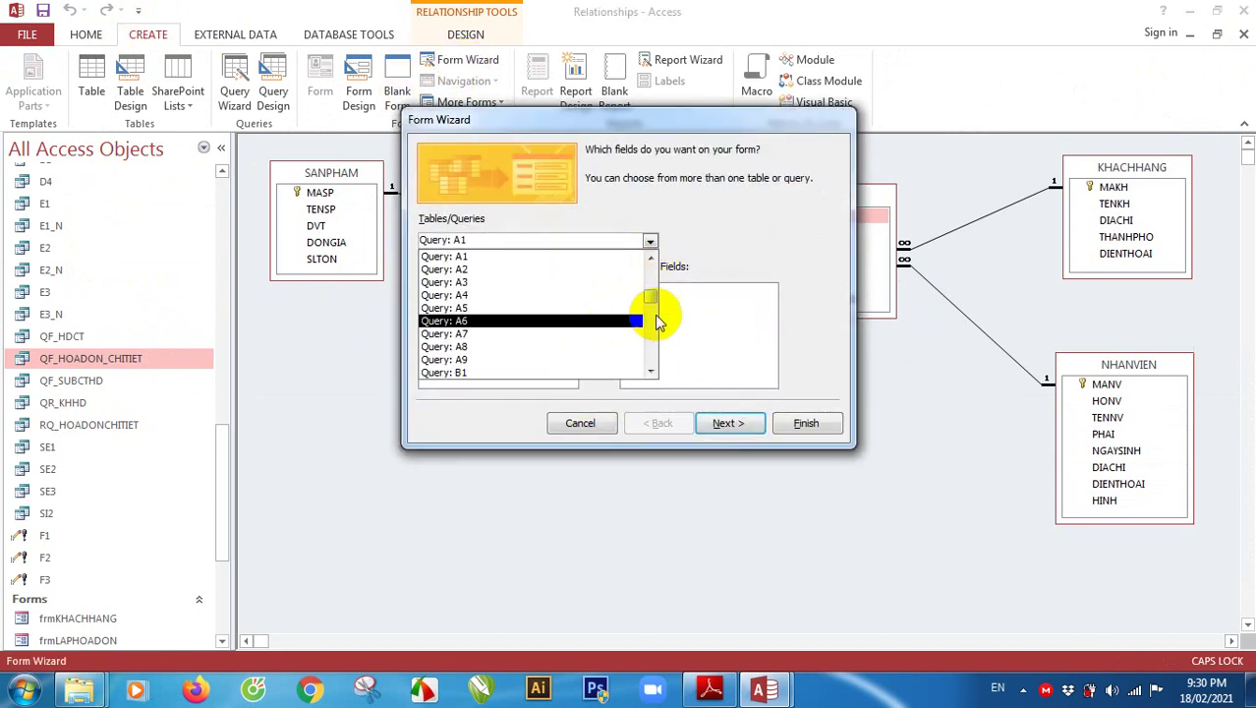
left_click(652, 352)
left_click(651, 355)
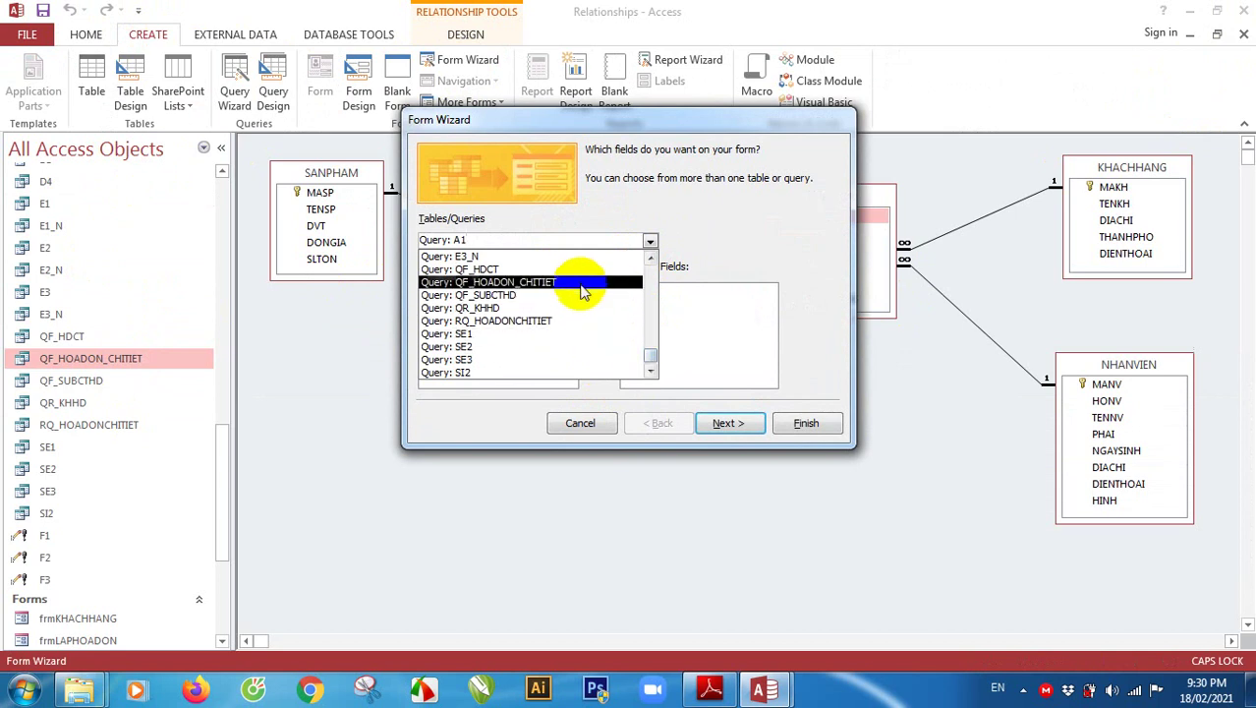
left_click(582, 284)
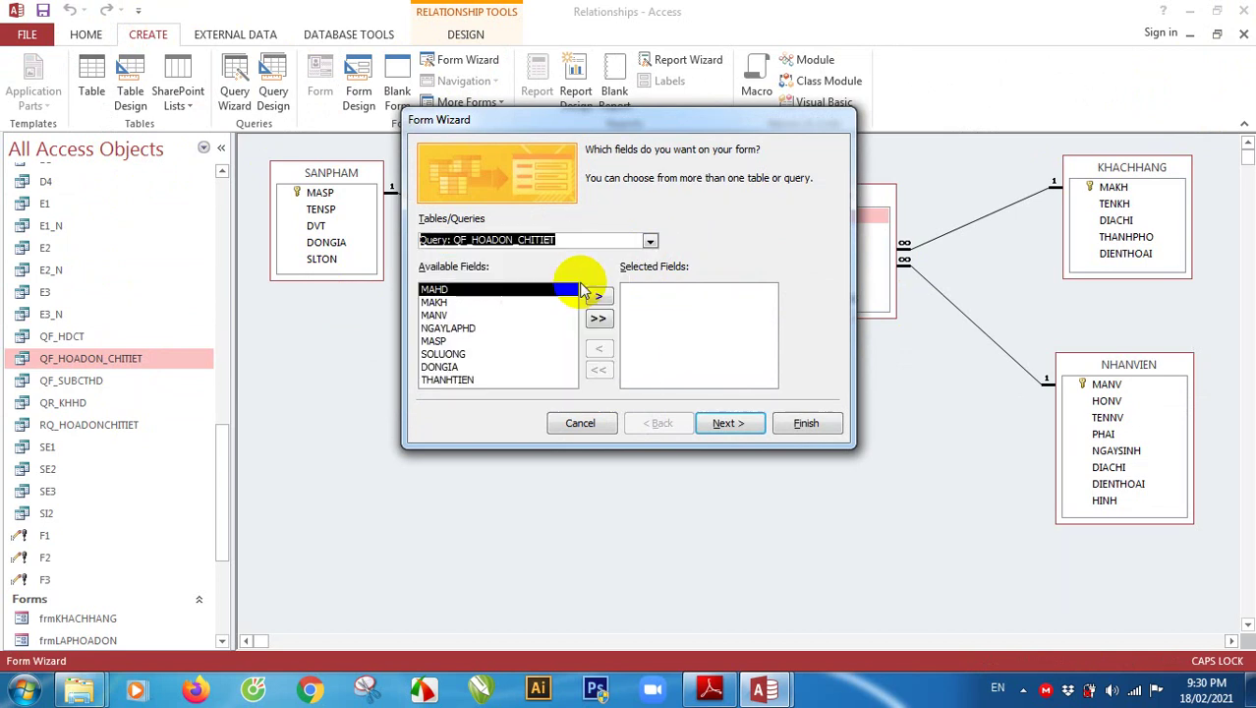
Add all fields of QF_HOADON_CHITIET to the form and finish the wizard with the form opened for viewing
left_click(598, 318)
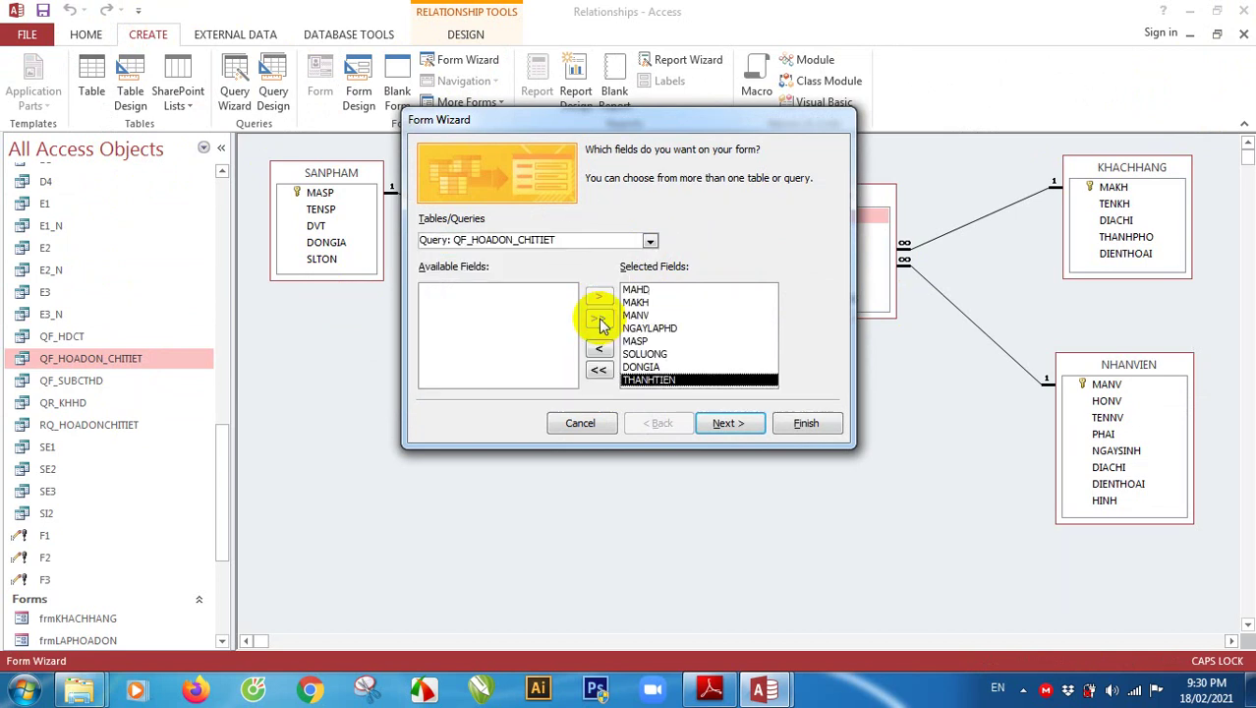
left_click(723, 423)
left_click(723, 423)
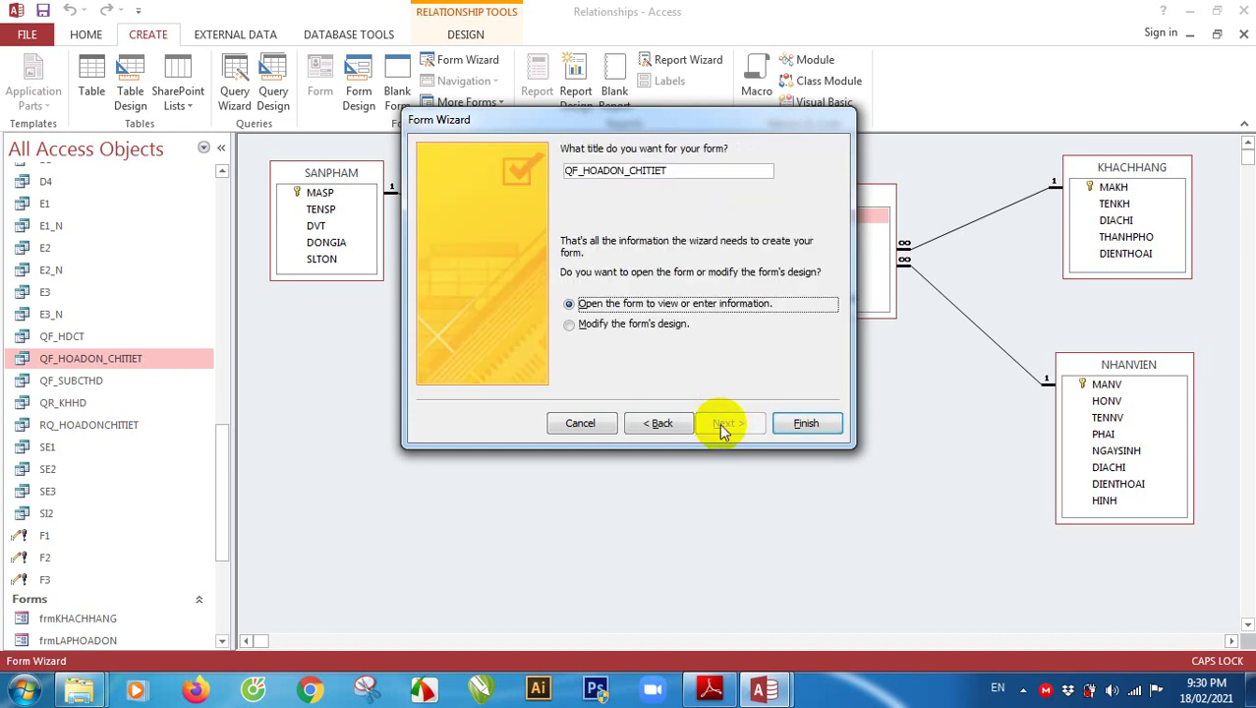
left_click(572, 324)
left_click(572, 306)
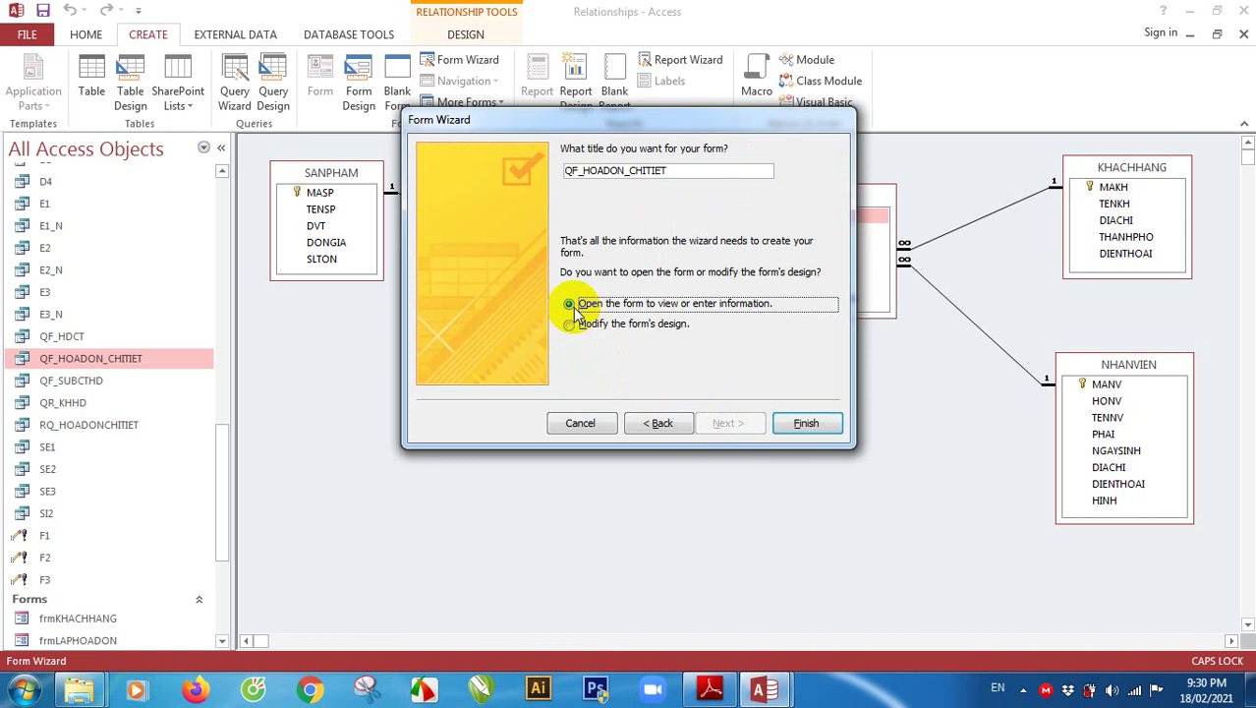
left_click(808, 424)
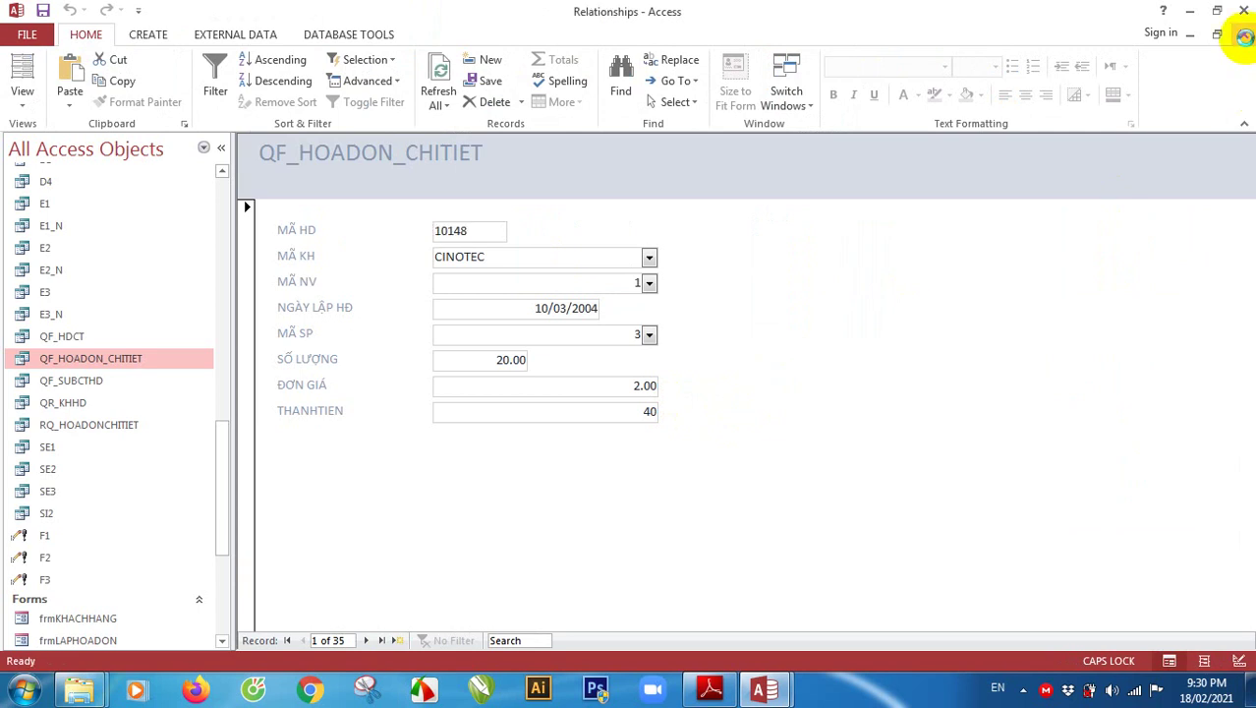
Close the wizard-made form QF_HOADON_CHITIET and delete it from the database
left_click(1245, 36)
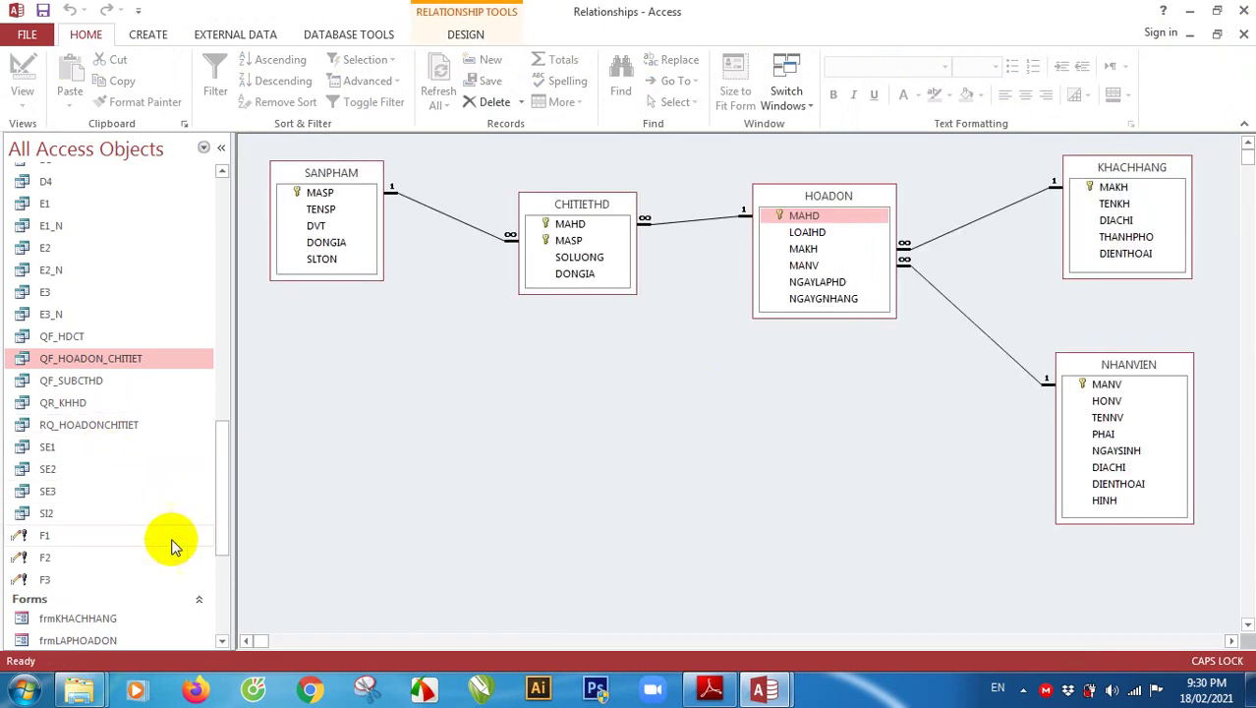
left_click_drag(224, 508, 218, 623)
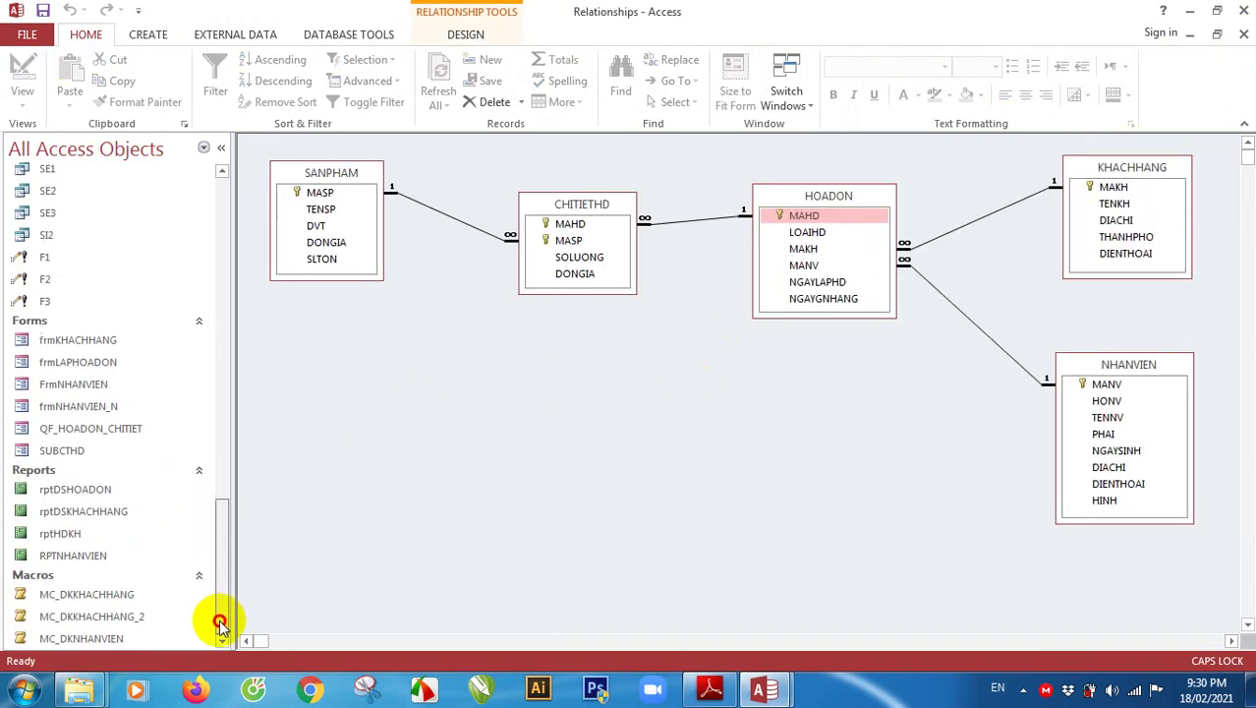
right_click(103, 426)
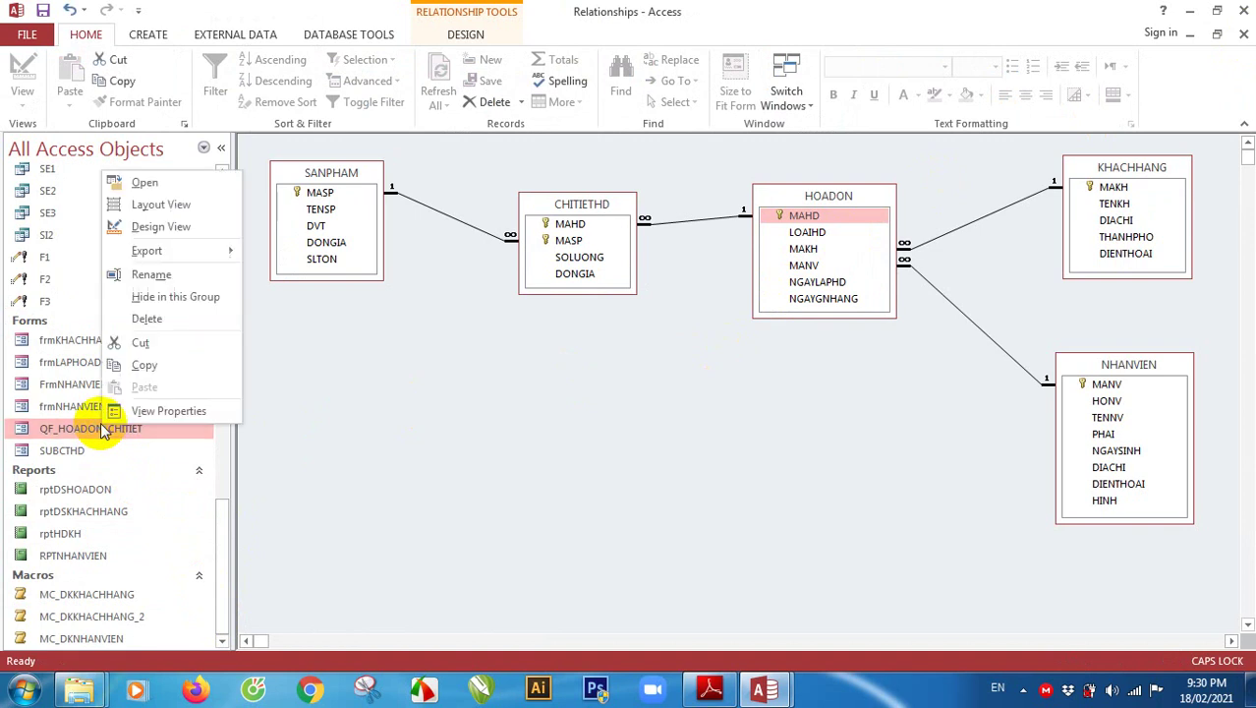
left_click(148, 319)
left_click(590, 395)
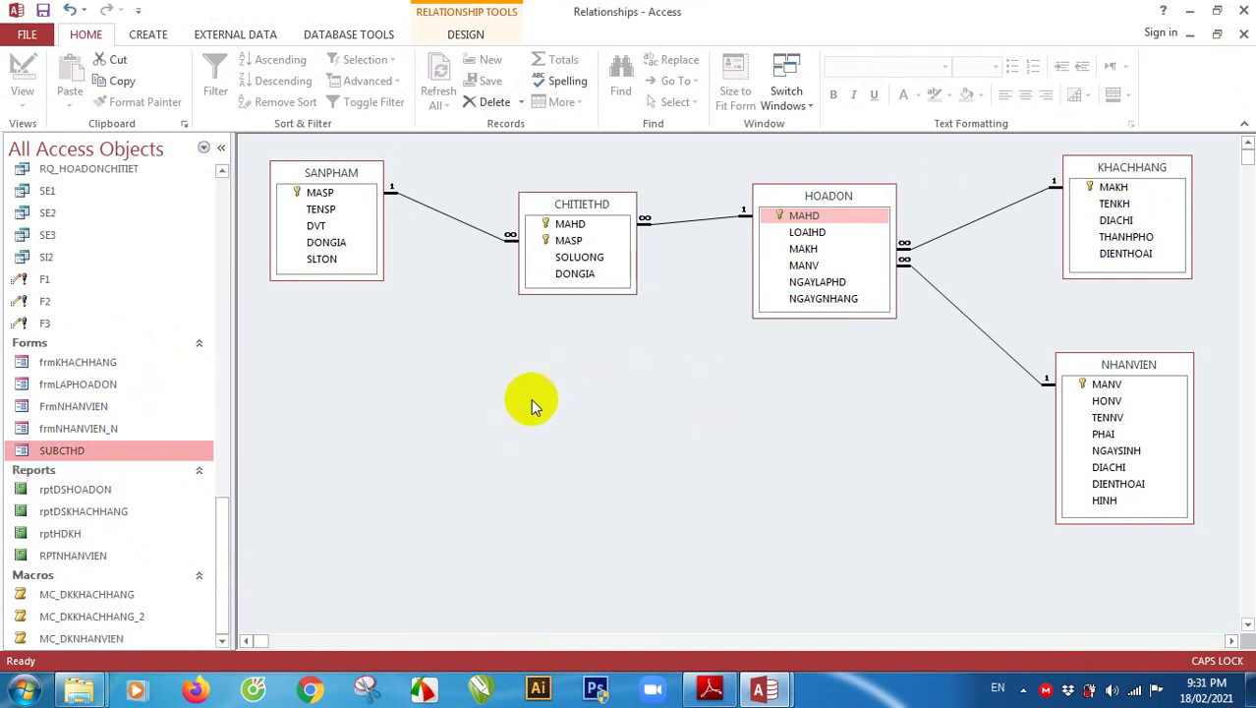
Open the query QF_HOADON_CHITIET to examine its records, and close it again
left_click_drag(228, 521, 220, 449)
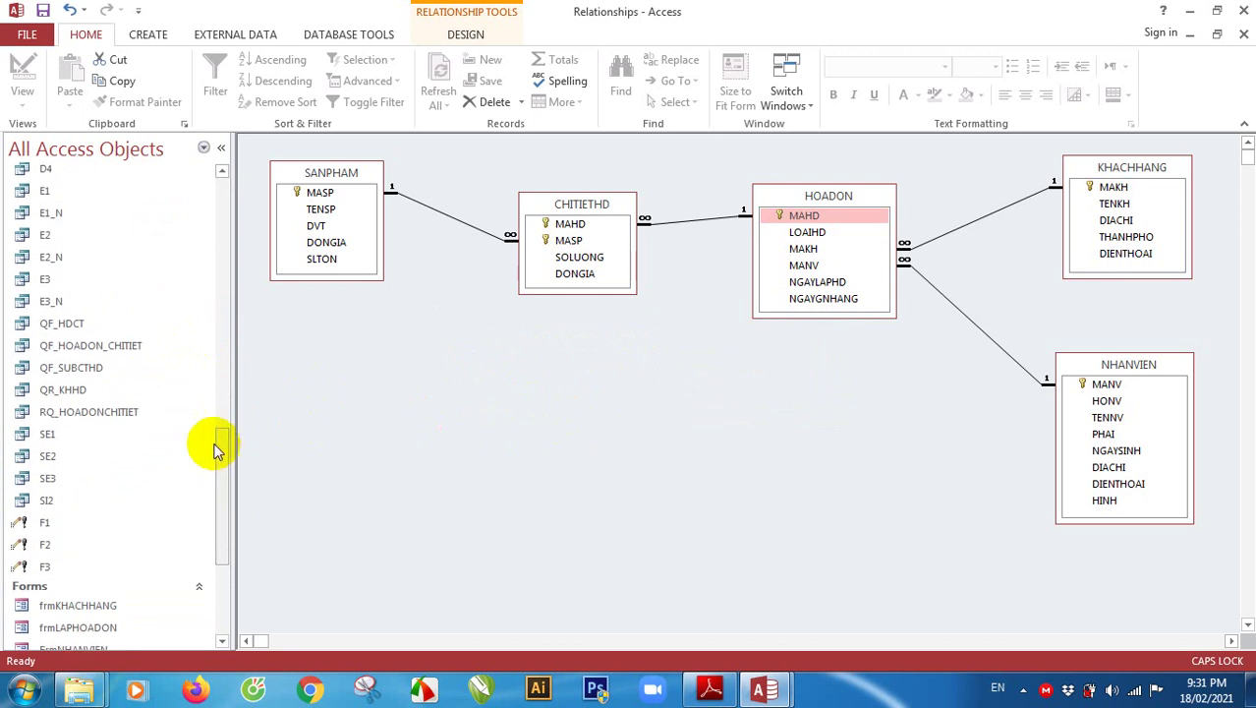
left_click(103, 345)
left_click(98, 411)
double_click(103, 345)
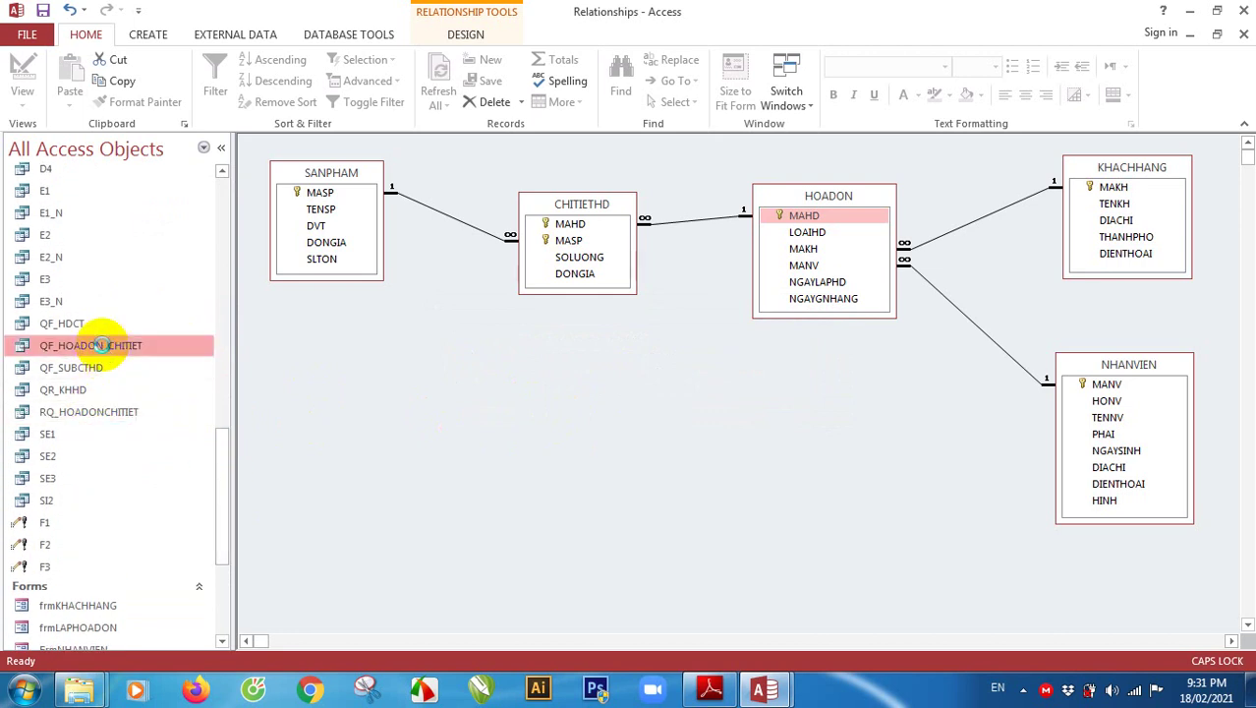
left_click(1244, 33)
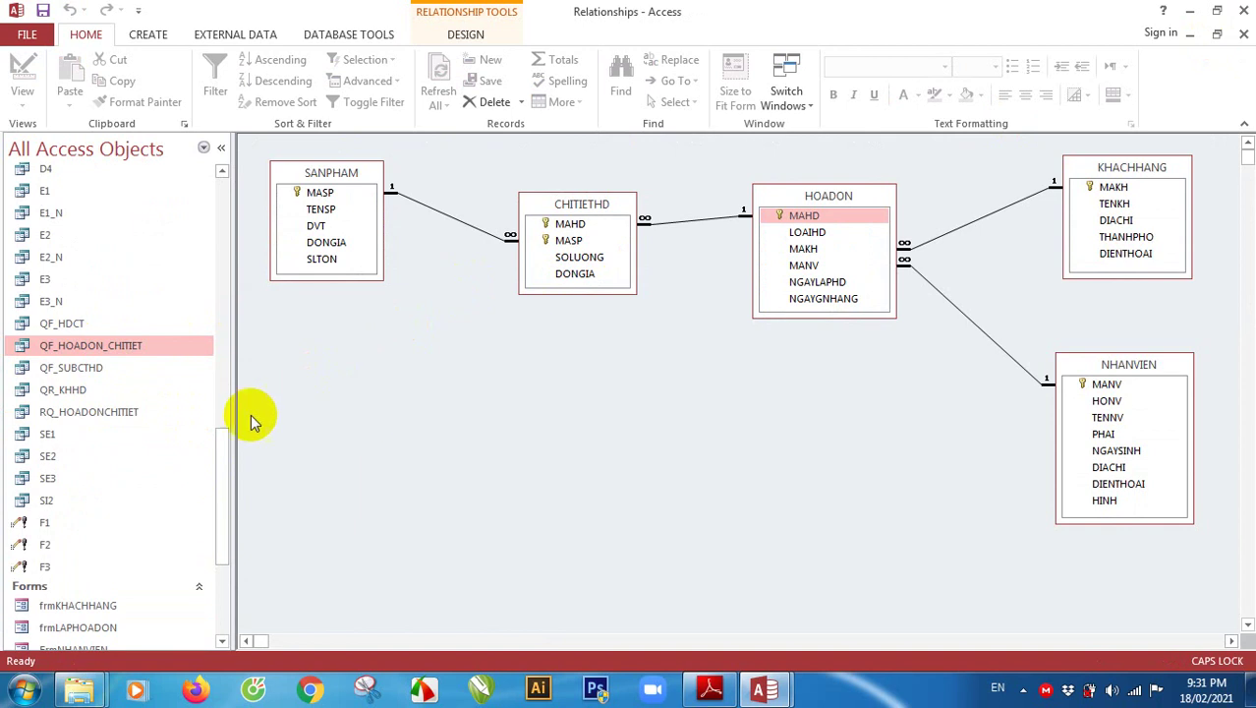
left_click(82, 413)
left_click(74, 346)
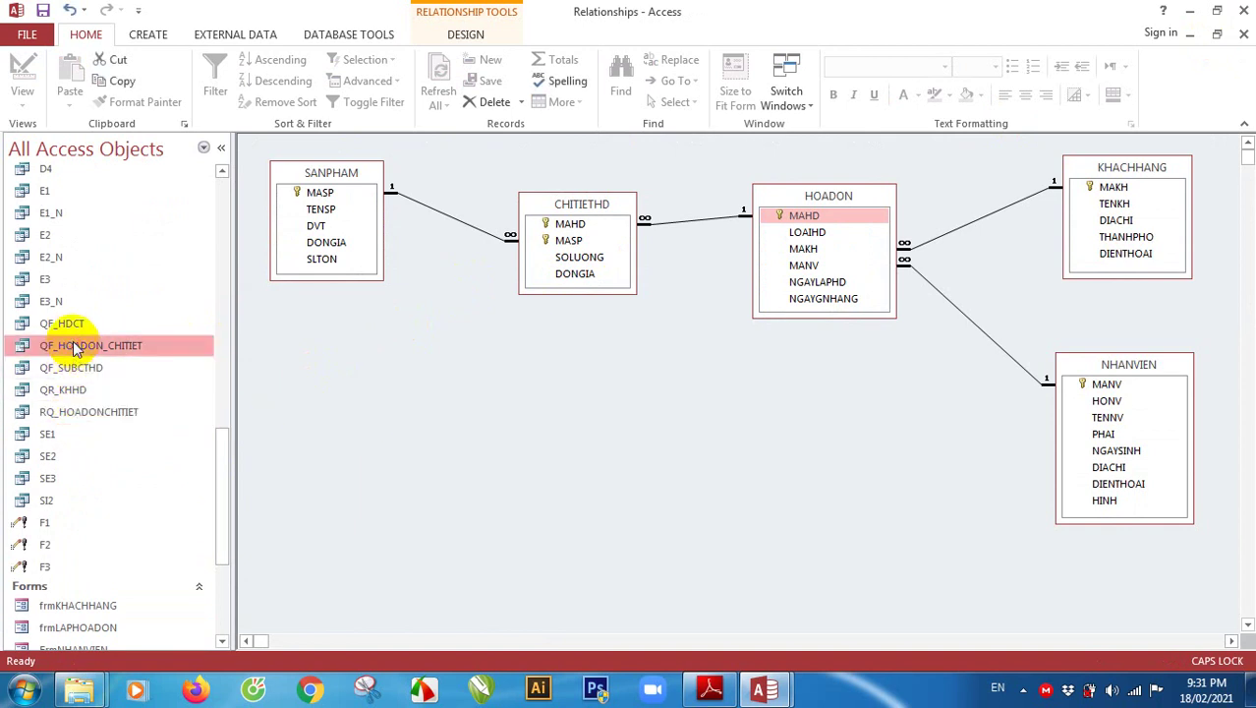
double_click(74, 345)
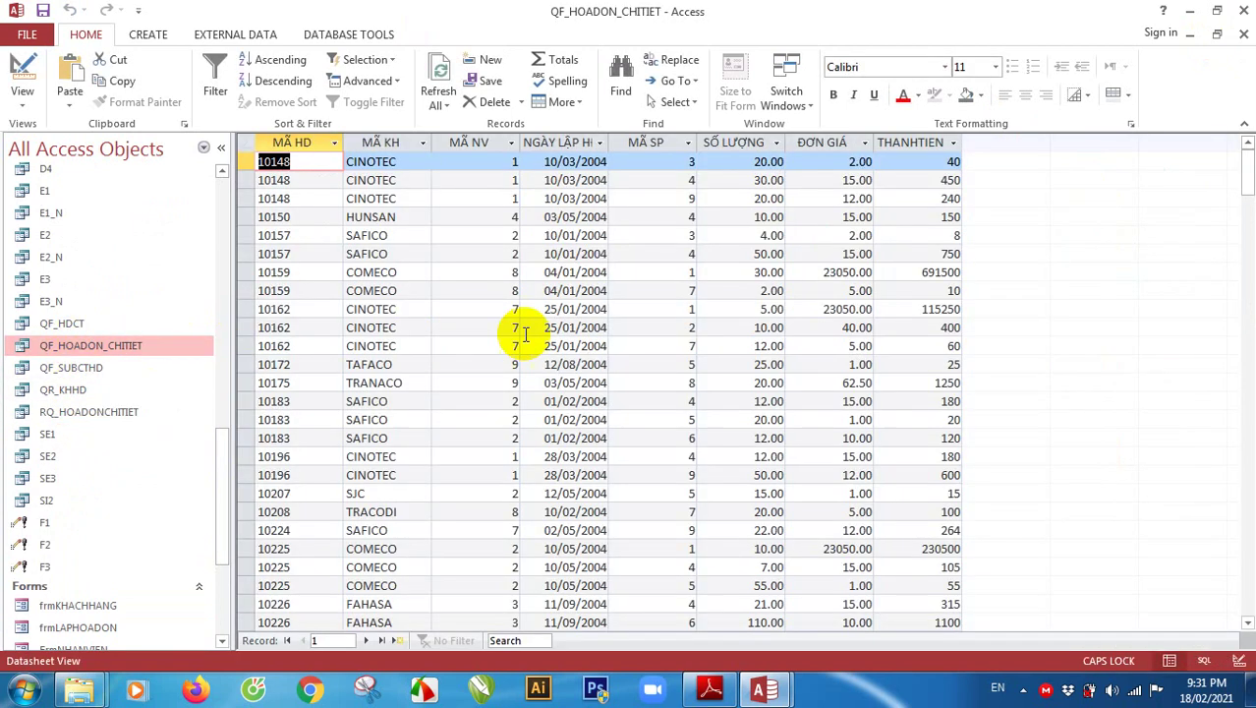
left_click(1244, 35)
left_click(145, 37)
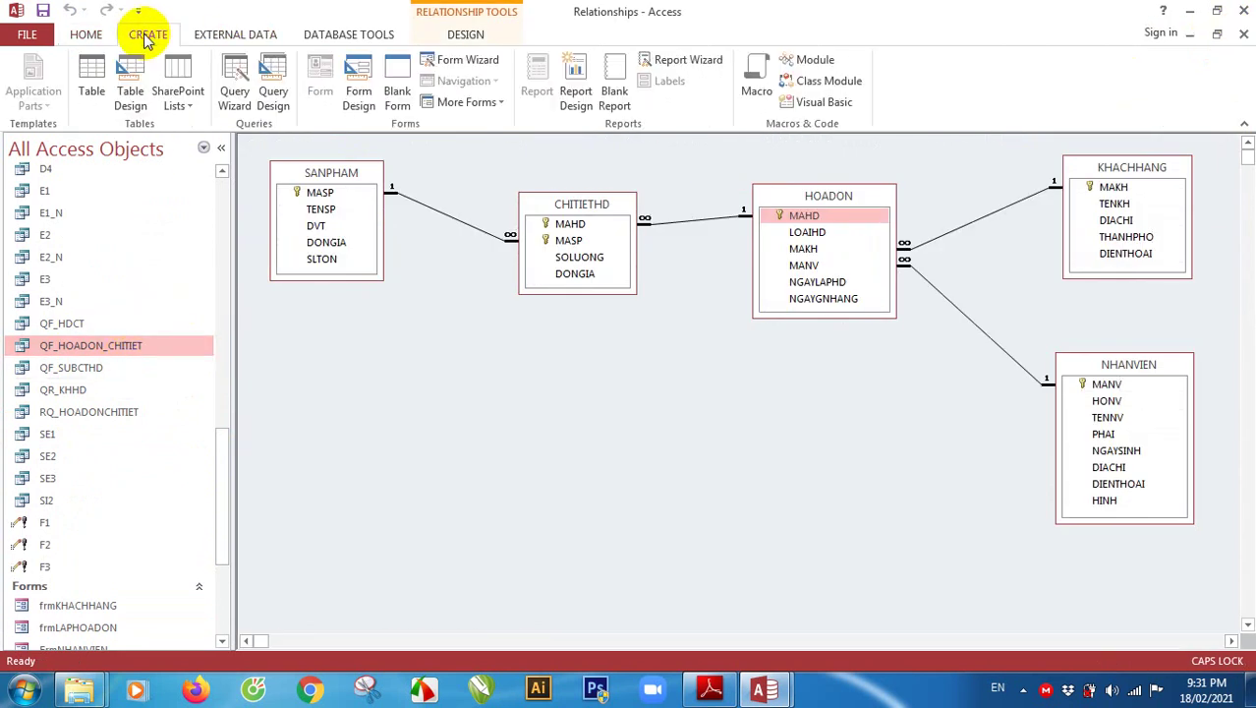
left_click(448, 61)
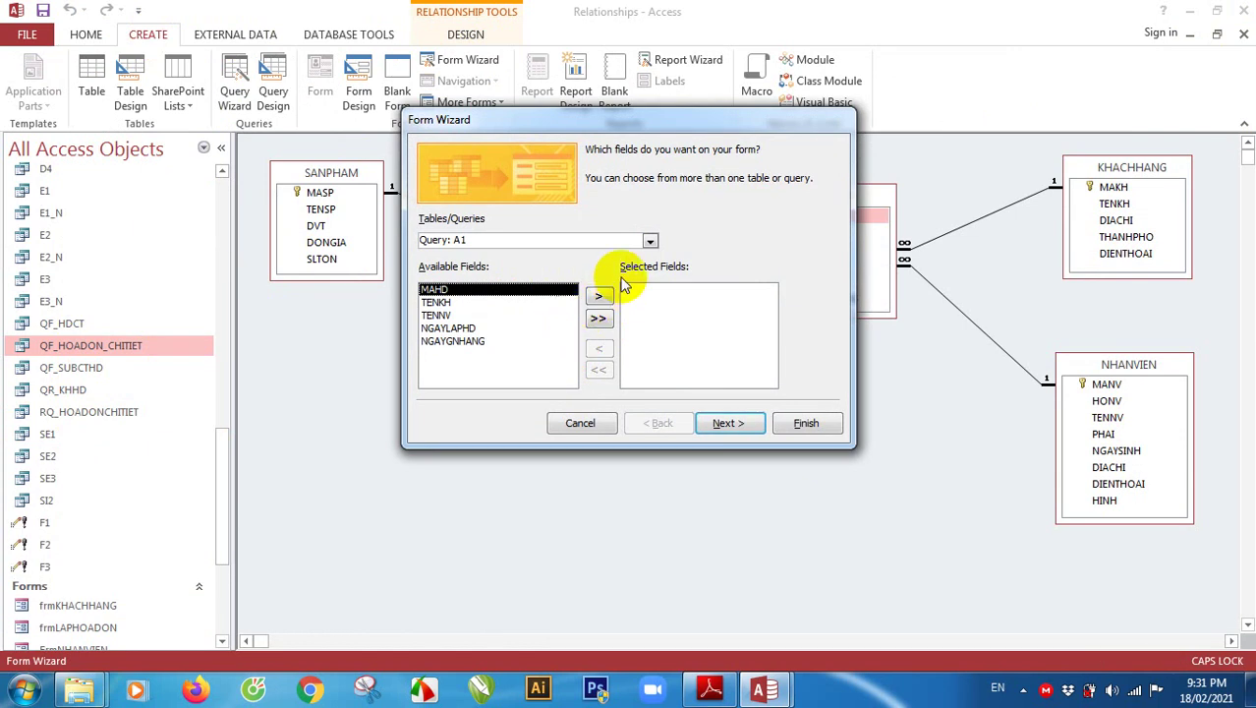
left_click(651, 242)
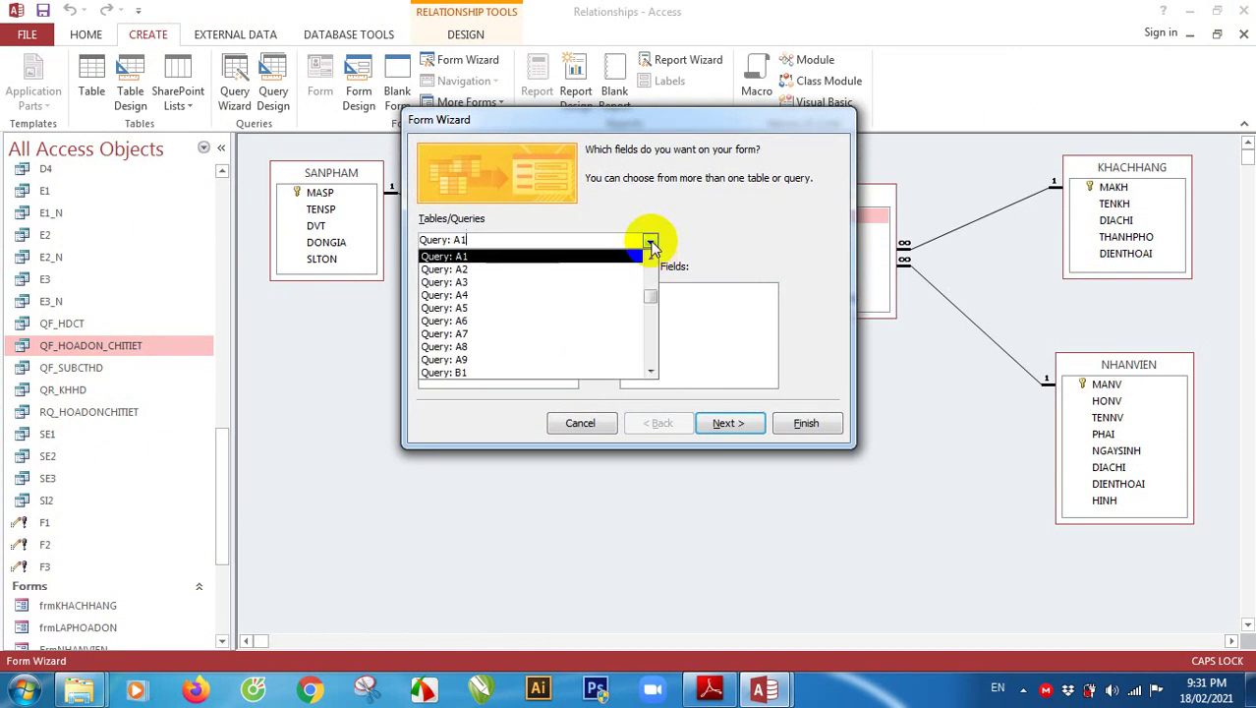
left_click_drag(649, 300, 654, 365)
left_click(549, 283)
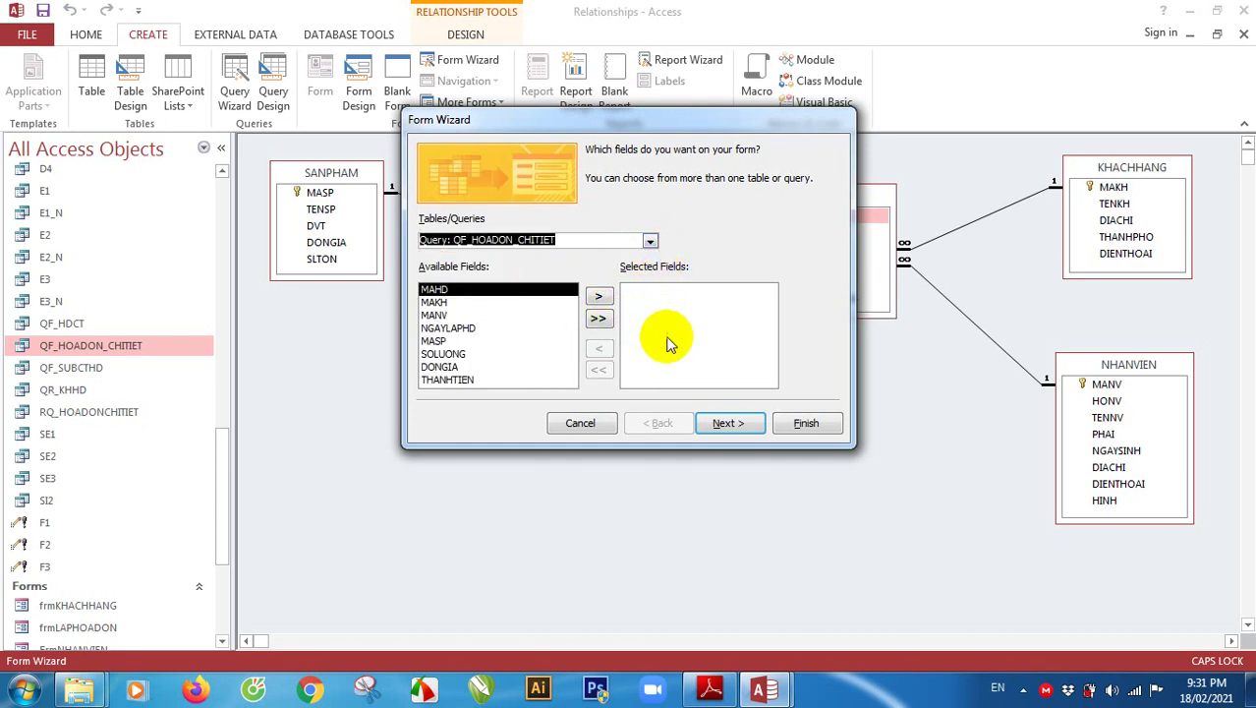
left_click(580, 423)
Open the finished form frmLAPHOADON to examine its header fields, detail subform and total, and close it
left_click(69, 366)
left_click(70, 348)
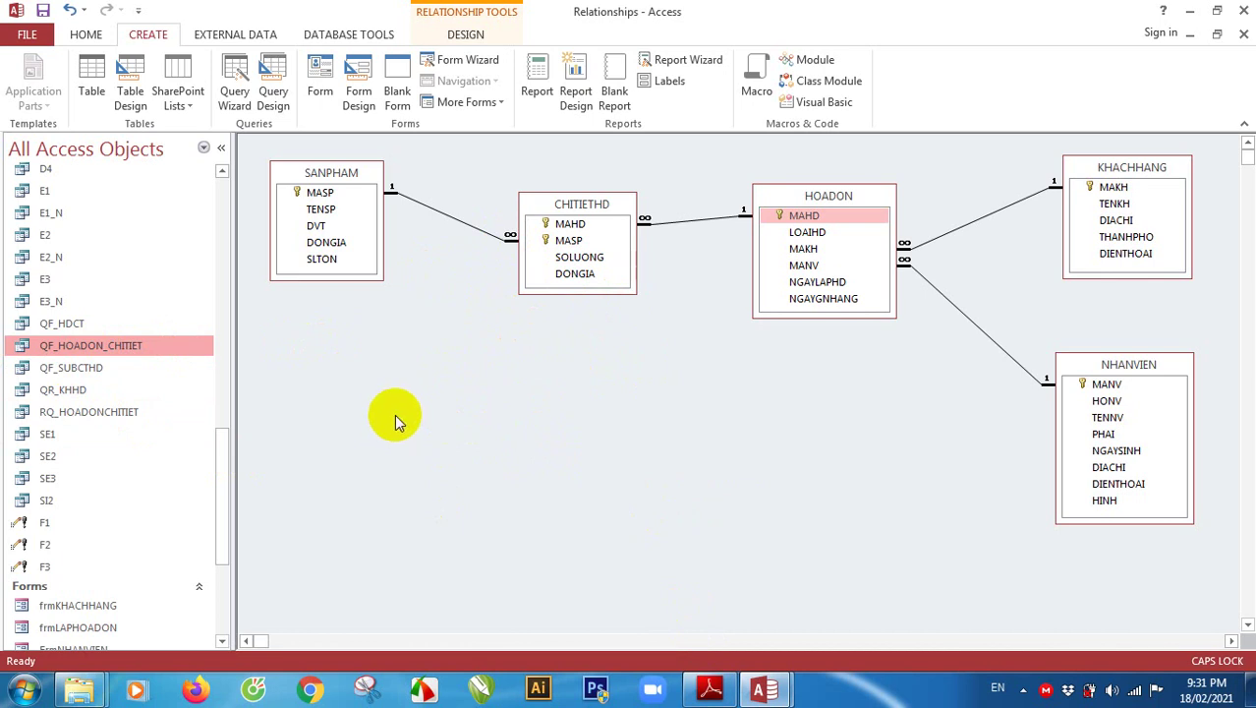
left_click(77, 411)
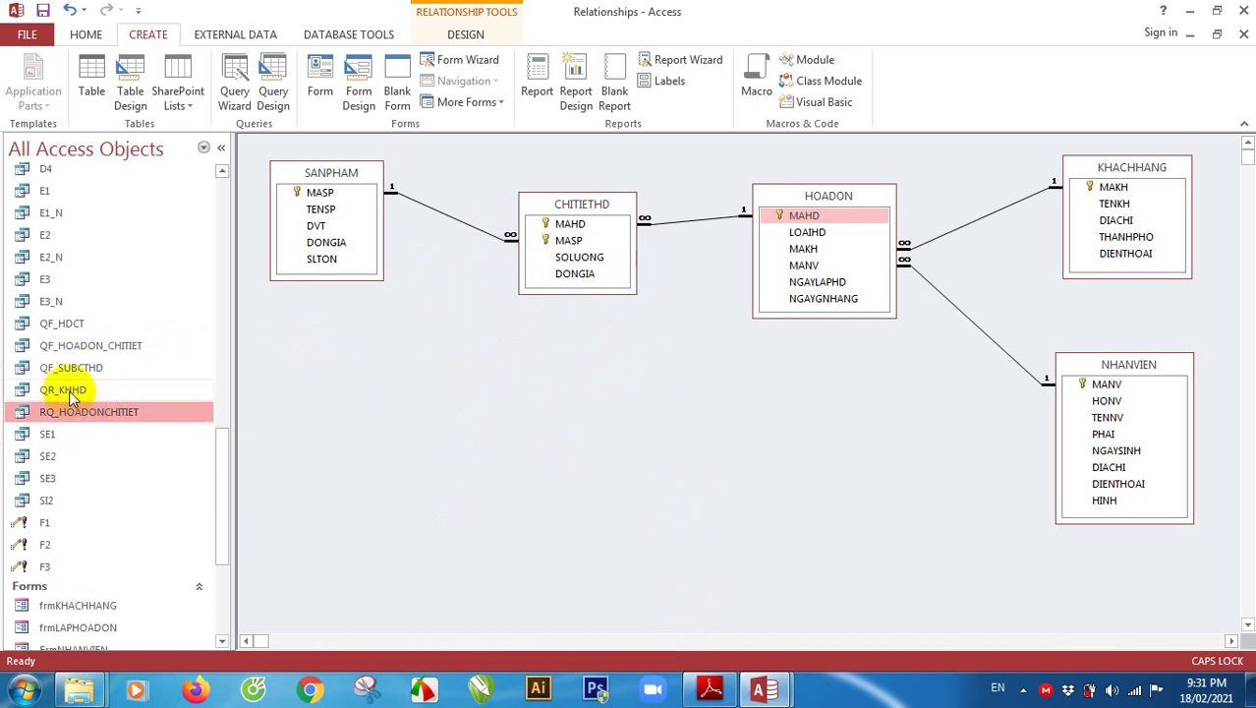
left_click(71, 345)
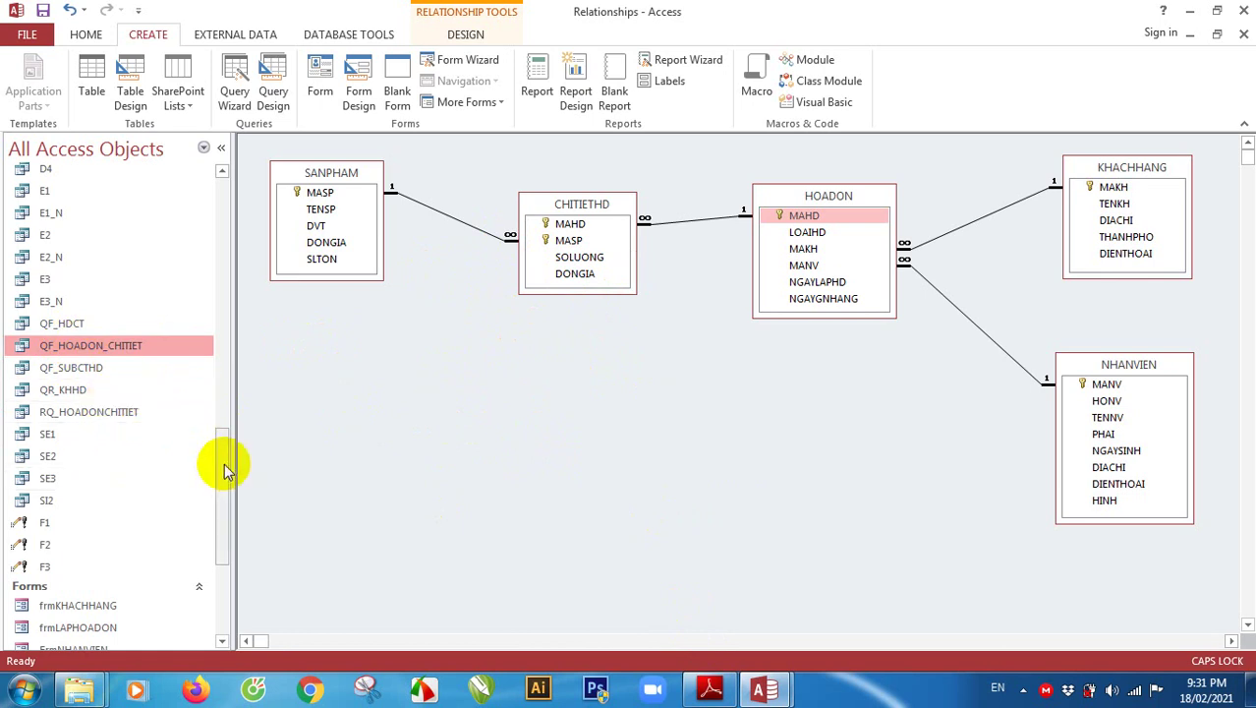
left_click_drag(227, 472, 224, 553)
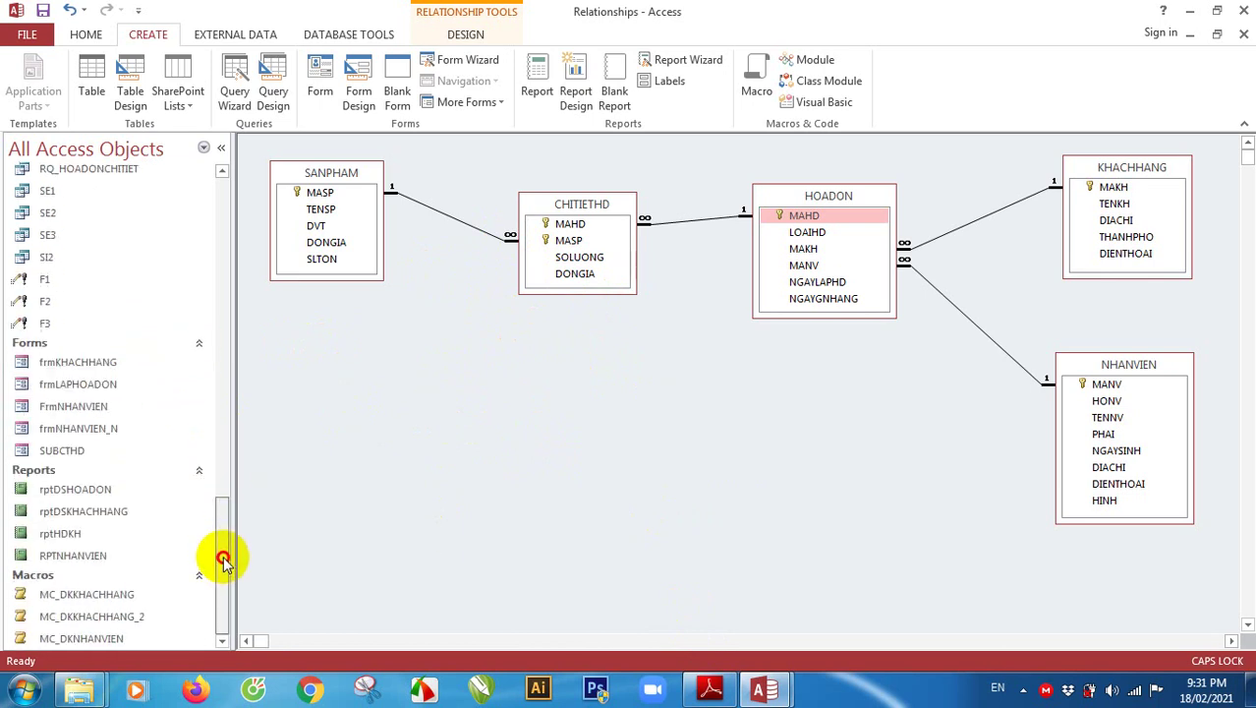
double_click(78, 383)
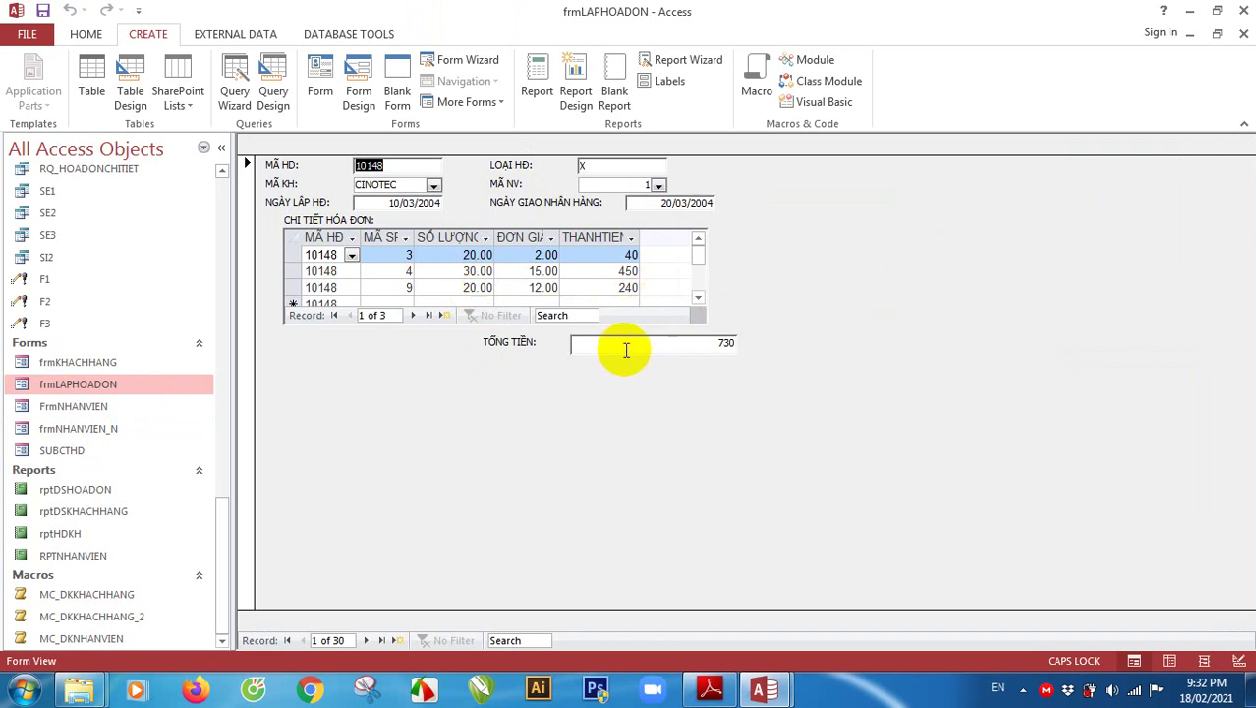
left_click(1244, 33)
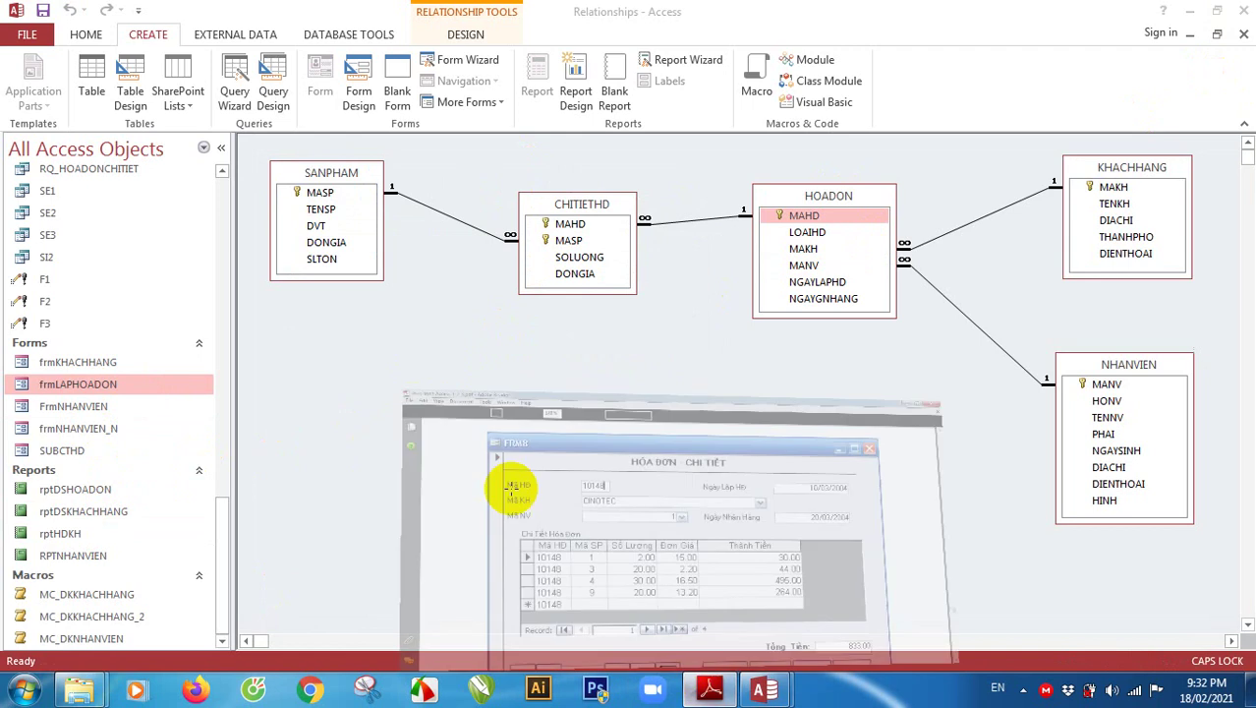
Switch to the PDF in Adobe Reader to examine the HÓA ĐƠN - CHI TIẾT sample form, and return to Access
left_click(597, 584)
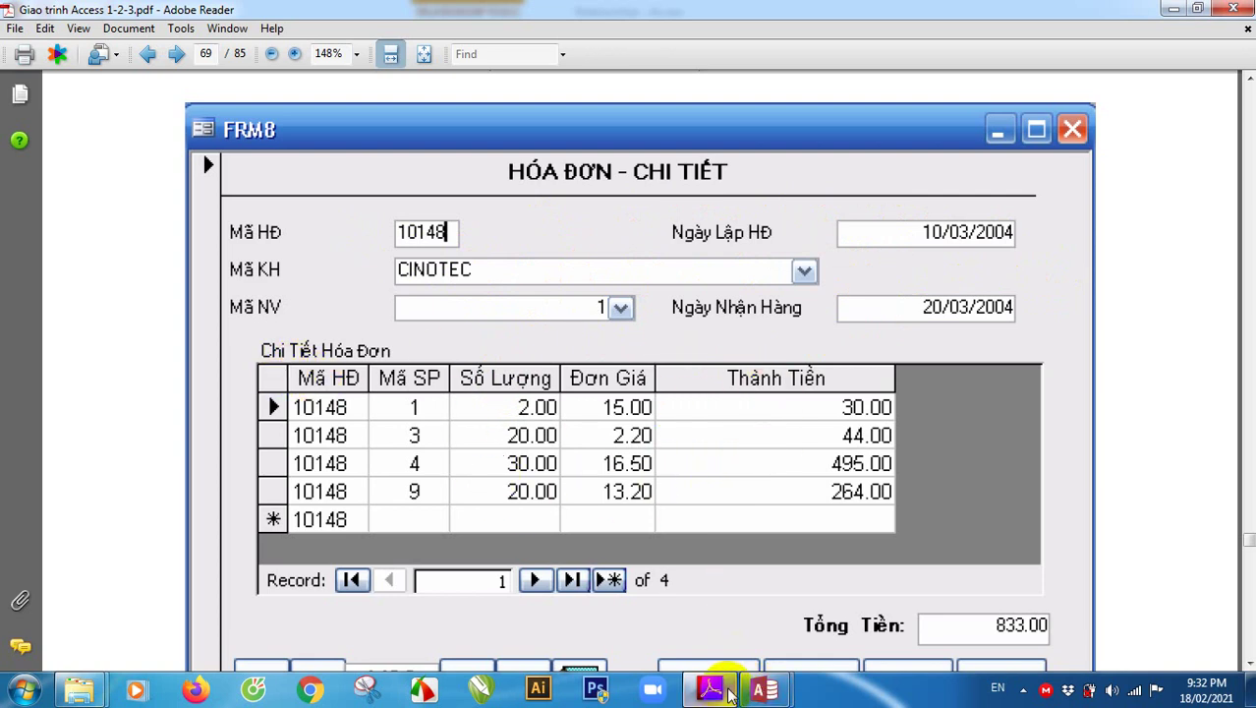
mouse_move(715, 691)
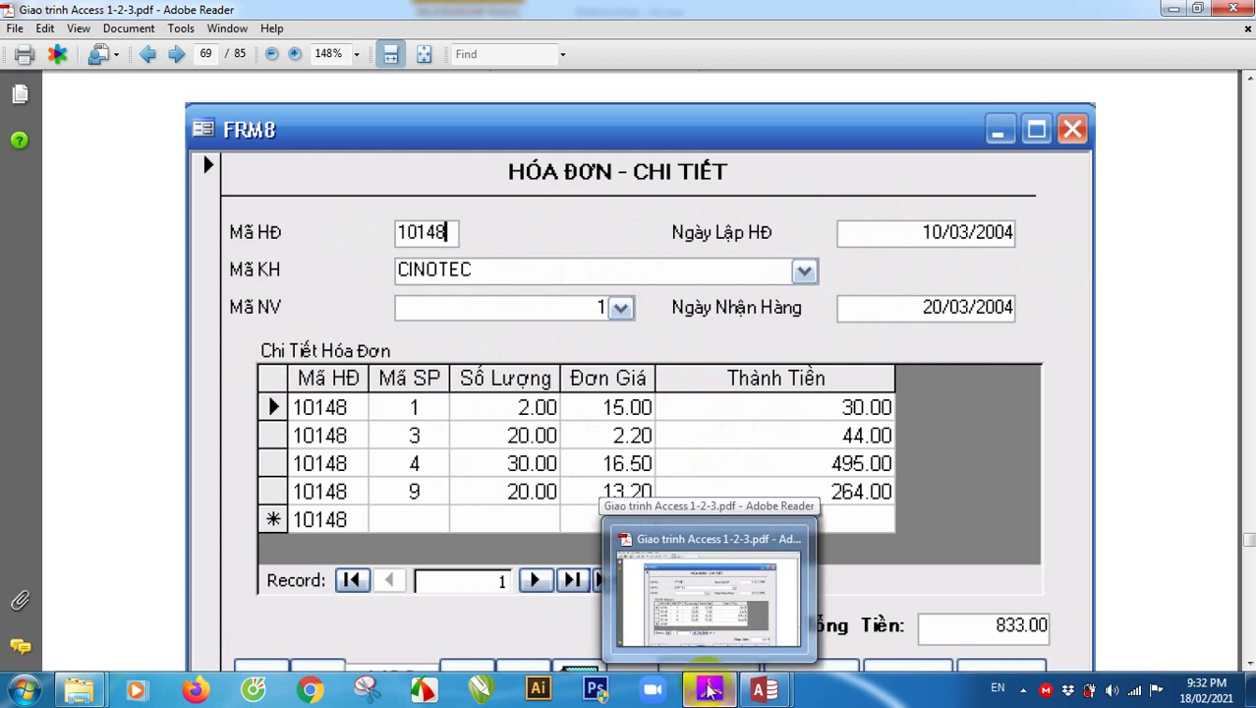
mouse_move(759, 691)
left_click(715, 602)
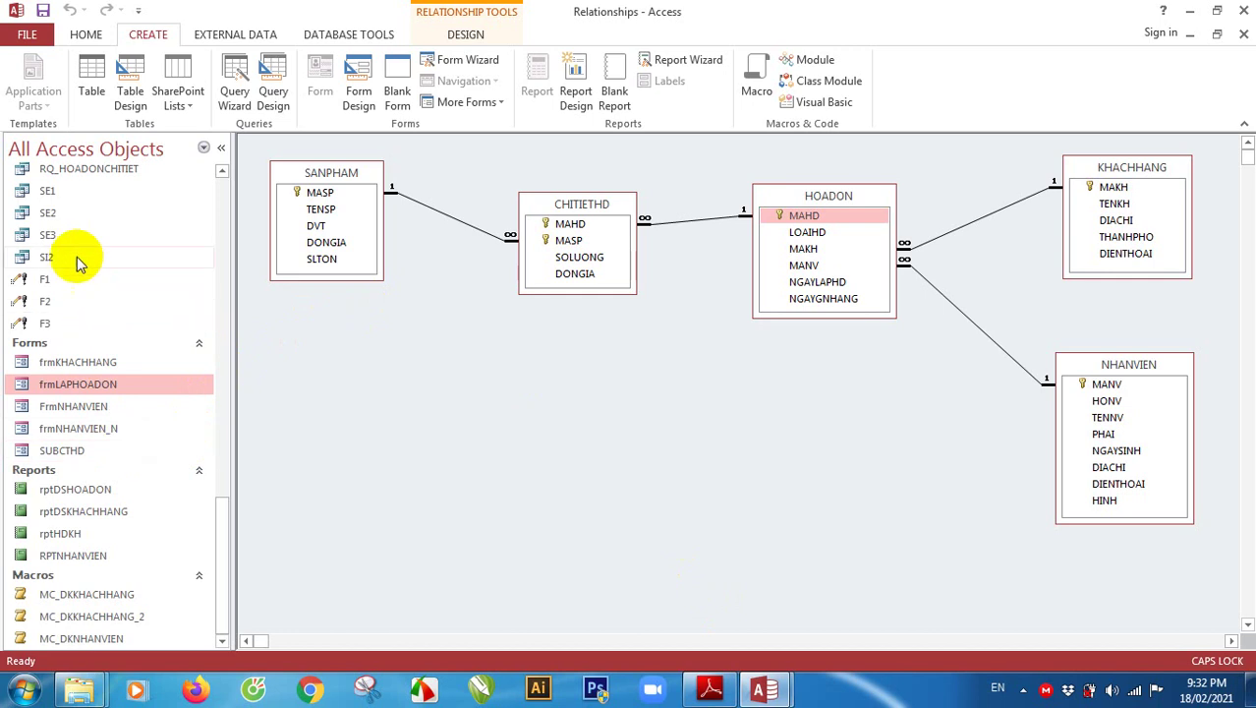
left_click(73, 168)
scroll(89, 253, "up", 2)
left_click(89, 190)
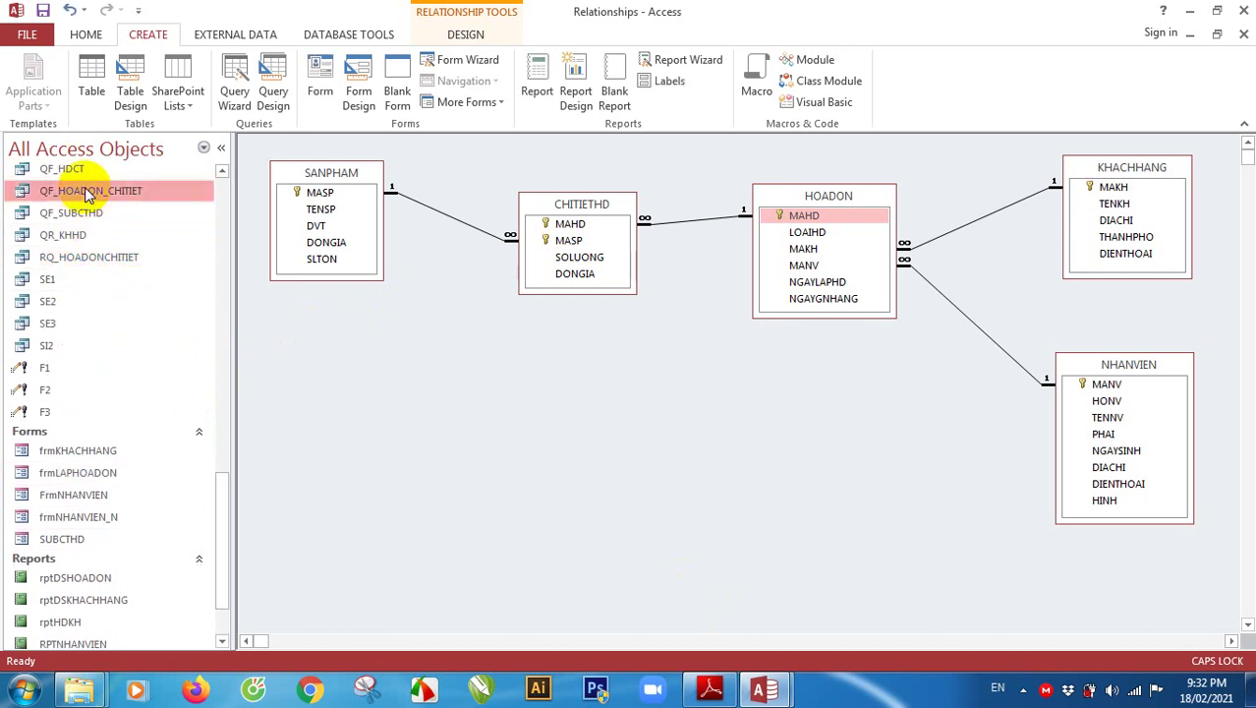
scroll(148, 309, "up", 2)
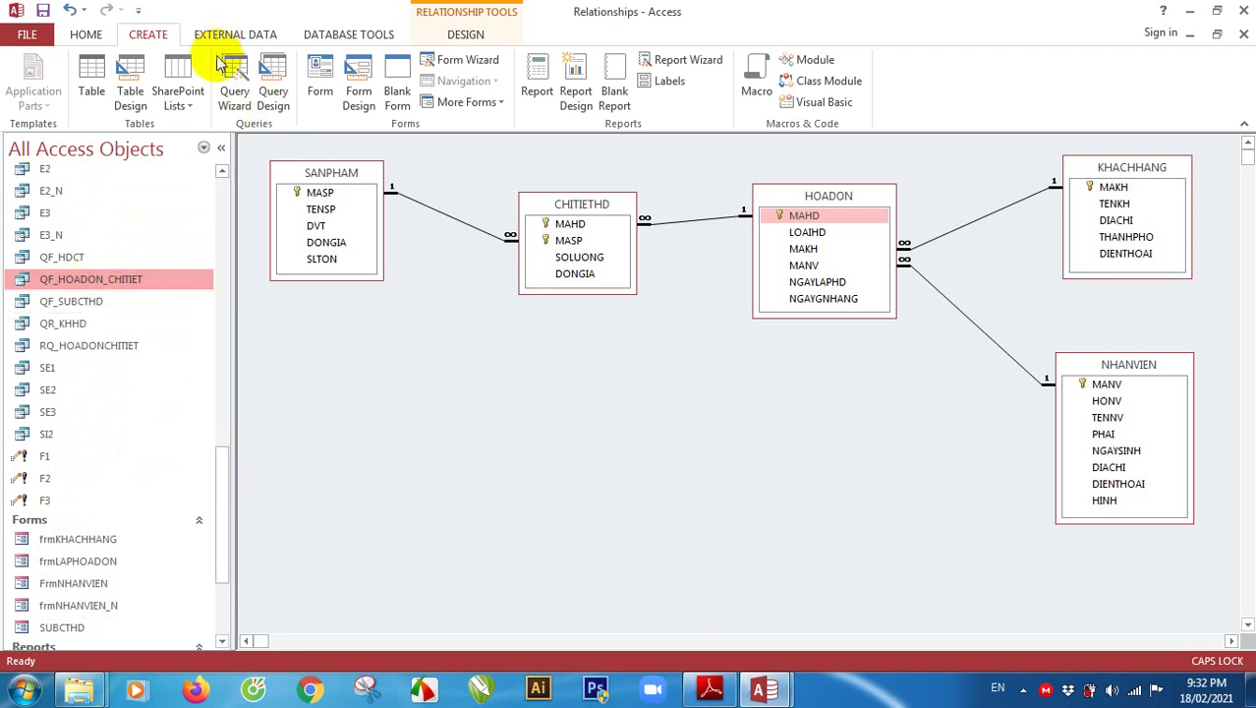
Create a blank form in Design View, widen its property sheet and set the form's Record Source to HOADON
left_click(358, 91)
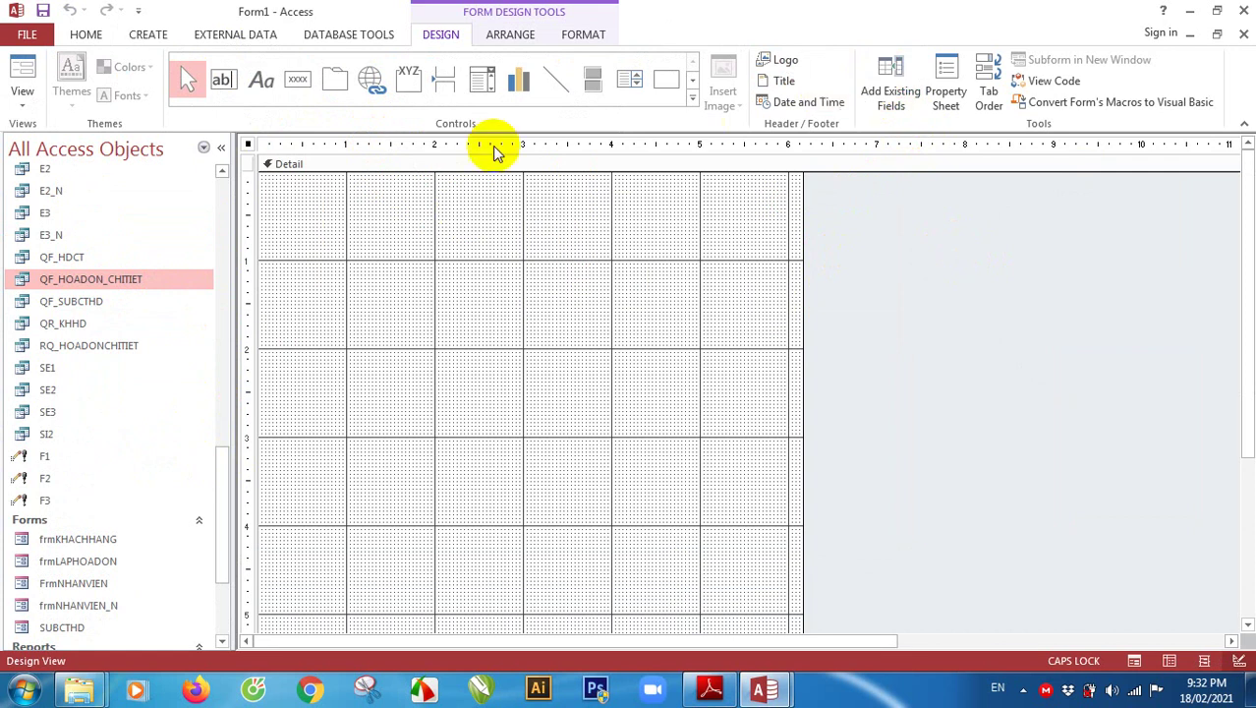
double_click(250, 145)
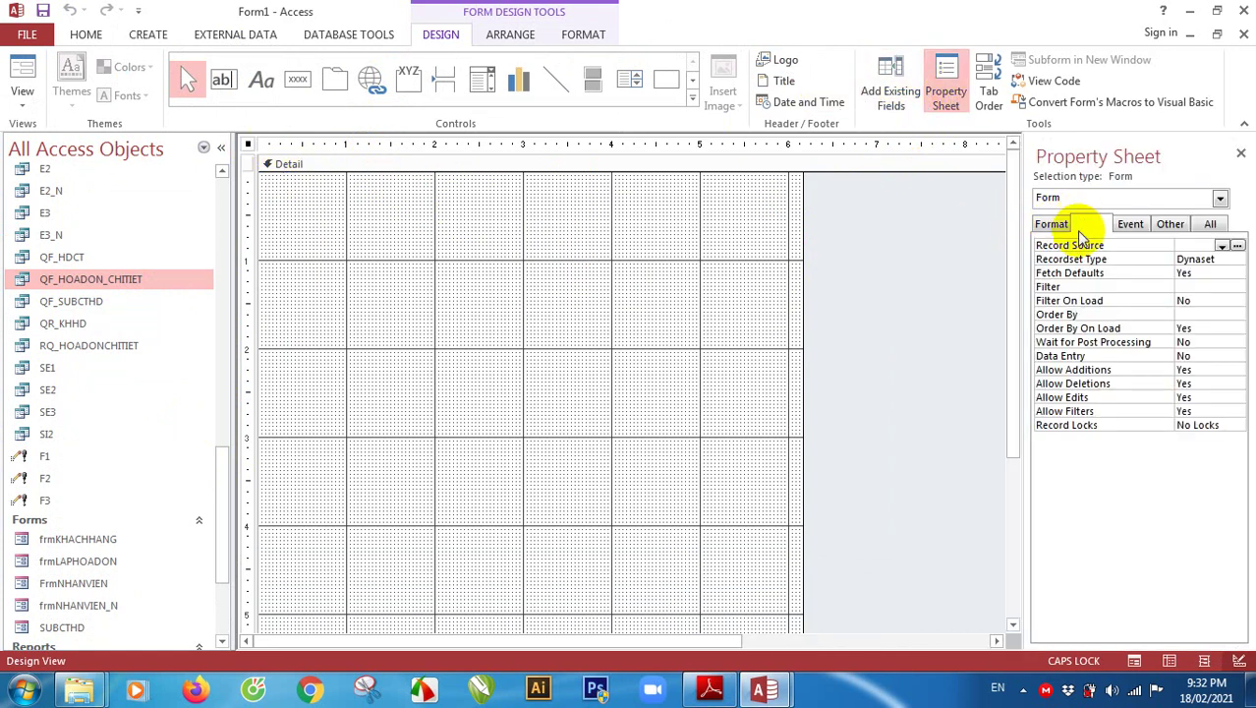
left_click(1223, 247)
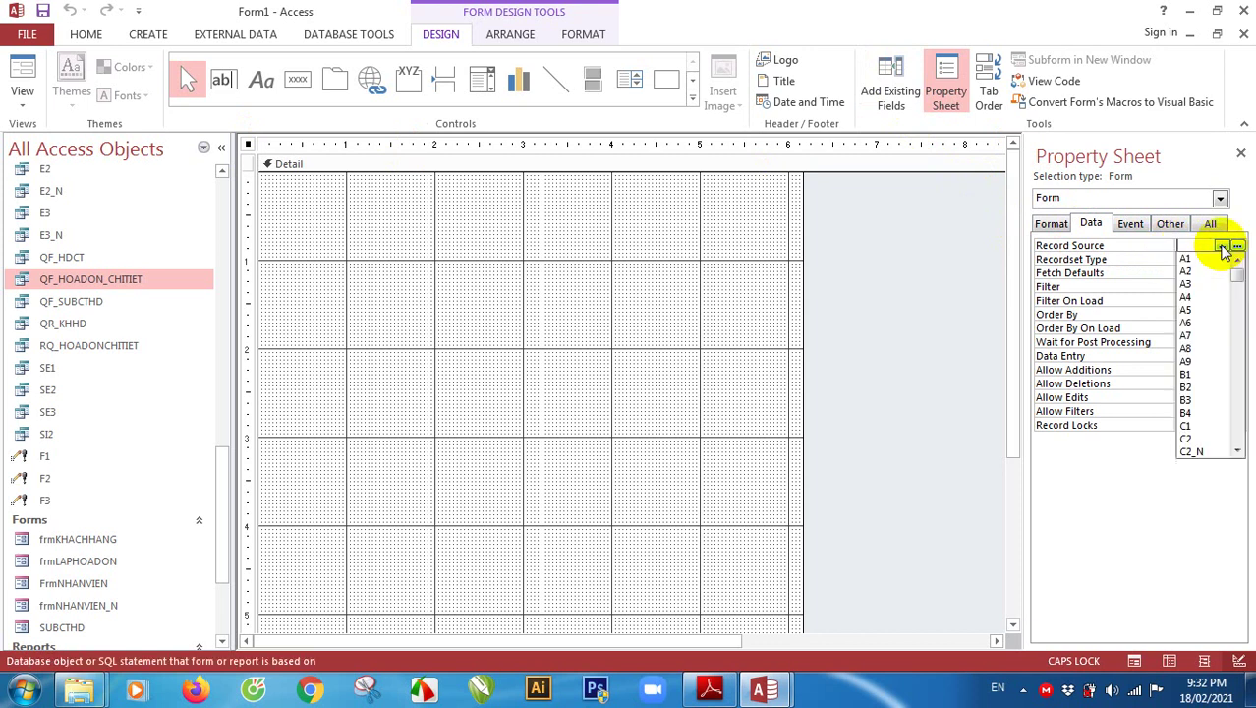
left_click_drag(1027, 283, 919, 289)
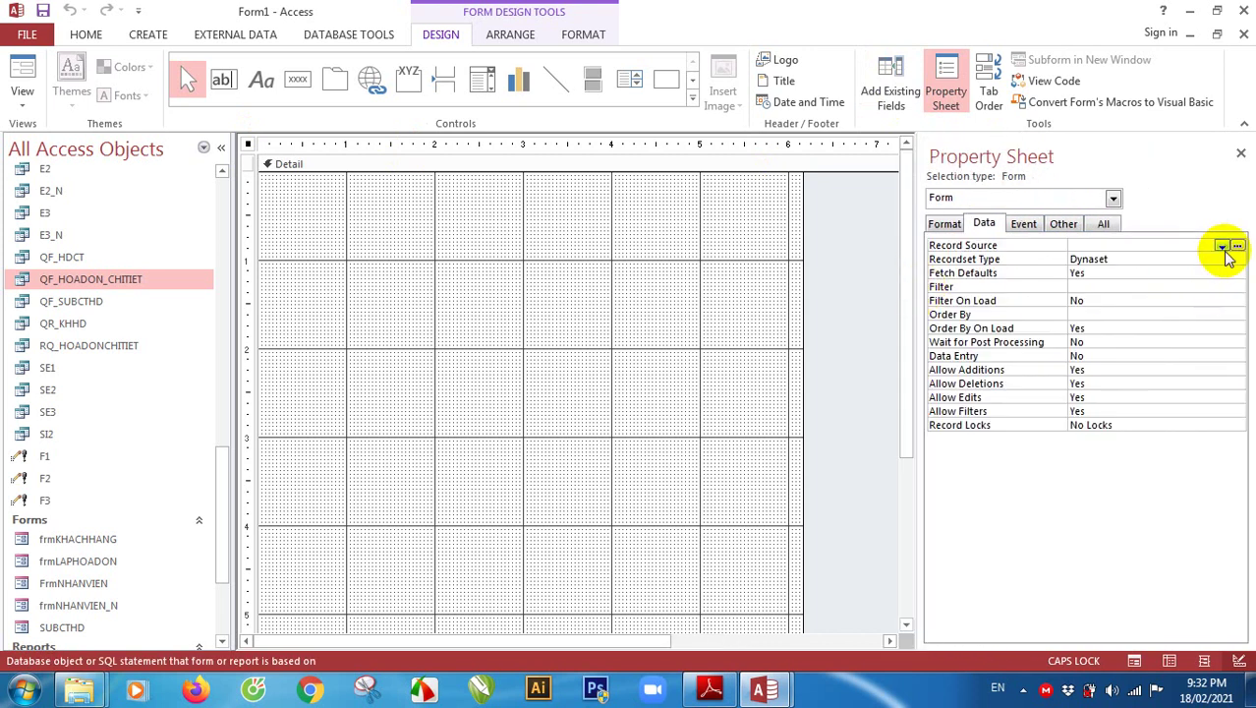
left_click(1222, 247)
left_click_drag(1237, 273, 1234, 407)
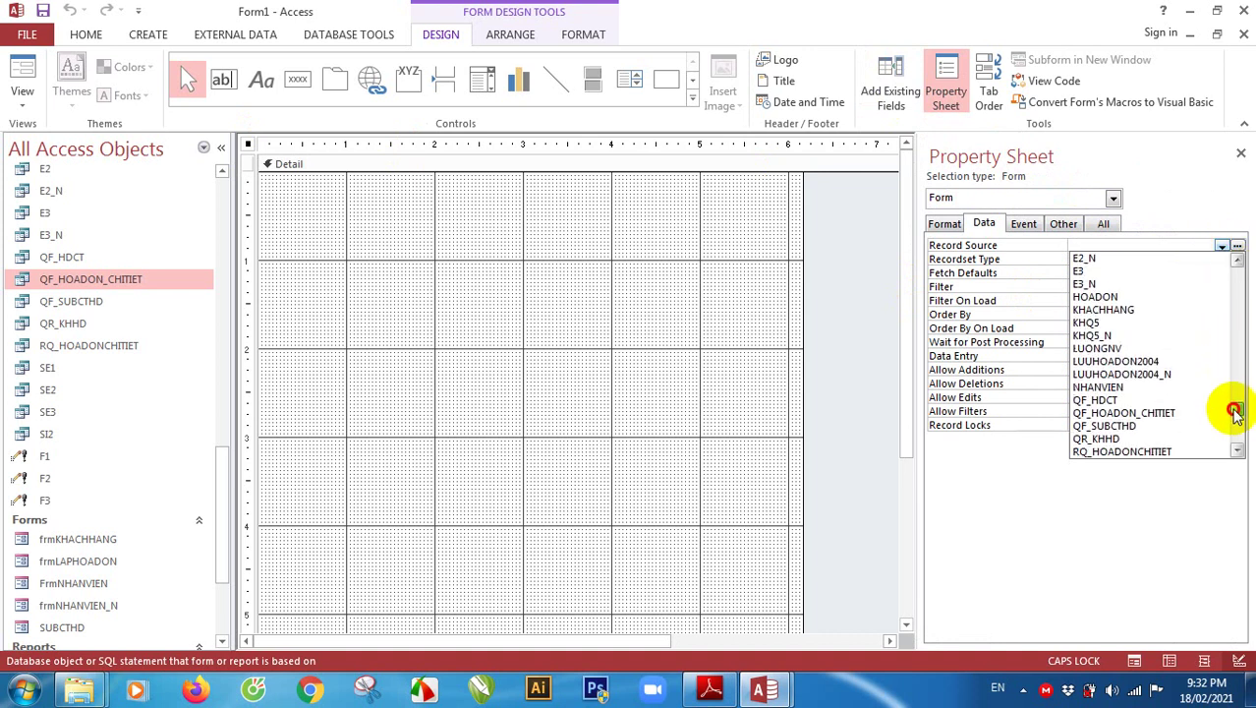
left_click(1126, 296)
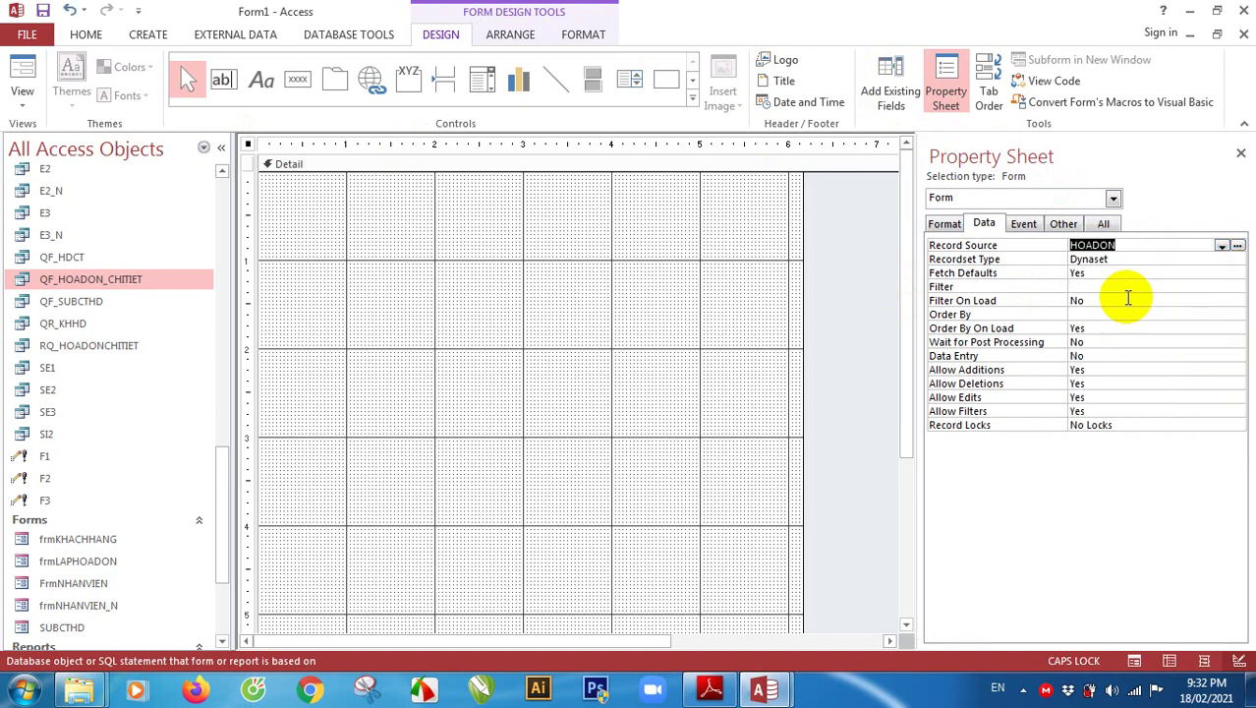
Add all six HOADON fields, from MAHD to NGAYGNHANG, to the Detail section and close the field list
left_click(891, 87)
left_click(959, 221)
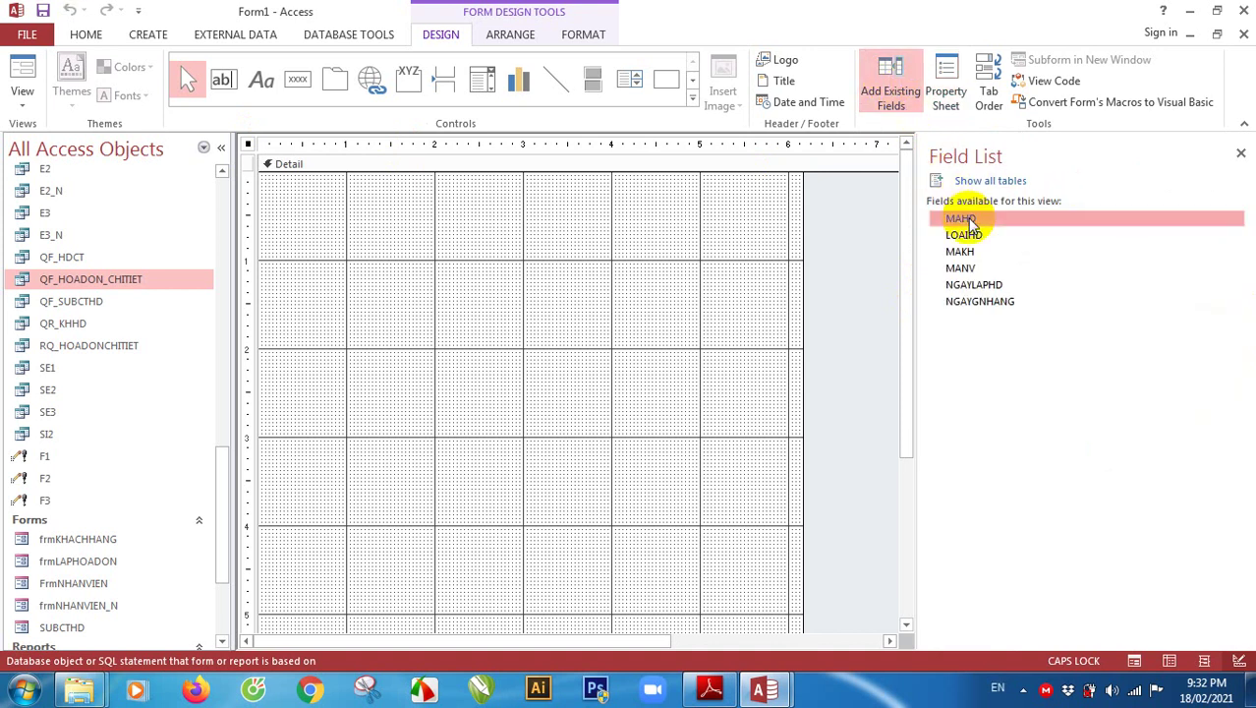
left_click(981, 304, "shift")
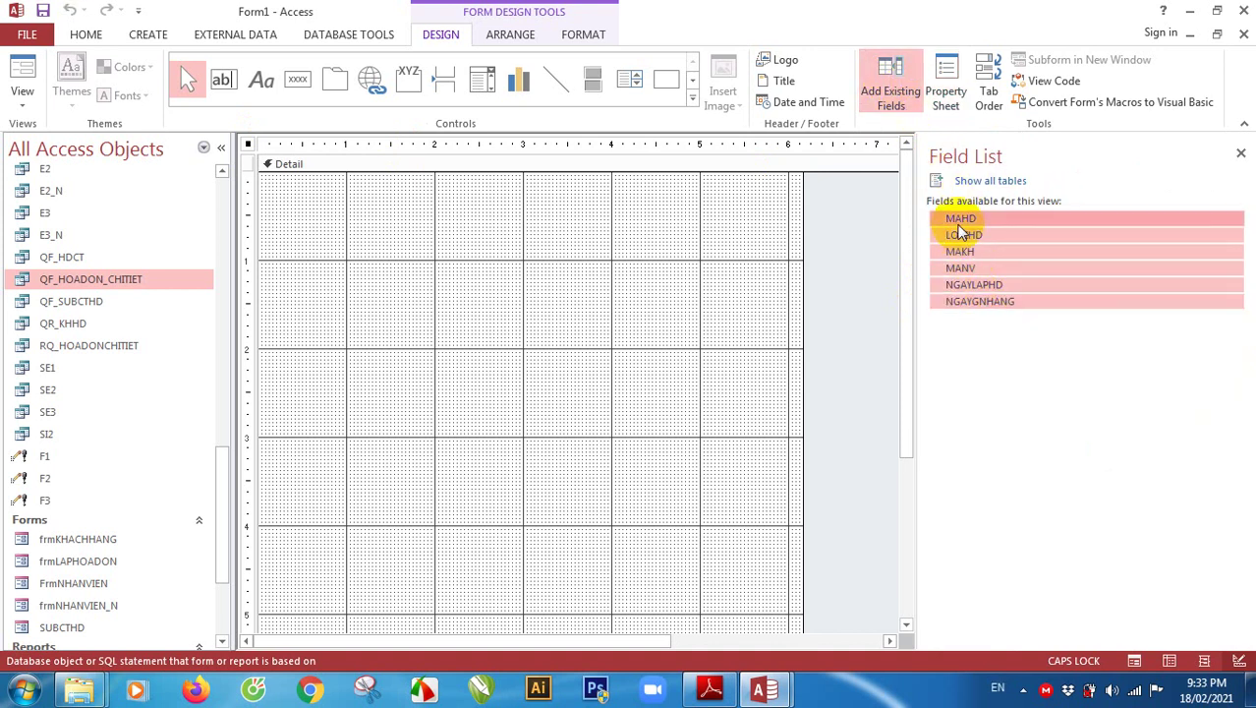
left_click_drag(944, 222, 467, 211)
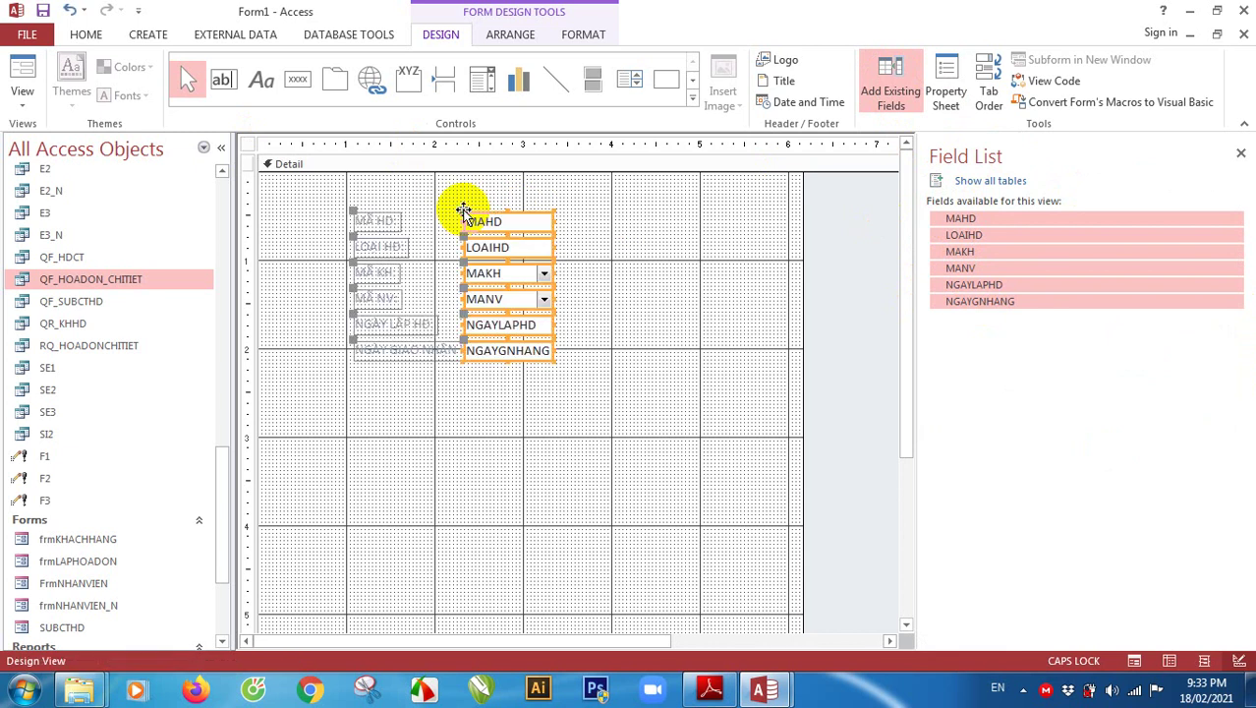
left_click(679, 225)
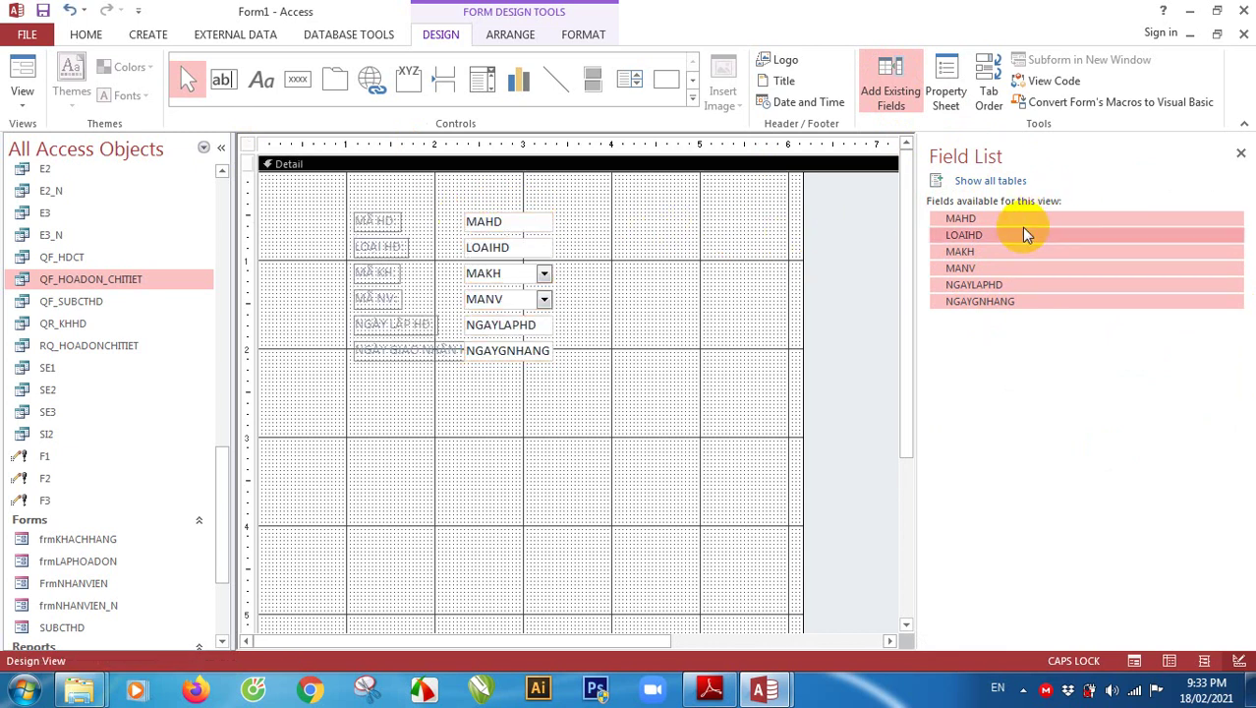
left_click(1240, 156)
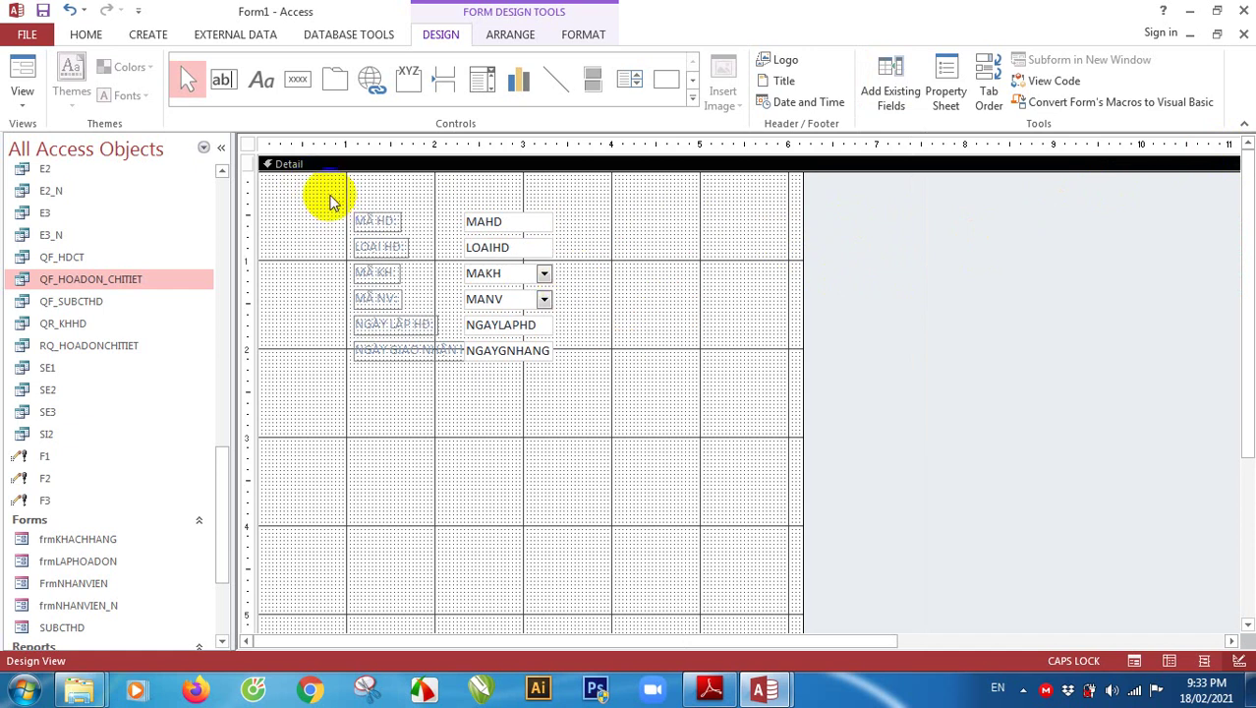
Move the MAHD, LOAIHD and MAKH fields with their labels to the upper-left corner of the Detail section
left_click_drag(322, 191, 580, 305)
left_click(448, 247)
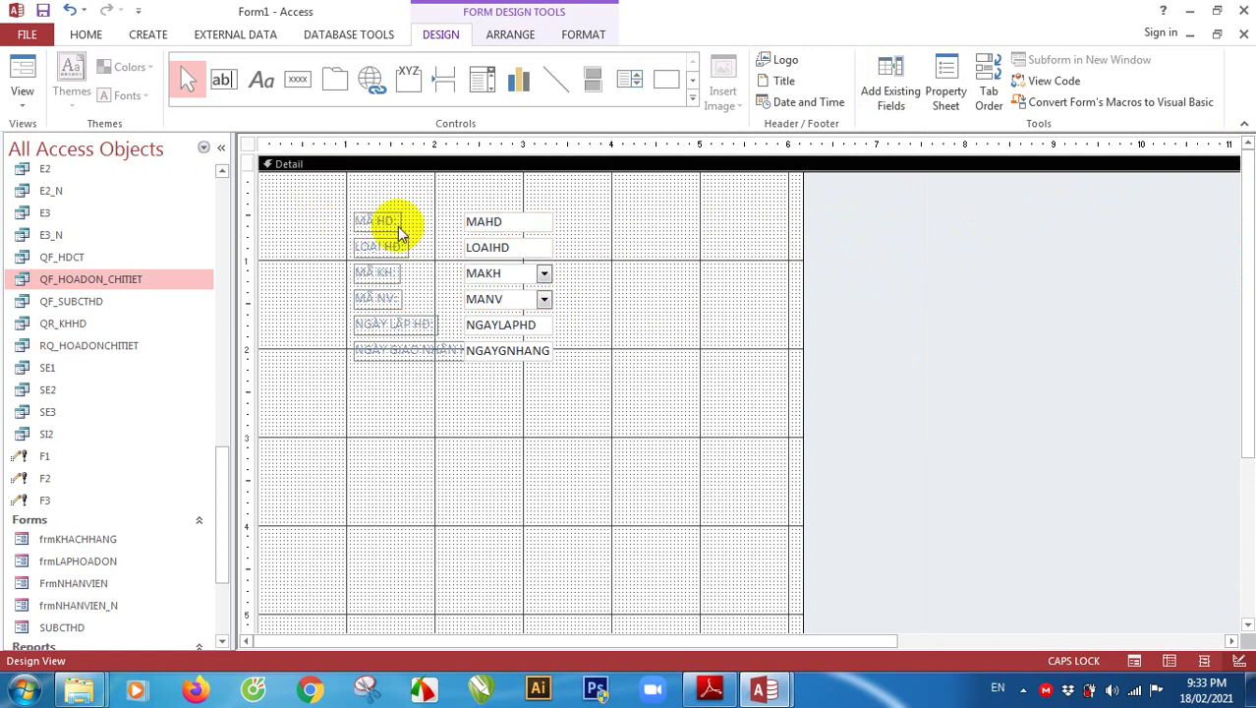
left_click_drag(336, 197, 568, 285)
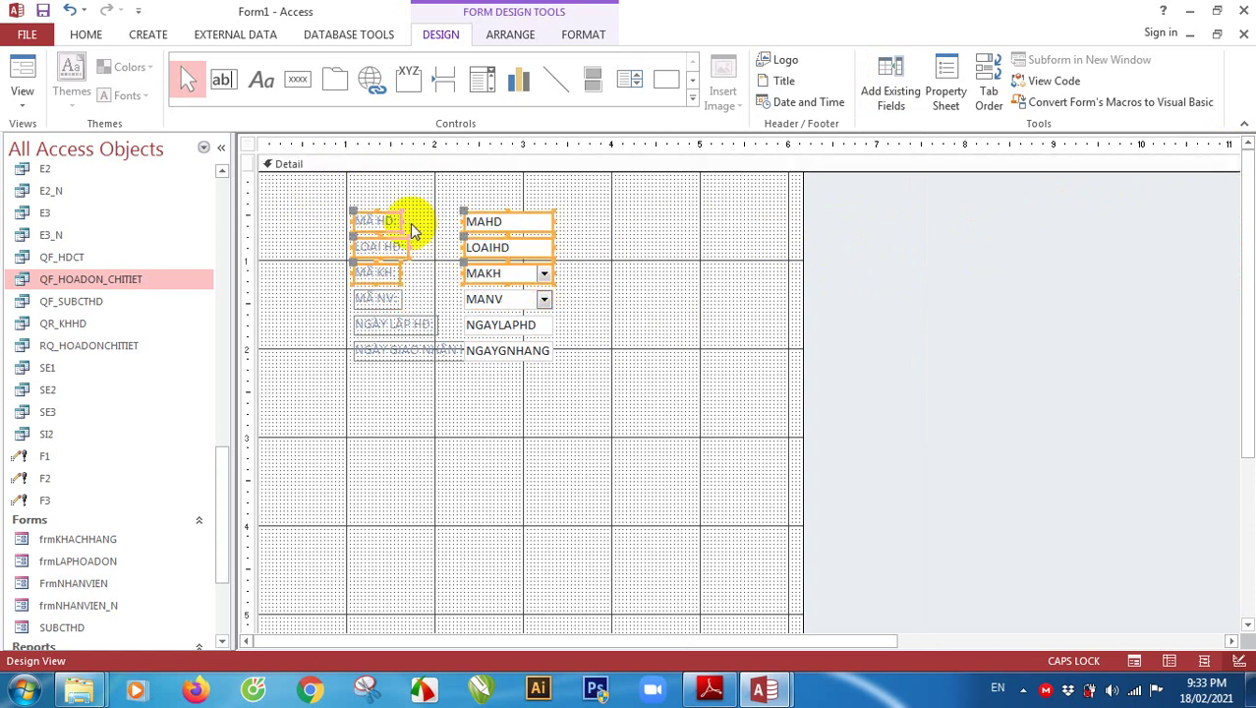
left_click_drag(373, 218, 296, 192)
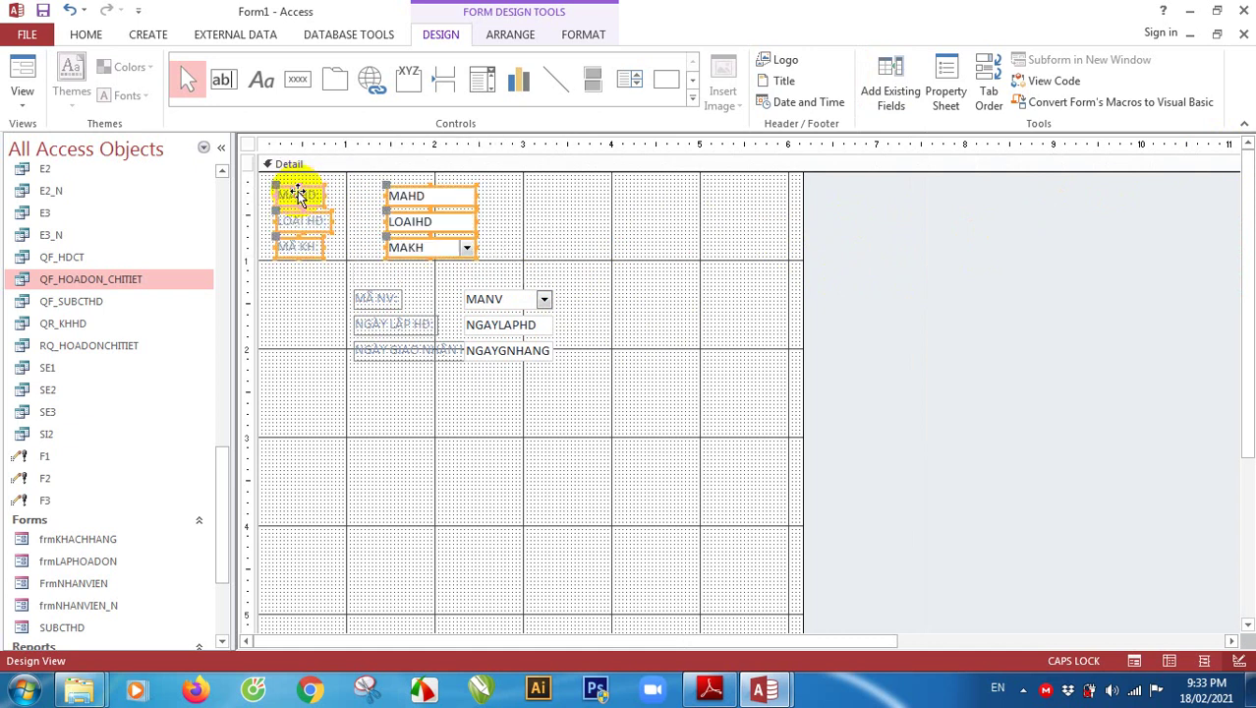
Add a form header and footer to the form and increase the height of the Form Header section
right_click(483, 163)
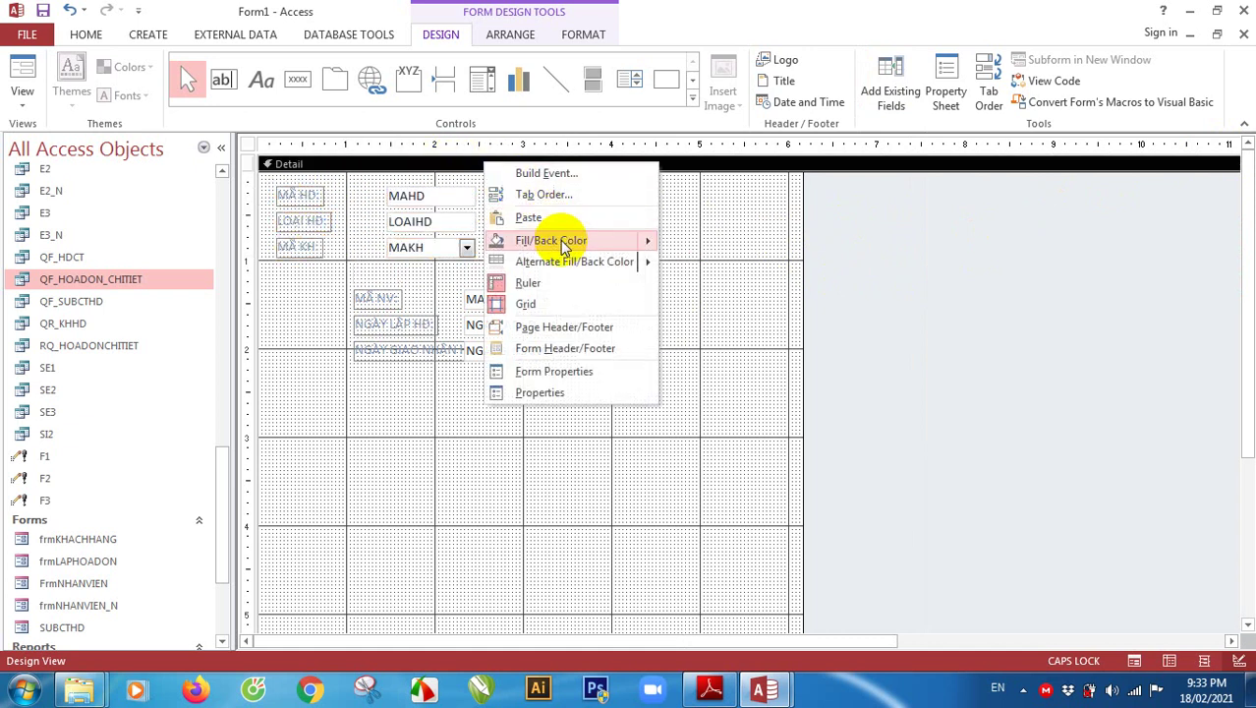
left_click(568, 348)
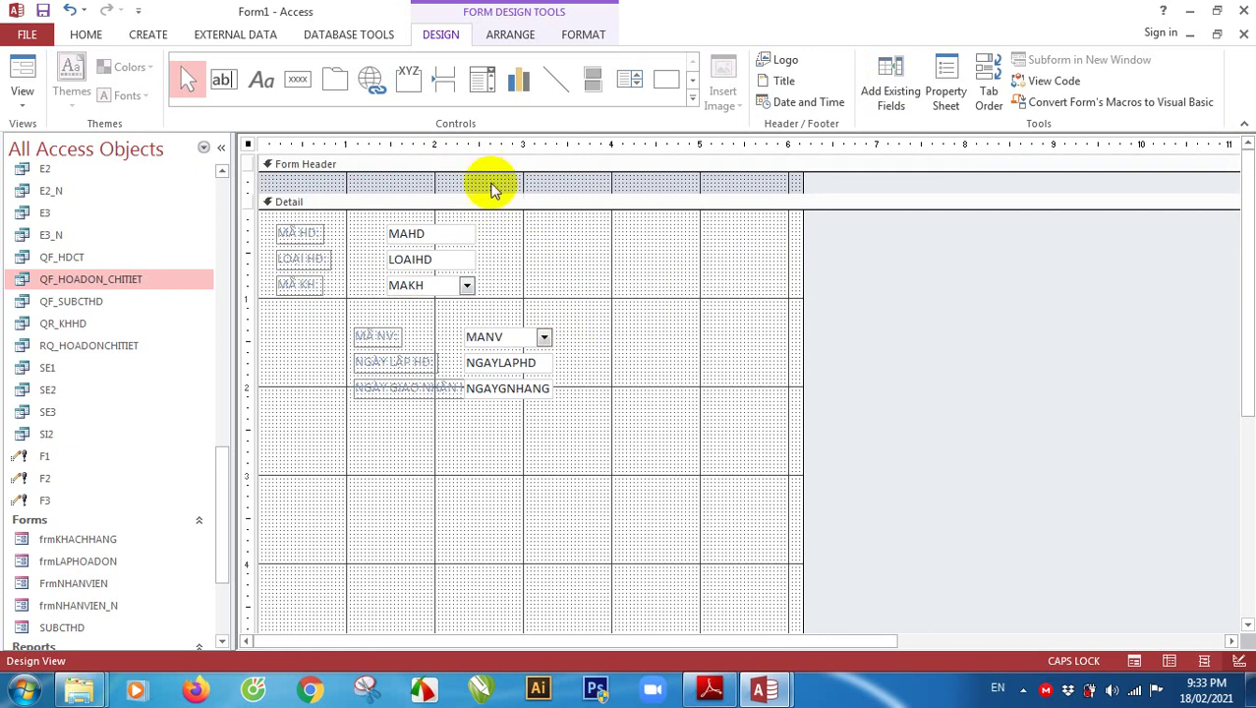
left_click_drag(489, 189, 490, 217)
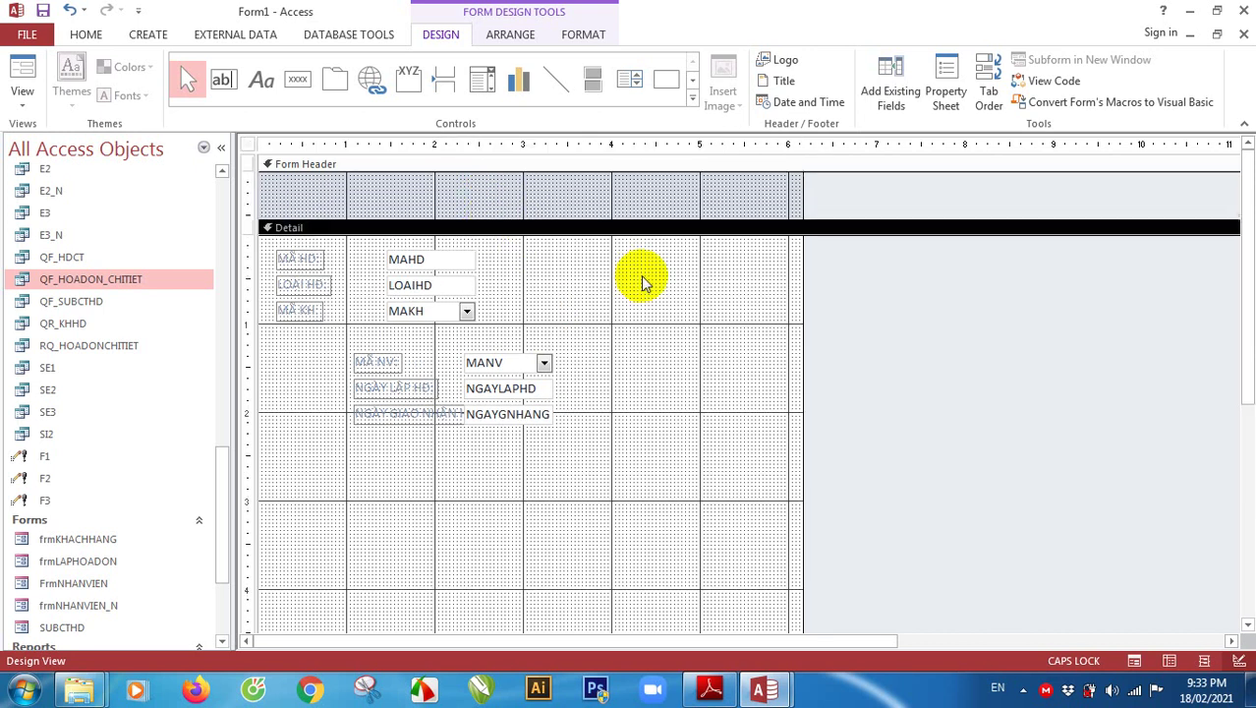
Move the MANV, NGAYLAPHD and NGAYGNHANG fields into a second column beside MAHD, LOAIHD and MAKH
left_click_drag(339, 339, 519, 427)
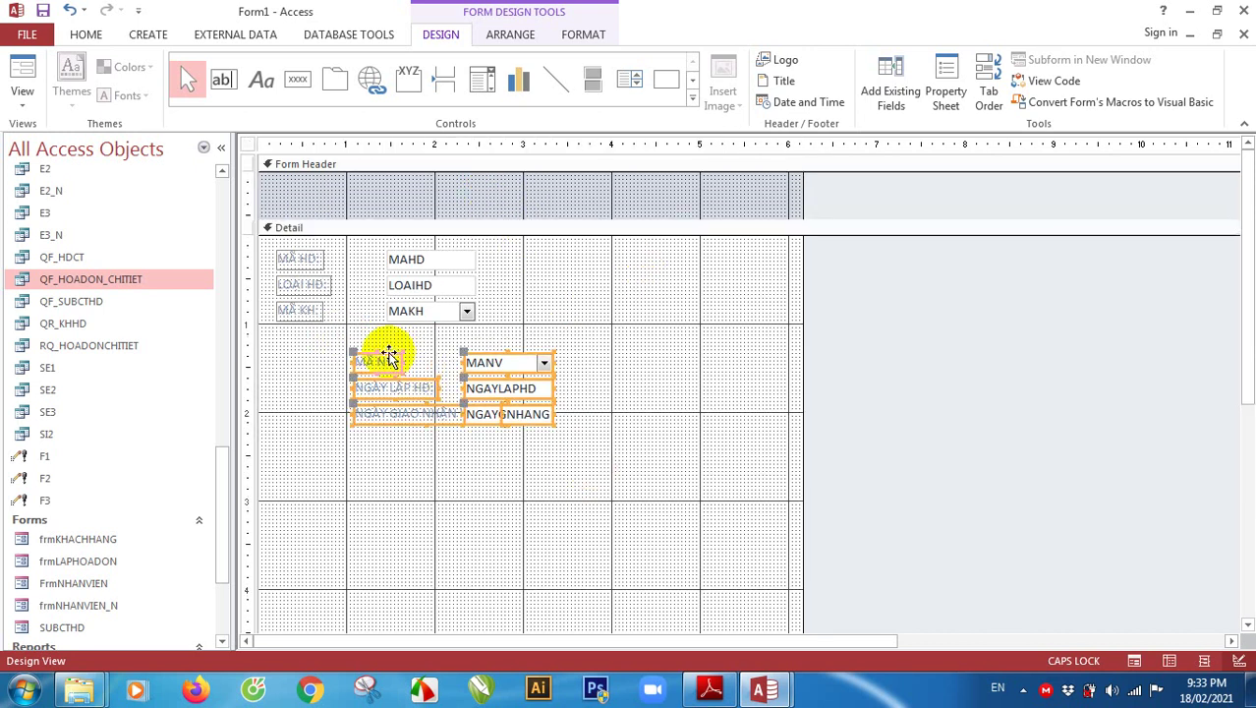
left_click_drag(389, 358, 559, 253)
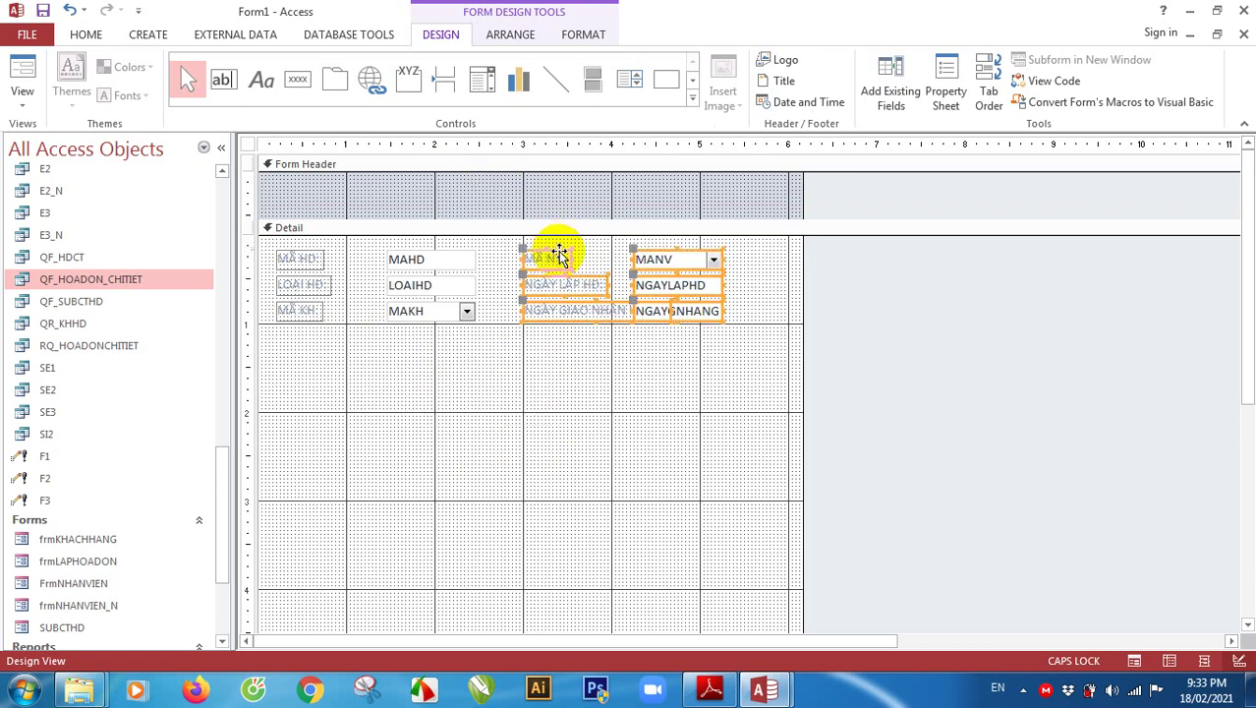
left_click(611, 420)
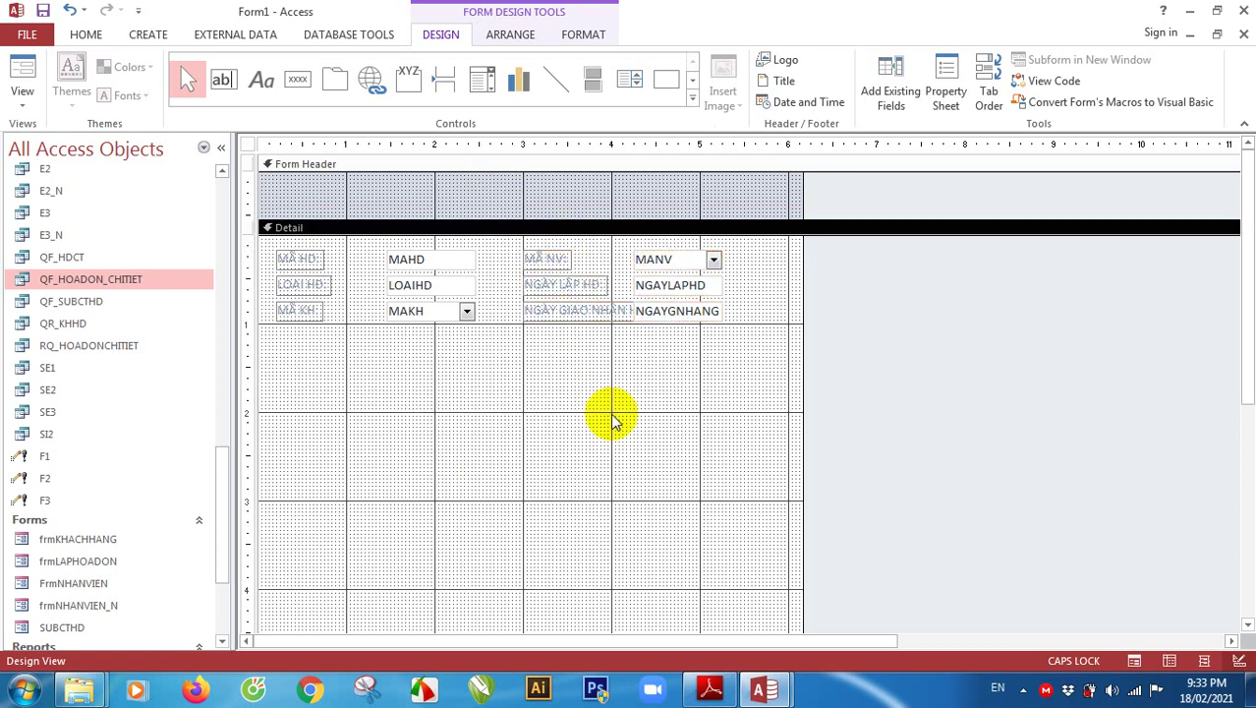
Save the form as frmHOADONCHITIET and widen its design area to about 6.8 inches
left_click(42, 11)
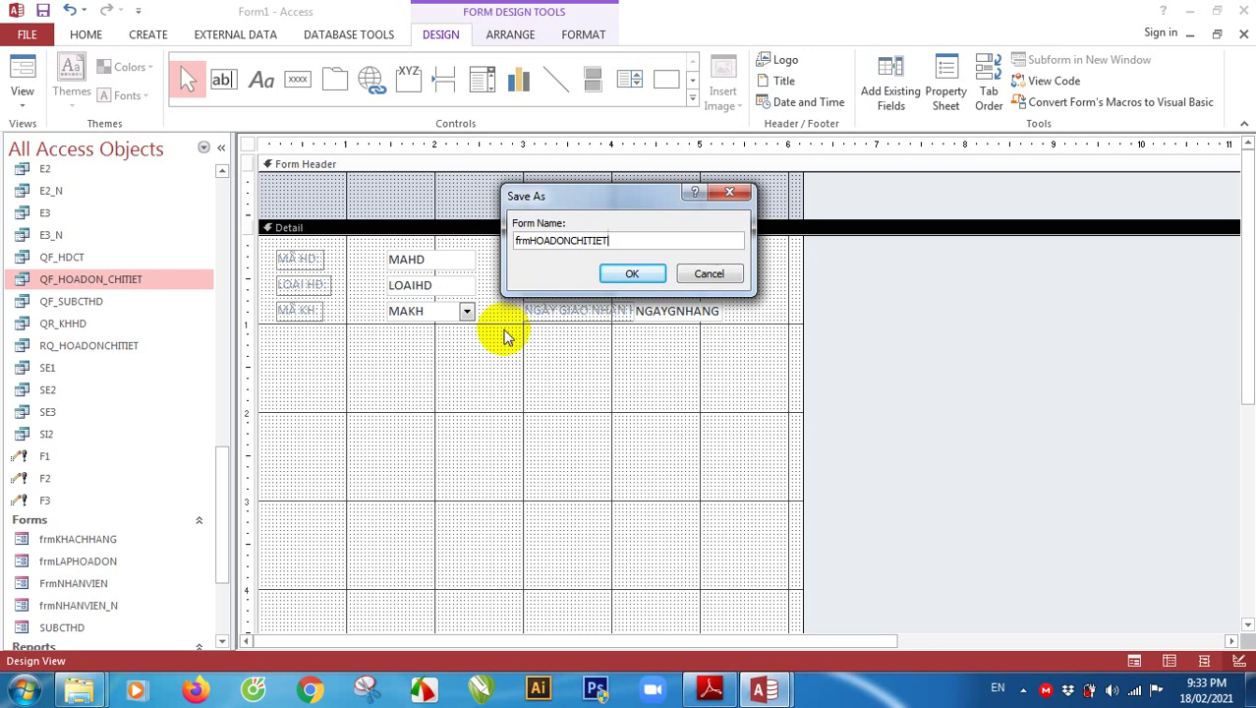
left_click(629, 273)
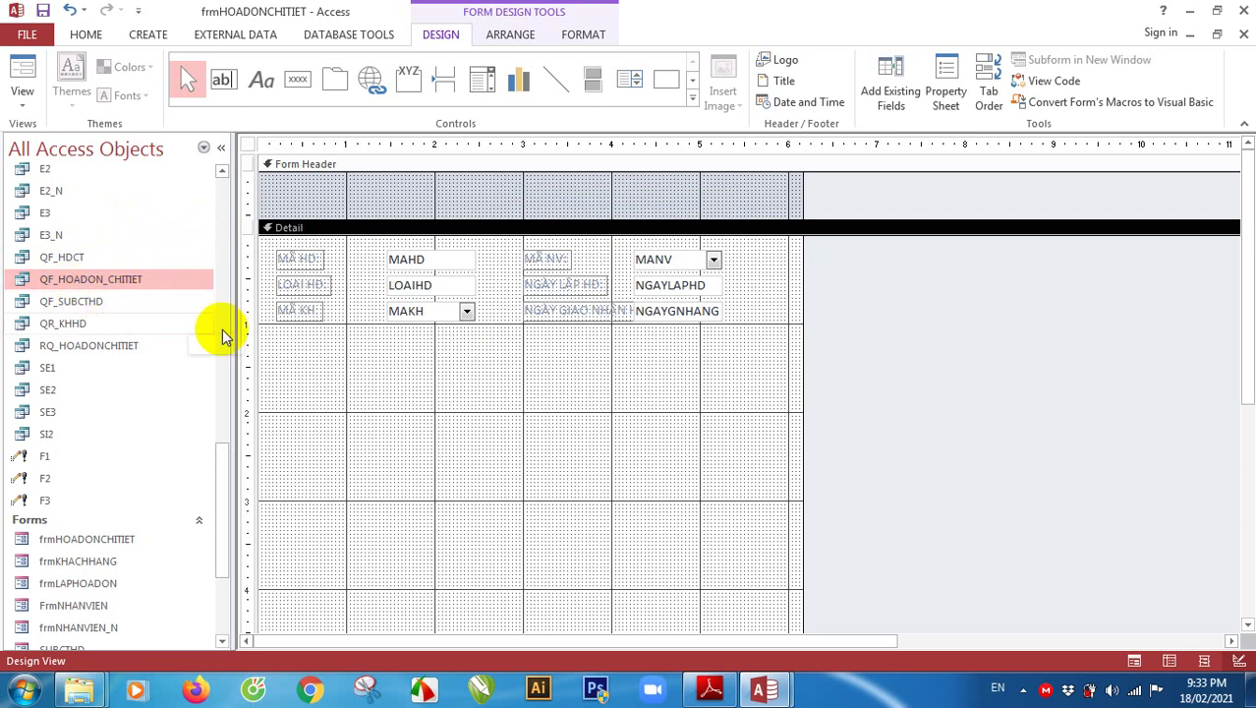
left_click_drag(807, 379, 856, 377)
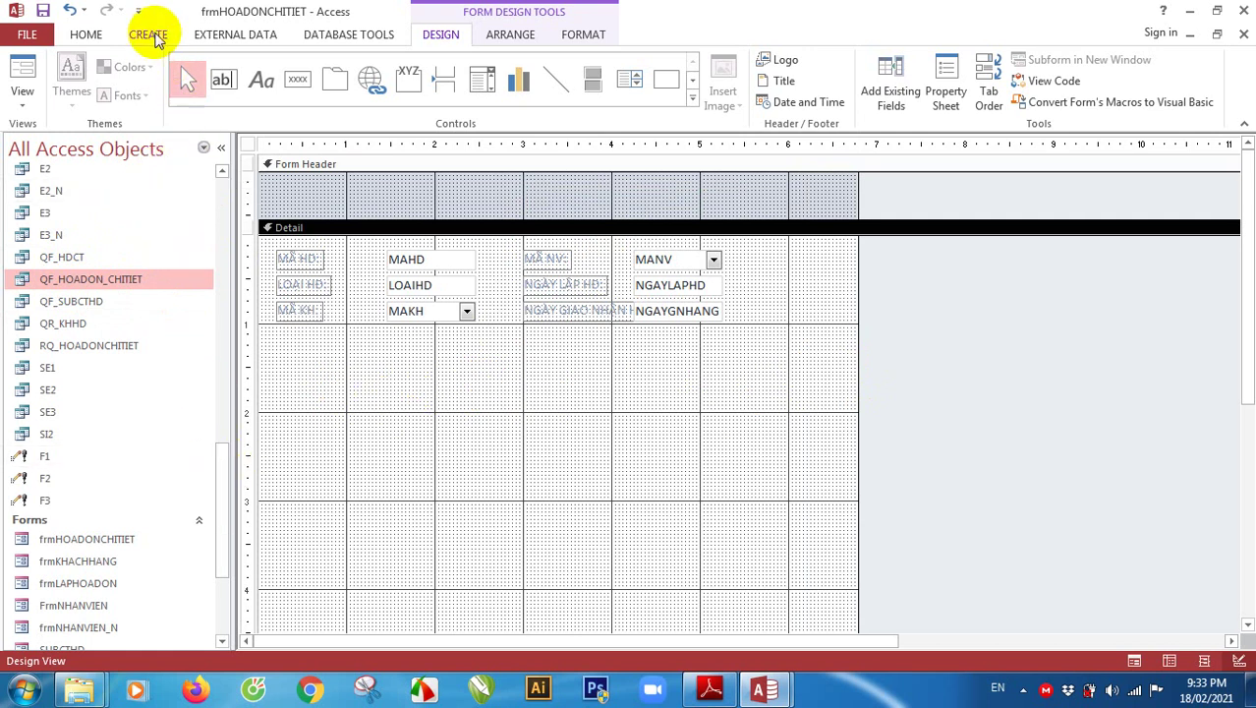
Switch to the PDF in Adobe Reader to examine the Chi Tiết Hóa Đơn subform's columns, and return to Access
left_click(149, 36)
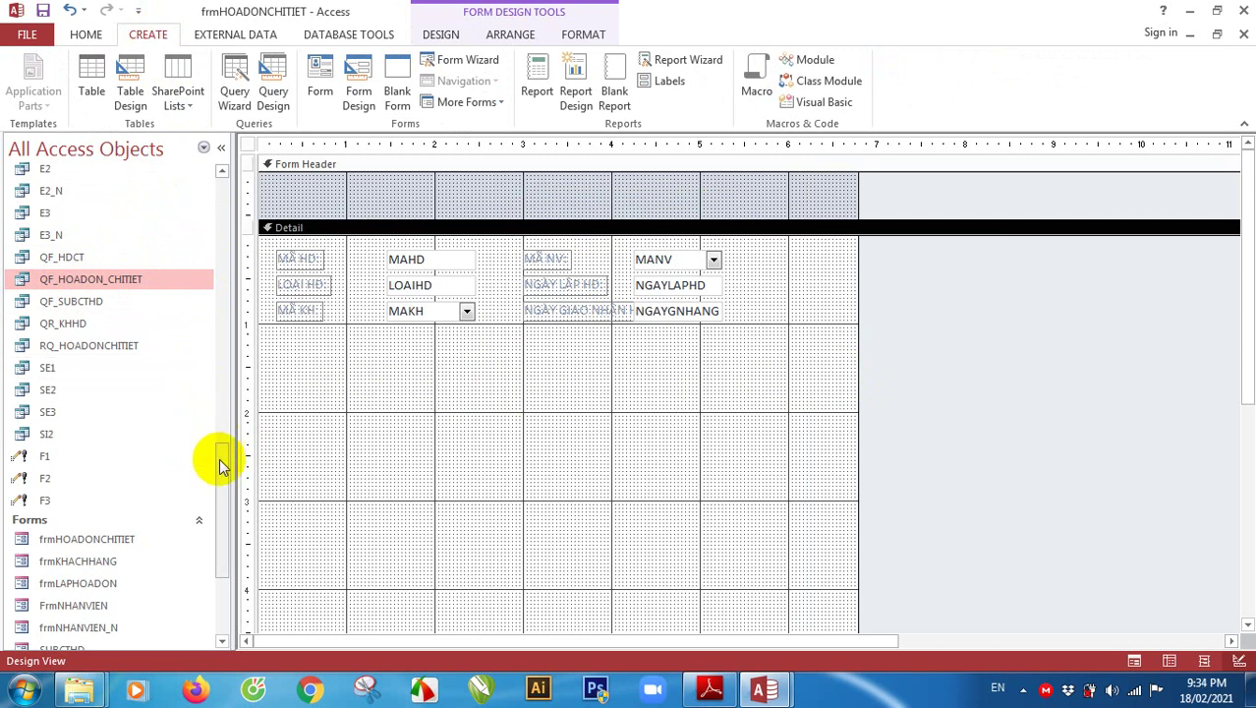
scroll(218, 472, "down", 2)
left_click(713, 691)
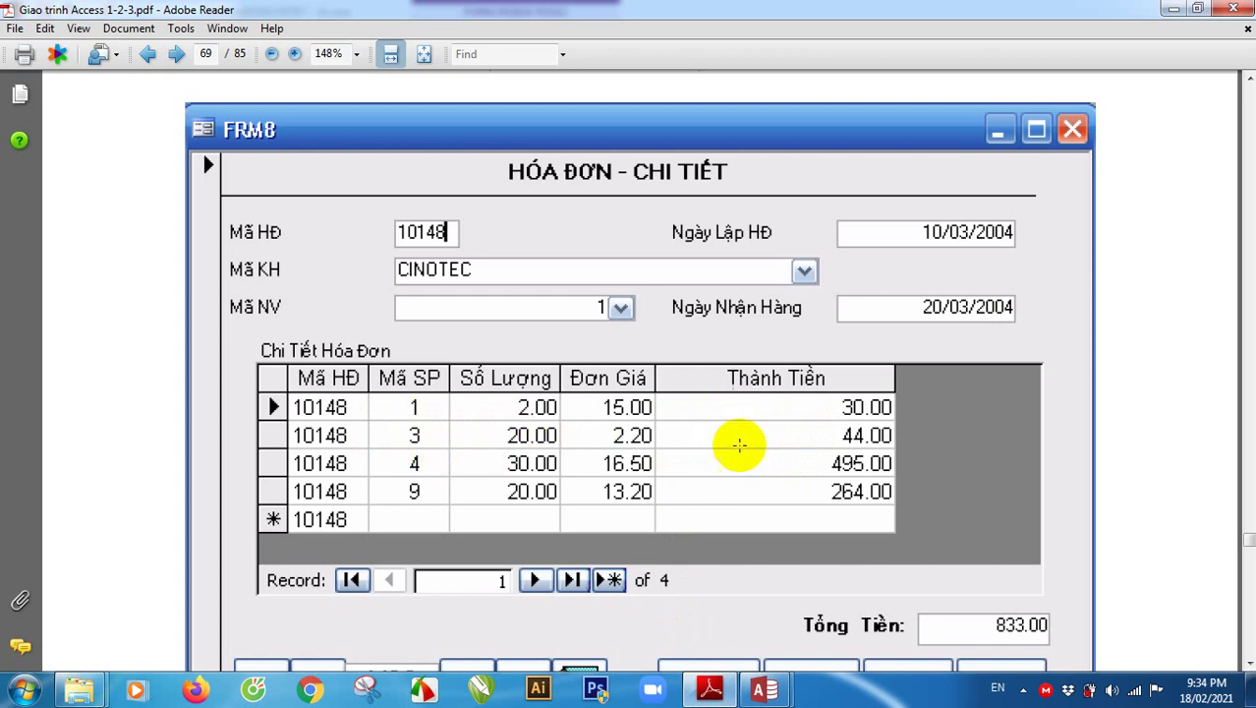
left_click(764, 689)
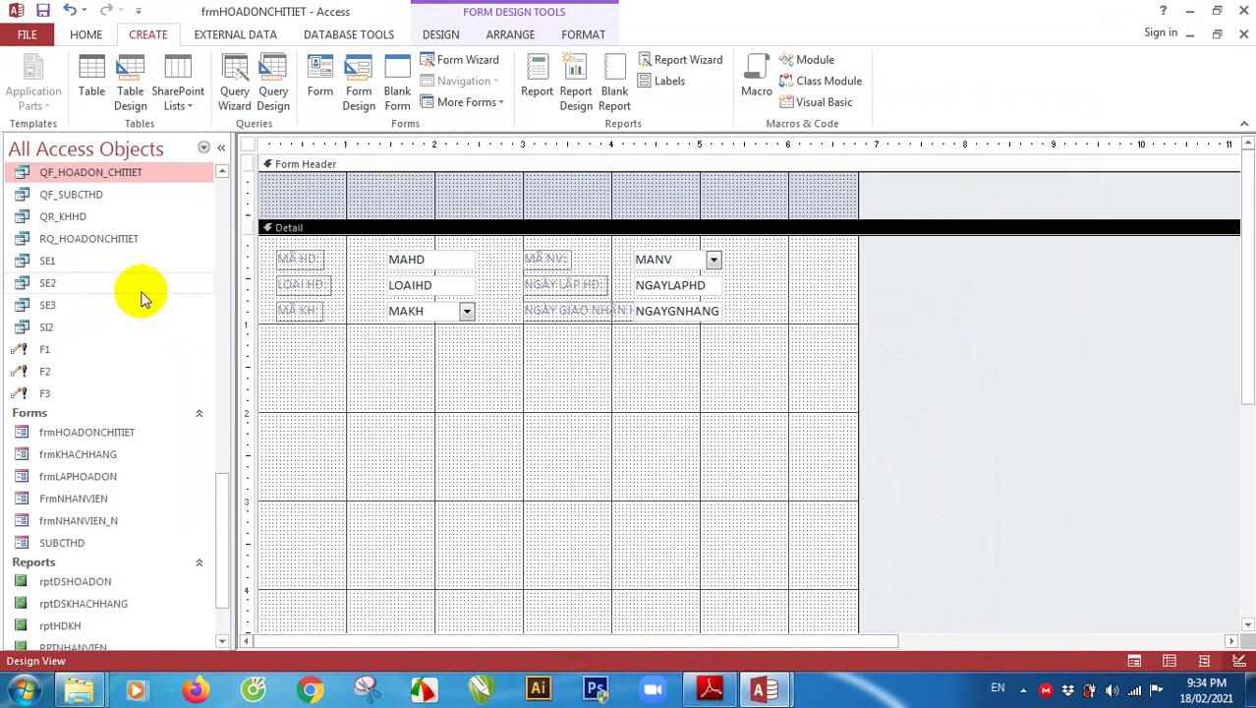
Open the query QF_SUBCTHD in Design View
right_click(55, 195)
left_click(45, 218)
left_click(81, 195)
left_click(80, 215)
left_click(89, 195)
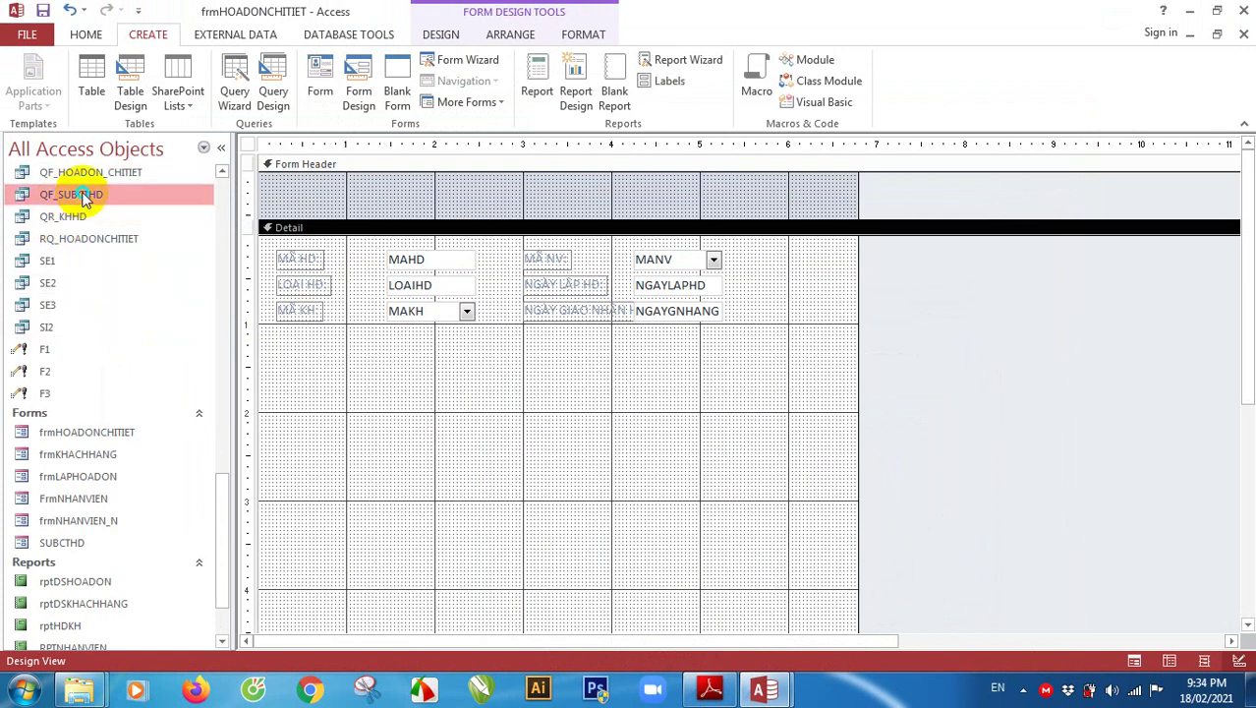
right_click(87, 198)
left_click(134, 226)
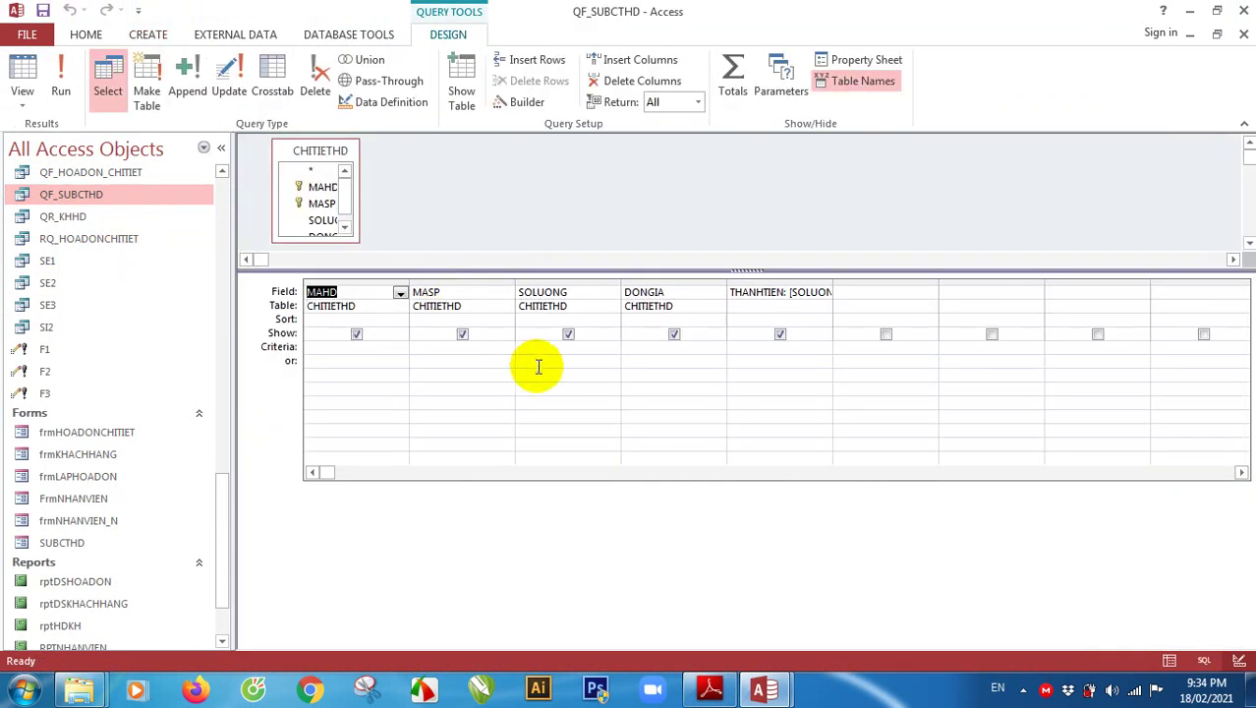
Widen the THANHTIEN column to examine the query's fields and full expression, and close the query
double_click(834, 284)
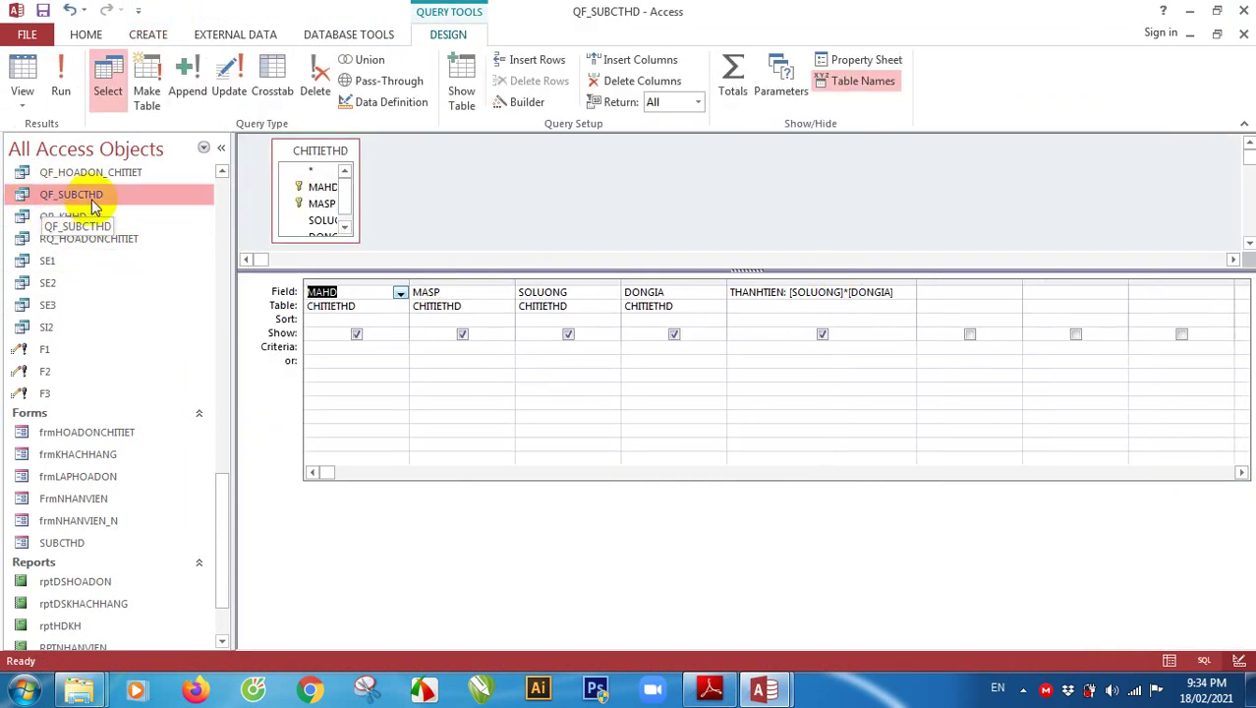
left_click(332, 295)
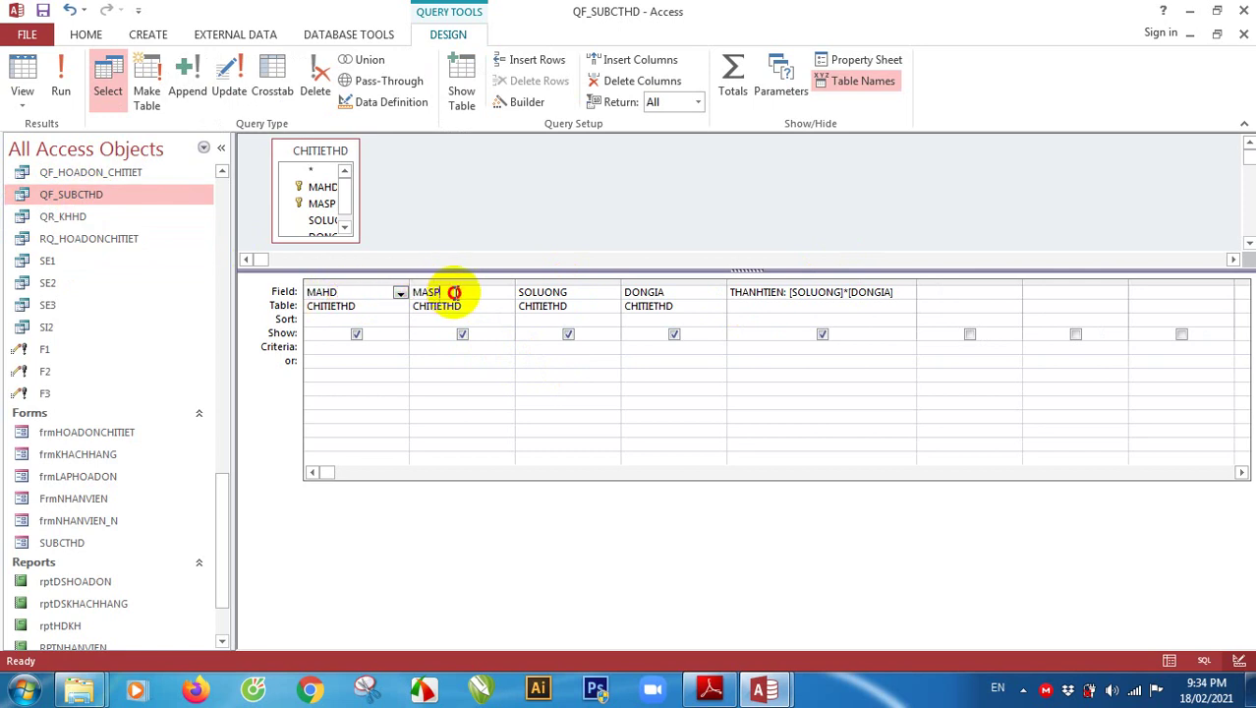
left_click(787, 292)
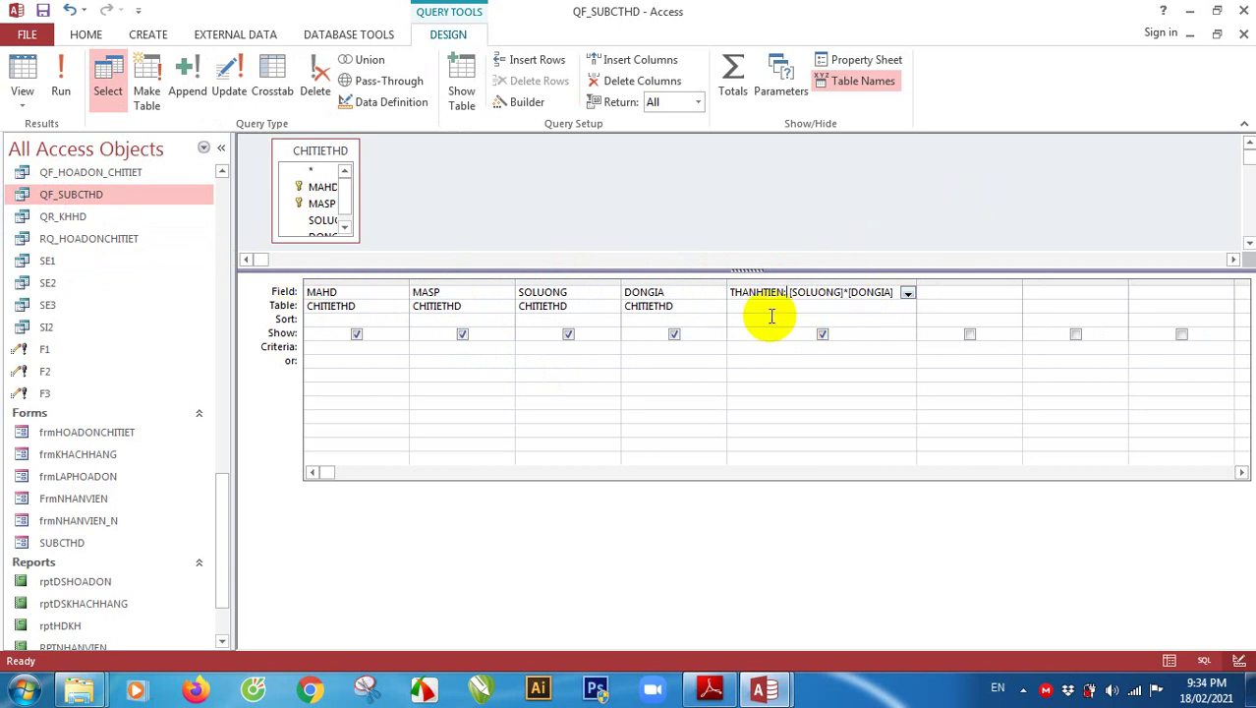
left_click_drag(1017, 270, 891, 326)
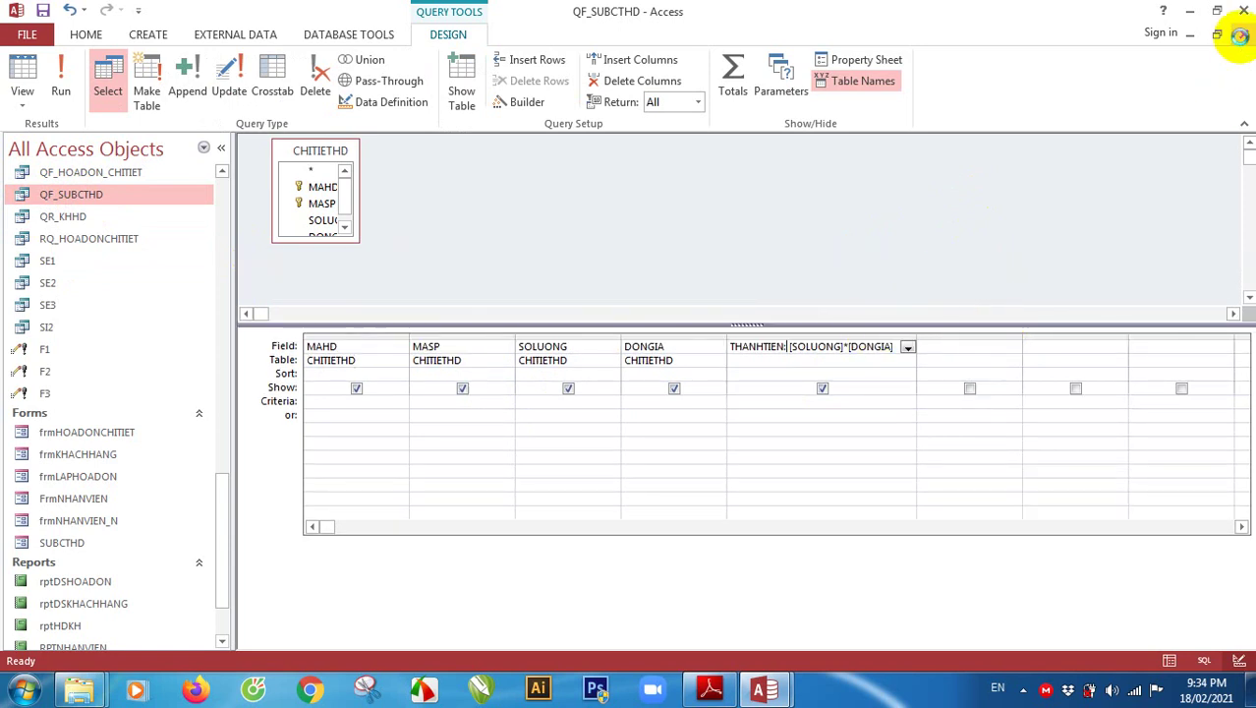
left_click(1240, 35)
left_click(636, 394)
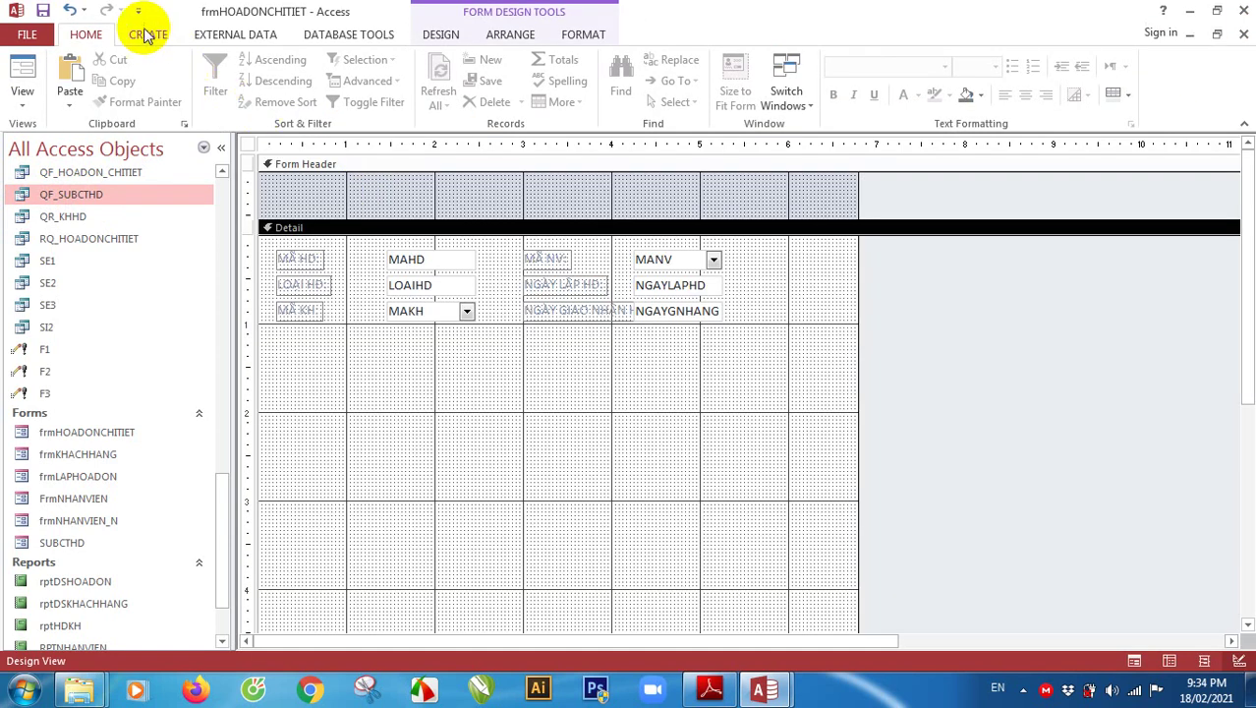
Create another blank form in Design View and set its Record Source to QF_SUBCTHD
left_click(149, 36)
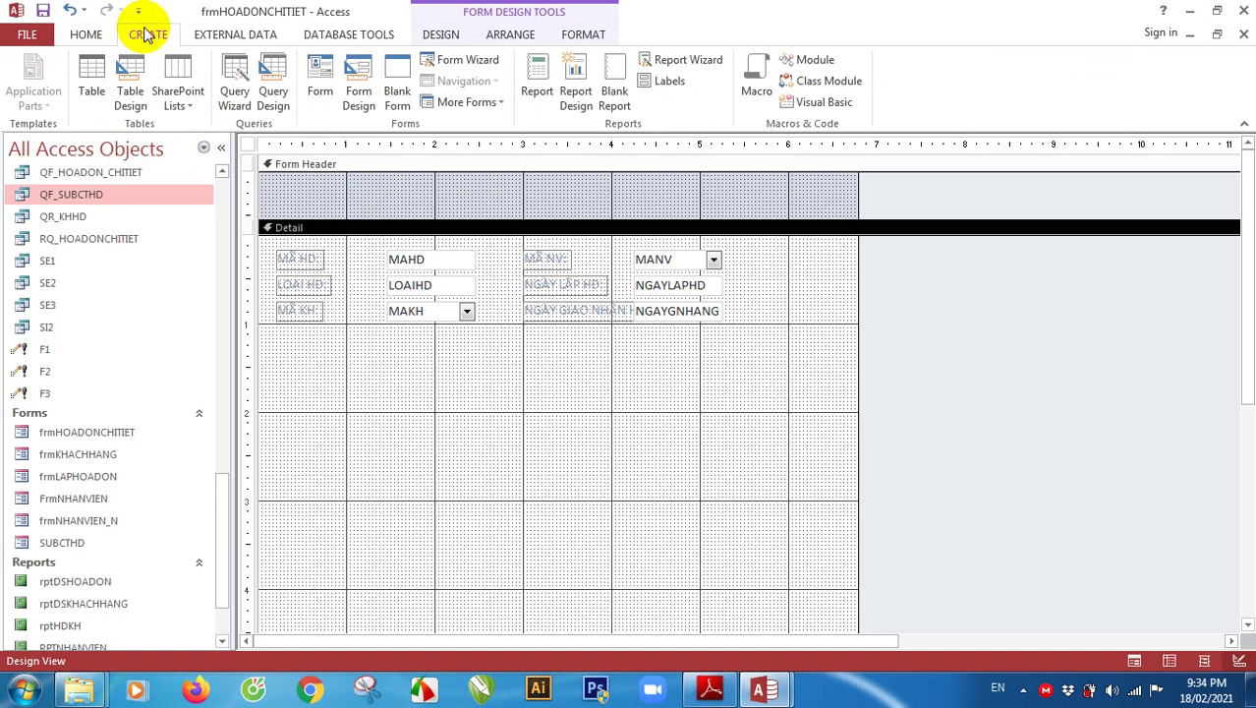
left_click(359, 83)
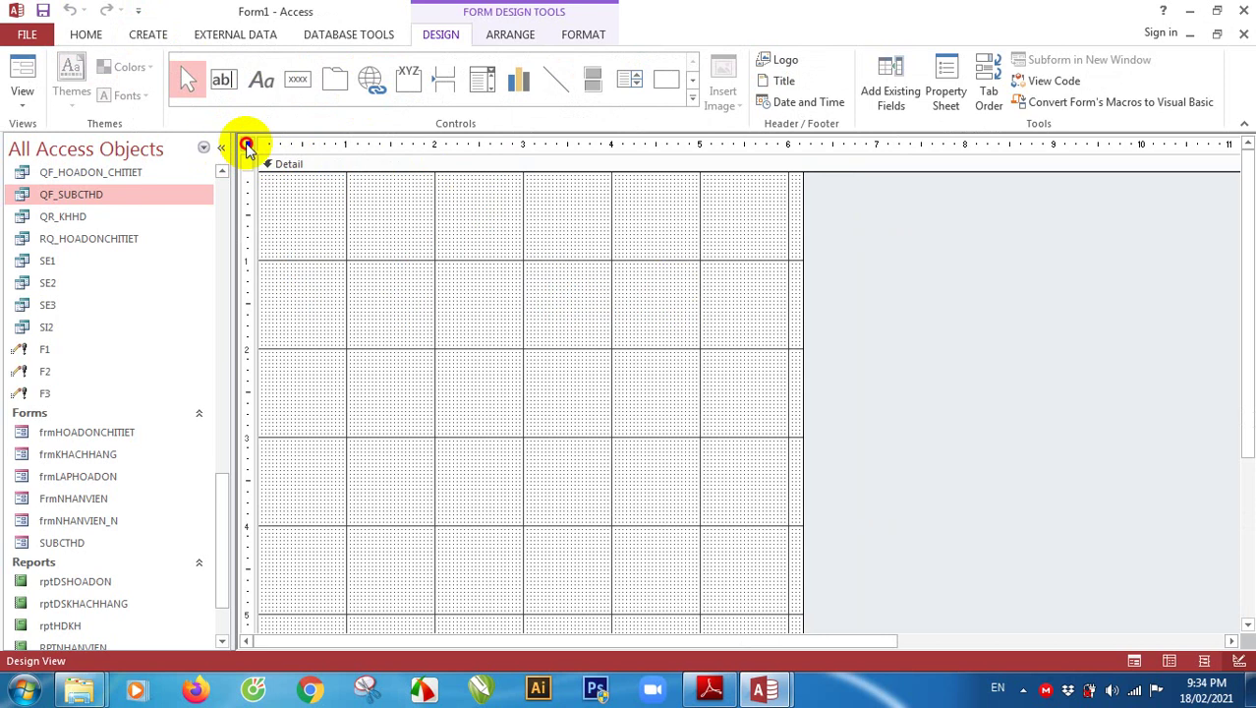
double_click(245, 146)
left_click(1108, 246)
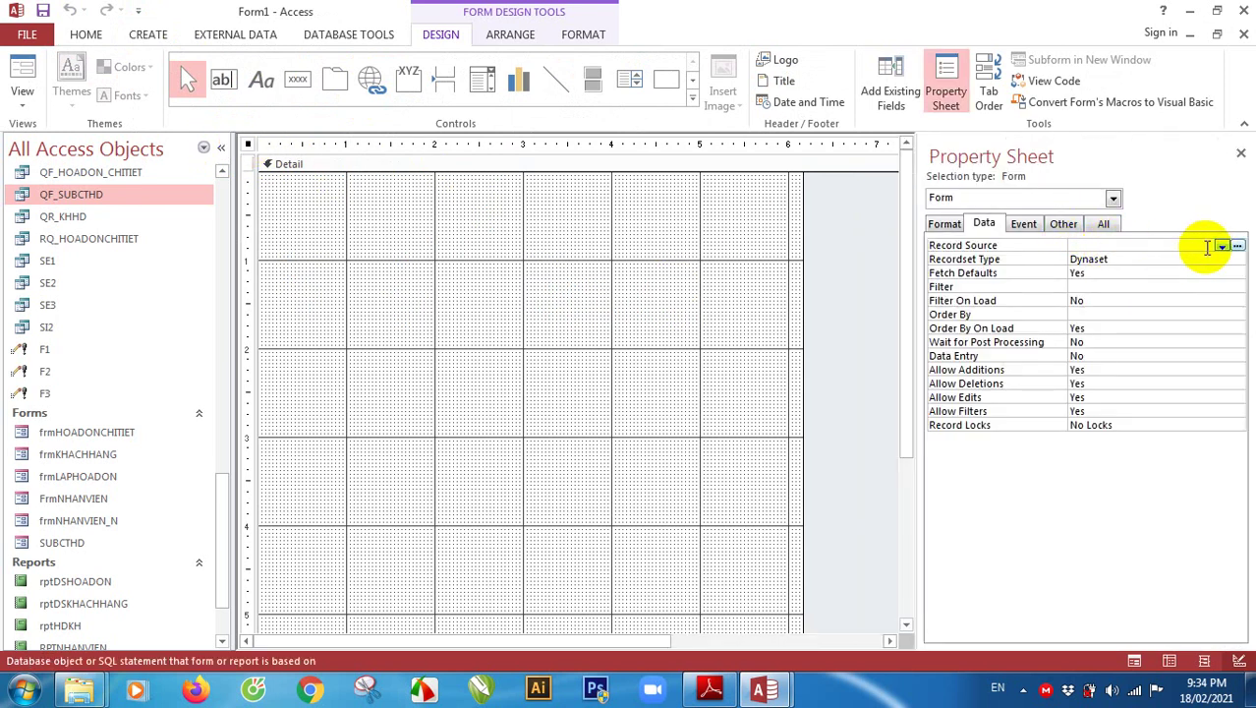
left_click(1221, 247)
left_click(1239, 283)
left_click_drag(1238, 283, 1237, 429)
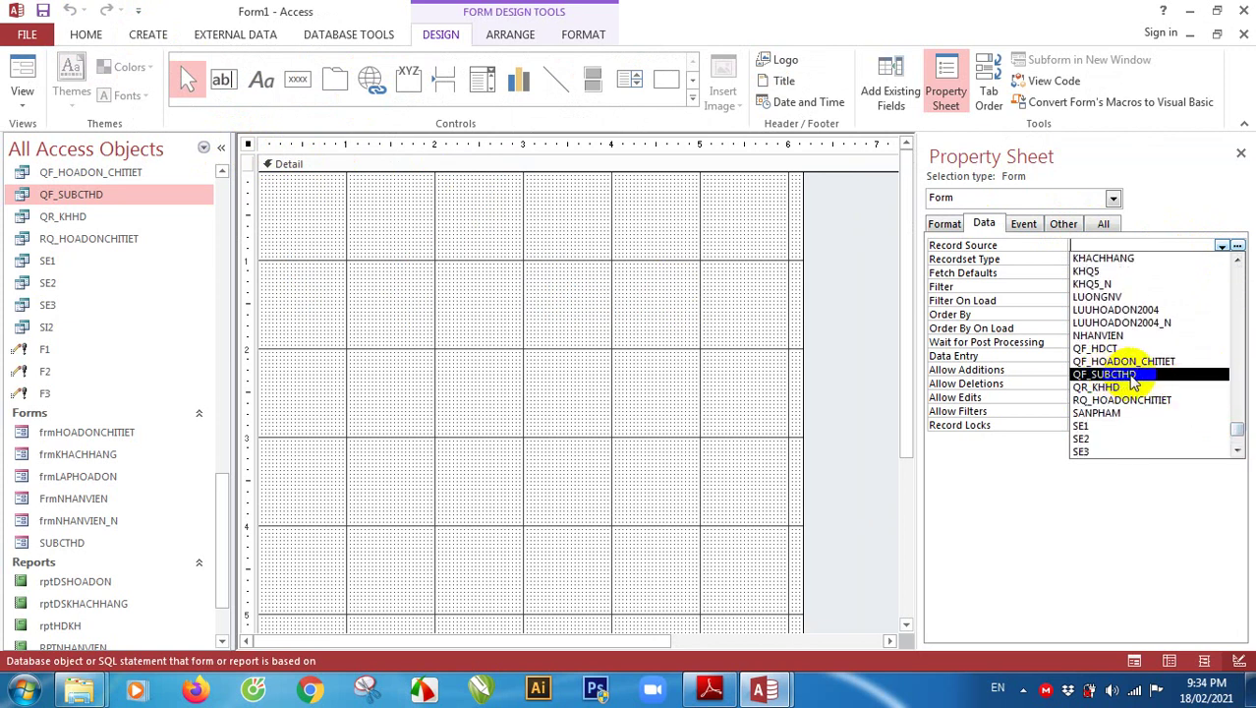
left_click(1127, 376)
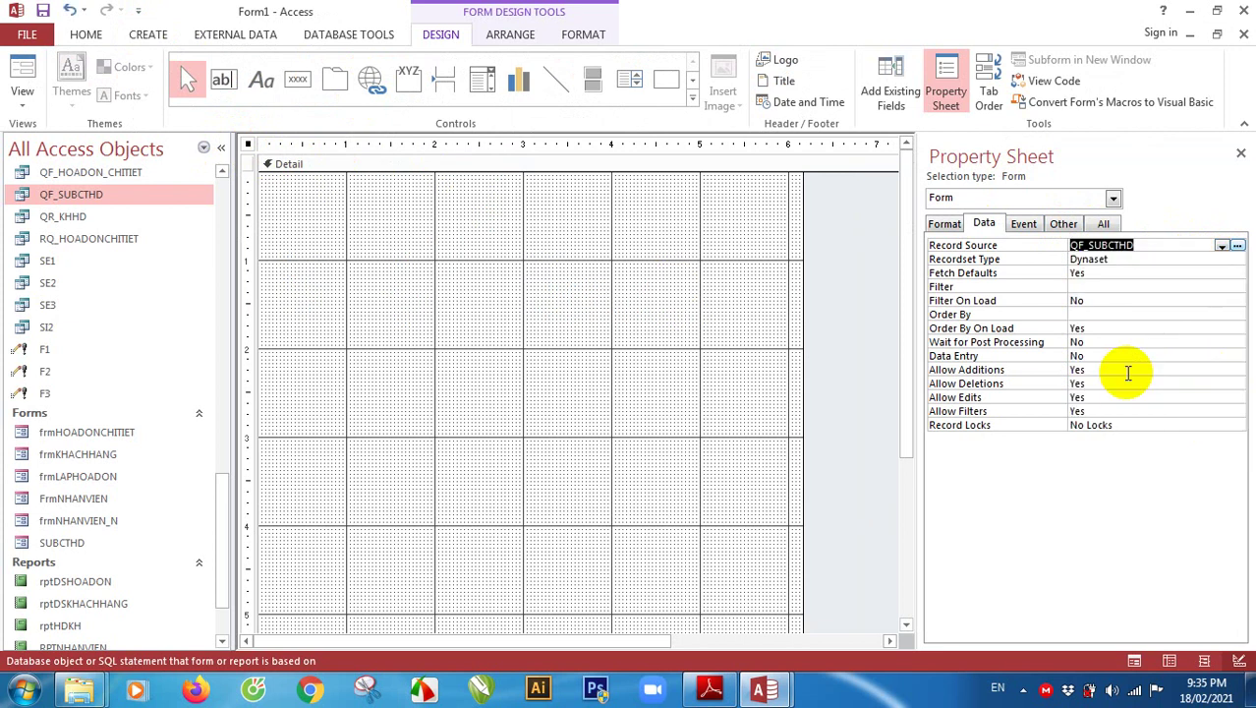
Add the MAHD, MASP, SOLUONG, DONGIA and THANHTIEN fields to the new form's Detail section
left_click(891, 84)
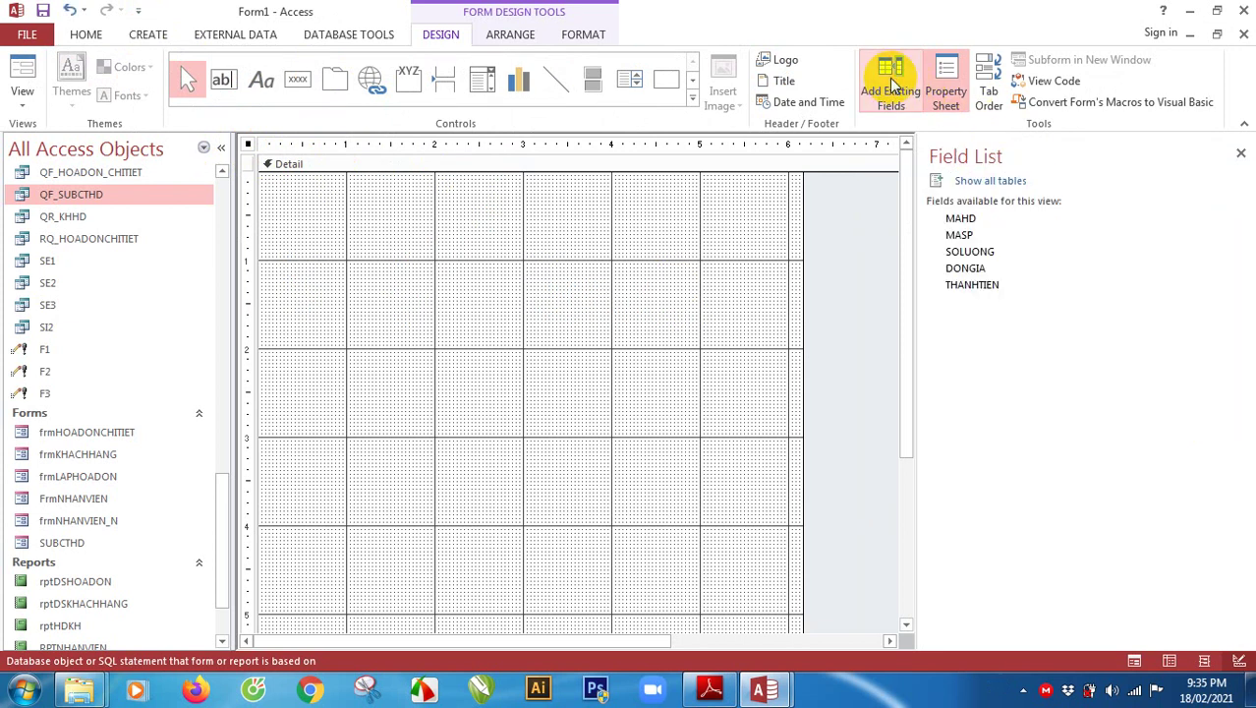
left_click(959, 218)
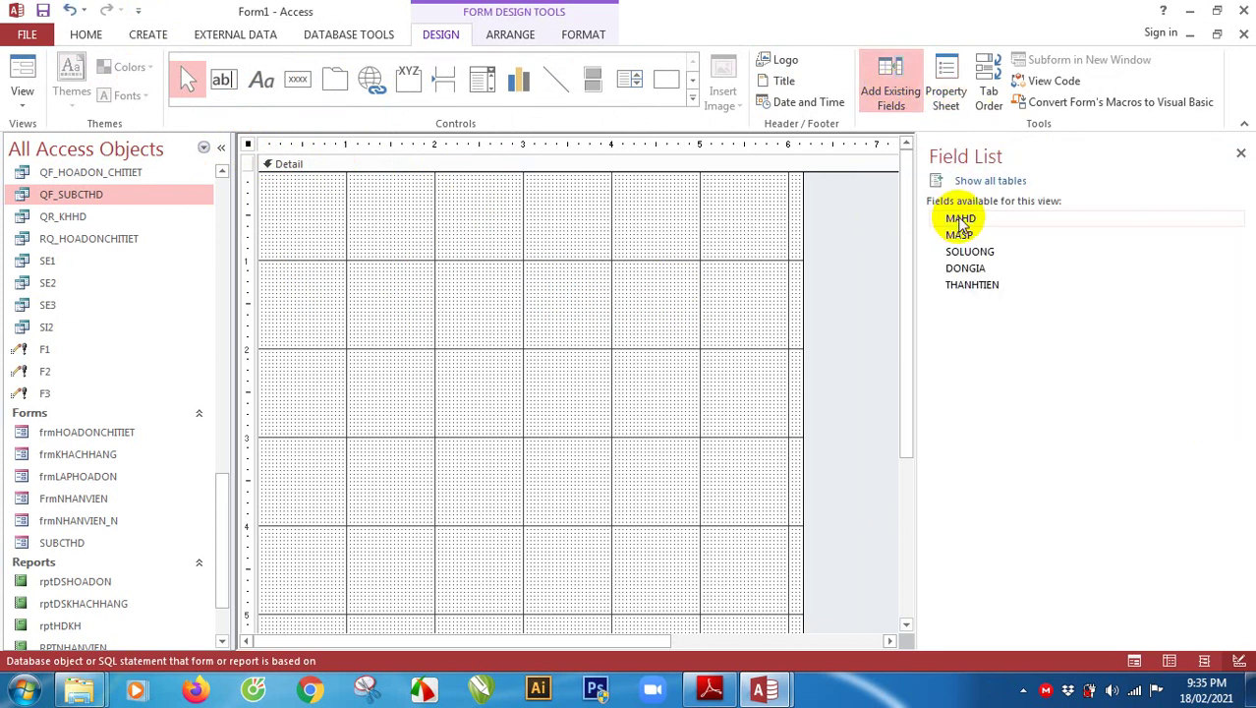
left_click(968, 285, "shift")
left_click_drag(962, 223, 483, 224)
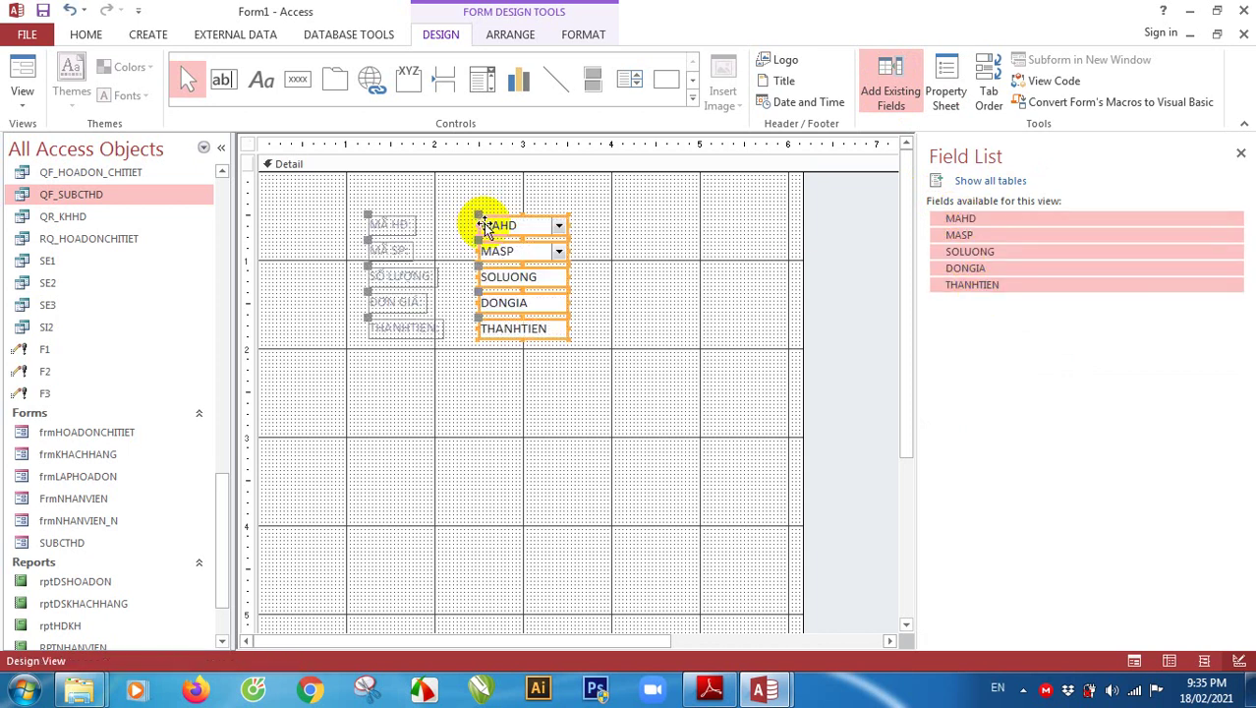
Shrink the Detail section of the new form to about 2.29" high
left_click(641, 229)
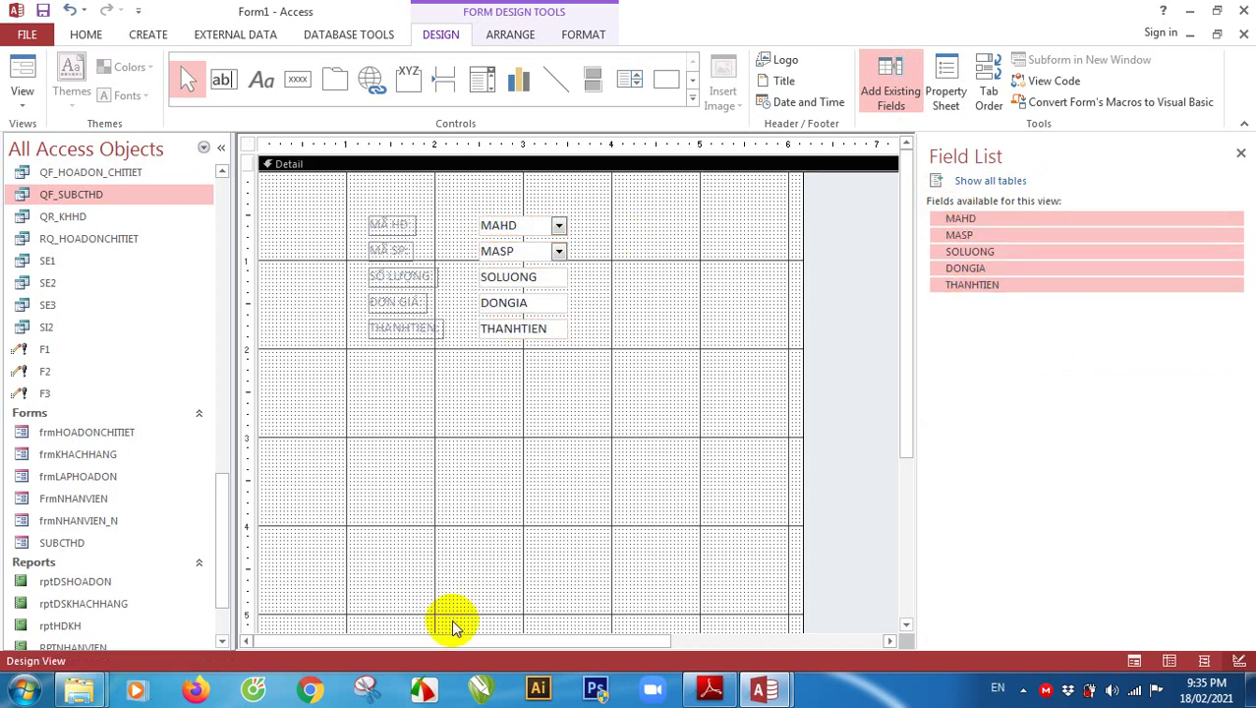
left_click_drag(904, 375, 903, 537)
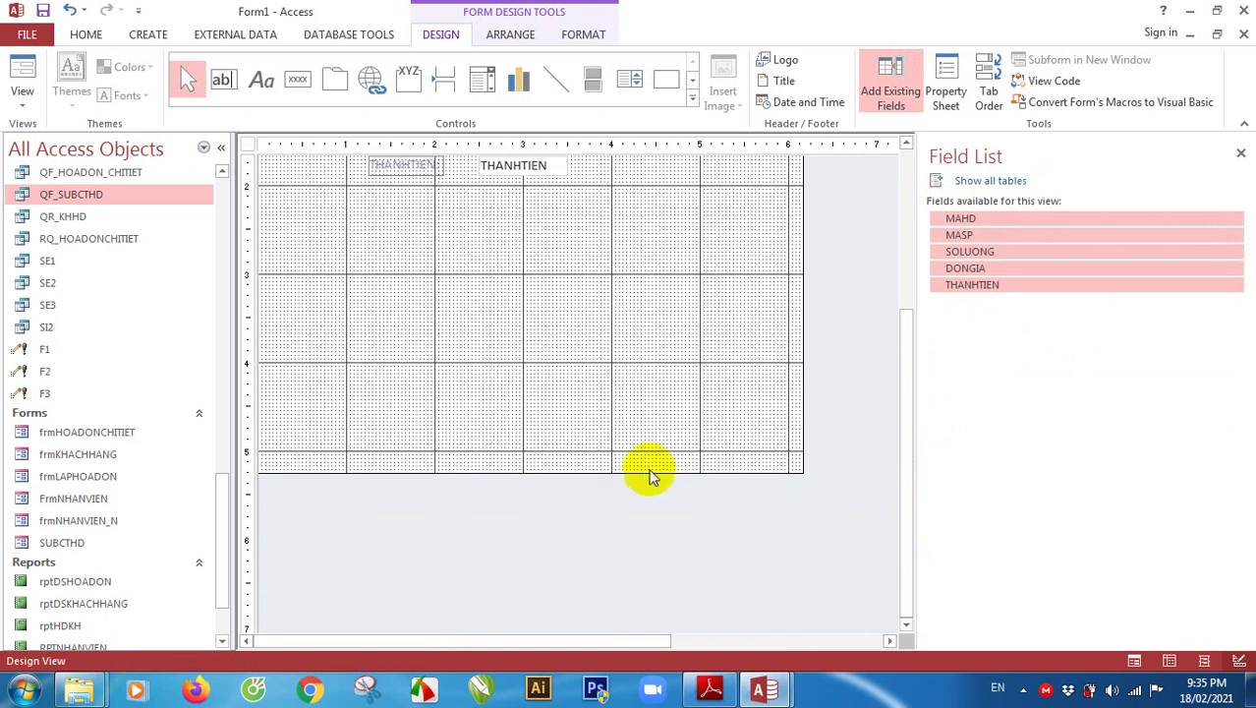
left_click_drag(635, 475, 673, 211)
left_click_drag(910, 402, 898, 146)
Preview the new form in Form View and return to Design View
left_click(14, 63)
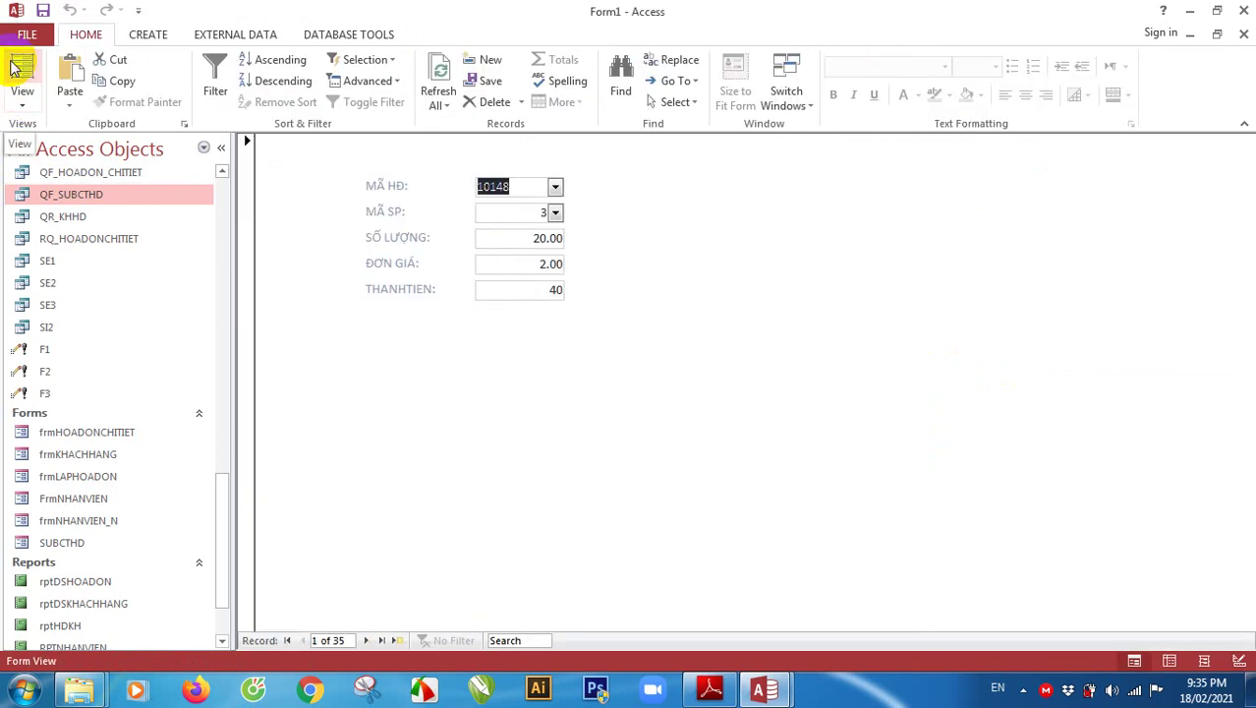
left_click(24, 111)
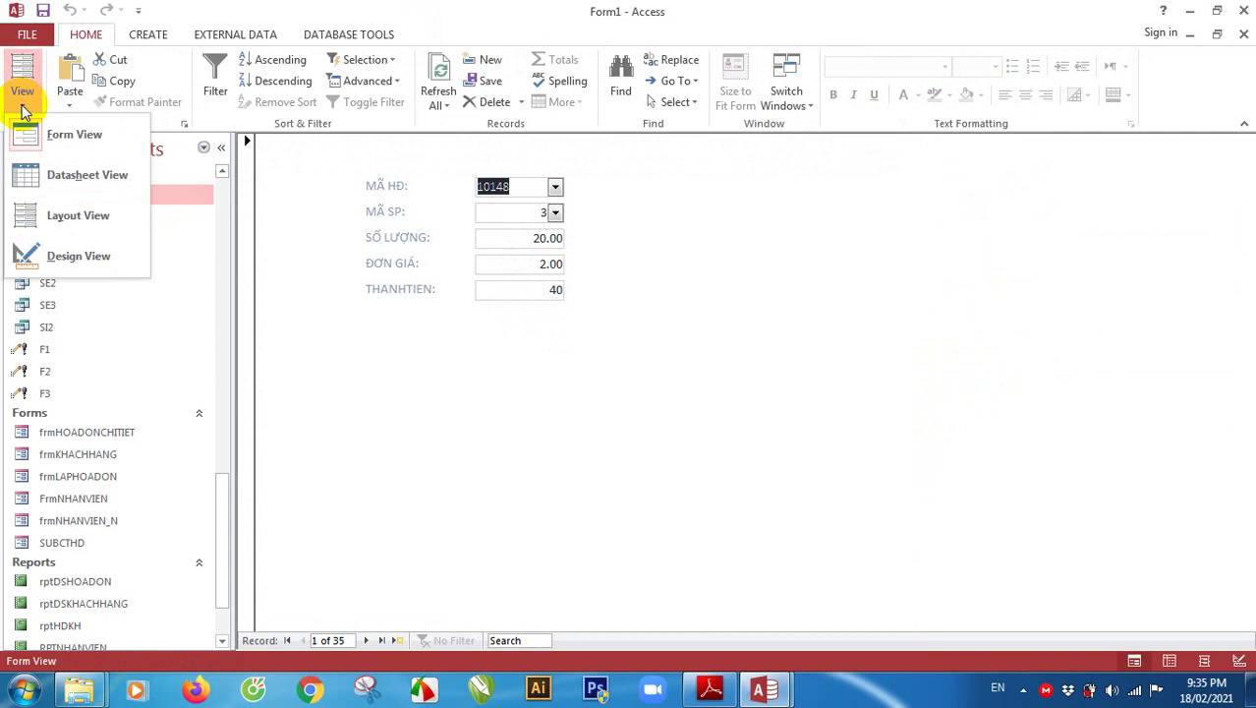
left_click(54, 252)
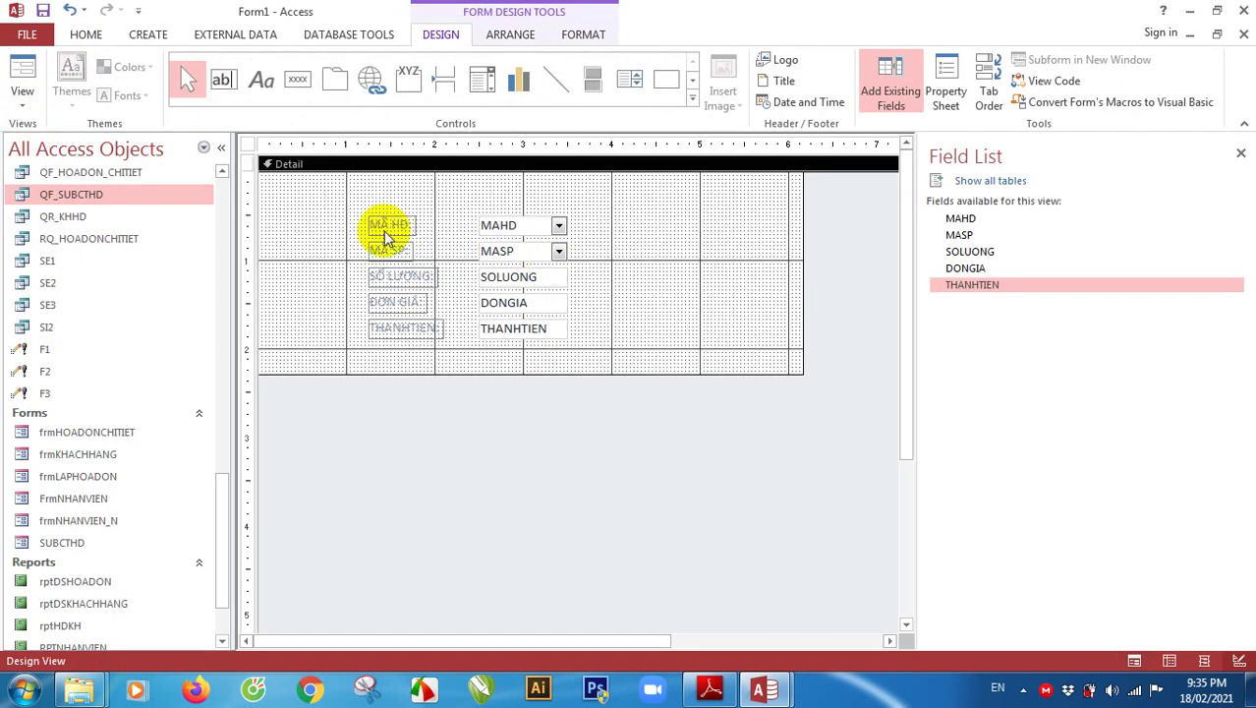
left_click(693, 222)
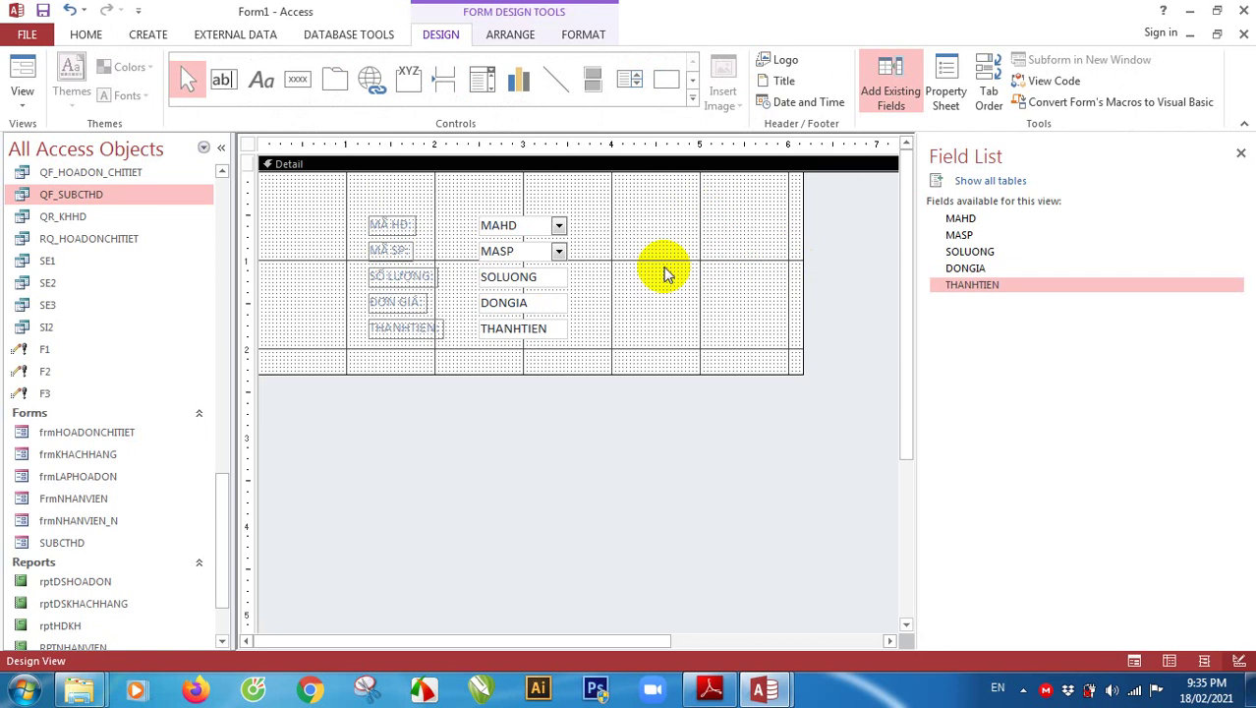
Set the Default View property of the whole form to Datasheet
left_click(947, 80)
left_click(949, 227)
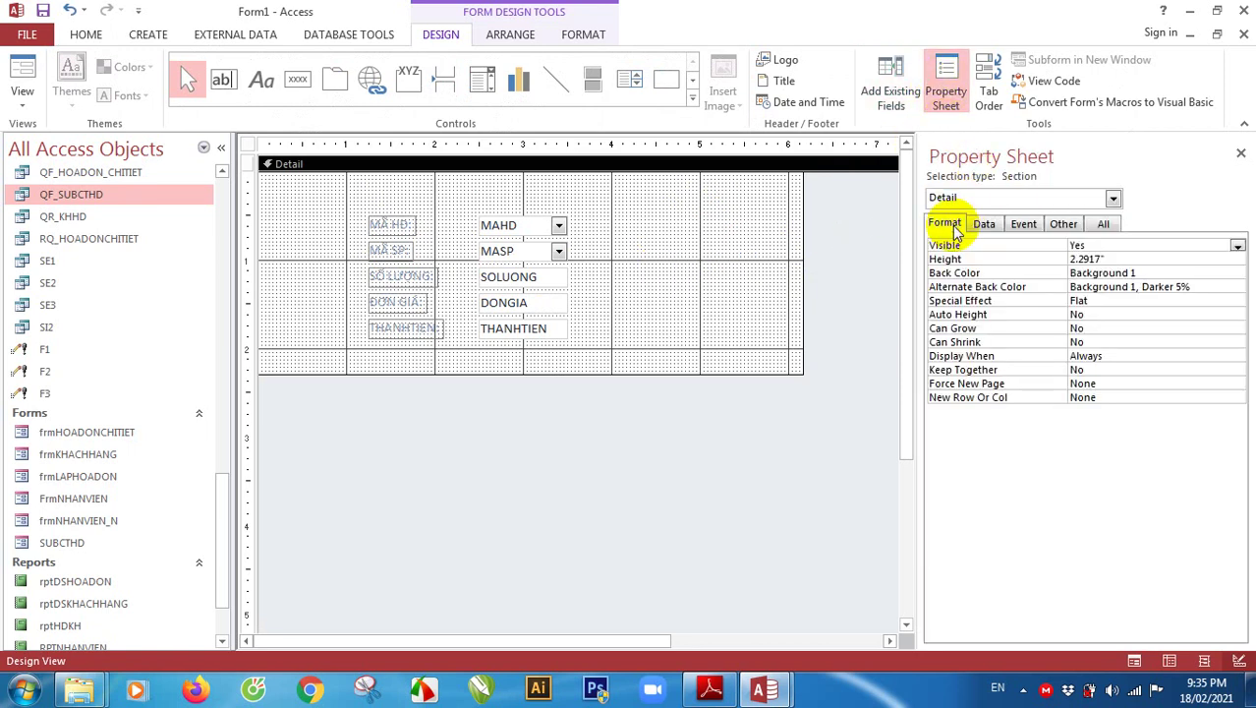
left_click(986, 226)
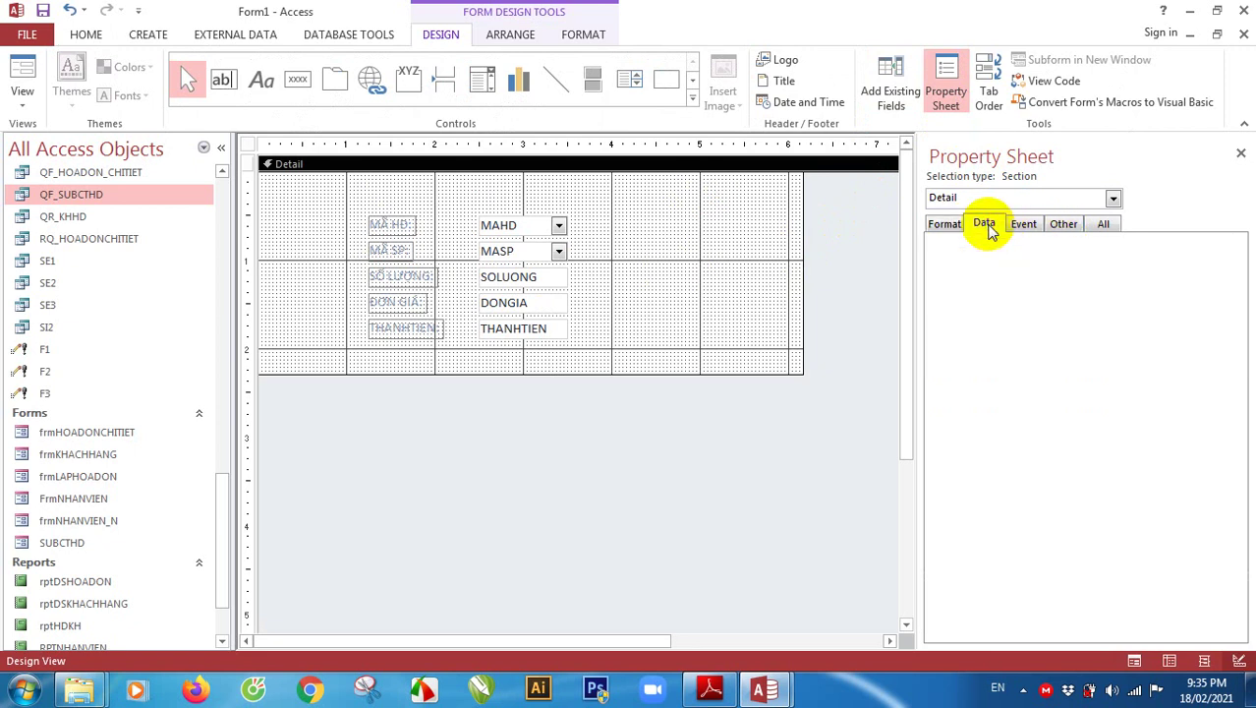
left_click(1024, 224)
left_click(656, 210)
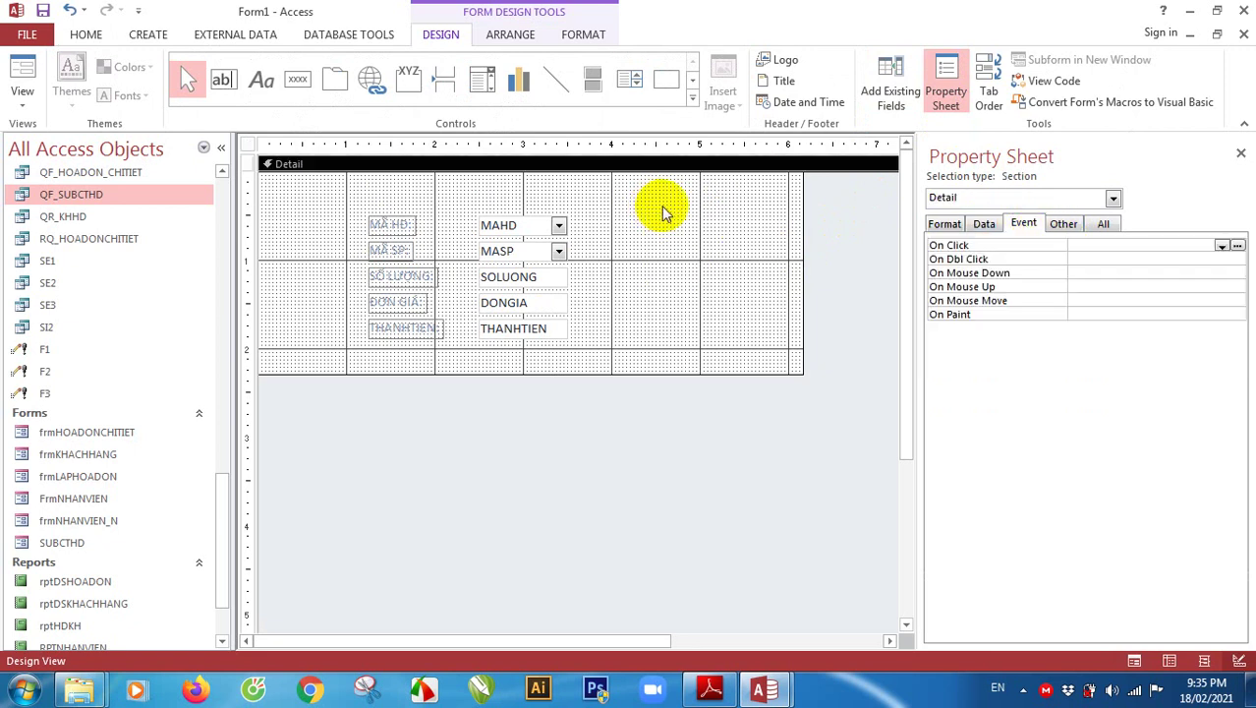
left_click(248, 148)
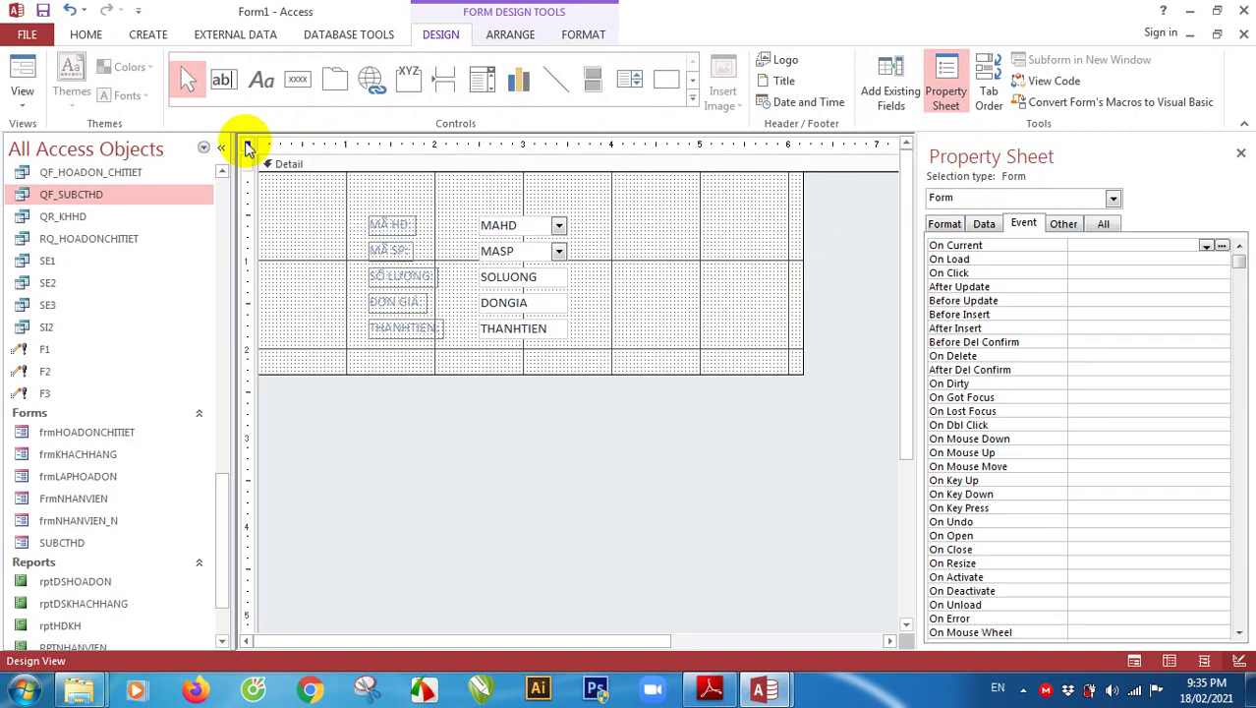
left_click(945, 224)
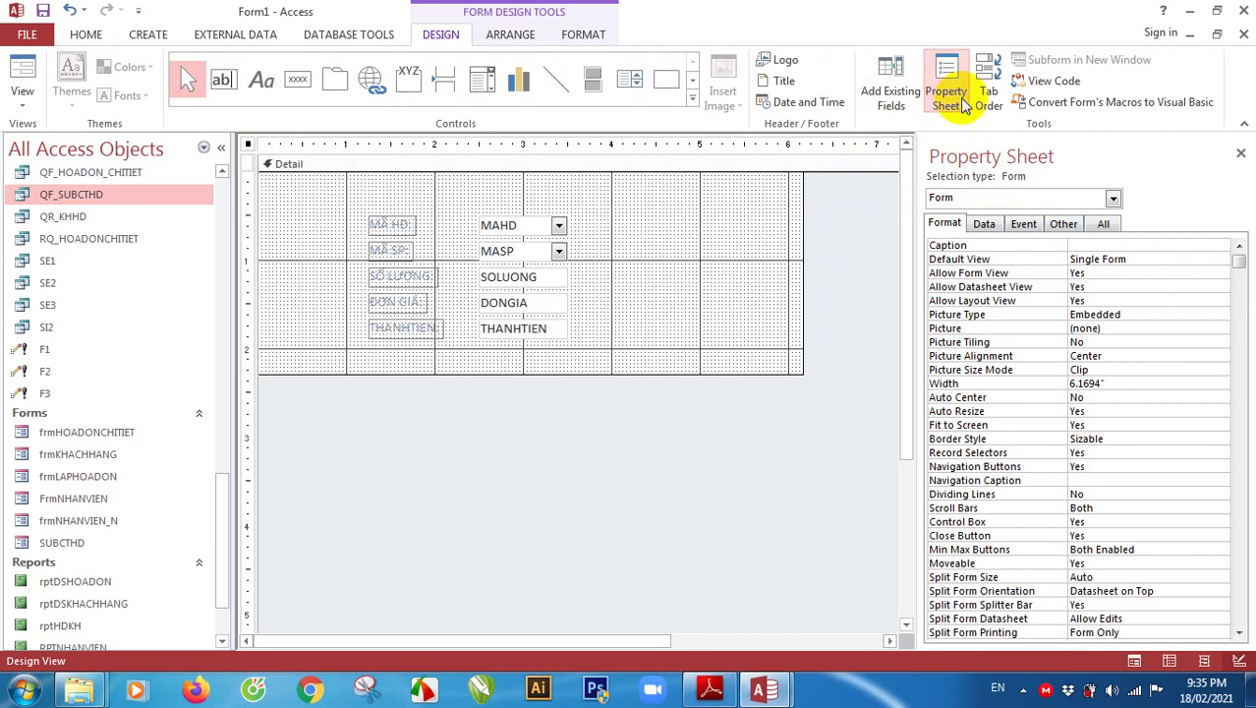
left_click(1114, 198)
left_click(959, 231)
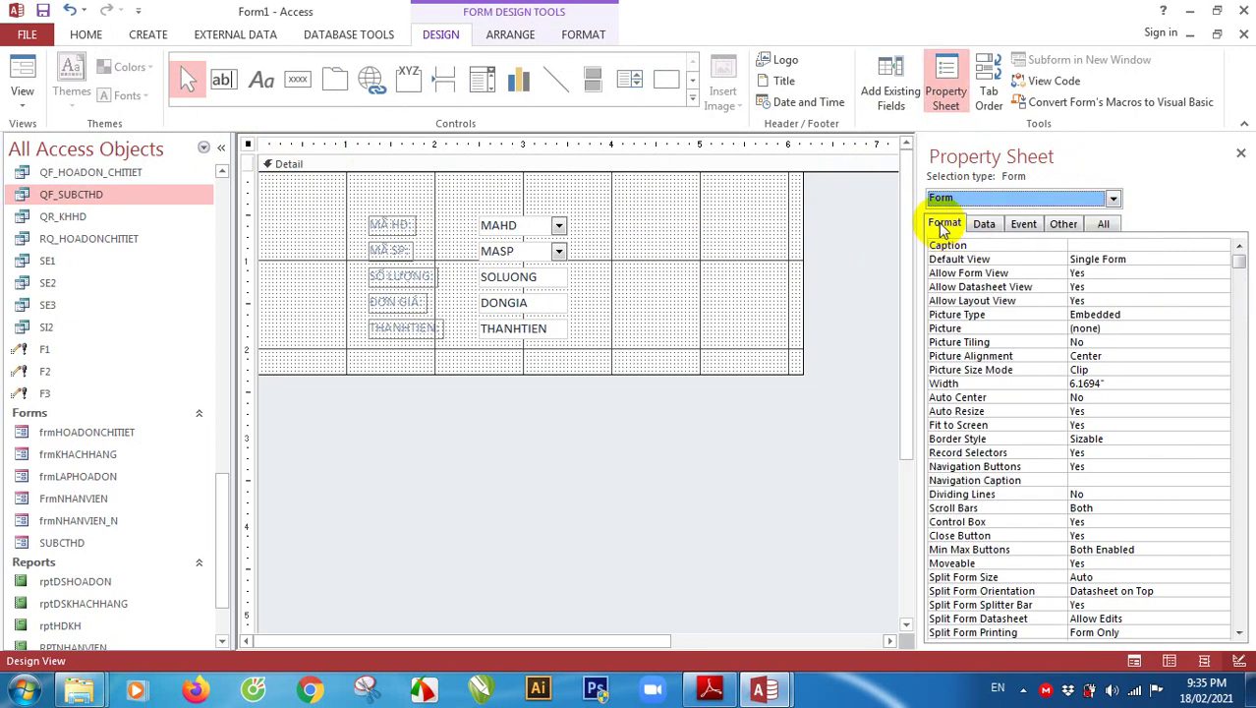
left_click(942, 224)
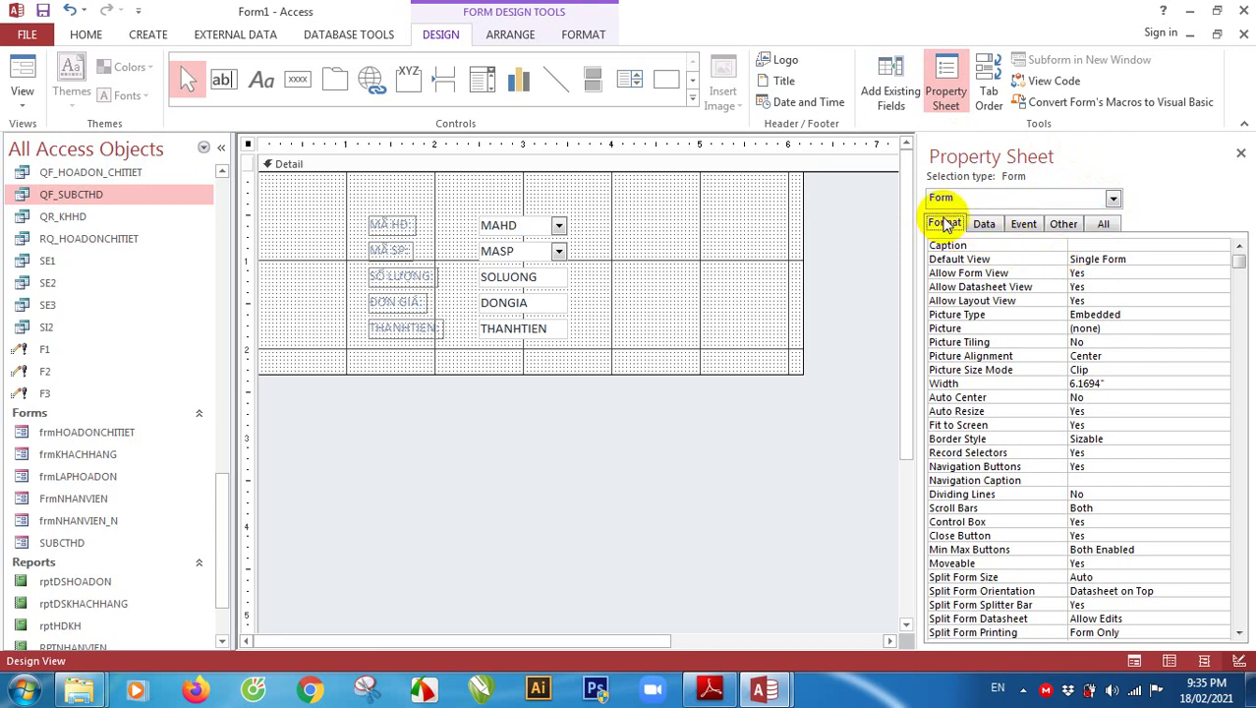
left_click(1123, 259)
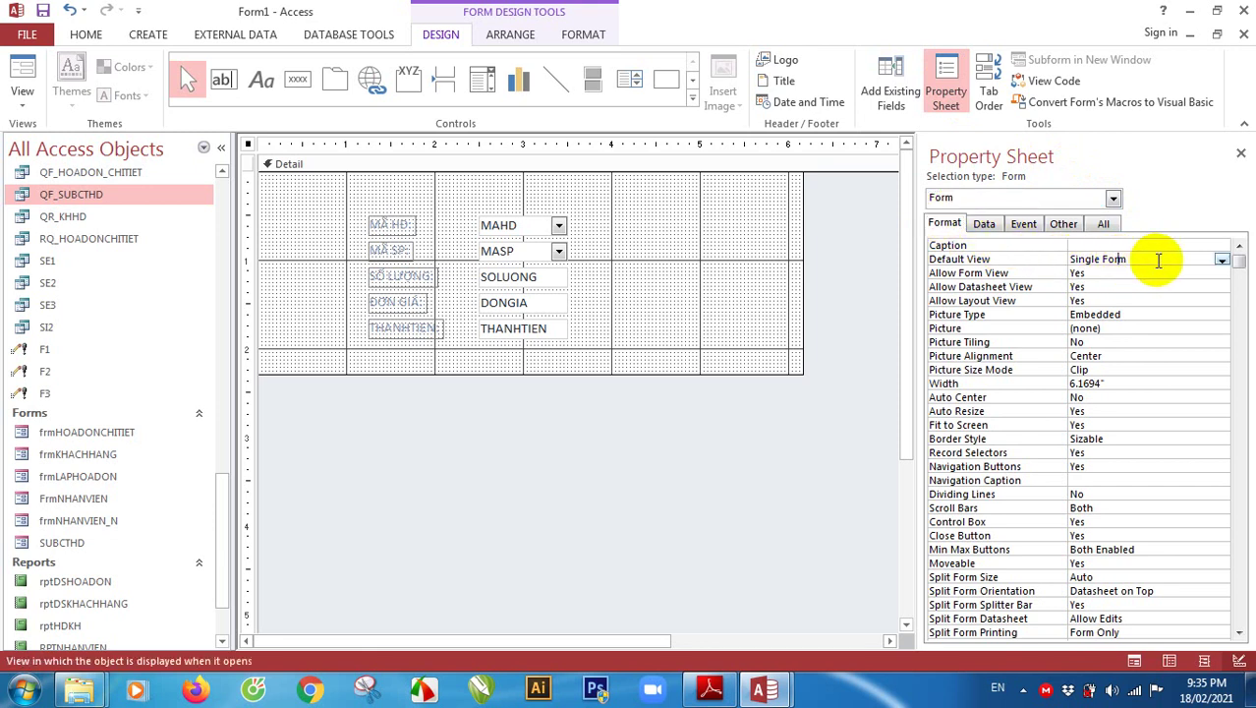
left_click(1221, 260)
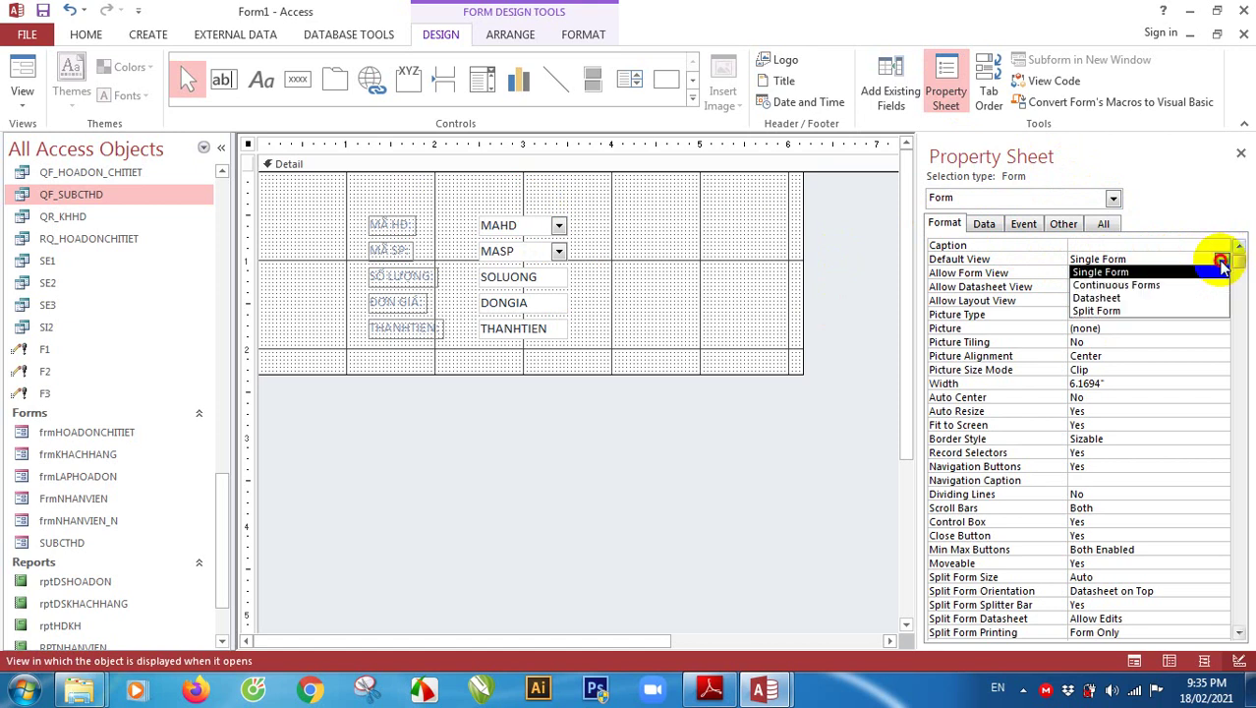
left_click(1099, 299)
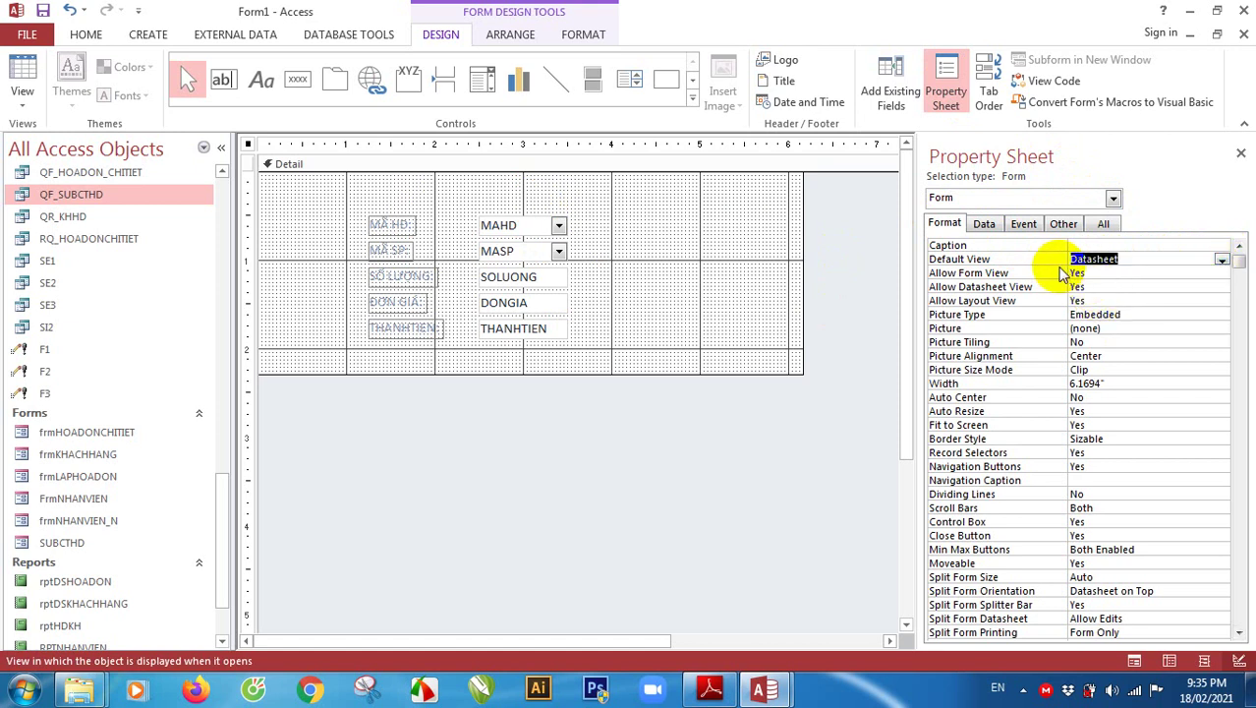
Recheck the form's Default View property and preview the form in Datasheet View and Layout View
left_click(703, 212)
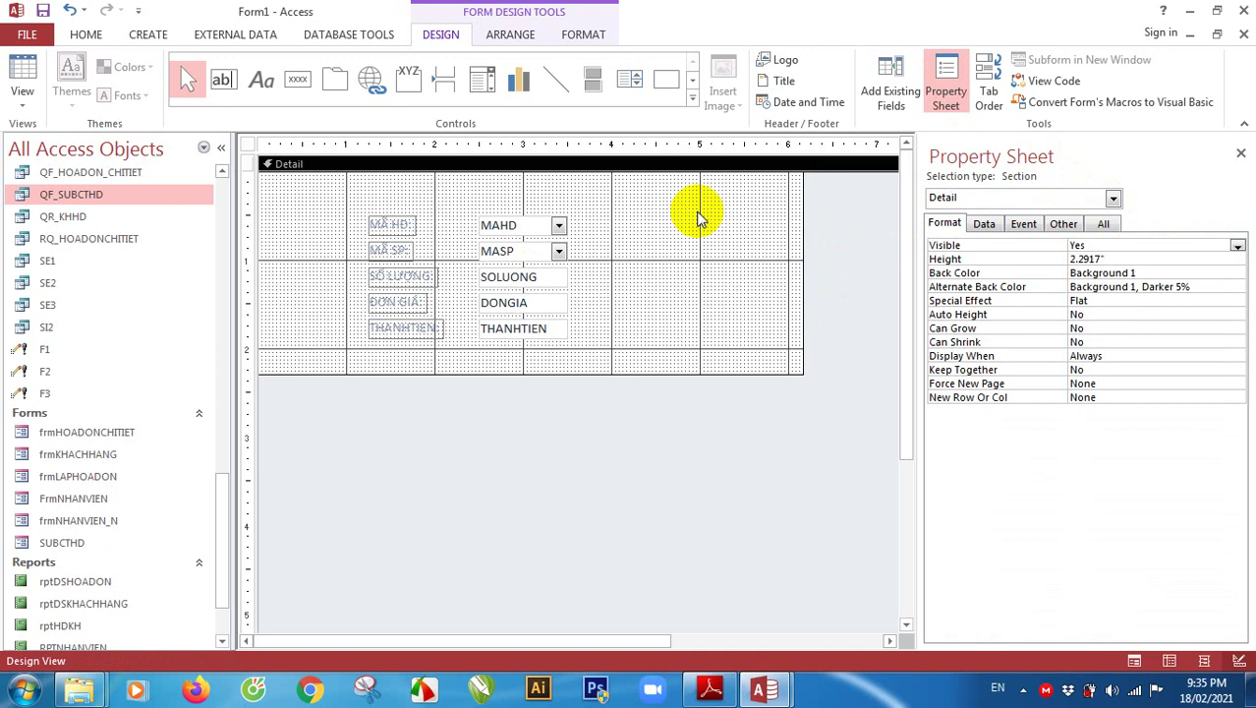
left_click(1114, 198)
left_click(993, 241)
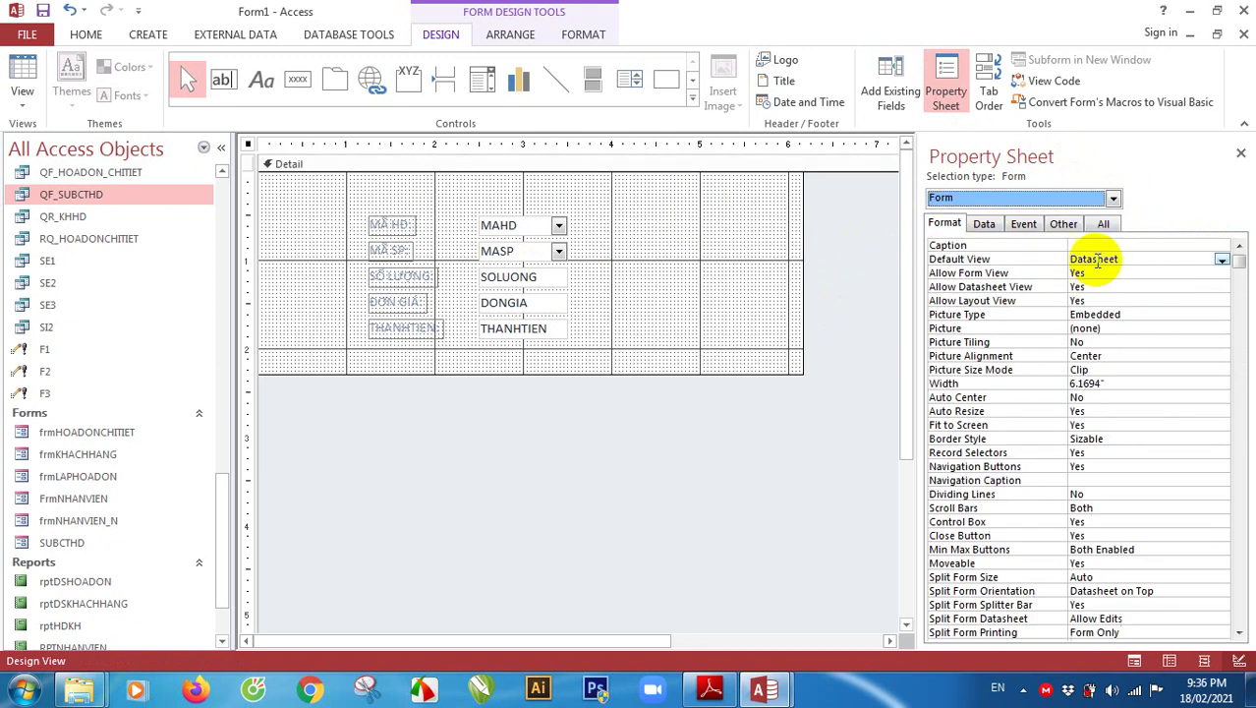
left_click(1180, 259)
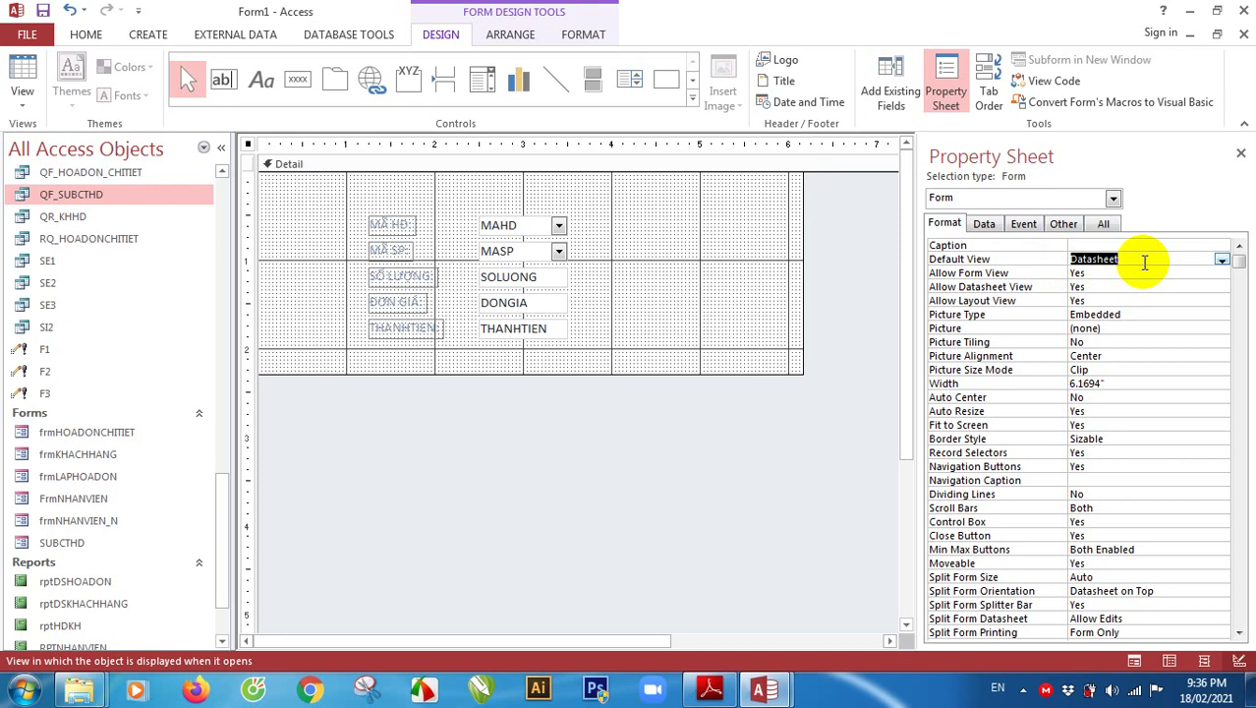
left_click(1101, 274)
left_click(1098, 260)
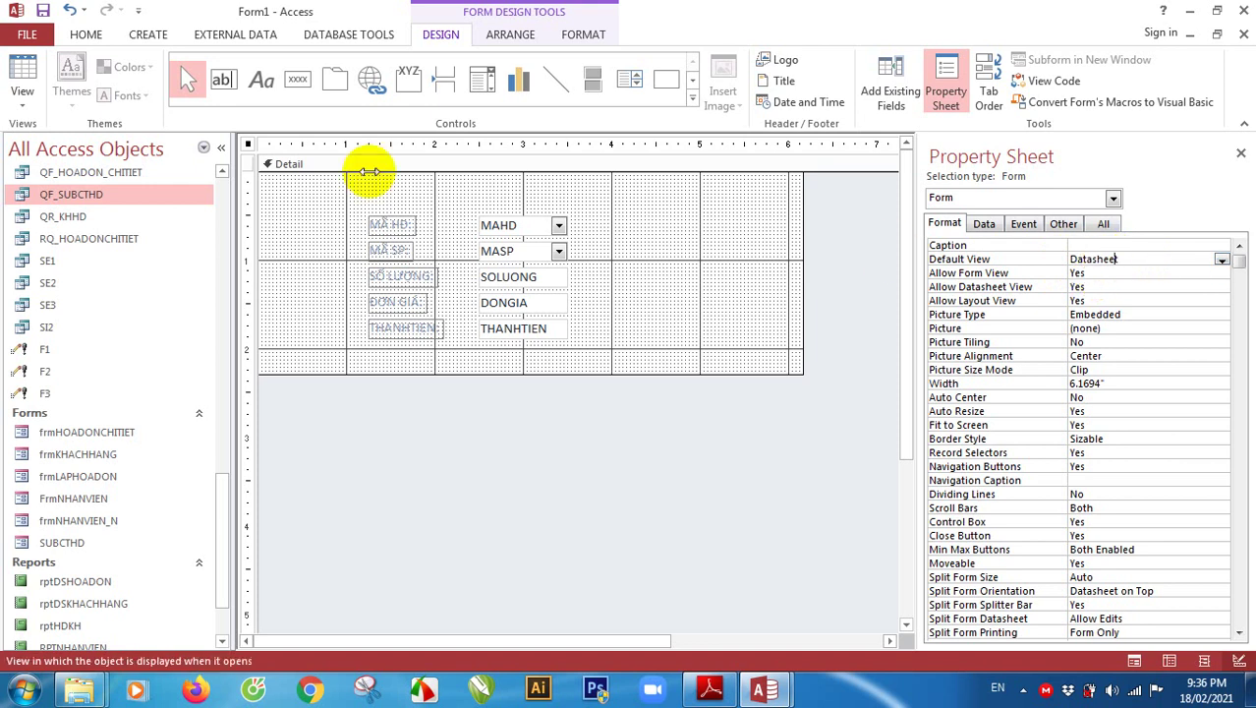
left_click(21, 75)
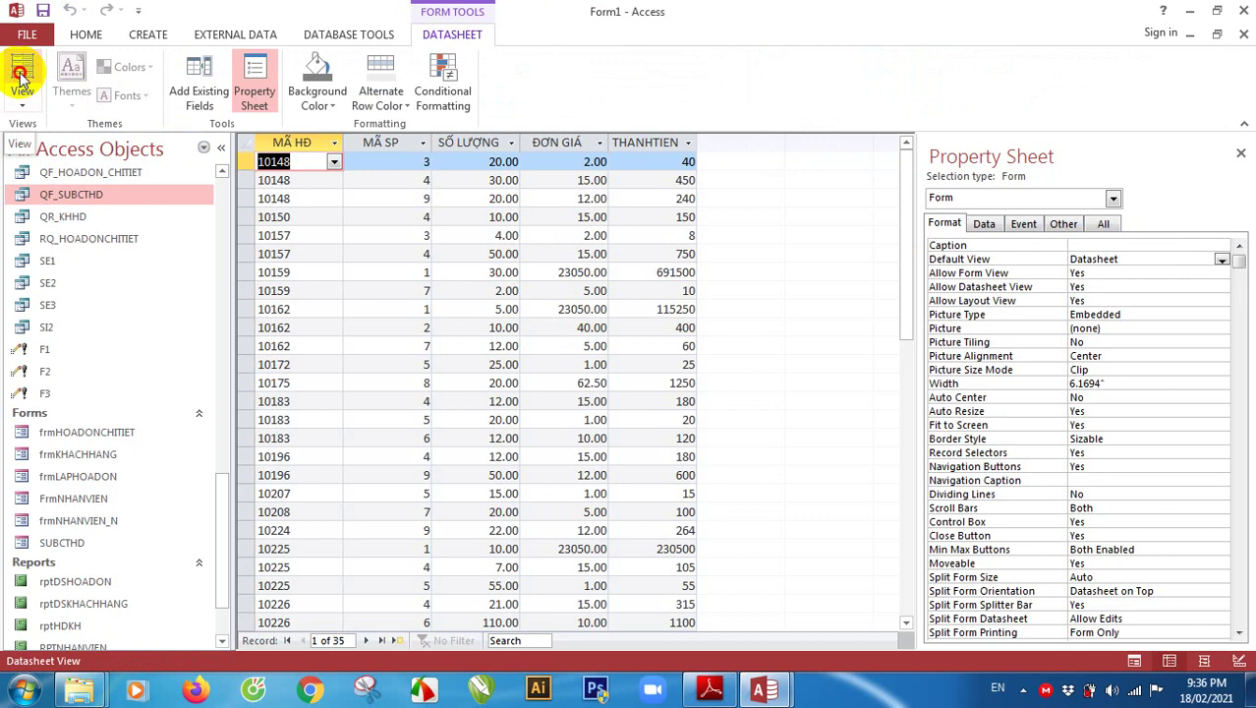
left_click(22, 74)
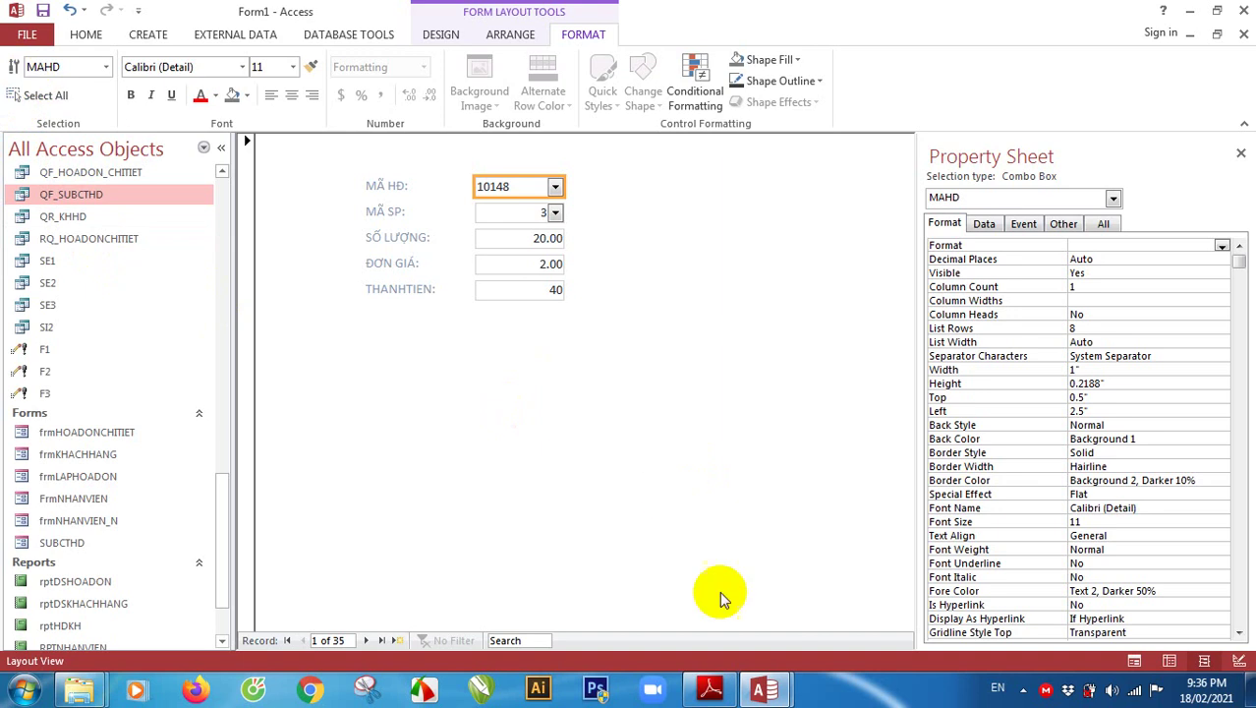
Switch to Adobe Reader to view the sample HÓA ĐƠN - CHI TIẾT form, and return to Access
left_click(725, 696)
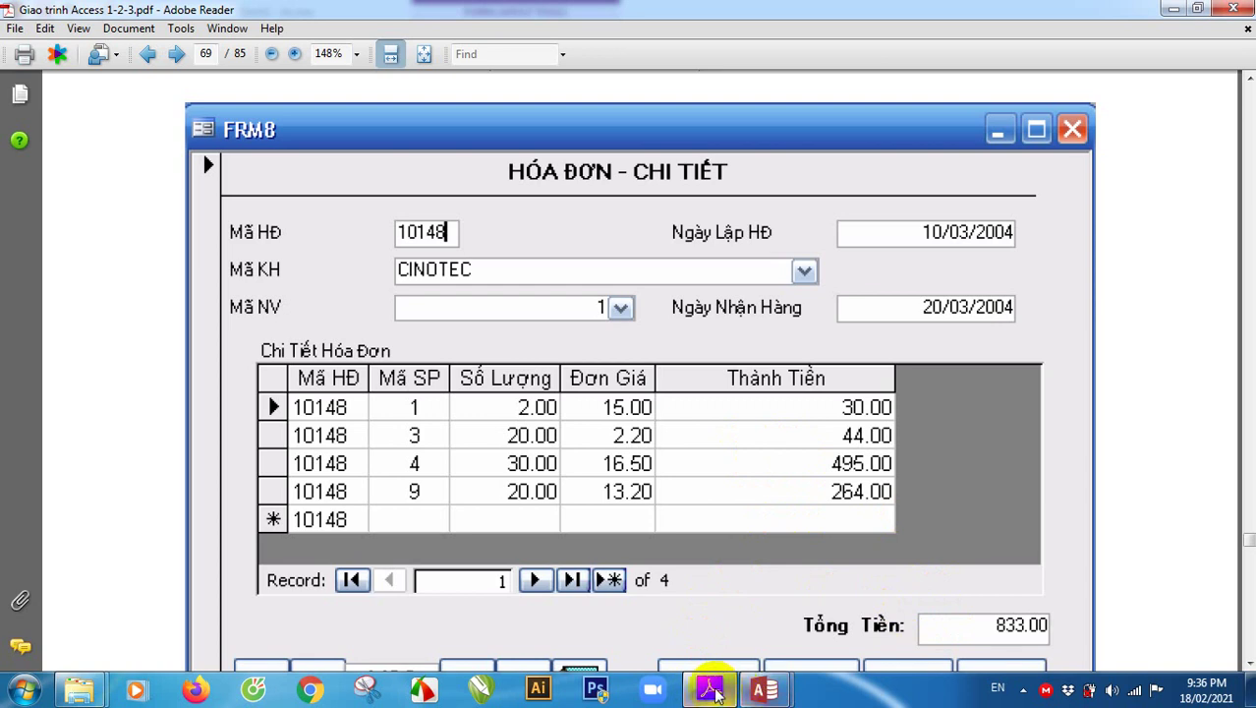
left_click(764, 690)
left_click(689, 602)
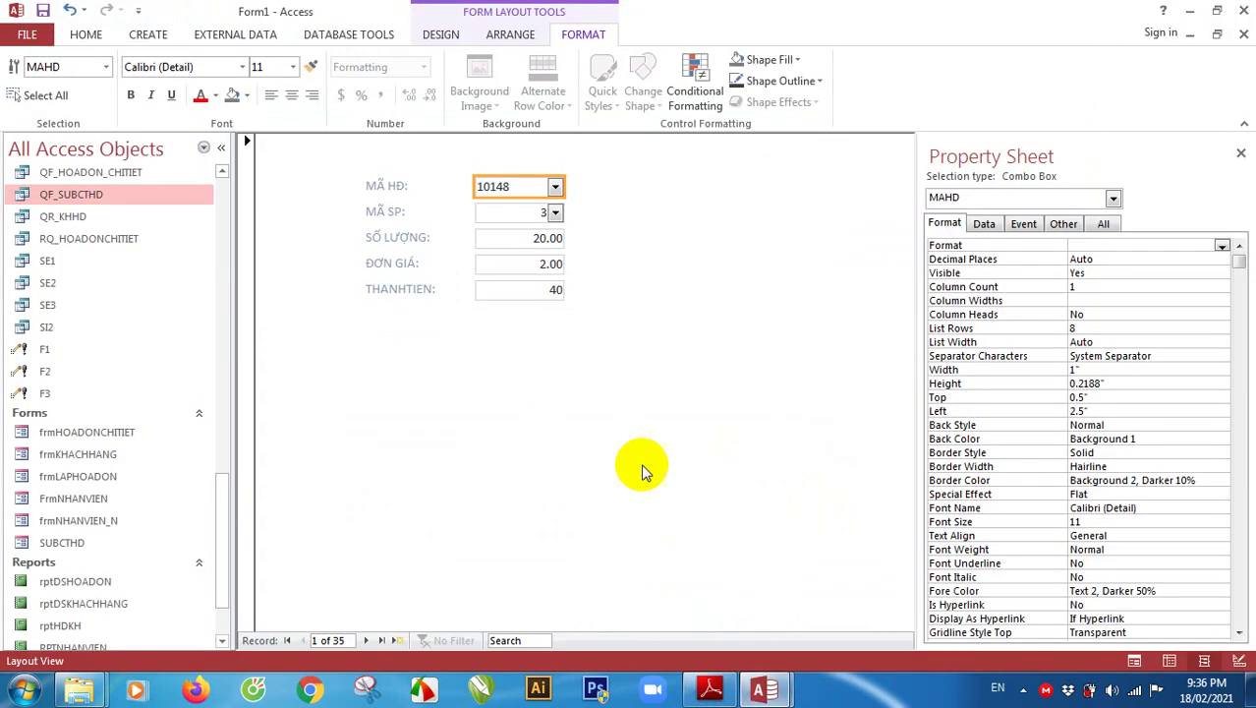
Reopen the form in Design View, add the Form Header/Footer sections and enlarge the footer to about 0.79" high
right_click(718, 215)
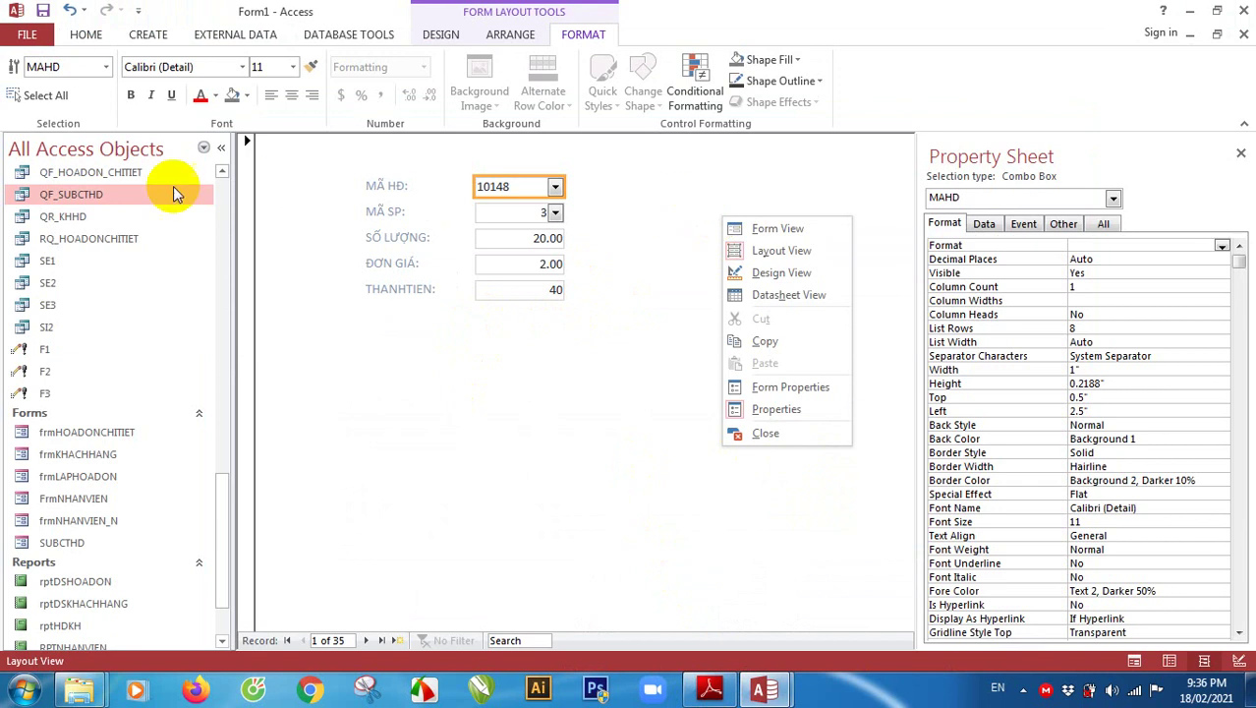
left_click(772, 272)
right_click(696, 280)
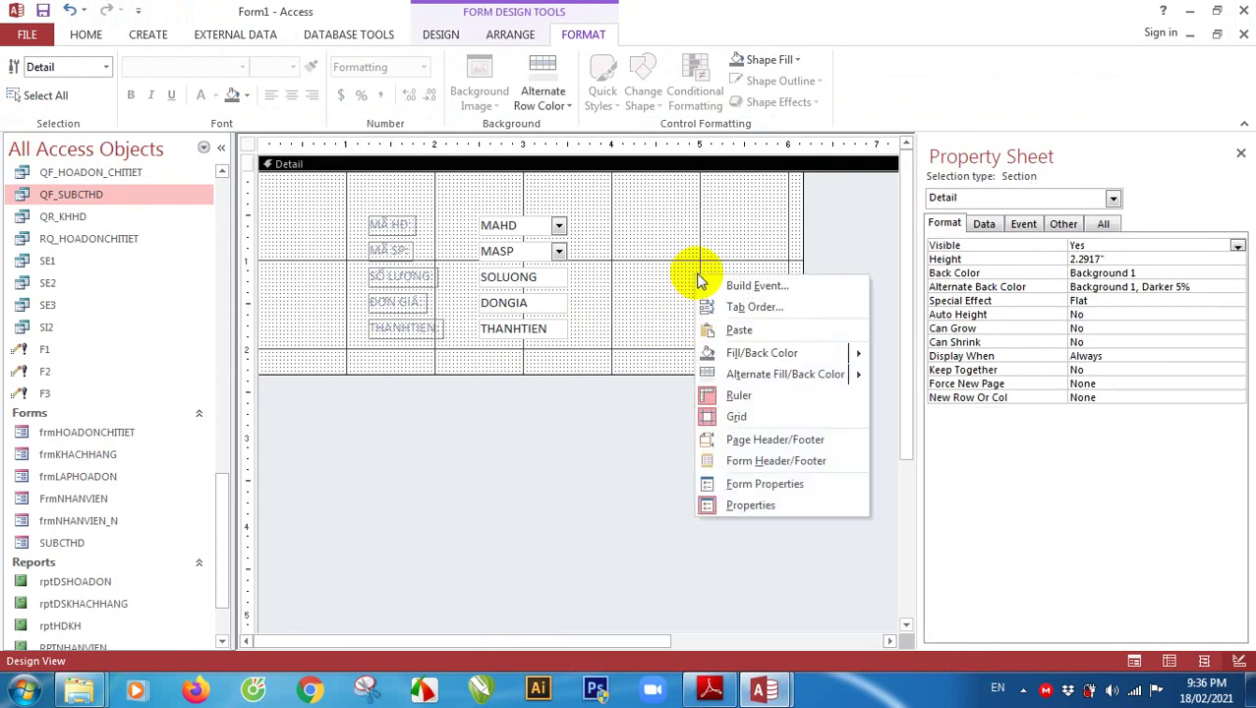
left_click(760, 462)
left_click_drag(583, 409, 580, 467)
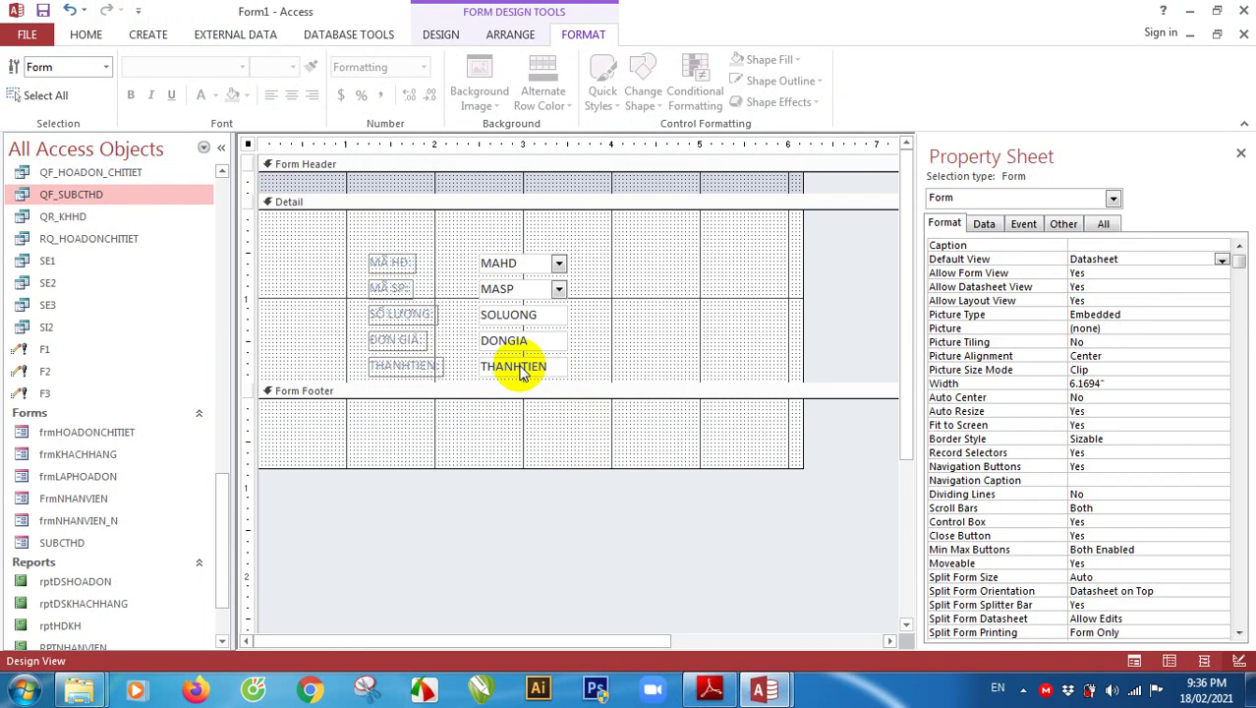
left_click(517, 315)
left_click(515, 340)
left_click(523, 369)
left_click(517, 422)
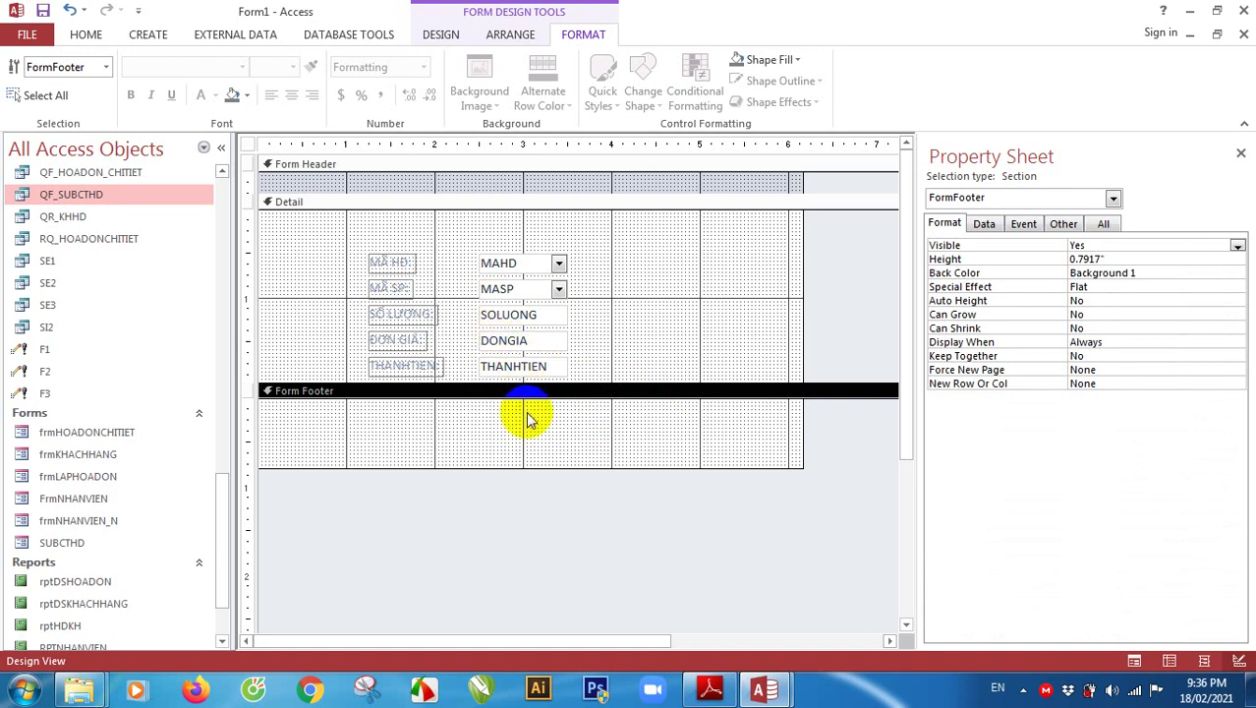
Switch to Adobe Reader to examine the Tổng Tiền box and the buttons of the sample form, and return to Access
left_click(764, 691)
left_click(710, 691)
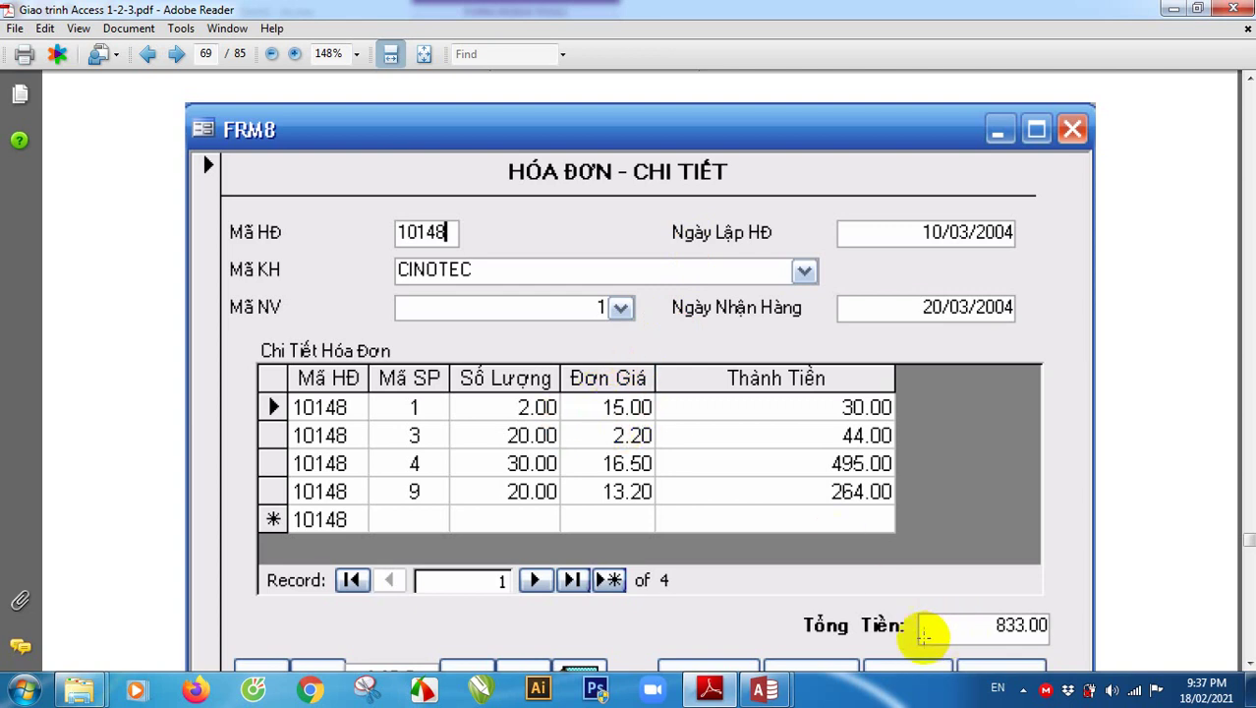
scroll(802, 507, "down", 2)
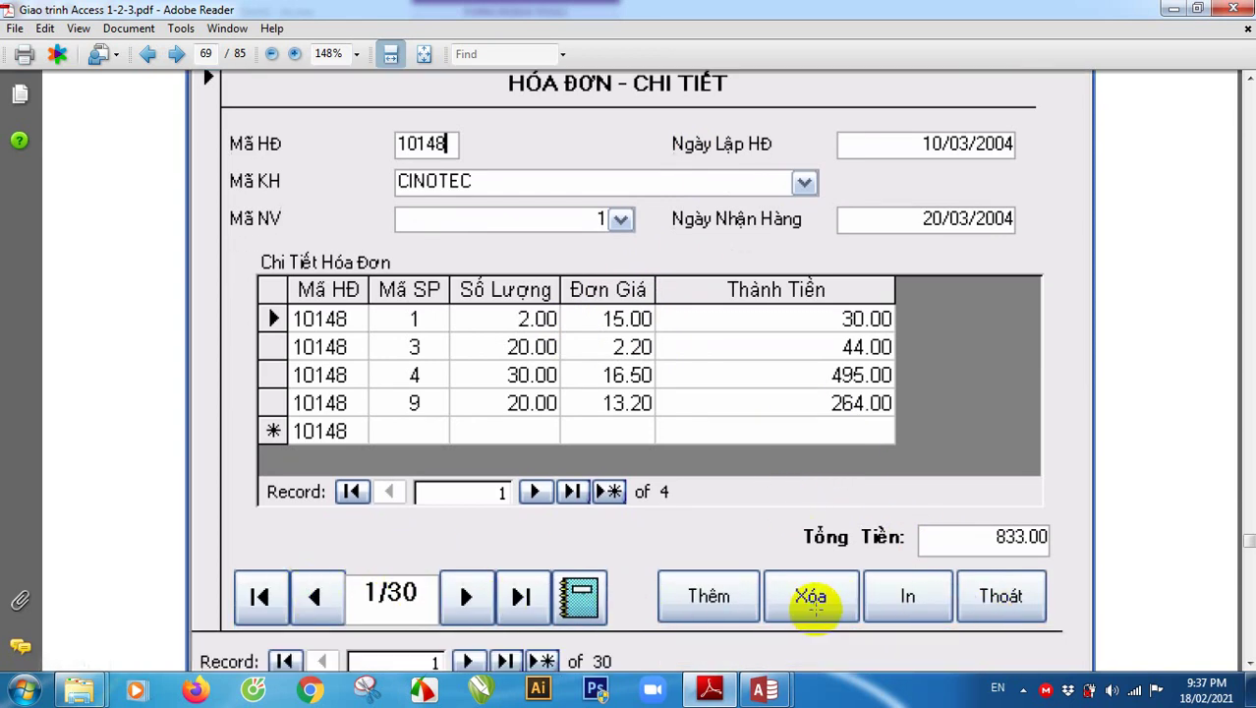
scroll(824, 576, "up", 2)
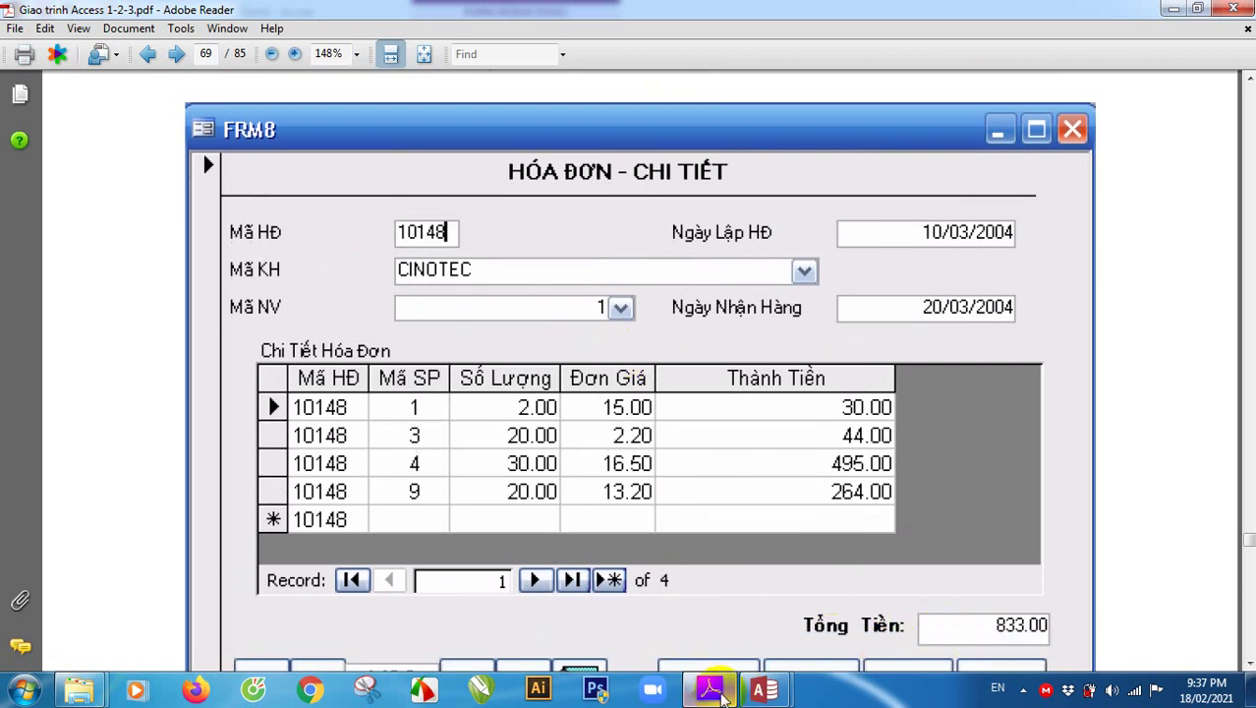
mouse_move(758, 692)
left_click(704, 594)
Draw a text box about 1.21" wide in the Form Footer below the THANHTIEN field and reduce its height
left_click(407, 430)
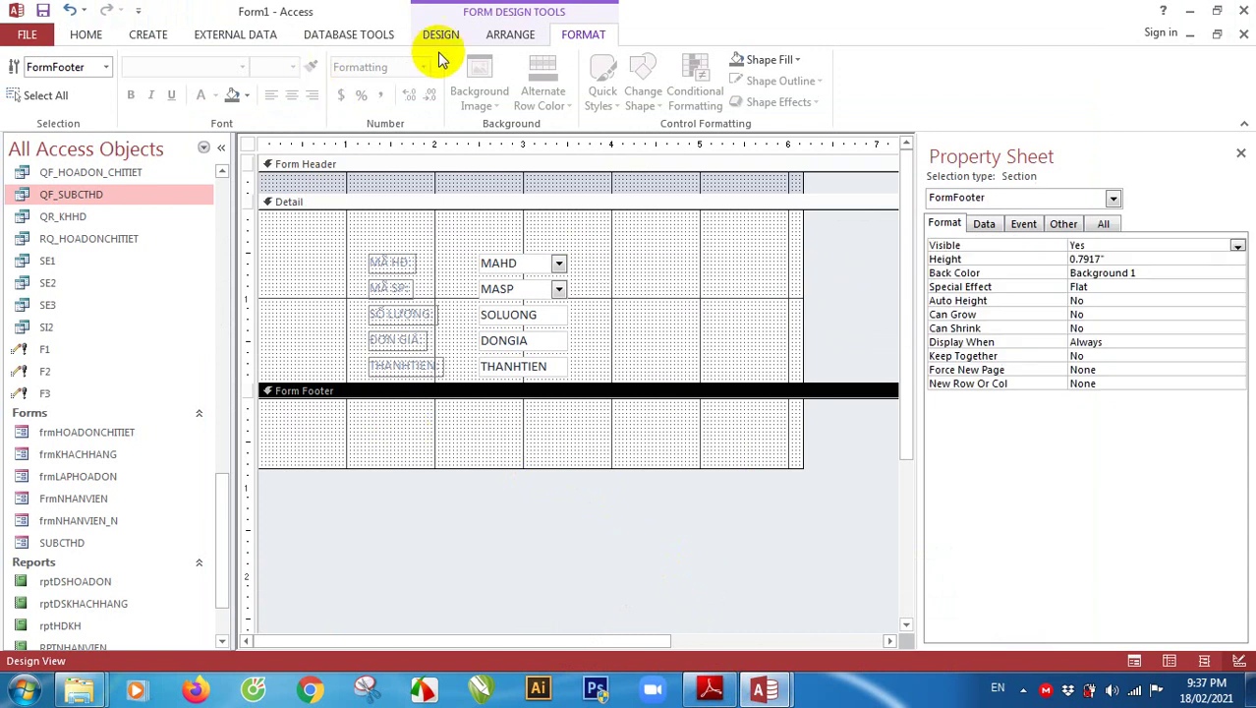
left_click(148, 32)
left_click(442, 35)
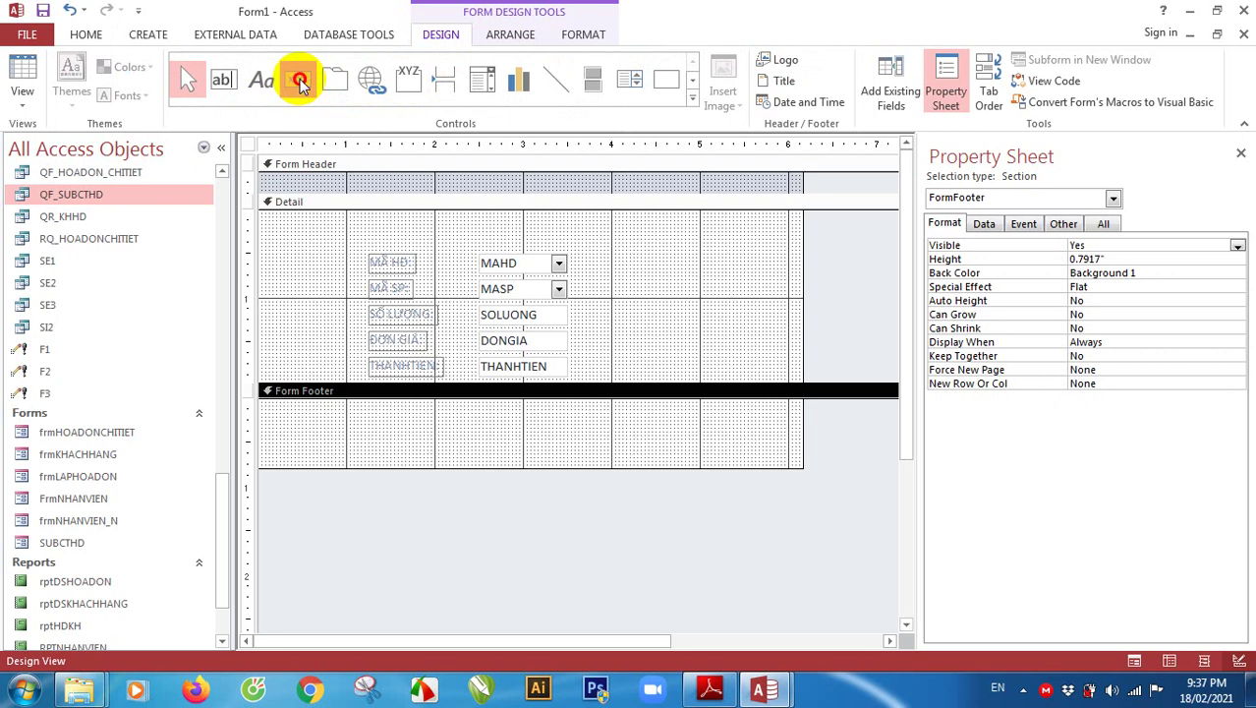
left_click(301, 82)
left_click(261, 81)
left_click(224, 83)
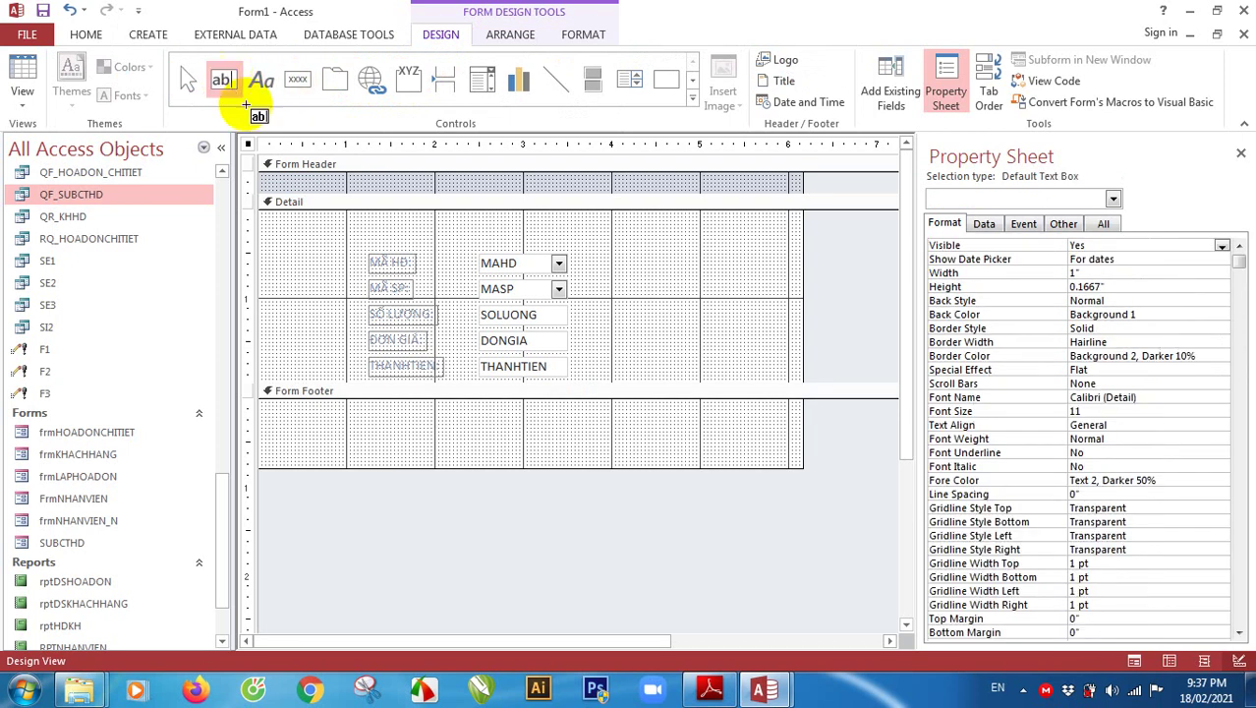
left_click_drag(482, 401, 587, 437)
left_click(641, 430)
left_click(554, 423)
left_click_drag(530, 440, 533, 420)
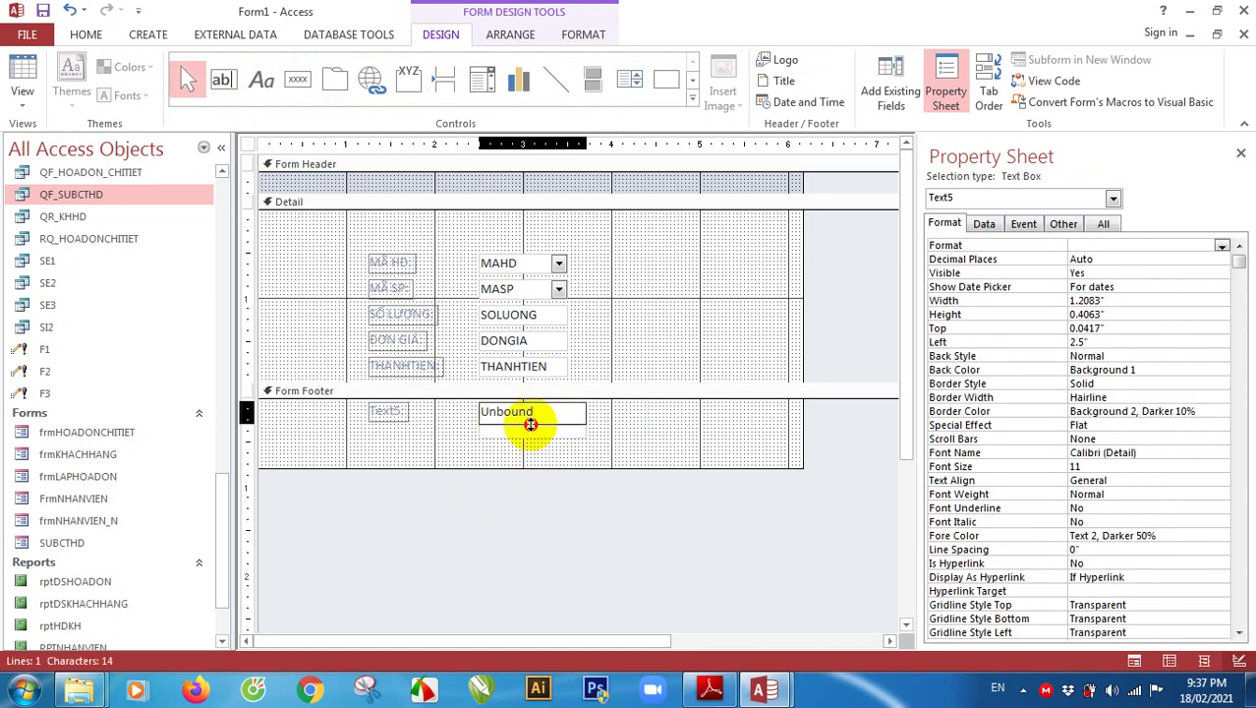
Name the Form Footer text box txtTONGTIEN and set its Control Source to =Sum([THANHTIEN])
left_click(1104, 225)
left_click_drag(1114, 251, 1010, 253)
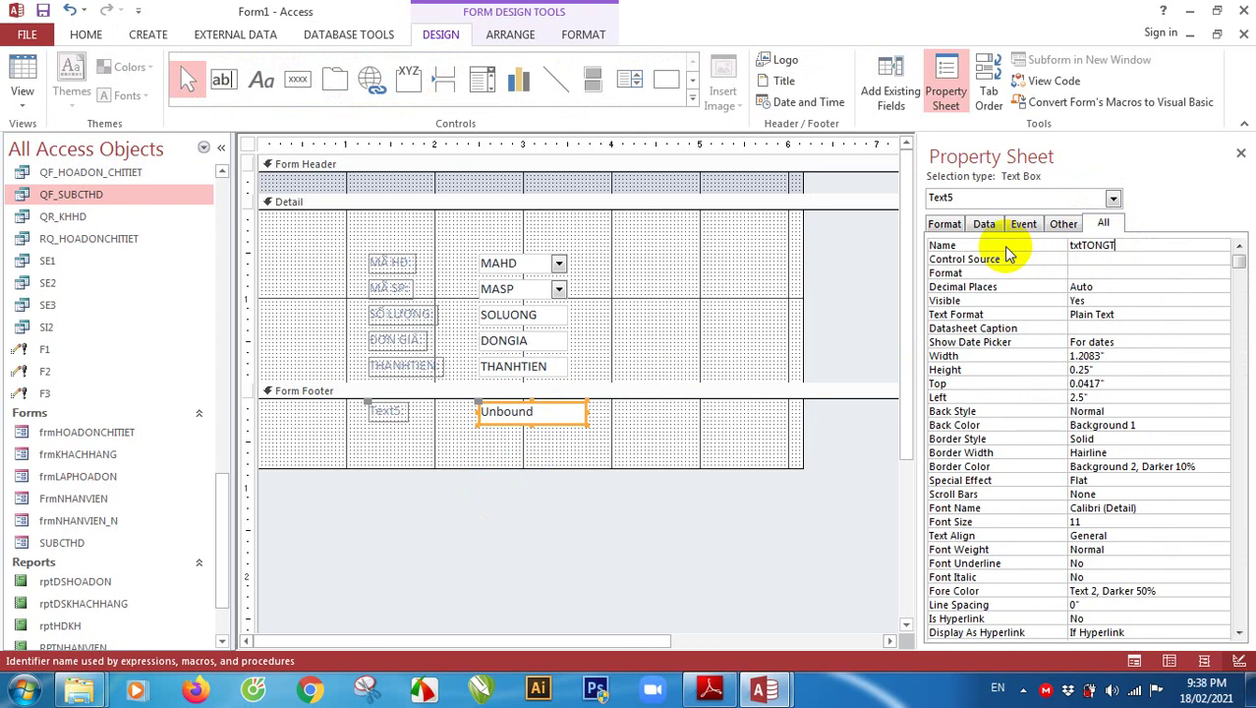
key("Return")
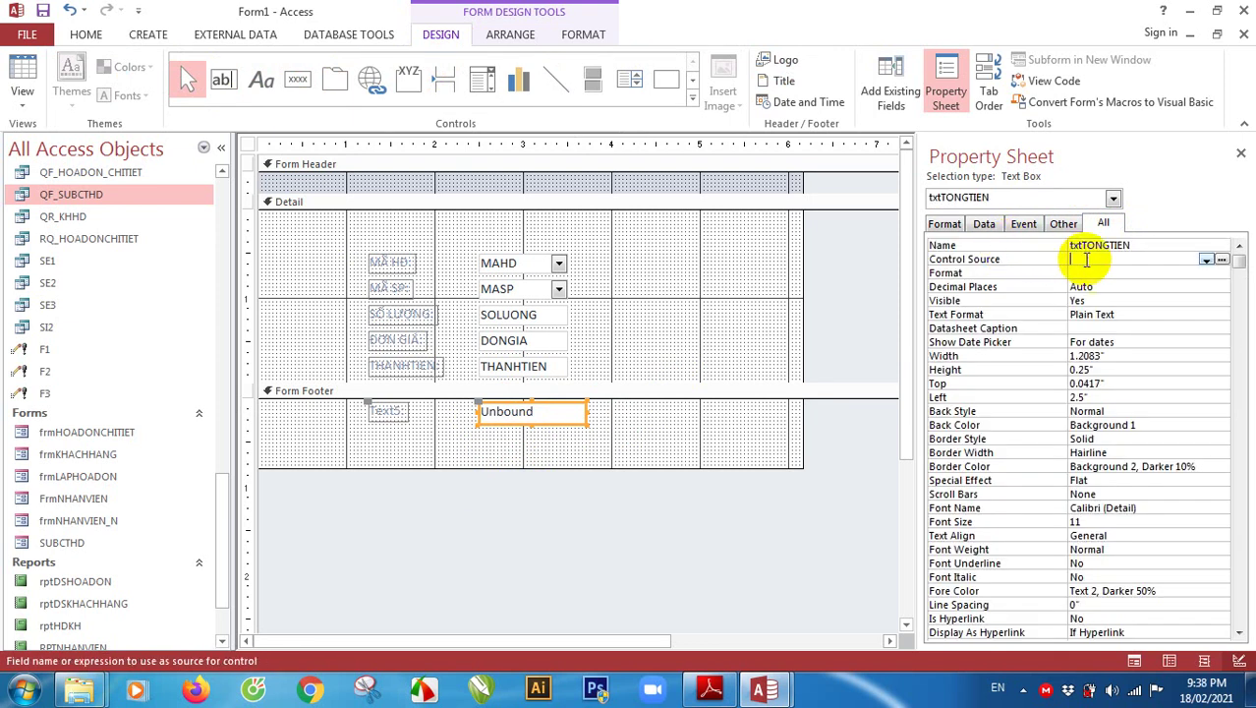
type("=su")
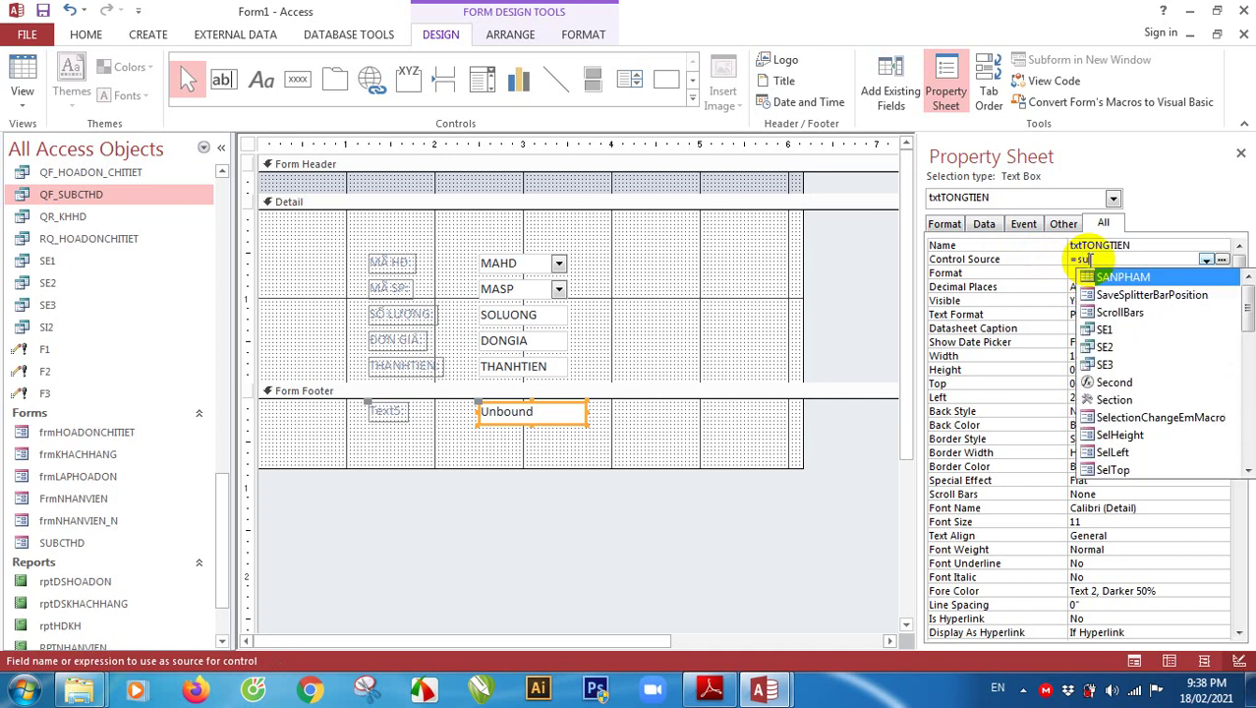
type("m")
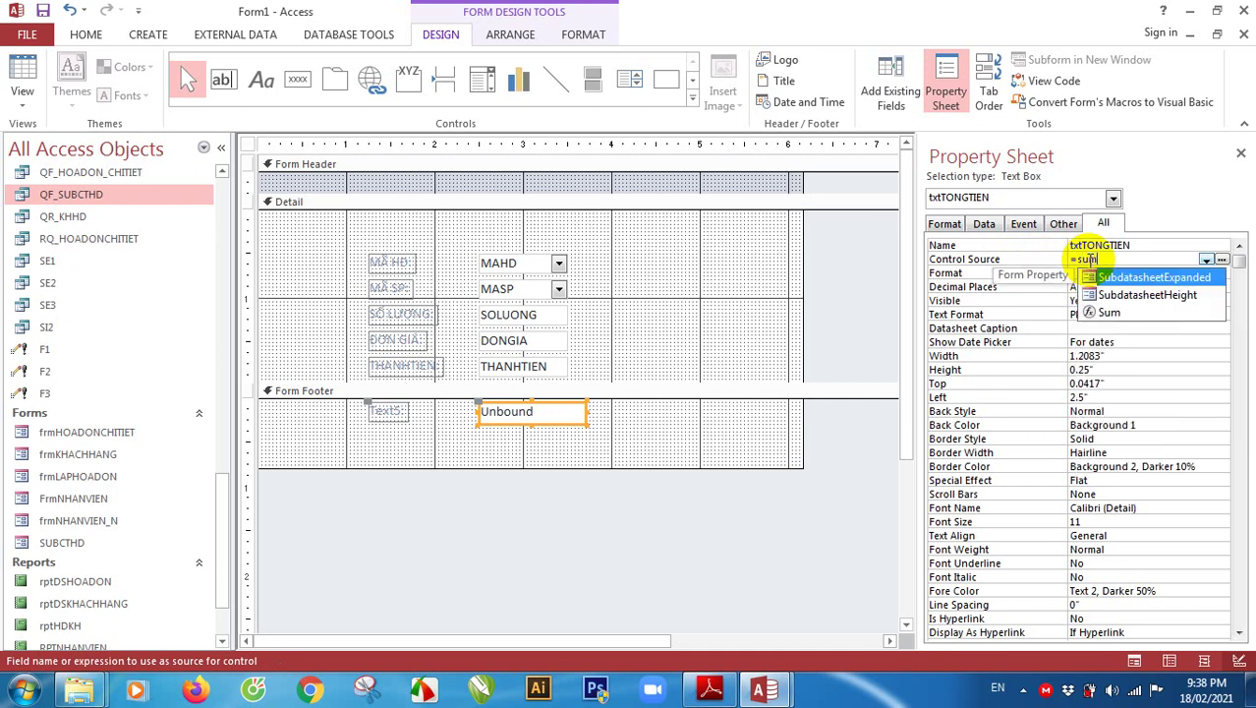
type("(T")
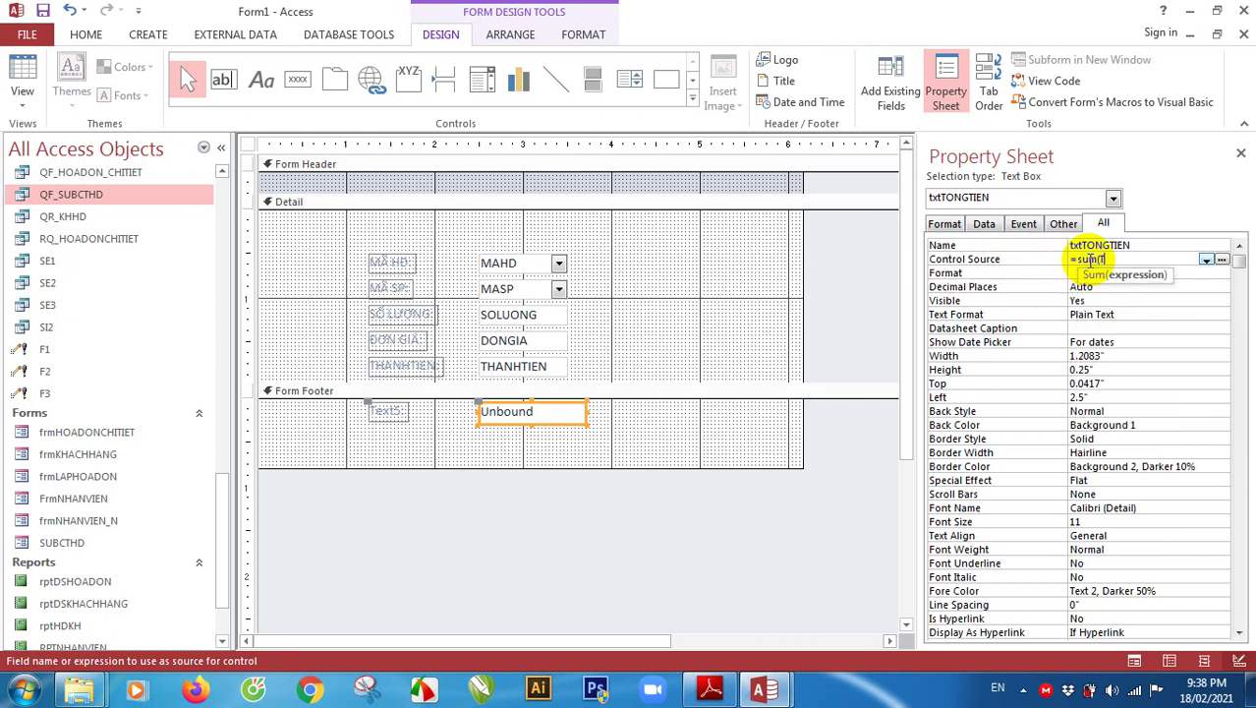
type("HANHTIEN")
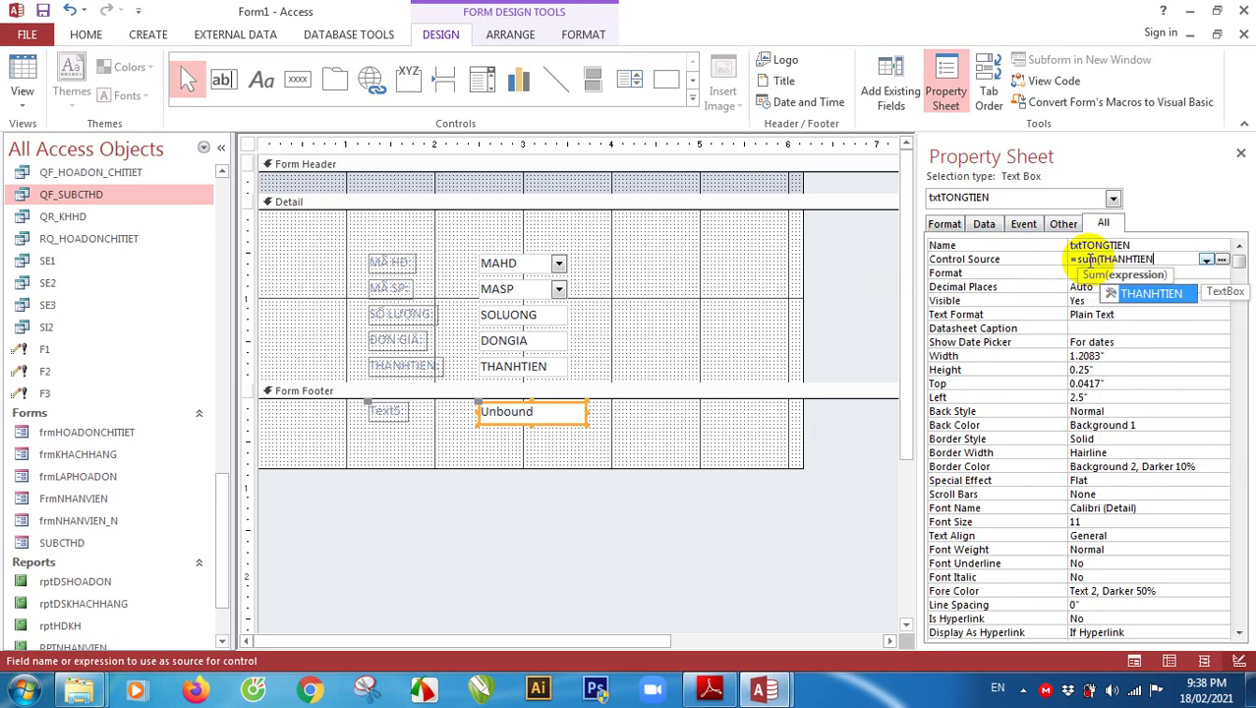
type(")")
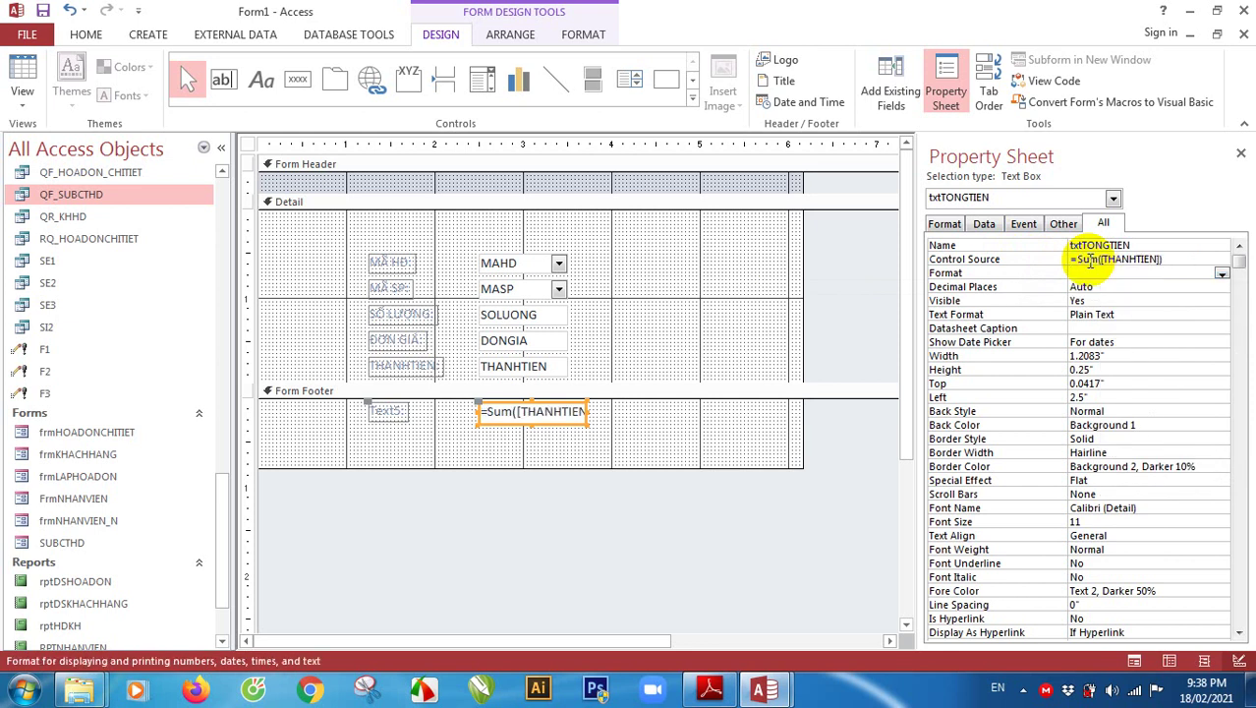
left_click(685, 344)
left_click(560, 419)
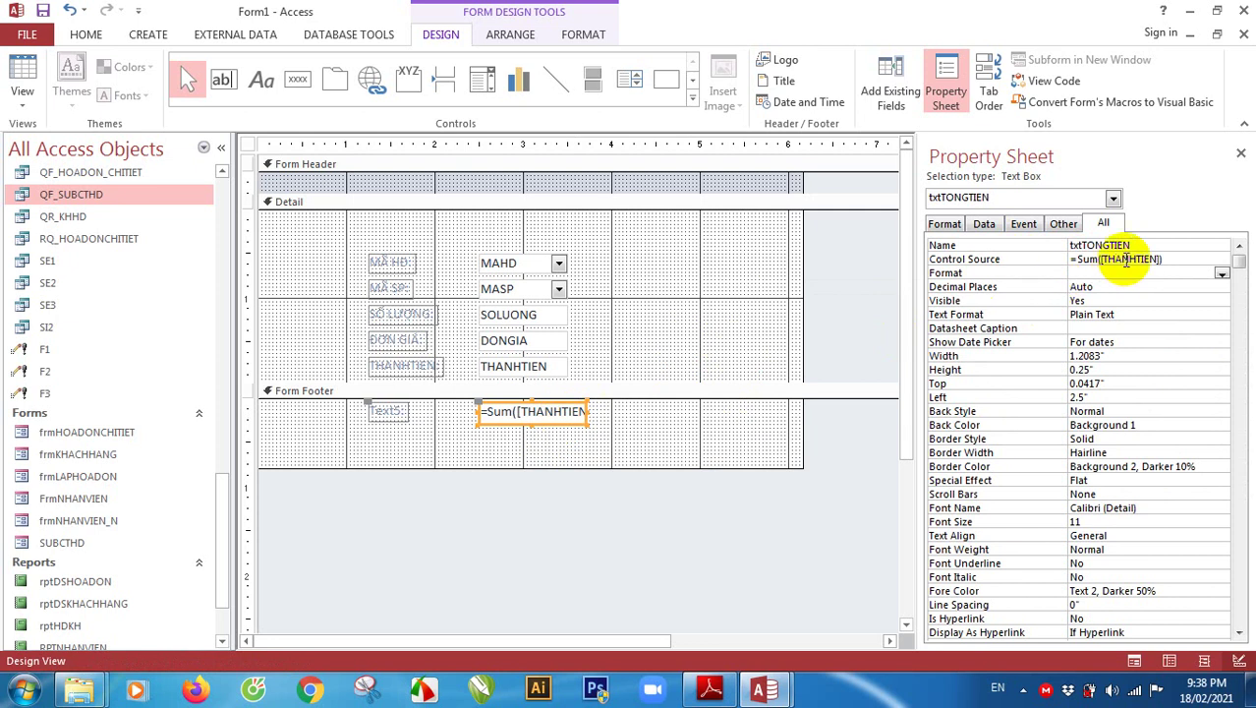
Check the form in Datasheet View and return to Design View
left_click(21, 79)
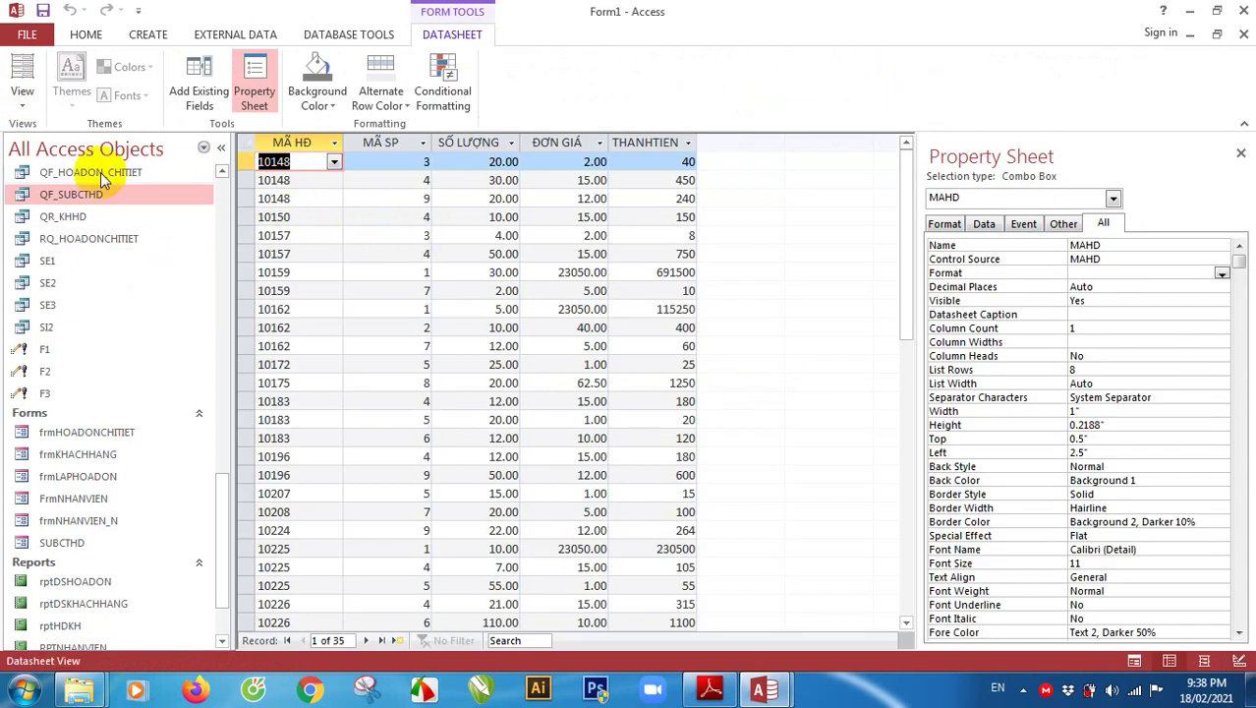
left_click(31, 109)
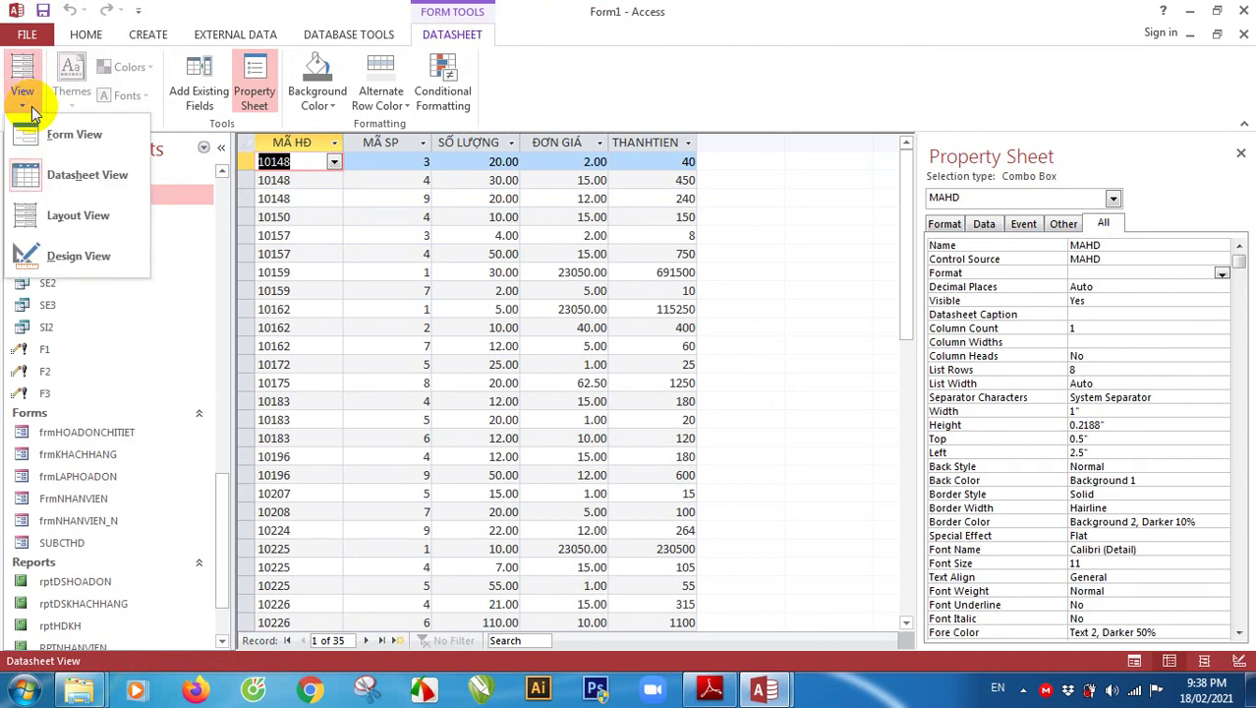
left_click(57, 257)
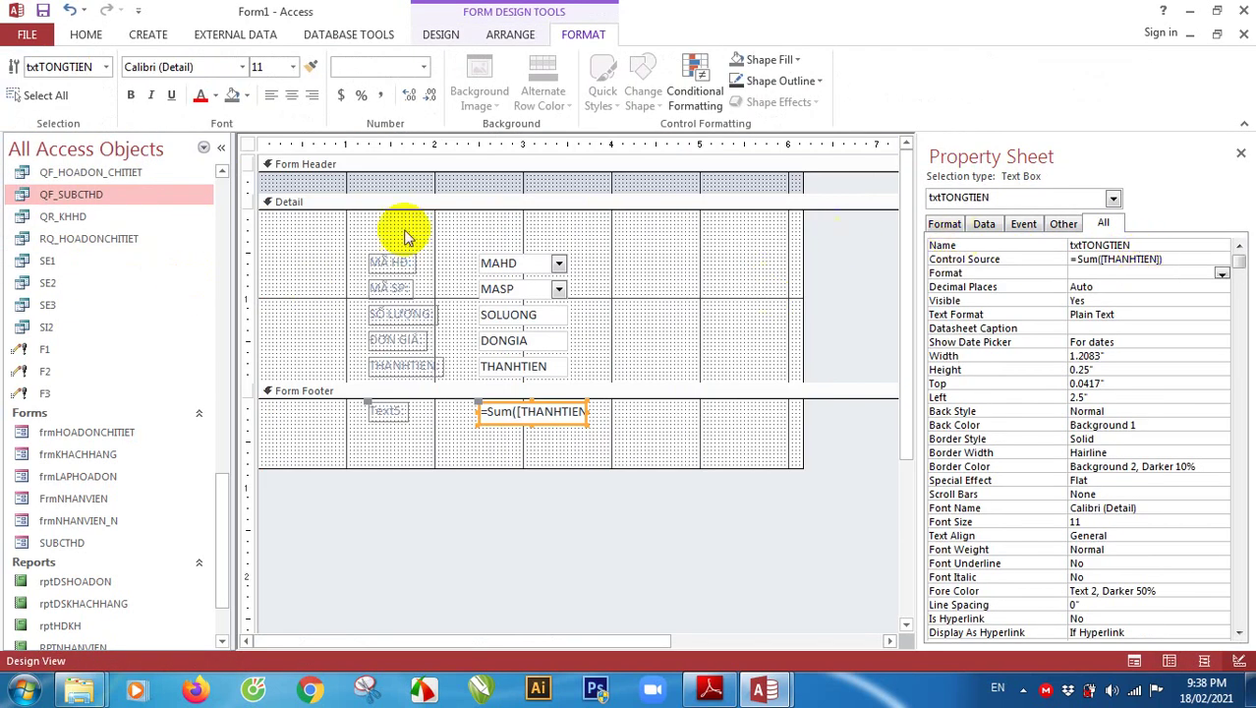
Set the form's Default View to Single Form, check the footer total in Form View and return to Design View
left_click(247, 145)
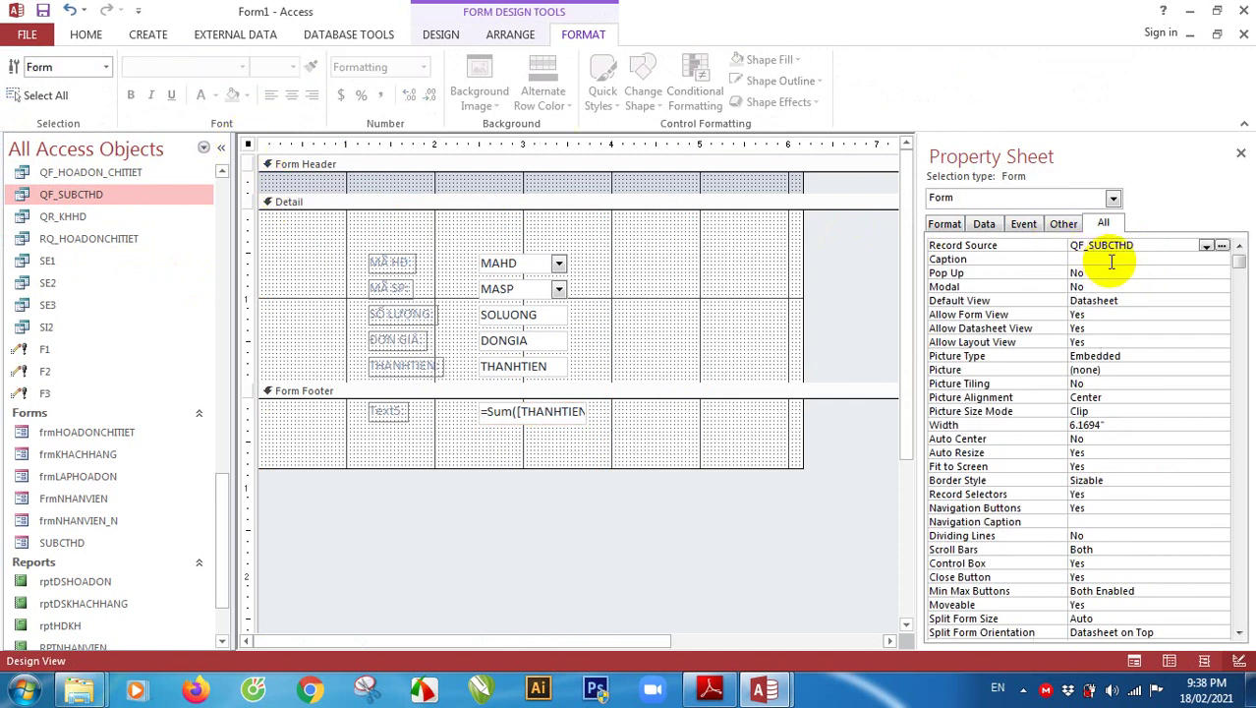
left_click(934, 225)
left_click(1146, 259)
left_click(1222, 260)
left_click(1175, 272)
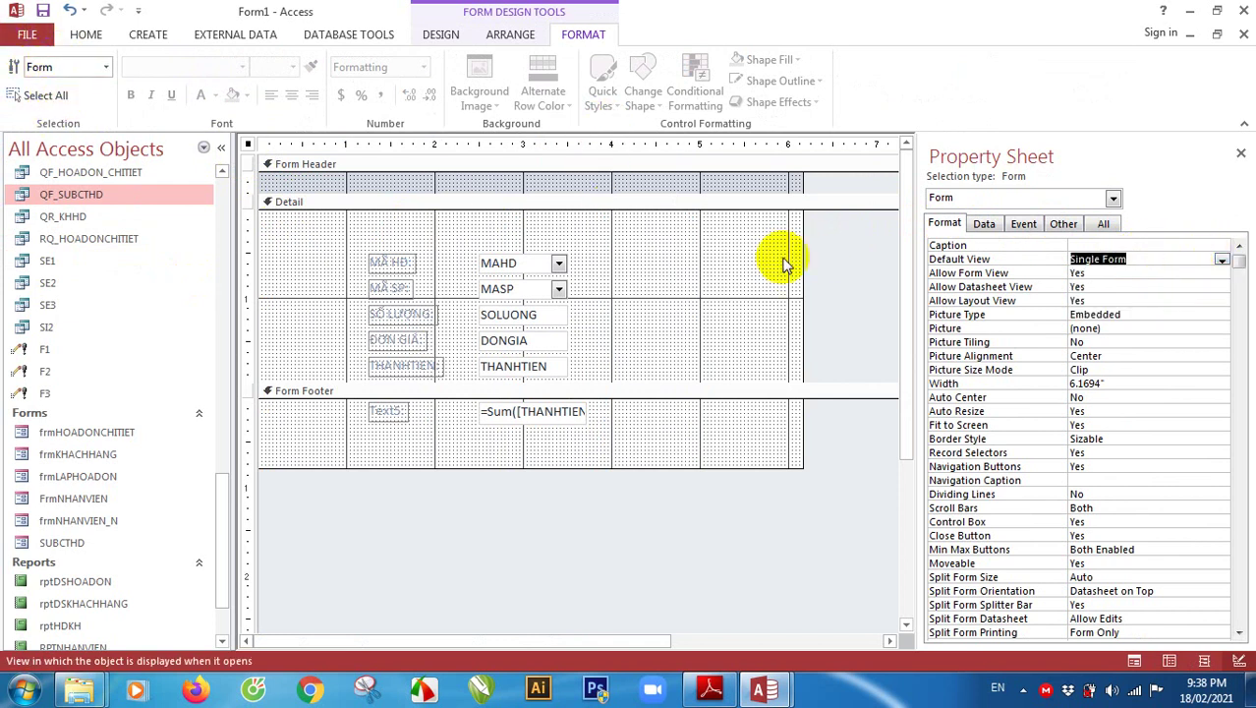
left_click(740, 266)
left_click(438, 37)
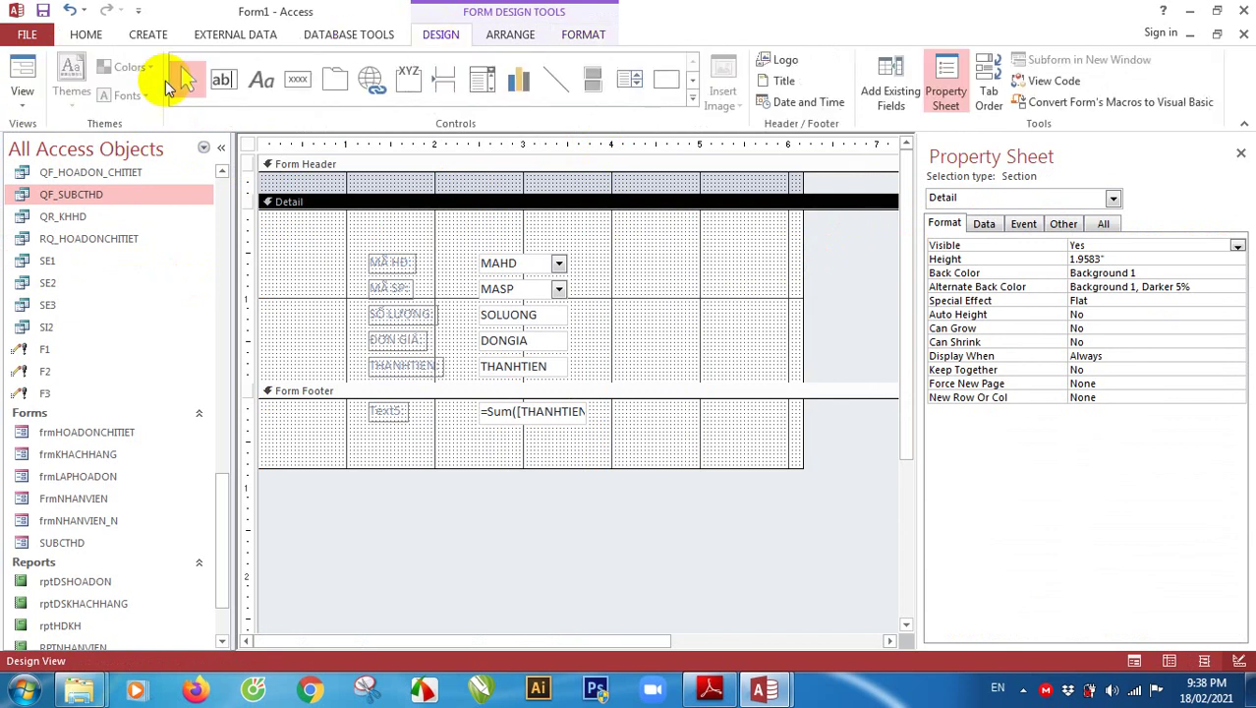
left_click(21, 75)
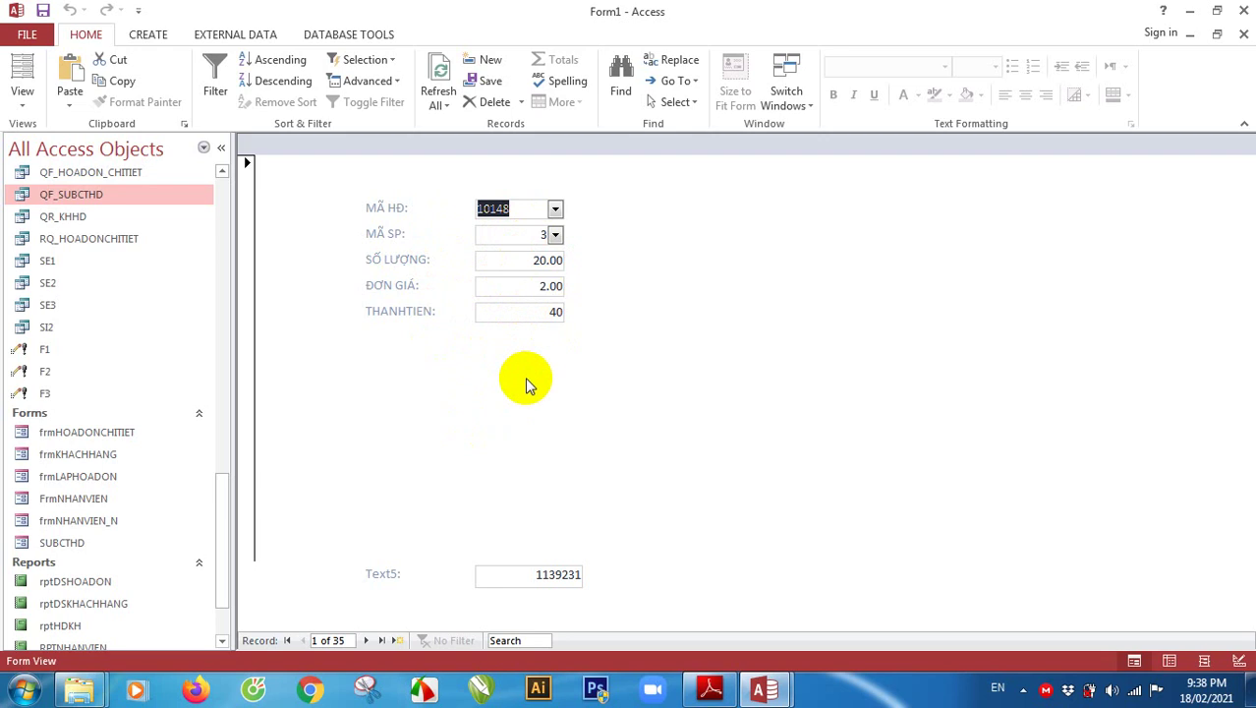
left_click(21, 103)
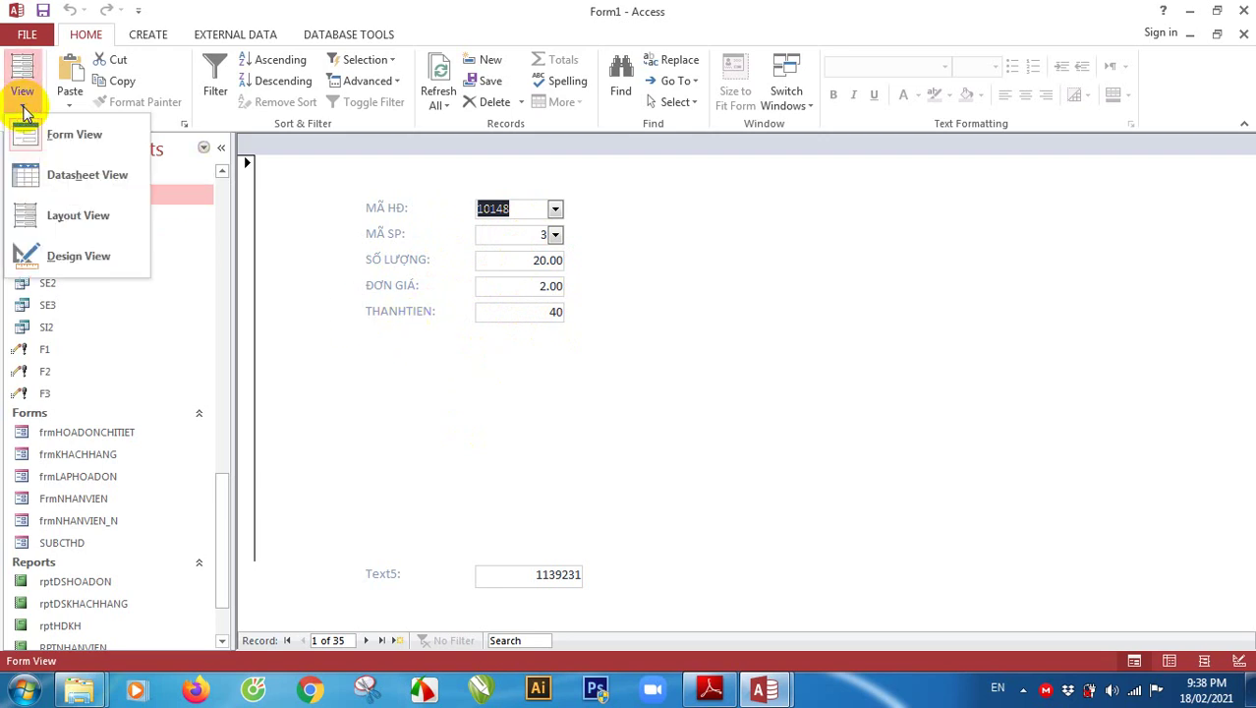
left_click(76, 259)
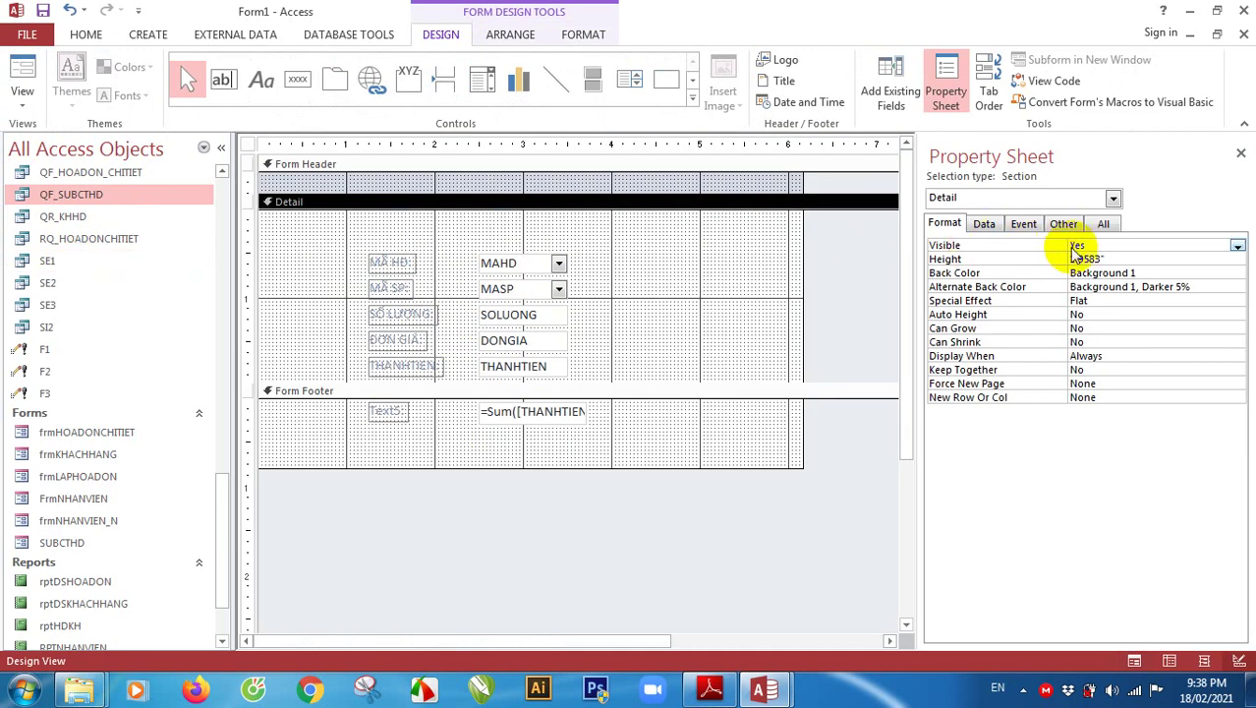
Set the form's Default View back to Datasheet, check it in Datasheet View and return to Design View
left_click(1113, 197)
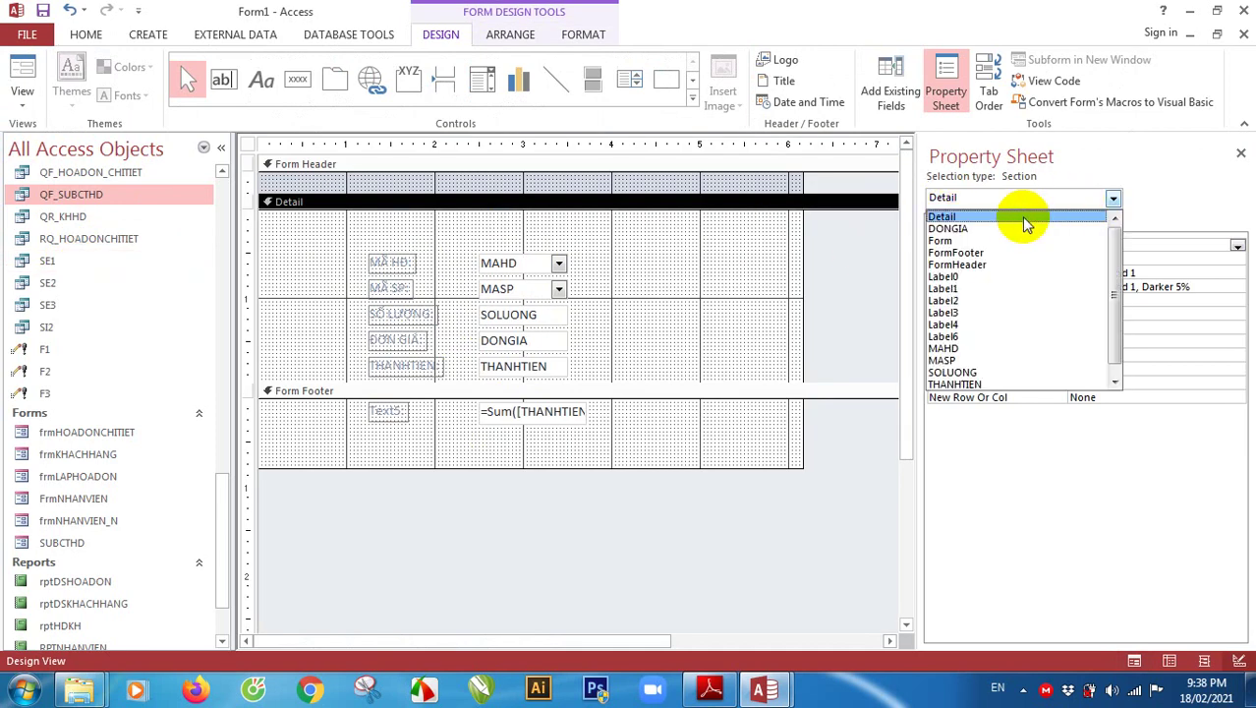
left_click(1006, 241)
left_click(1201, 261)
left_click(1219, 260)
left_click(1148, 295)
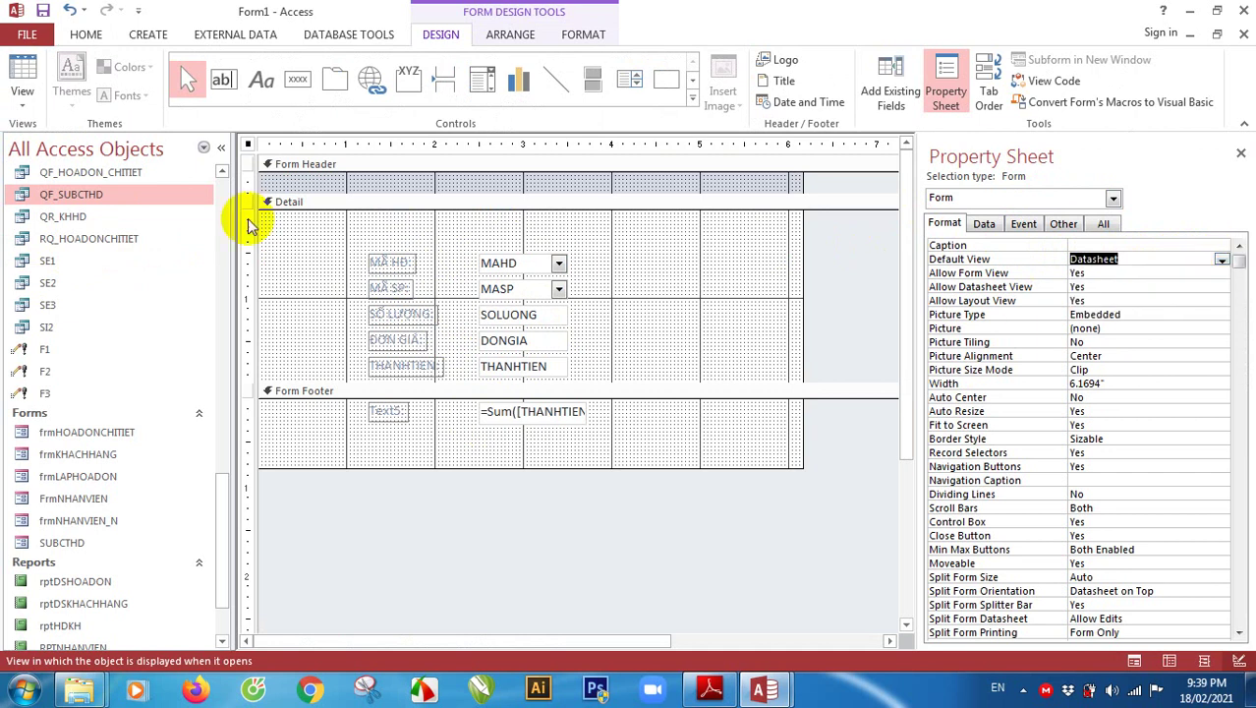
left_click(18, 70)
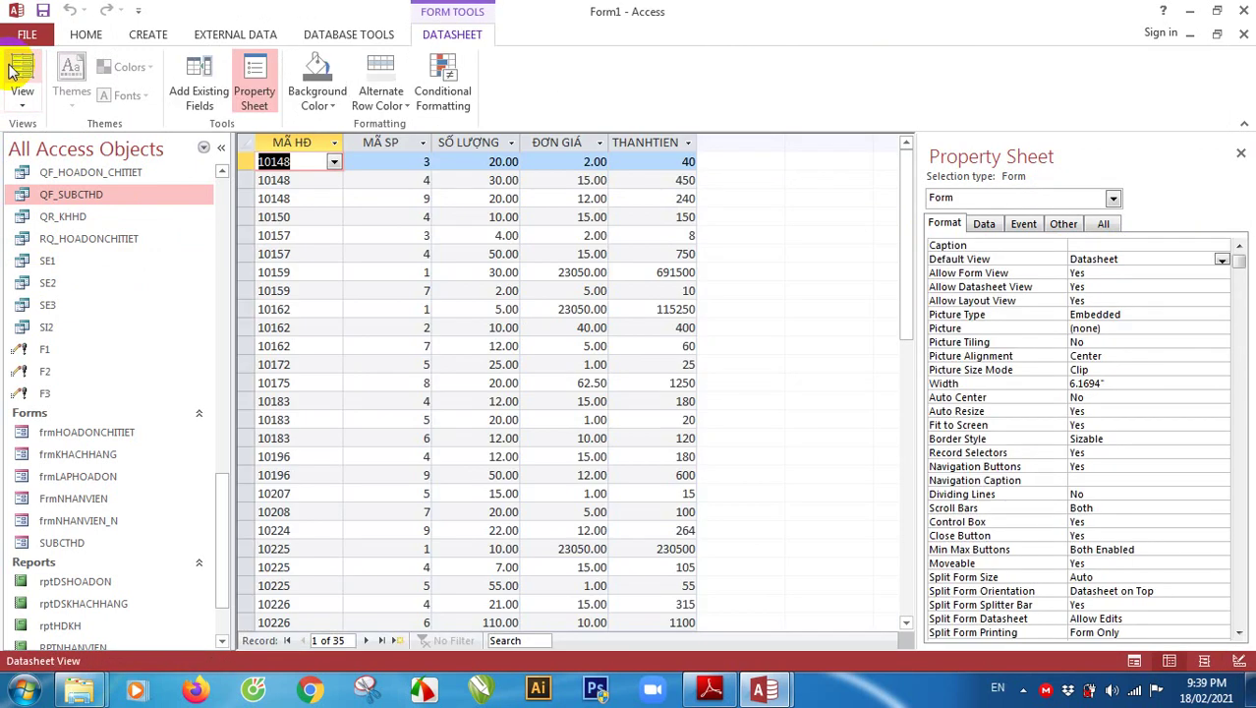
left_click(18, 108)
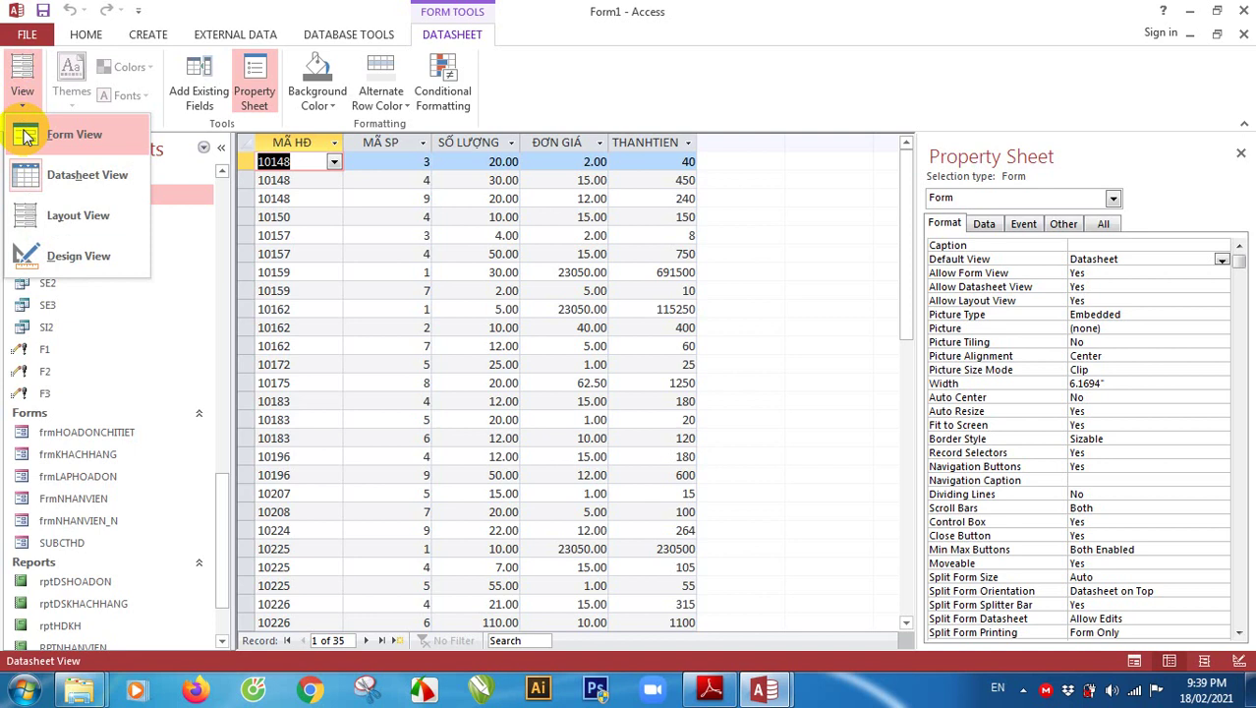
left_click(88, 255)
Examine the Control Source and Name properties of the total text box in the Form Footer
left_click(543, 417)
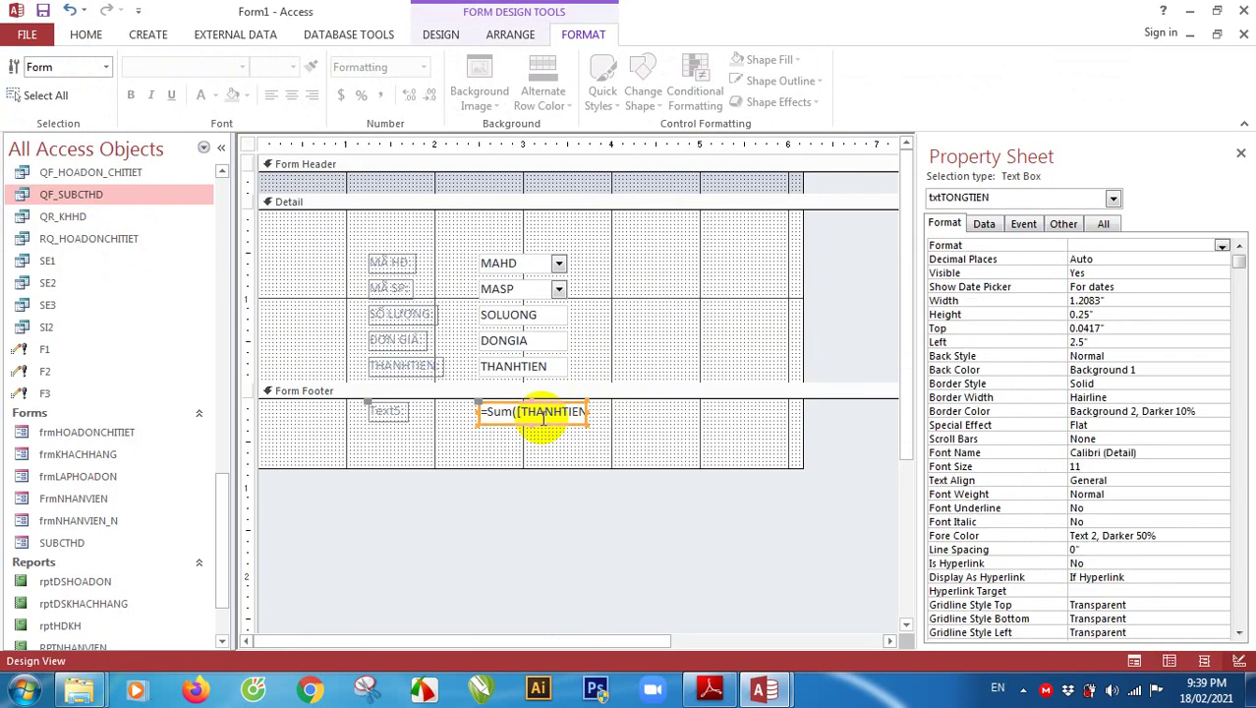
left_click(984, 224)
left_click(1163, 246)
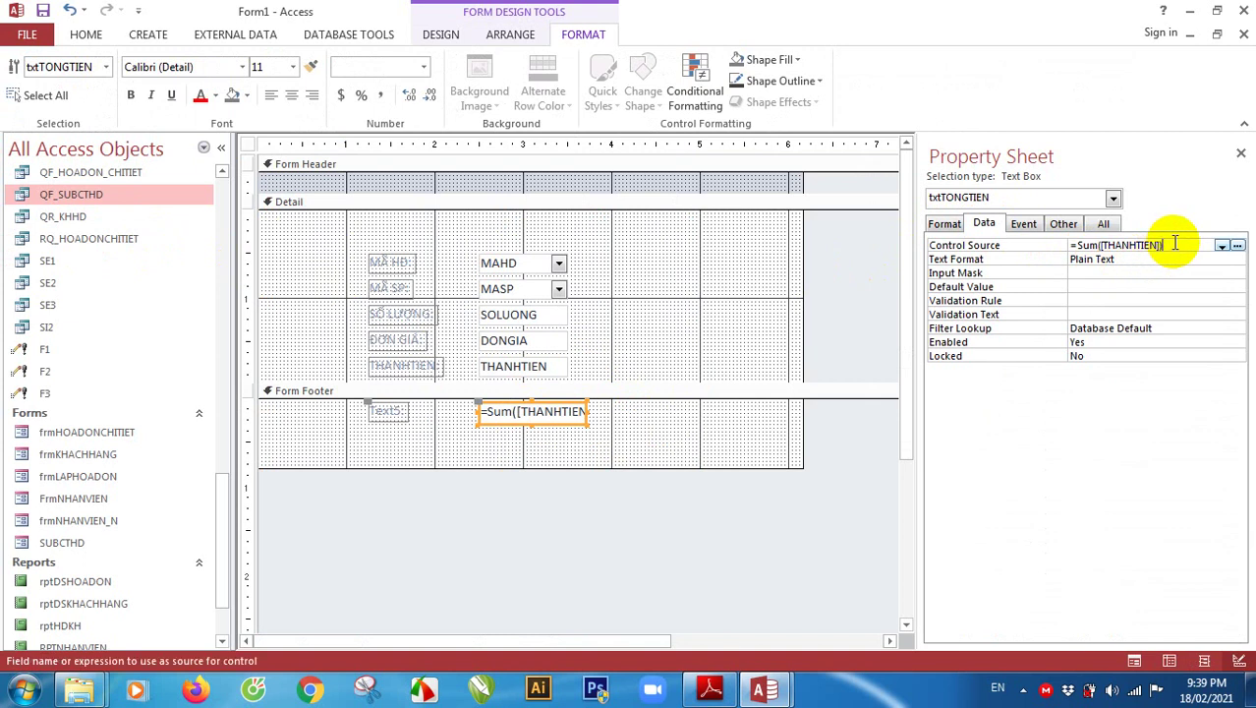
left_click(1104, 223)
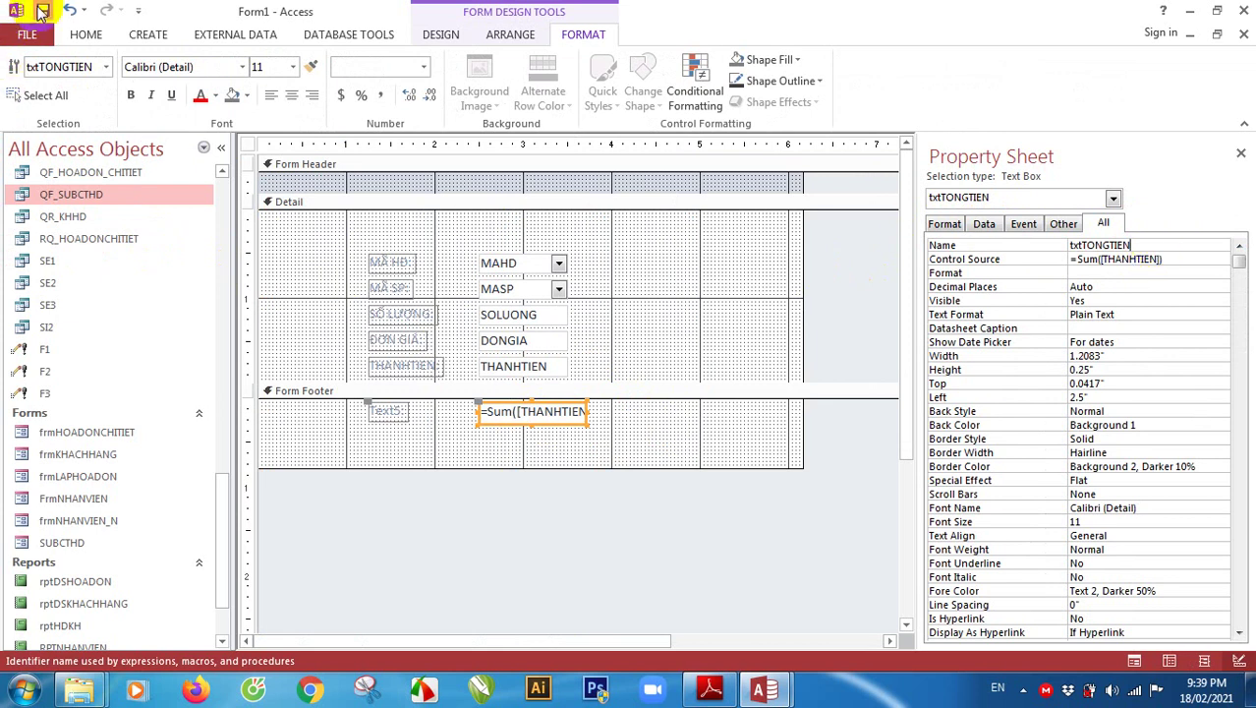
Save the form as subCHITIETHD and close it
left_click(39, 11)
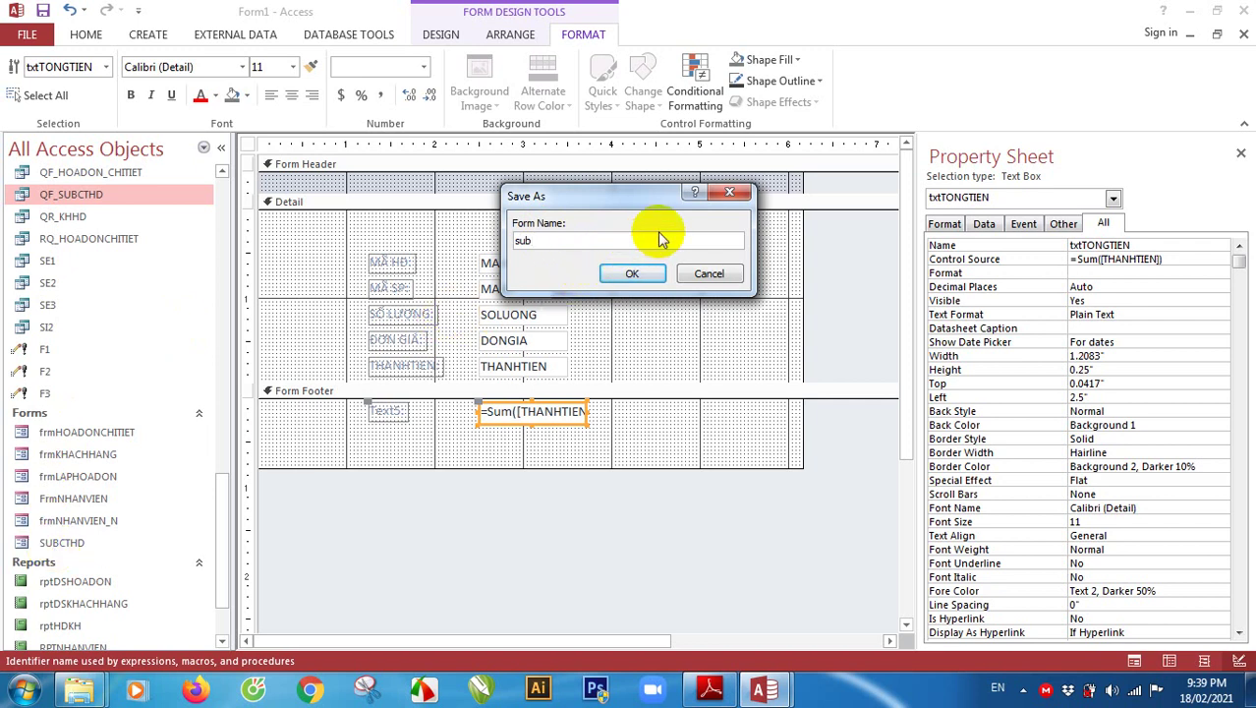
type("CHITIETHD")
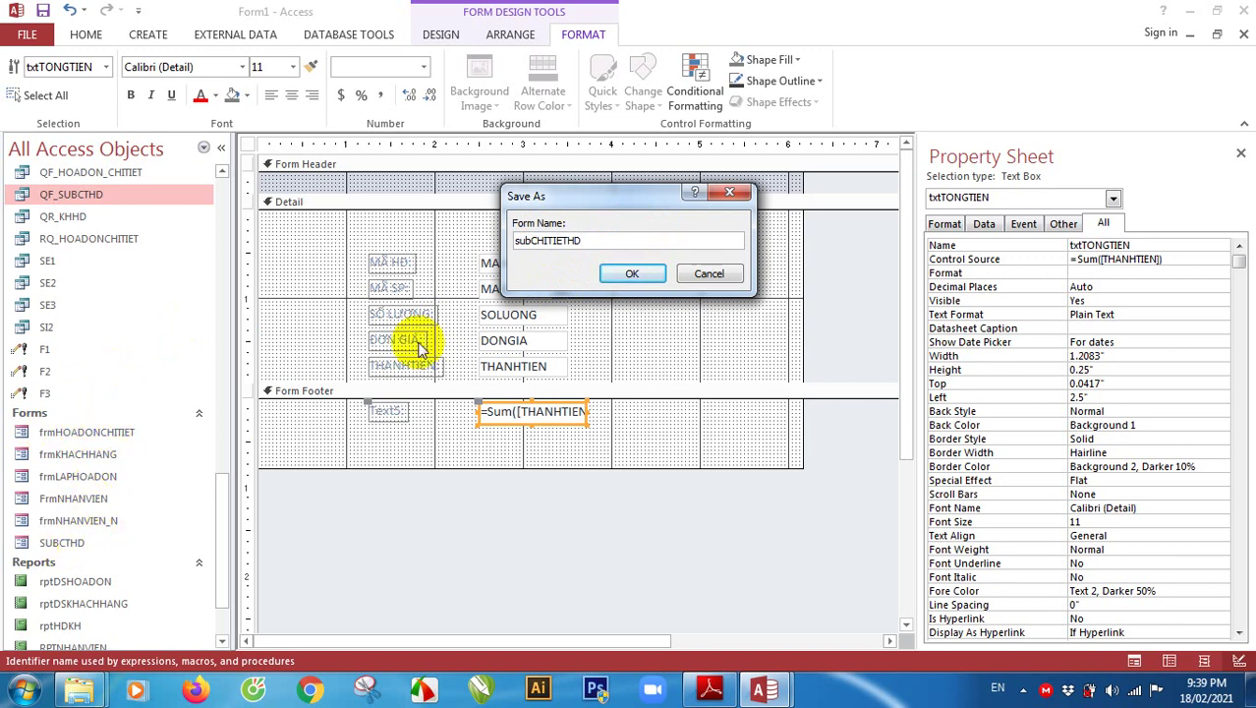
left_click(631, 275)
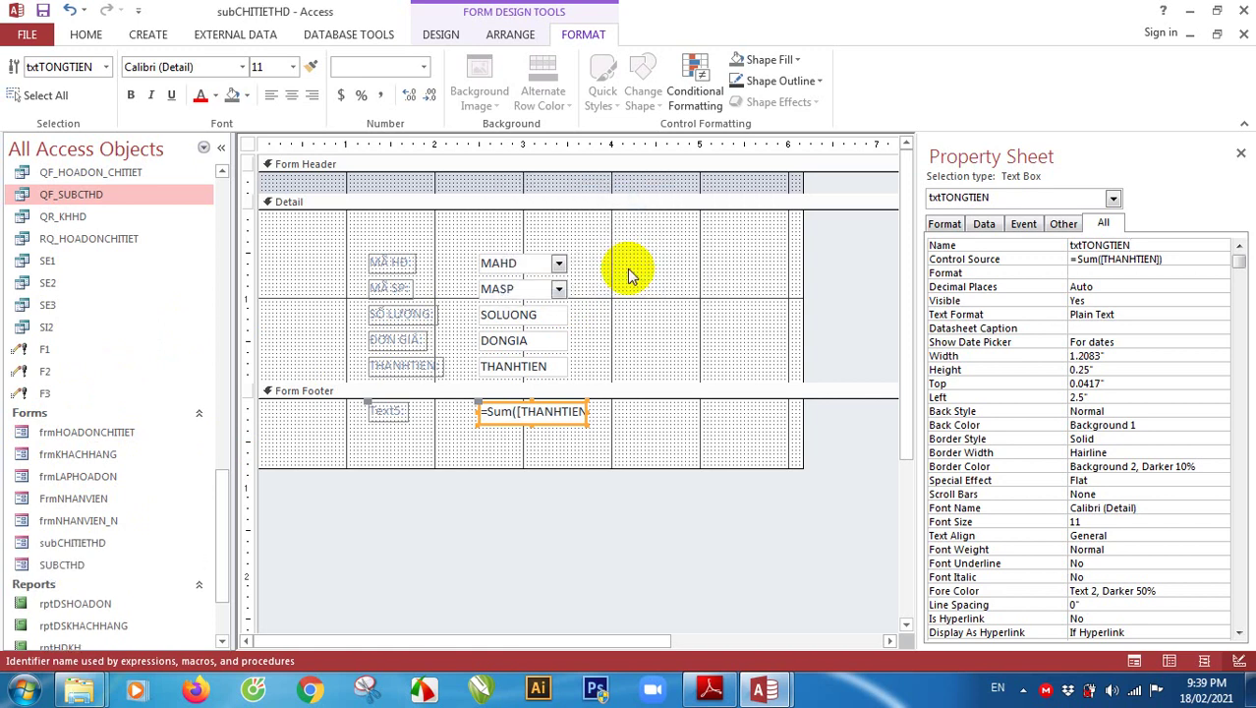
left_click(1243, 35)
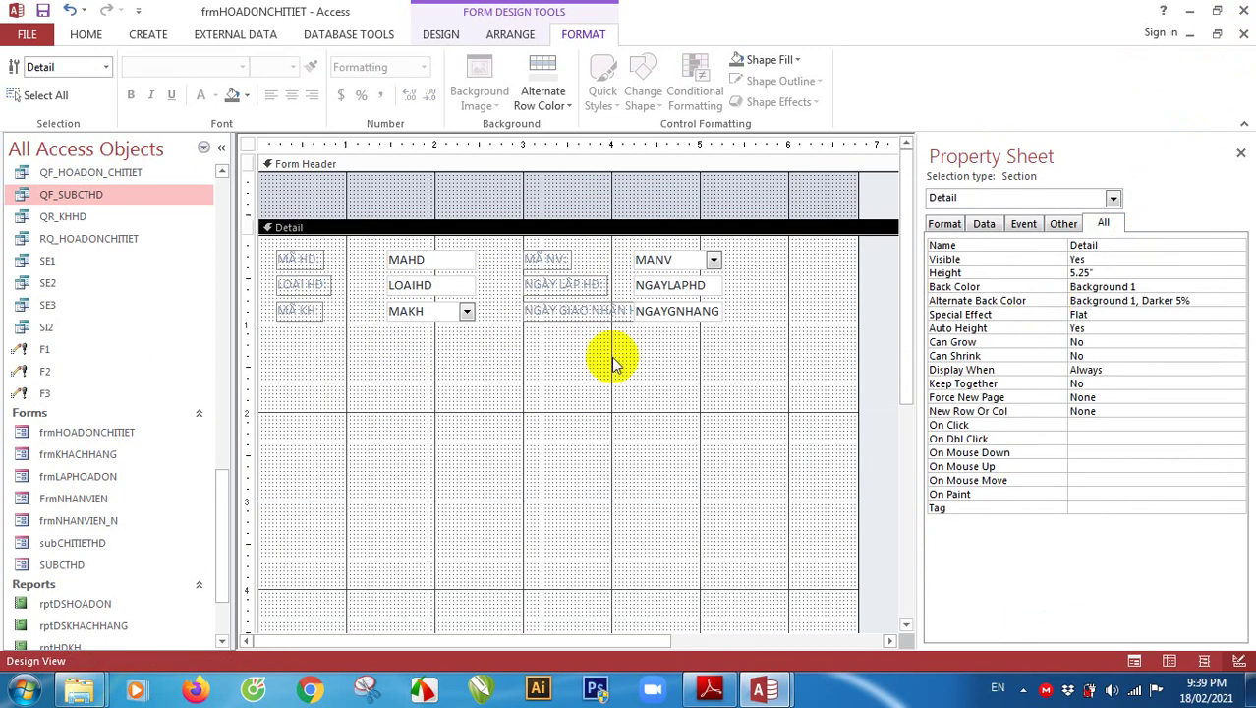
Insert the subCHITIETHD form as a subform in the Detail section of frmHOADONCHITIET, below the existing fields
left_click(453, 381)
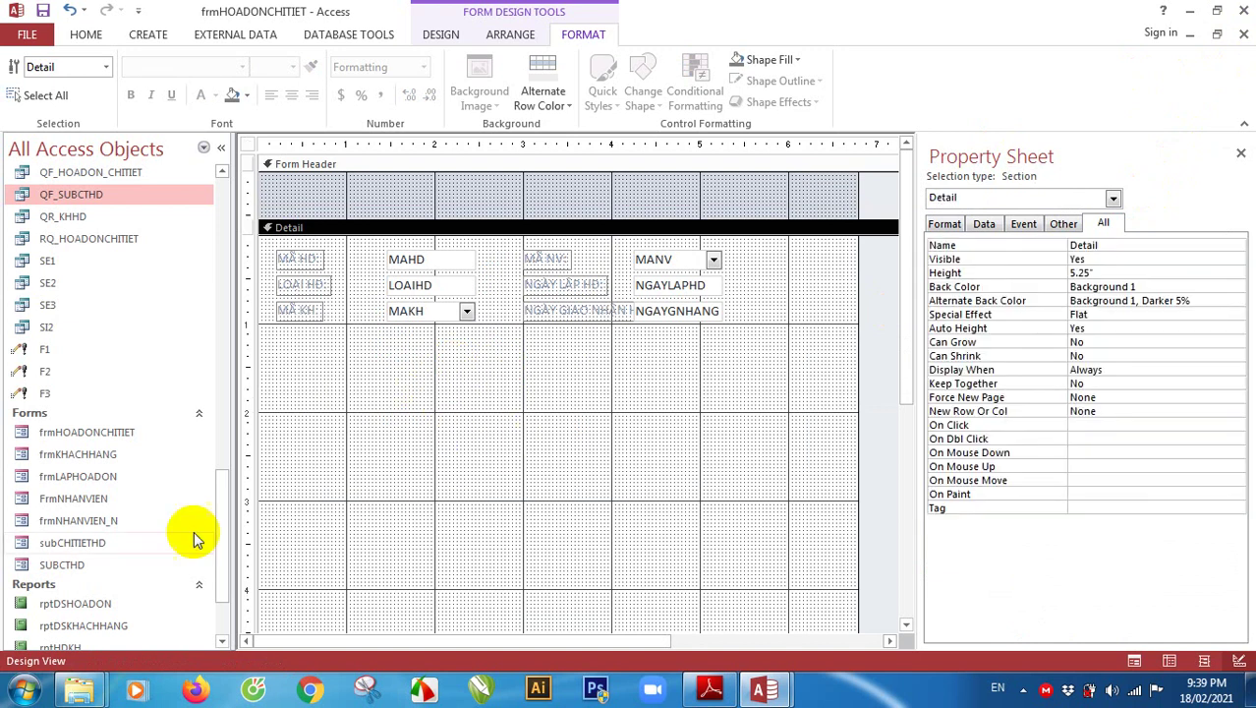
left_click(51, 547)
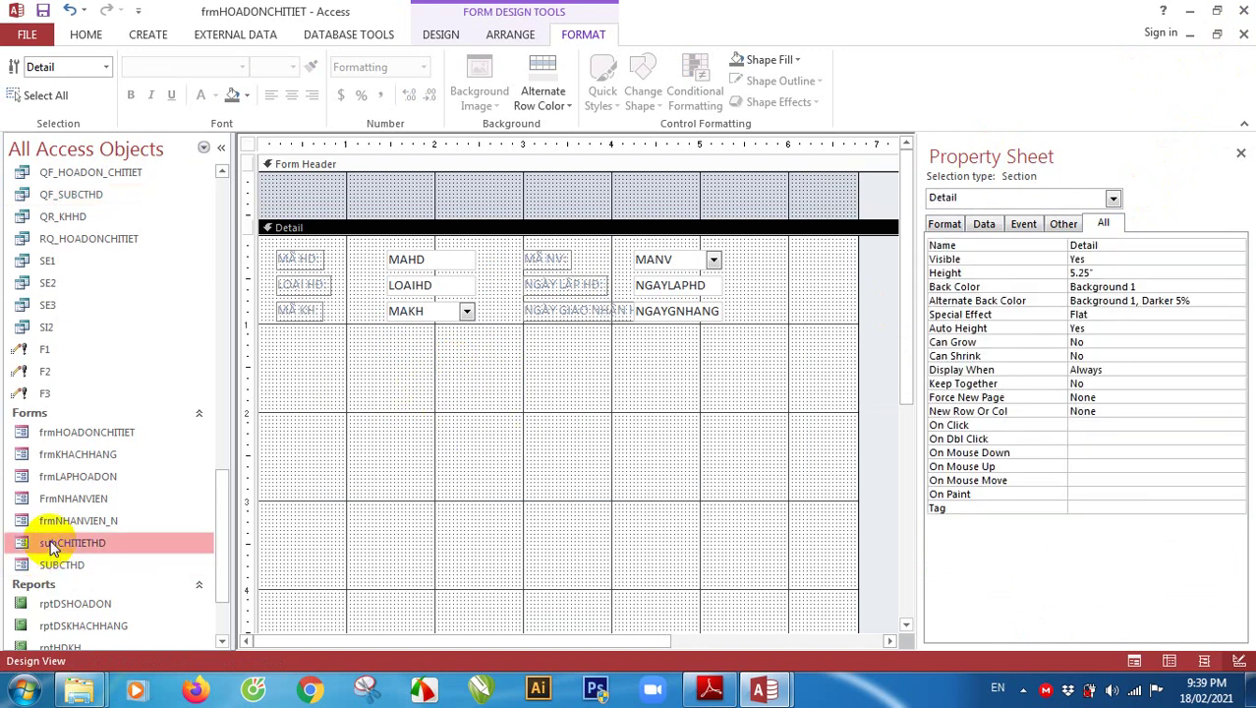
left_click_drag(23, 550, 351, 343)
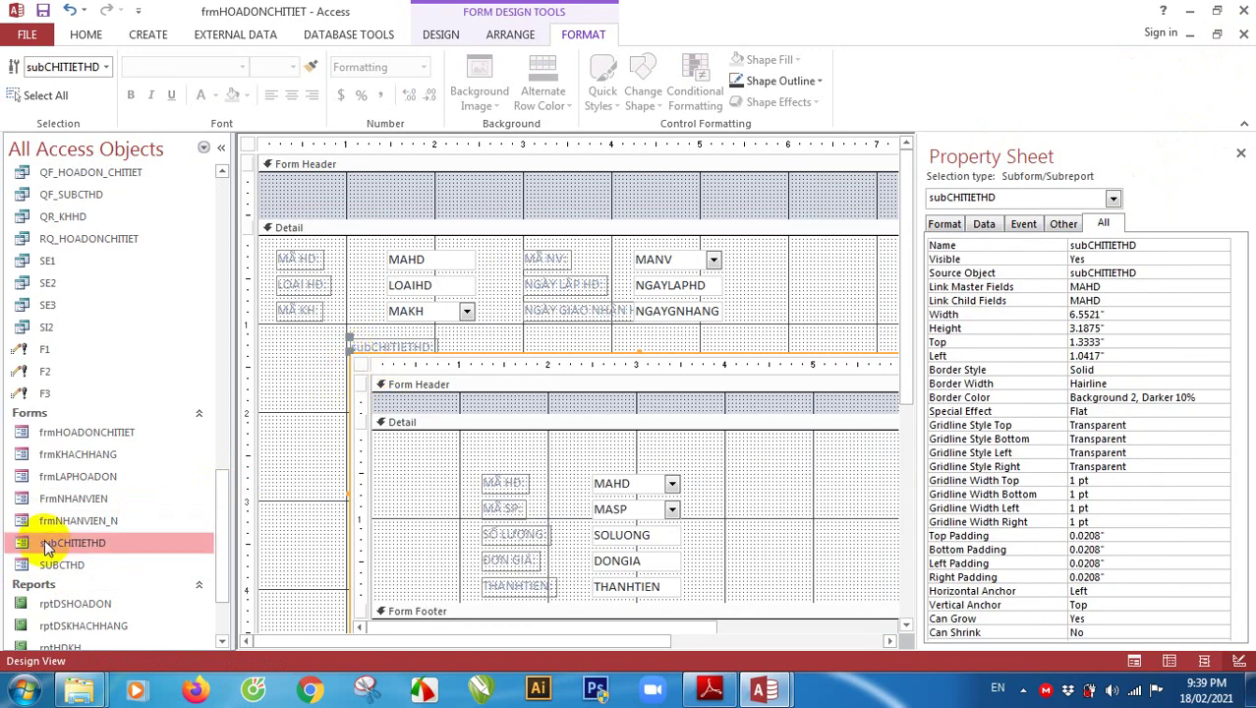
Remove the subform's attached label and move the subform directly under the MÃ KH row, about 1.08" from the Detail top, aligned with the field labels
left_click_drag(351, 351, 278, 335)
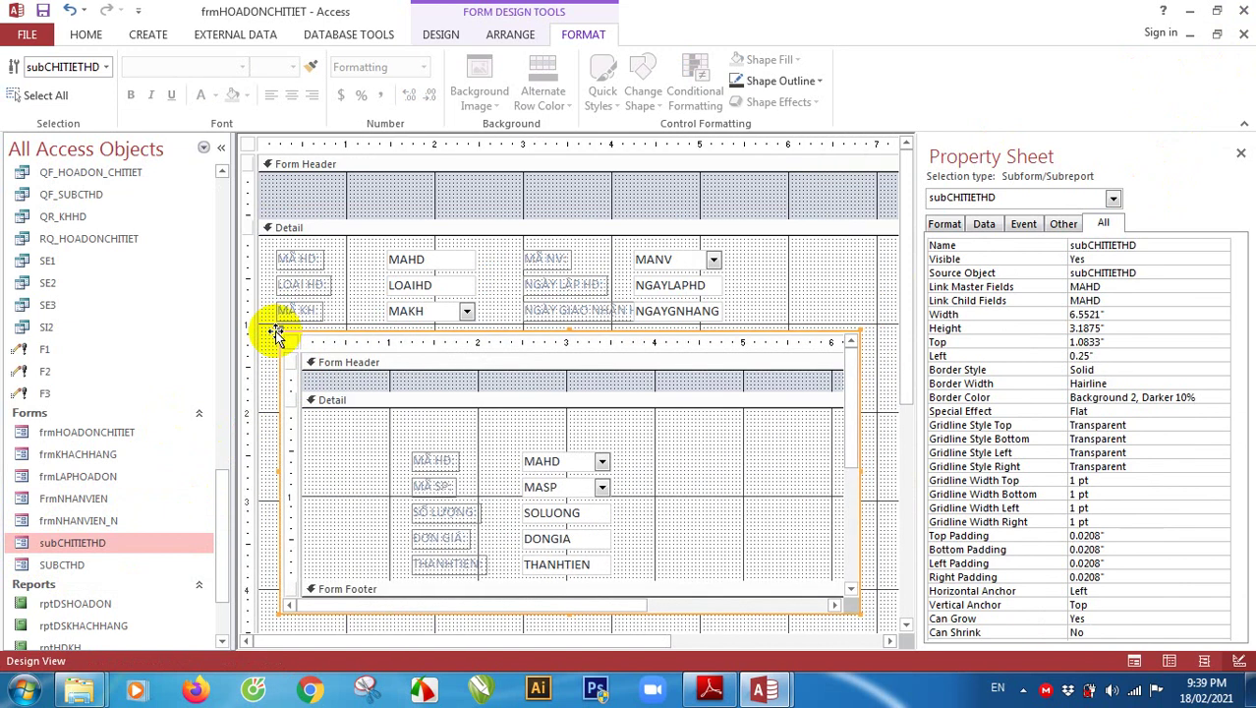
left_click(779, 290)
left_click(284, 339)
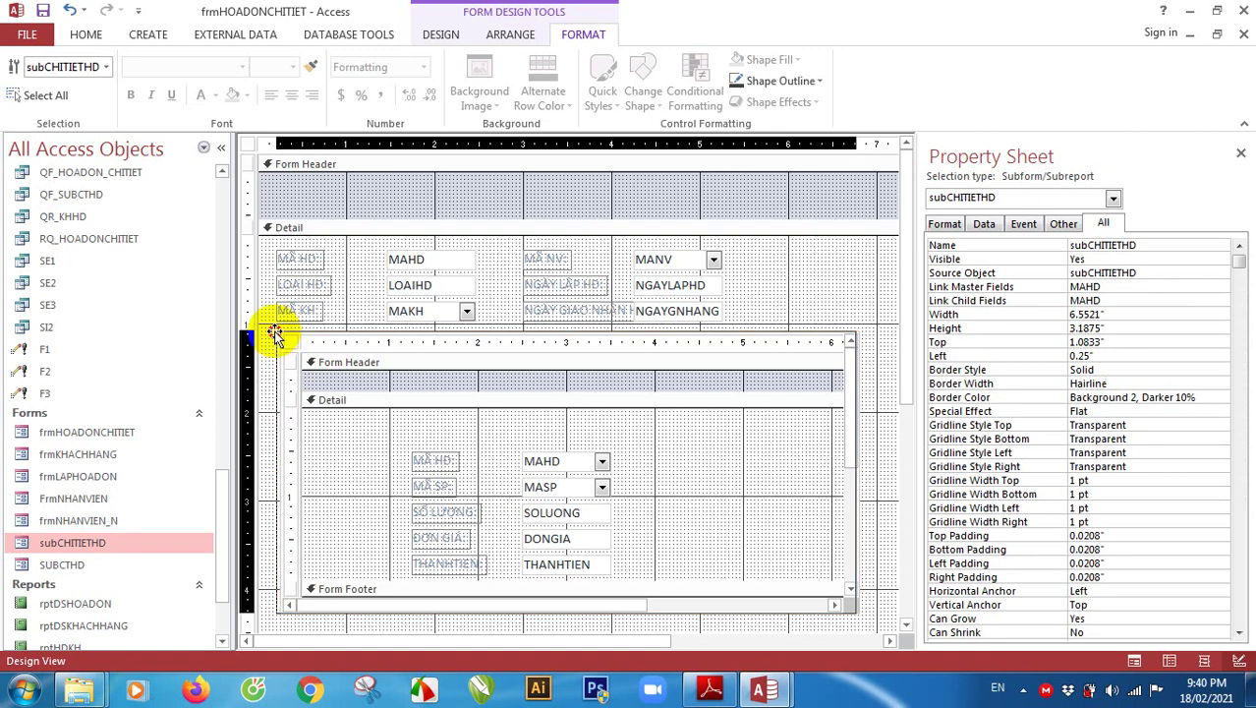
left_click(858, 275)
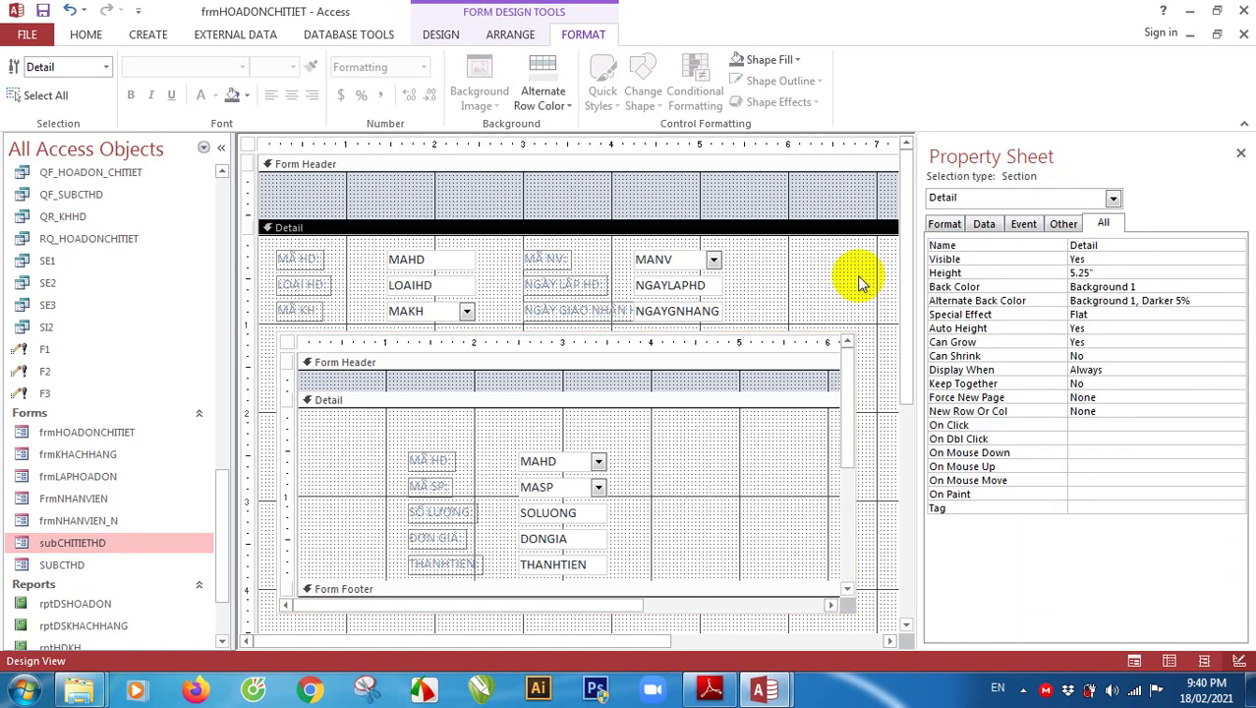
left_click(440, 35)
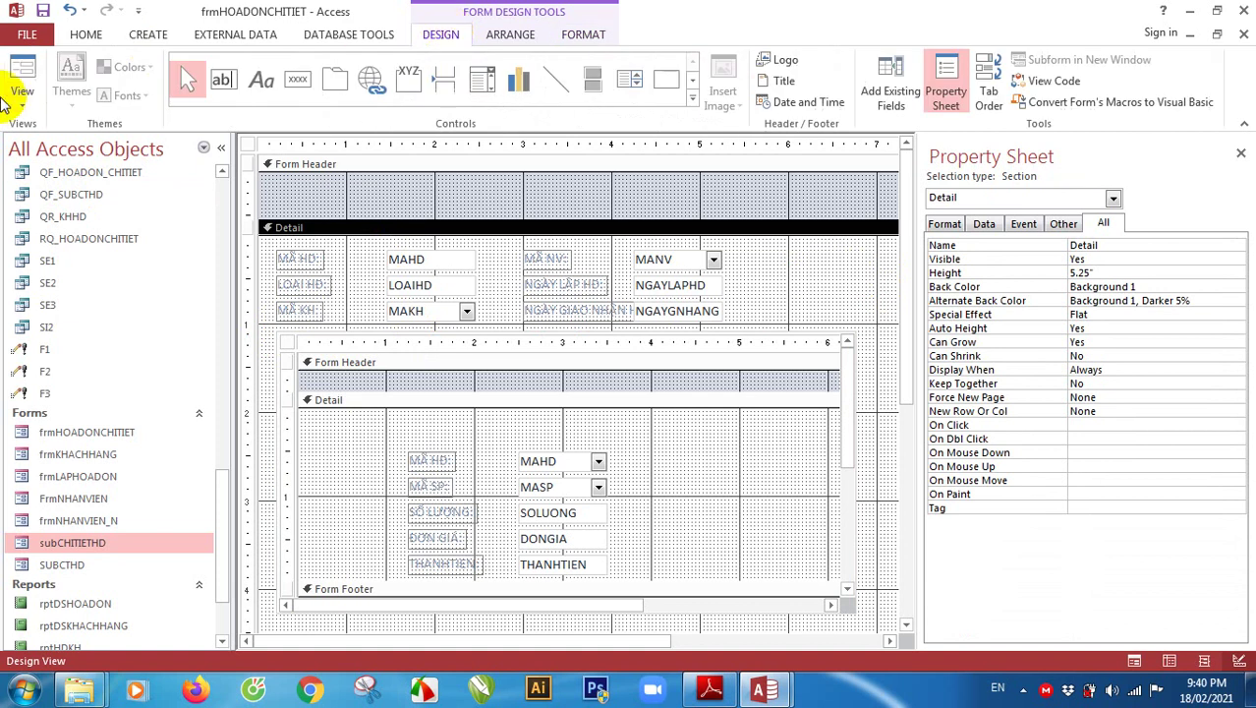
Check frmHOADONCHITIET in Form view, browsing forward and back through the main records to compare their subform detail rows
left_click(14, 81)
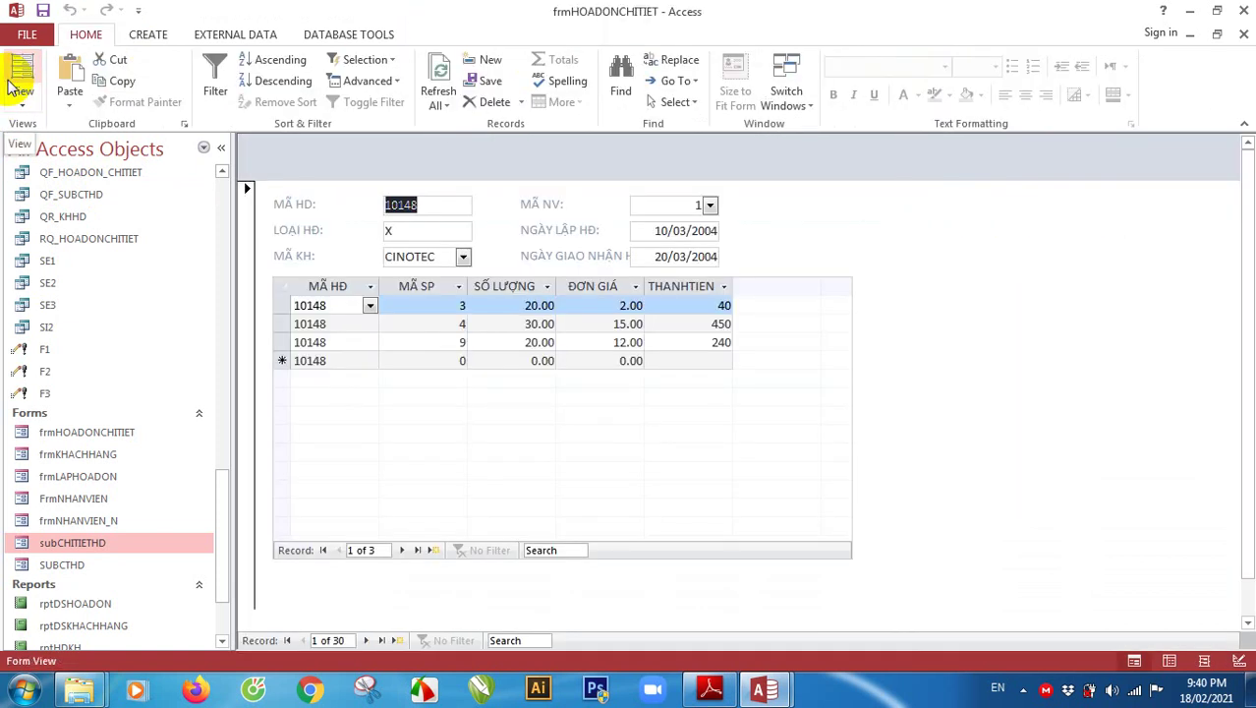
left_click(365, 640)
left_click(365, 640)
left_click(366, 640)
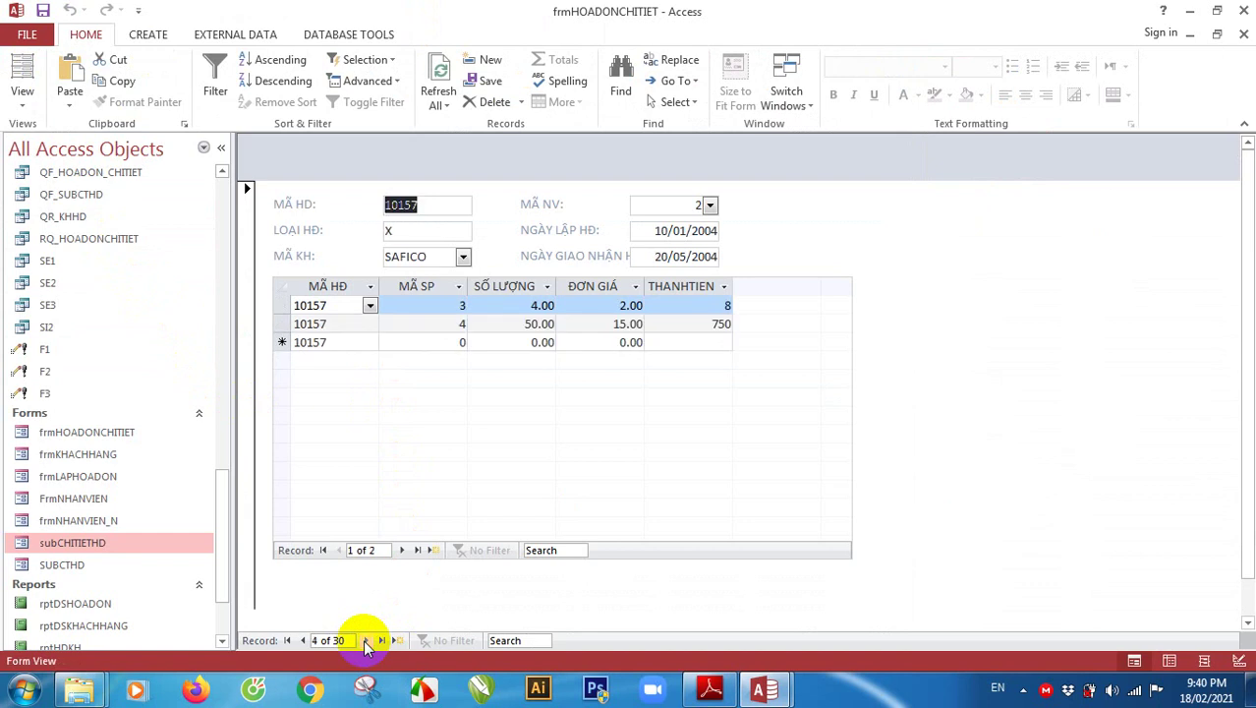
left_click(365, 640)
left_click(365, 640)
left_click(365, 640)
left_click(364, 639)
left_click(364, 640)
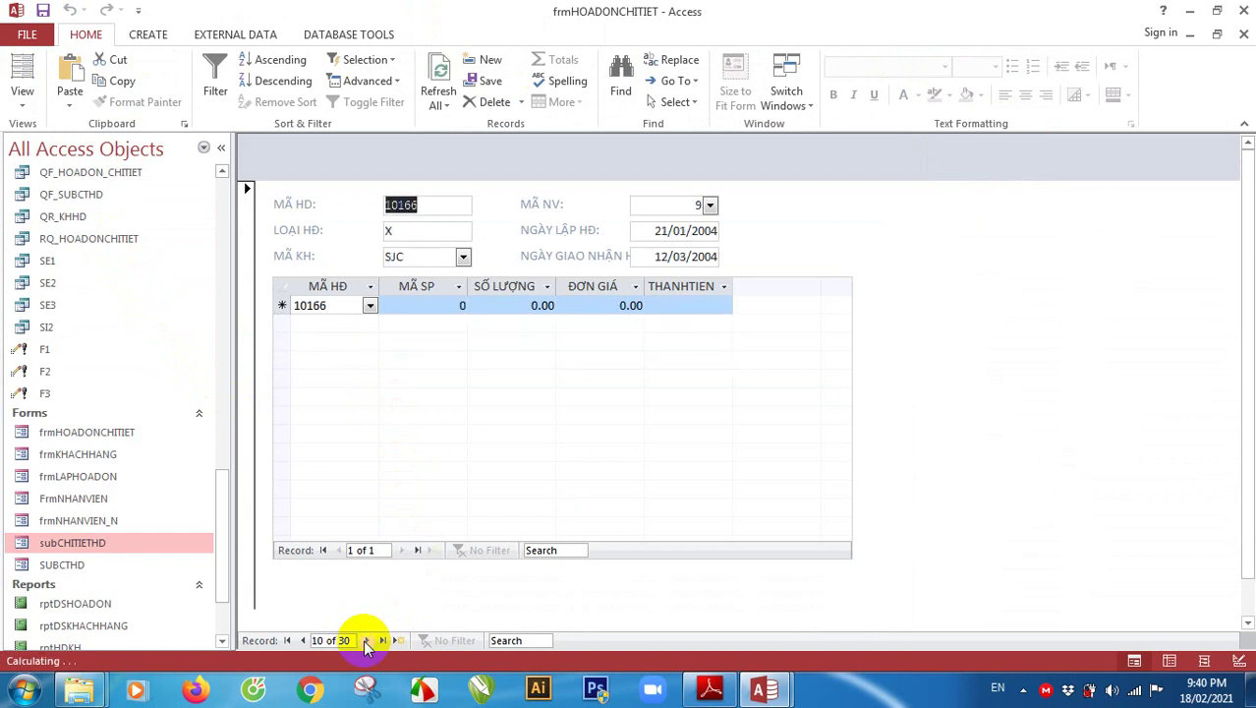
left_click(303, 640)
left_click(302, 640)
left_click(303, 640)
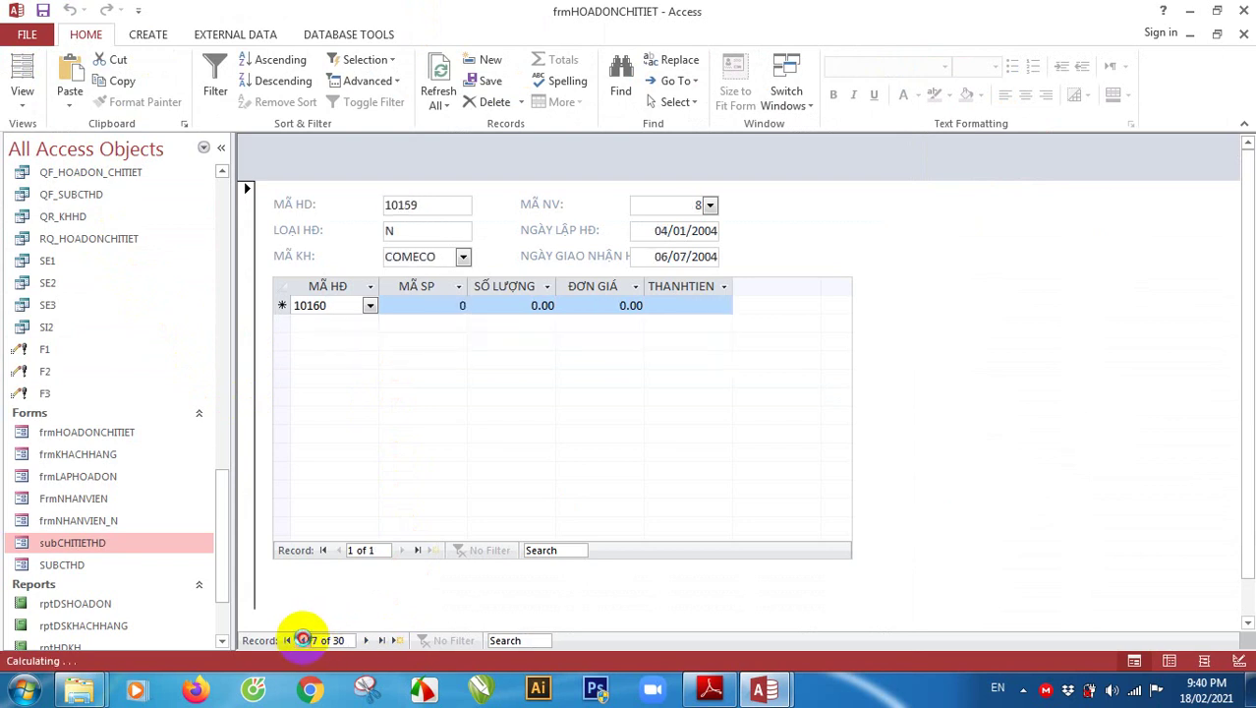
Return to Design view and shorten the subCHITIETHD subform from its lower edge to a height of about 1.92"
left_click(21, 98)
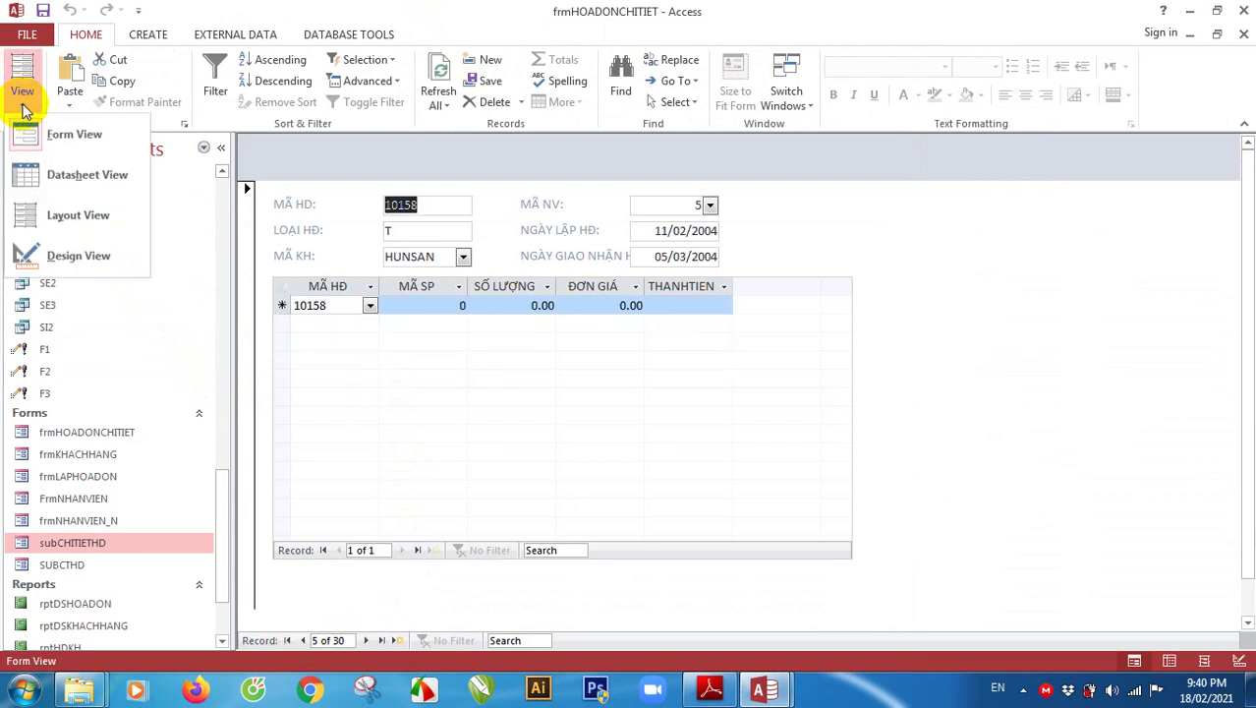
left_click(47, 256)
left_click_drag(902, 381, 903, 381)
scroll(891, 415, "down", 1)
left_click(734, 470)
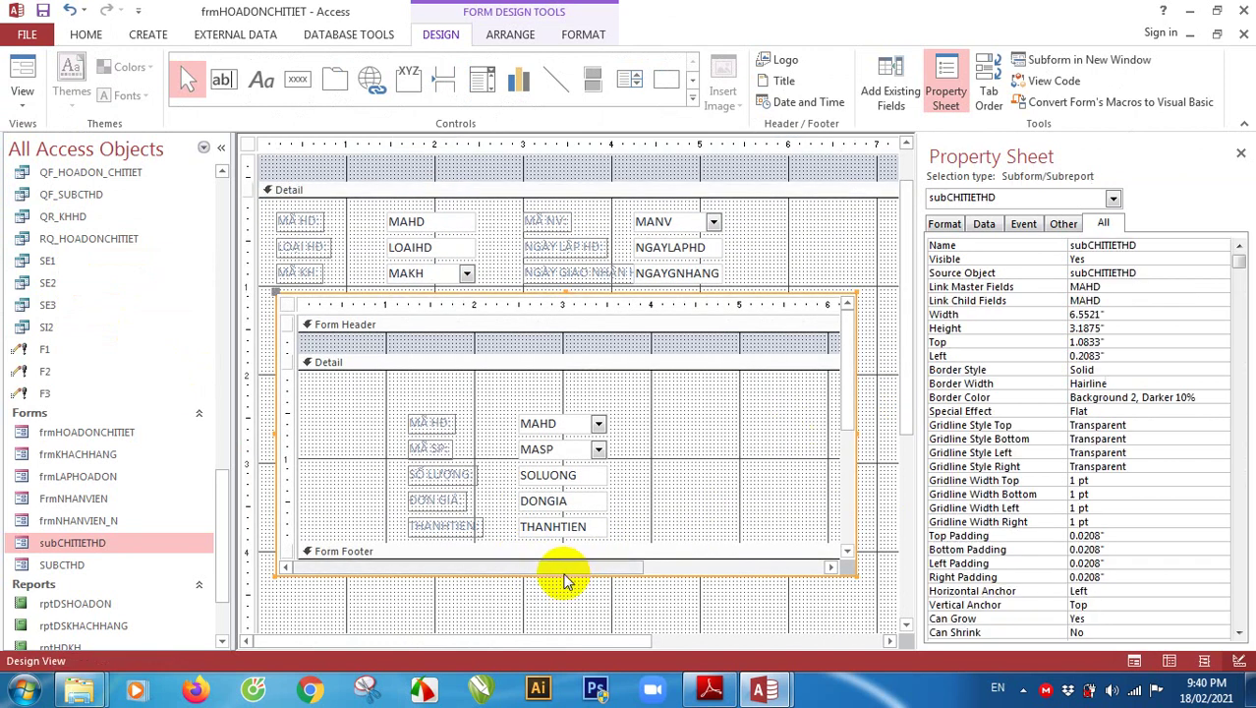
left_click_drag(566, 575, 575, 466)
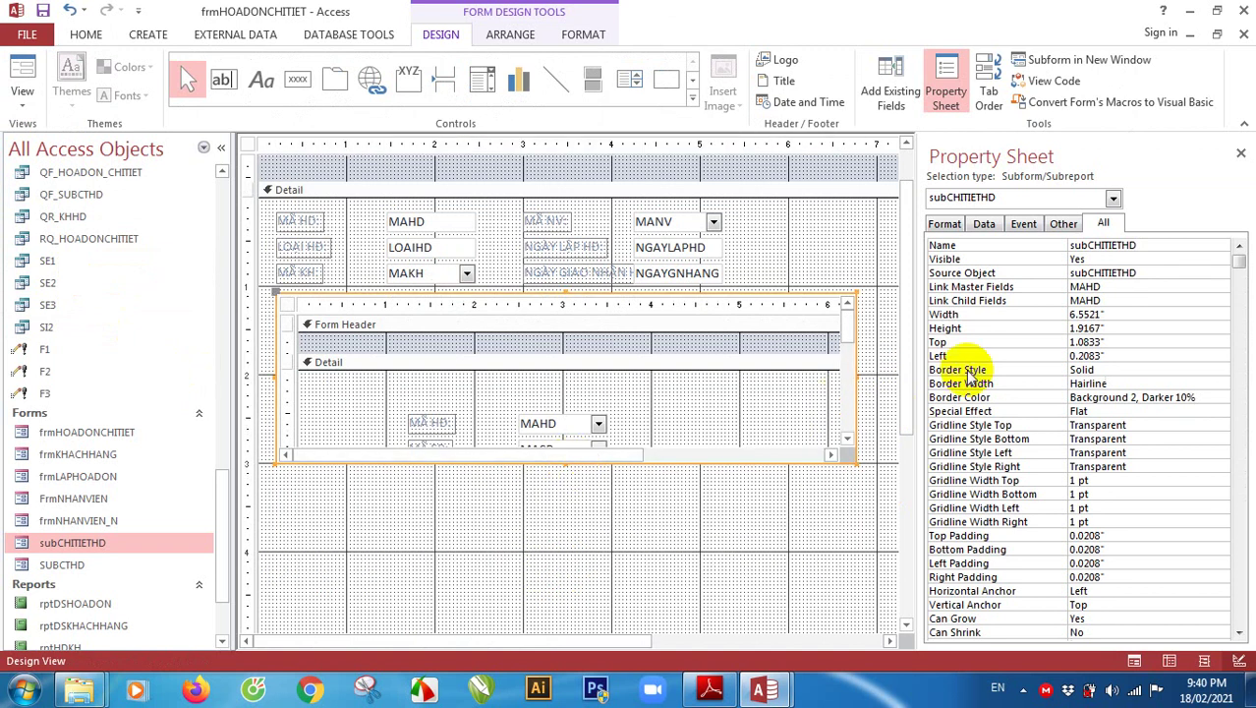
scroll(898, 365, "up", 1)
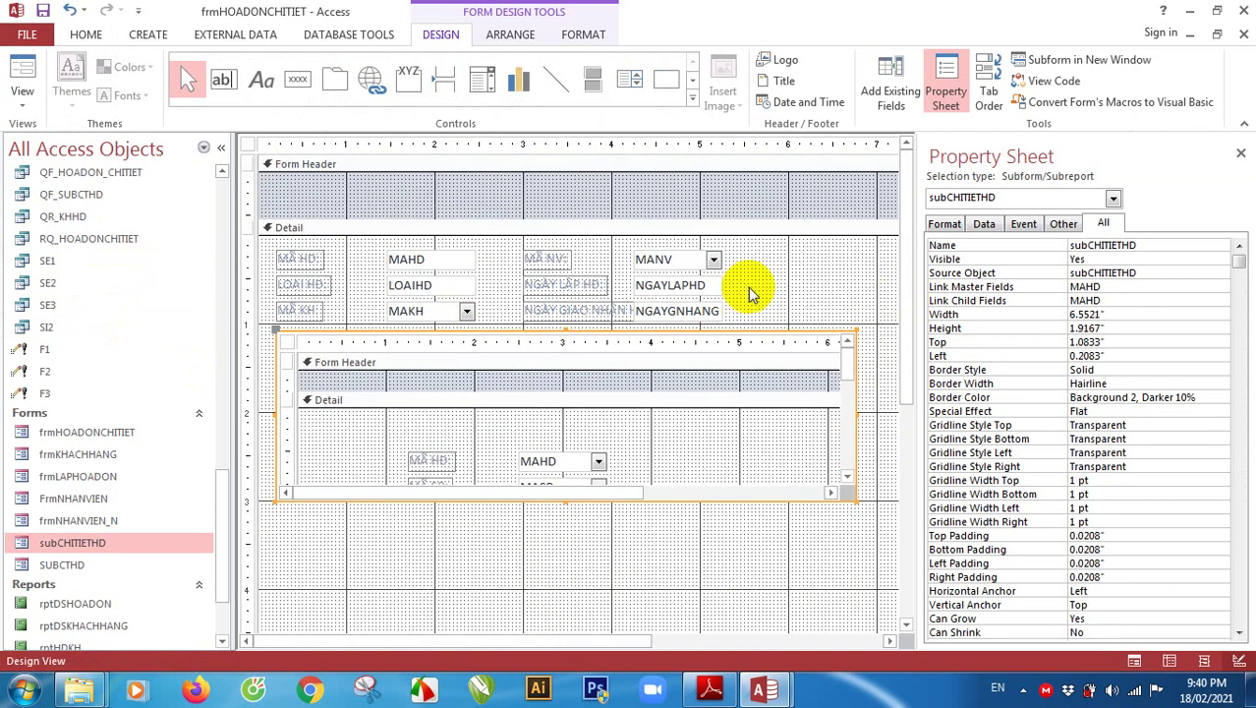
Examine the subCHITIETHD subform's Link Master Fields and Link Child Fields data properties
left_click(730, 327)
left_click(730, 339)
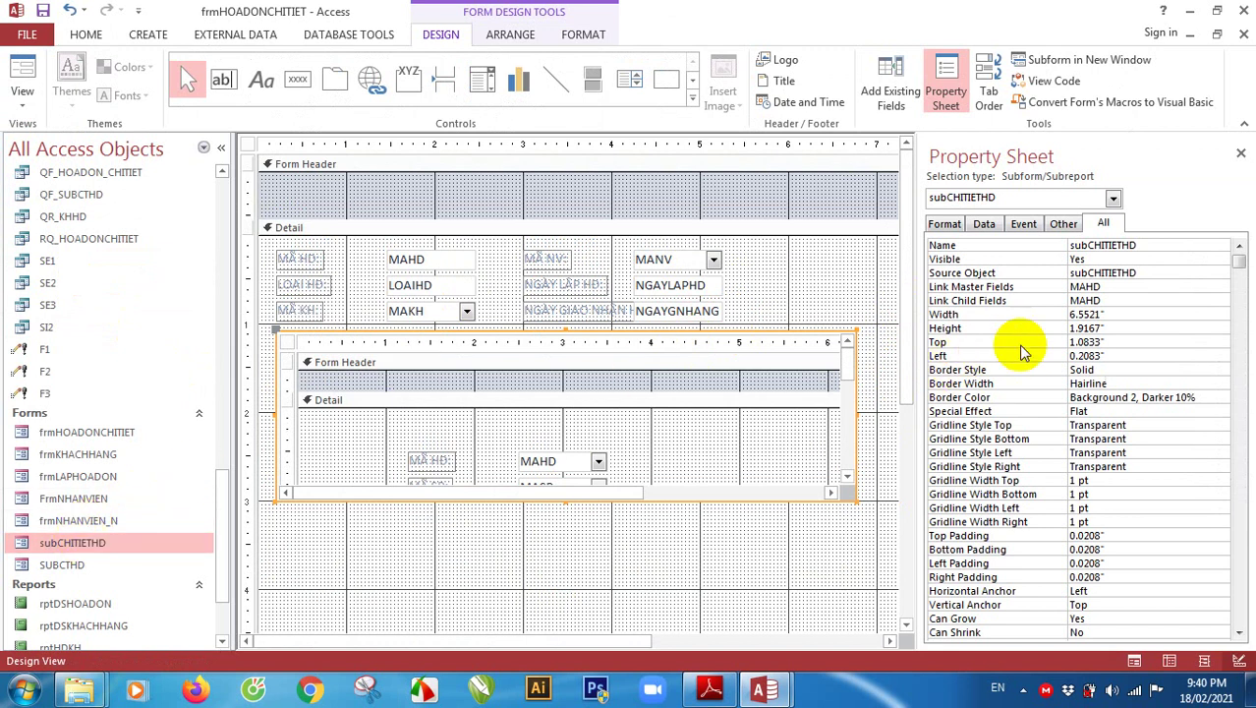
left_click(984, 224)
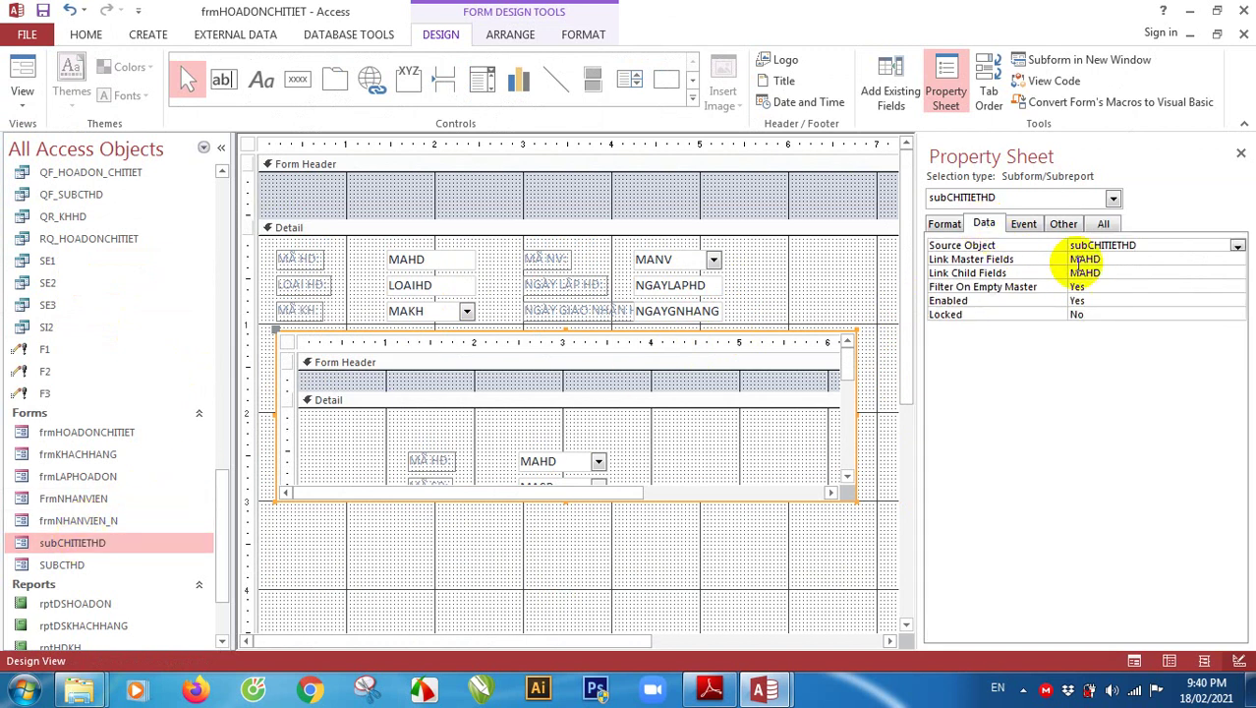
left_click(1114, 263)
left_click(1037, 259)
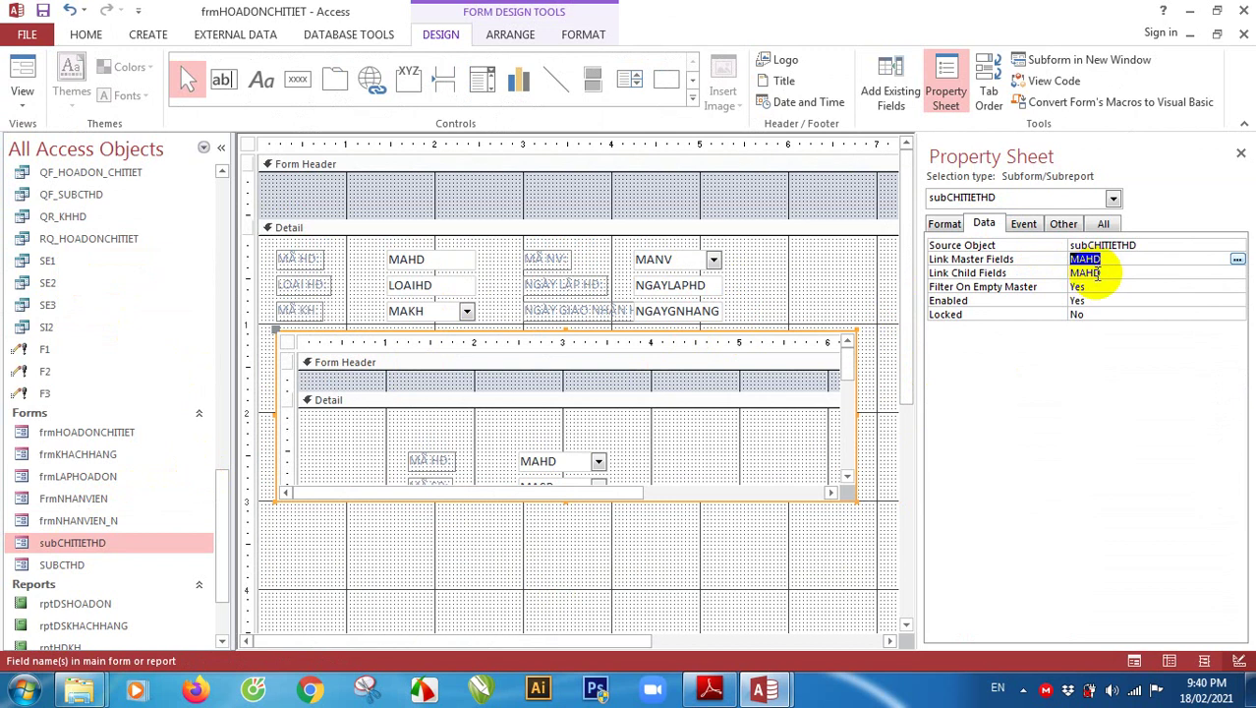
left_click(1056, 258)
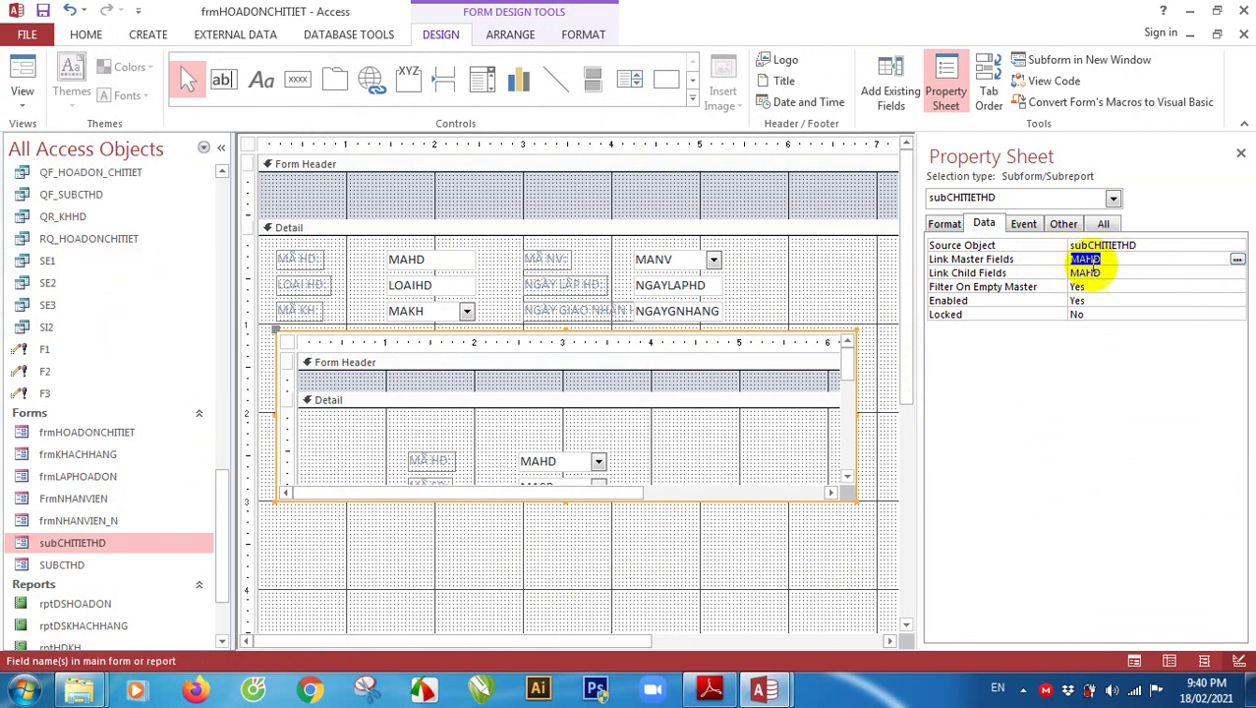
left_click(1043, 259)
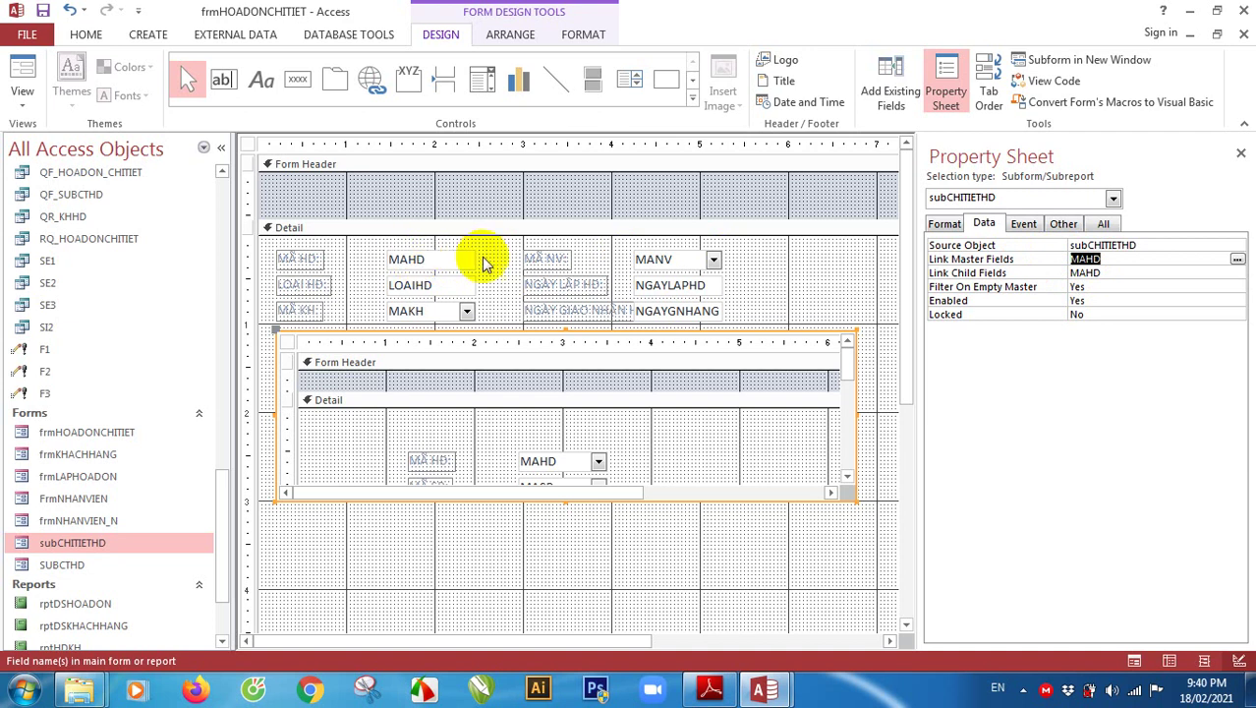
left_click(1032, 274)
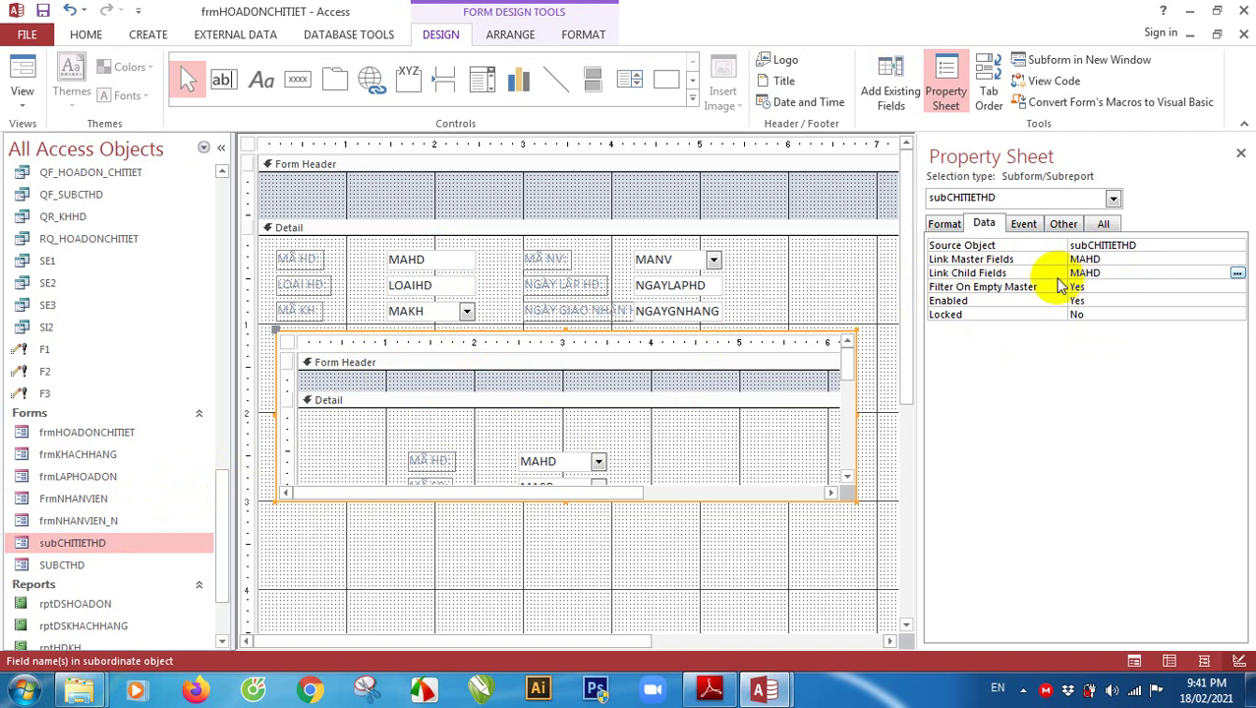
left_click(799, 327)
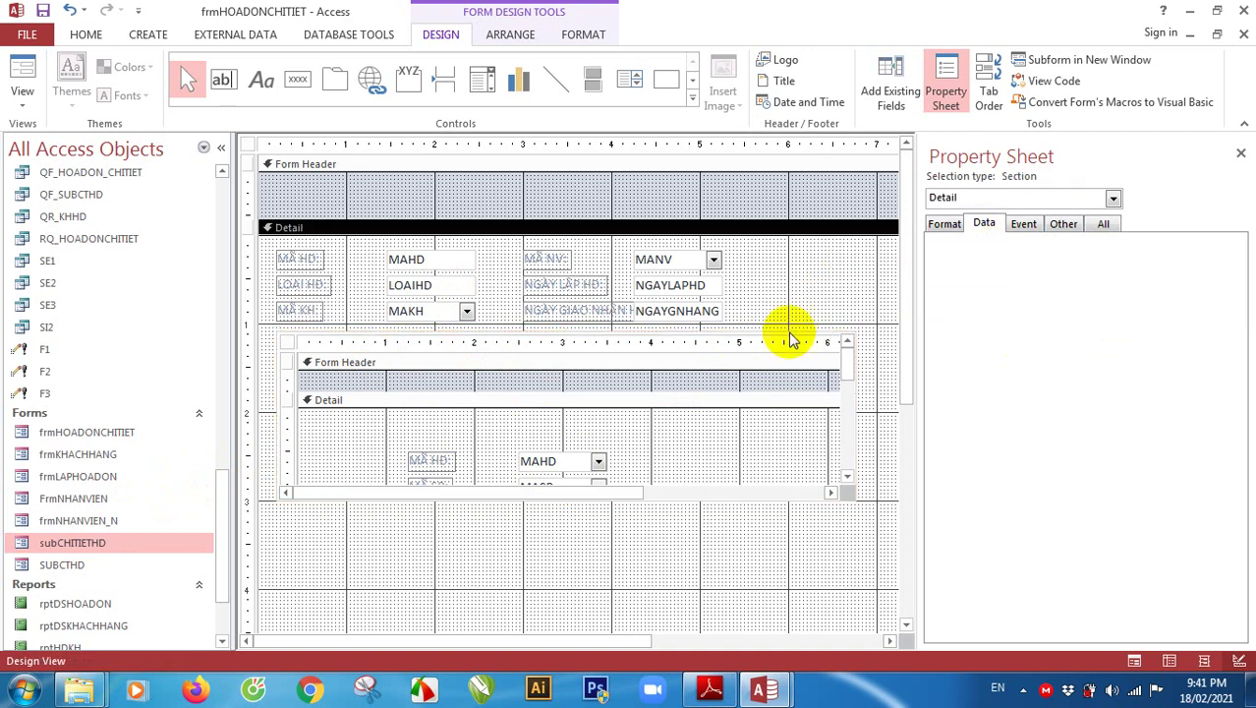
left_click(794, 336)
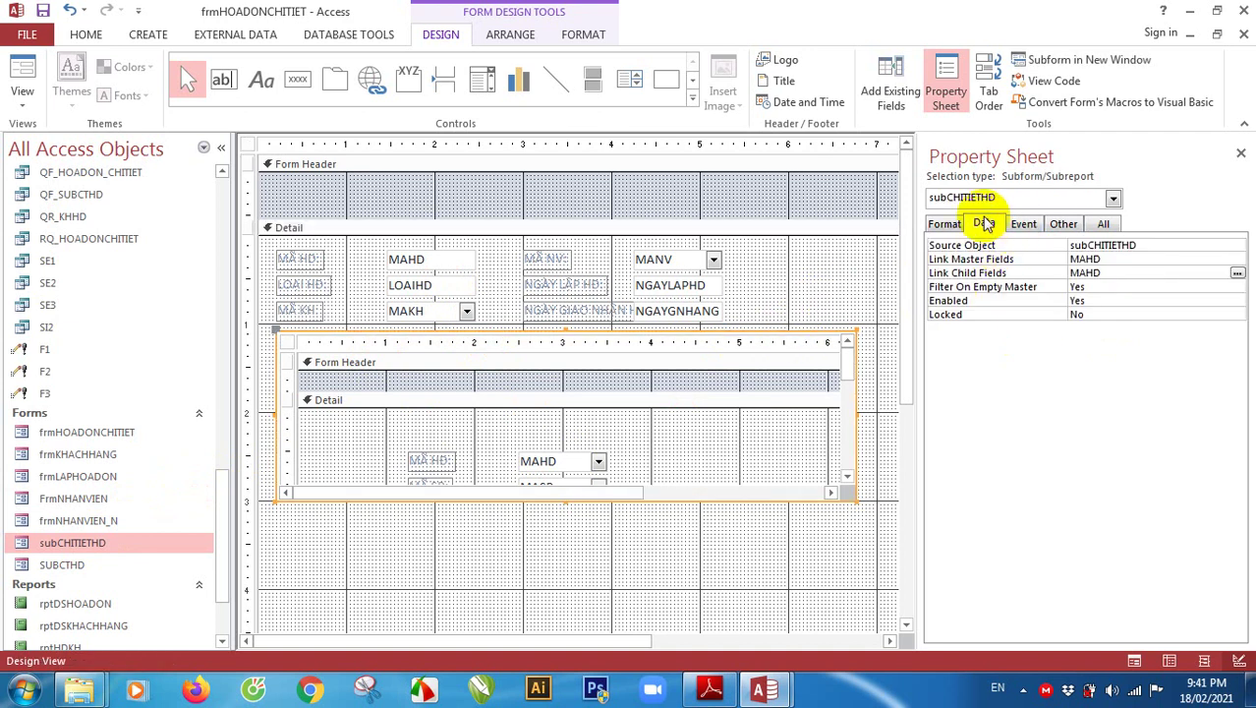
left_click(1060, 259)
left_click(1093, 272)
left_click(1108, 259)
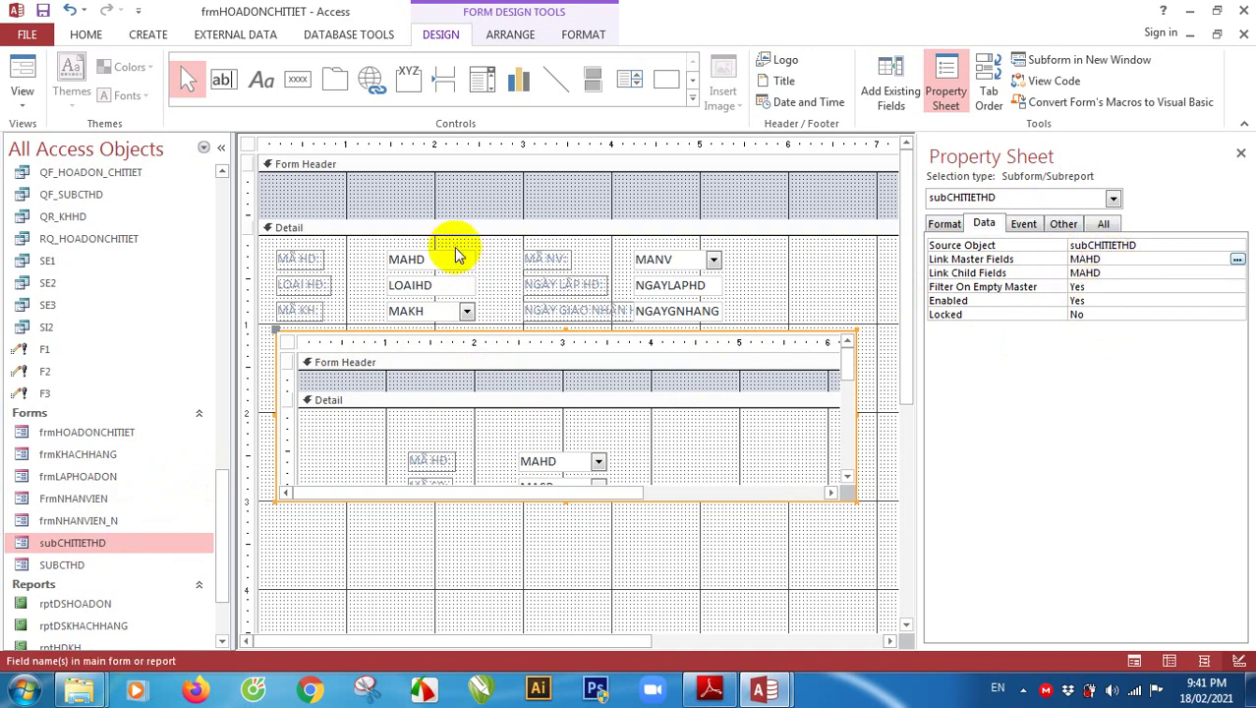
left_click(1128, 268)
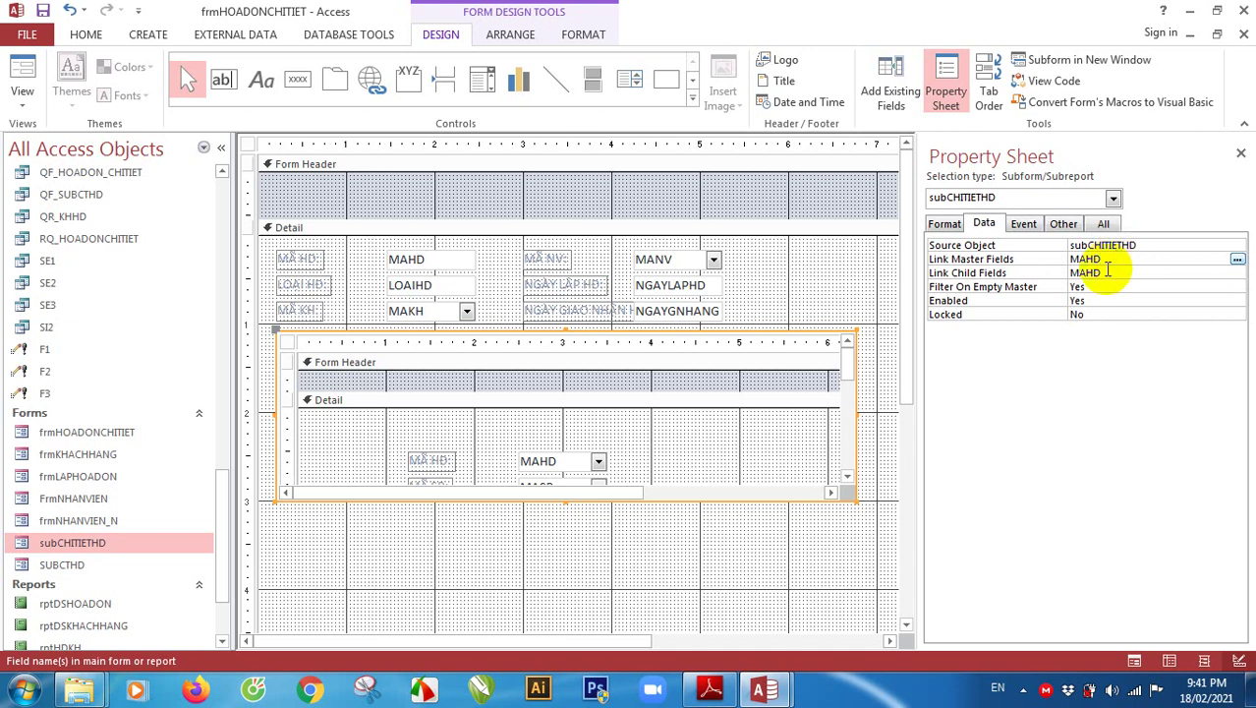
Clear the subform's Link Child Fields property and test the unlinked form by browsing its main records in Form view
left_click(1020, 274)
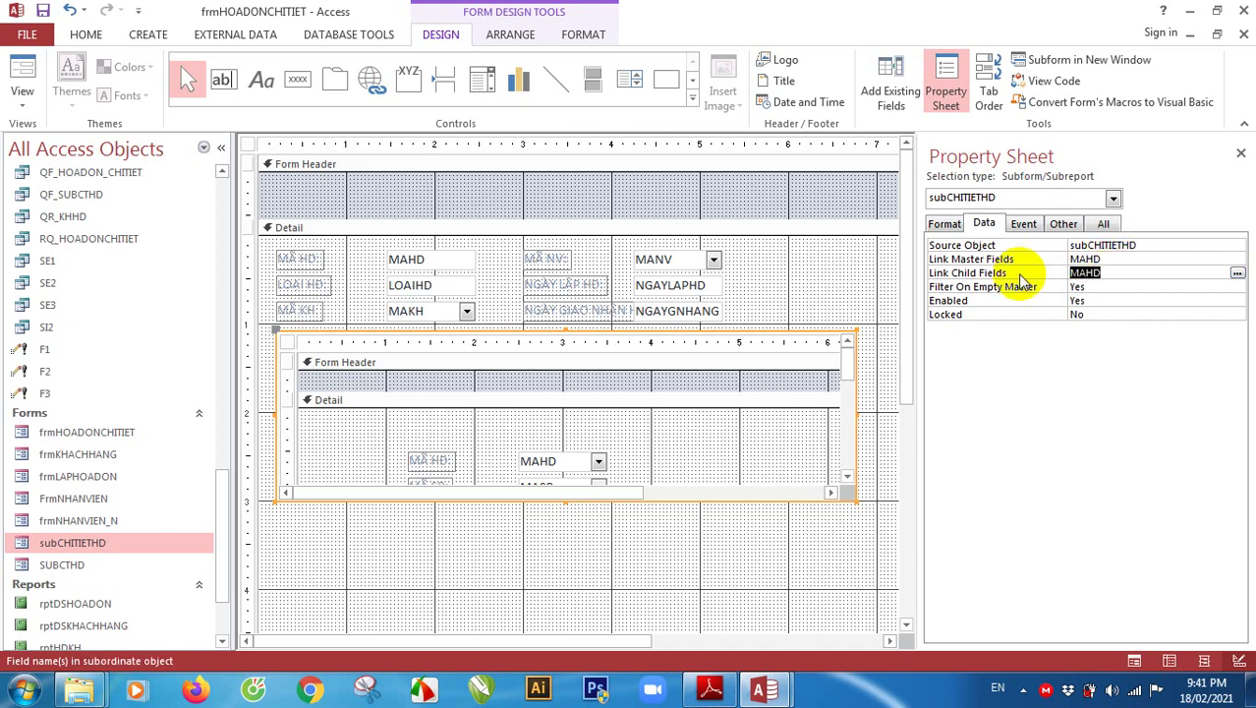
left_click(30, 75)
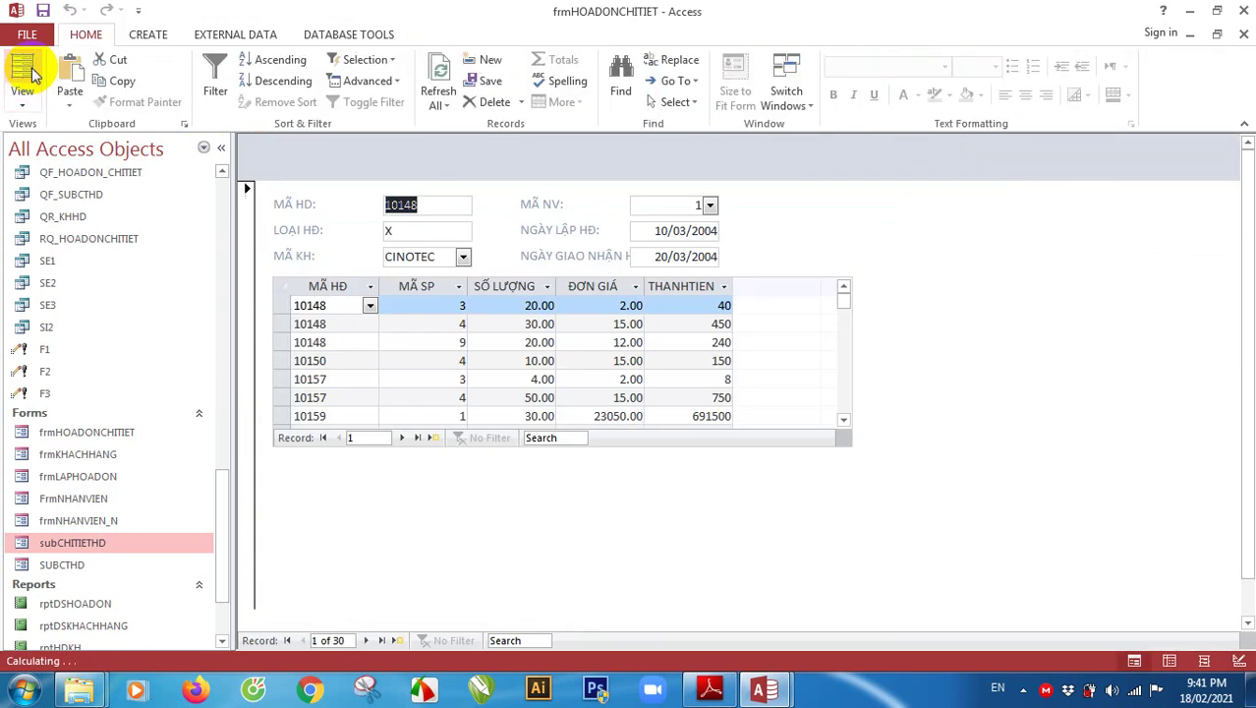
left_click(364, 640)
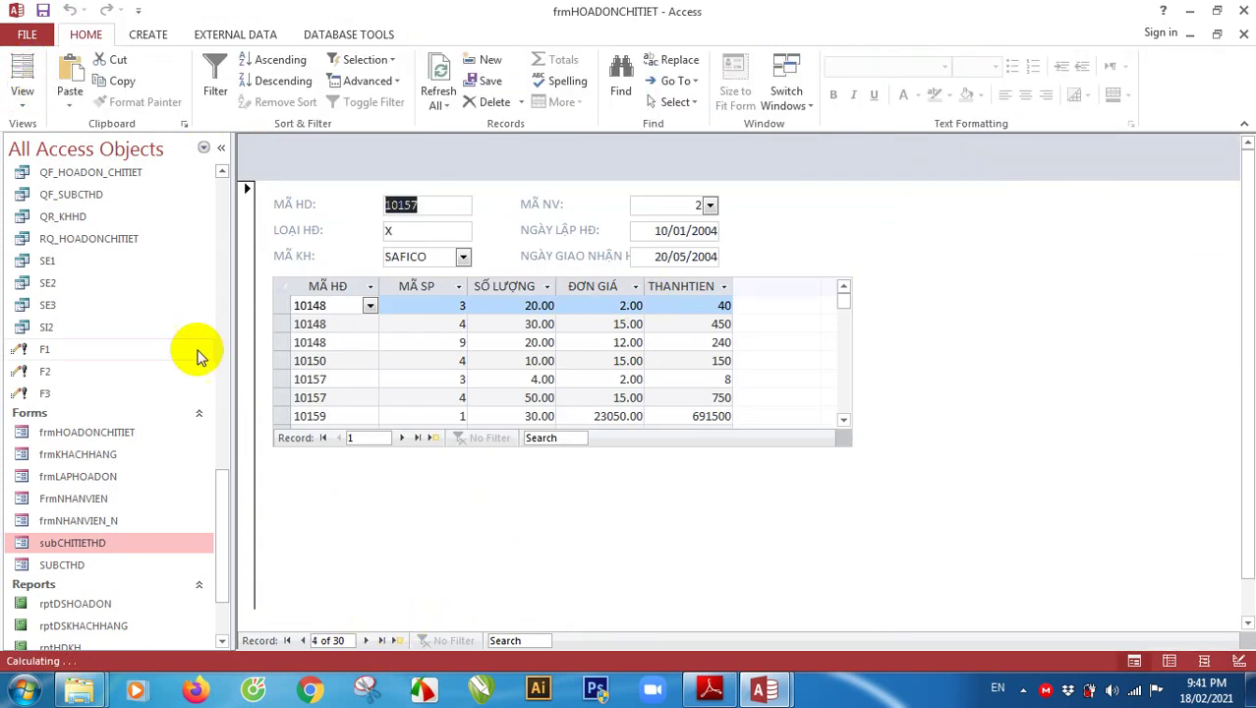
left_click(22, 98)
left_click(70, 258)
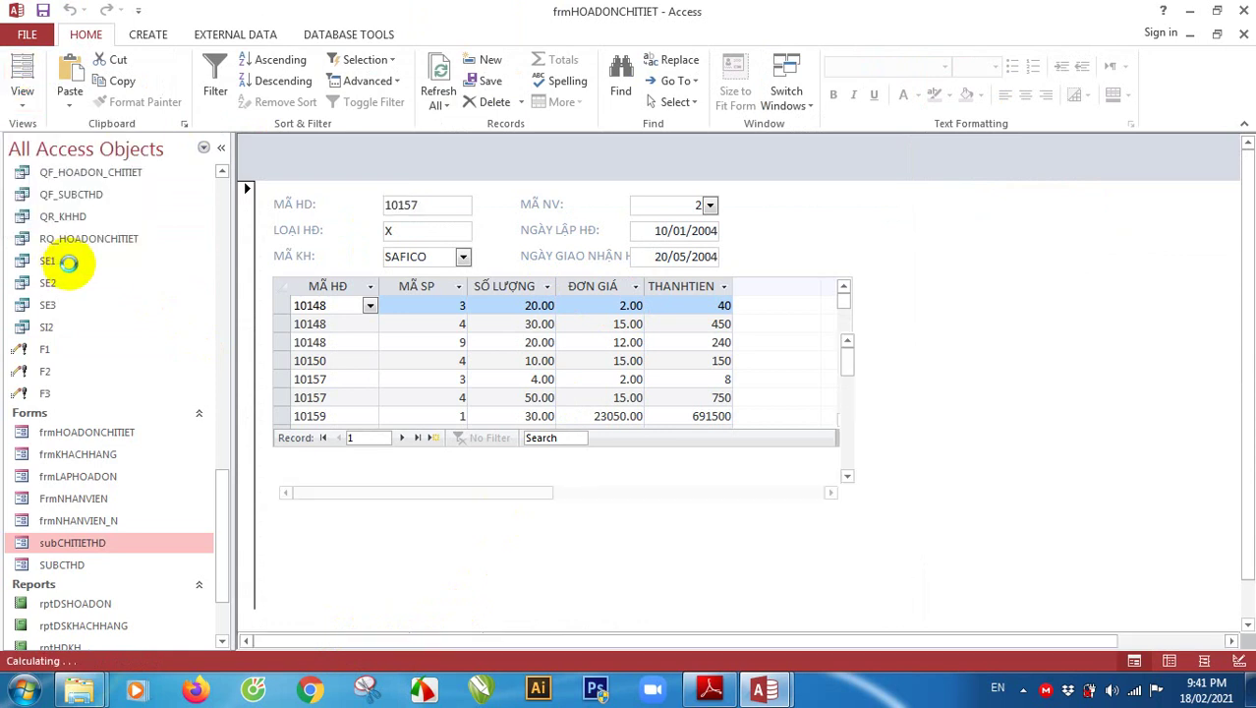
Set the subform's Link Child Fields to MAHD, copied from Link Master Fields, and check the form in Form view
left_click(793, 316)
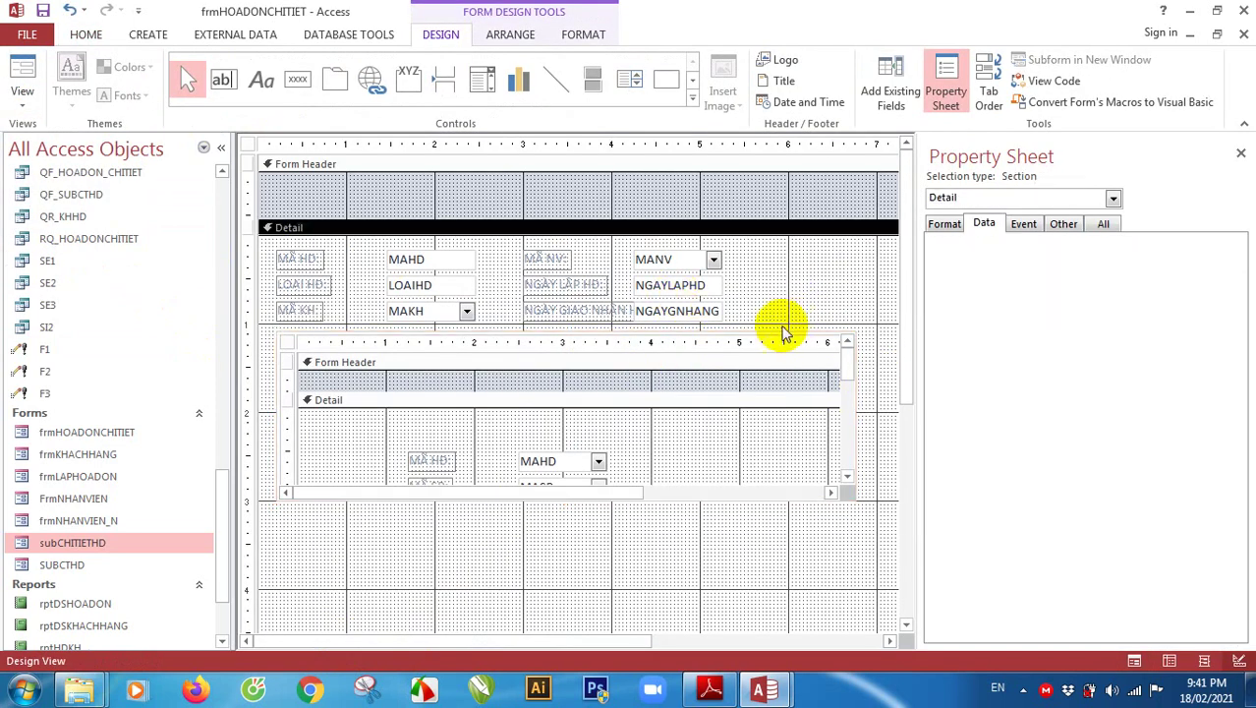
left_click(782, 334)
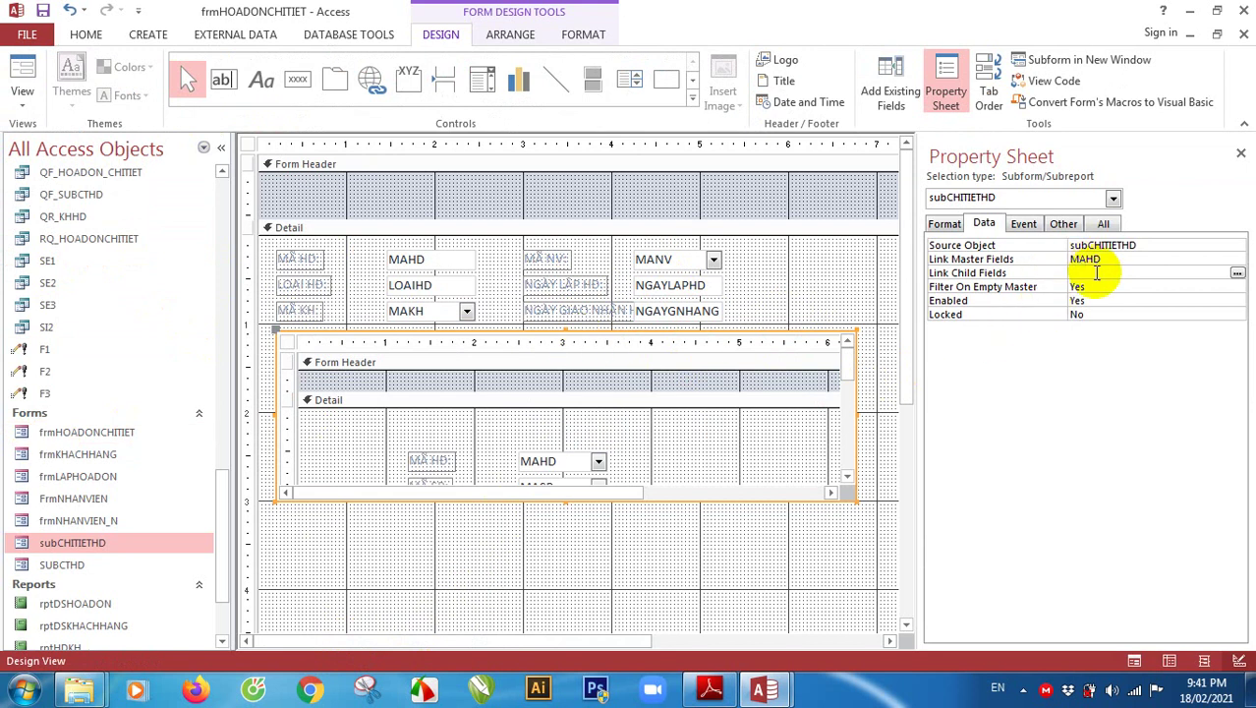
left_click(1059, 257)
key("ctrl+c")
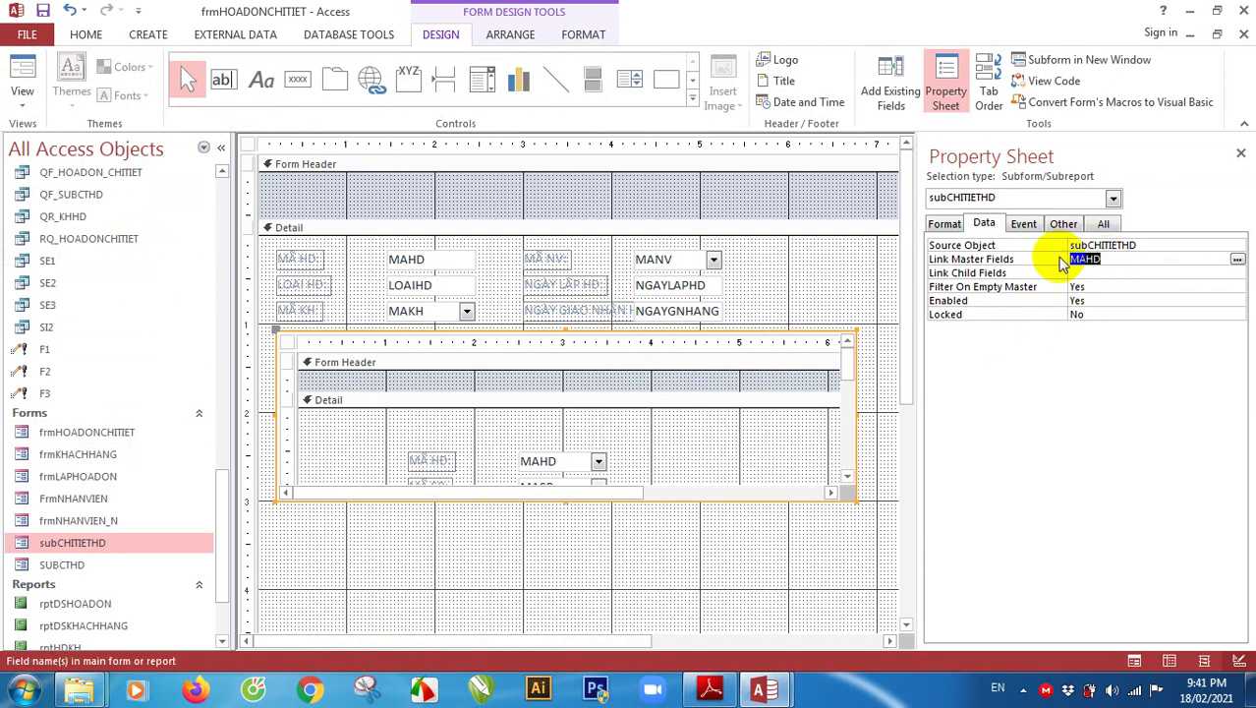
left_click(1084, 273)
key("ctrl+v")
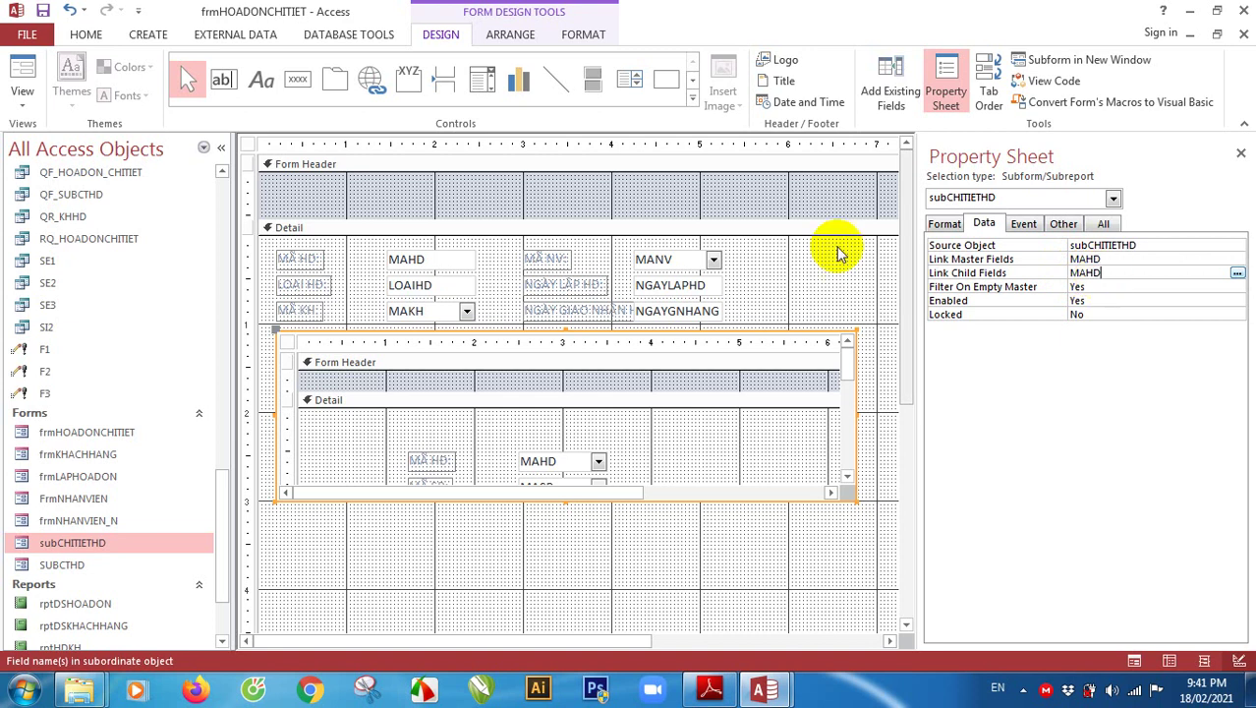
left_click(23, 71)
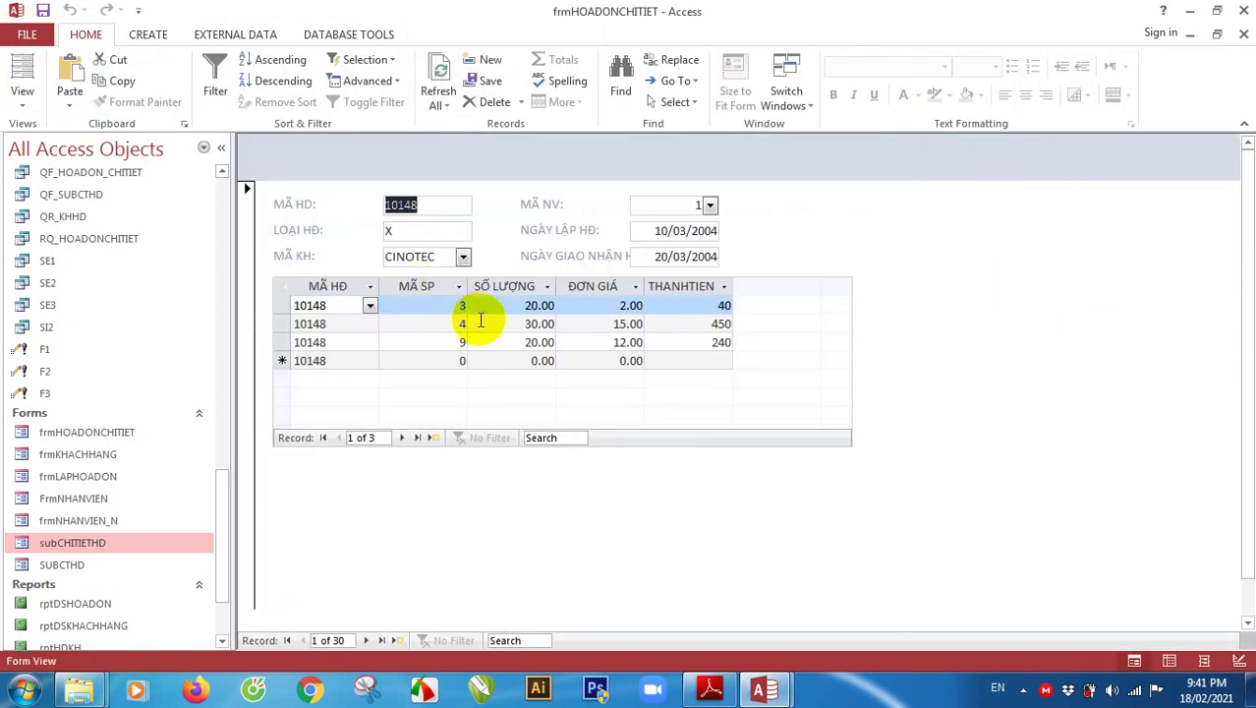
Return to Design view and narrow the subform so it ends roughly in line with the NGAYGNHANG text box above it
left_click(25, 110)
left_click(61, 255)
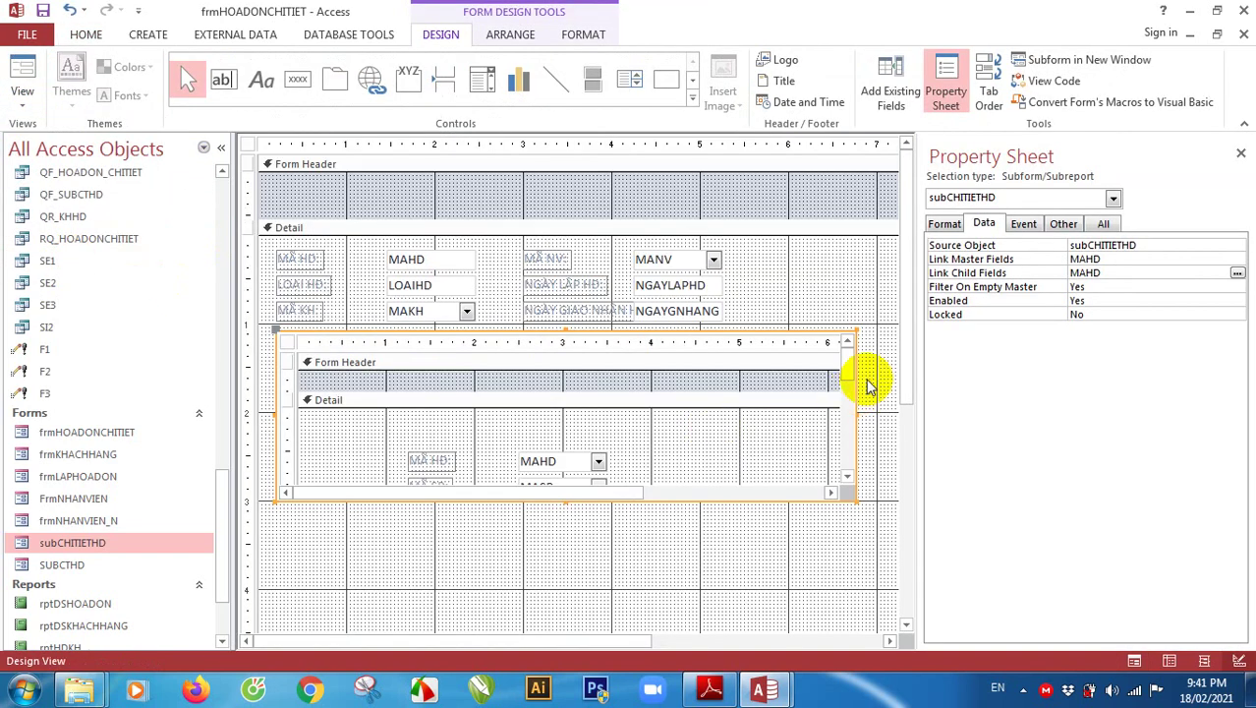
left_click_drag(856, 416, 731, 414)
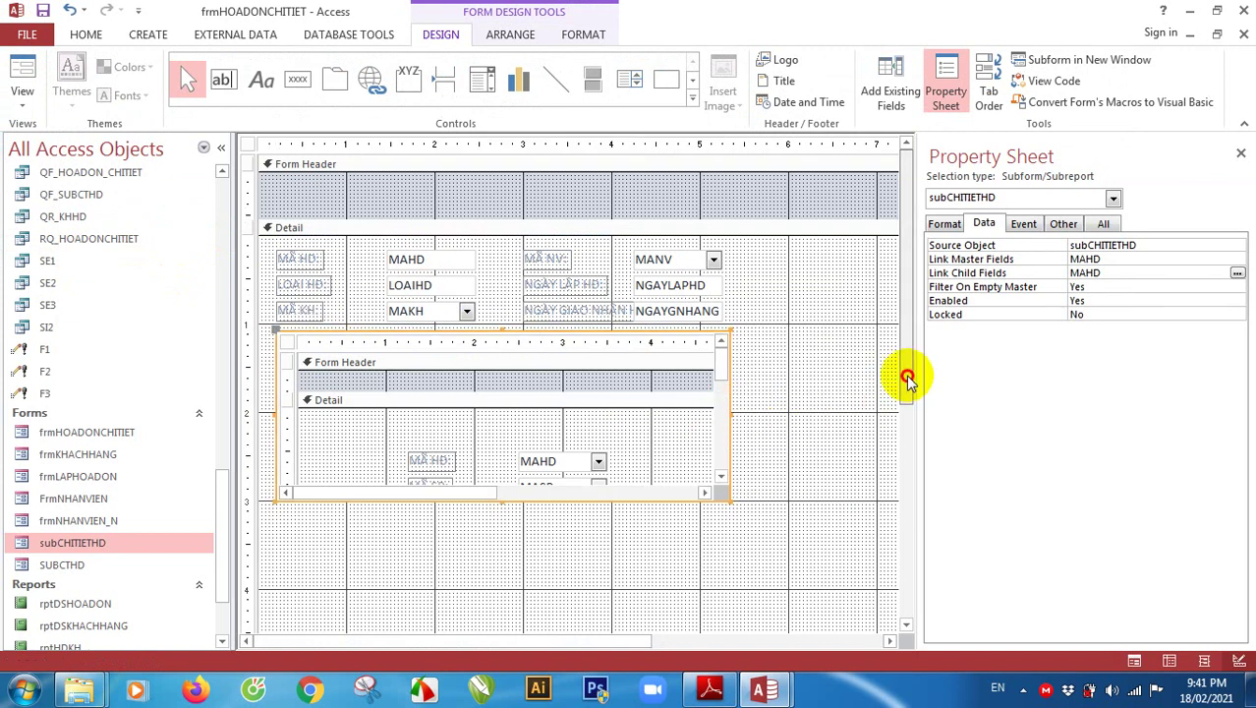
left_click(829, 406)
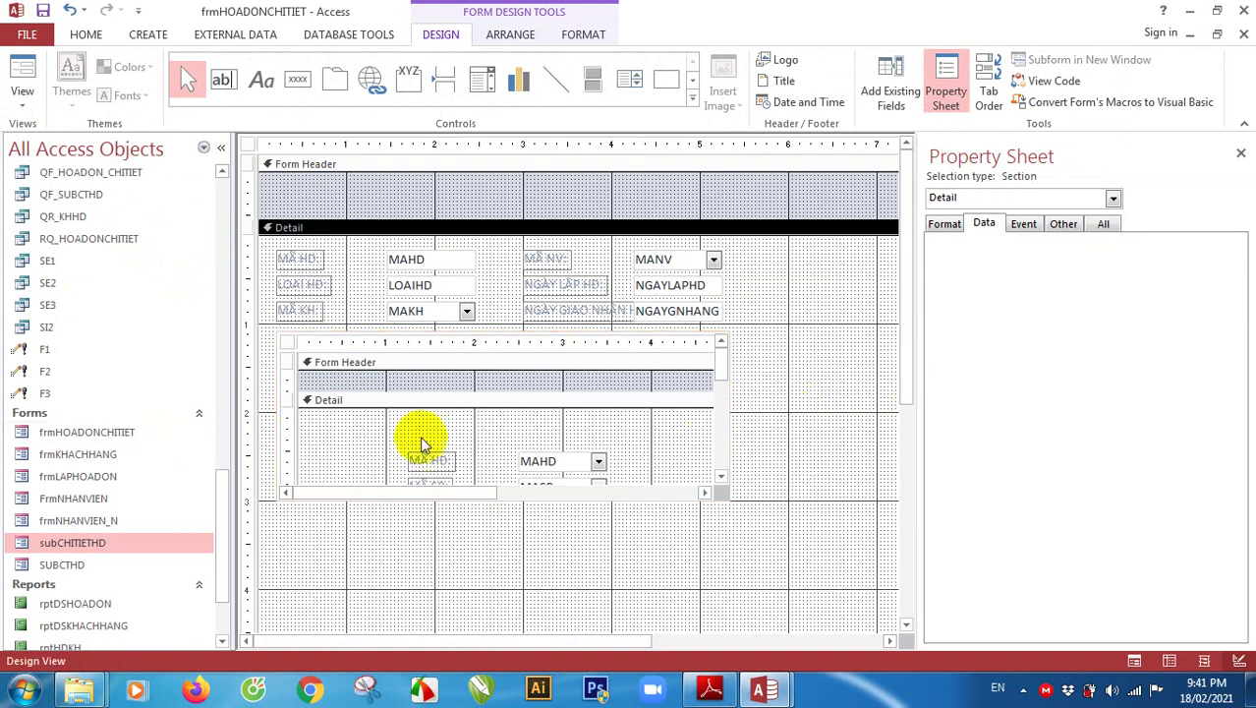
Add an unbound text box about 1.33" wide and 0.22" high directly below the subform, ending level with its far edge
left_click(224, 78)
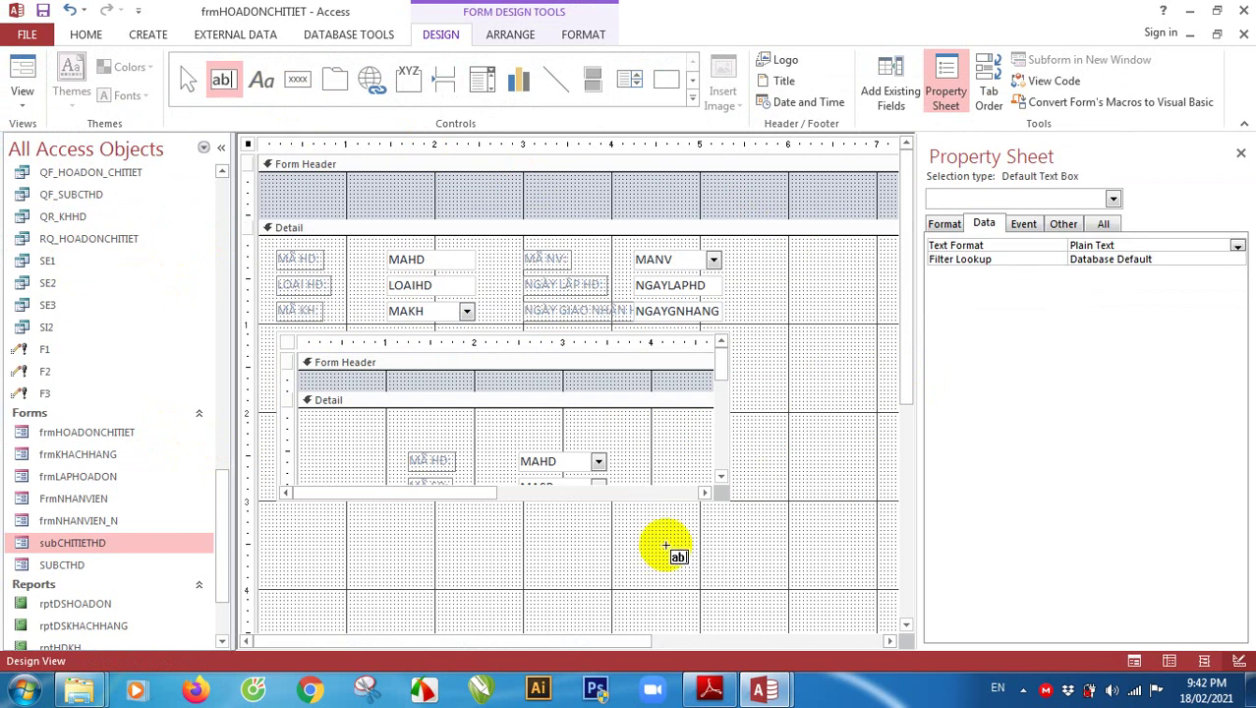
left_click_drag(611, 508, 730, 528)
left_click(710, 536)
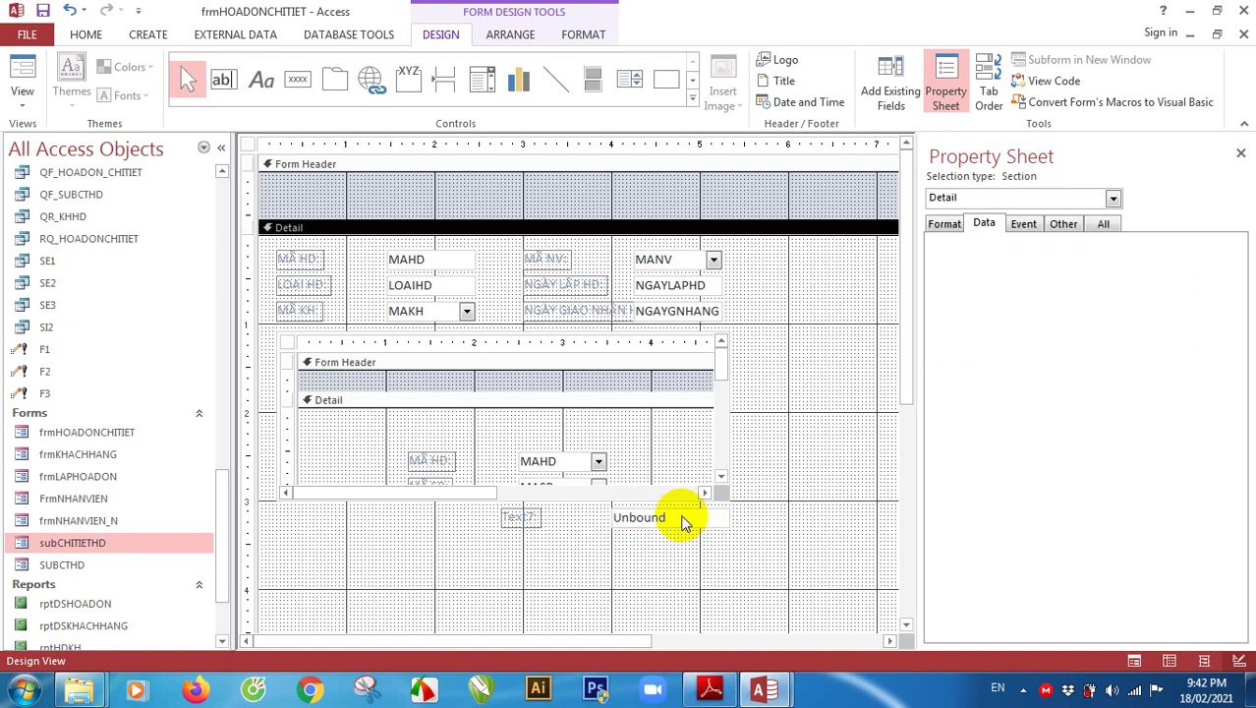
Name the unbound text box below the subform txtTONGTHANHTIEN and check the properties of the sum text box in the subform's footer
left_click(683, 518)
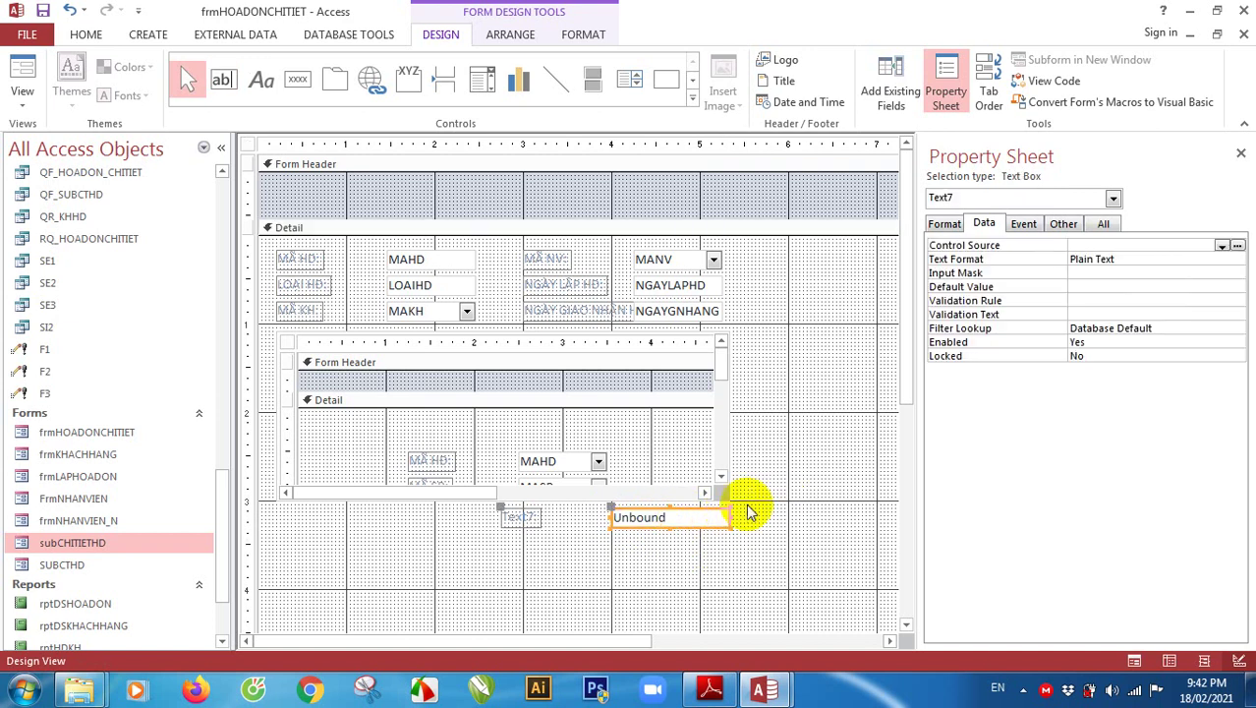
left_click(1102, 224)
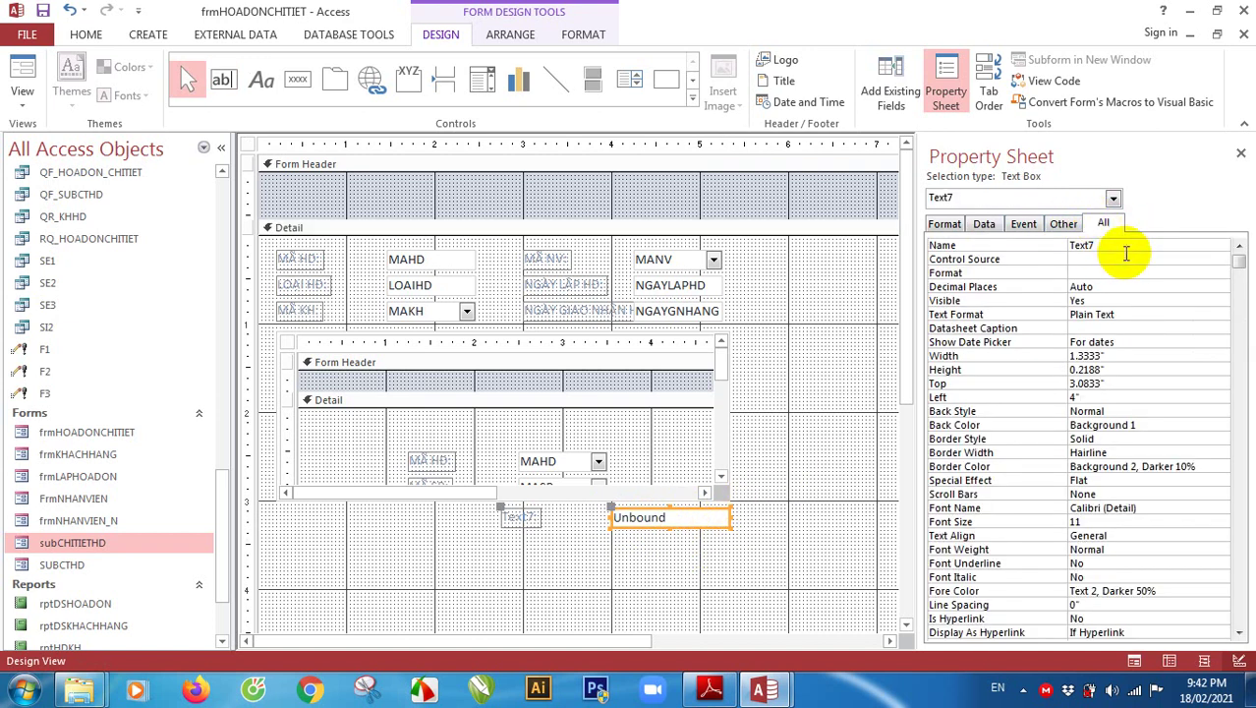
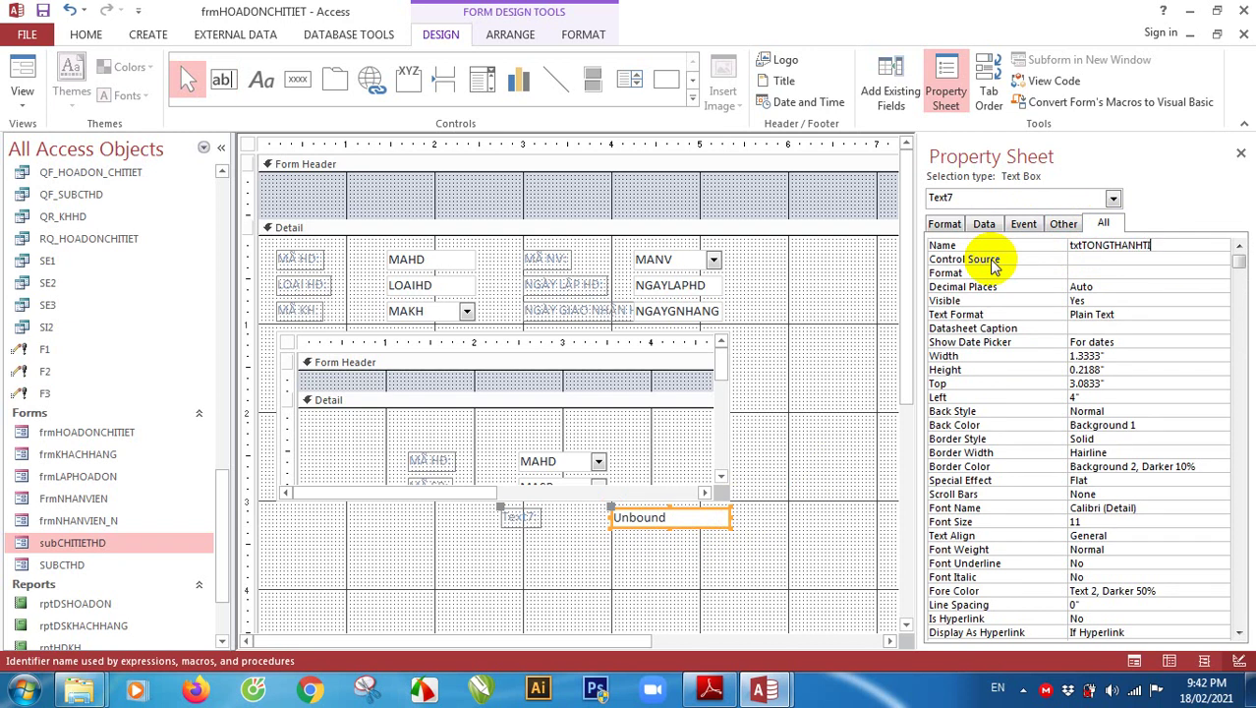
left_click(993, 263)
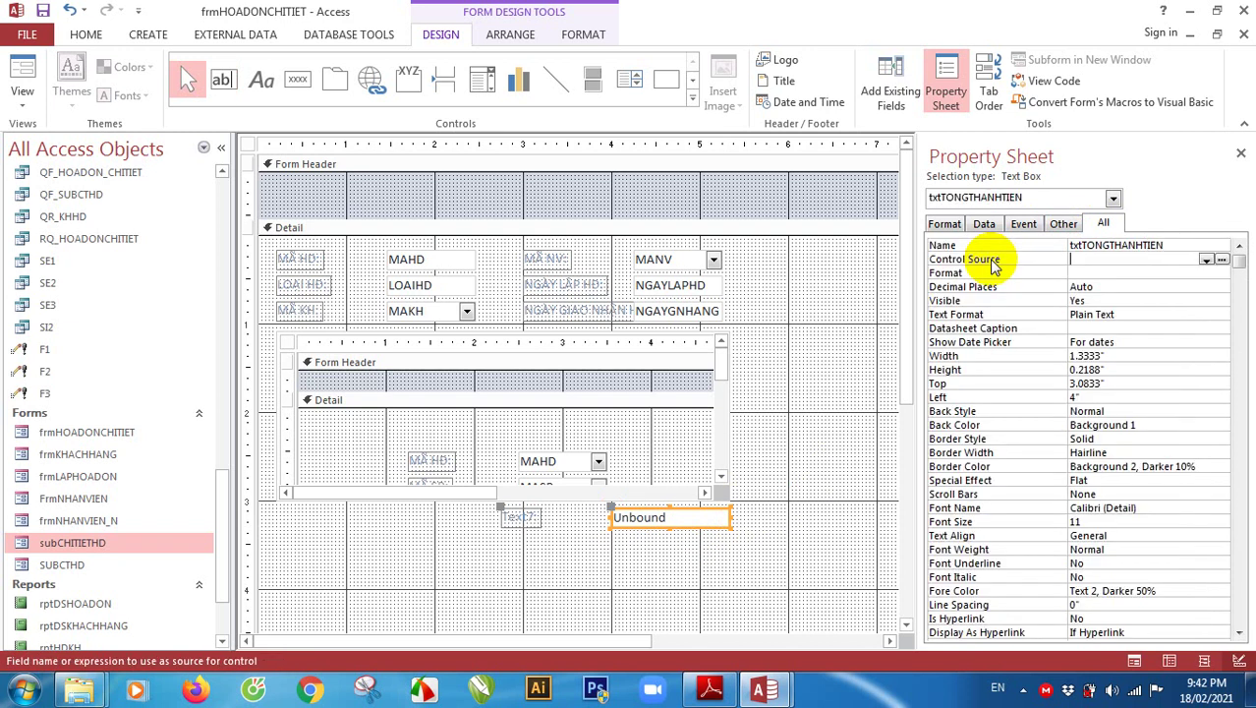
left_click(813, 516)
left_click(704, 513)
left_click_drag(724, 369, 721, 462)
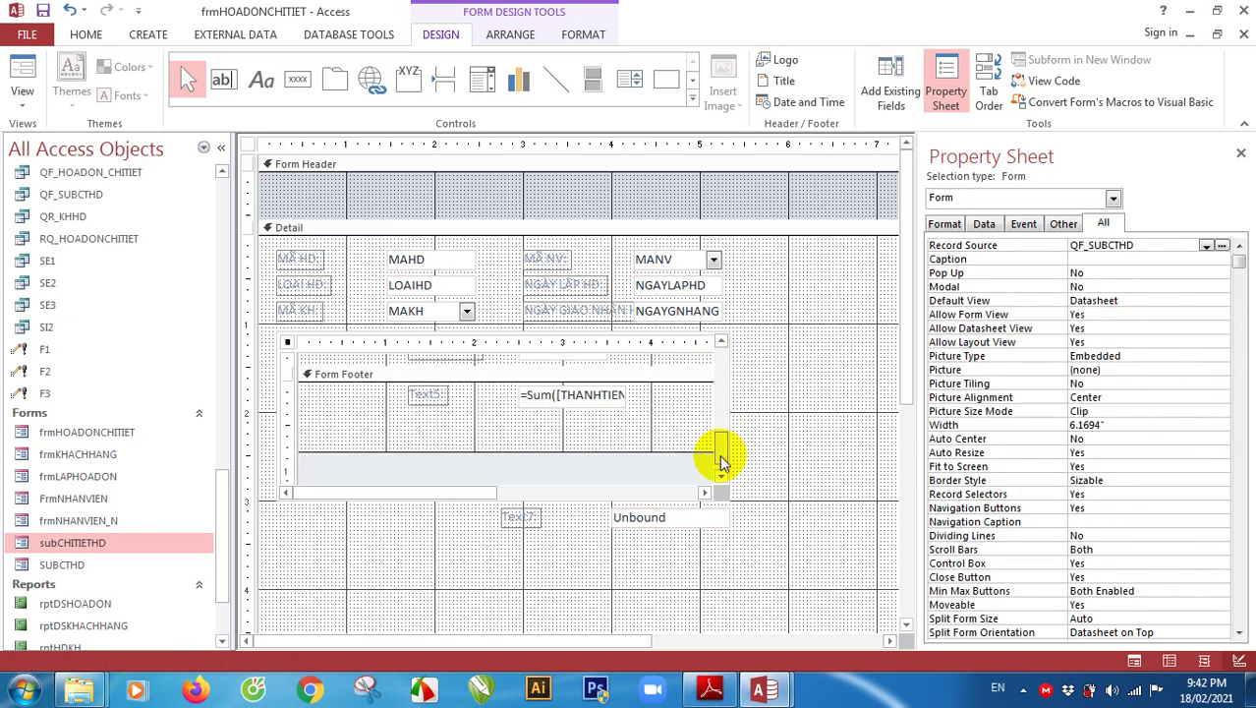
left_click(593, 394)
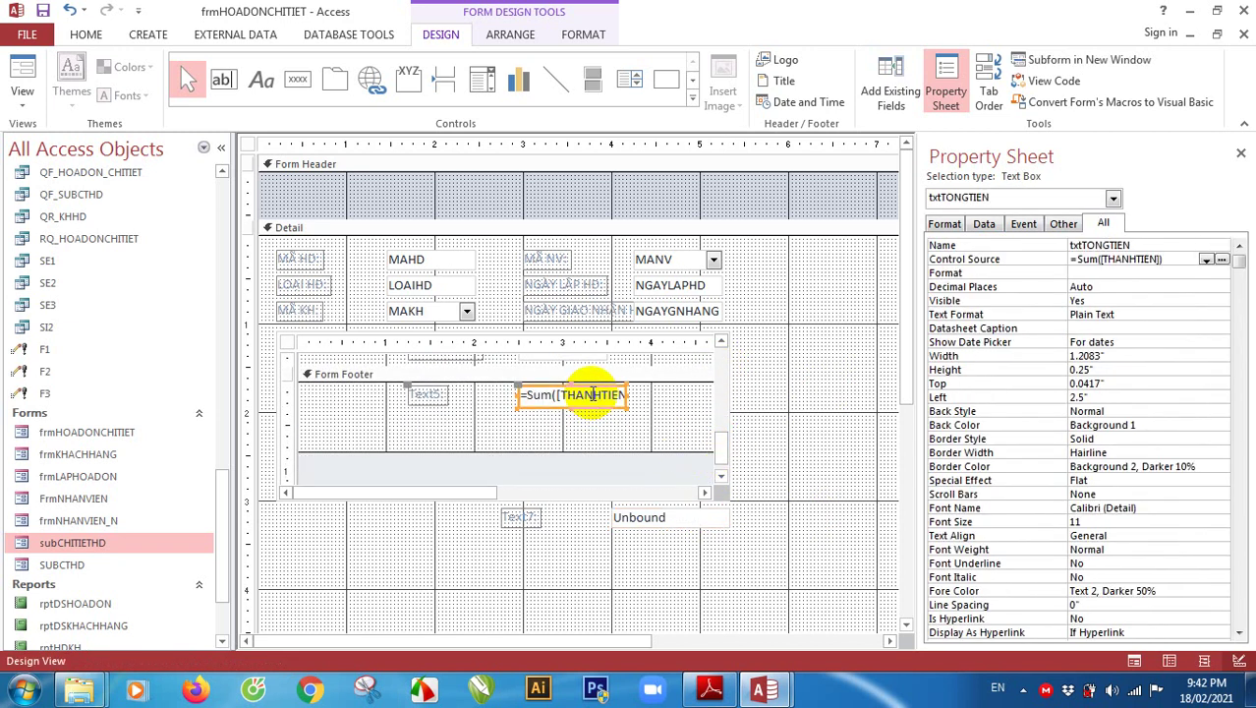
Set the caption of the new text box's label to Tổng thành tiền and widen the label to reach the text box
left_click(522, 517)
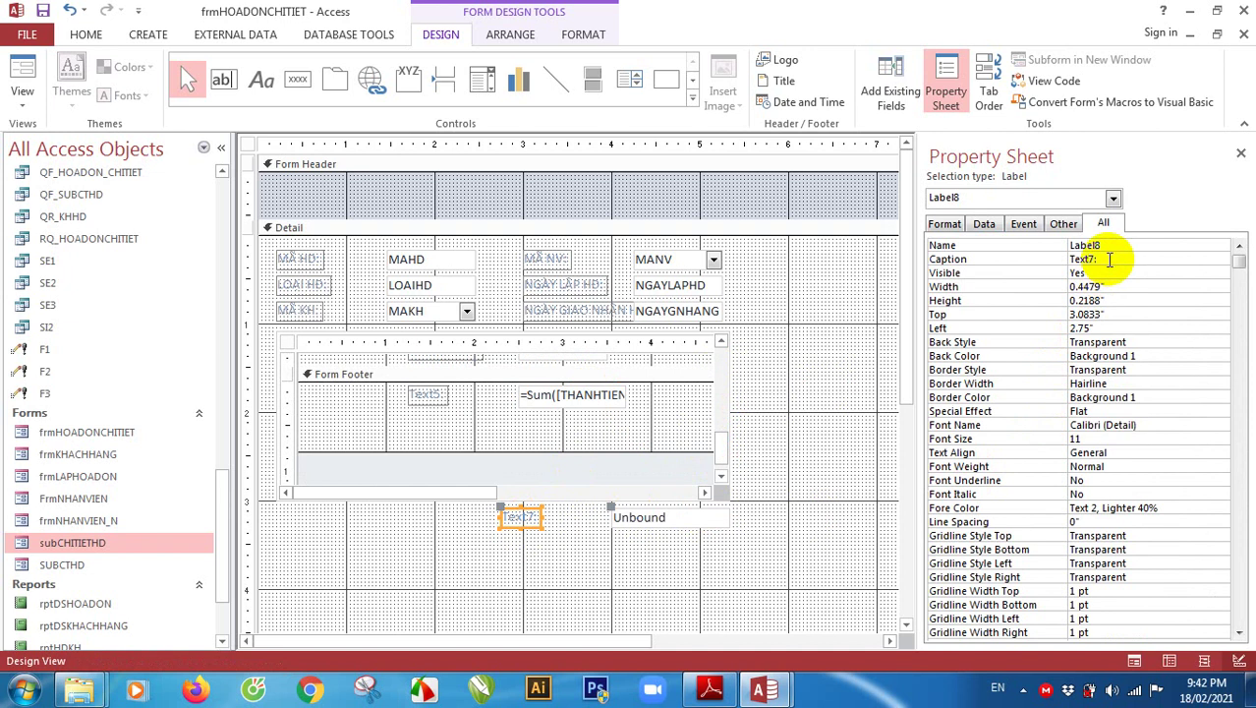
left_click(1013, 259)
type("T")
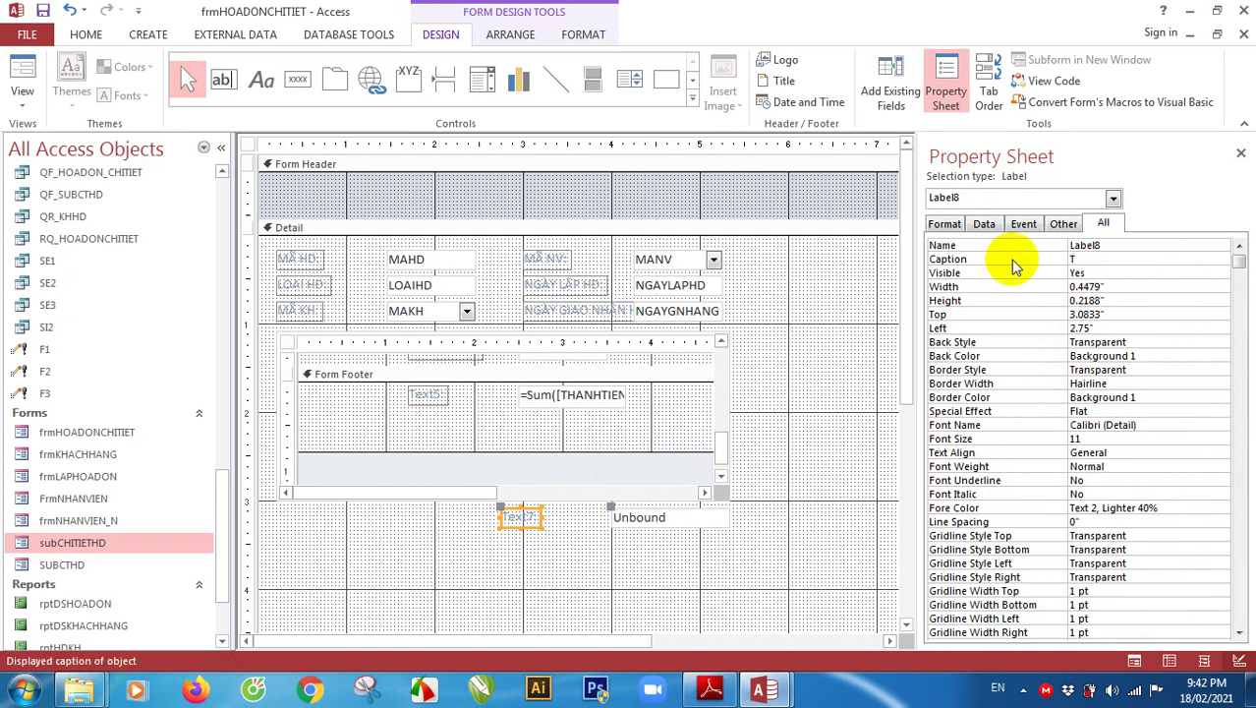
type("ổng thành tiền")
key("Return")
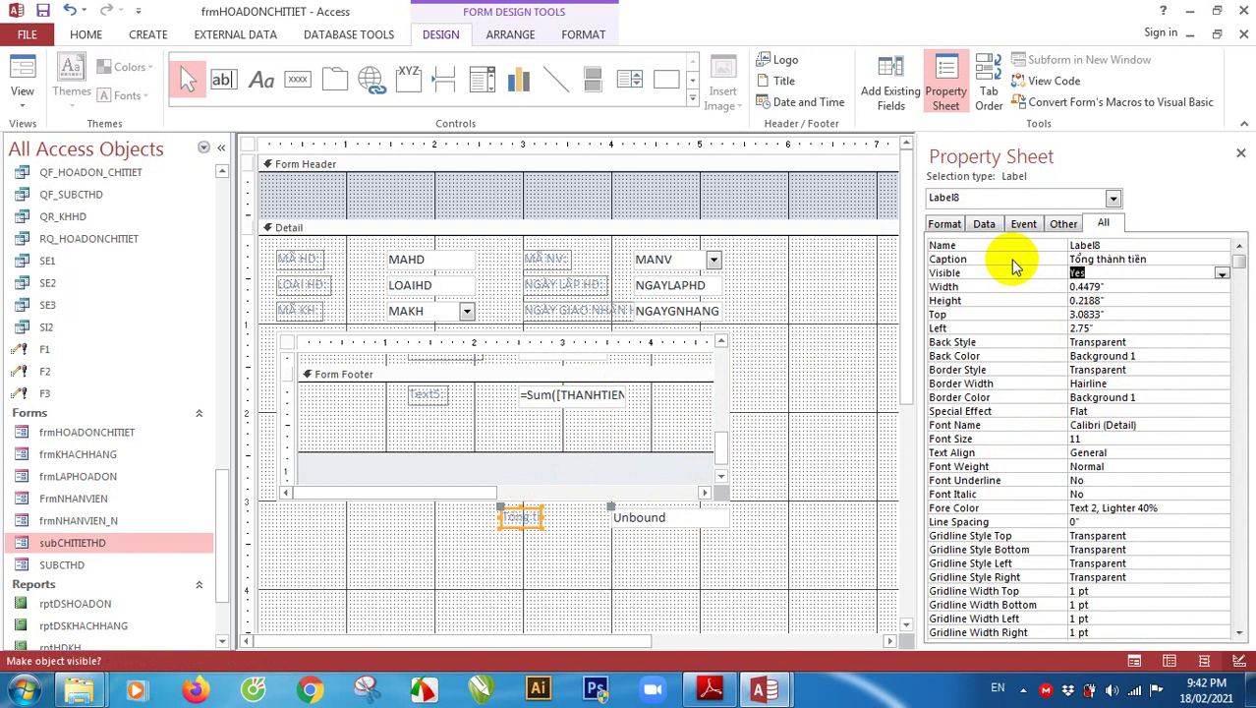
left_click(575, 546)
left_click(533, 513)
left_click_drag(541, 518, 604, 516)
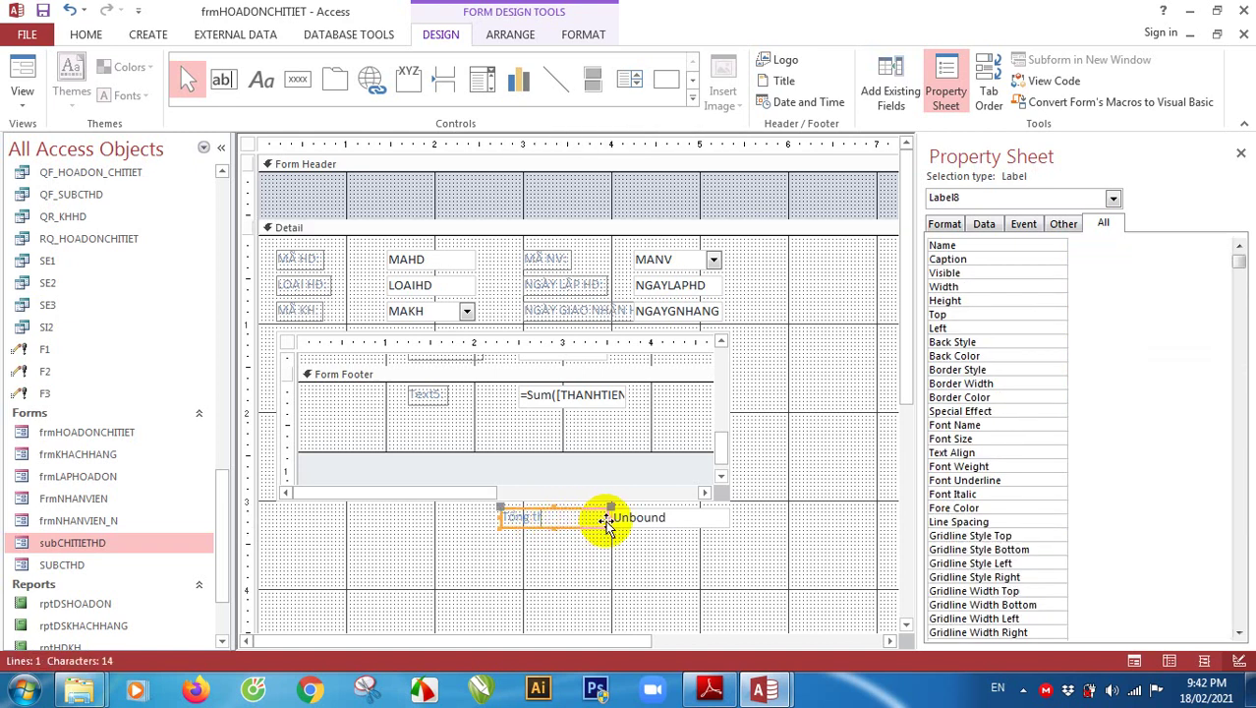
left_click(566, 549)
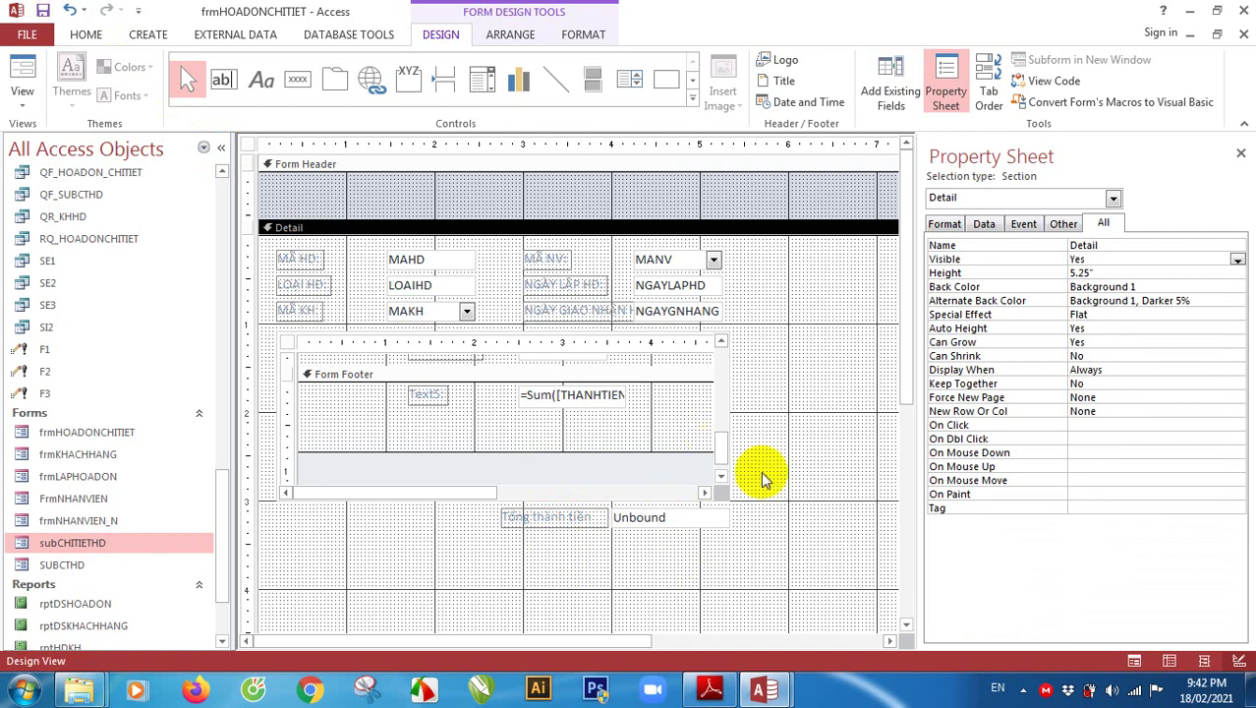
left_click(714, 512)
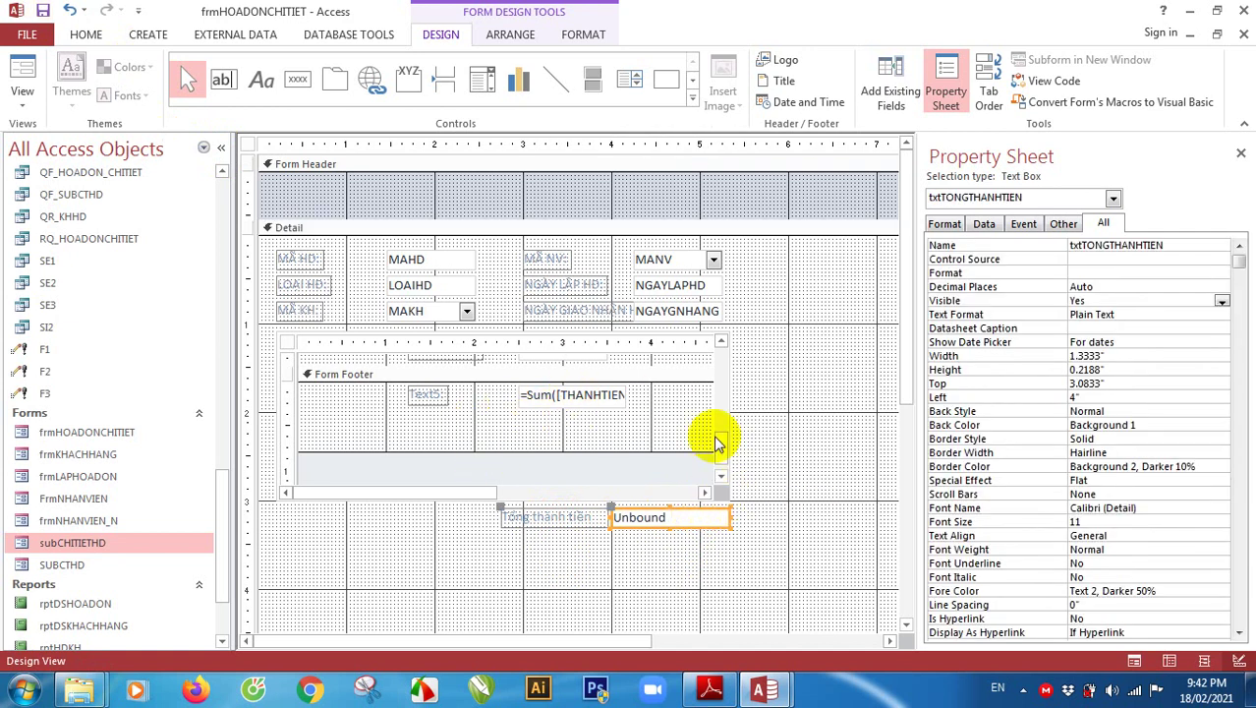
left_click_drag(725, 445, 723, 393)
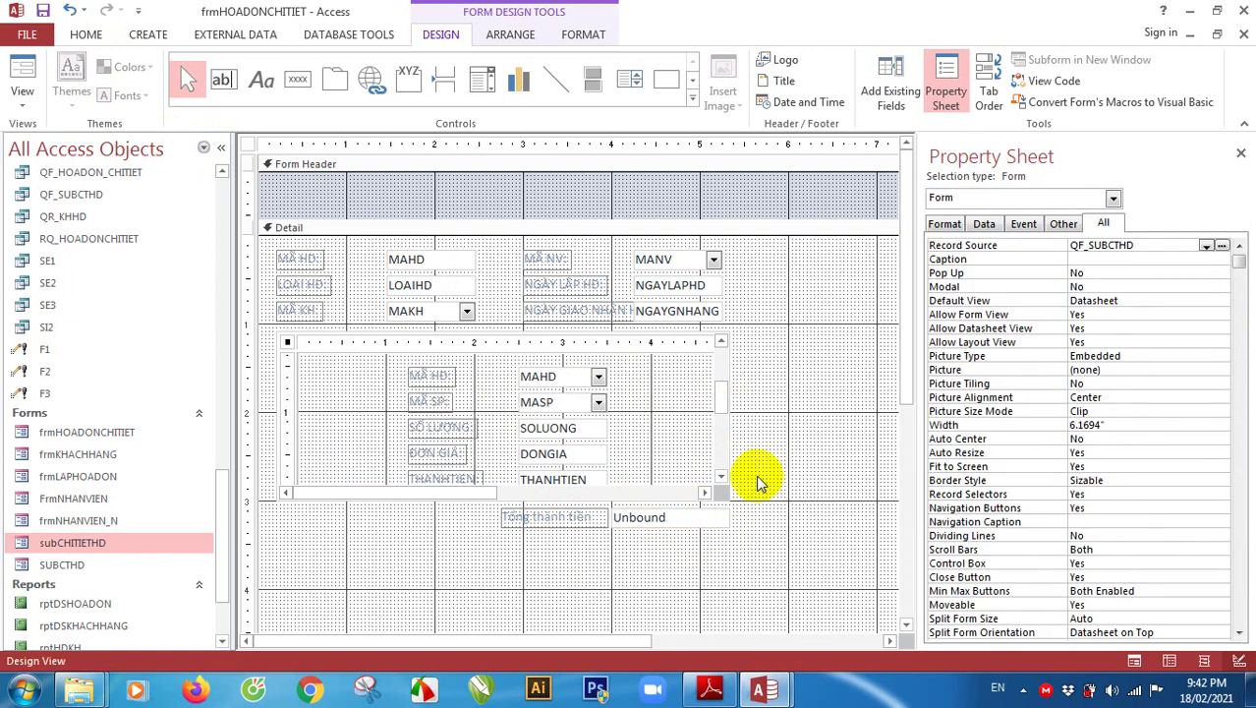
left_click(711, 689)
mouse_move(769, 693)
left_click(674, 599)
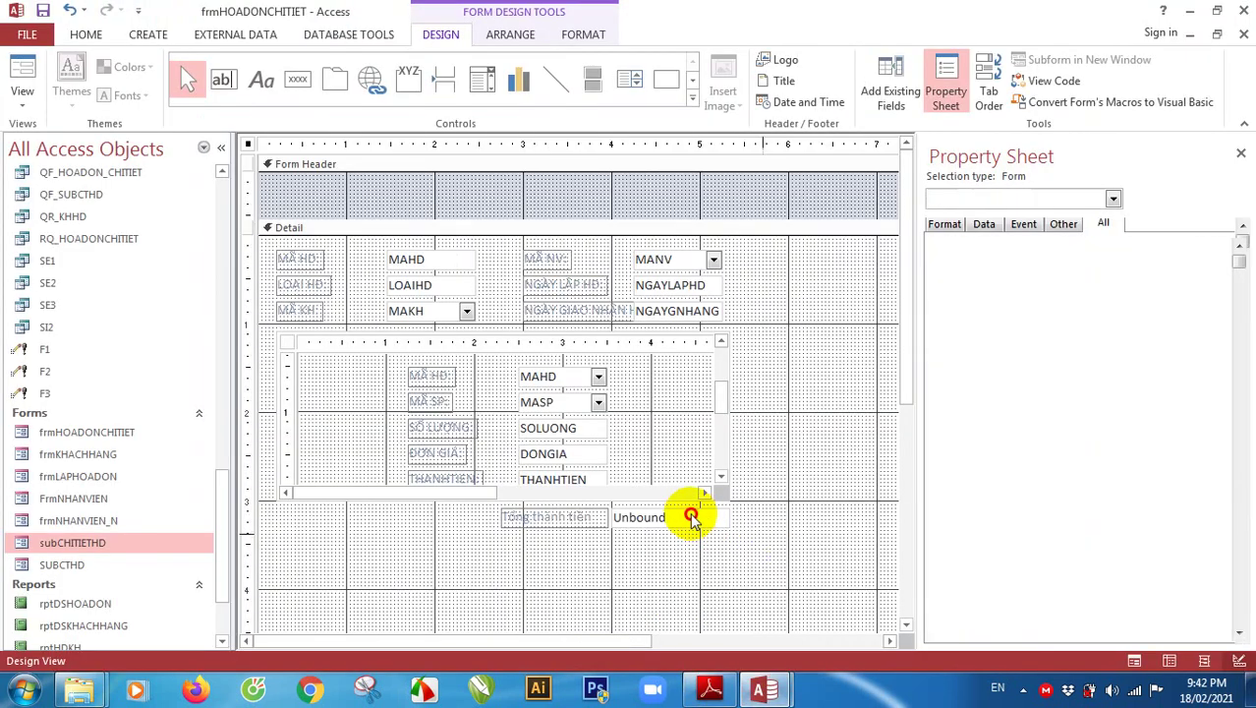
Set txtTONGTHANHTIEN's Control Source to the subform's total, =[subCHITIETHD].[Form]![txtTONGTIEN], using the Expression Builder
left_click(690, 513)
left_click(1112, 260)
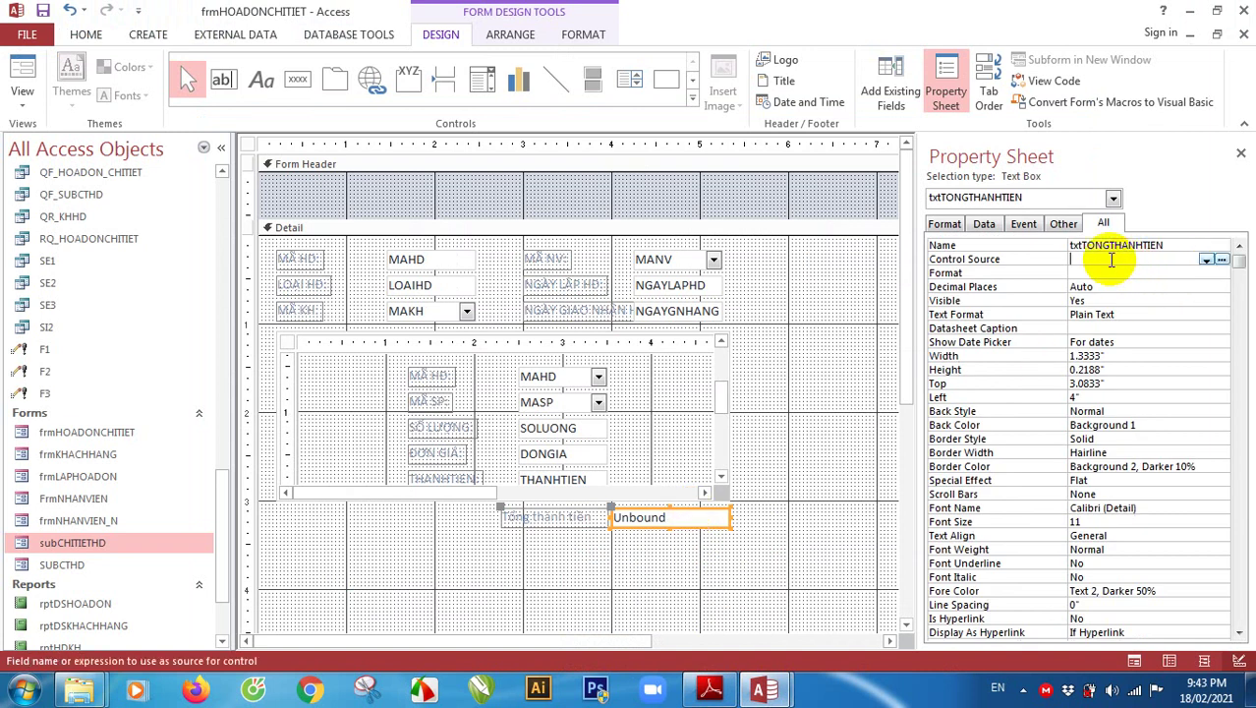
left_click(1222, 258)
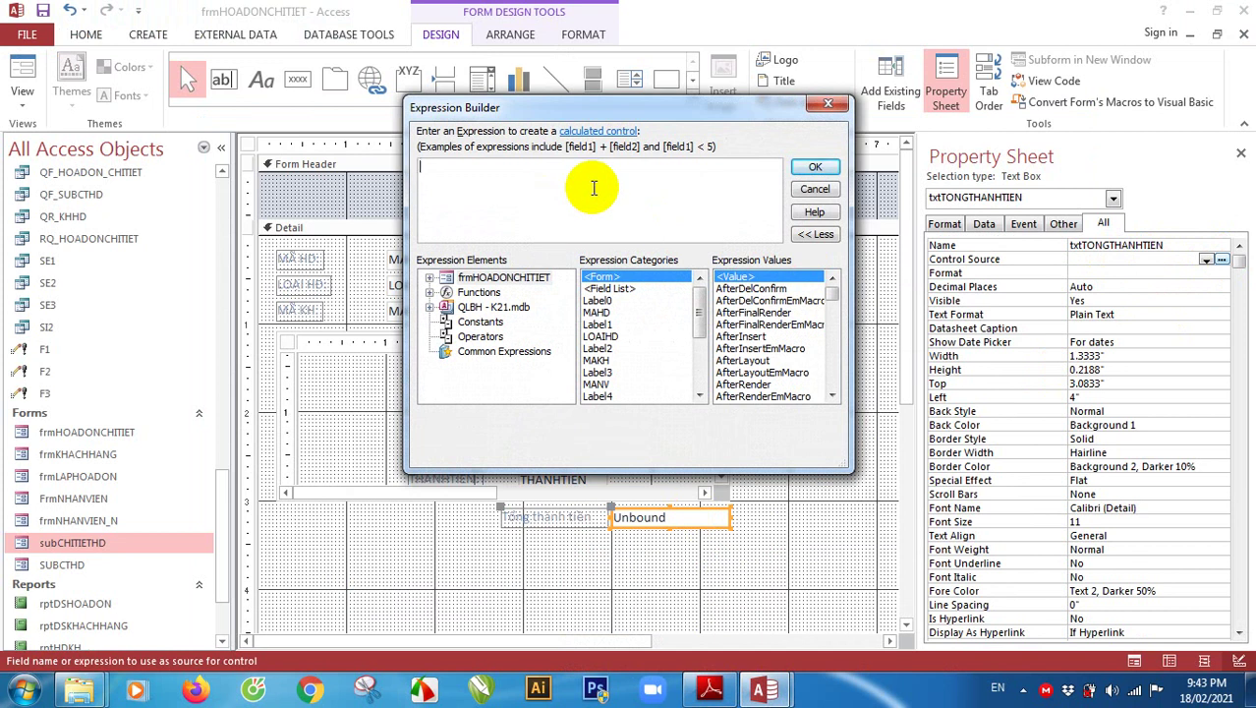
left_click(428, 280)
left_click(430, 279)
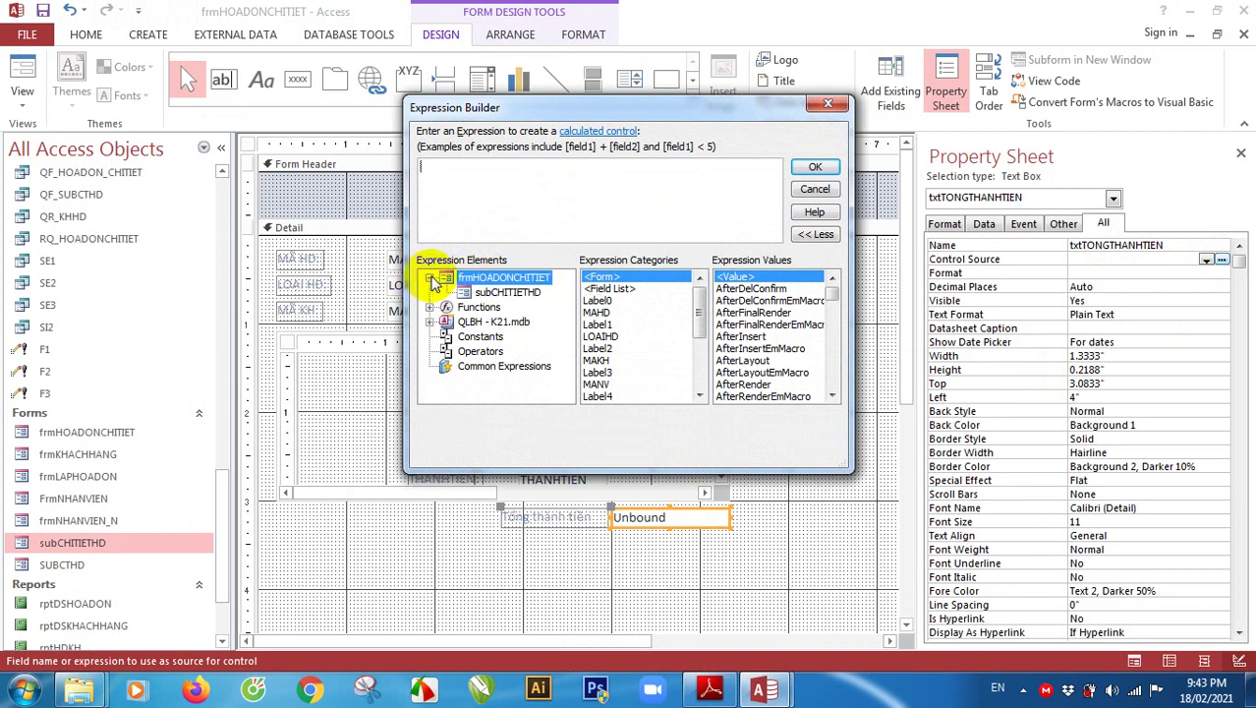
left_click(501, 293)
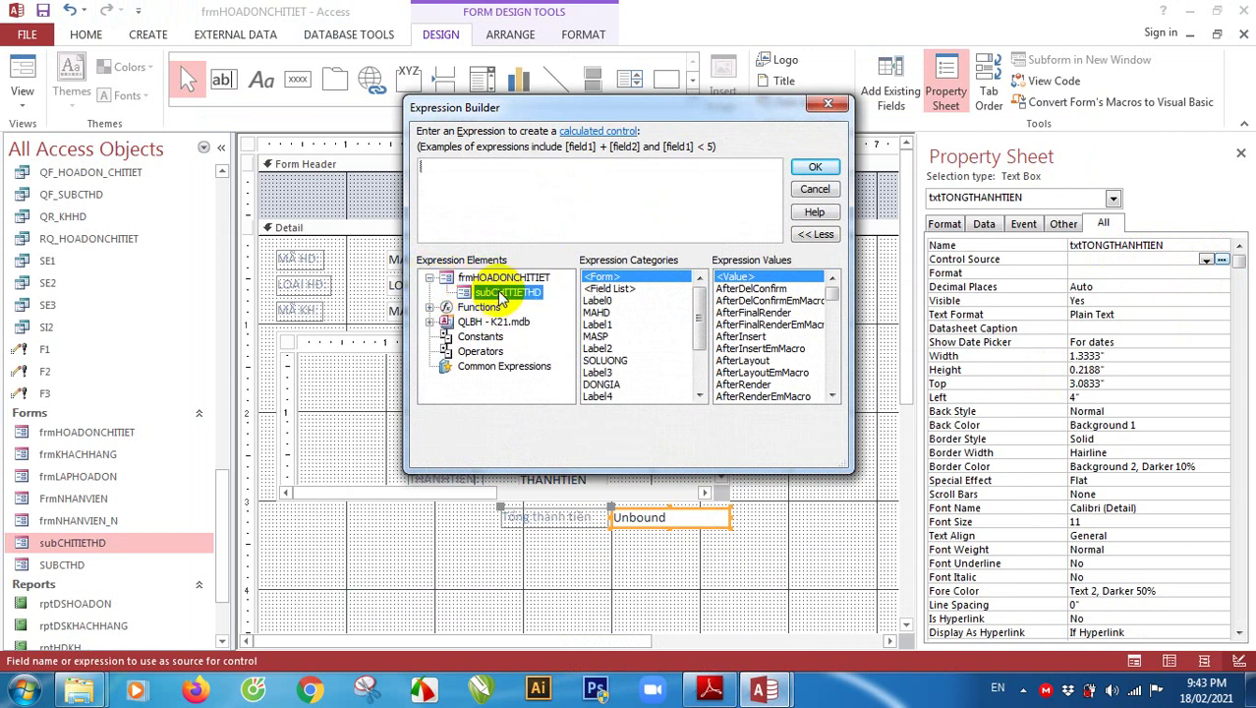
left_click_drag(698, 336, 695, 361)
double_click(629, 360)
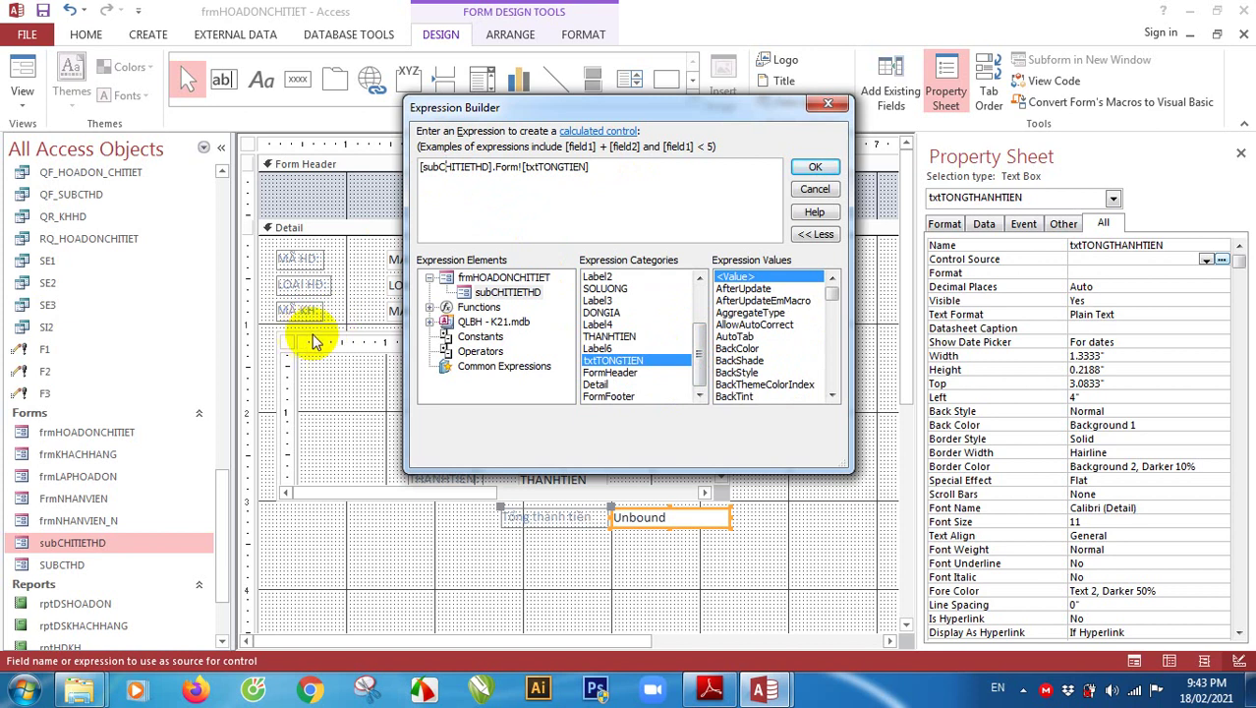
left_click(524, 167)
type("[")
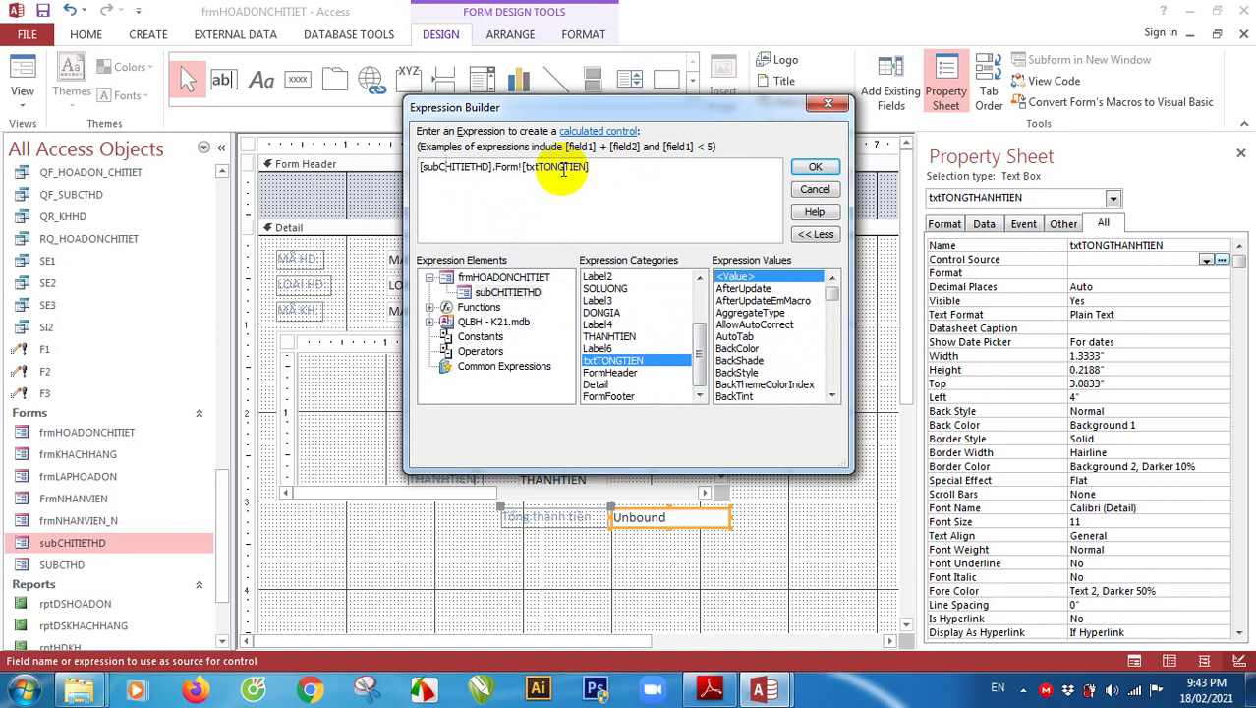
left_click(815, 169)
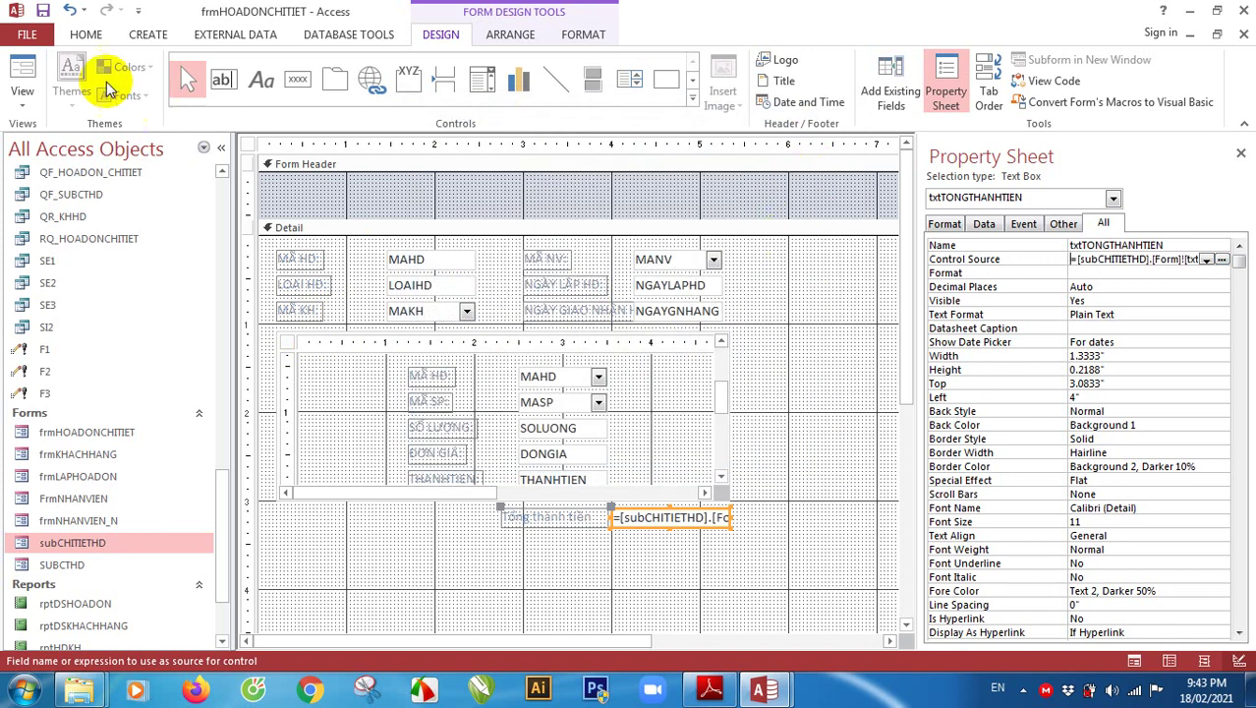
Check the subform columns and the calculated total in Form view
left_click(22, 76)
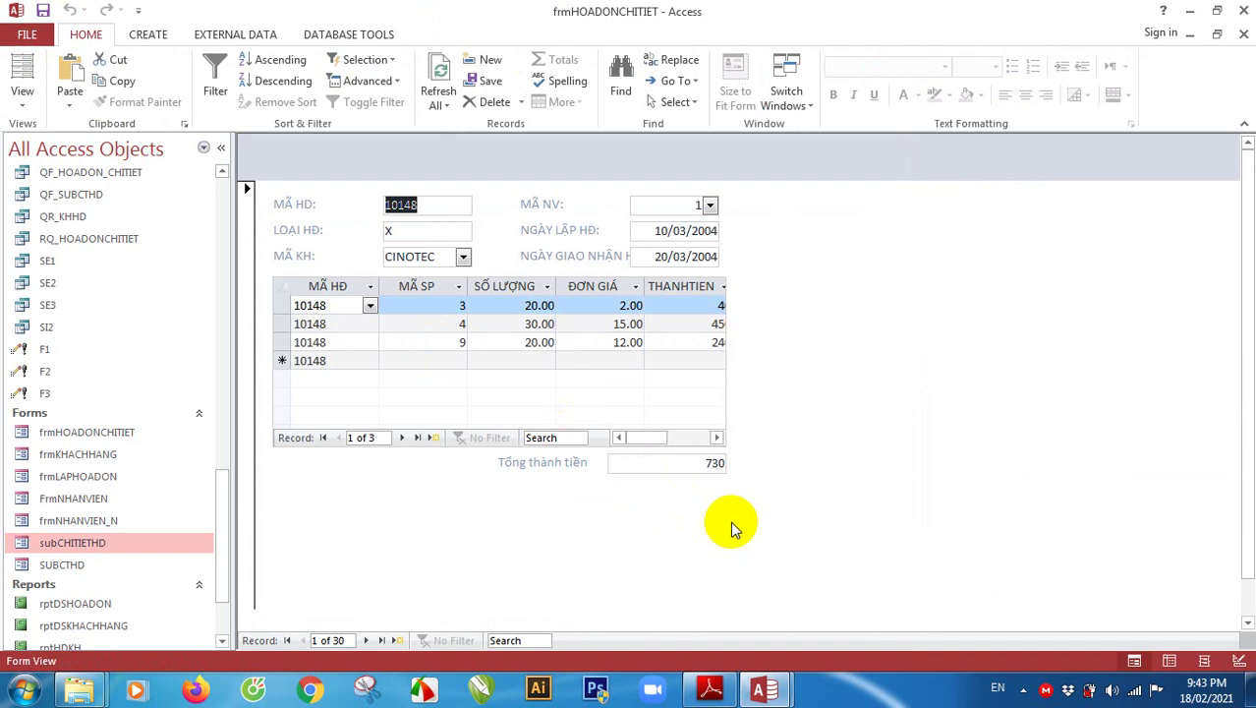
left_click(106, 175)
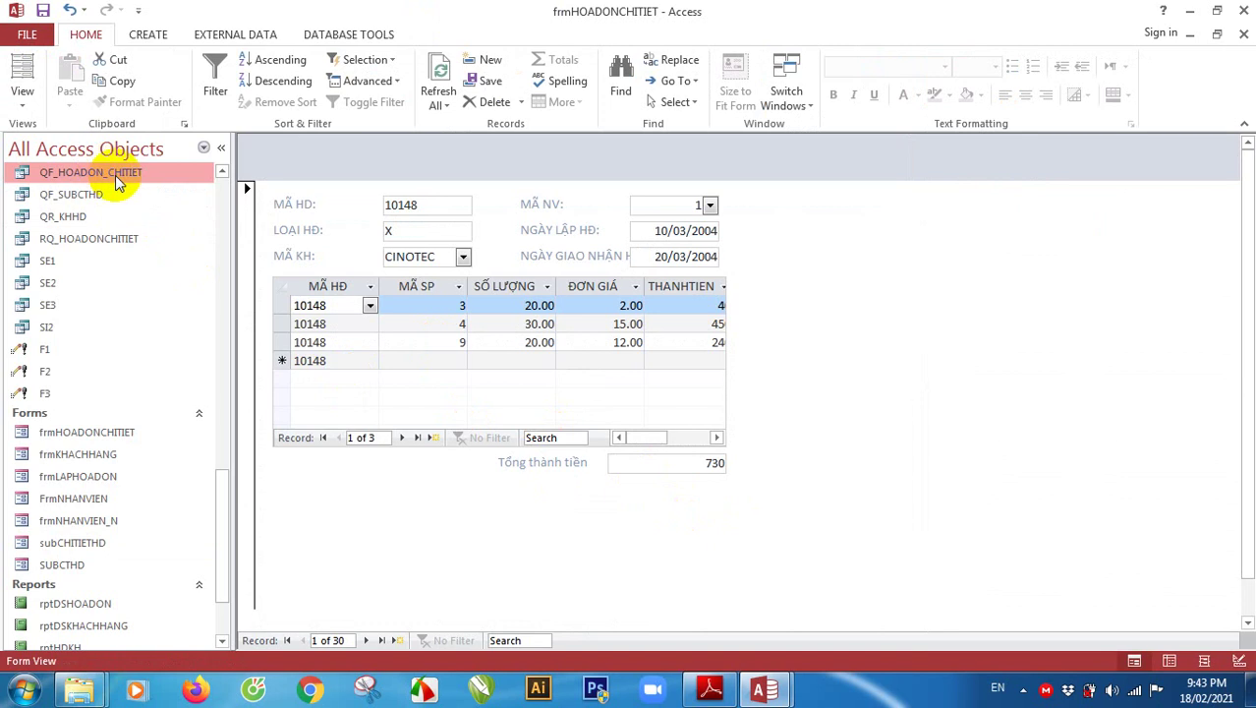
left_click(737, 325)
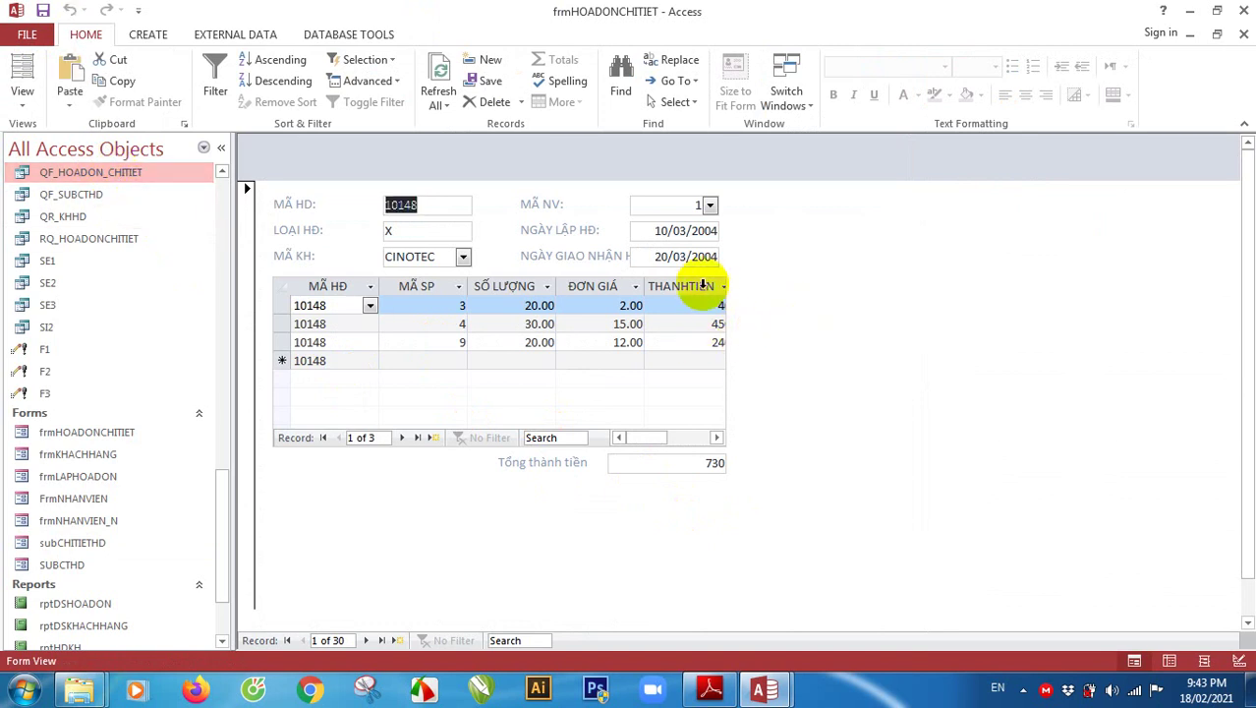
Return to Design view and widen the subform to 5.375"
left_click(24, 106)
left_click(59, 255)
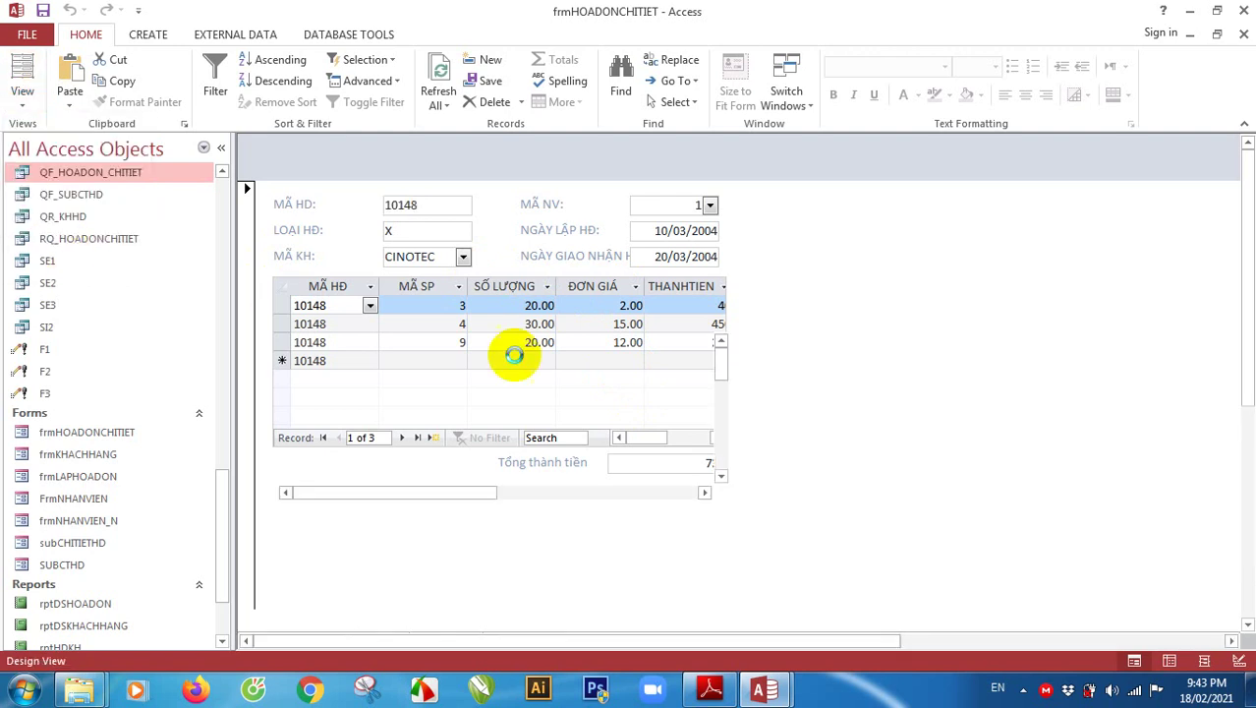
left_click(725, 340)
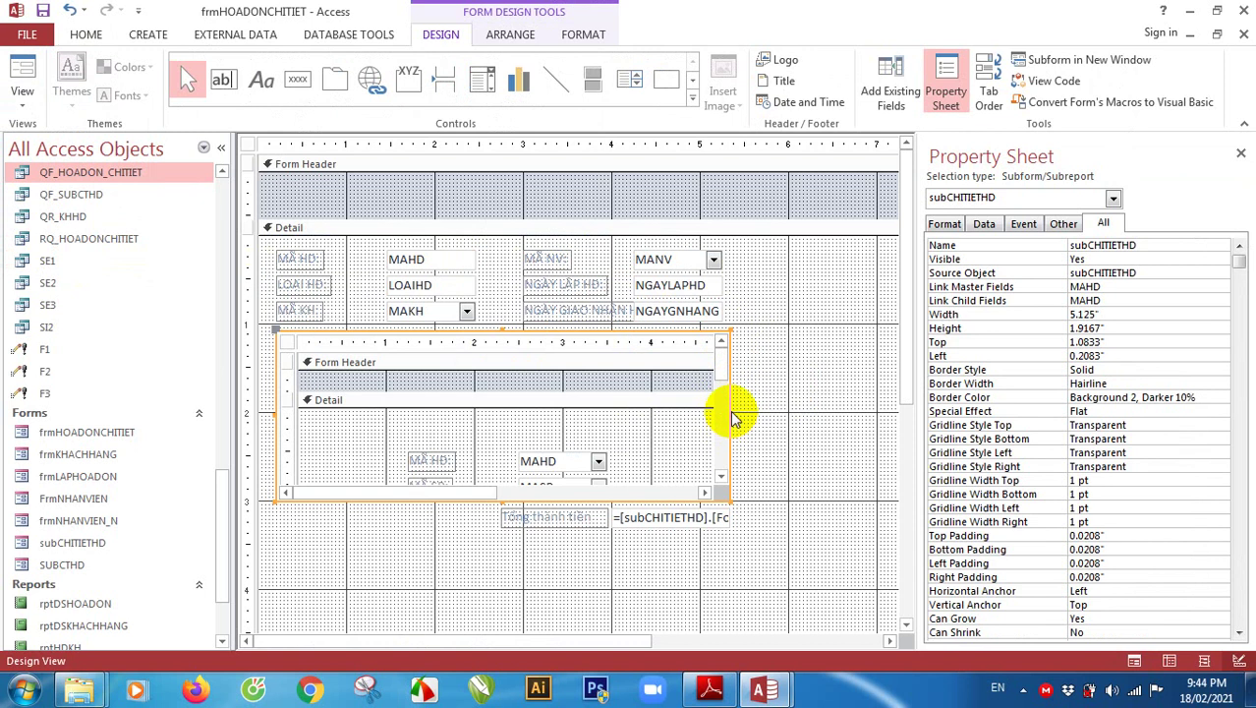
left_click_drag(729, 416, 752, 415)
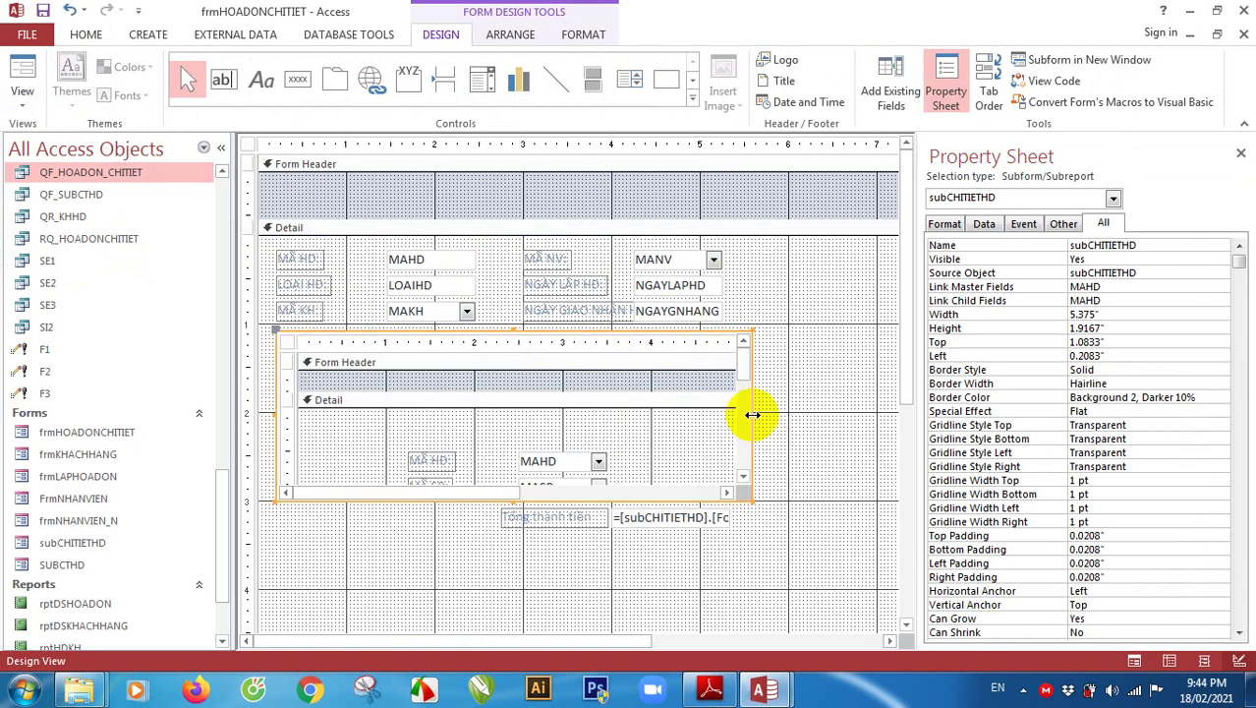
left_click(792, 283)
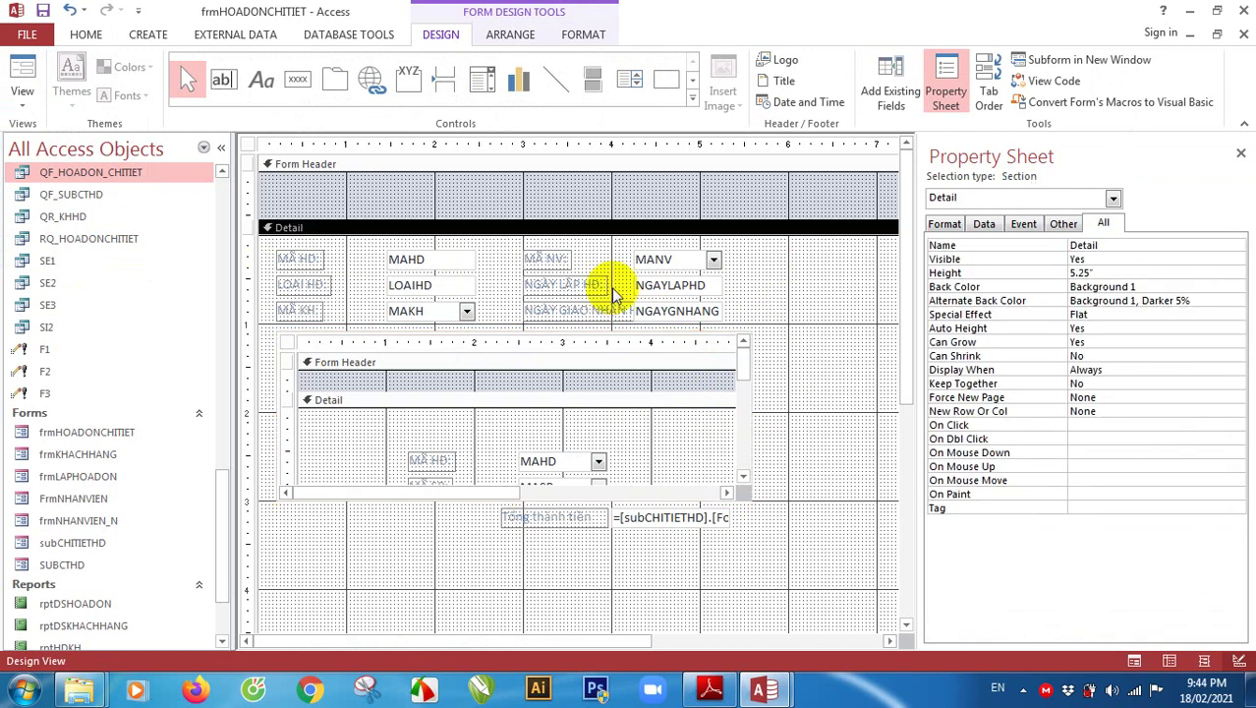
Shift the MANV, NGAYLAPHD and NGAYGNHANG controls with their labels to the subform's far edge, level with the first column, and check Form view
left_click_drag(503, 243, 782, 344)
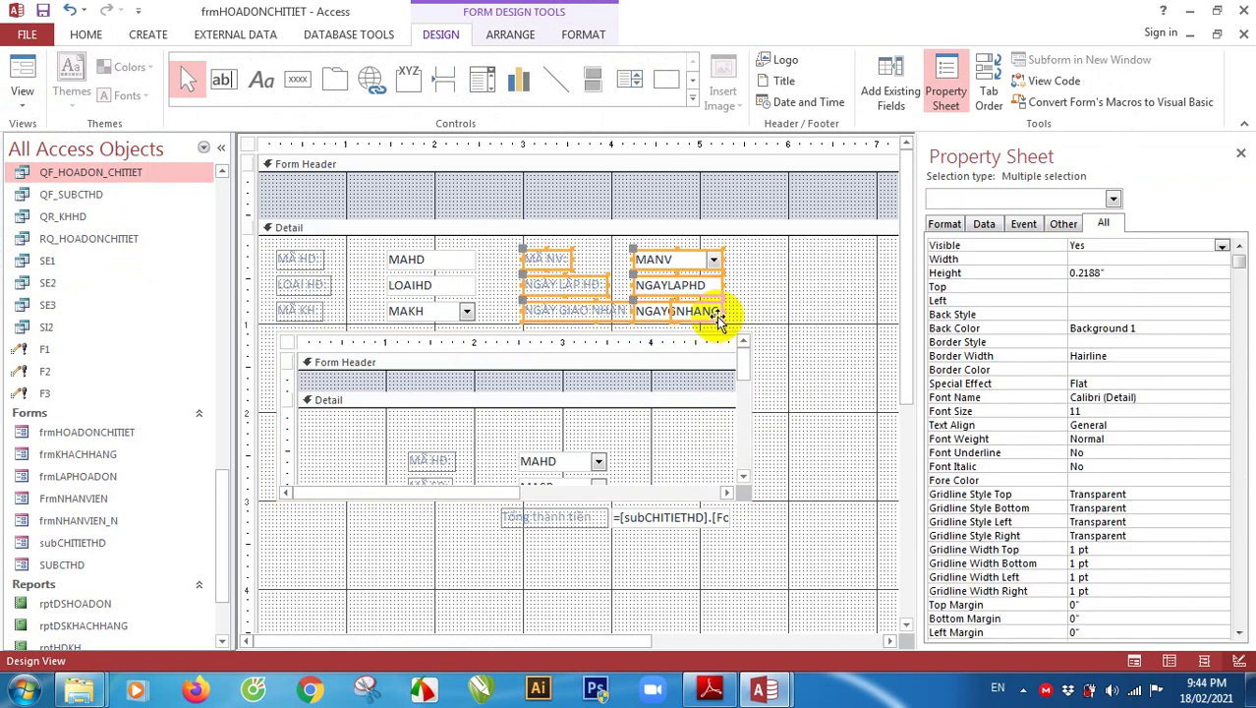
left_click_drag(706, 303, 742, 306)
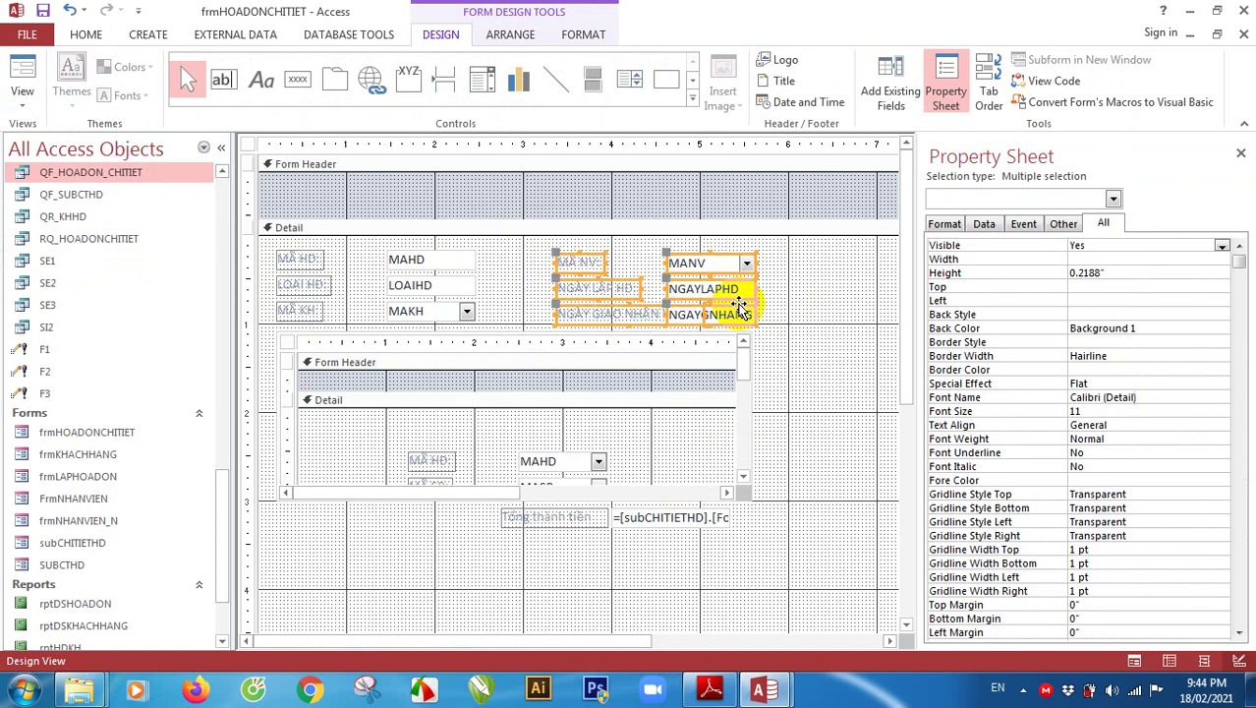
left_click(814, 284)
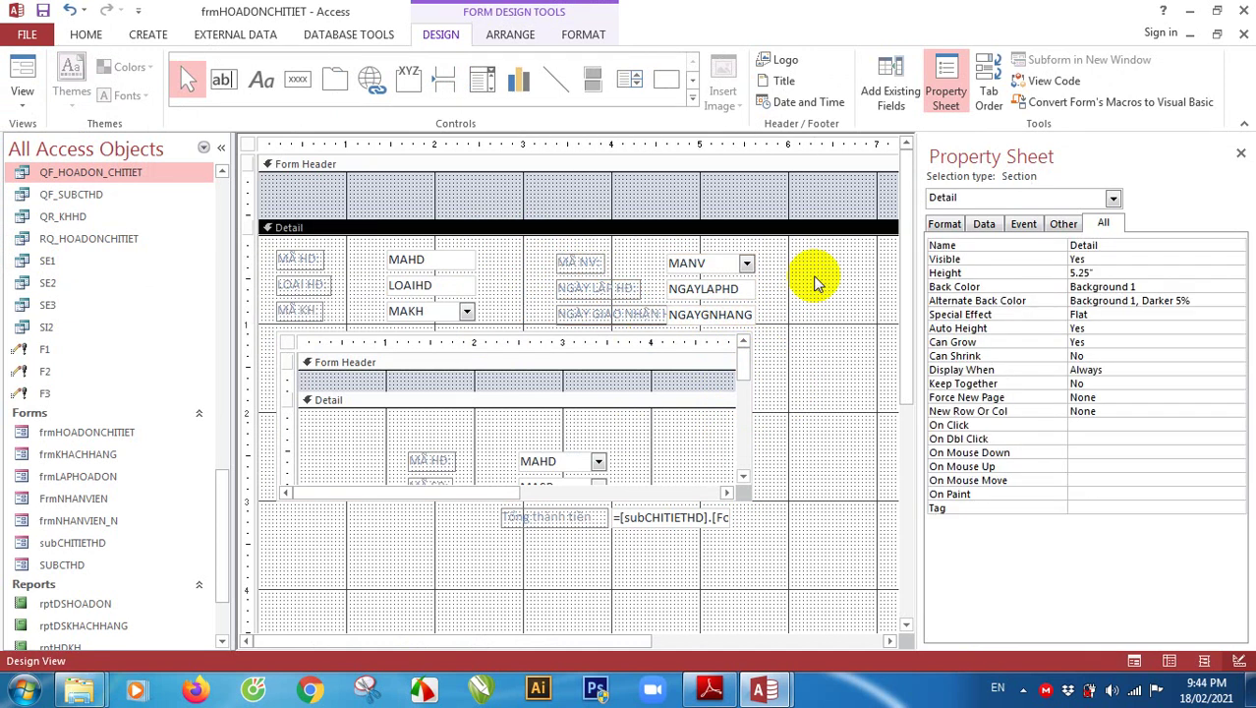
left_click_drag(527, 238, 792, 326)
mouse_move(623, 280)
left_mouse_down()
mouse_move(617, 272)
mouse_move(632, 273)
left_mouse_up()
left_click(814, 300)
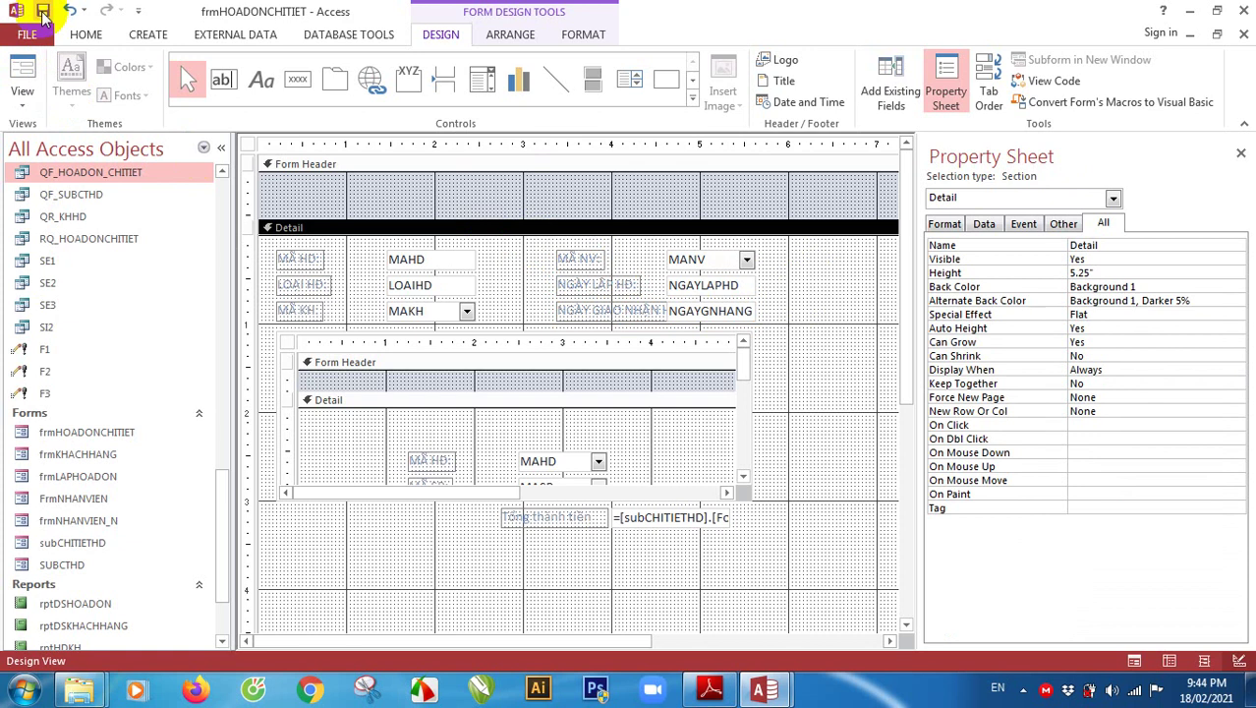
left_click(22, 78)
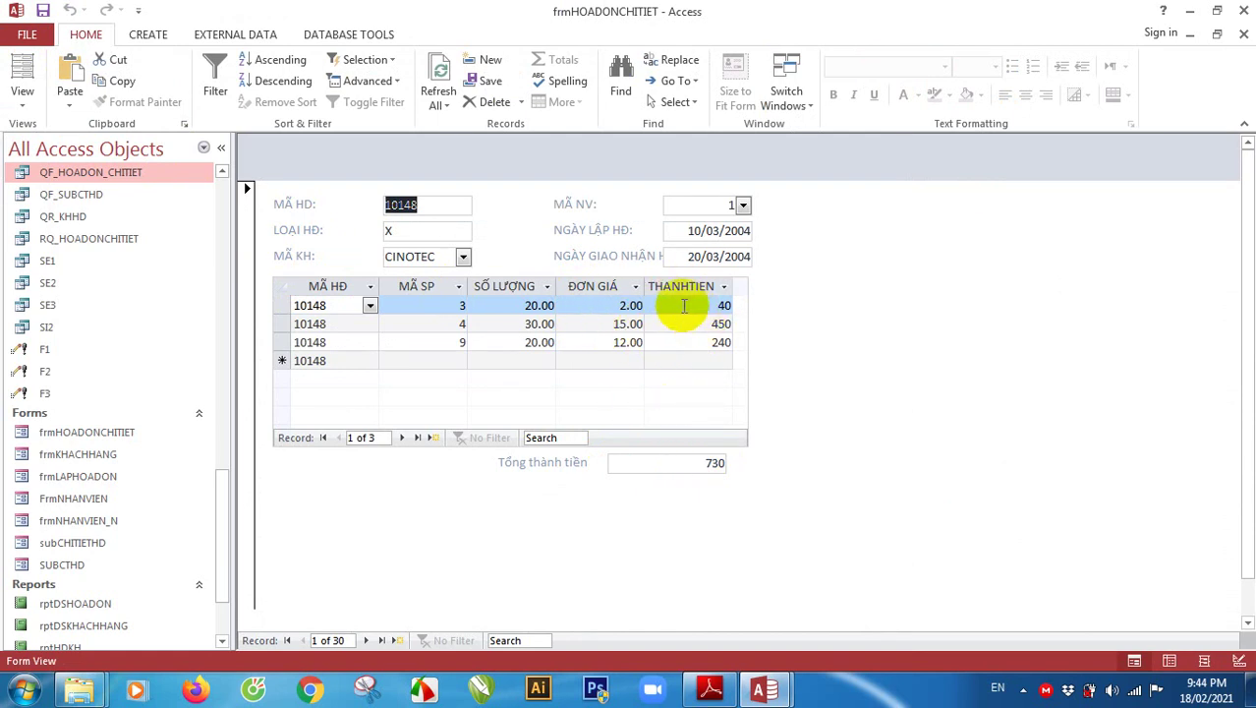
Return to Design view and move the Tổng thành tiền label and text box together to end at the widened subform's far edge
left_click(23, 98)
left_click(69, 255)
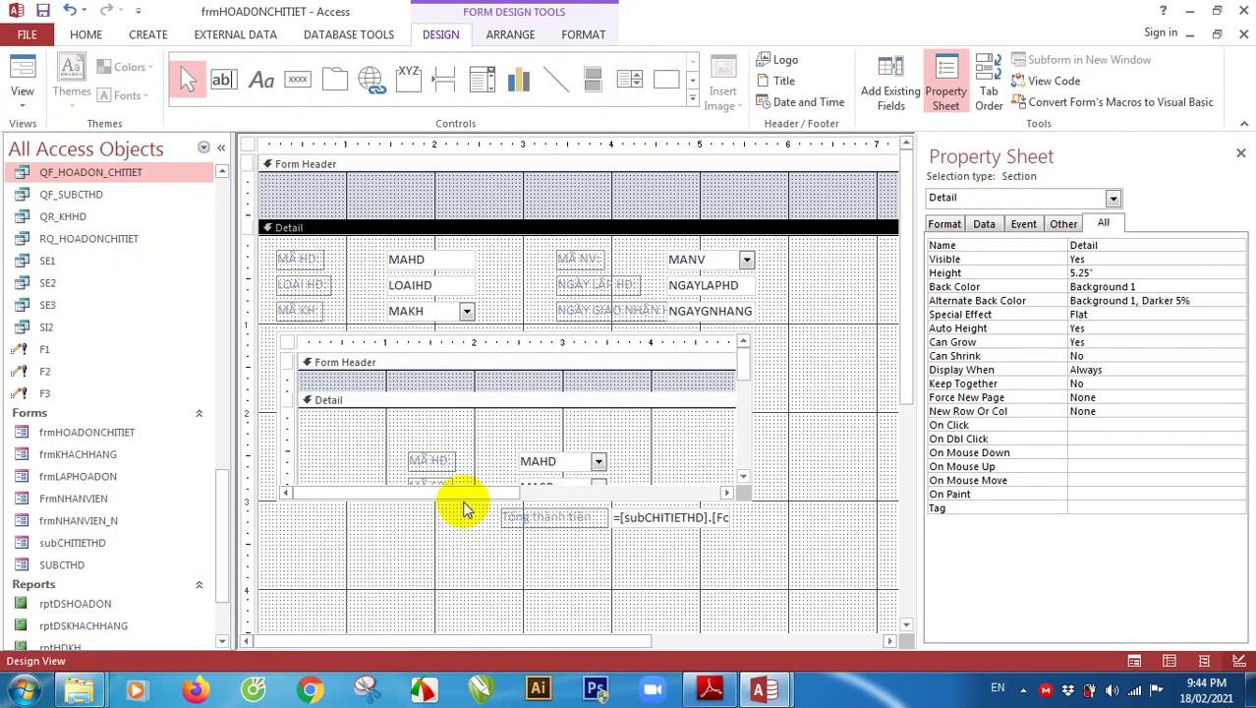
left_click(510, 515)
left_click_drag(511, 515, 743, 521)
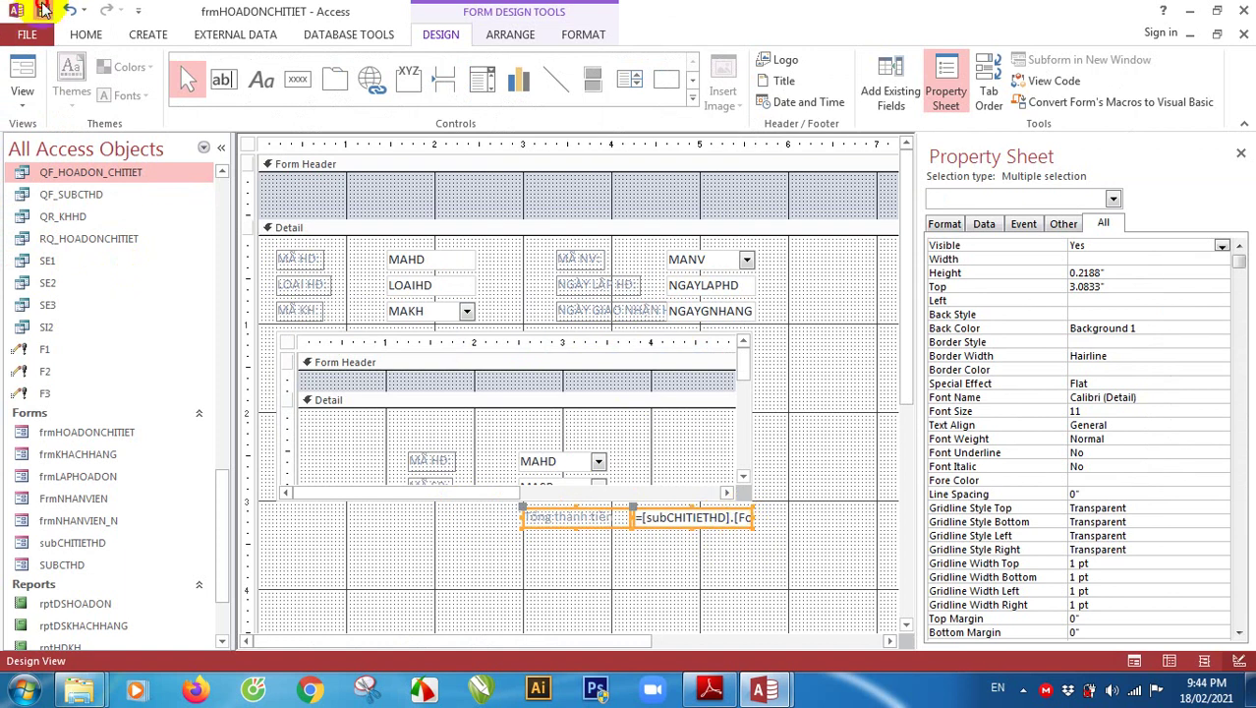
Switch to the PDF in Adobe Reader and read the button requirements below the HÓA ĐƠN - CHI TIẾT sample form
left_click(710, 690)
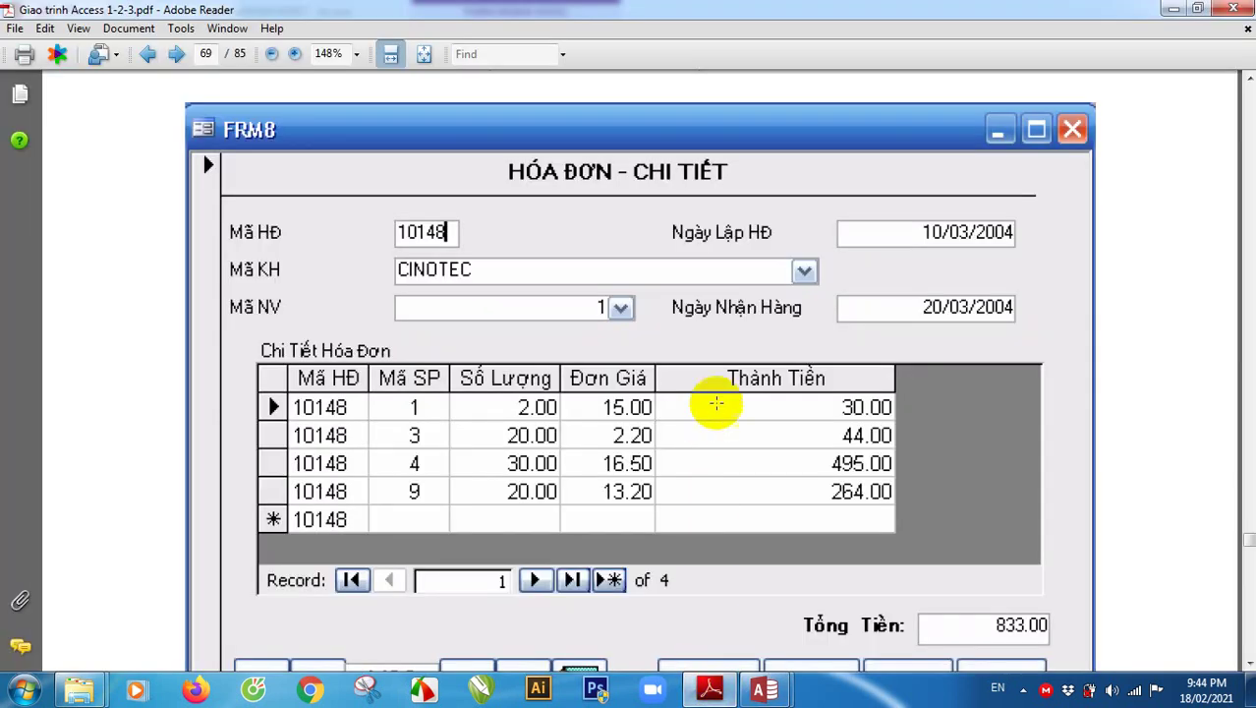
scroll(711, 420, "down", 3)
scroll(762, 349, "down", 10)
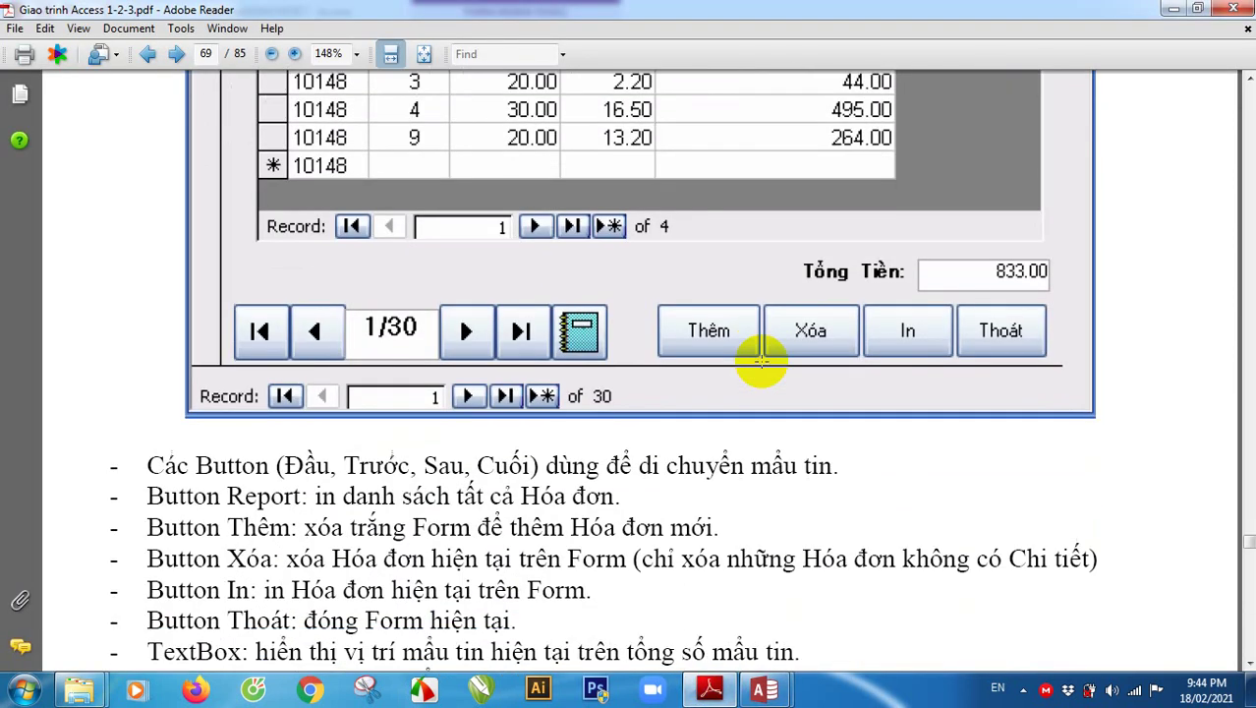
Read the frmLAPHOADON form sample on page 69 and its requirements for the buttons, text boxes and combo boxes
scroll(763, 366, "down", 4)
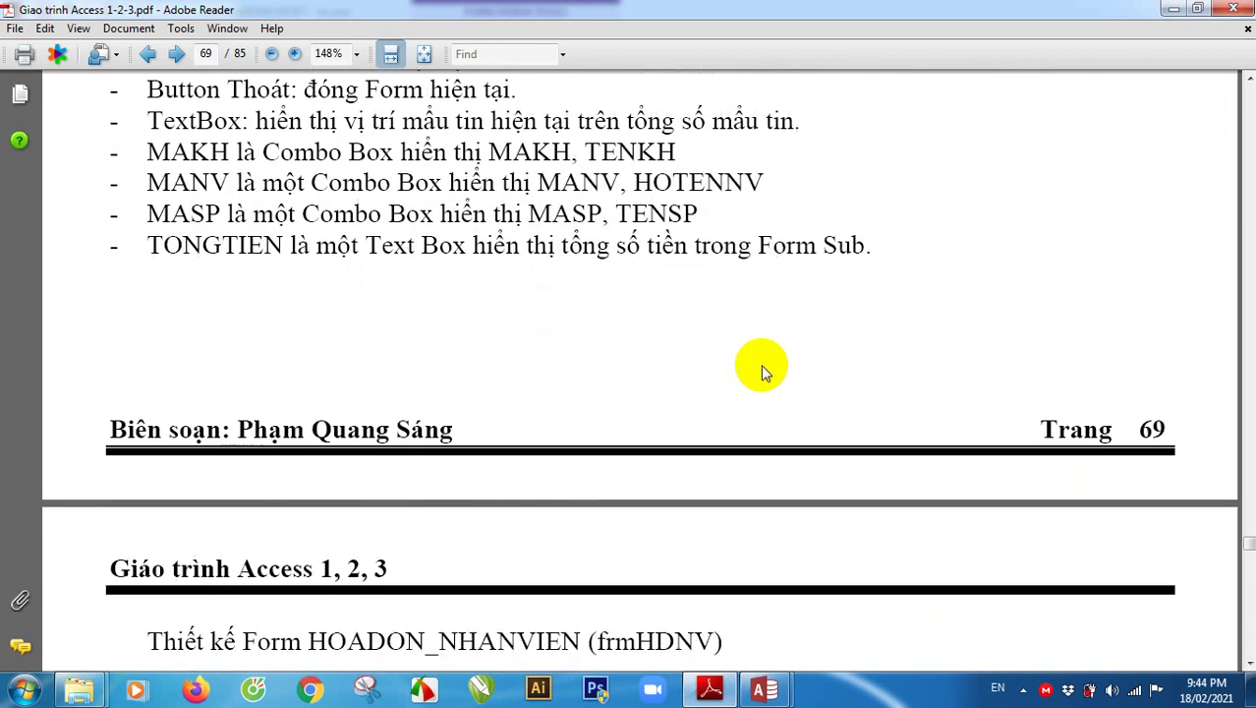
scroll(764, 372, "down", 2)
scroll(763, 365, "up", 5)
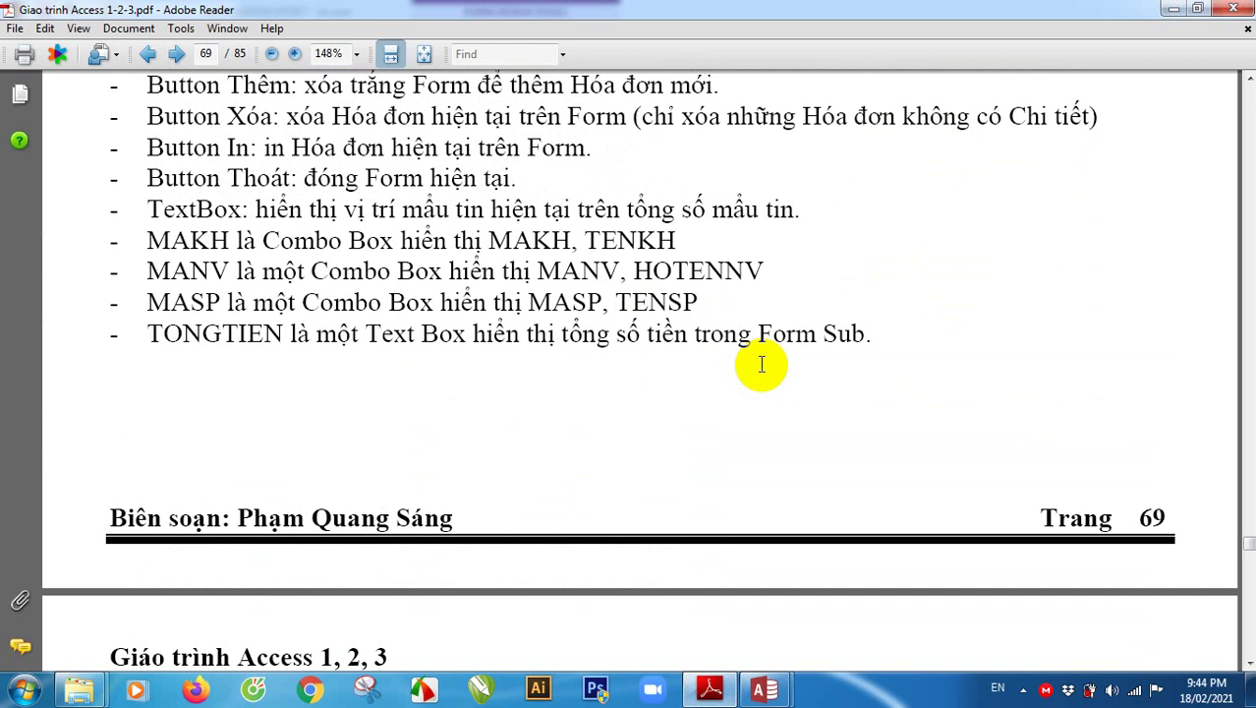
scroll(762, 365, "up", 9)
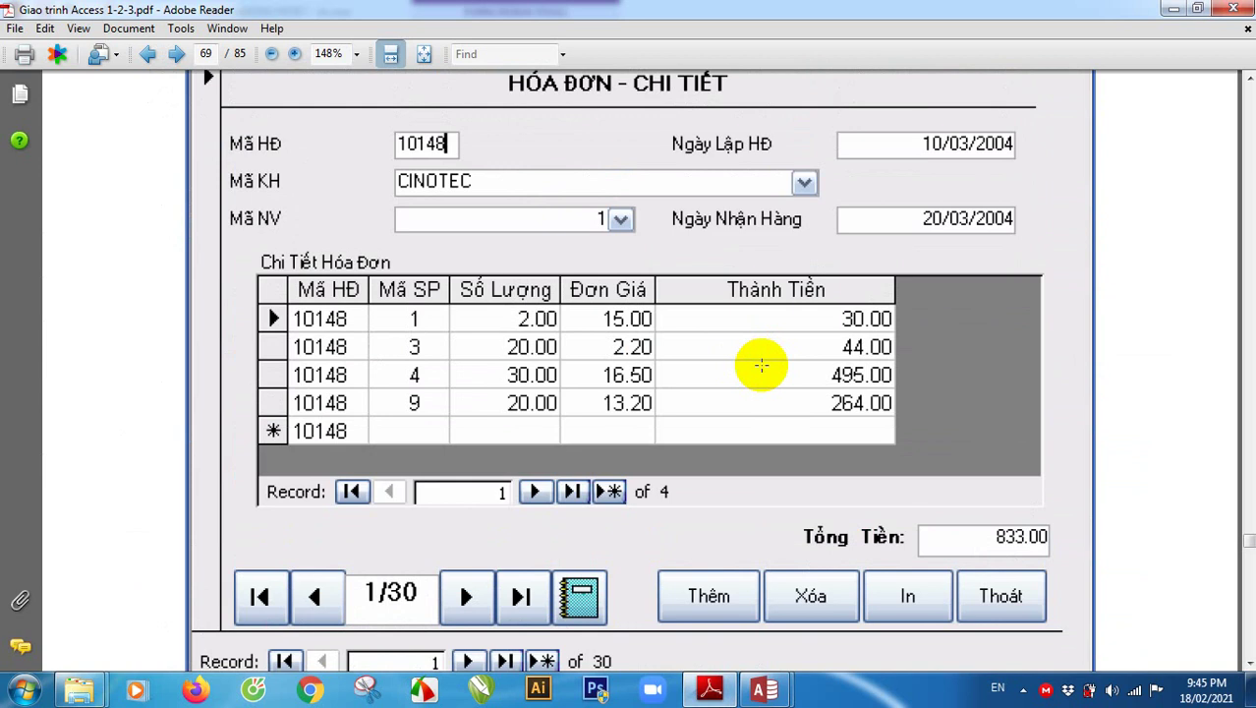
scroll(762, 364, "down", 9)
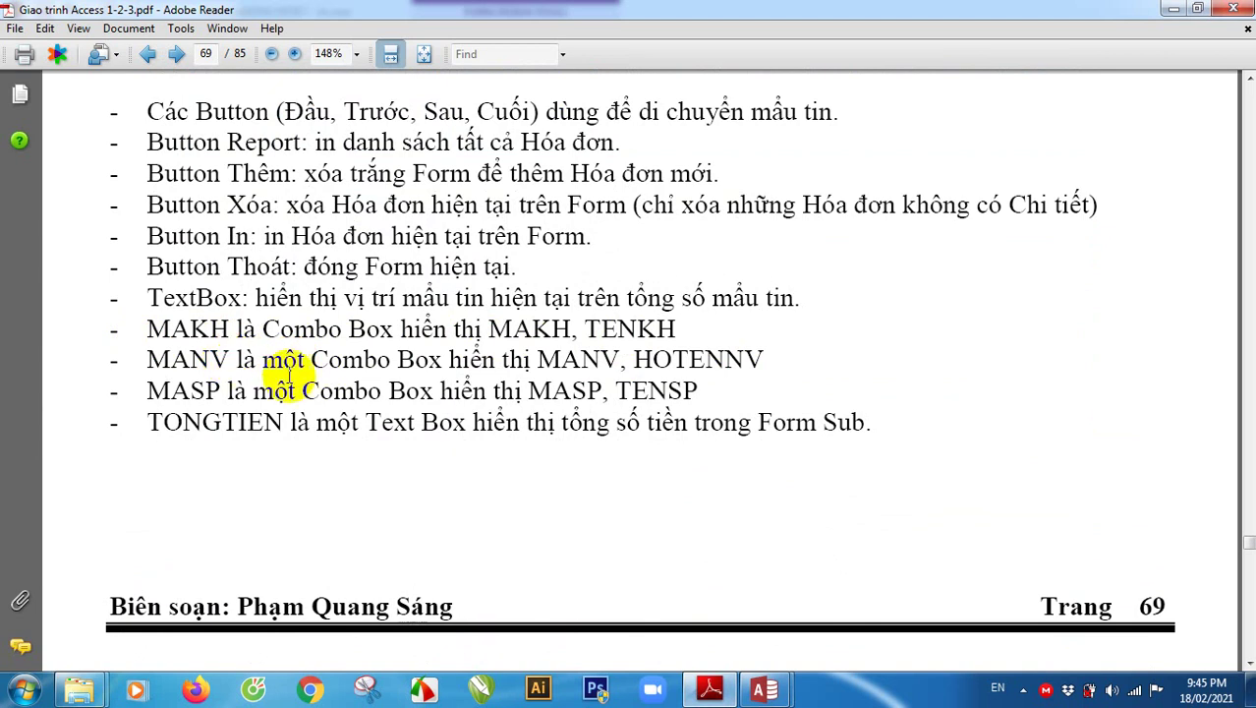
scroll(704, 384, "up", 2)
scroll(707, 391, "up", 12)
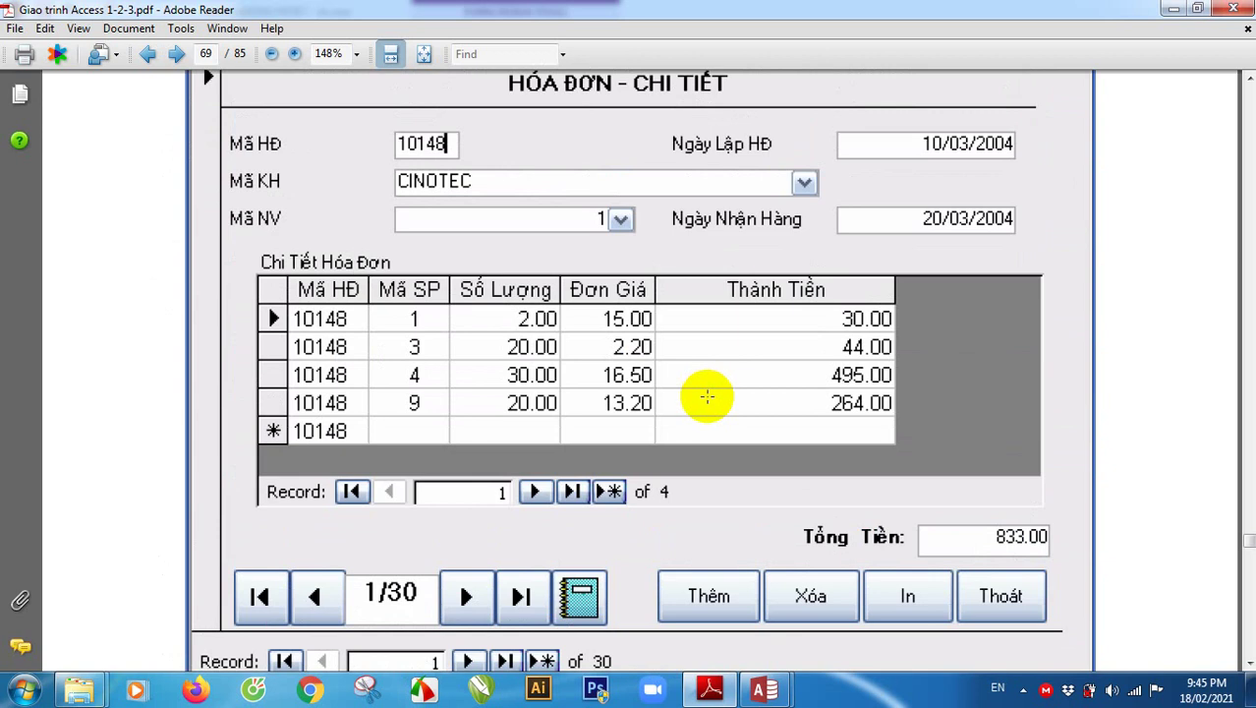
scroll(707, 397, "down", 10)
scroll(708, 396, "up", 8)
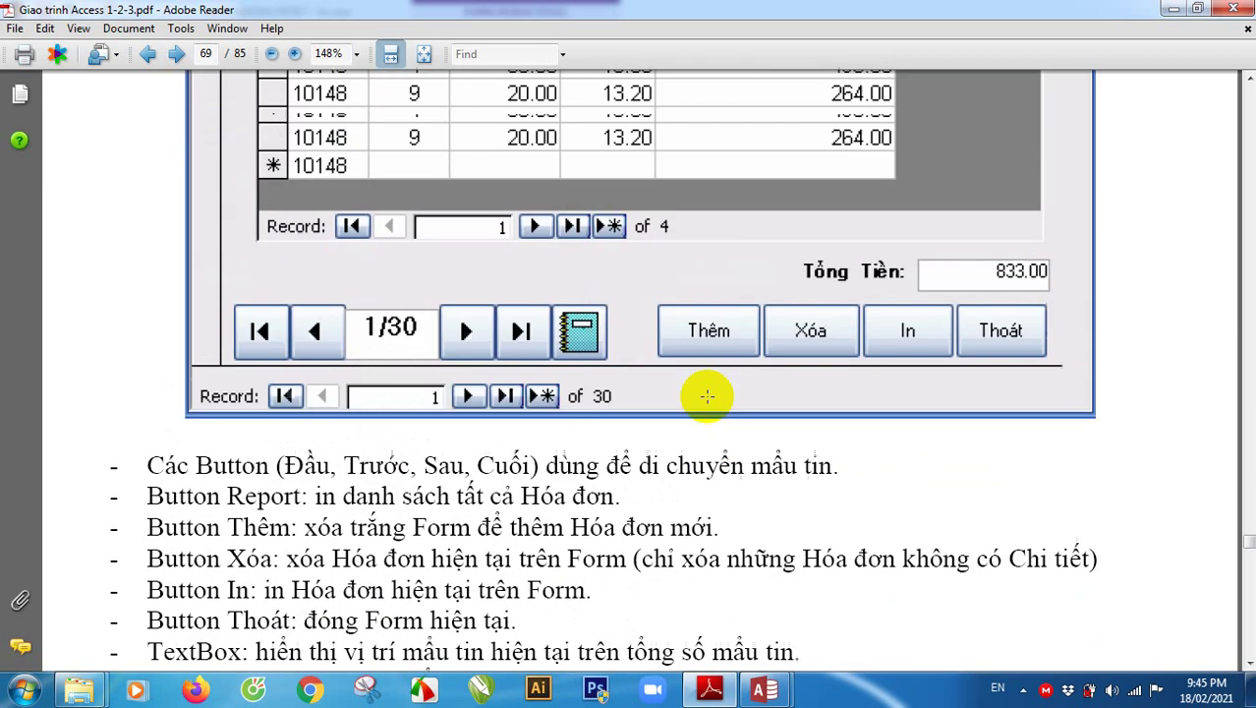
scroll(708, 396, "up", 6)
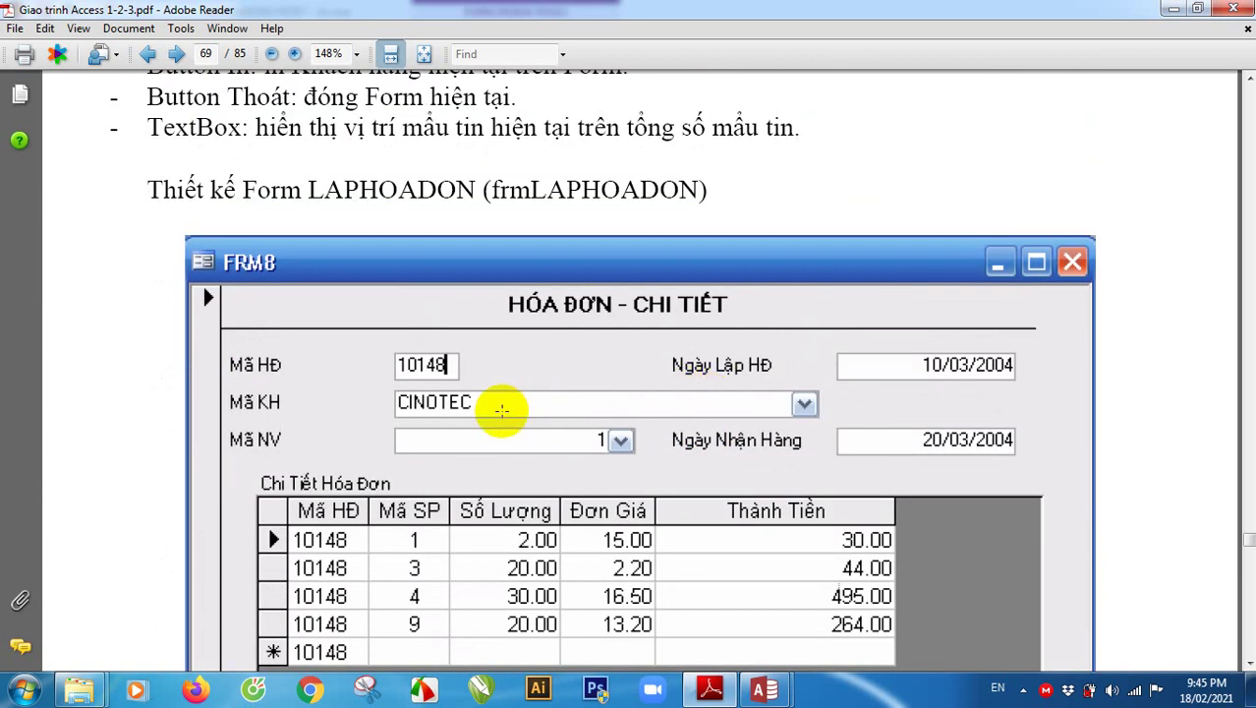
Switch to Access, display frmHOADONCHITIET in Form View and check what the MÃ KH and MÃ NV drop-down lists offer
left_click(759, 689)
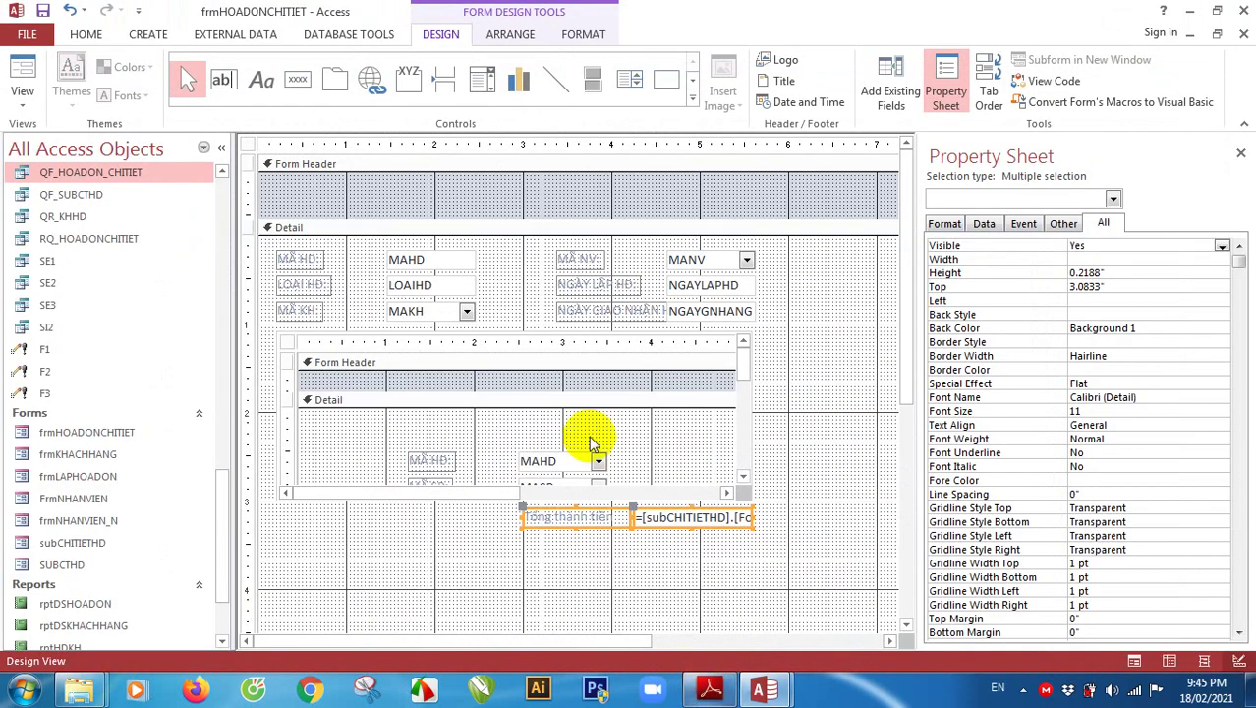
left_click(467, 311)
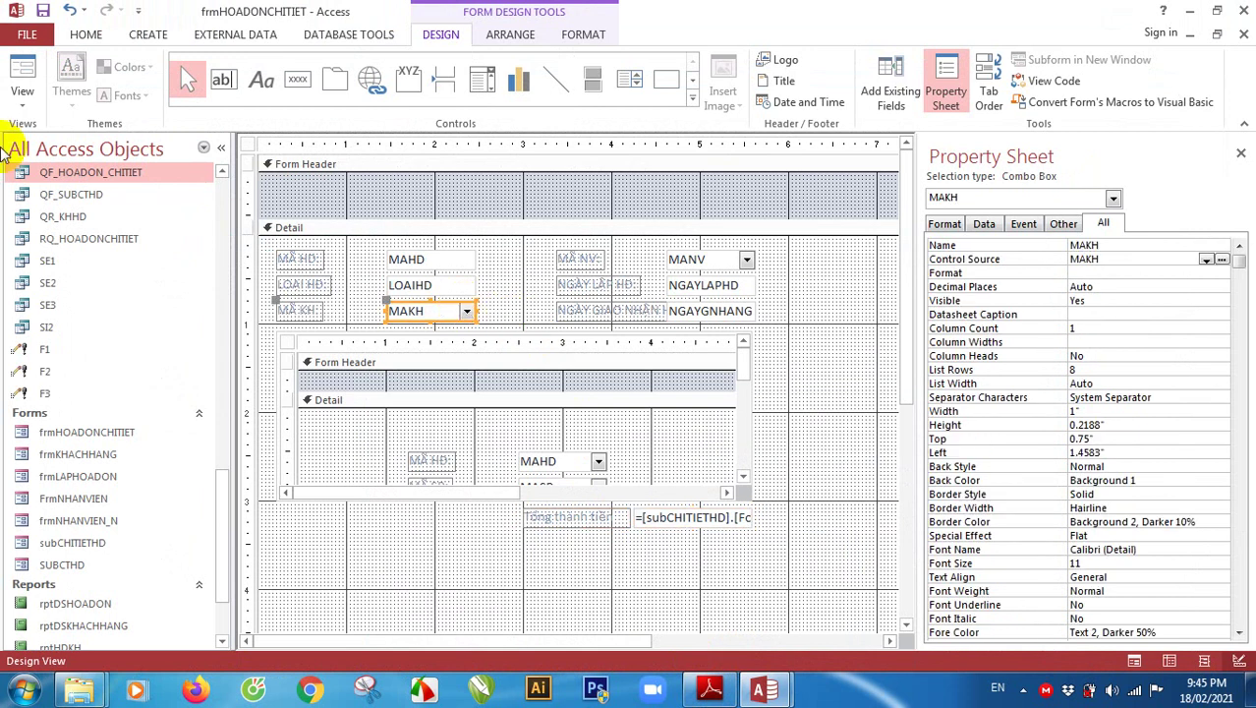
left_click(21, 77)
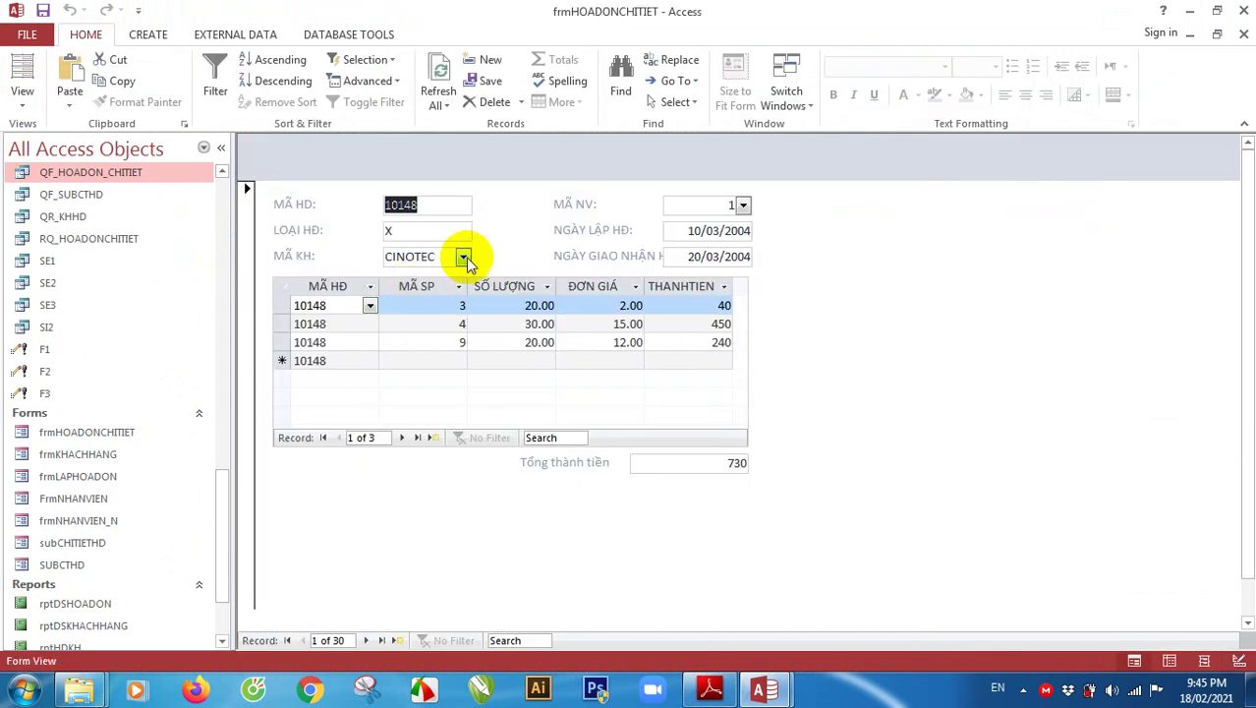
left_click(463, 257)
left_click(463, 260)
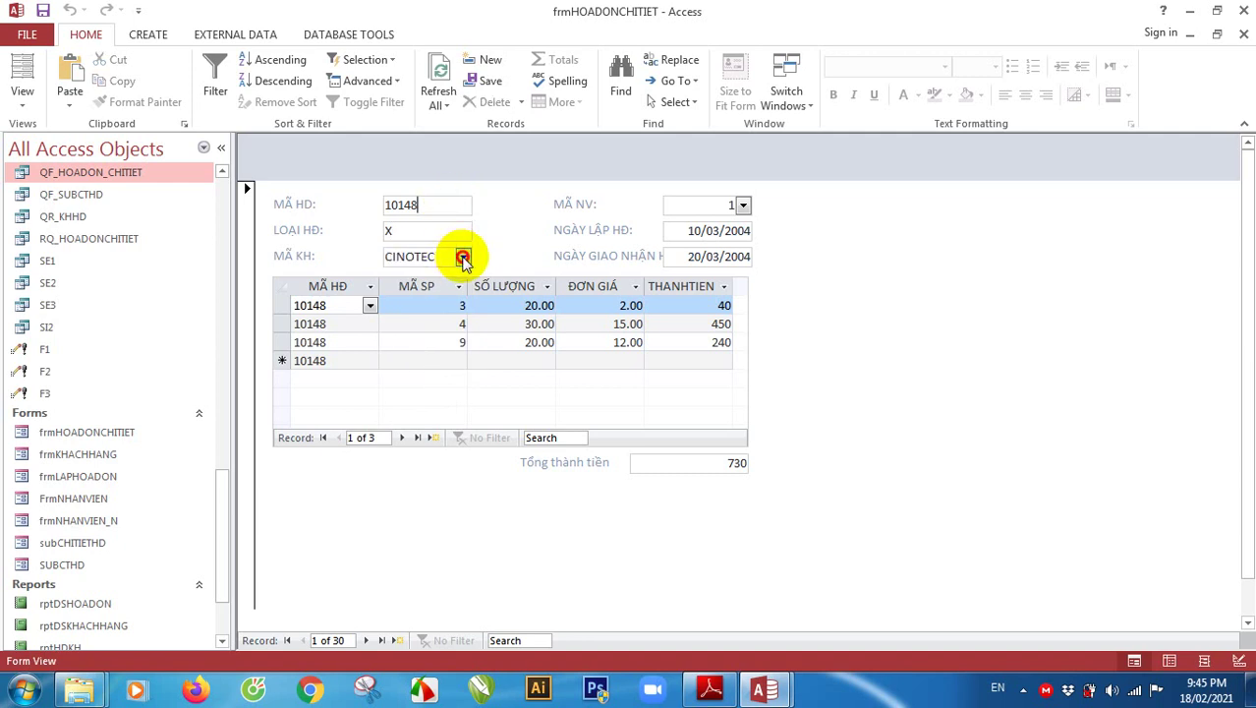
left_click(463, 258)
left_click(743, 205)
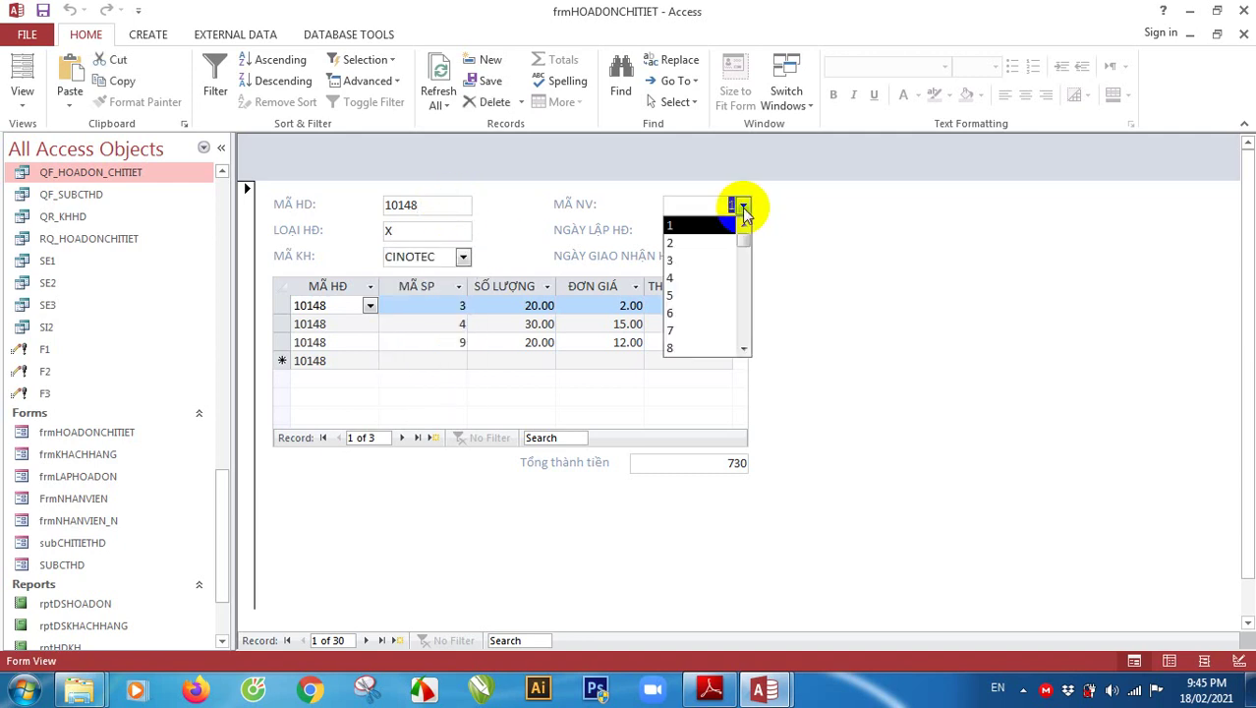
left_click(506, 202)
Return the form to Design View and examine the MANV combo box's Control Source property
left_click(22, 105)
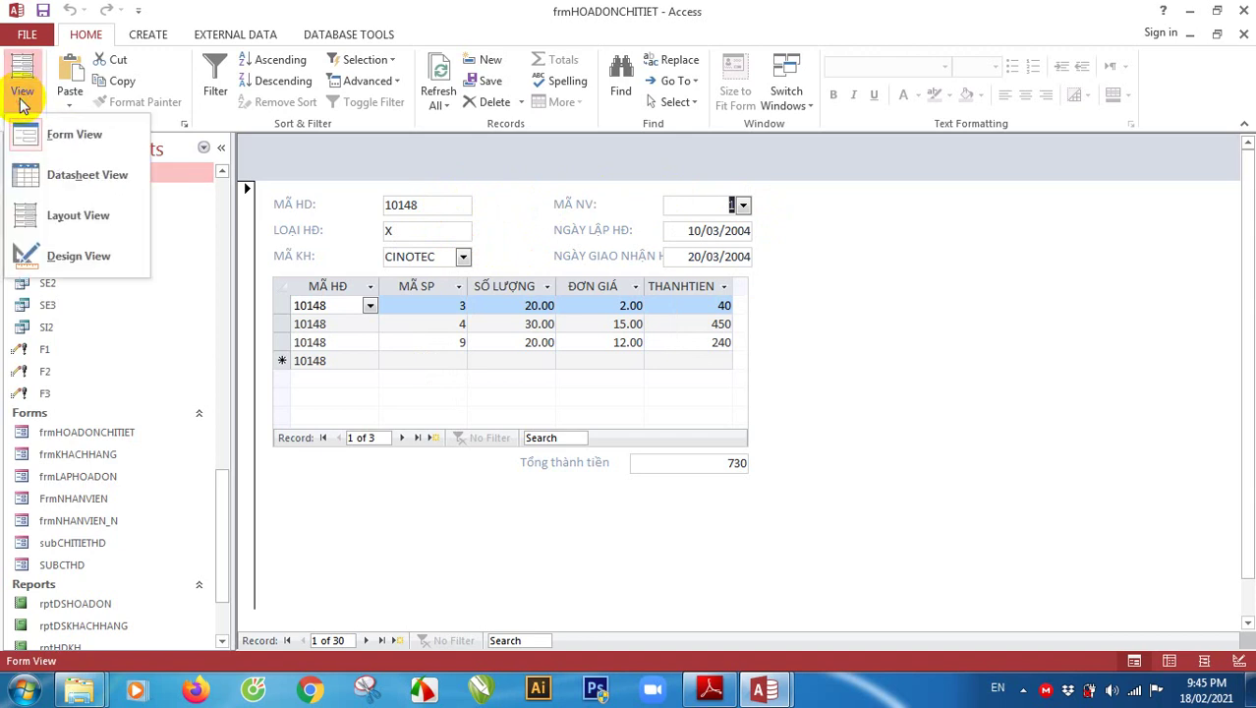
left_click(58, 248)
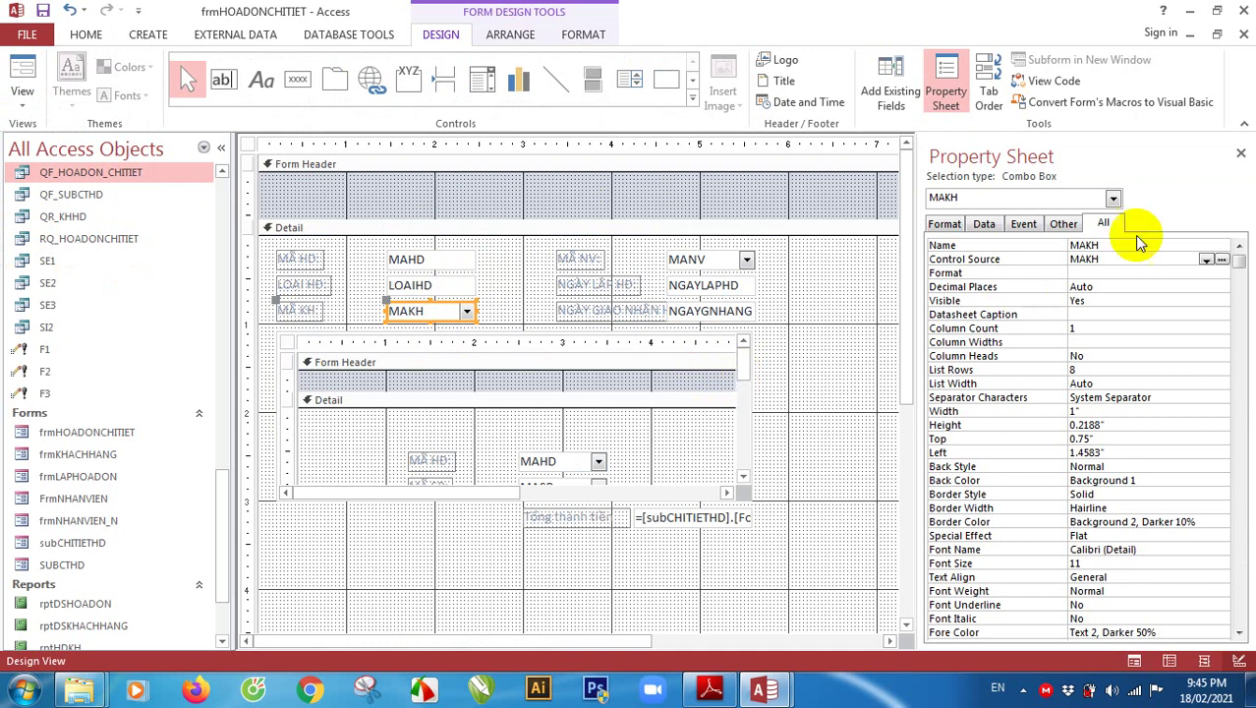
left_click(790, 281)
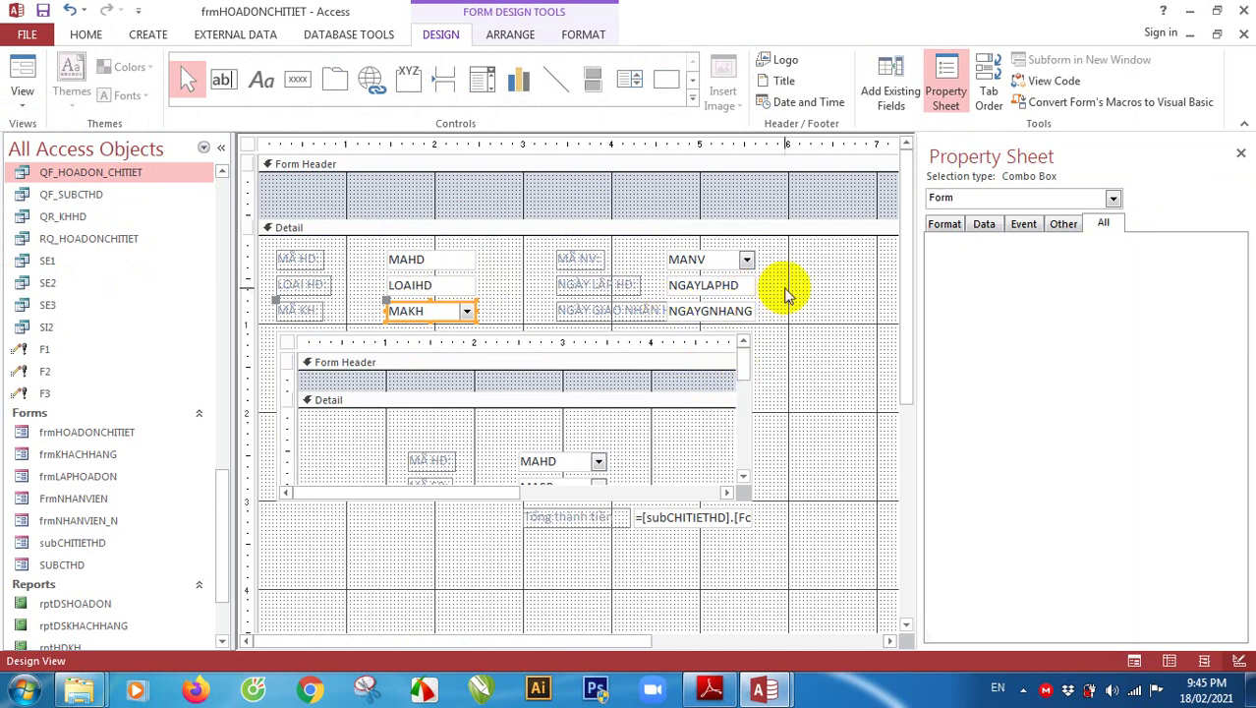
left_click(710, 258)
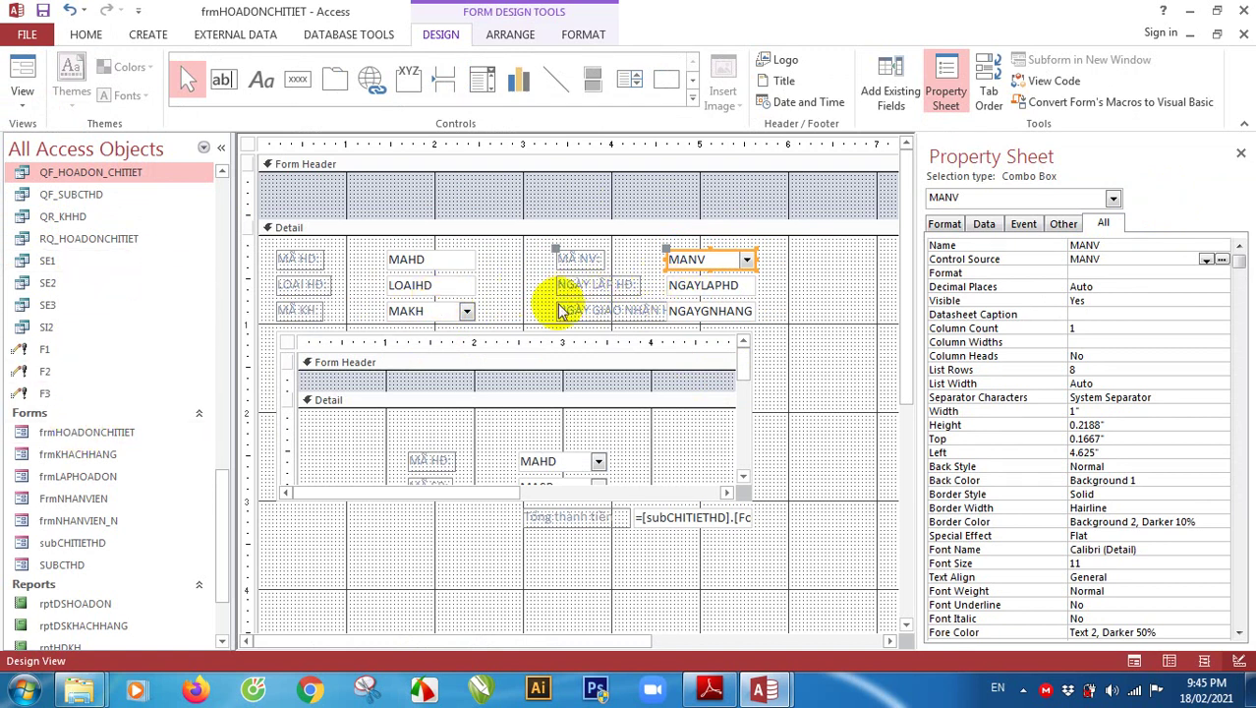
left_click(766, 261)
left_click(746, 259)
left_click(1152, 261)
left_click(1206, 260)
left_click(1206, 259)
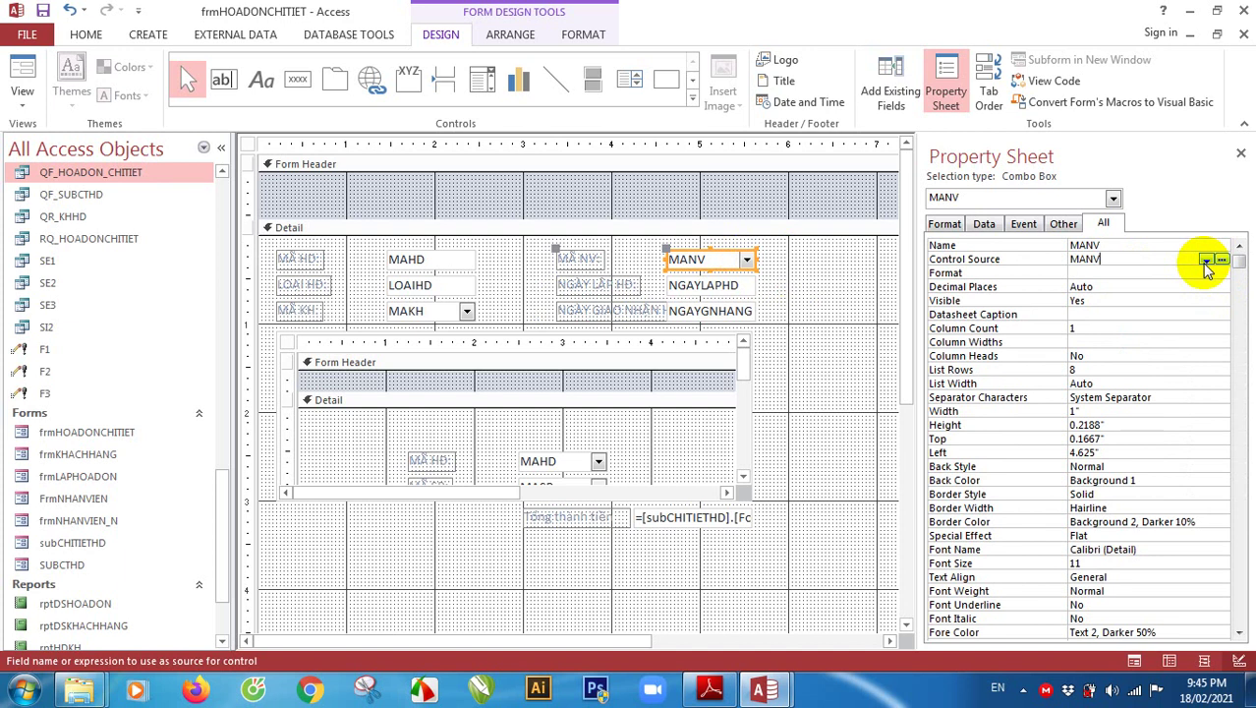
Switch to the PDF in Adobe Reader and reread which columns the MAKH, MANV and MASP combo boxes must display
left_click(706, 685)
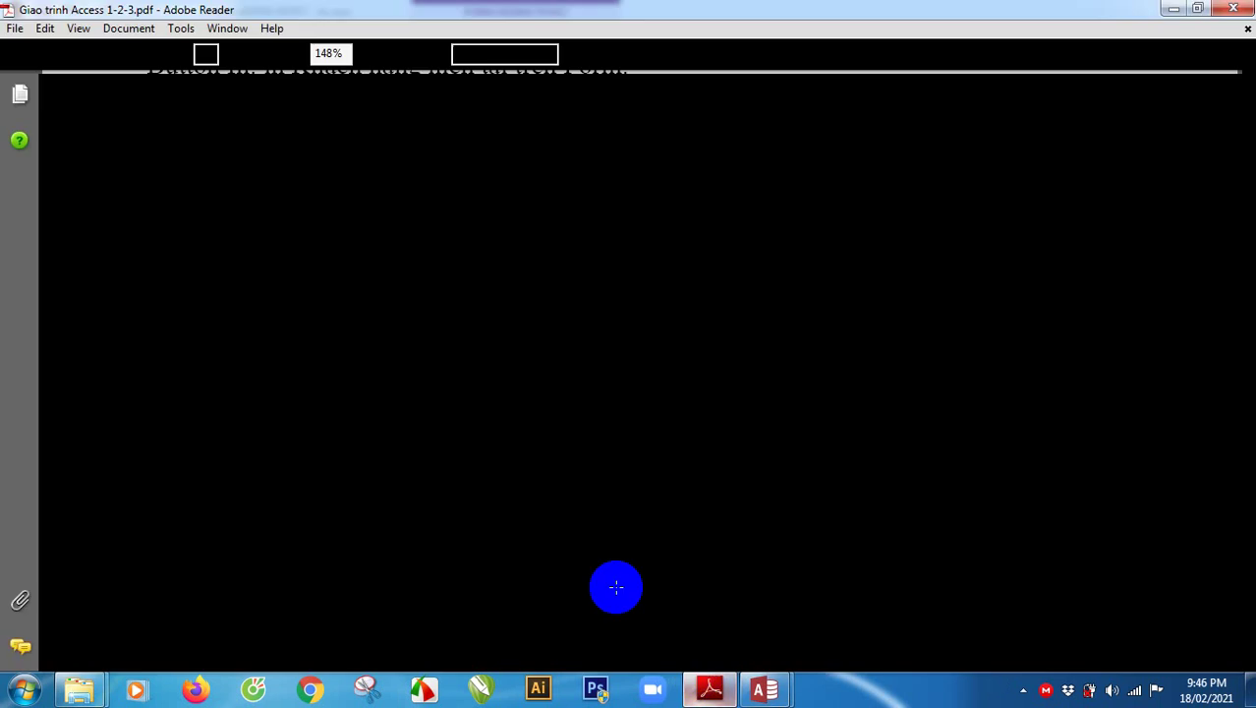
scroll(492, 441, "up", 5)
scroll(492, 441, "down", 4)
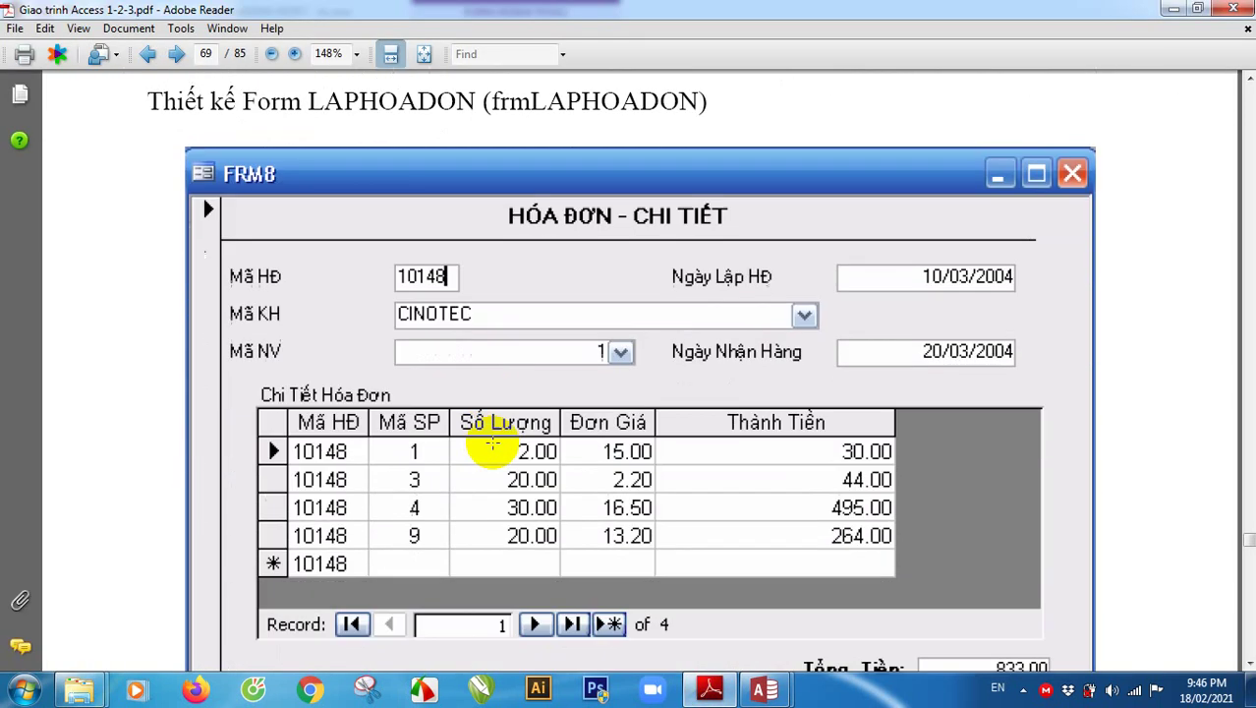
scroll(492, 441, "down", 10)
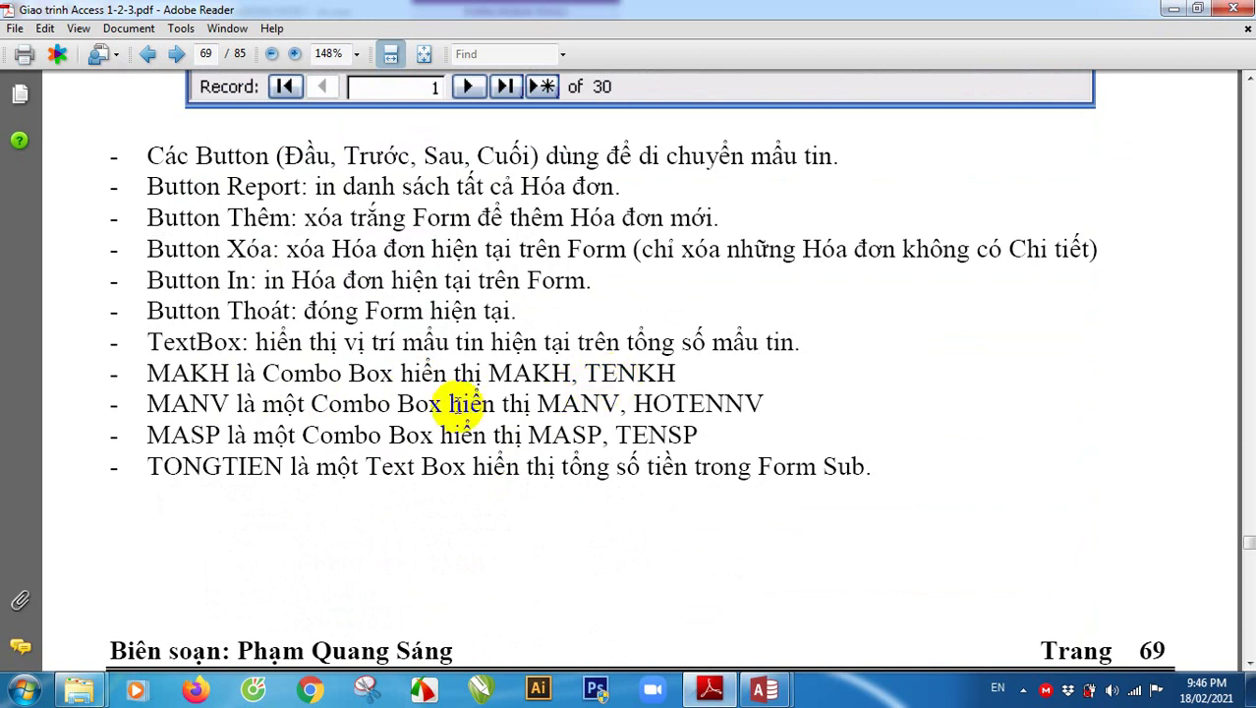
scroll(708, 413, "up", 1)
Switch back to Access and recheck the columns in the MÃ NV and MÃ KH lists in Form View
left_click(766, 689)
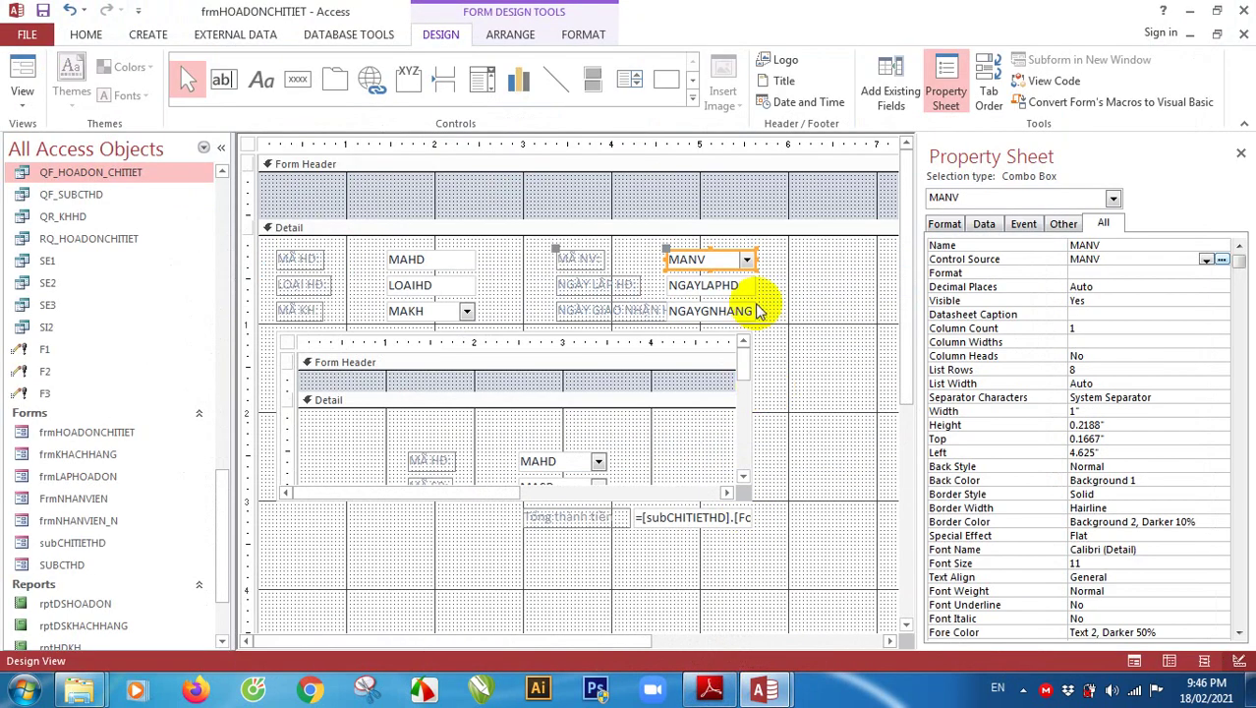
left_click(772, 262)
left_click(23, 79)
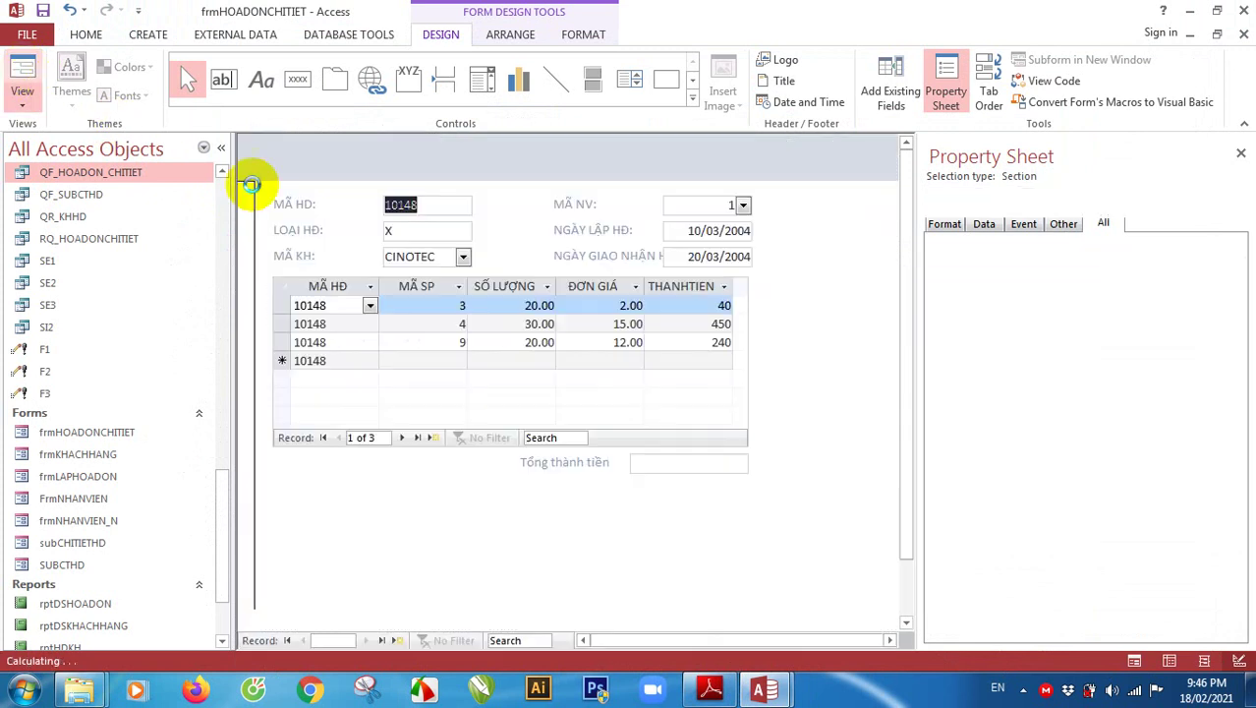
left_click(743, 205)
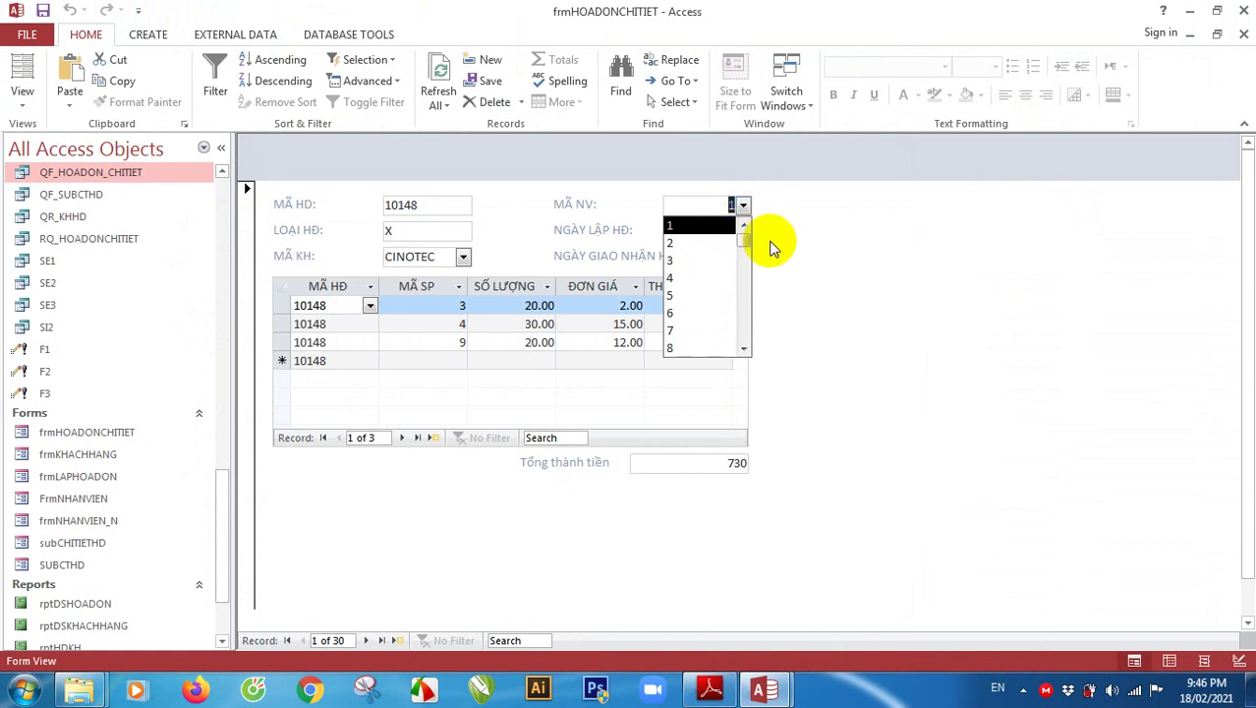
left_click(801, 278)
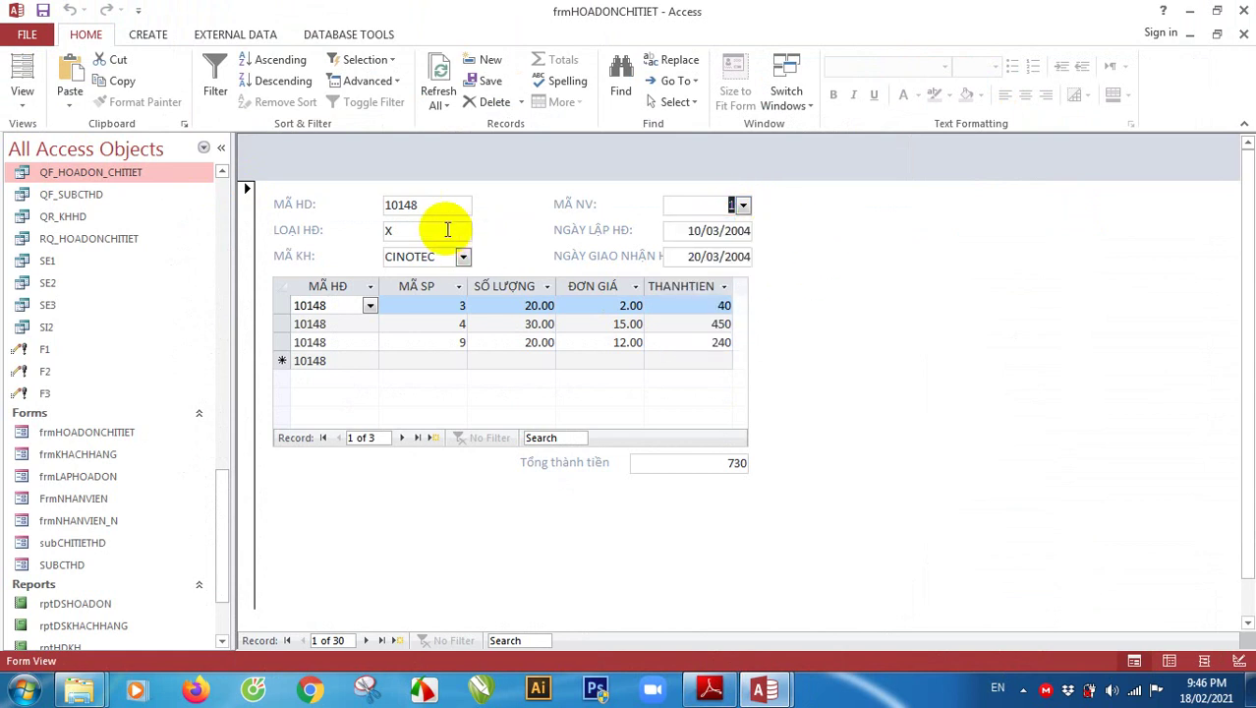
left_click(463, 257)
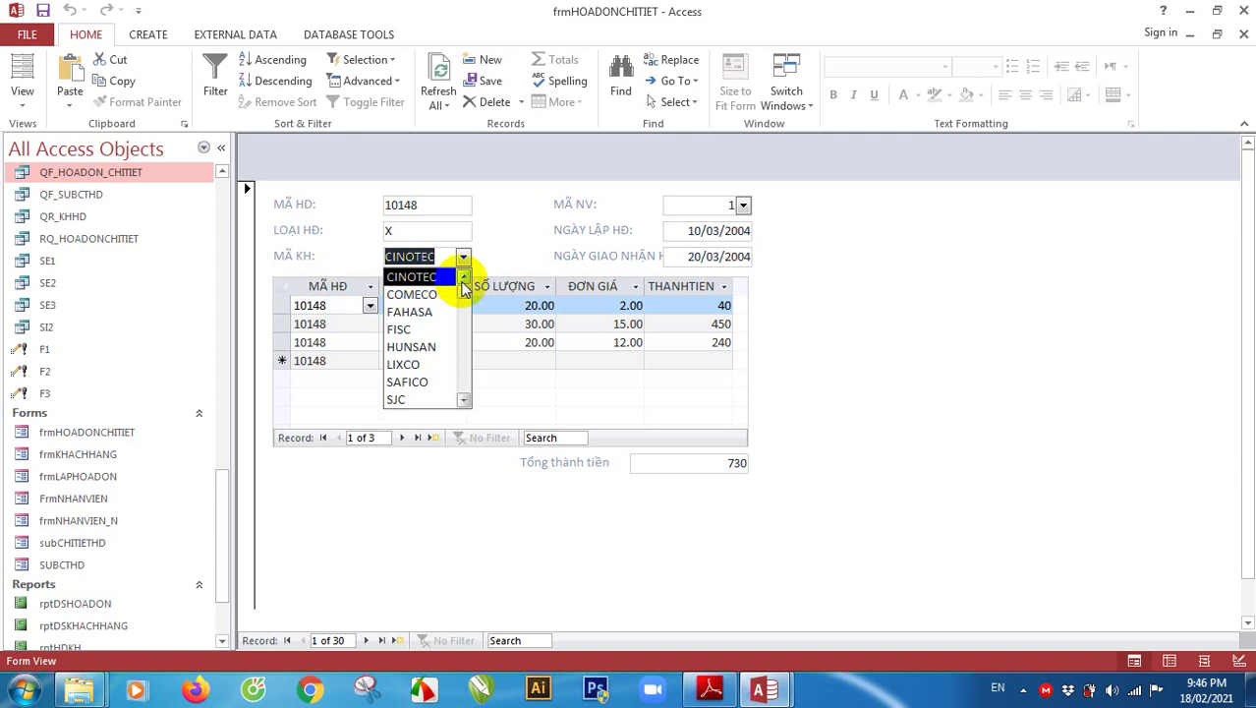
Put the form back in Design View and select the MANV combo box
left_click(23, 94)
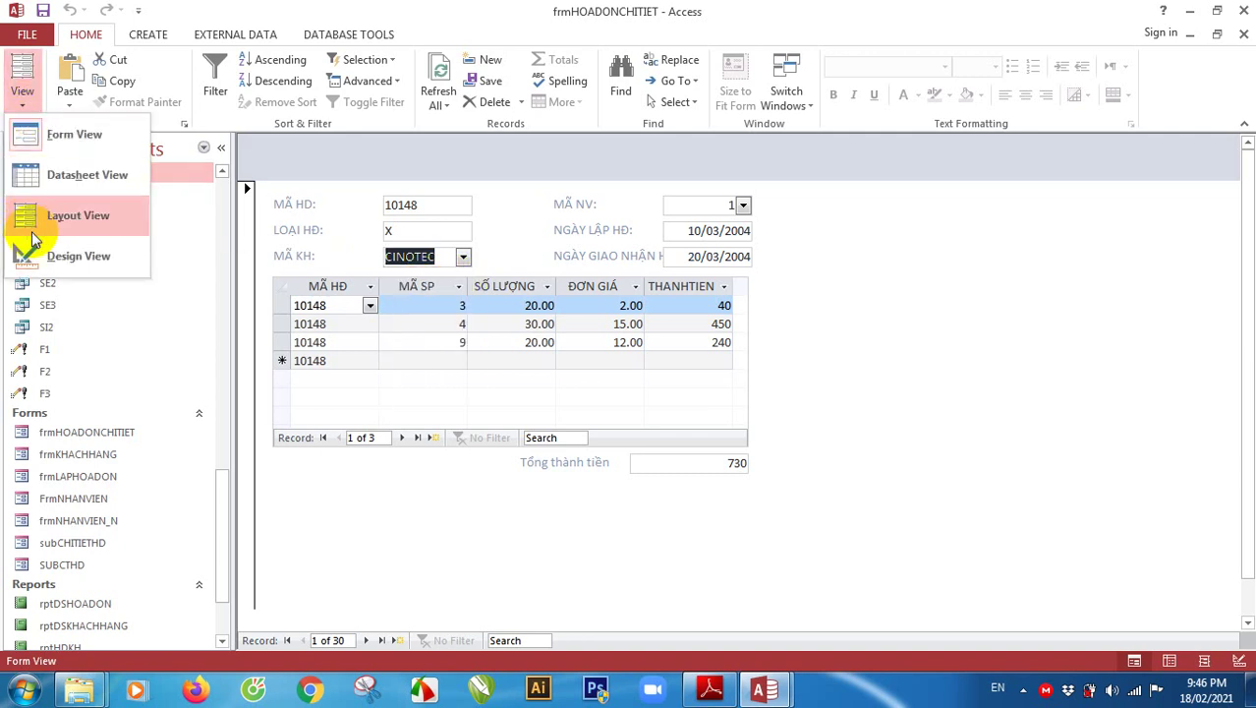
left_click(47, 254)
left_click(747, 258)
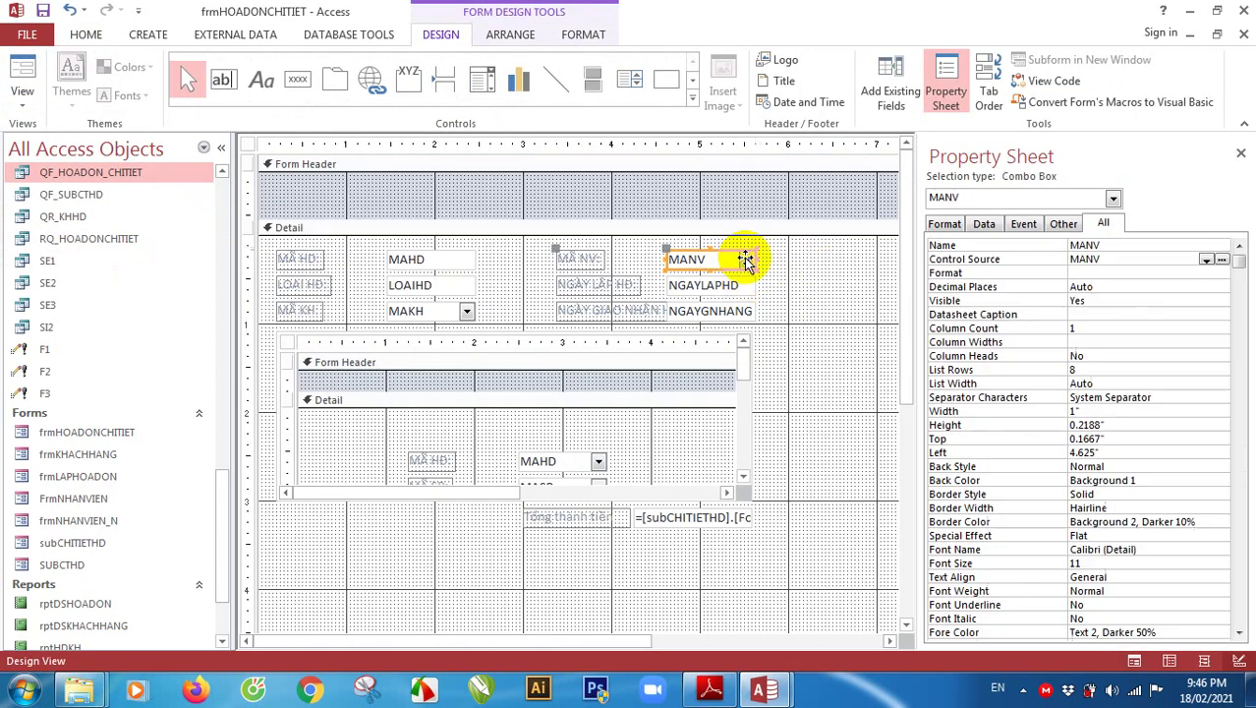
left_click(1157, 259)
left_click_drag(1157, 258, 1062, 268)
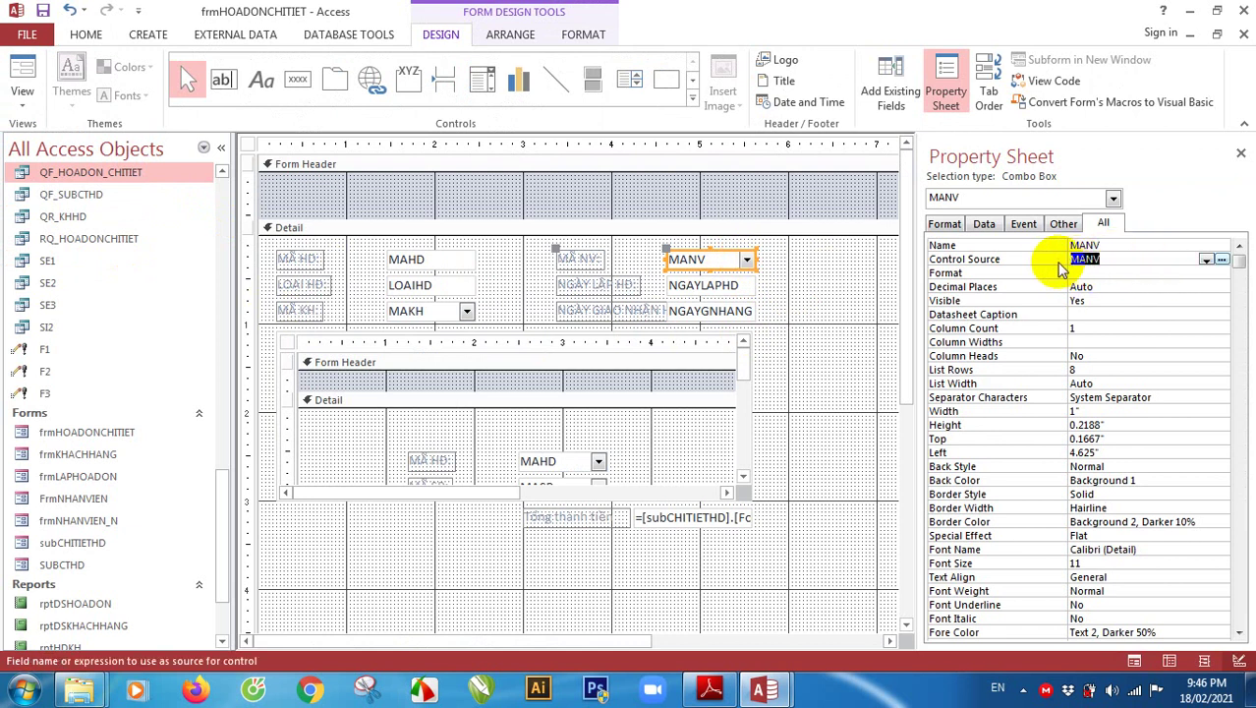
left_click(1222, 260)
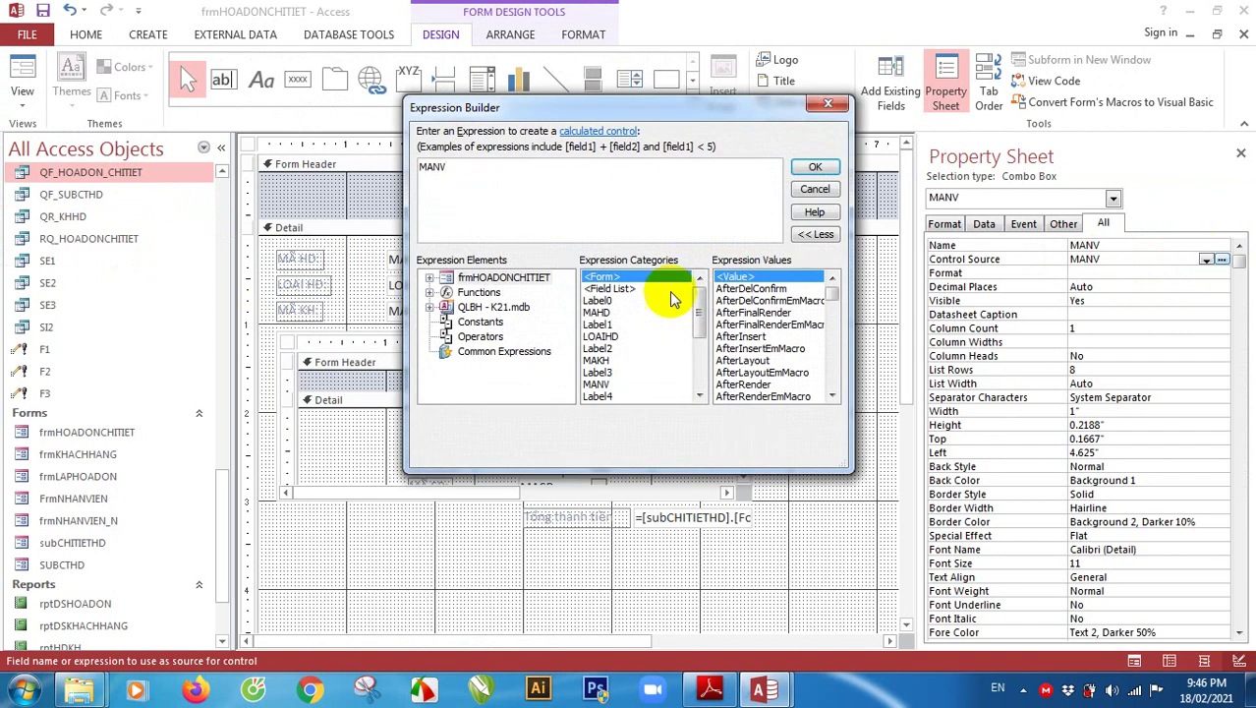
left_click(815, 189)
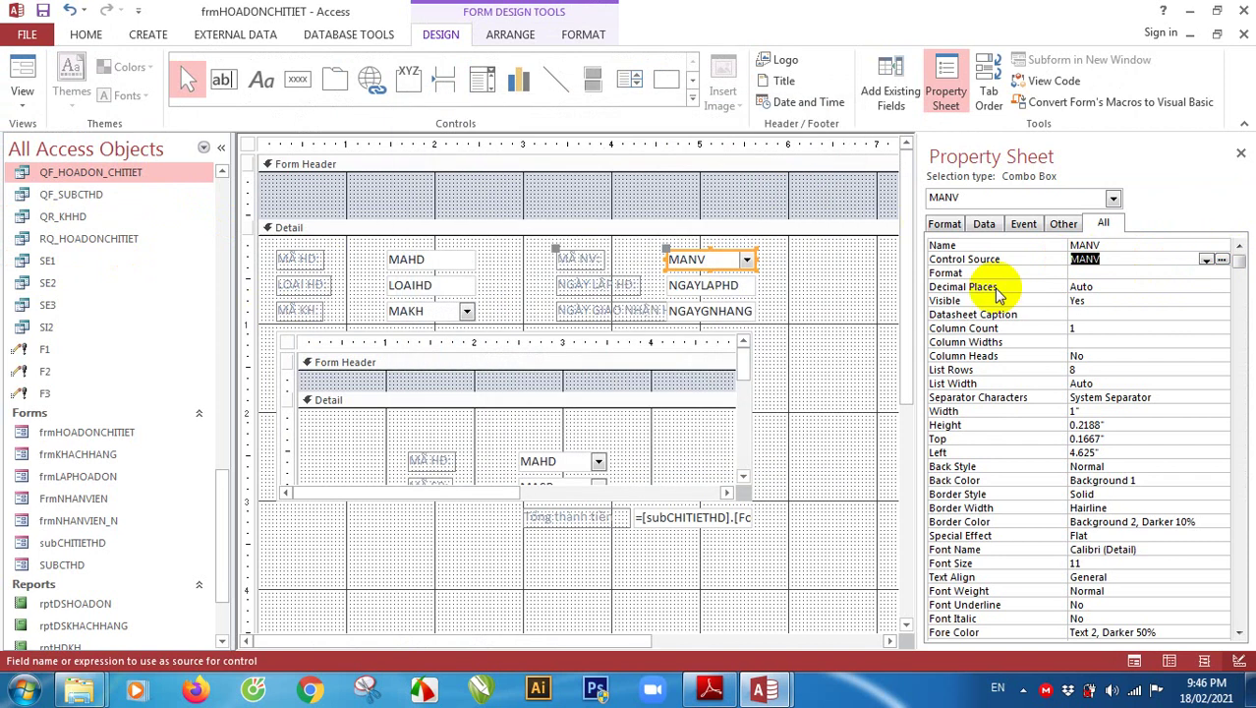
left_click(1207, 260)
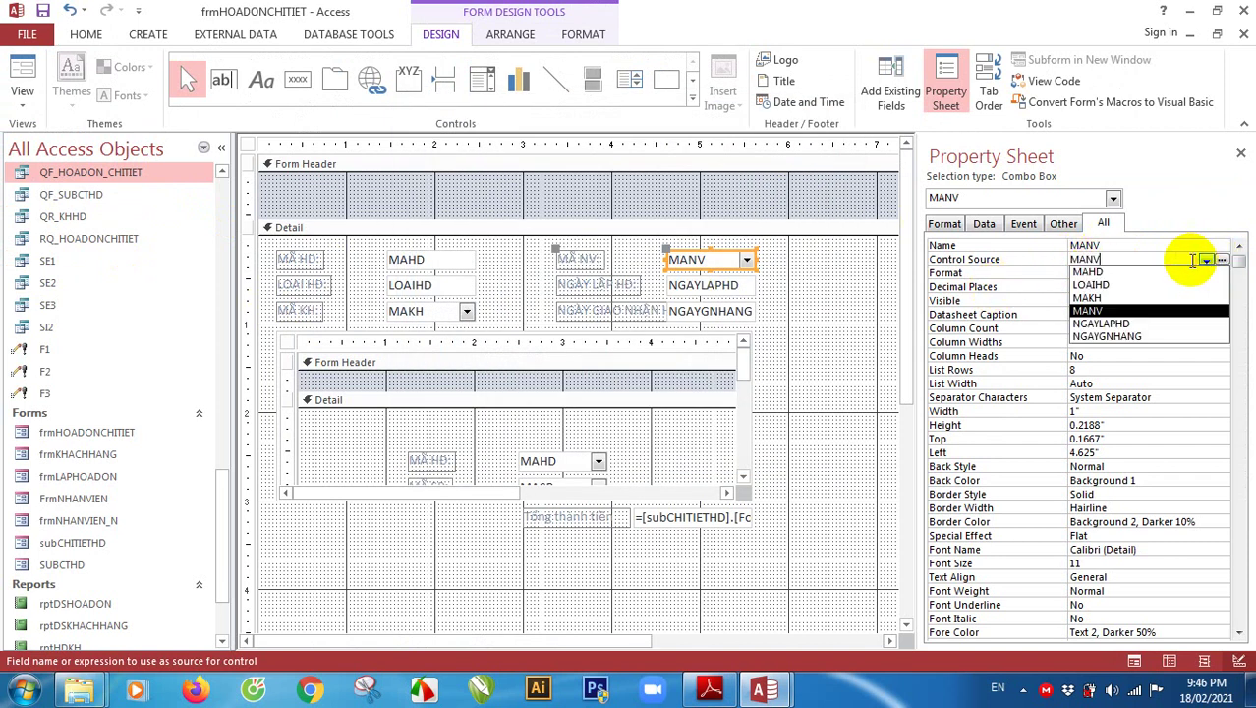
left_click(1003, 248)
Open the Query Builder for the MANV combo box's Row Source, creating a query based on the NHANVIEN table
left_click(984, 224)
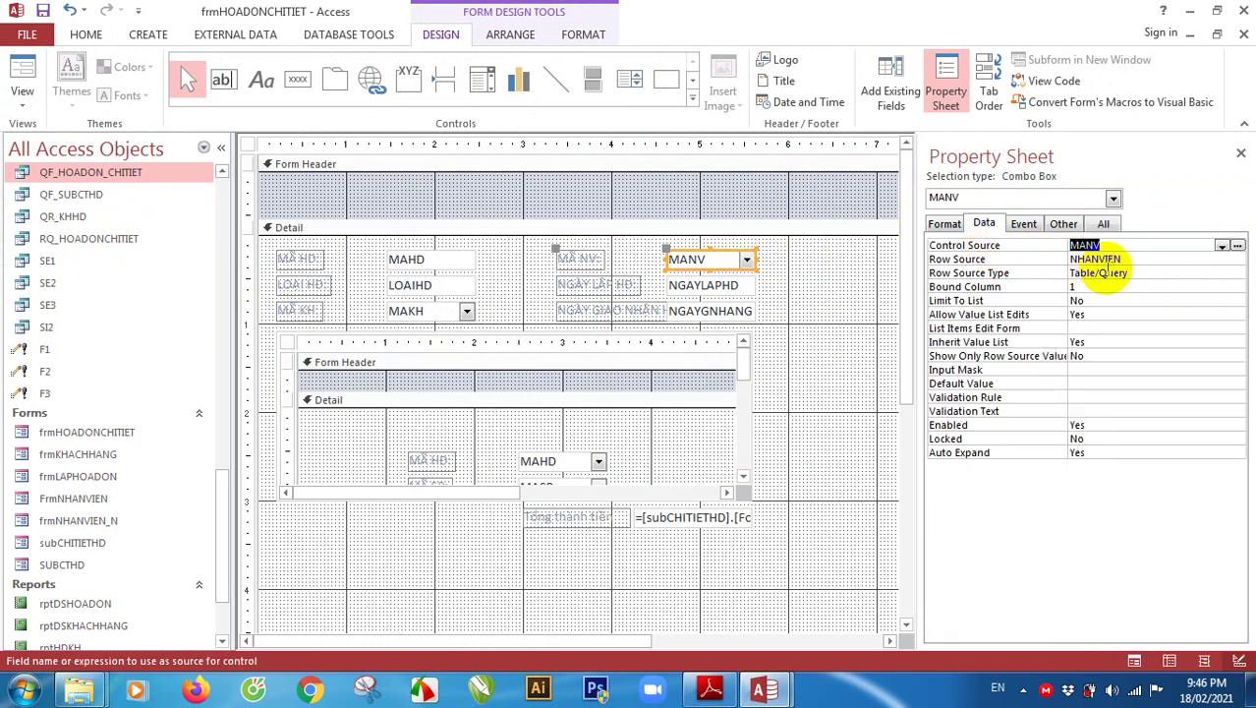
left_click(1174, 260)
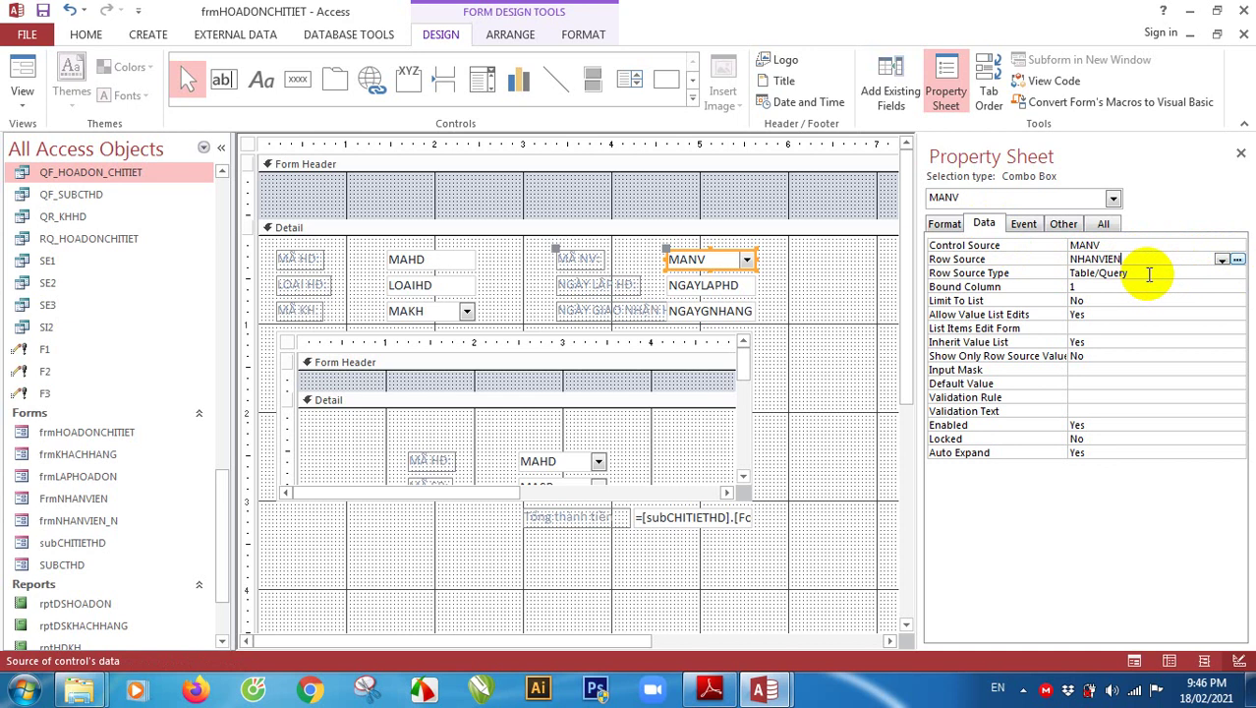
left_click(1238, 261)
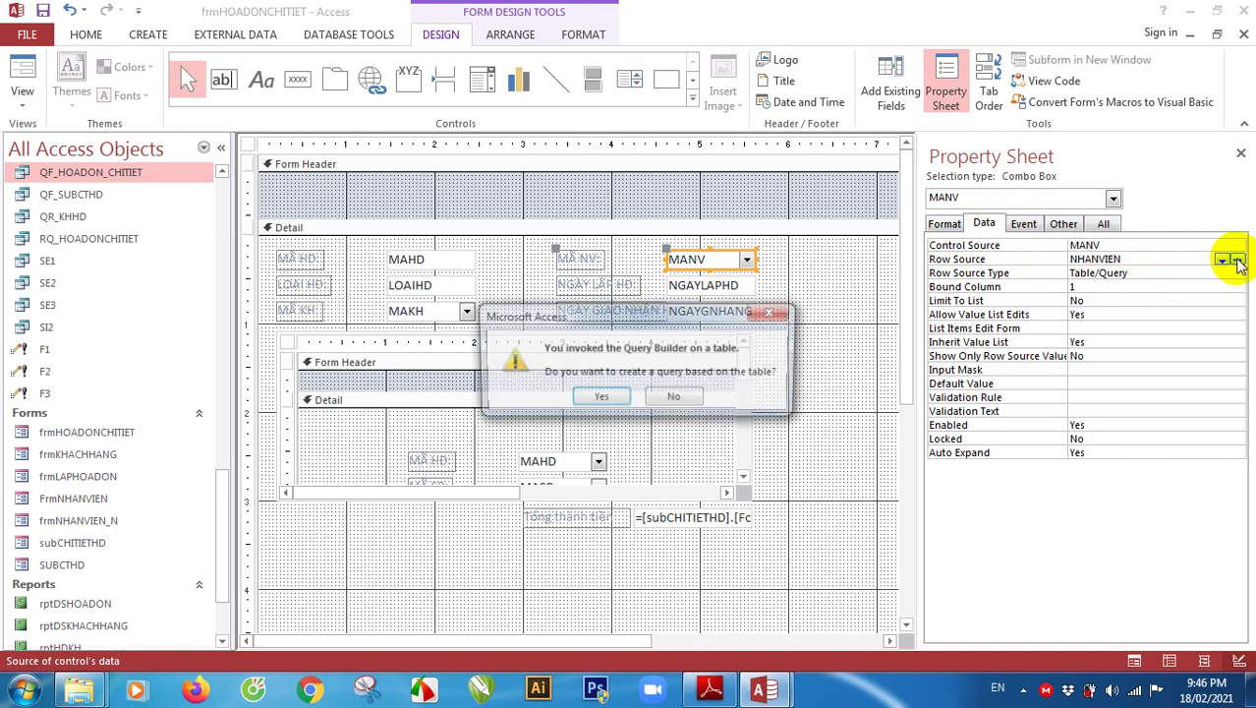
left_click(594, 395)
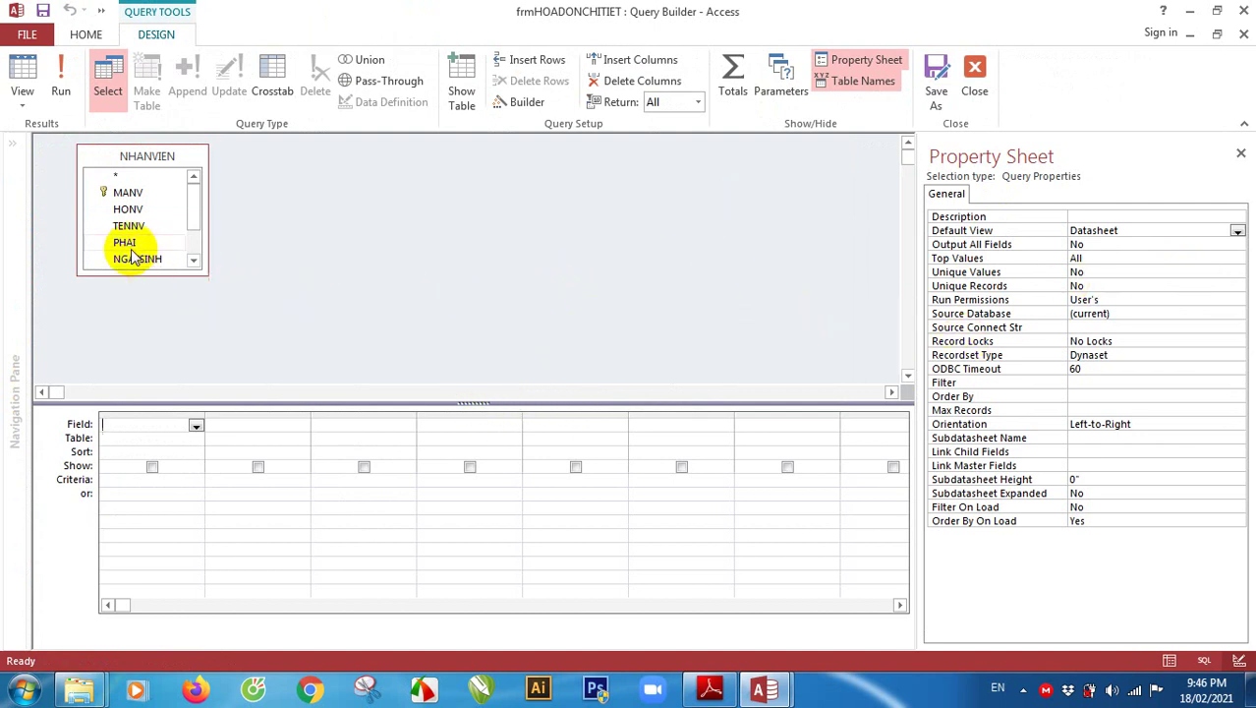
Build the MANV row source query with MANV and the field HOTEN: [HONV] & " " & [TENNV], and save it on closing
double_click(129, 192)
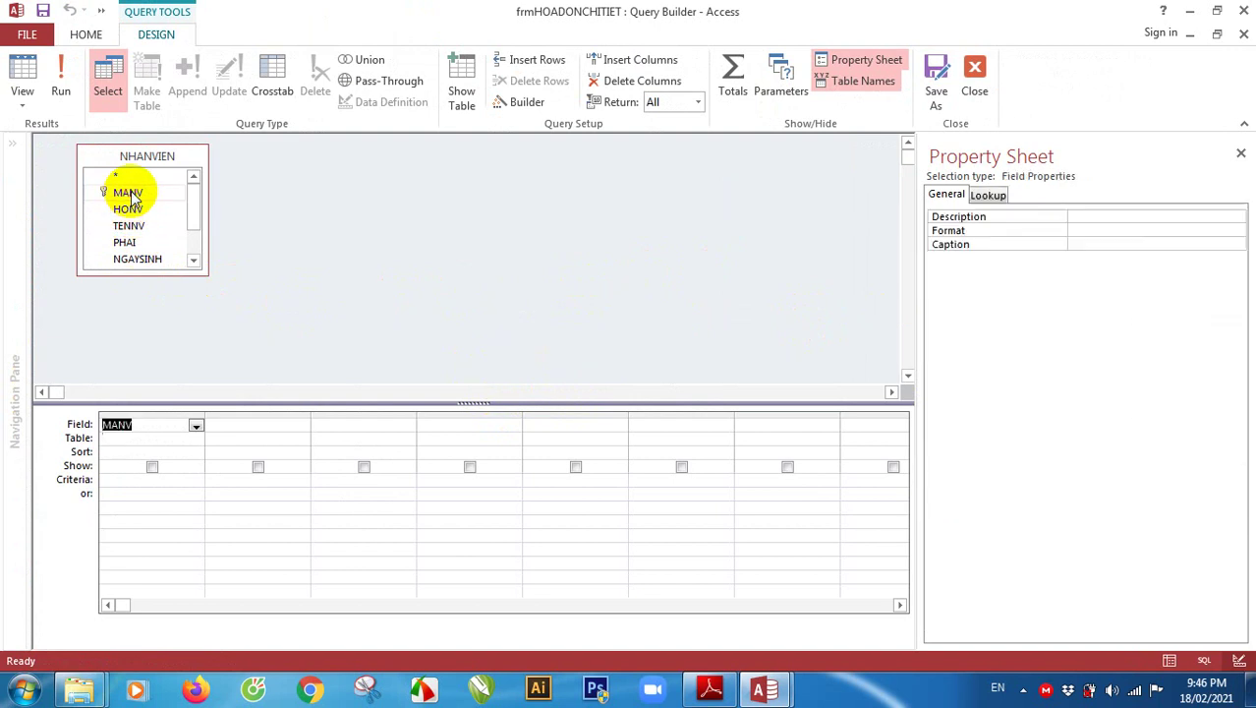
left_click(237, 429)
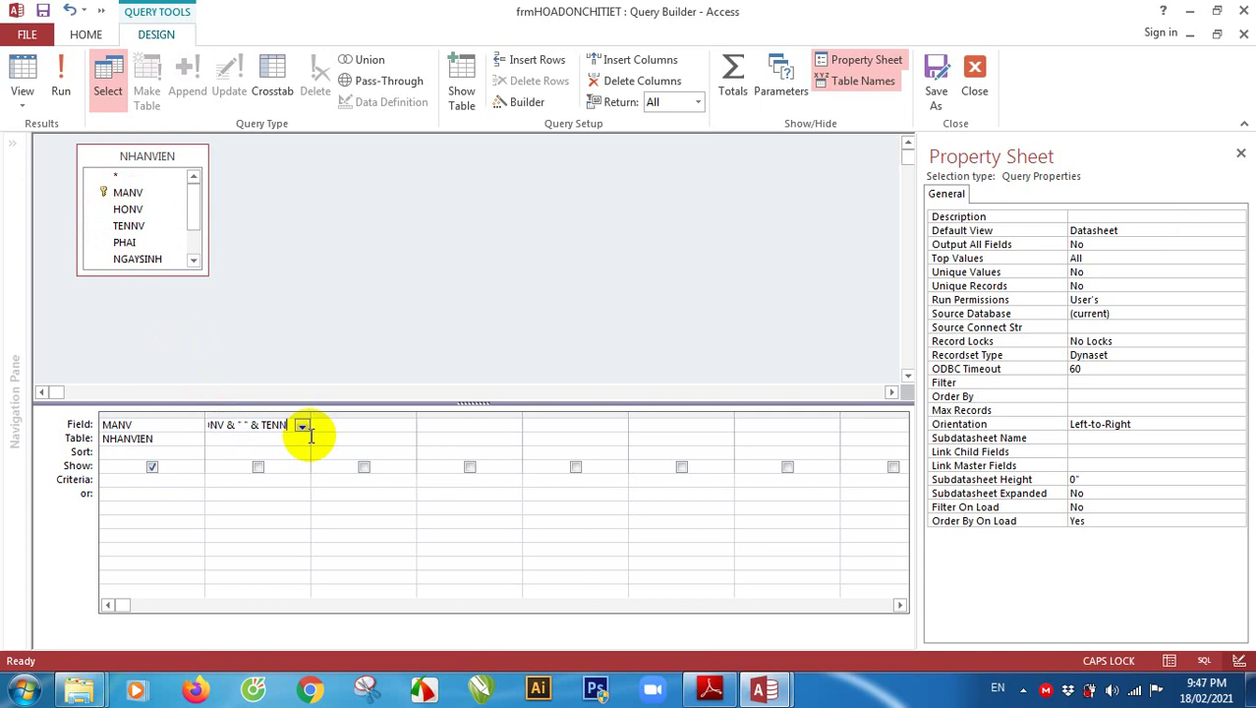
left_click(344, 437)
left_click_drag(307, 411, 475, 410)
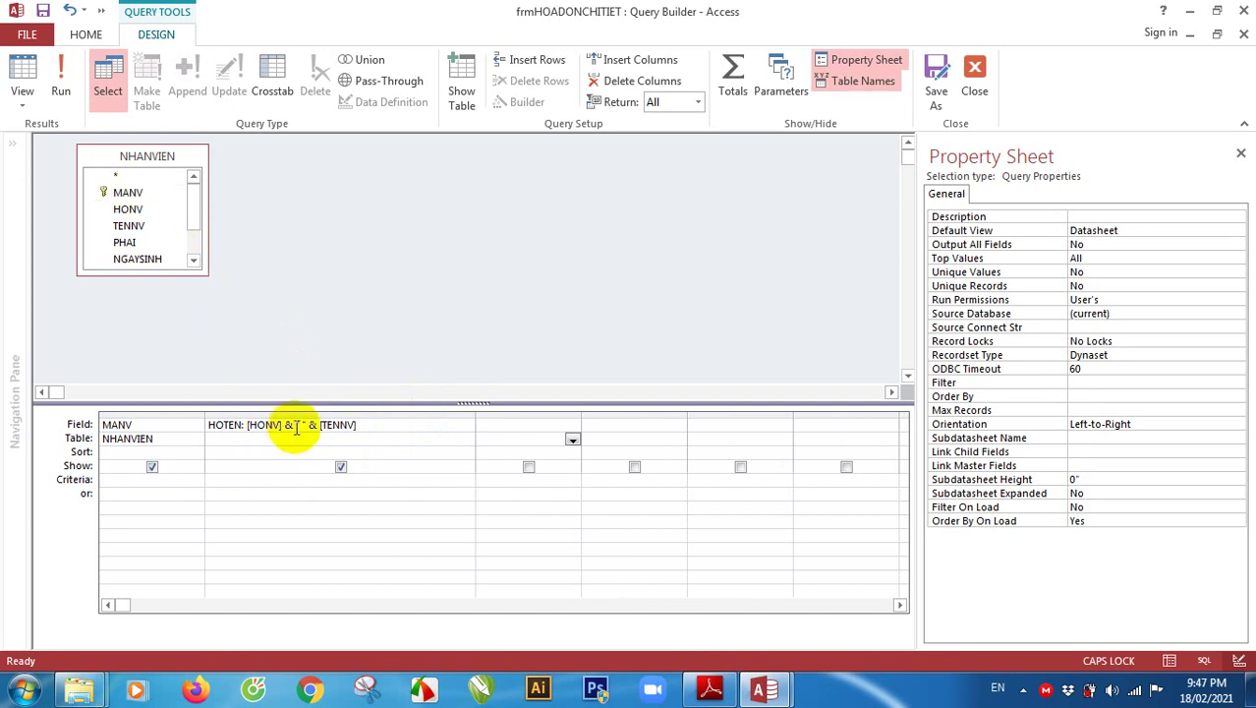
left_click(974, 80)
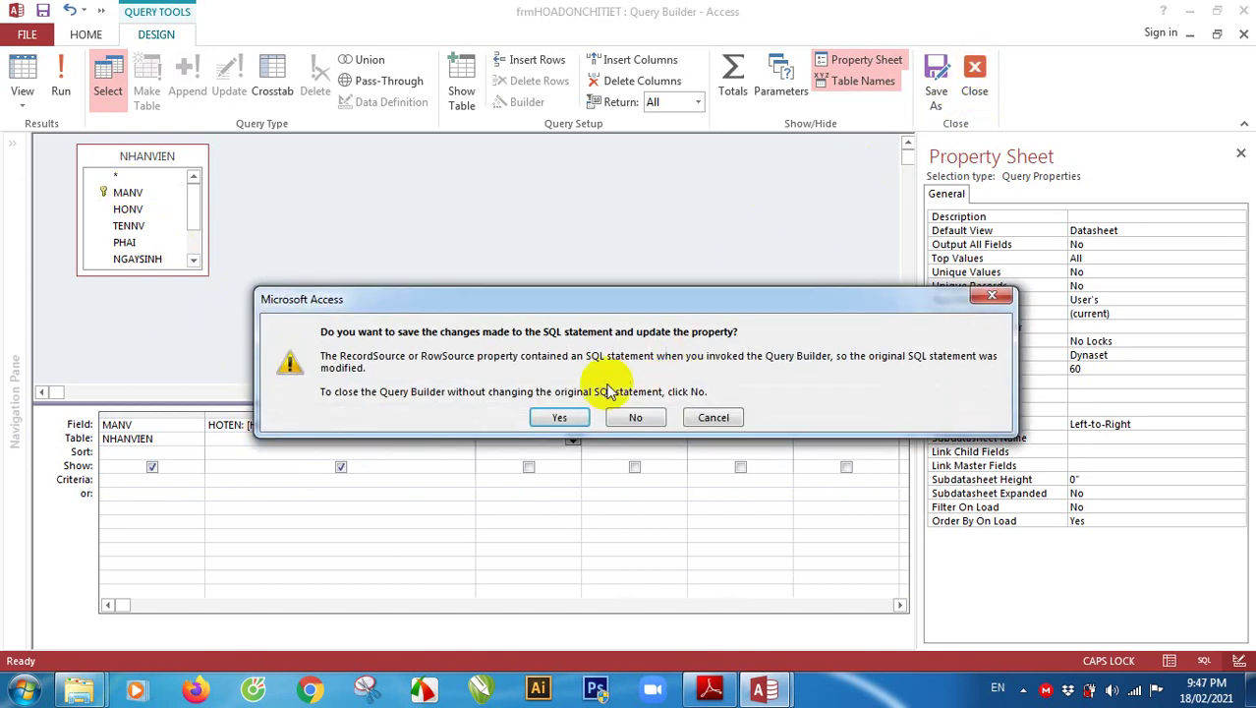
left_click(558, 417)
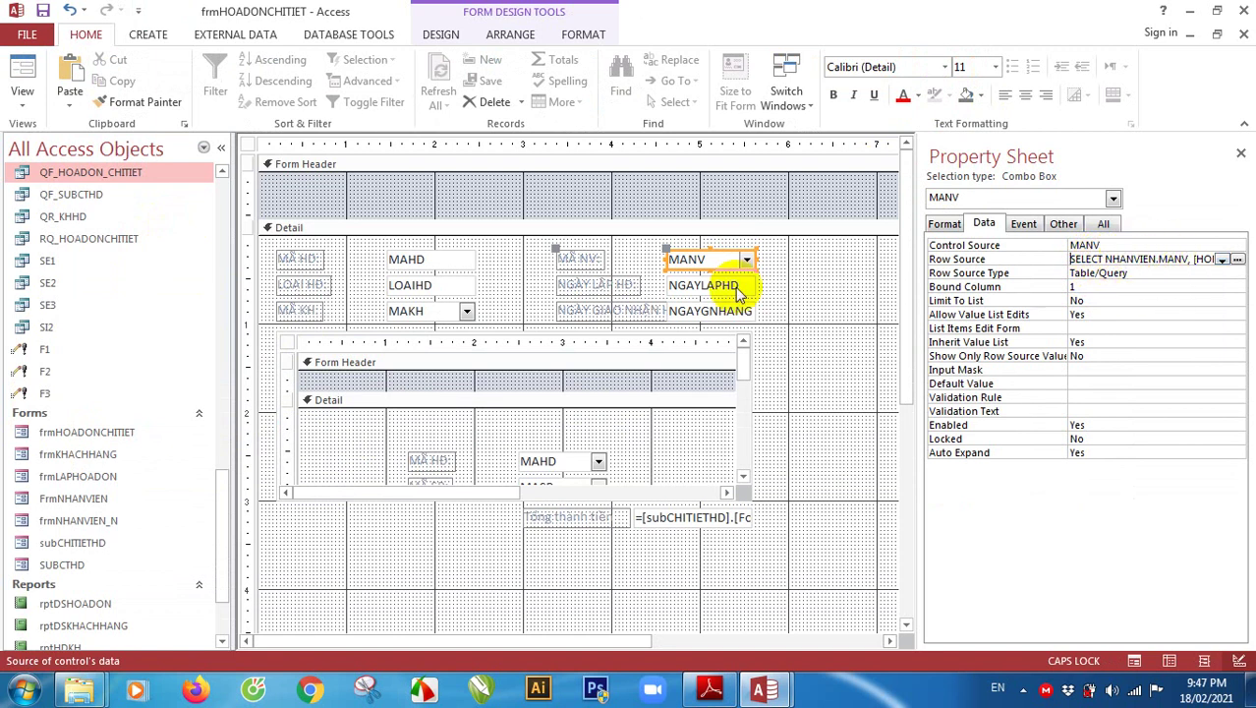
Check which columns the MÃ NV list displays in Form View
left_click(22, 78)
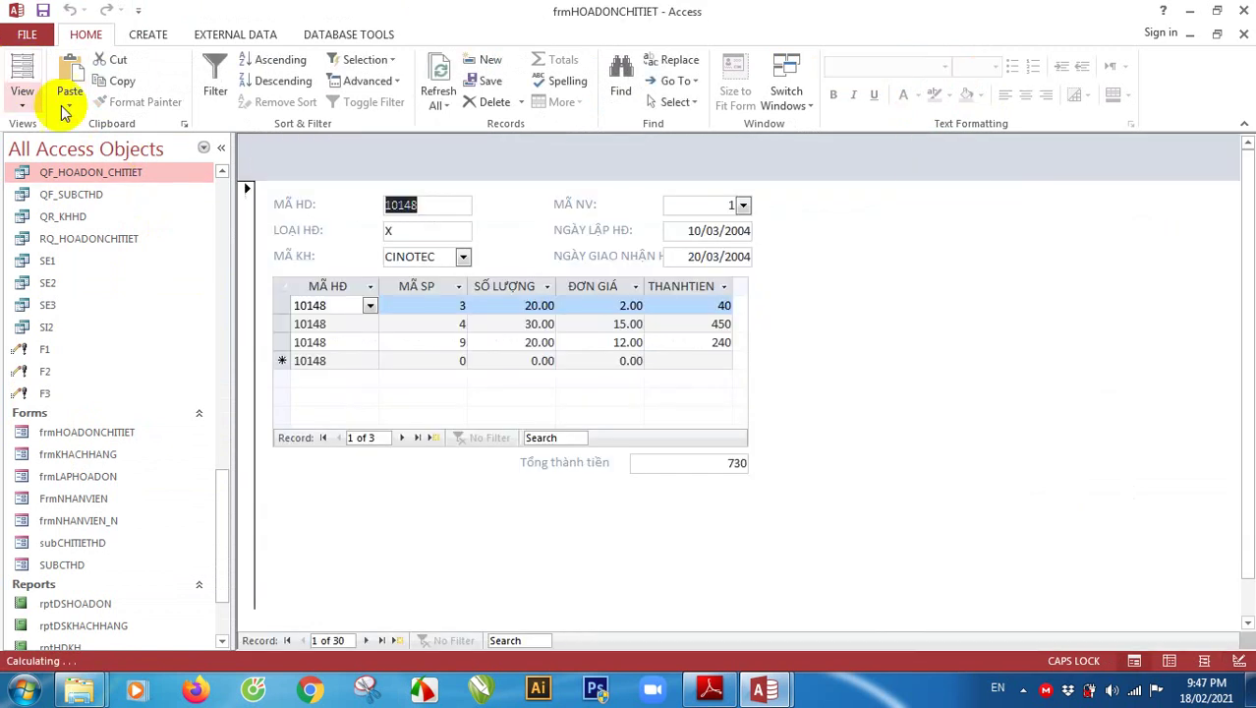
left_click(744, 206)
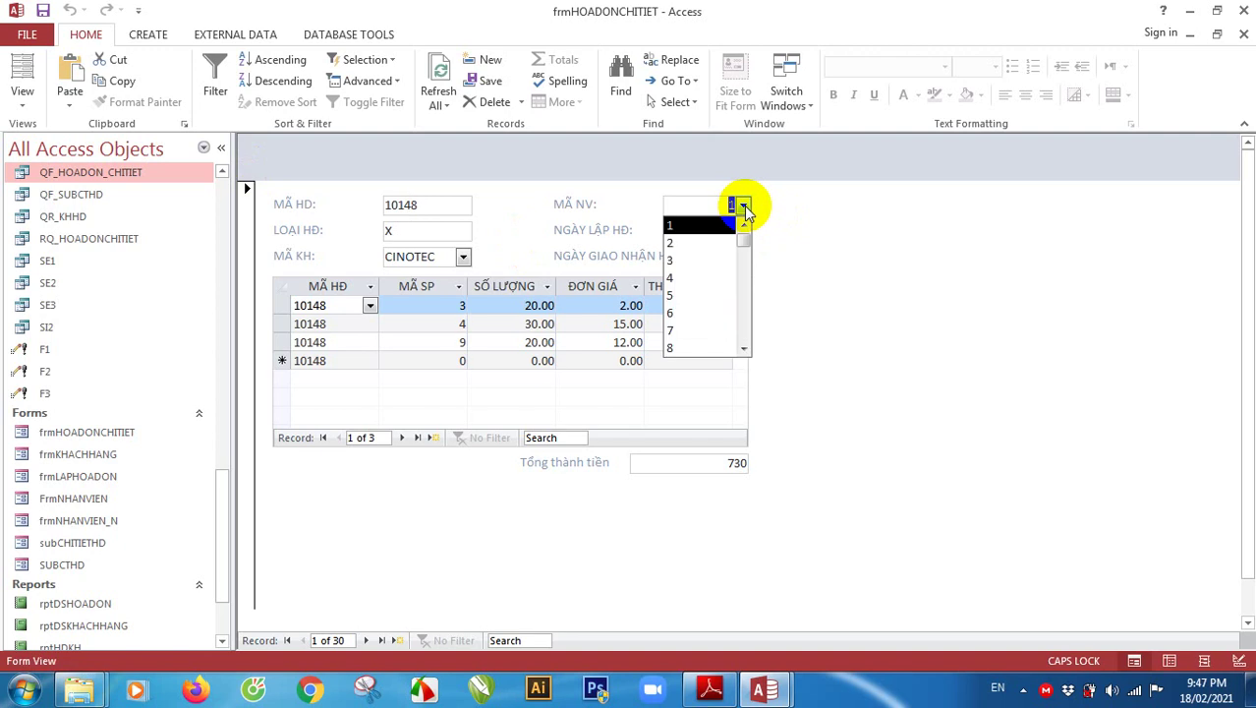
left_click(744, 205)
left_click(744, 205)
In Design View, set the MANV combo box's Column Count to 2 and its Column Widths to 0.5";1.5"
left_click(22, 91)
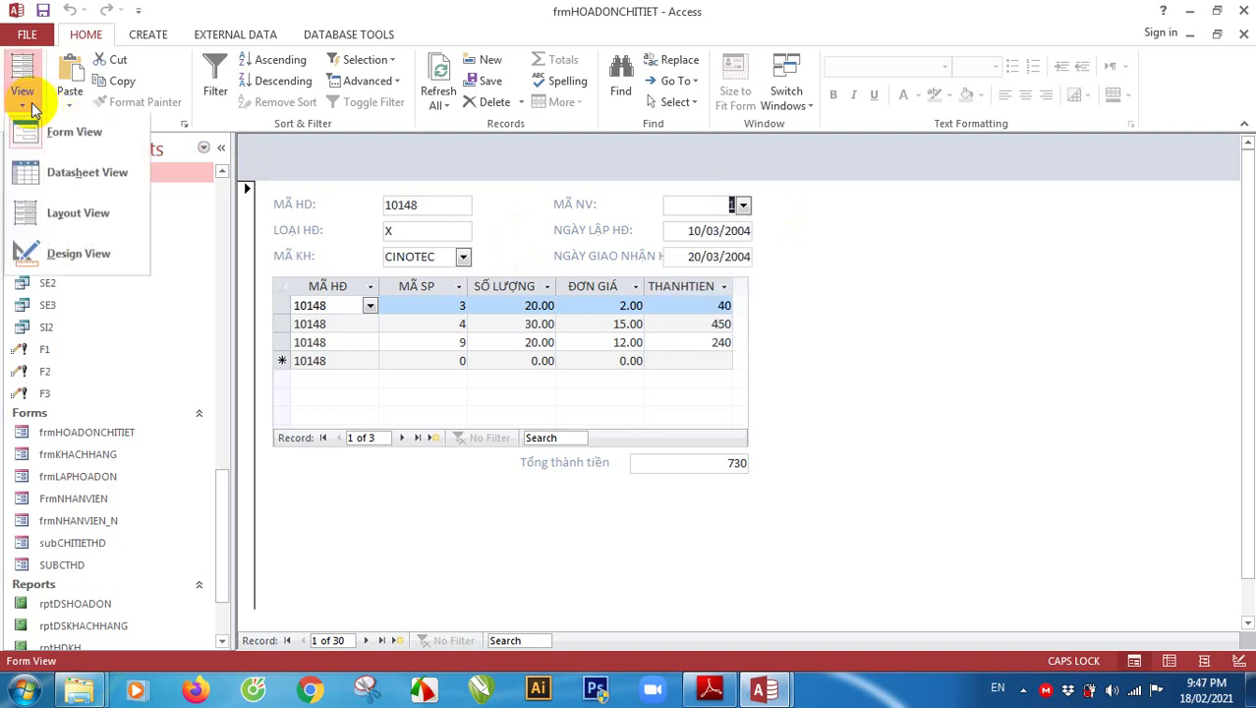
left_click(59, 250)
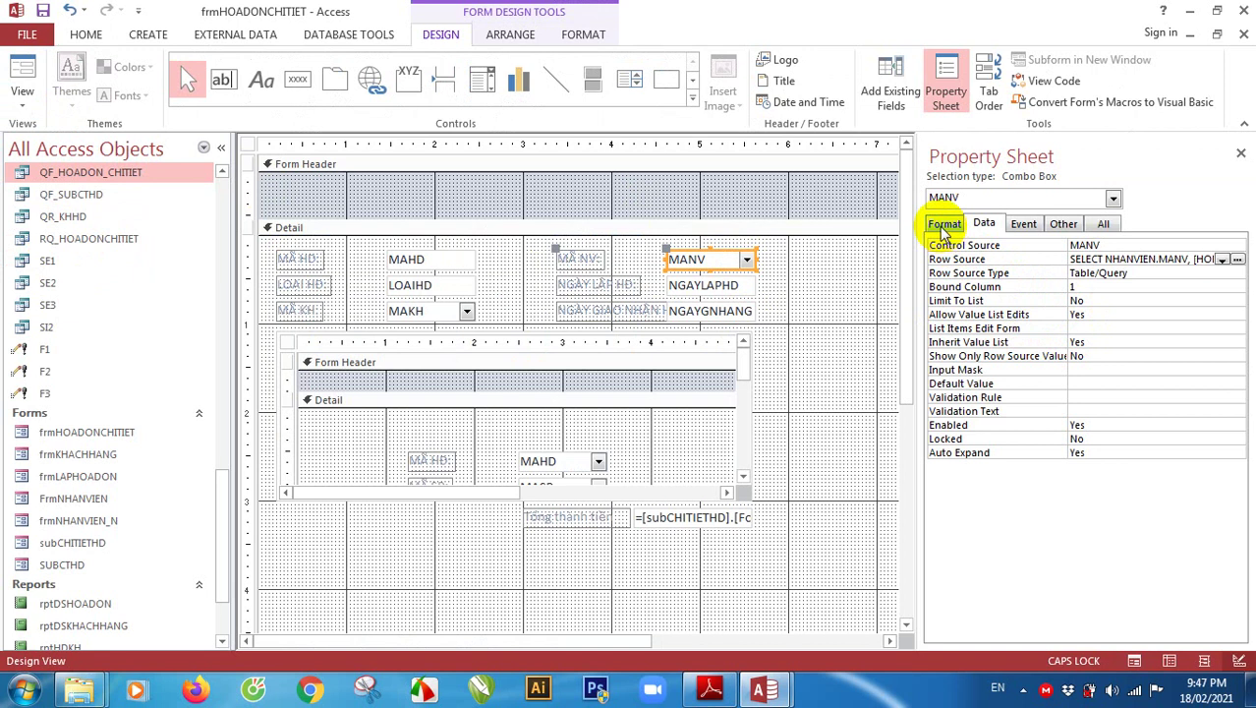
left_click(1082, 287)
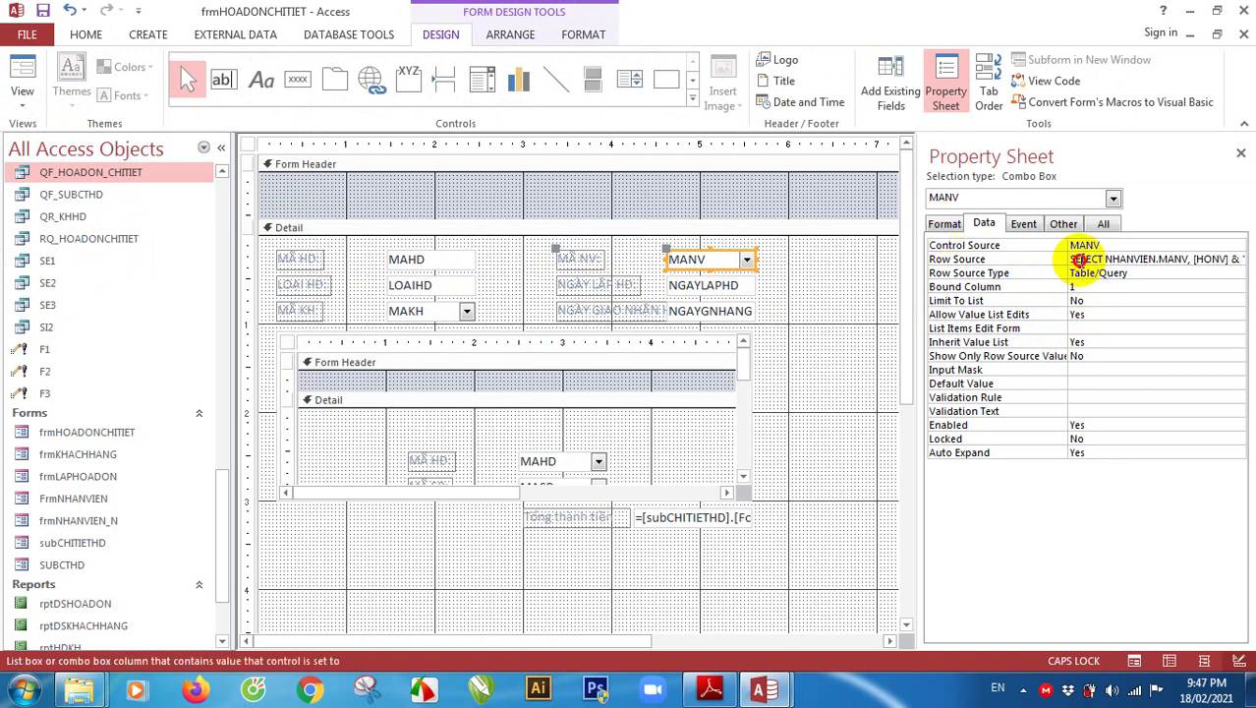
left_click(945, 223)
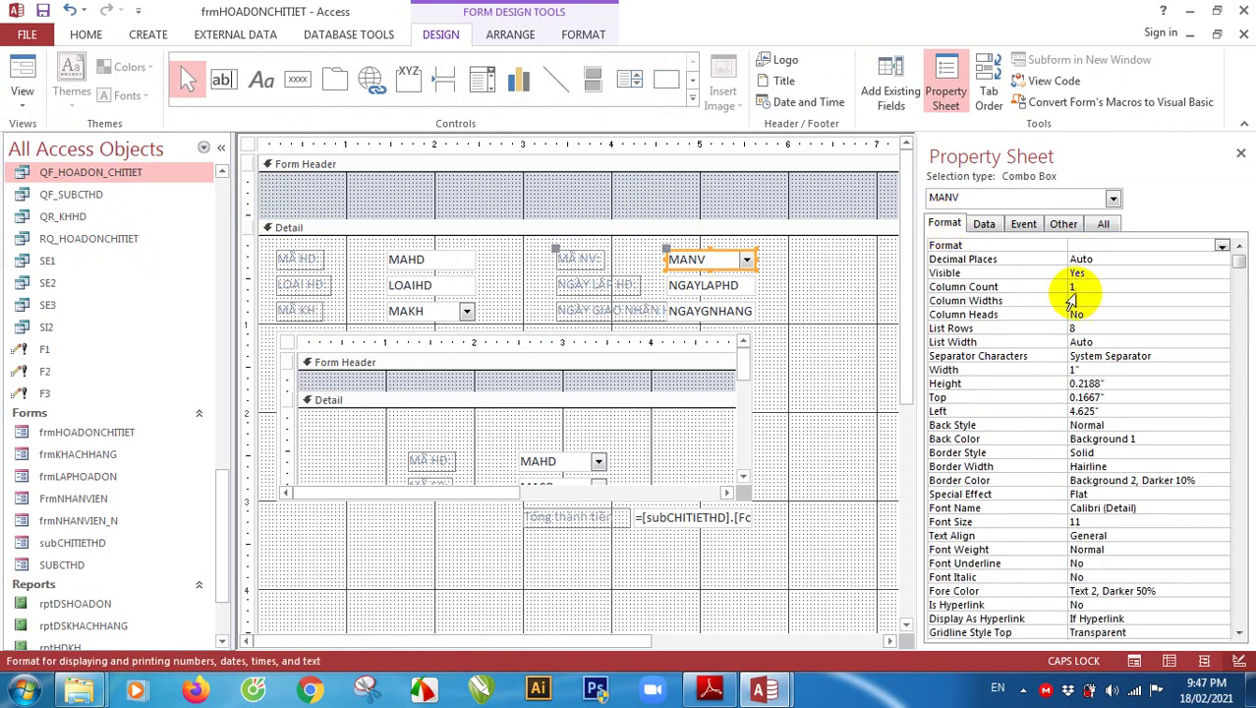
left_click_drag(1100, 288, 1078, 287)
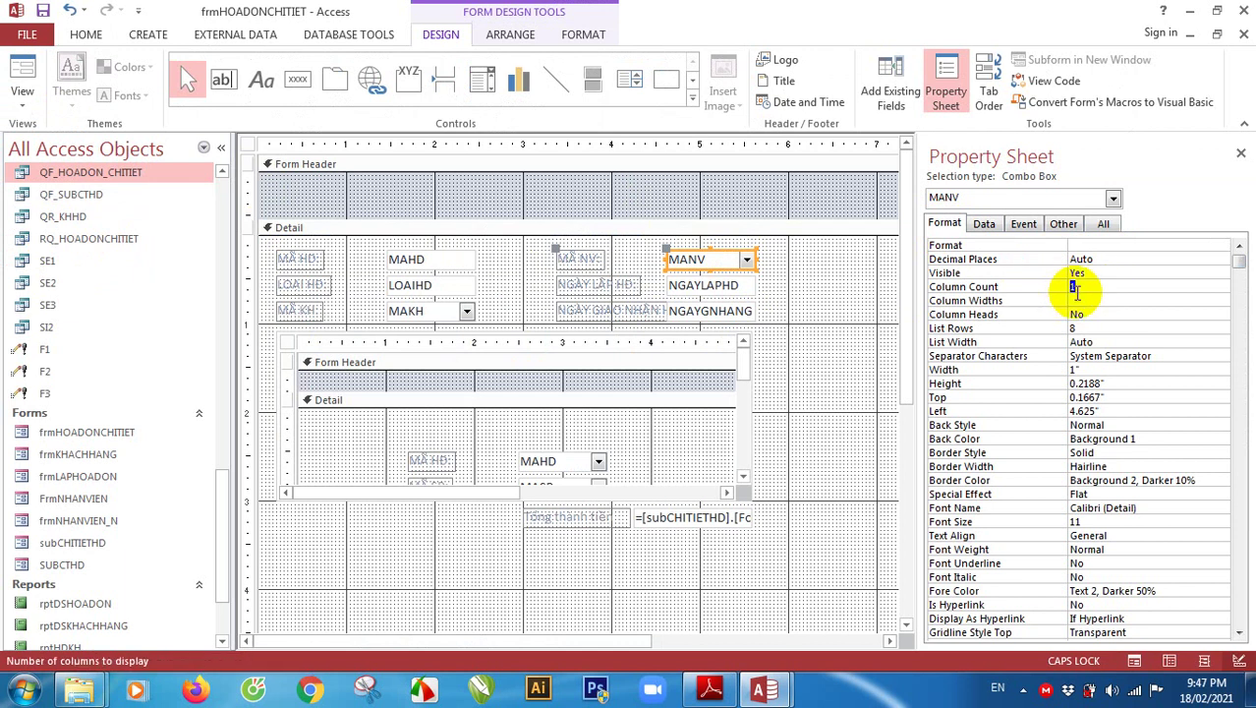
left_click(1094, 303)
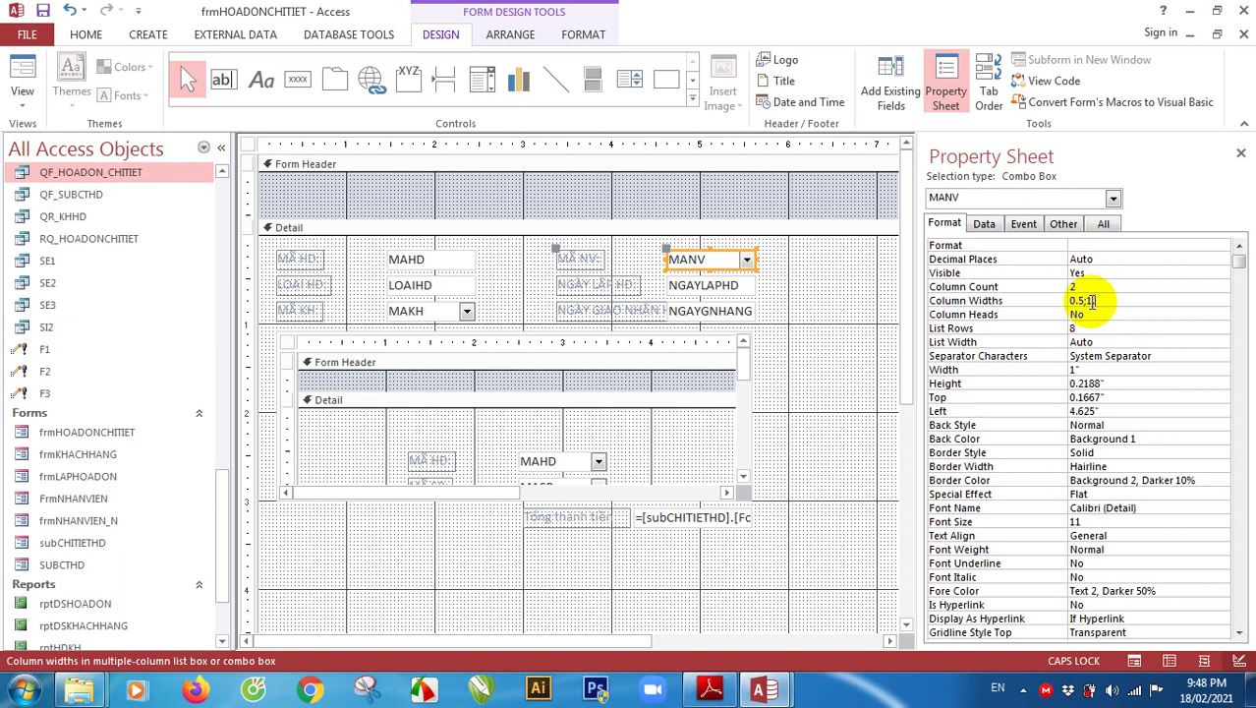
key("Return")
left_click(1091, 298)
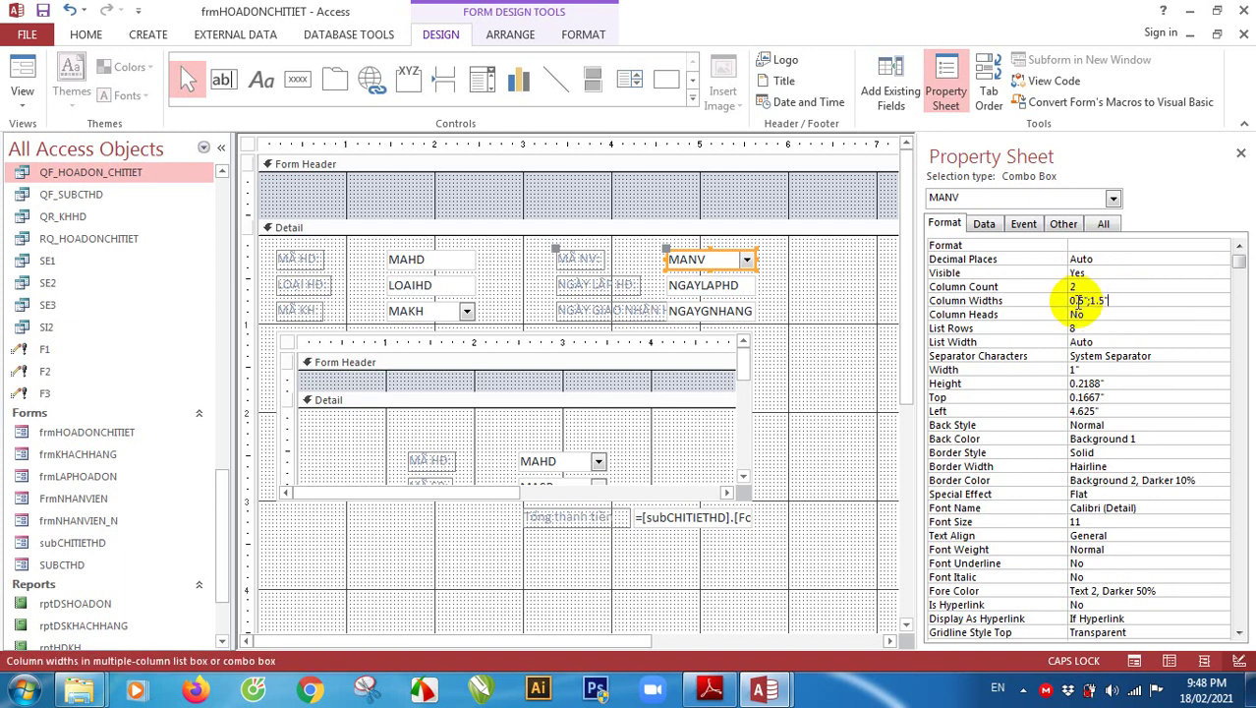
left_click(1078, 286)
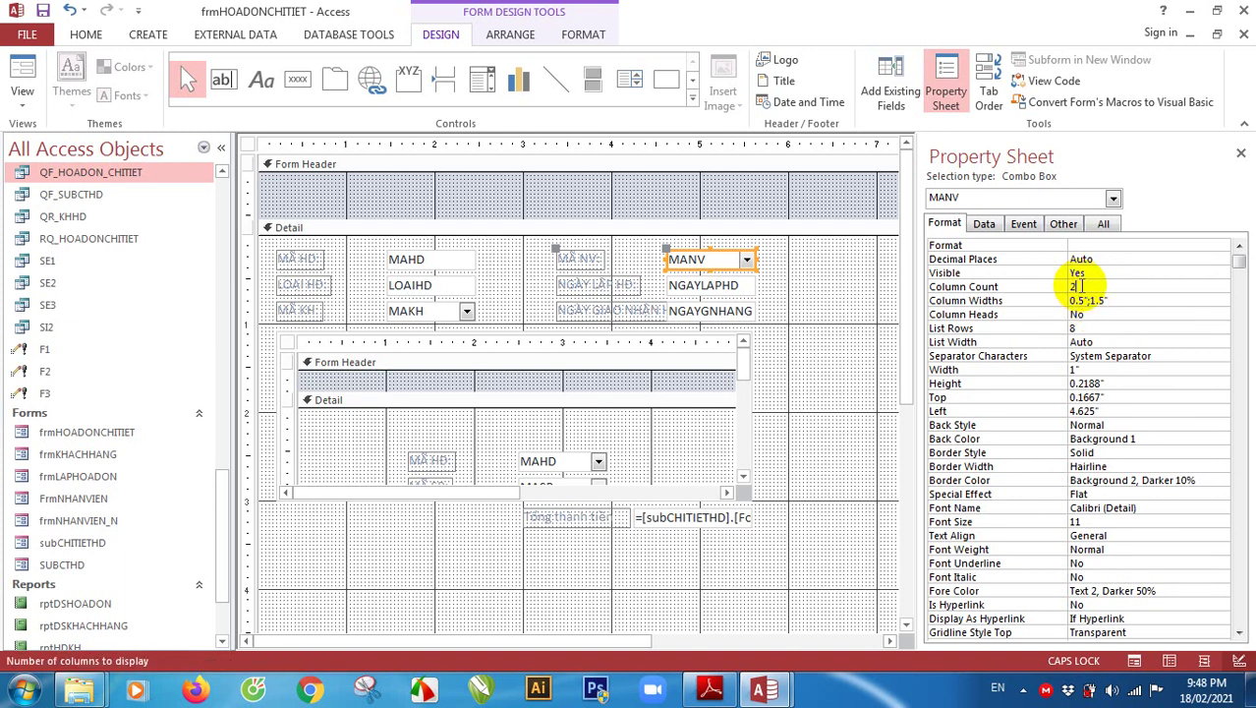
left_click(1089, 300)
left_click(1105, 288)
left_click(1104, 300)
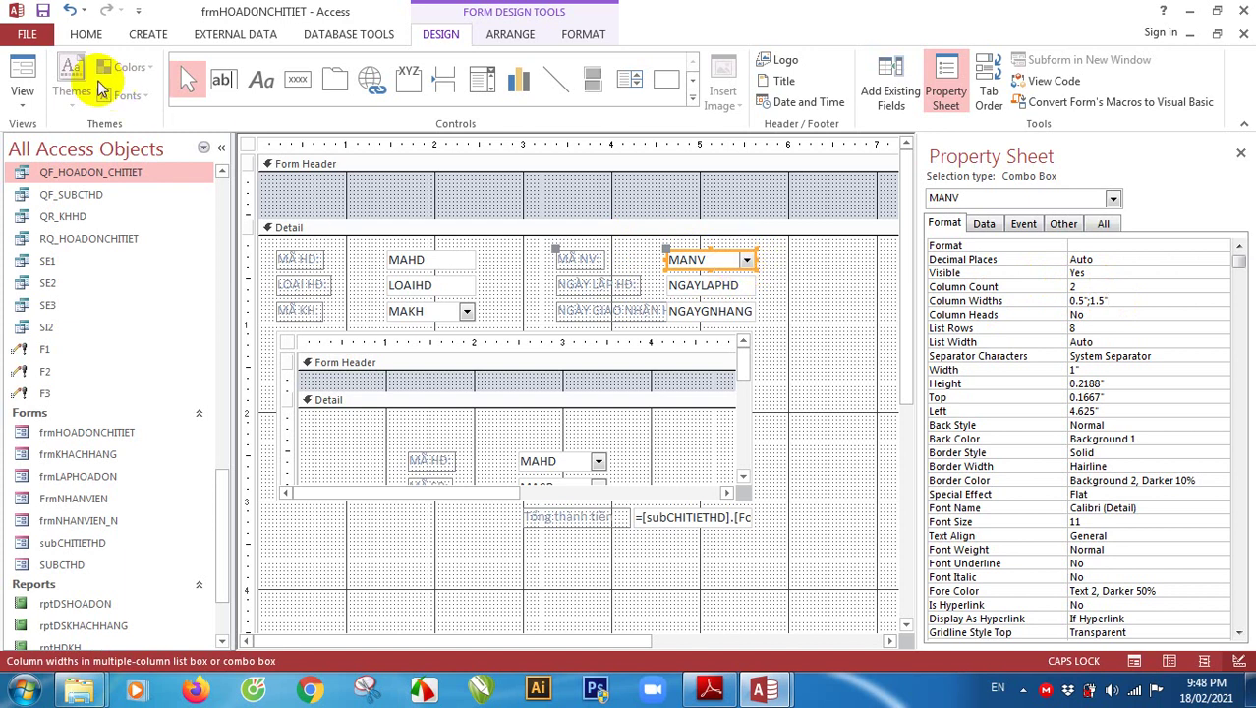
Check the two-column MÃ NV list in Form View and widen the MANV combo box to 2.625" in Design View
left_click(21, 69)
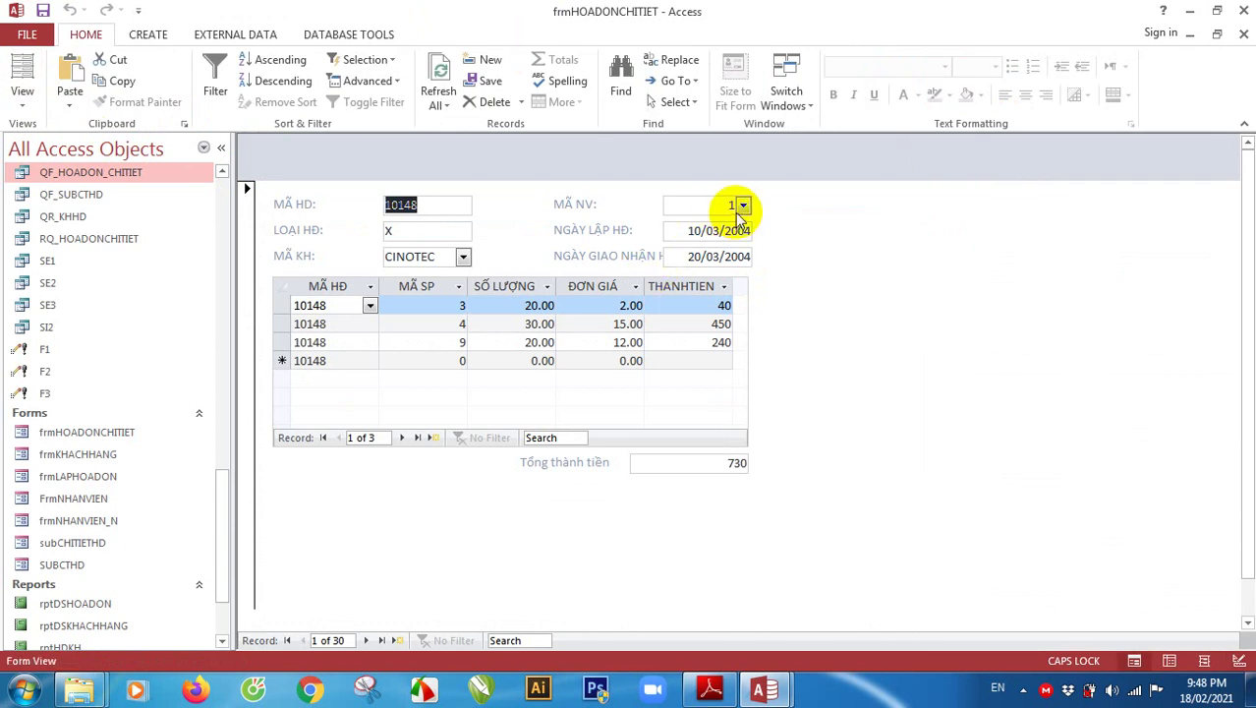
left_click(743, 204)
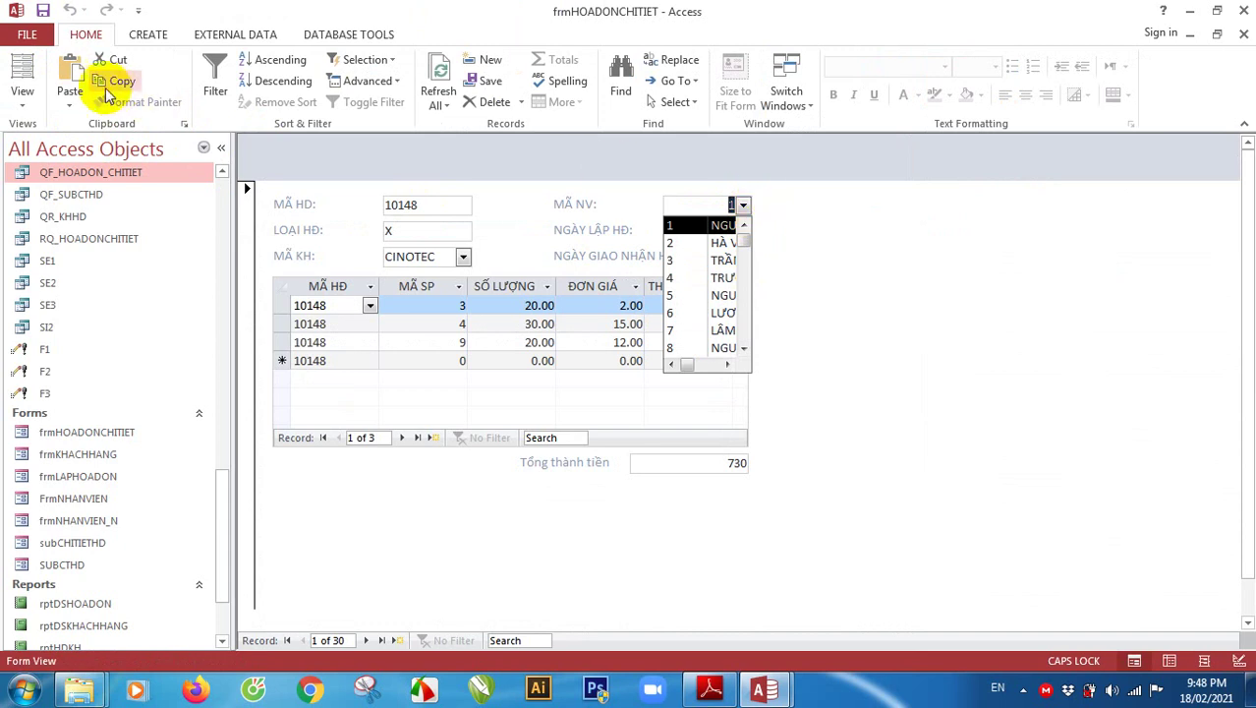
left_click(23, 98)
left_click(59, 253)
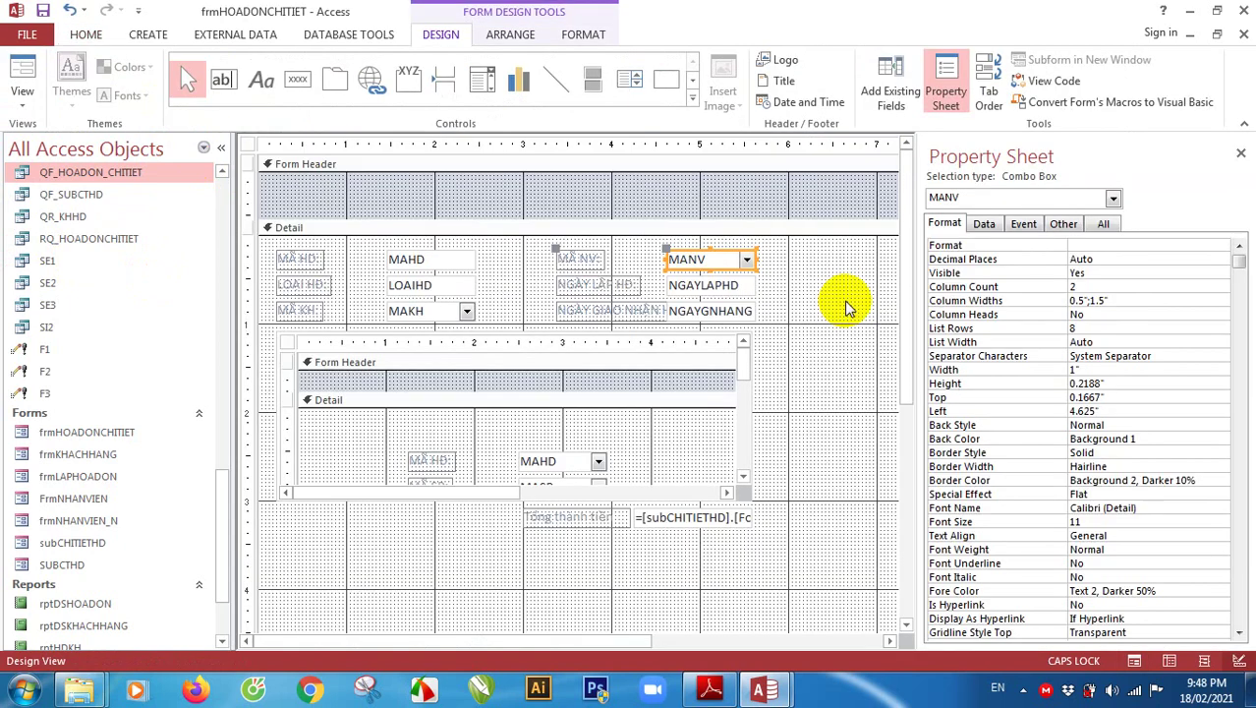
left_click(754, 257)
left_click_drag(754, 258, 895, 259)
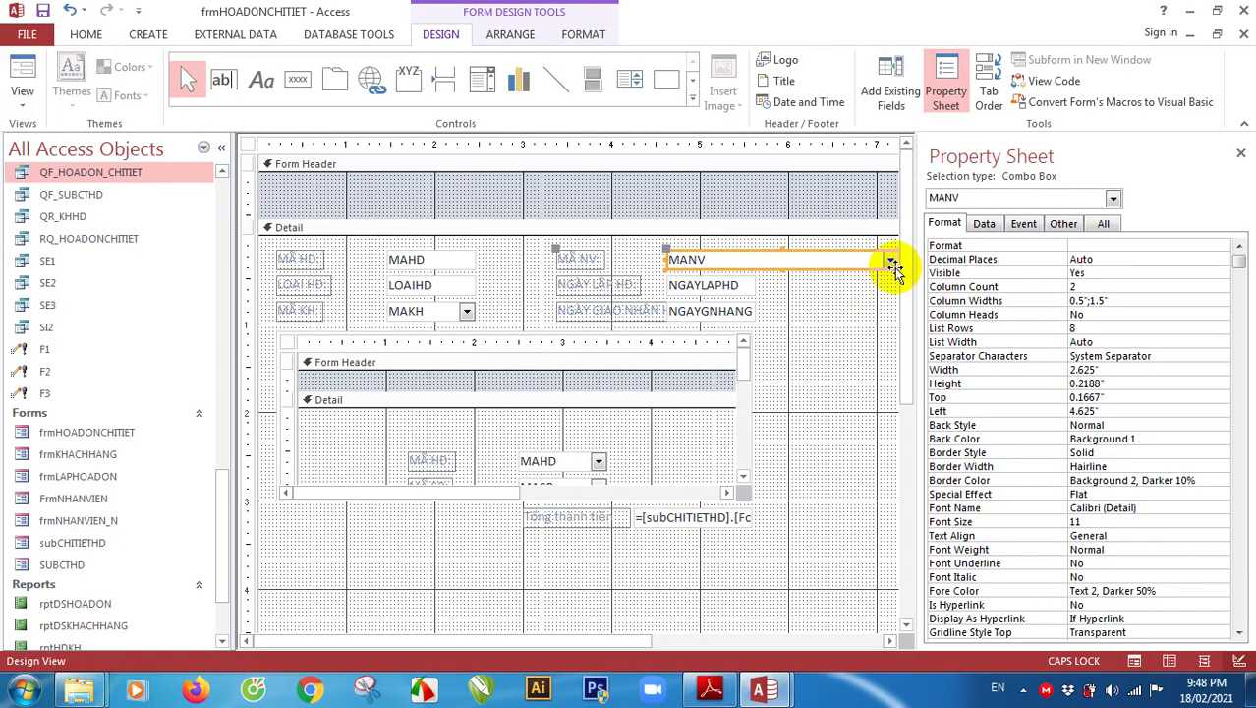
Open the widened MÃ NV list in Form View to check that codes and full names fit
left_click(21, 71)
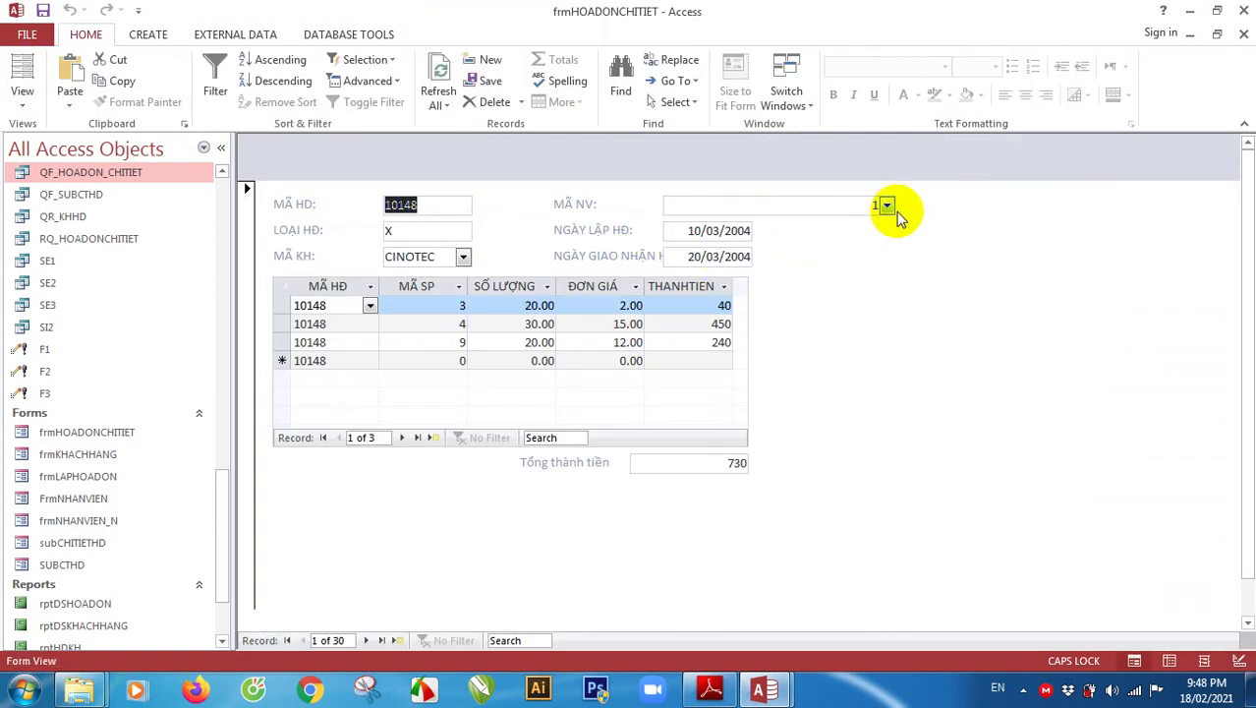
left_click(888, 205)
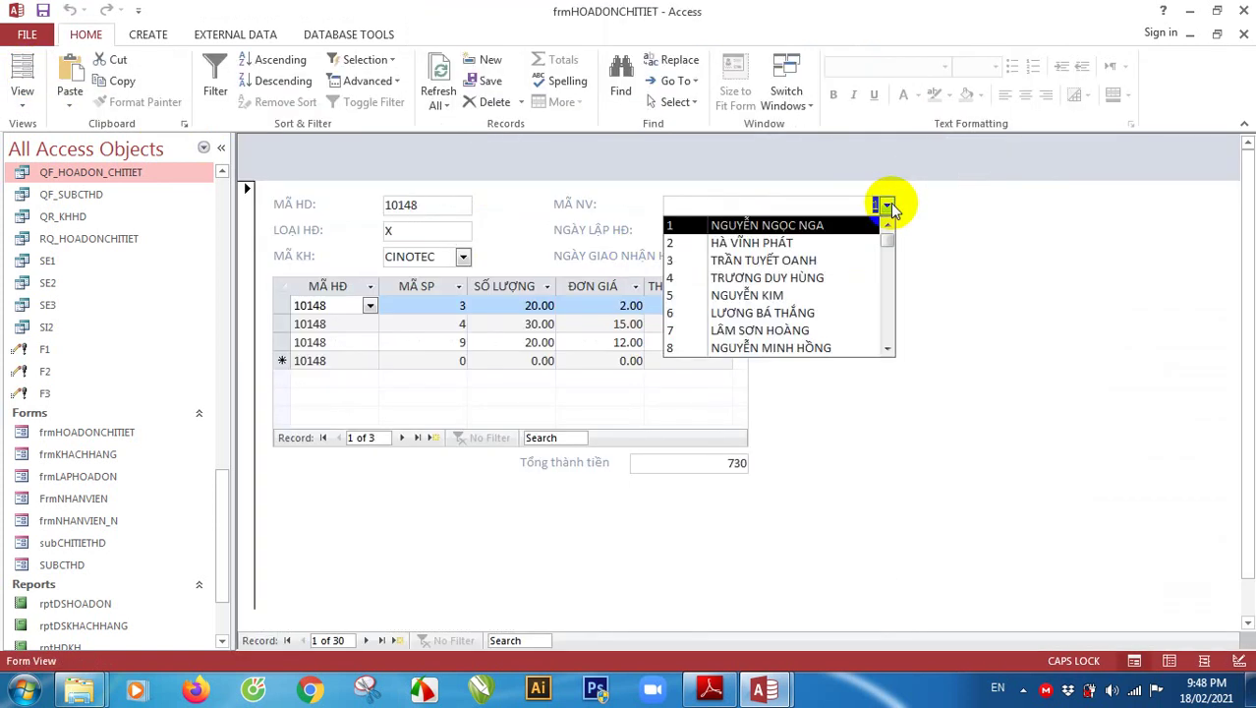
left_click(924, 309)
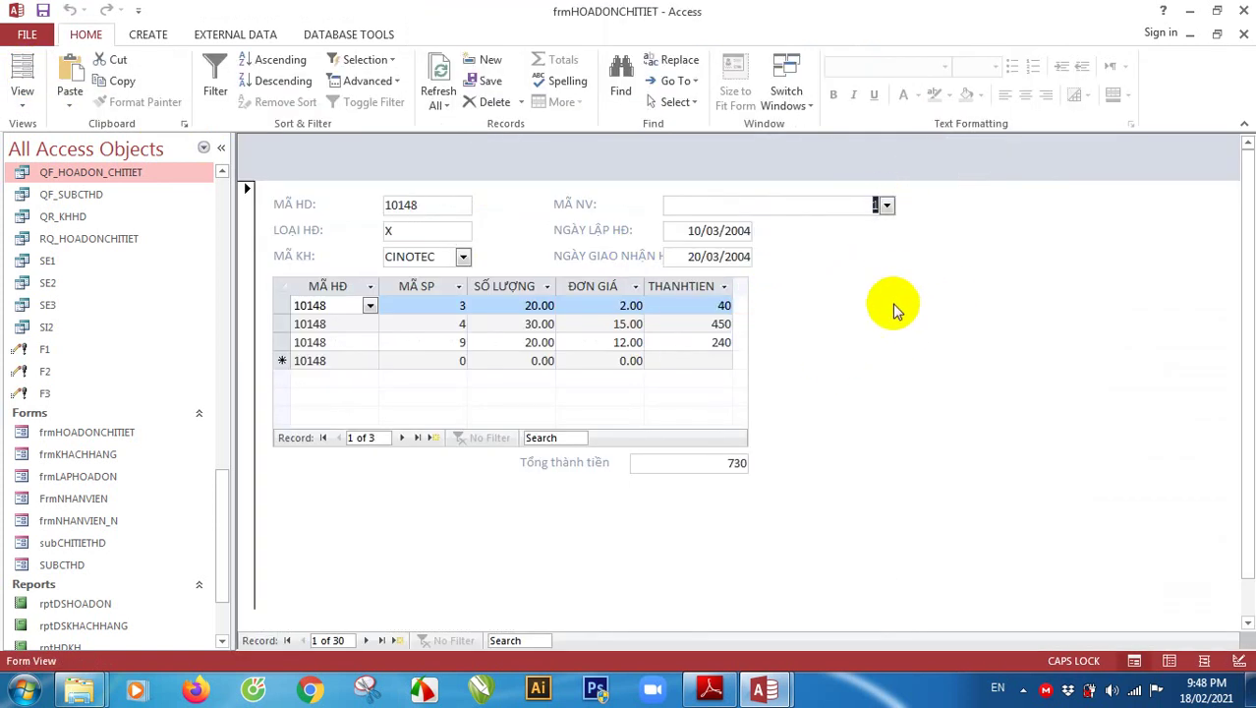
Return the form to Design View and narrow the Property Sheet to enlarge the form design area
left_click(27, 111)
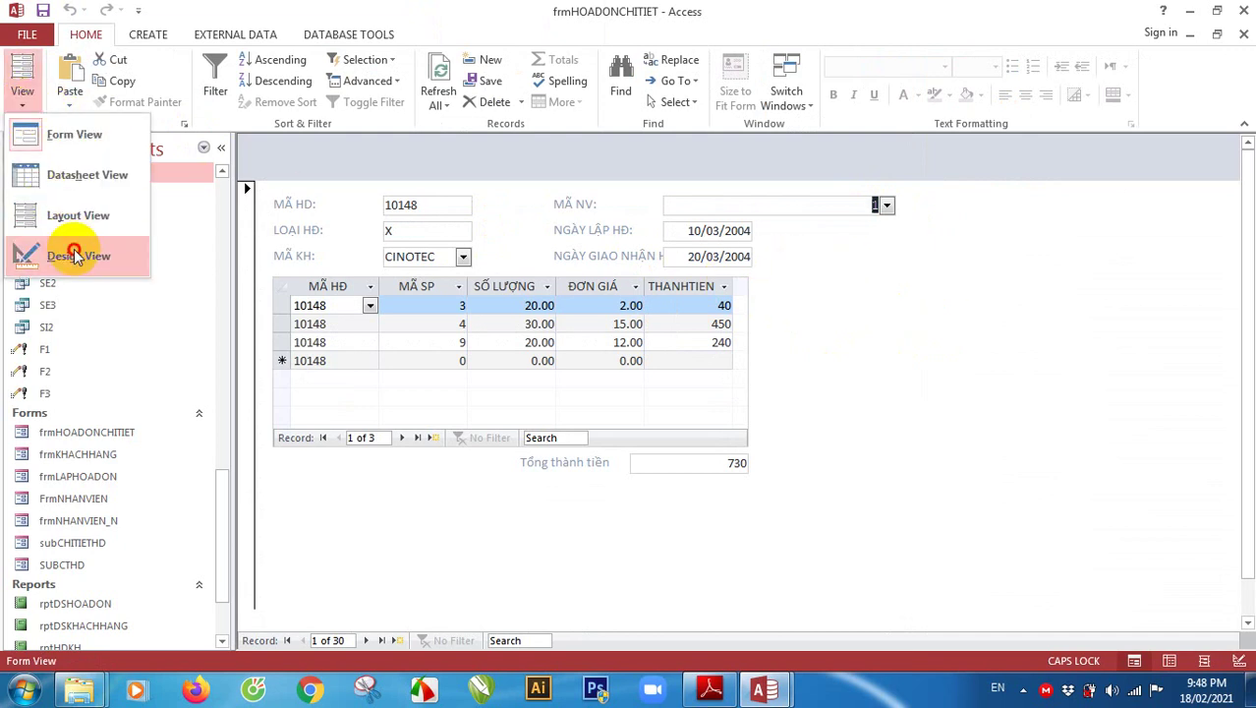
left_click(39, 253)
left_click(838, 318)
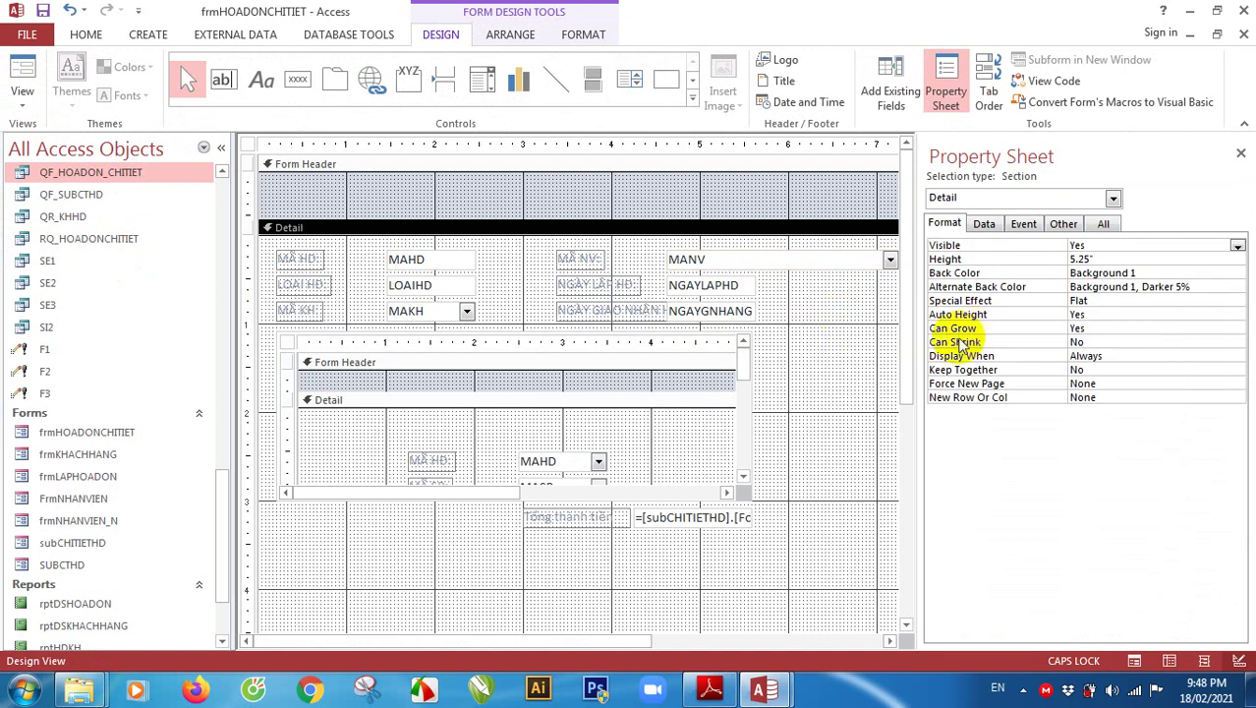
left_click_drag(914, 379, 1072, 379)
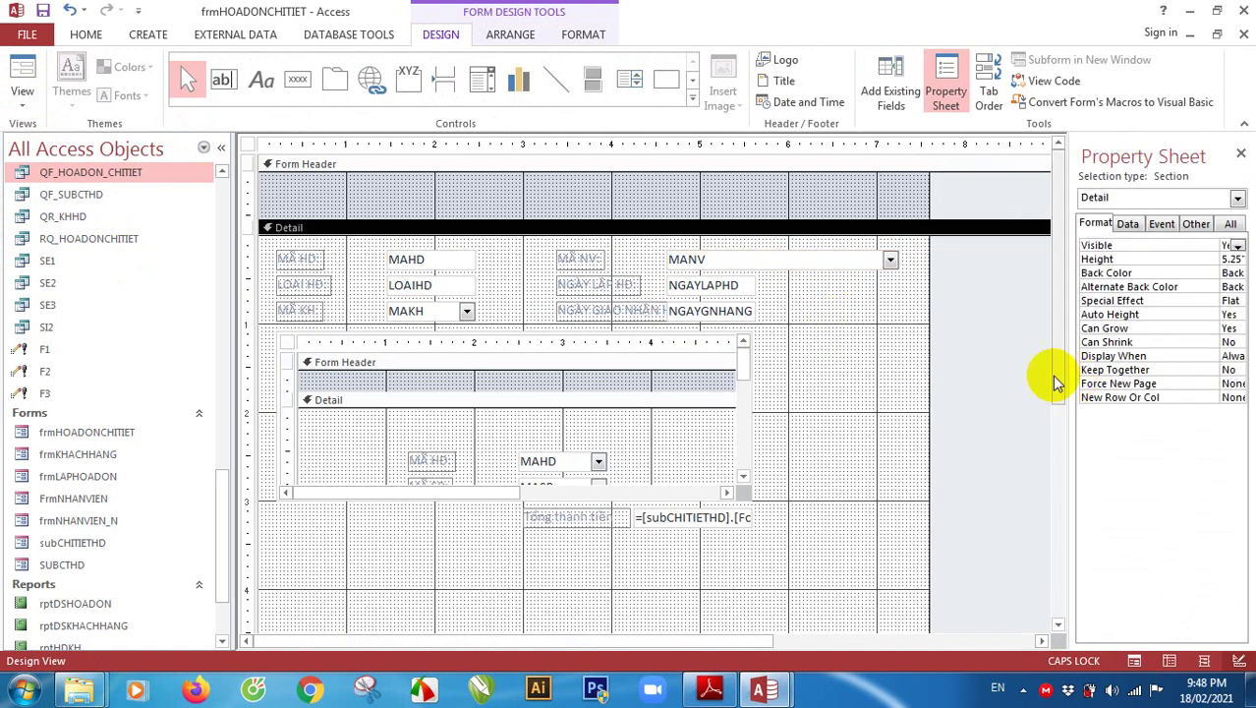
left_click_drag(532, 273, 759, 316)
left_click(793, 289)
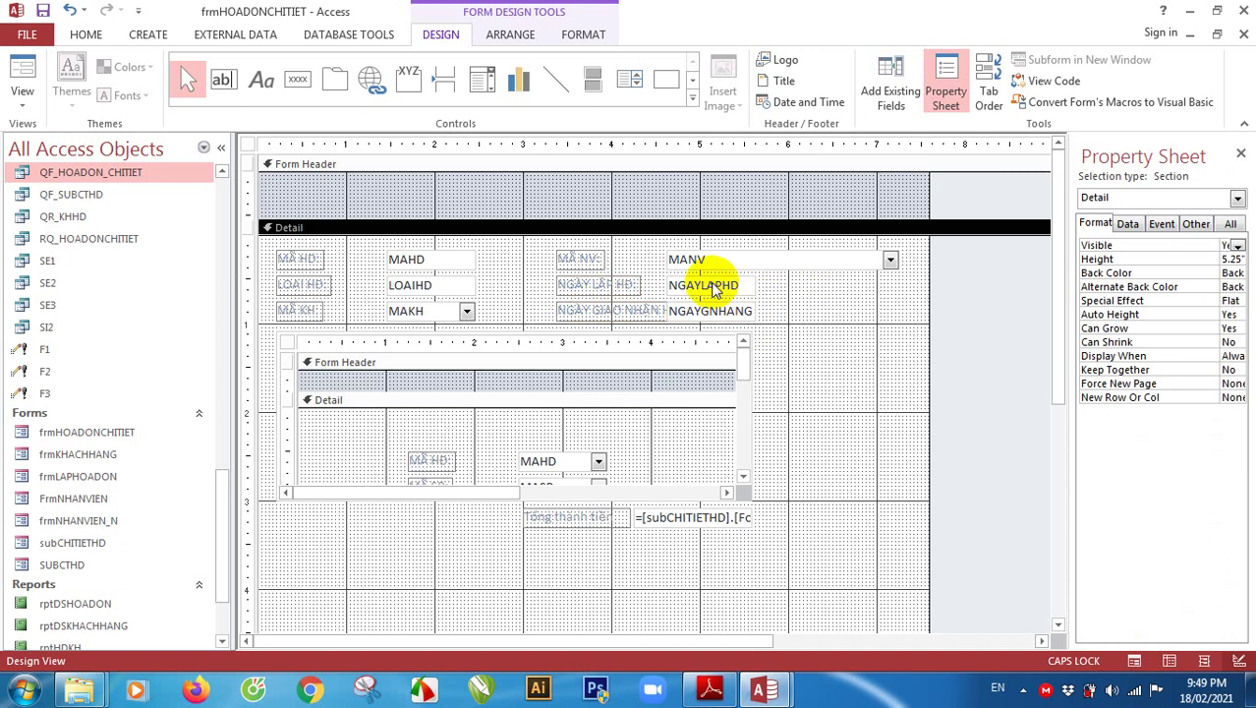
left_click_drag(608, 259, 629, 258)
key("ctrl+z")
left_click(829, 226)
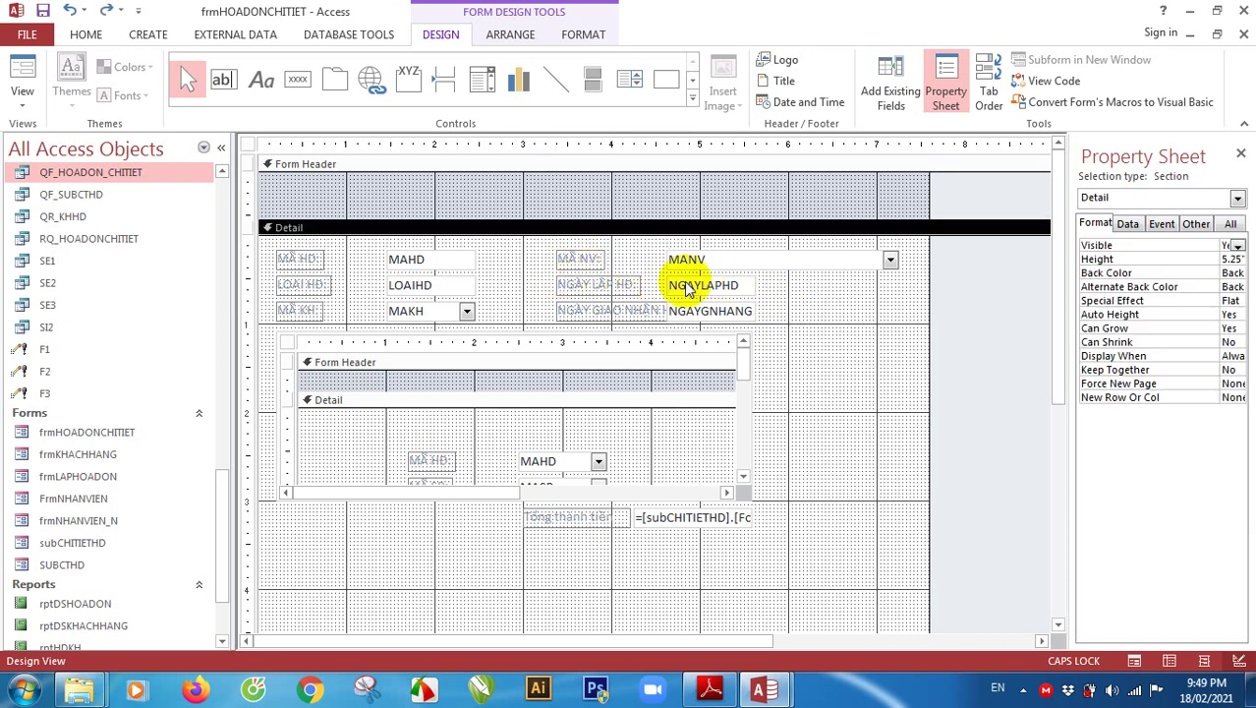
Shift the NGAYLAPHD and NGAYGNHANG fields with their labels to the right, and move the MÃ NV label next to its combo box
left_click_drag(704, 285, 847, 287)
left_click_drag(709, 310, 857, 311)
left_click(619, 301)
left_click(575, 260)
left_click(548, 279)
left_click(559, 253)
left_click_drag(557, 247, 610, 246)
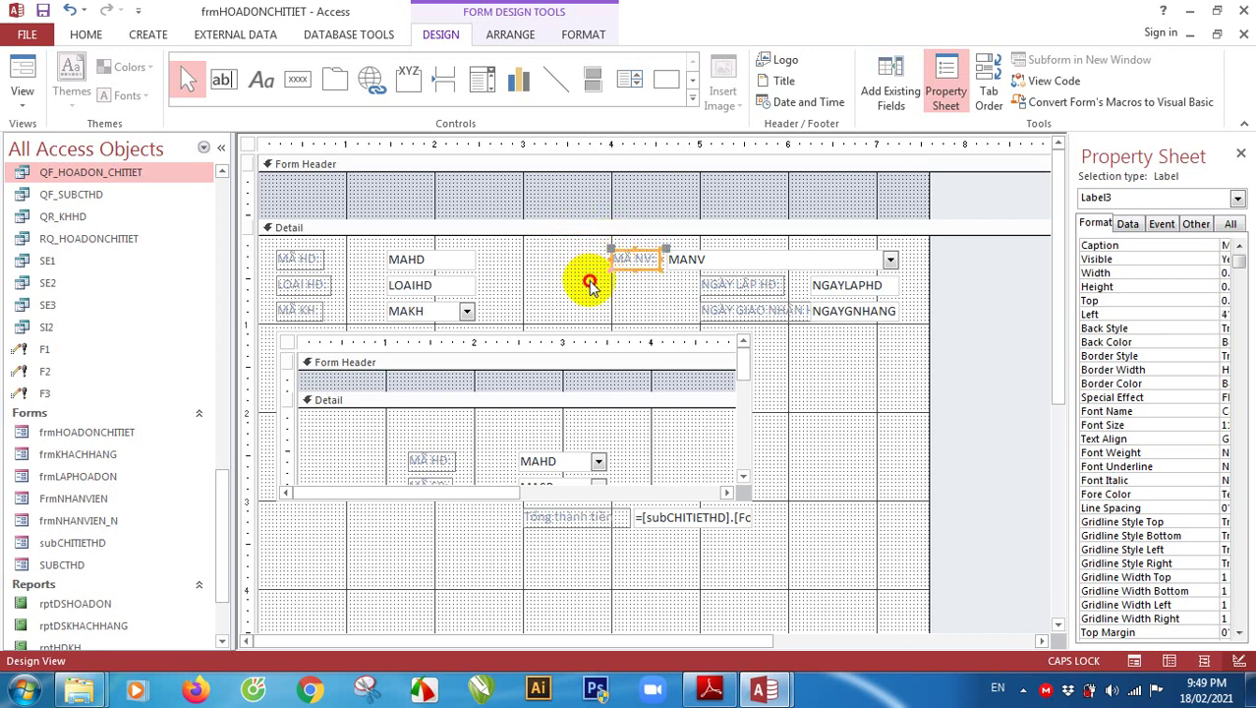
left_click(591, 286)
Widen the MAKH combo box until it nearly reaches the MÃ NV label, checking its list in Form View before returning to Design View
left_click(462, 312)
left_click_drag(473, 309, 601, 310)
left_click(22, 65)
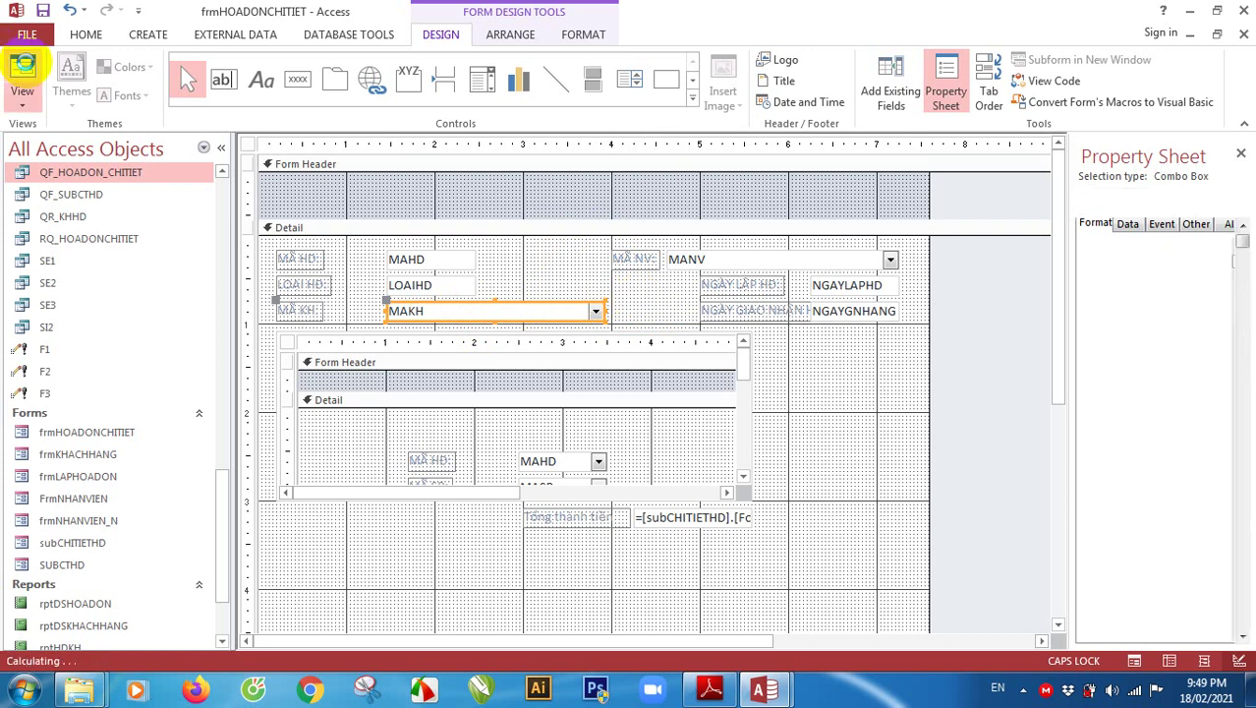
left_click(592, 256)
left_click(592, 255)
left_click(22, 98)
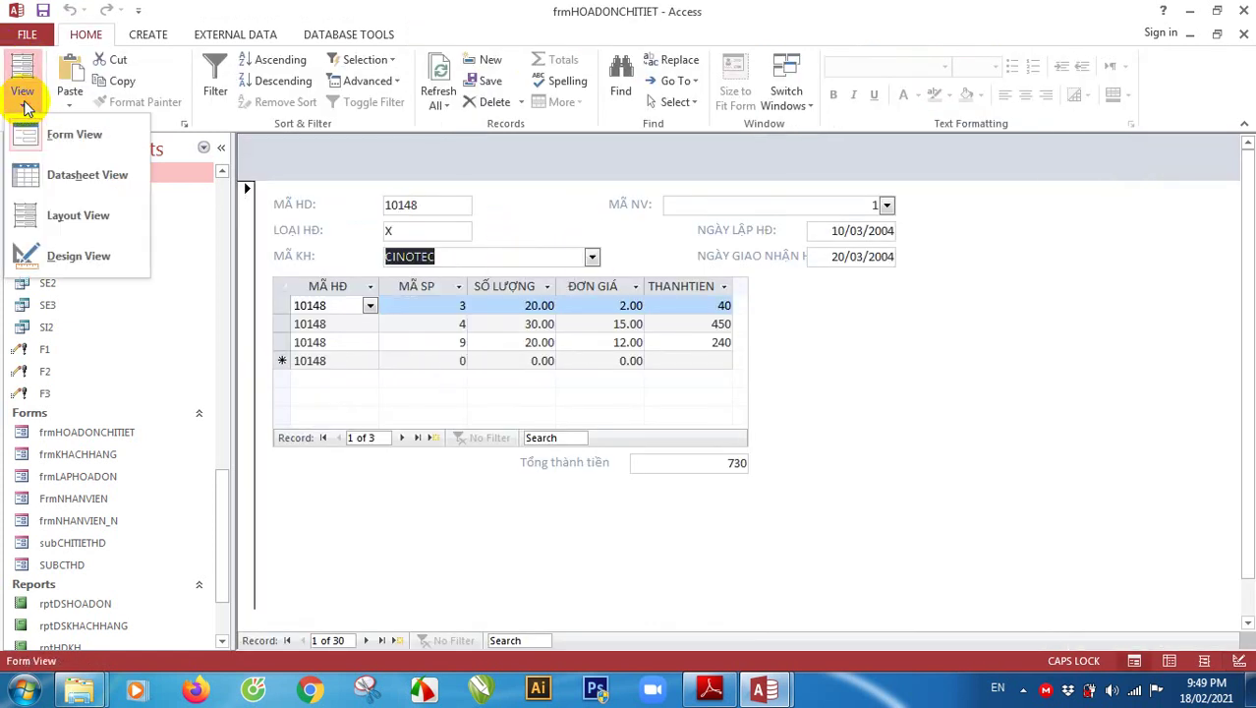
left_click(52, 256)
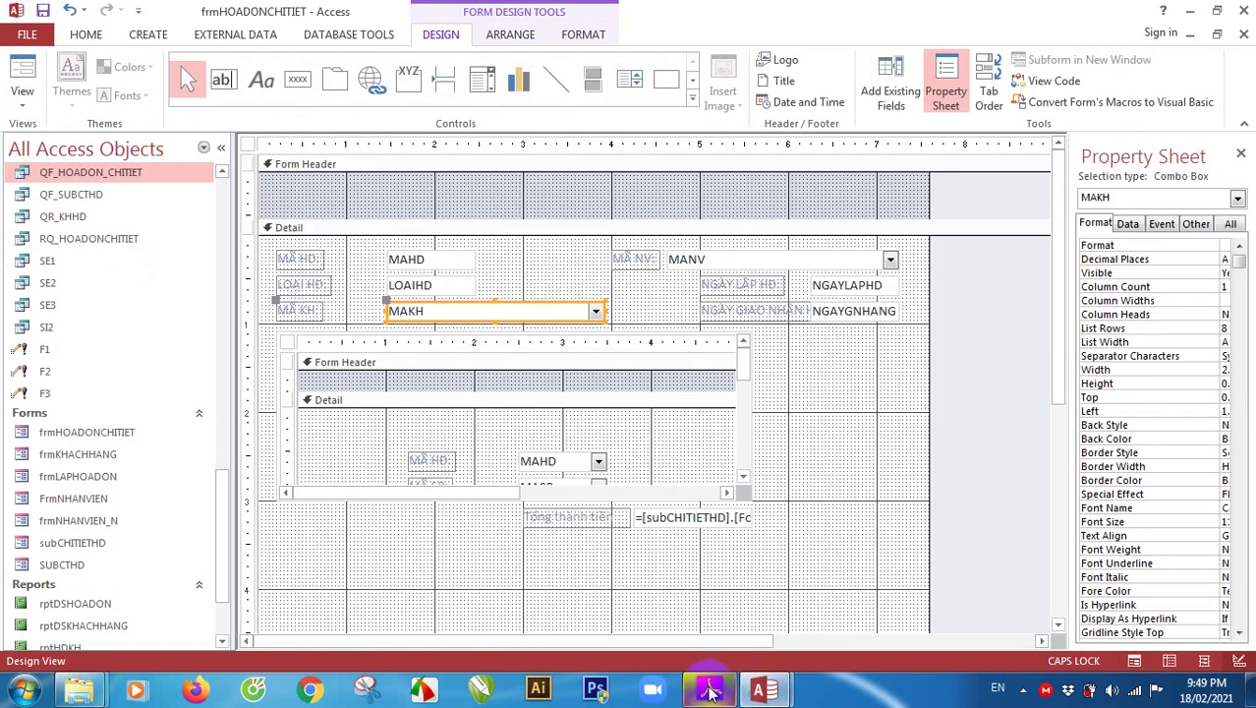
Check in the Adobe Reader PDF which columns MAKH must display, and switch back to Access with the MAKH combo box selected
left_click(711, 688)
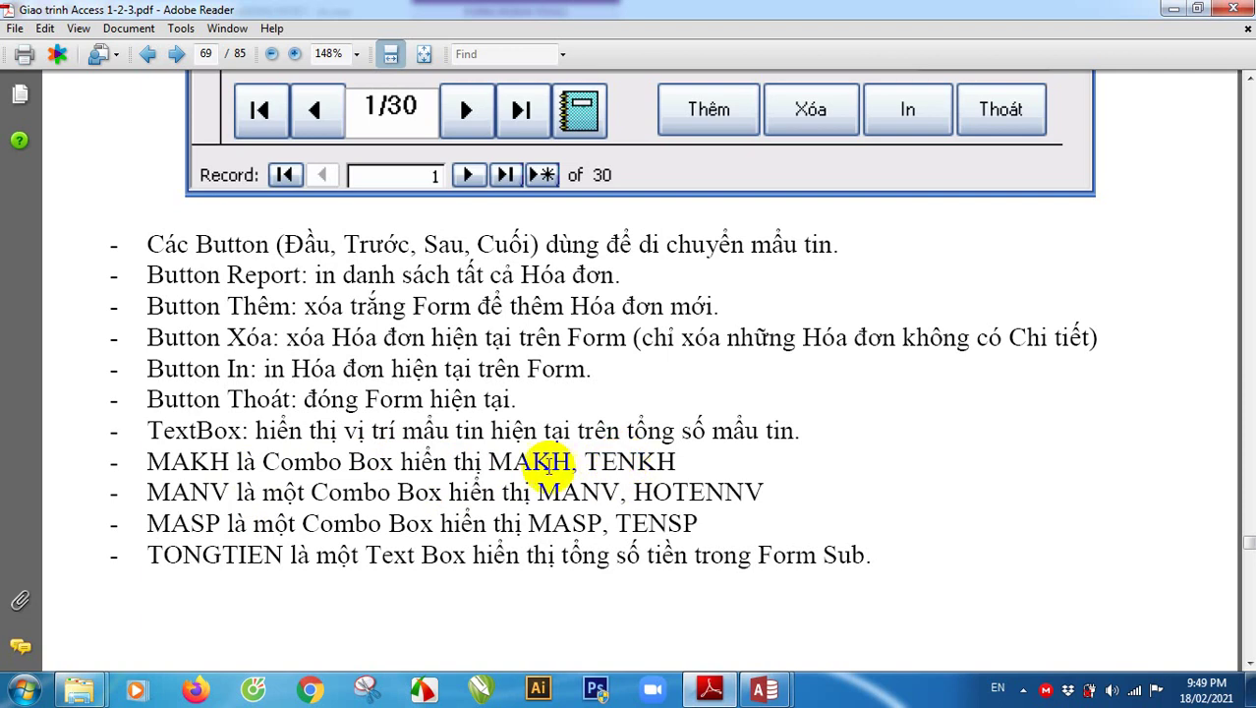
left_click(700, 680)
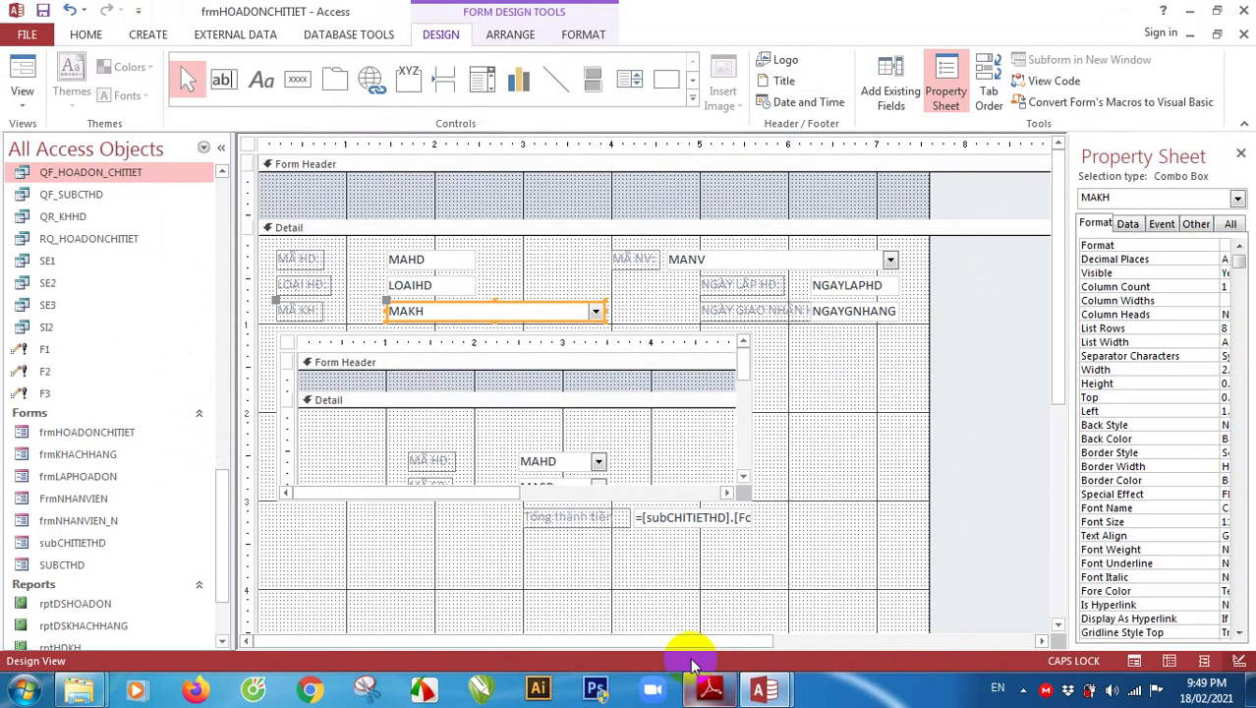
left_click(622, 317)
left_click(569, 309)
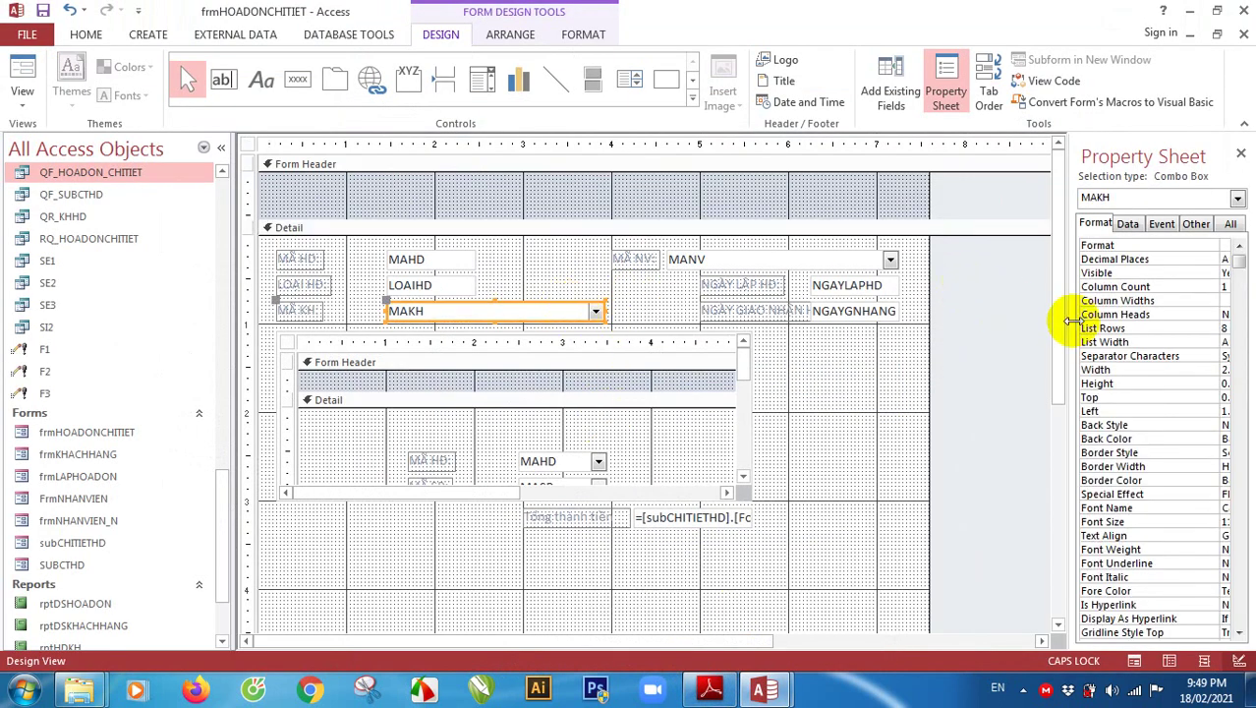
Build the MAKH combo box's Row Source query from KHACHHANG with the fields MAKH and TENKH, and save it to the property
left_click_drag(1067, 321, 970, 316)
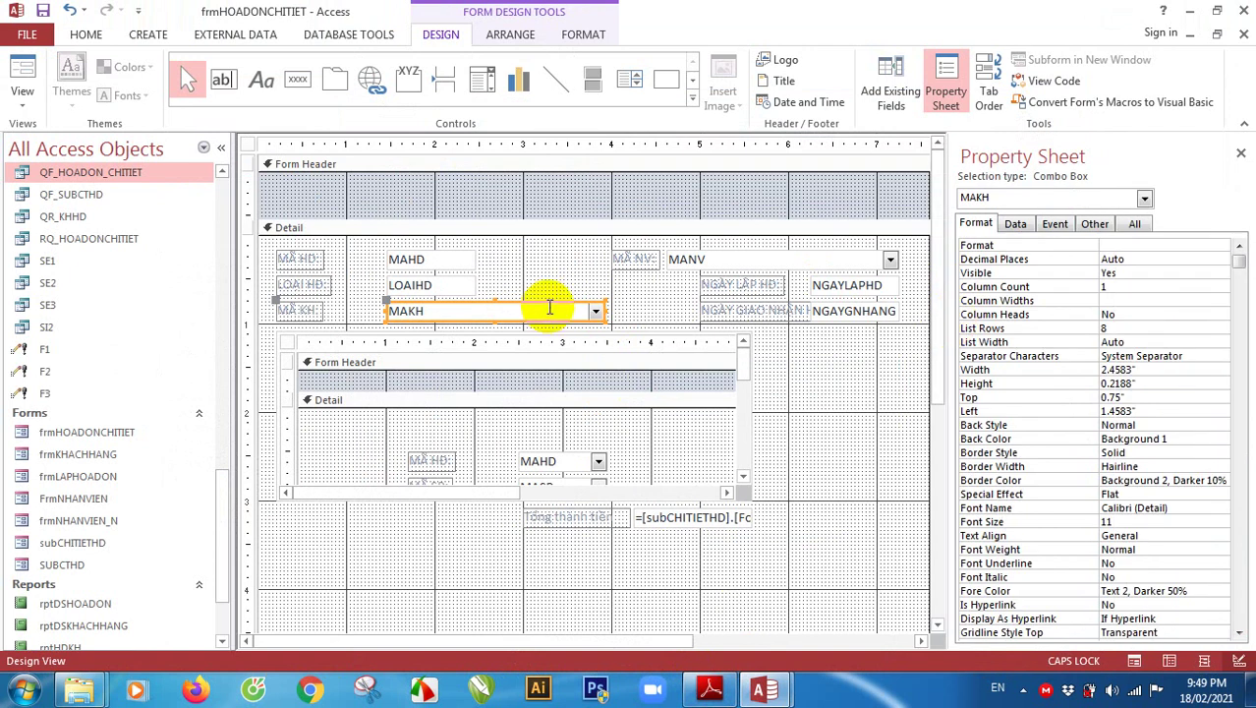
left_click(1016, 224)
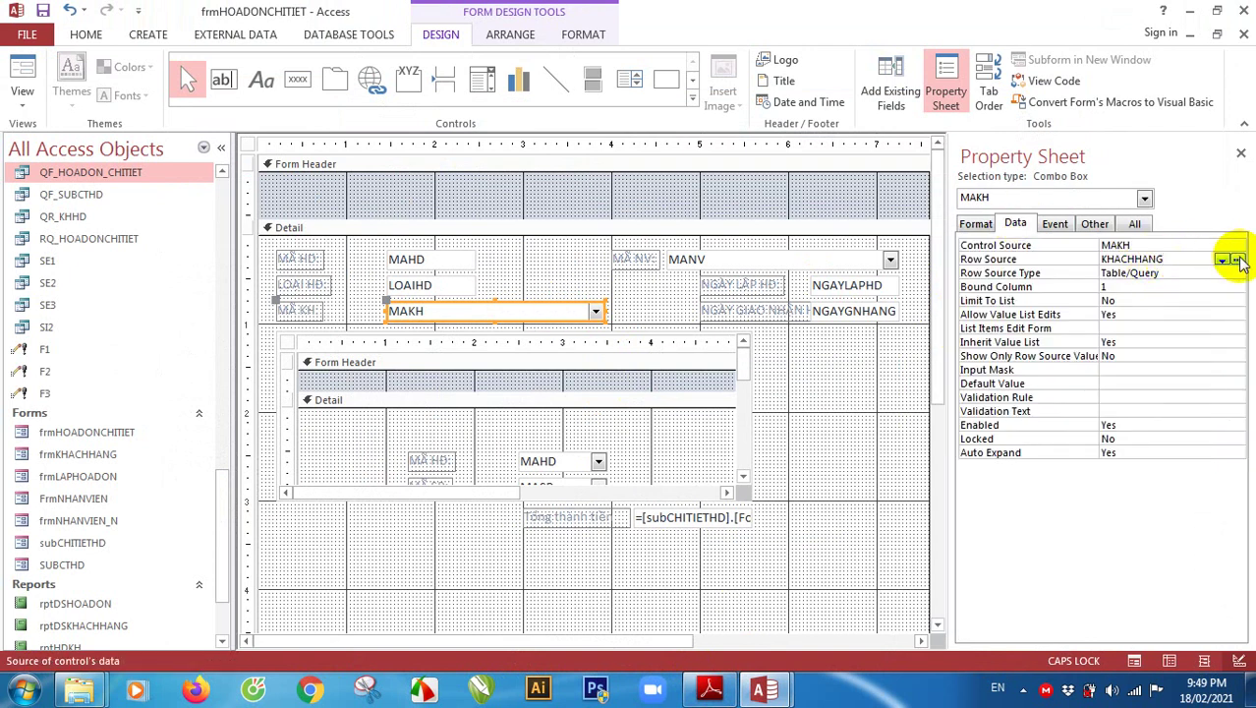
left_click(1237, 260)
left_click(595, 399)
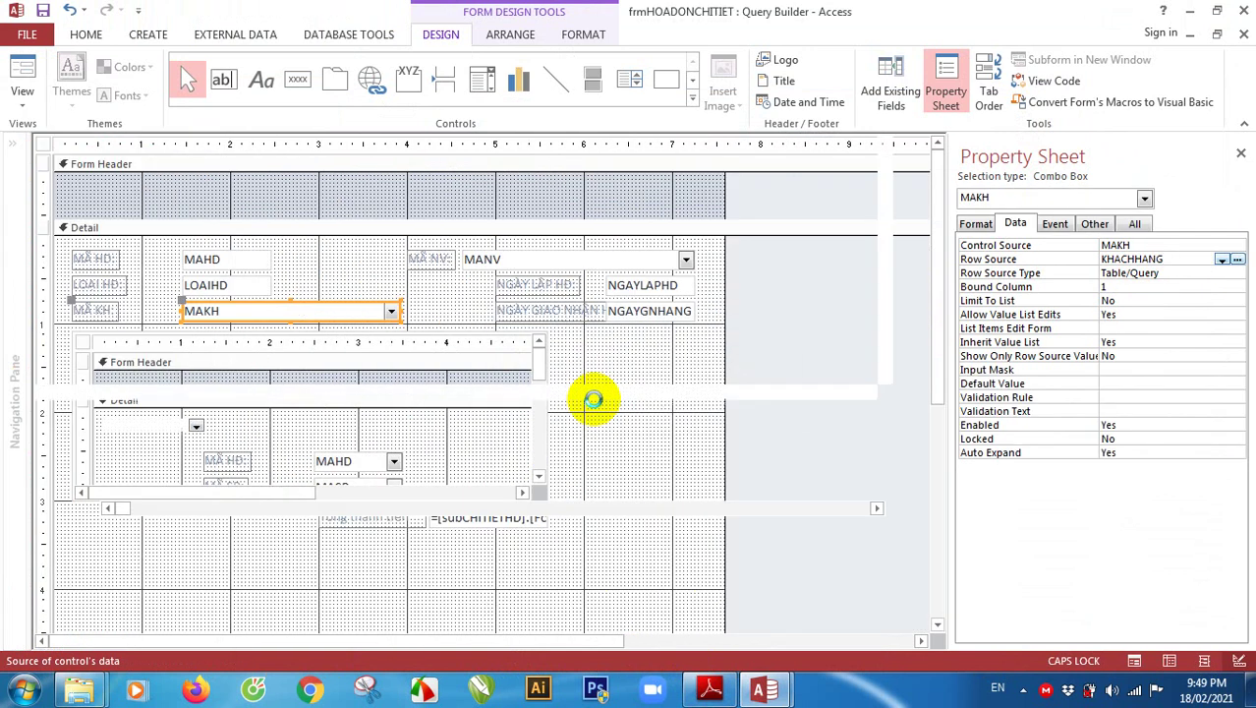
double_click(127, 193)
left_click(140, 213)
double_click(141, 212)
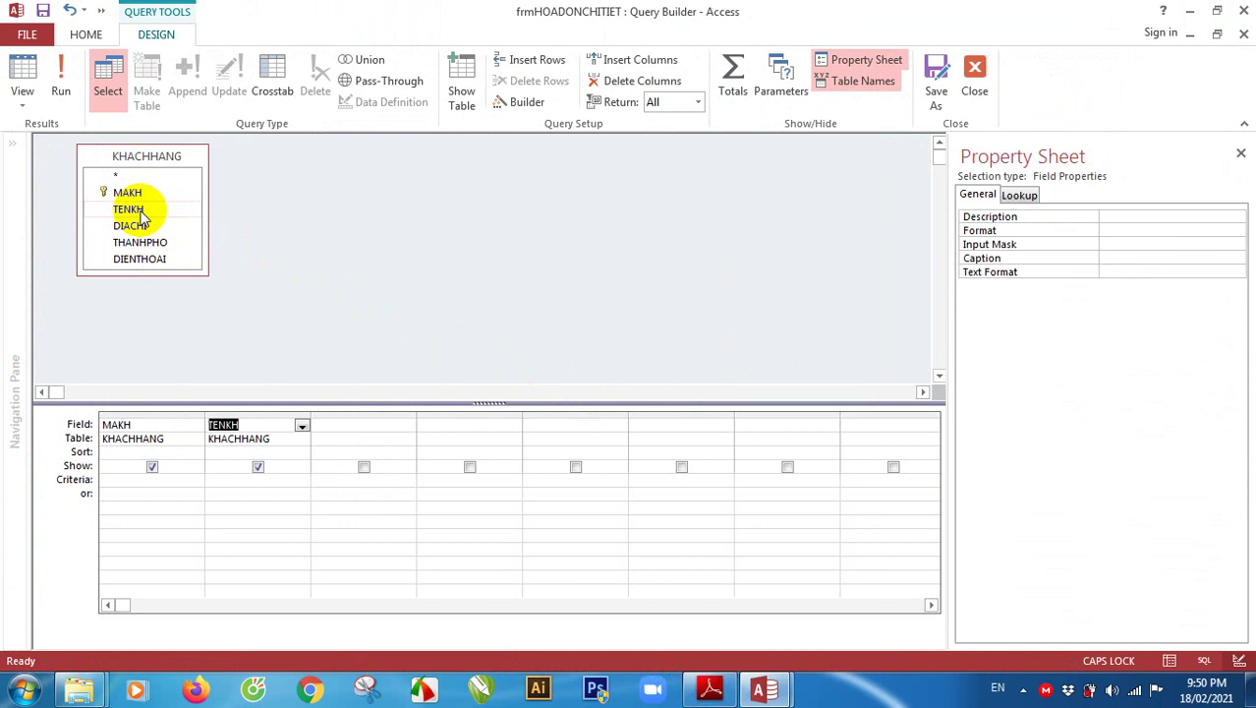
left_click(976, 91)
left_click(557, 417)
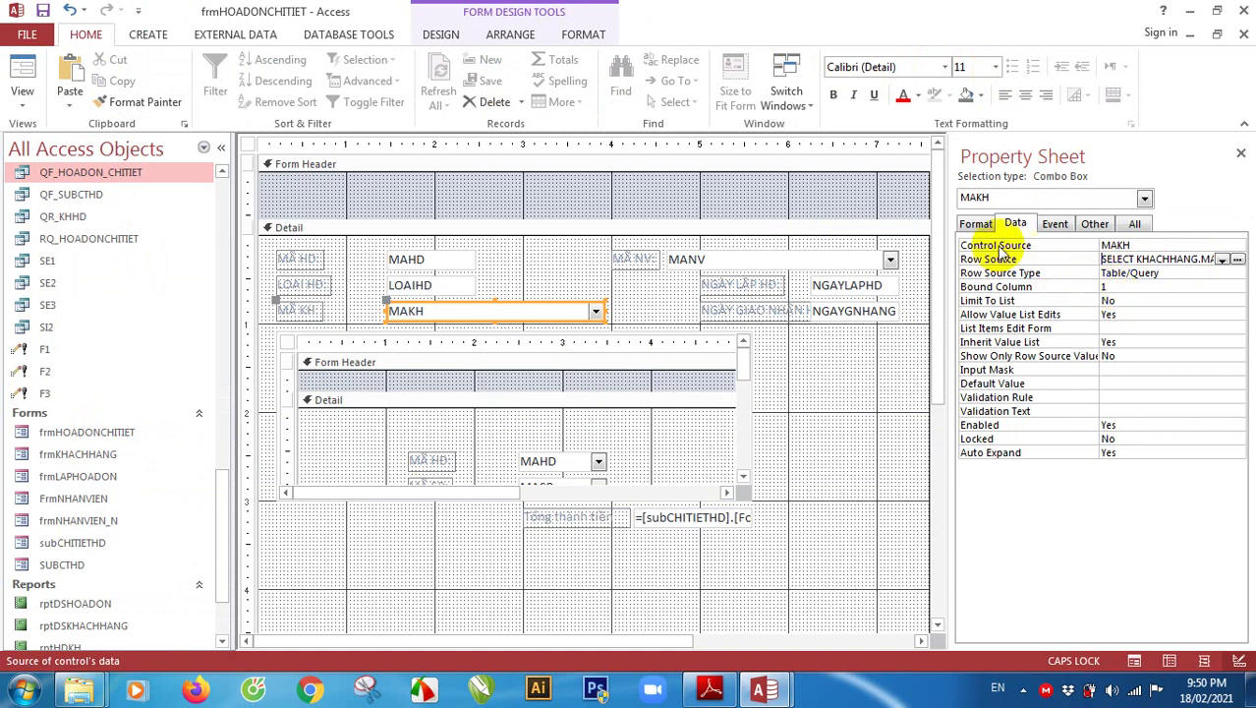
Set the MAKH combo box's Column Count to 2 and Column Widths to 1";1.5", and check its list in Form View
left_click(979, 225)
left_click(1060, 288)
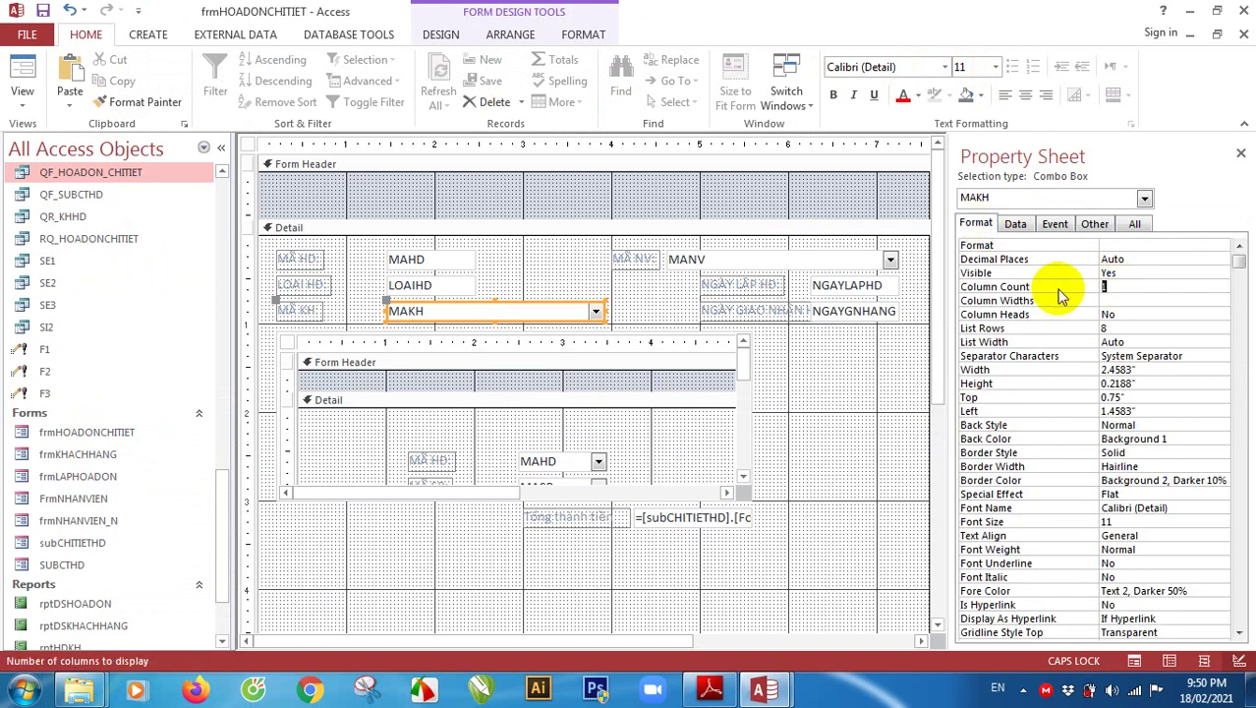
type("2")
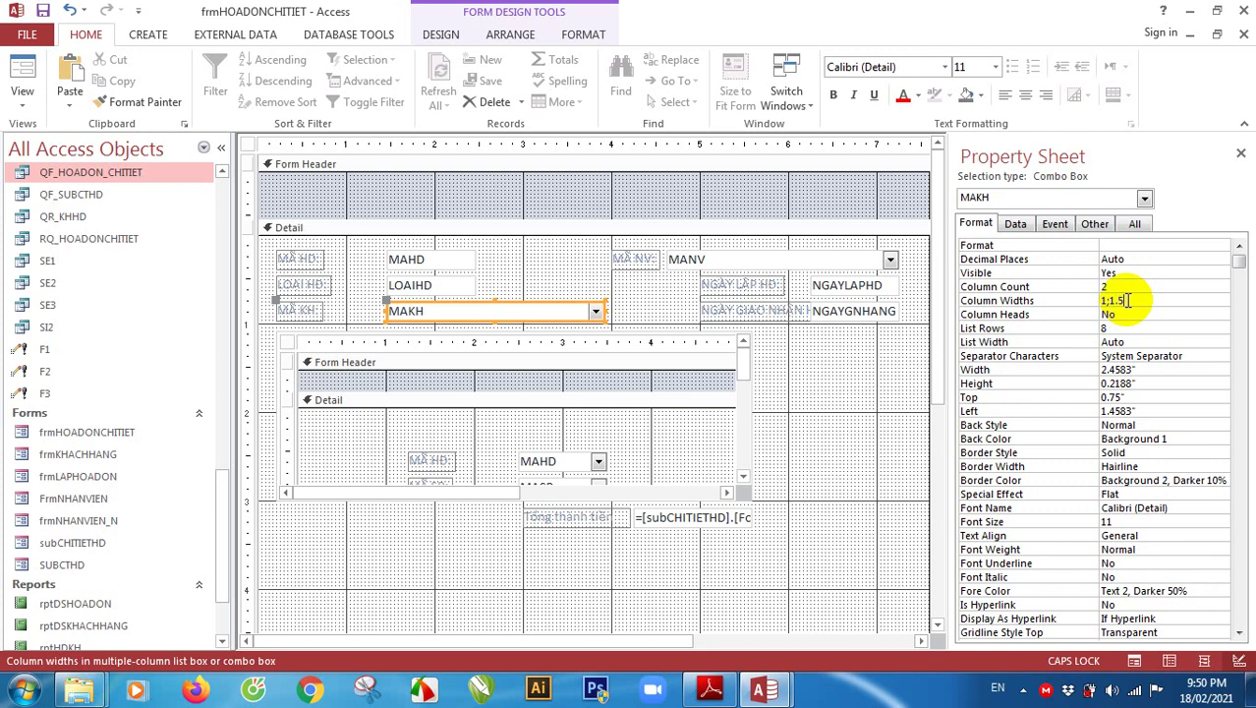
key("Return")
left_click(1111, 297)
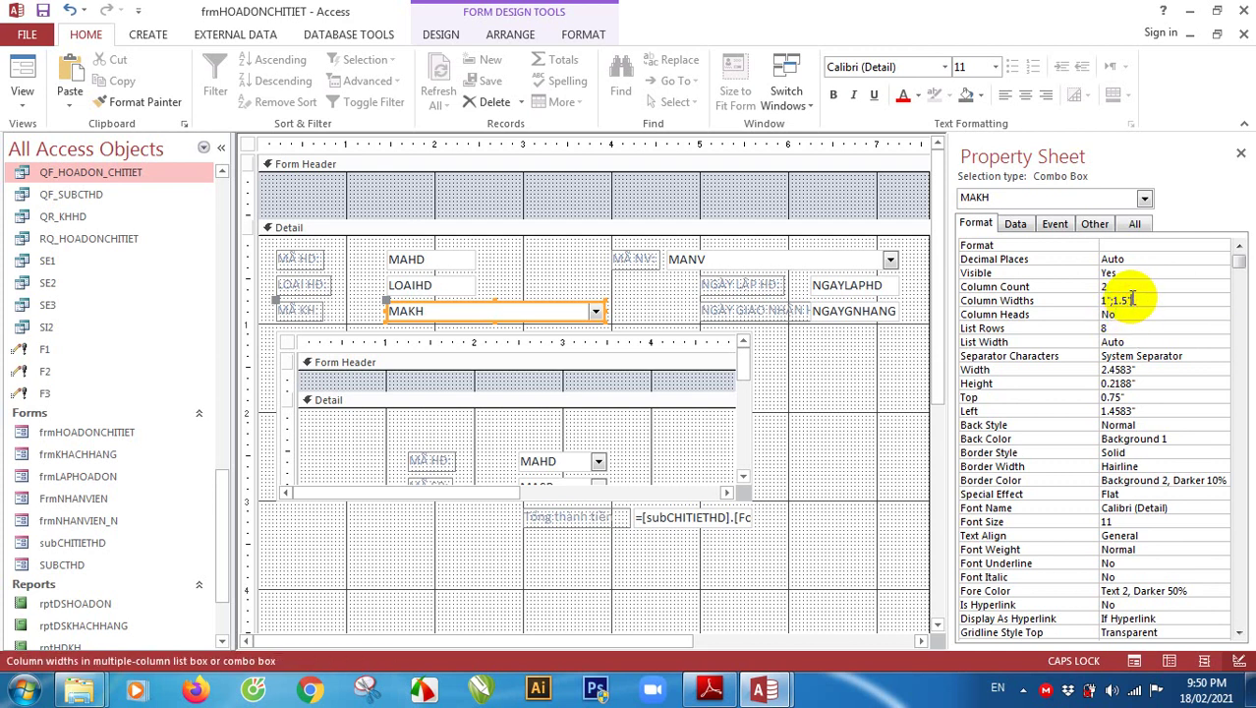
left_click(21, 79)
left_click(593, 256)
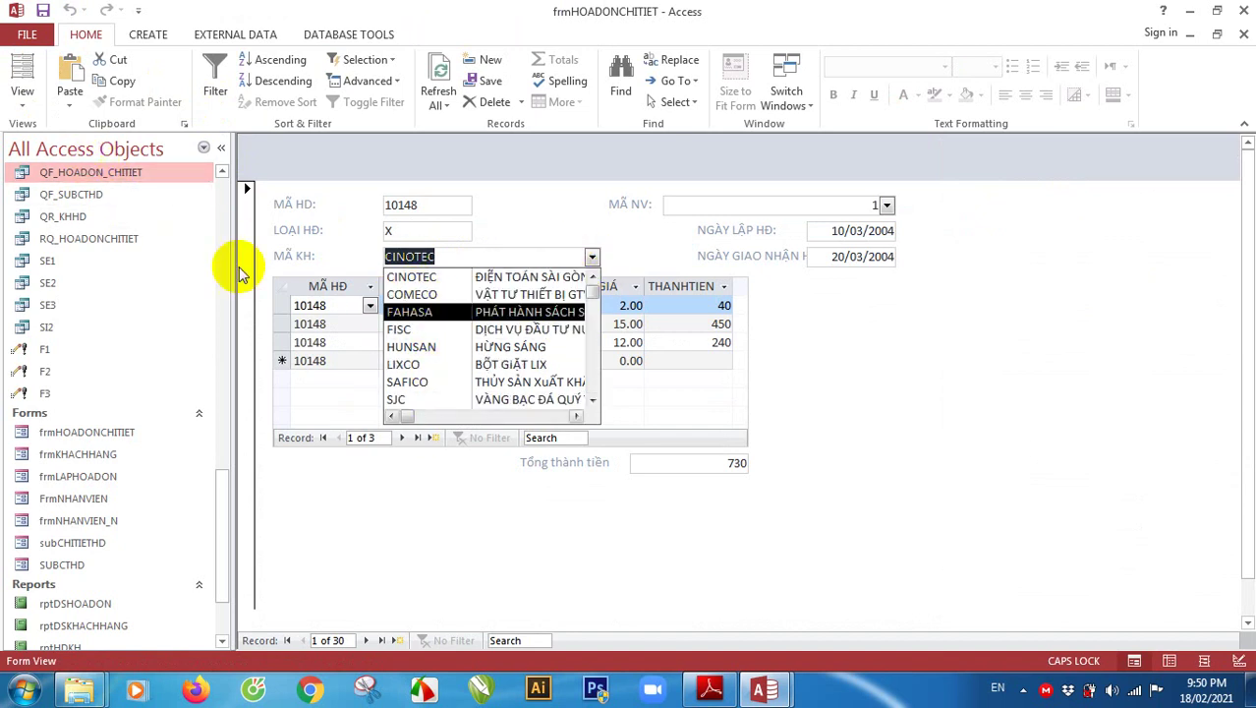
Try a 0.5" width for the MAKH combo box's first column in Design View, and check its list in Form View
left_click(20, 110)
left_click(79, 254)
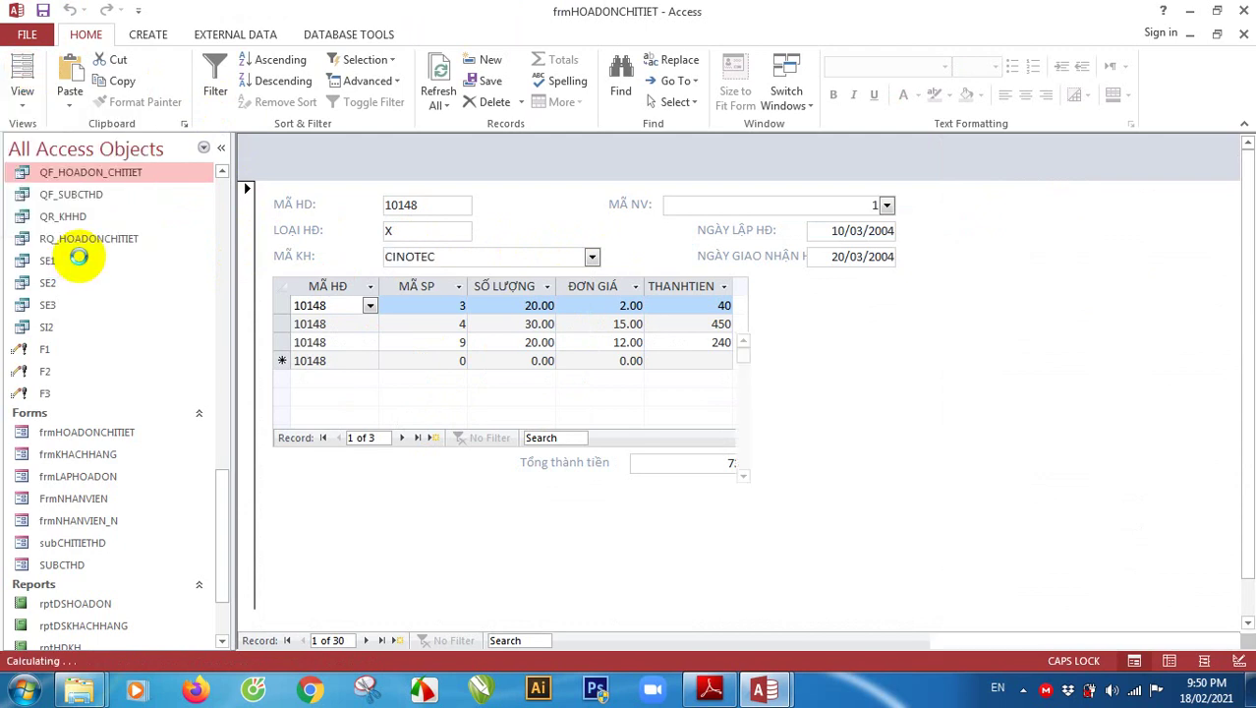
left_click(609, 312)
left_click(589, 316)
left_click(1108, 300)
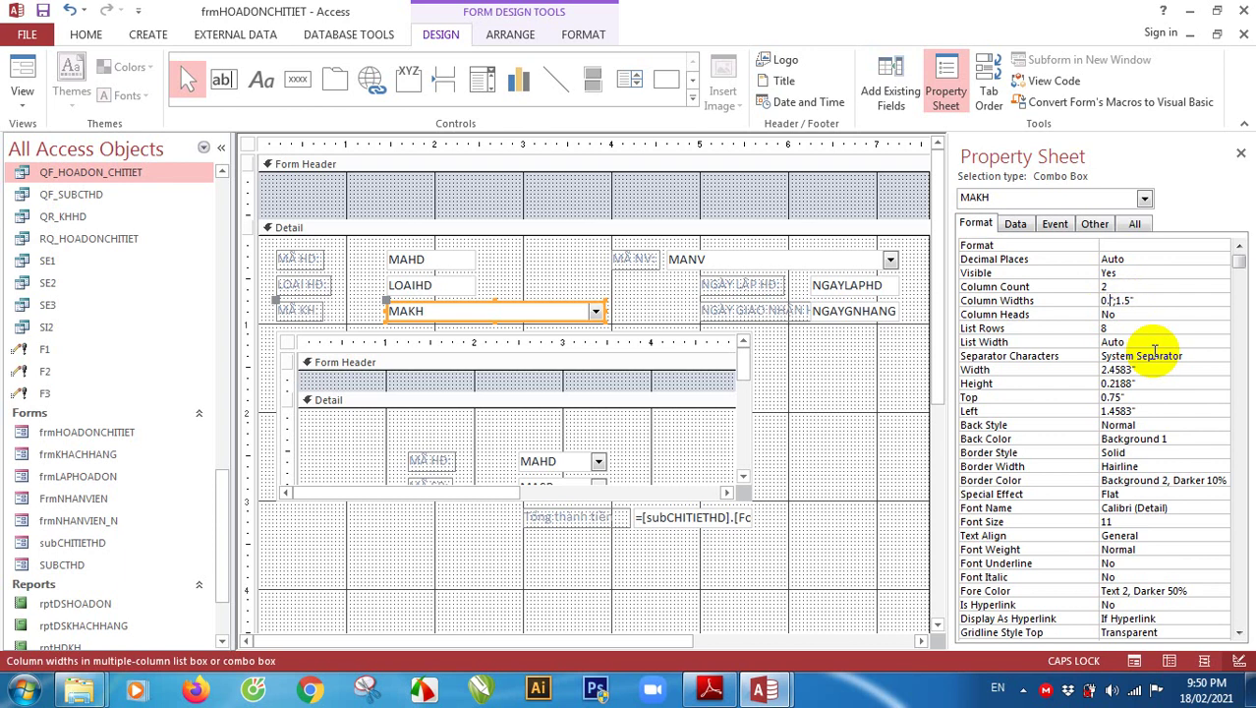
key("Return")
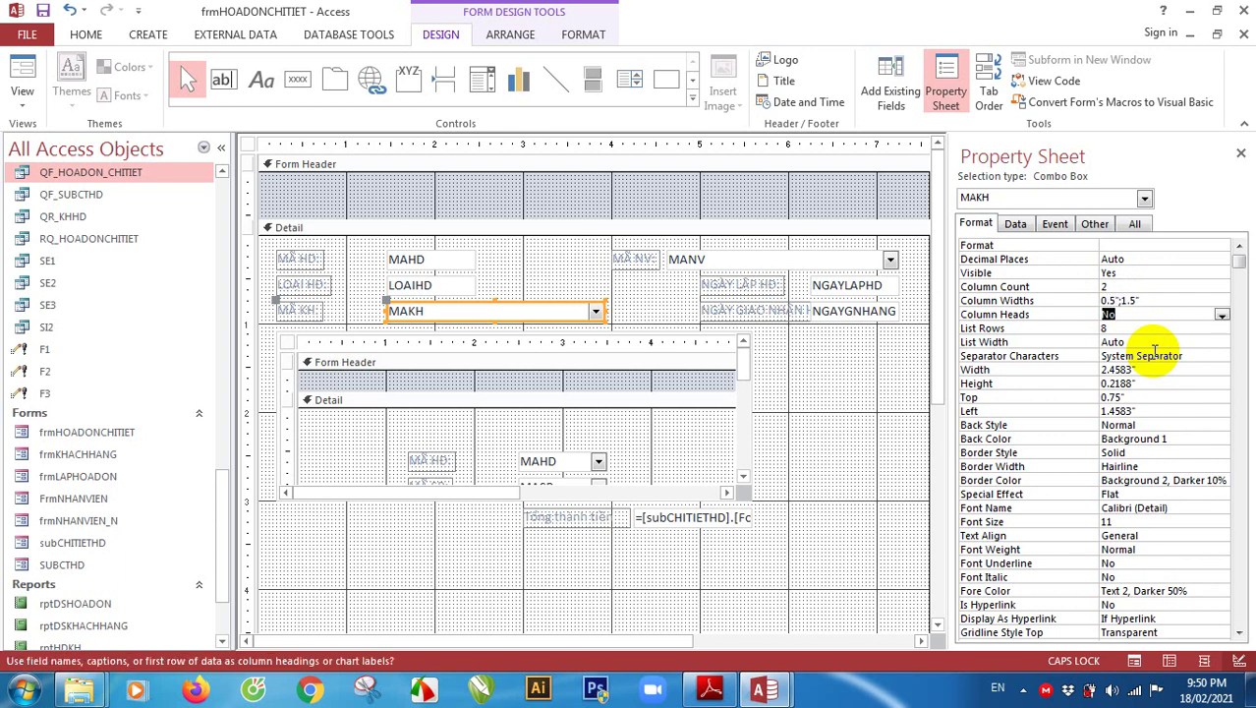
left_click(23, 66)
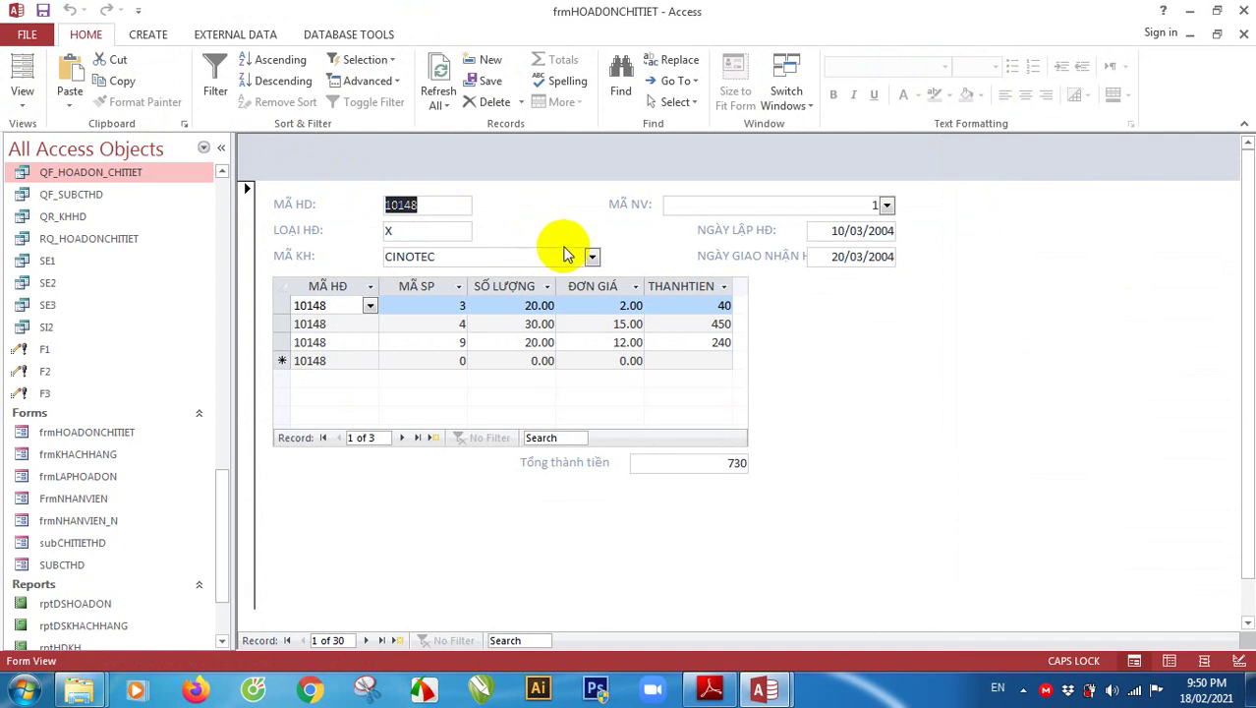
left_click(591, 259)
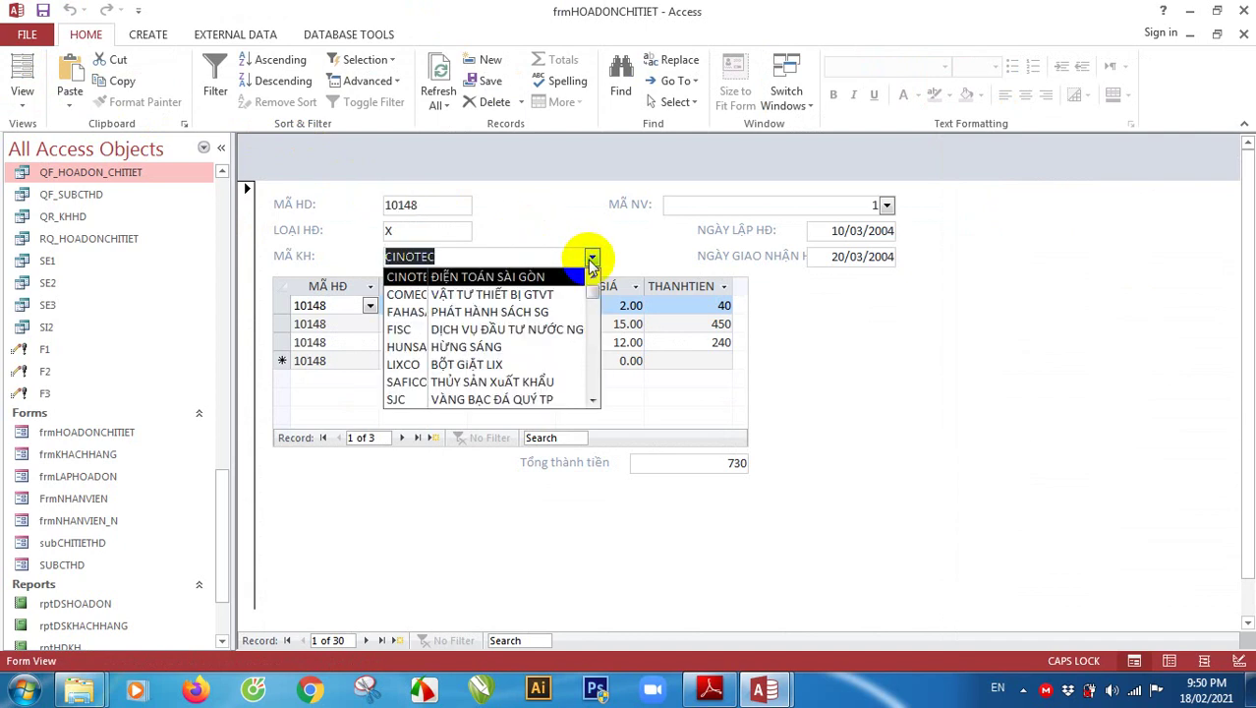
Set the MAKH combo box's first column width to 0.7" in Design View, and check its list in Form View
left_click(22, 92)
left_click(22, 92)
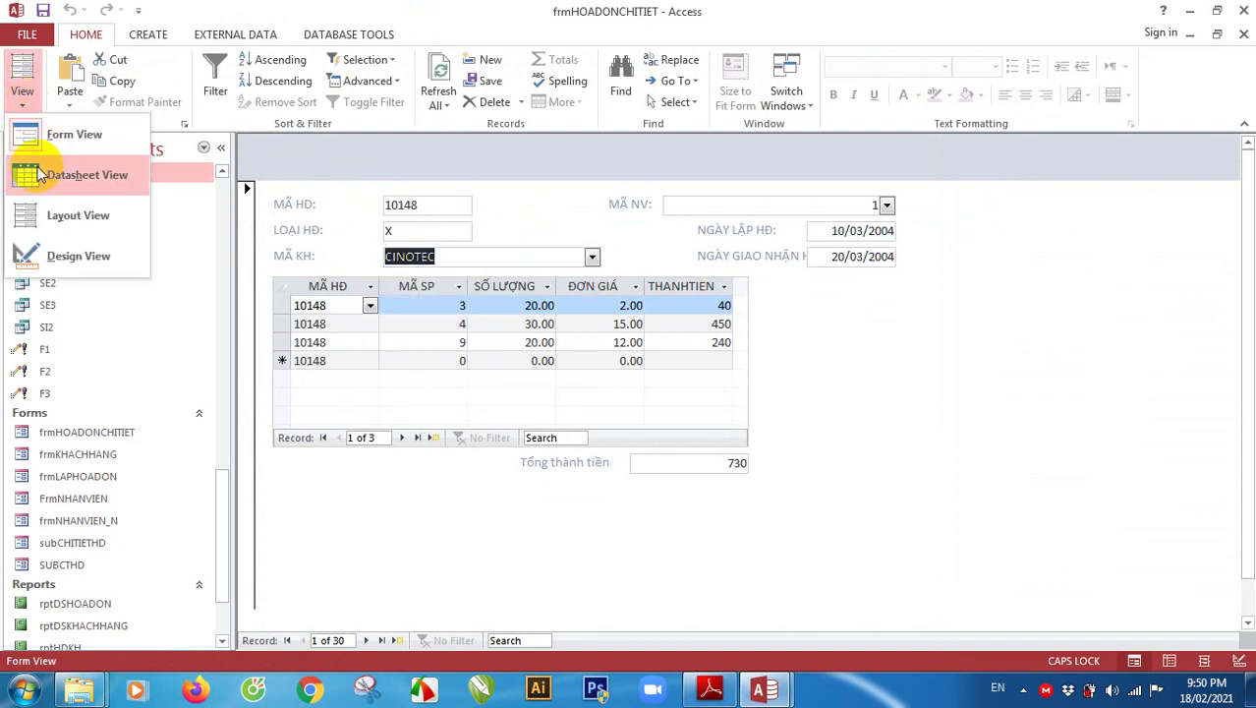
left_click(76, 258)
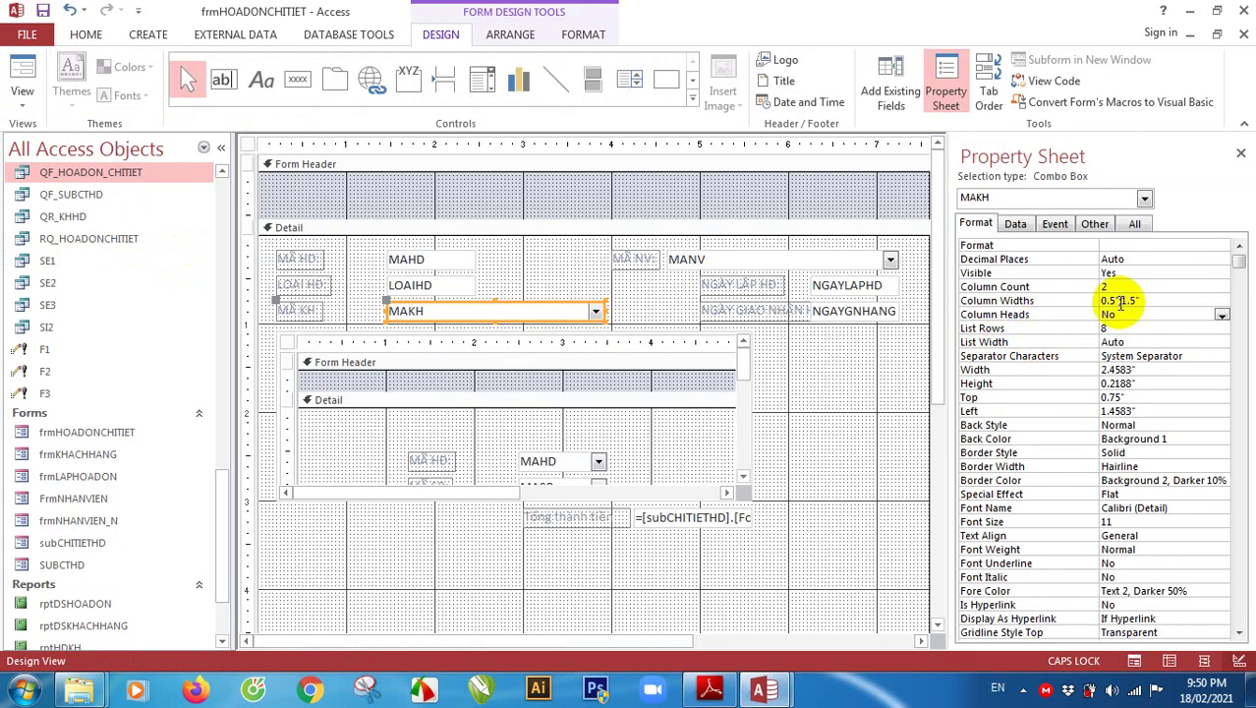
left_click(1108, 299)
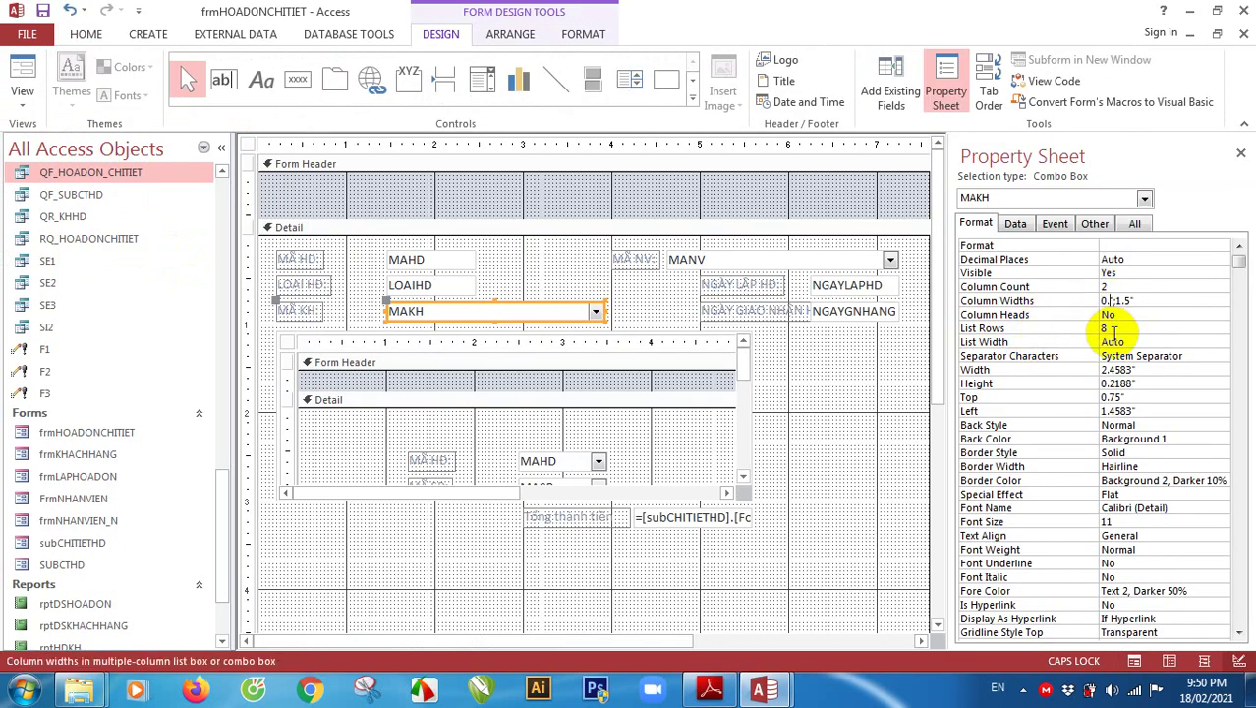
type("7")
key("Return")
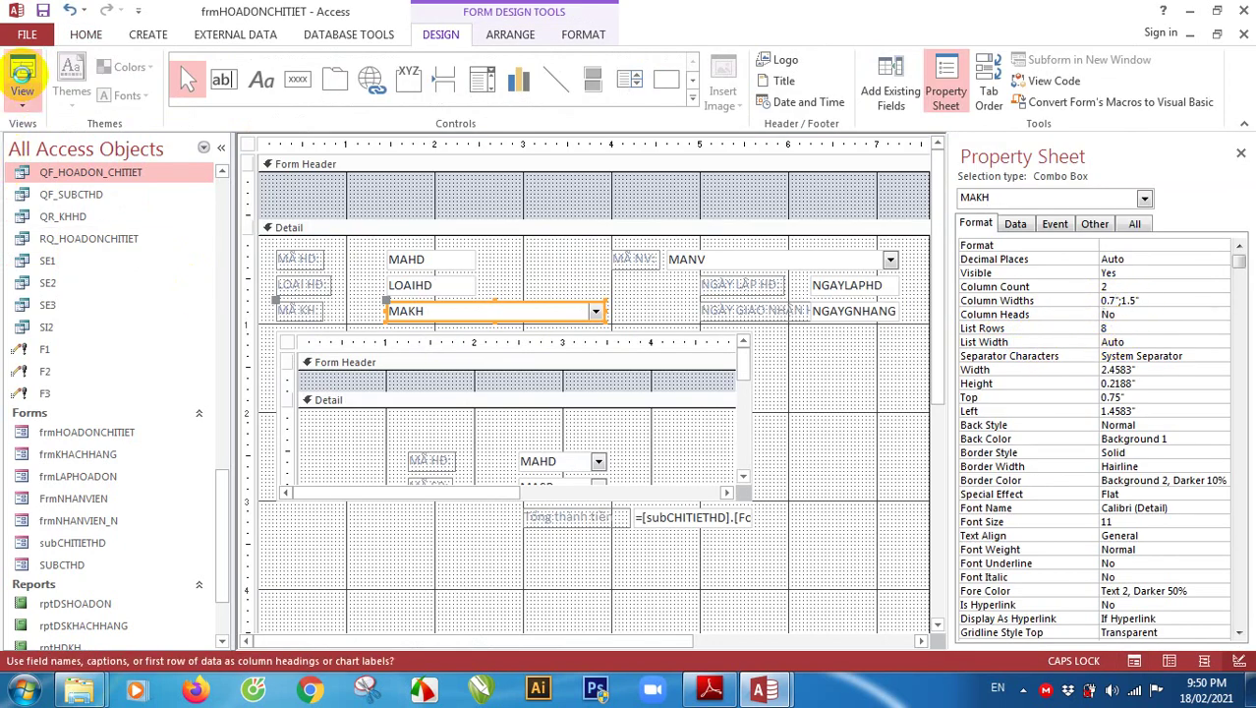
left_click(21, 76)
left_click(591, 256)
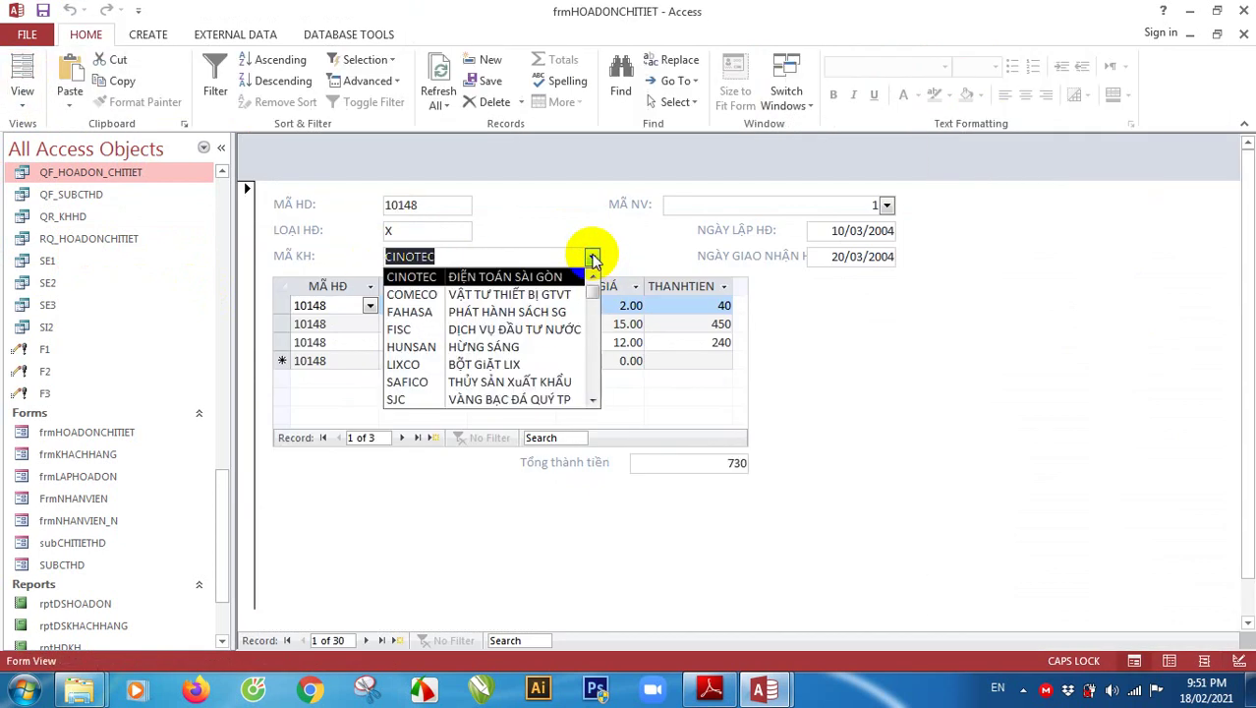
left_click(592, 257)
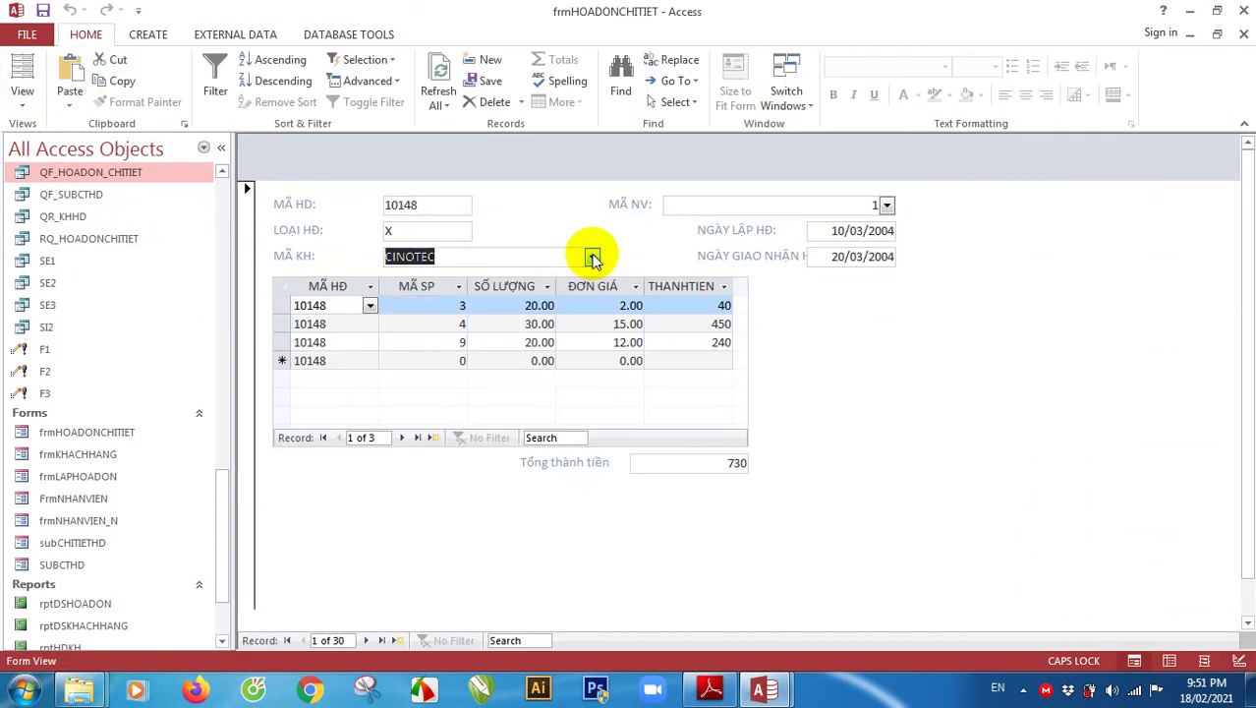
Return the form to Design View and widen the subCHITIETHD subform to about 7.04", ending level with the MANV combo box's right edge
left_click(21, 106)
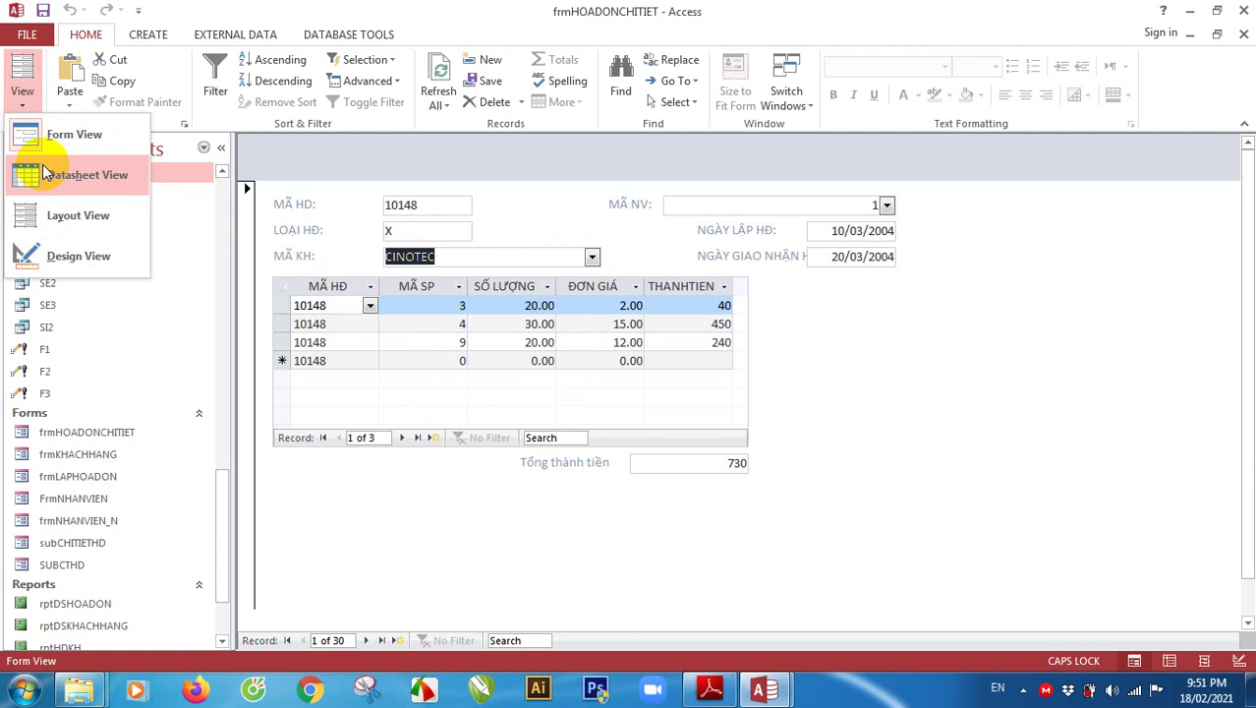
left_click(61, 253)
left_click(919, 436)
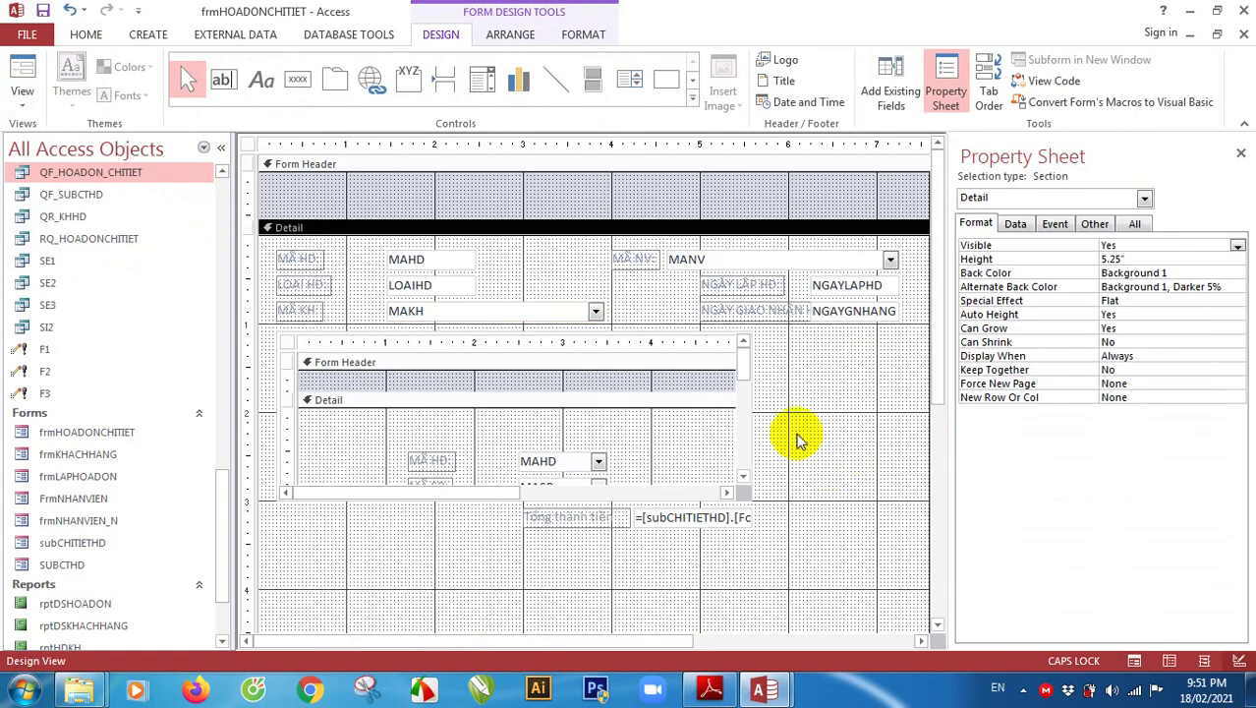
left_click(755, 399)
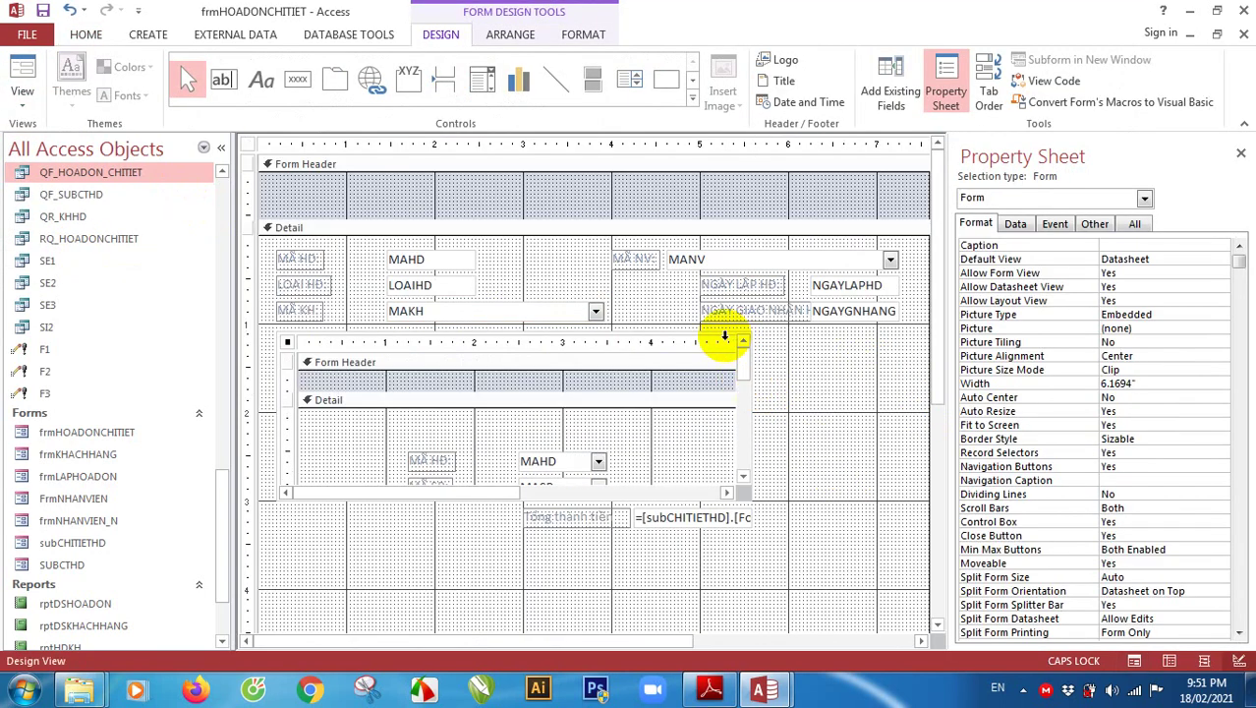
left_click(706, 335)
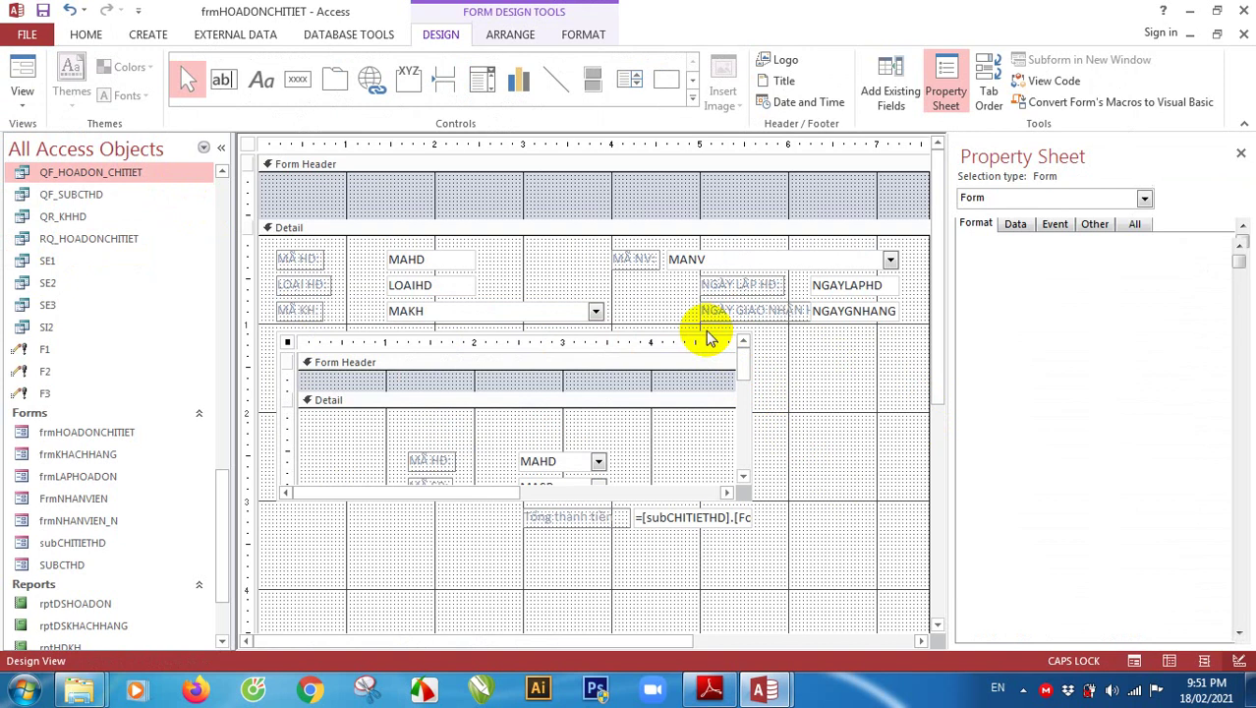
left_click(757, 423)
left_click(657, 331)
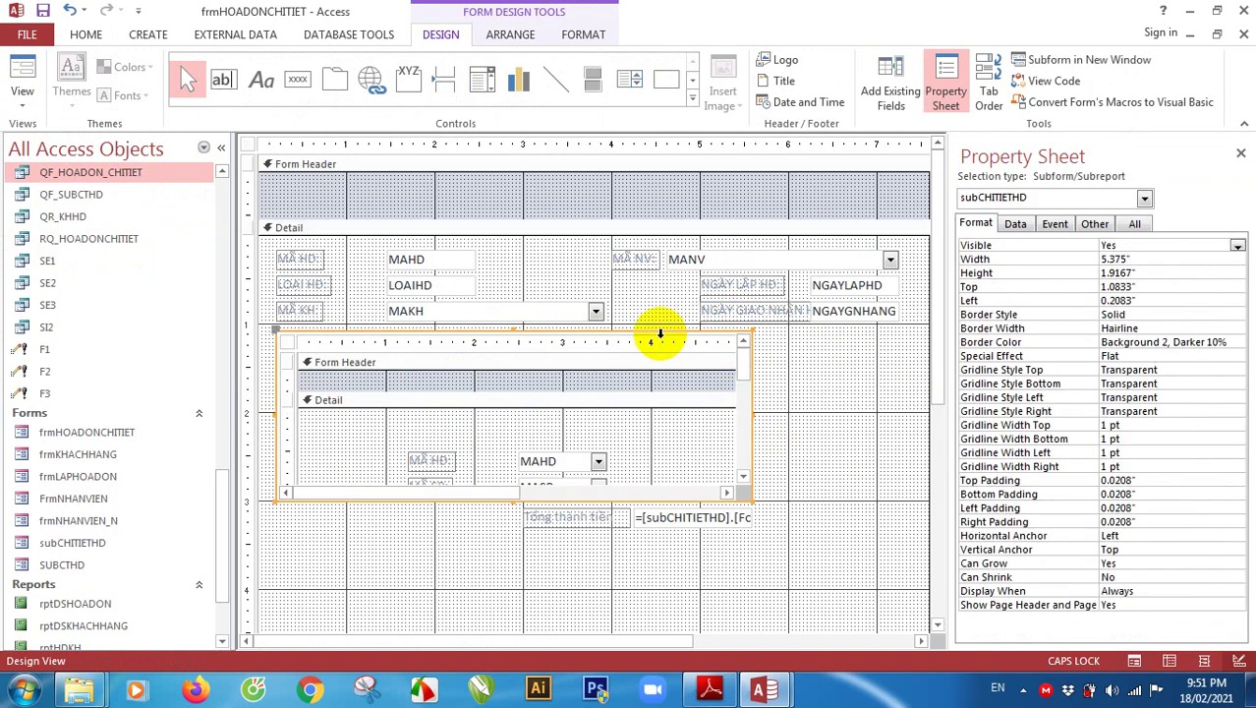
left_click_drag(752, 421, 901, 421)
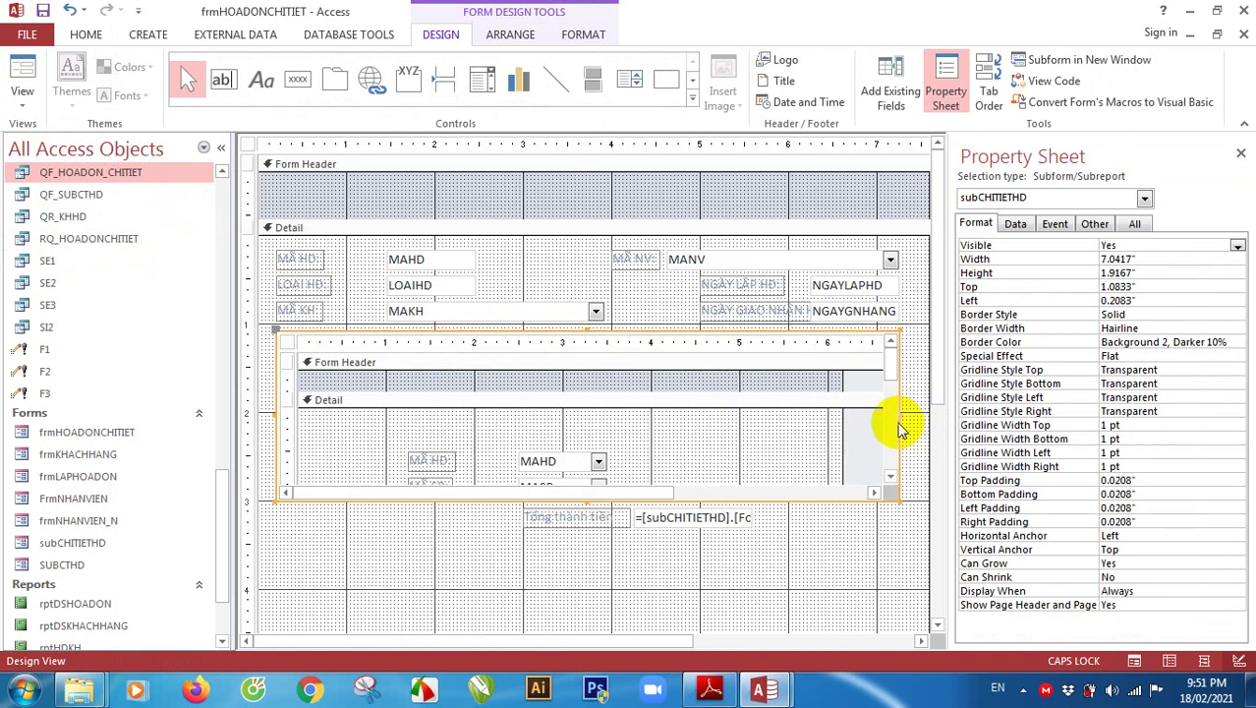
Shift the Tổng thành tiền label and its total text box right until they align with the subform's right edge
left_click_drag(507, 498, 800, 542)
left_click_drag(734, 517, 882, 524)
left_click(841, 561)
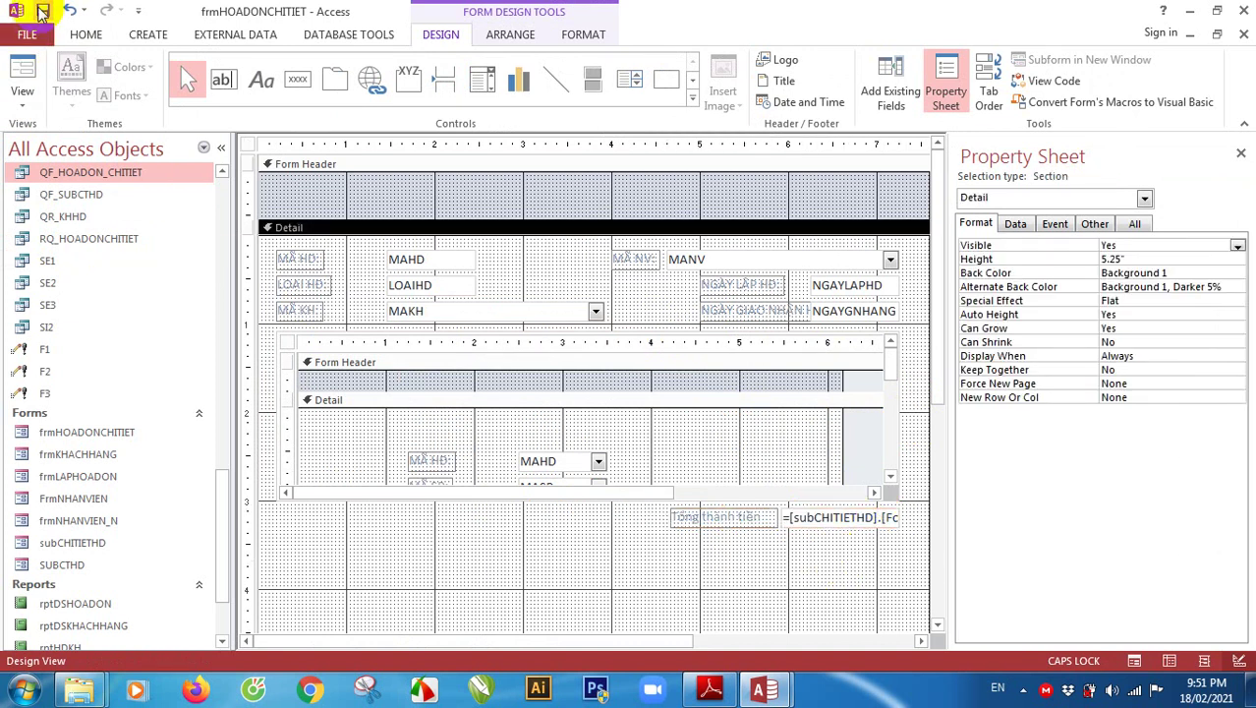
Check the new layout in Form View, opening the MÃ KH list and the MÃ SP list in the subform's first row
left_click(21, 67)
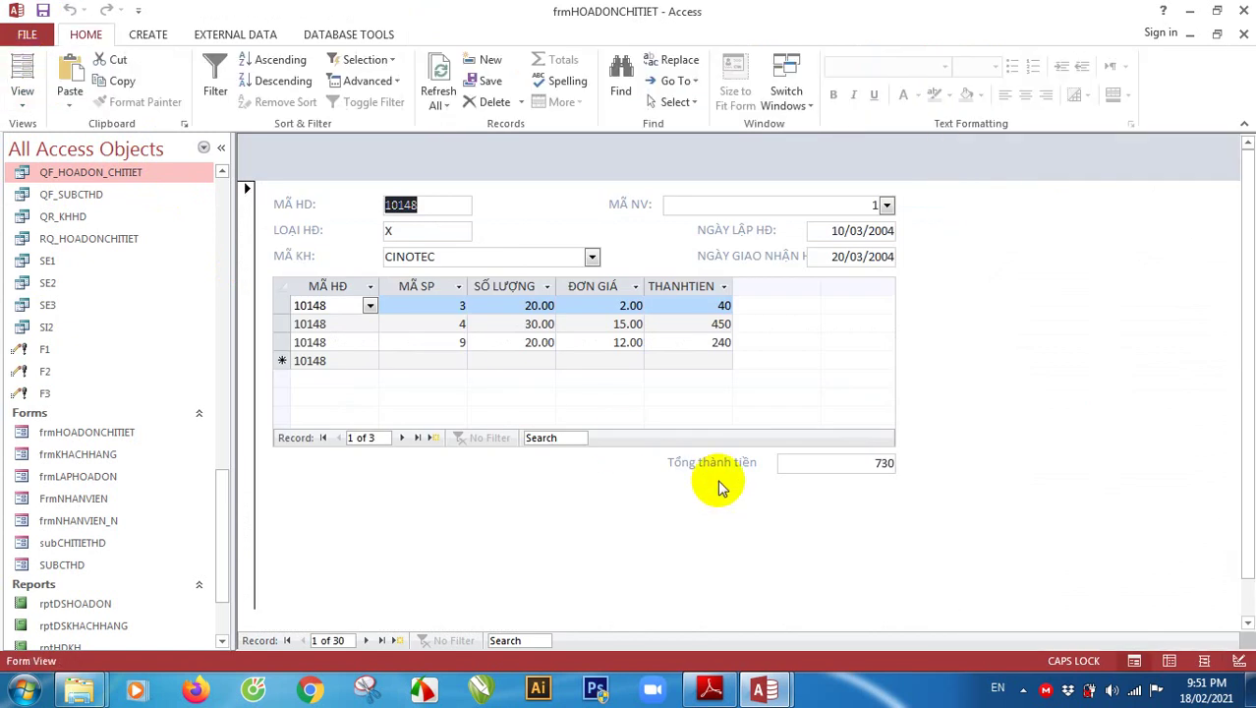
left_click(591, 257)
left_click(588, 258)
left_click(421, 308)
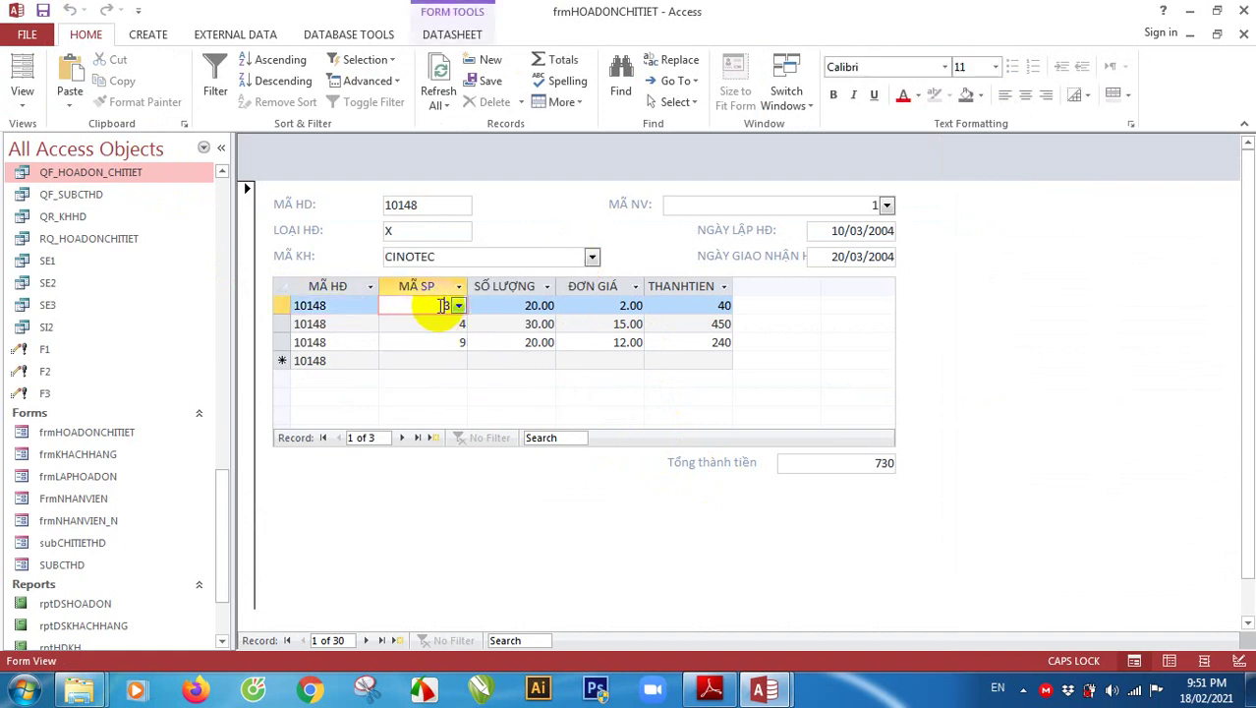
left_click(458, 307)
left_click(458, 306)
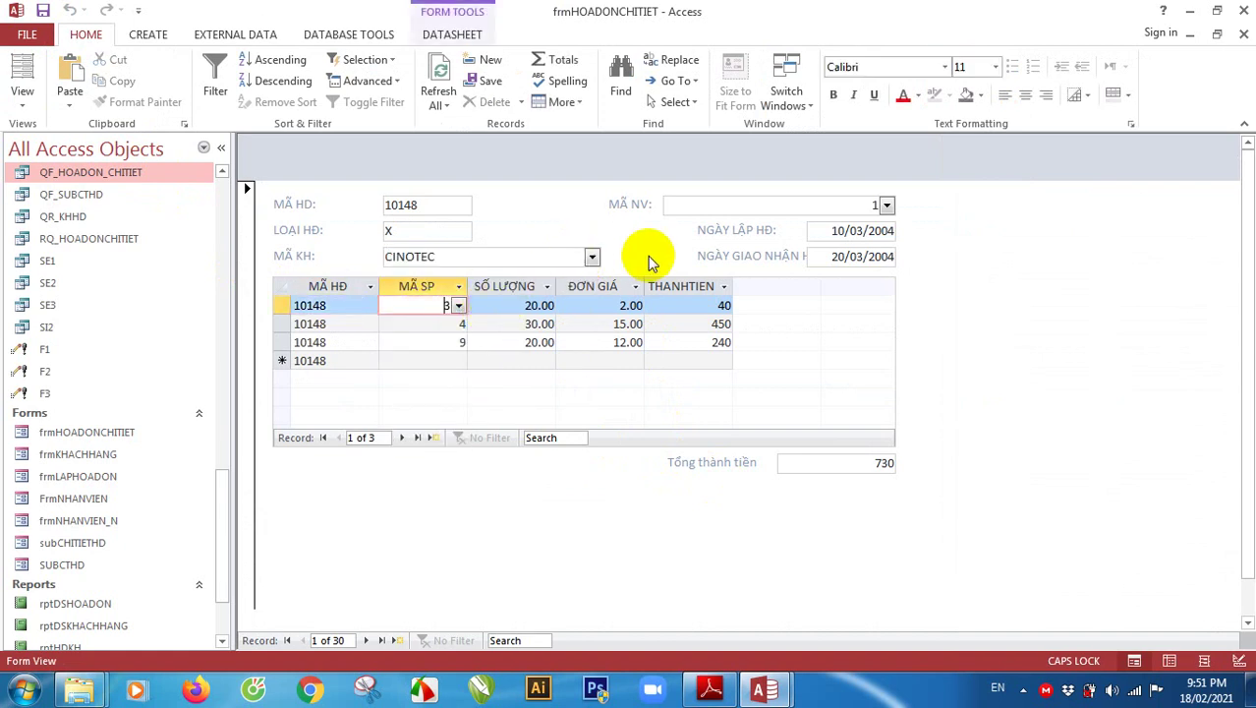
Return the form to Design View and select the MASP combo box inside the subCHITIETHD subform
left_click(21, 94)
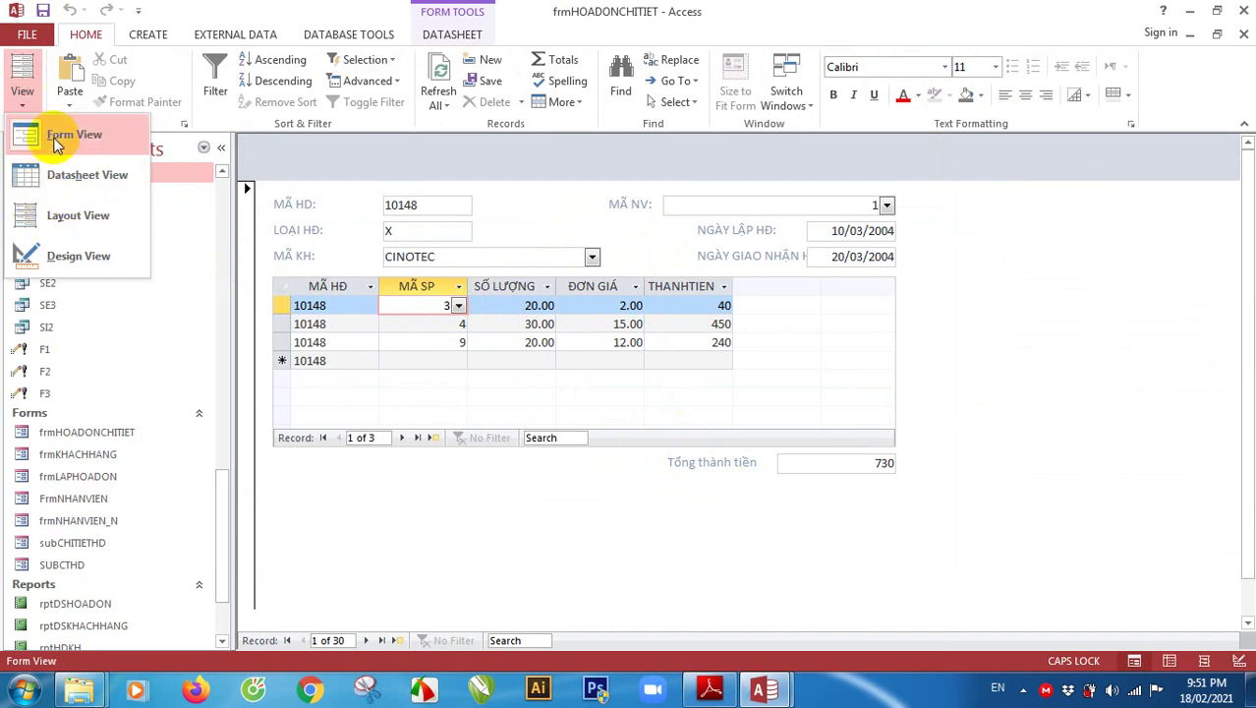
left_click(71, 223)
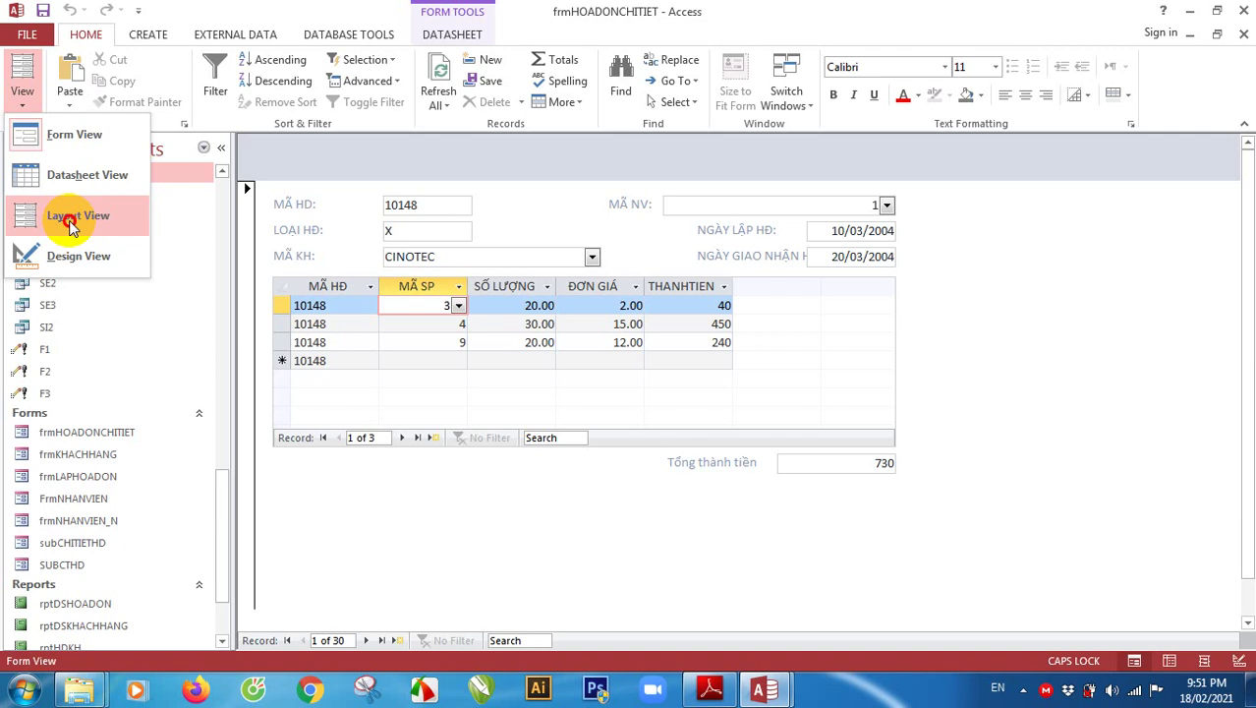
left_click(78, 255)
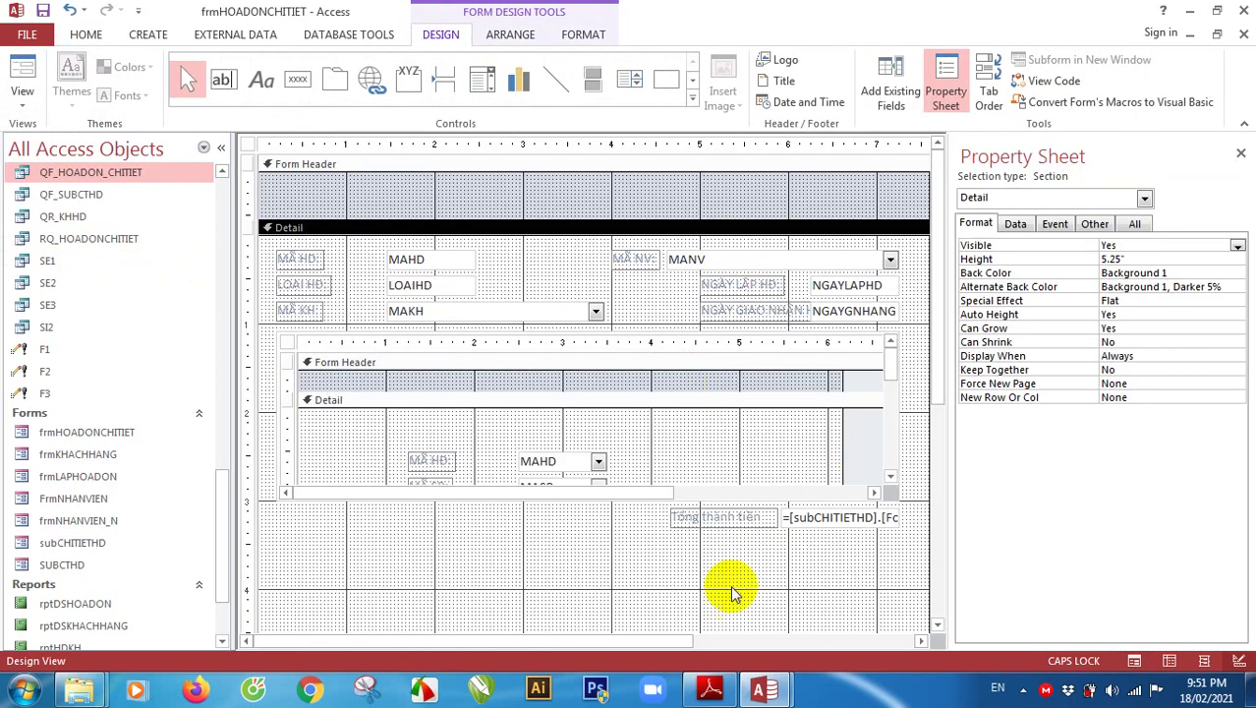
left_click(491, 439)
scroll(570, 422, "down", 2)
left_click_drag(894, 270, 885, 317)
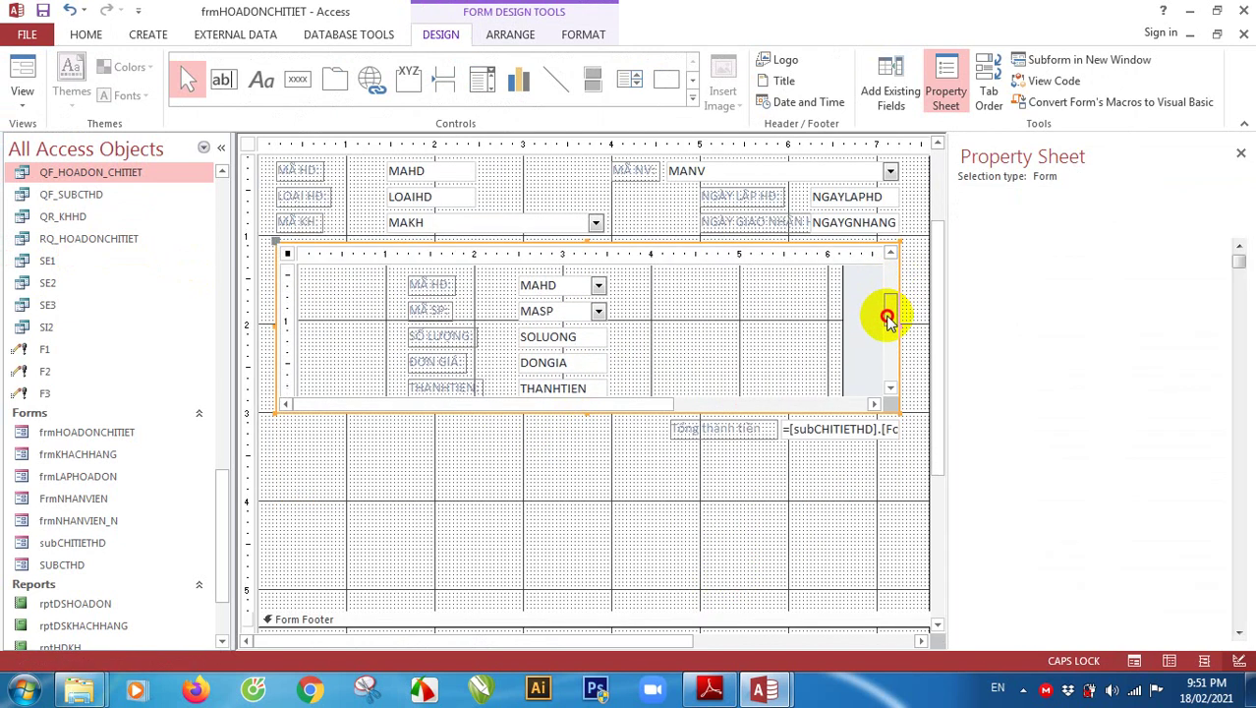
left_click(596, 297)
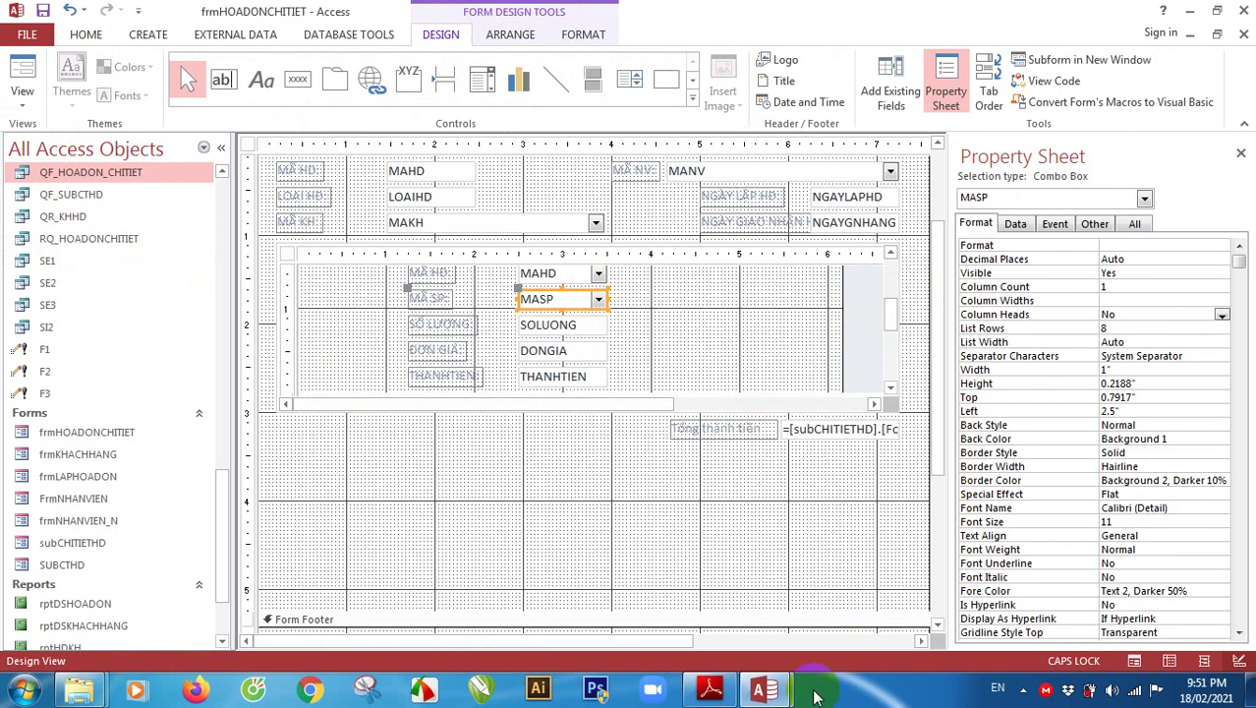
Switch to the Access textbook in Adobe Reader and examine the frmHDNV and frmHDKH form exercises on pages 70 and 71
left_click(709, 688)
scroll(596, 393, "down", 8)
scroll(596, 368, "down", 10)
scroll(599, 371, "up", 2)
scroll(604, 374, "down", 6)
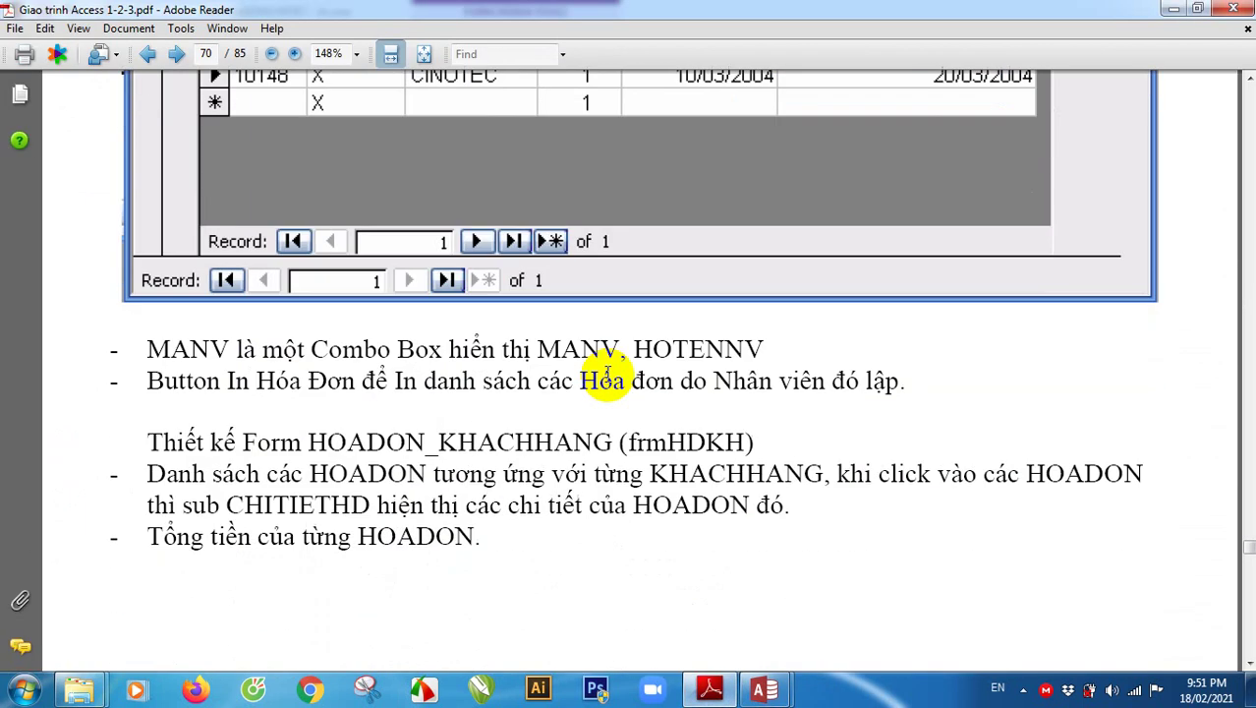
scroll(608, 376, "down", 10)
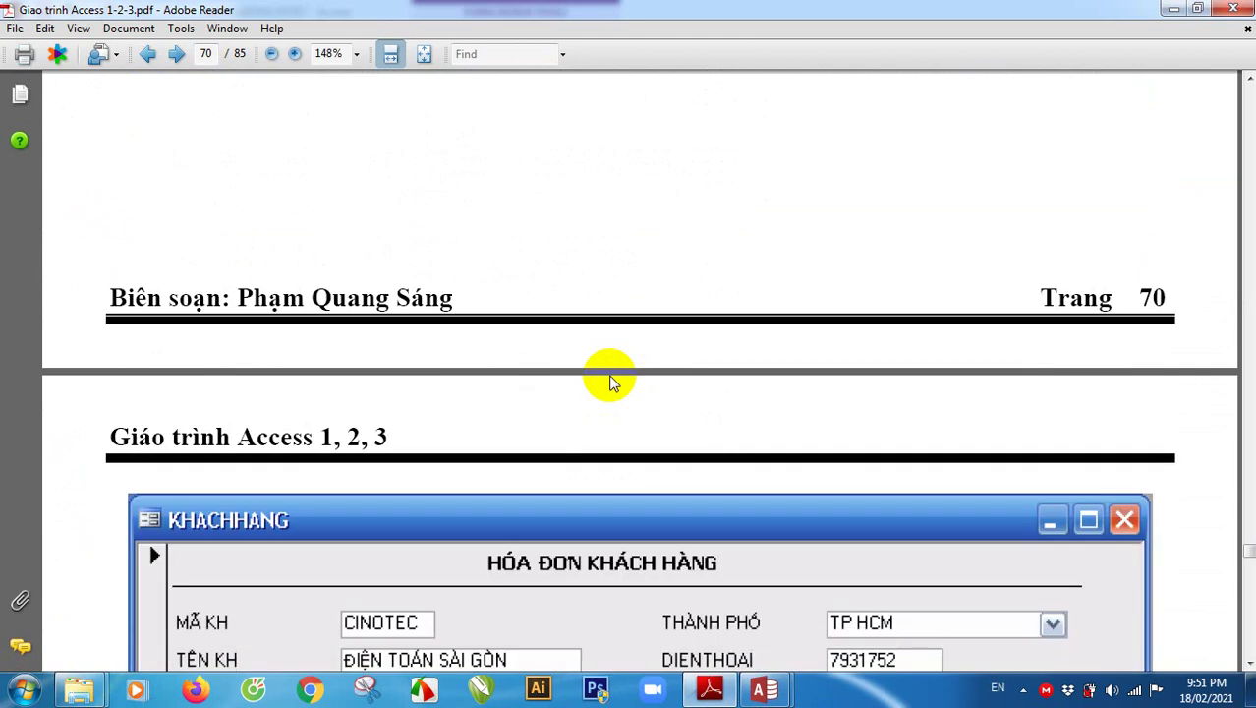
scroll(610, 382, "down", 12)
scroll(604, 373, "down", 10)
scroll(612, 379, "up", 20)
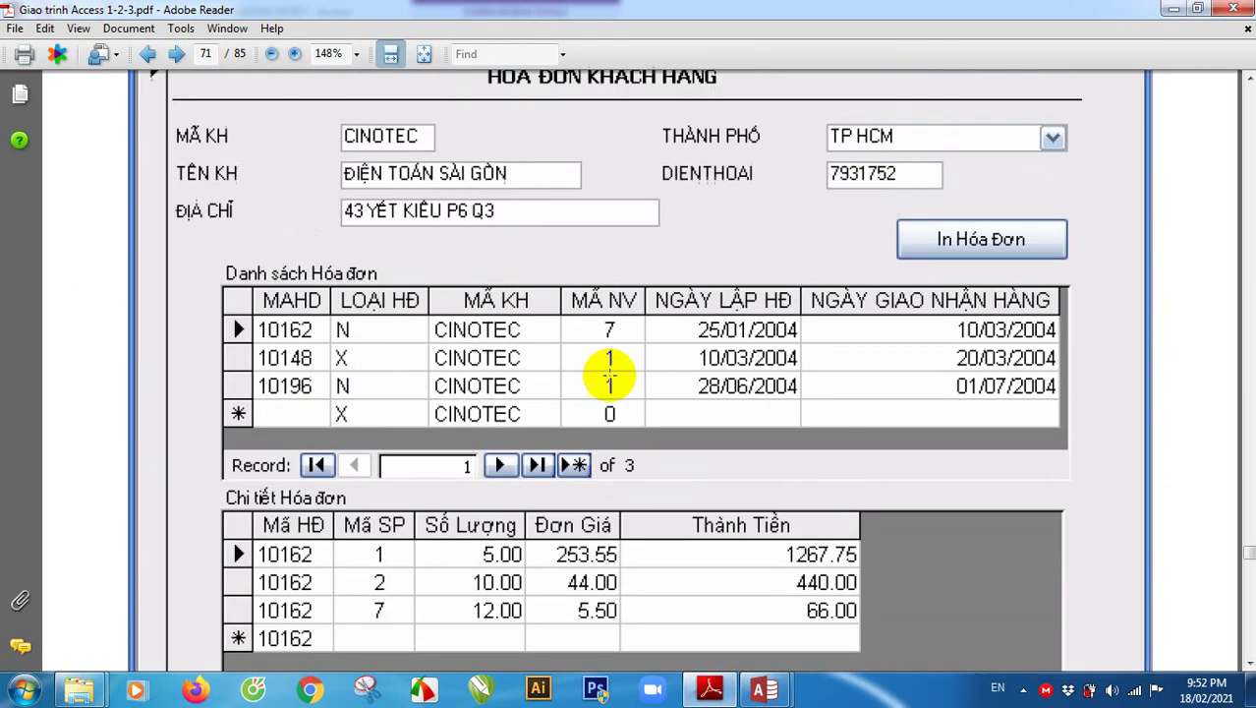
scroll(610, 381, "up", 15)
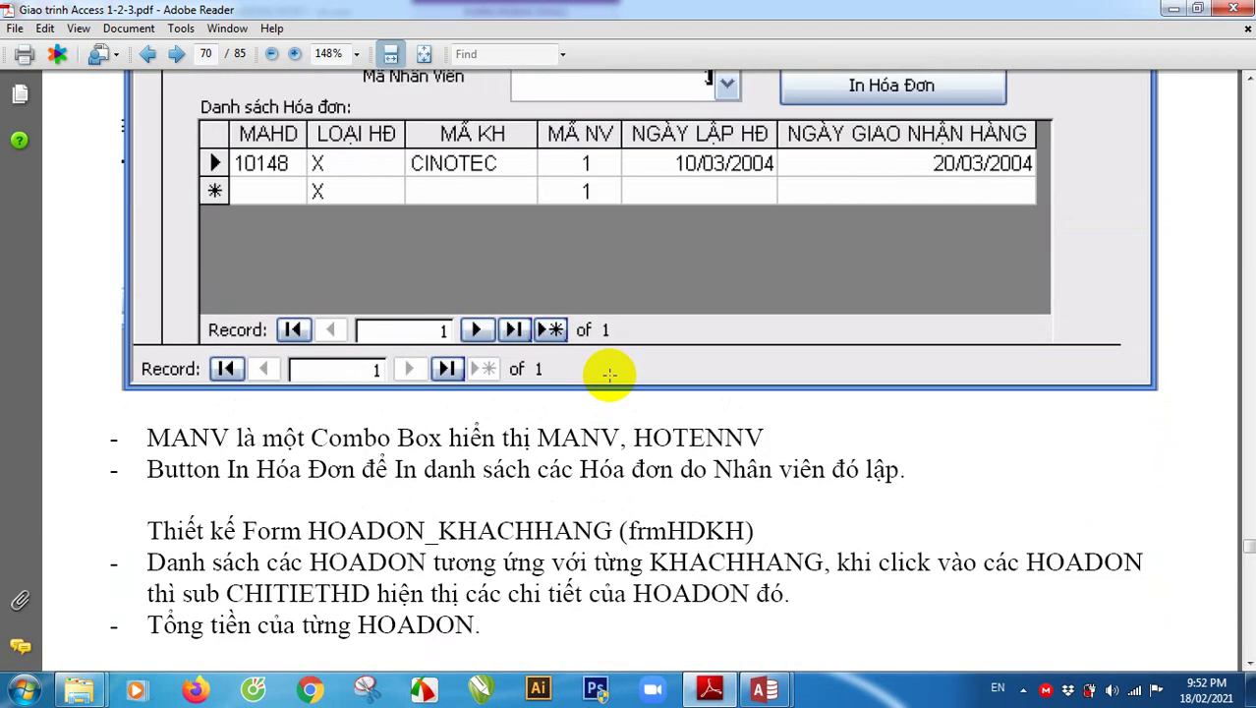
scroll(610, 373, "up", 20)
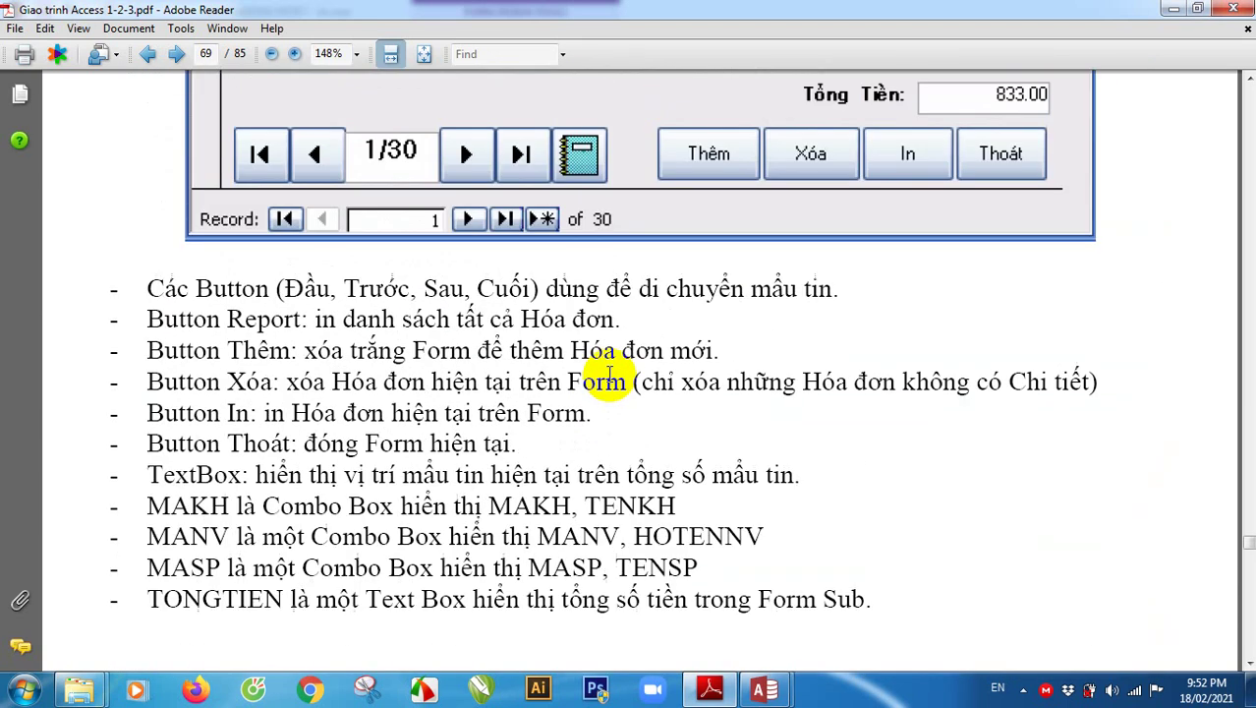
Review the invoice form requirements on page 69 and the frmHDNV form layout on page 70 of the textbook
scroll(611, 368, "down", 2)
scroll(611, 365, "up", 6)
scroll(610, 359, "down", 7)
scroll(609, 359, "down", 15)
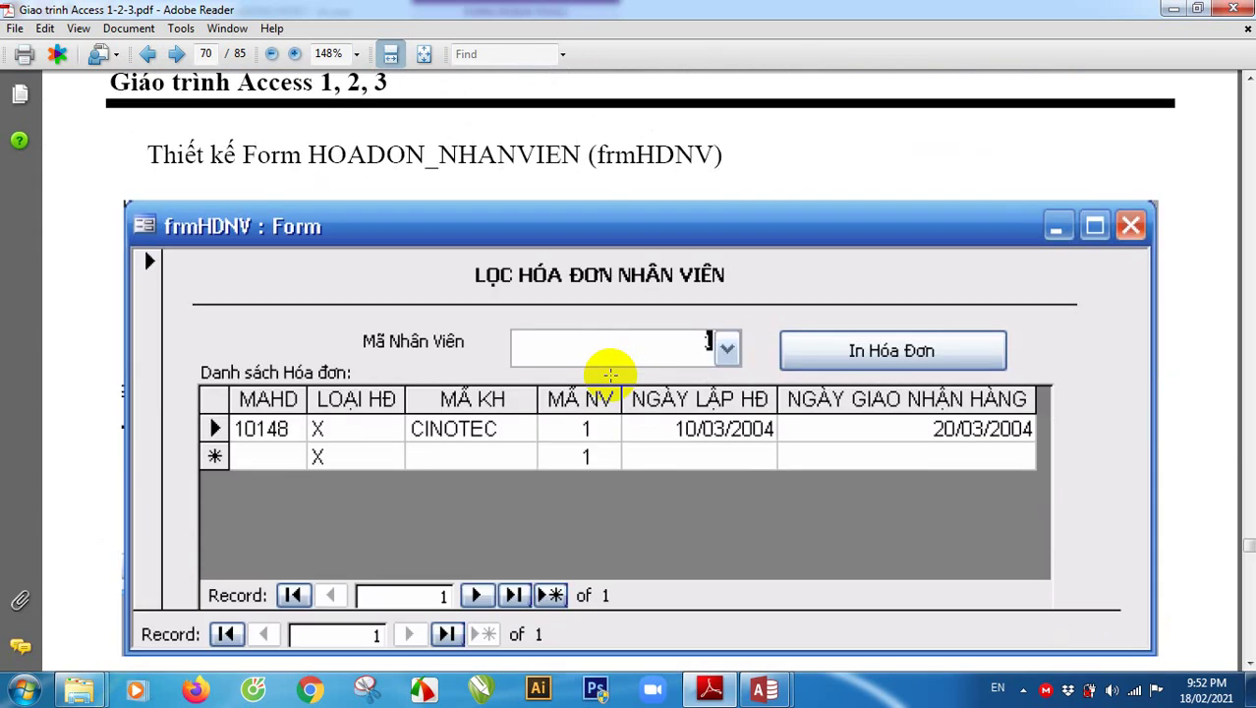
scroll(609, 373, "down", 2)
scroll(610, 372, "up", 1)
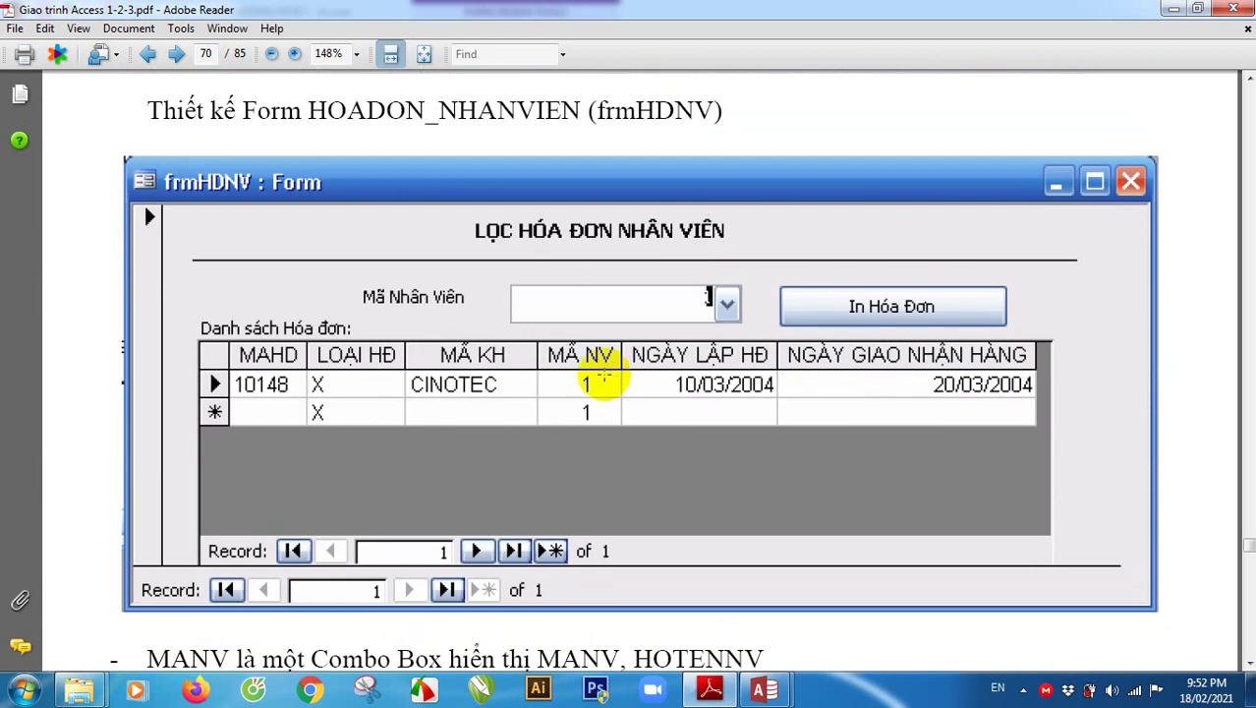
scroll(553, 295, "down", 1)
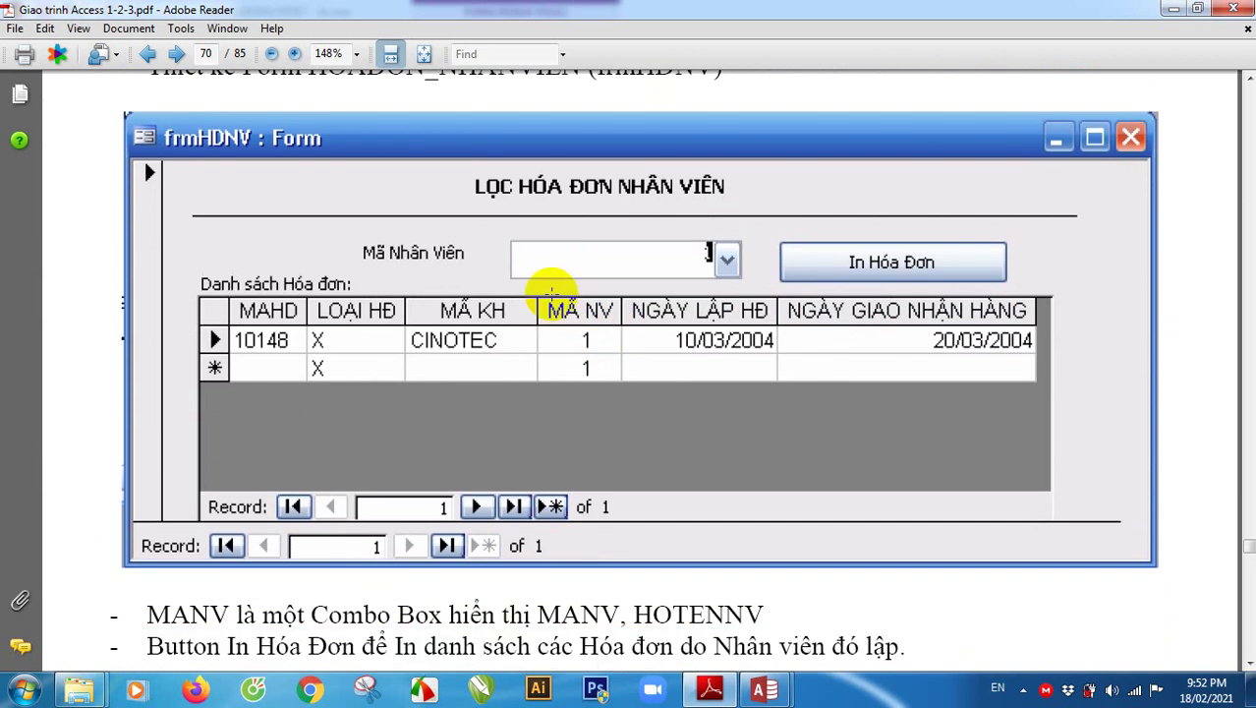
scroll(521, 300, "up", 4)
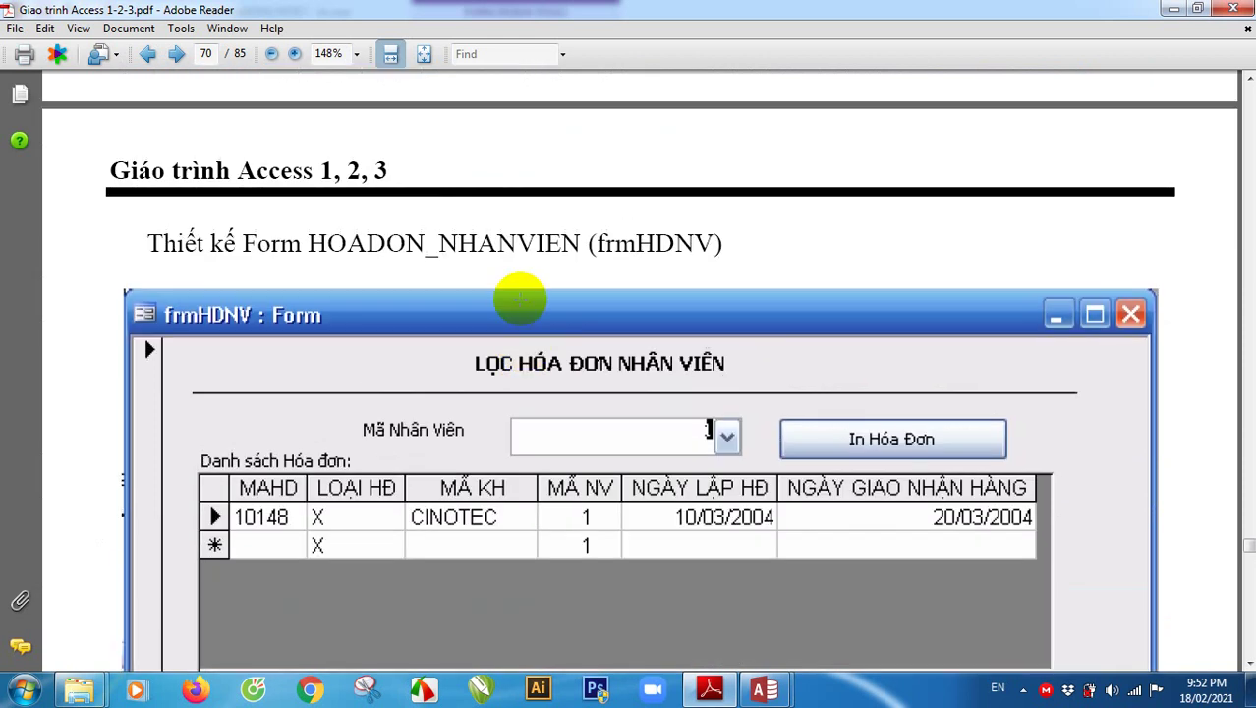
scroll(517, 299, "up", 15)
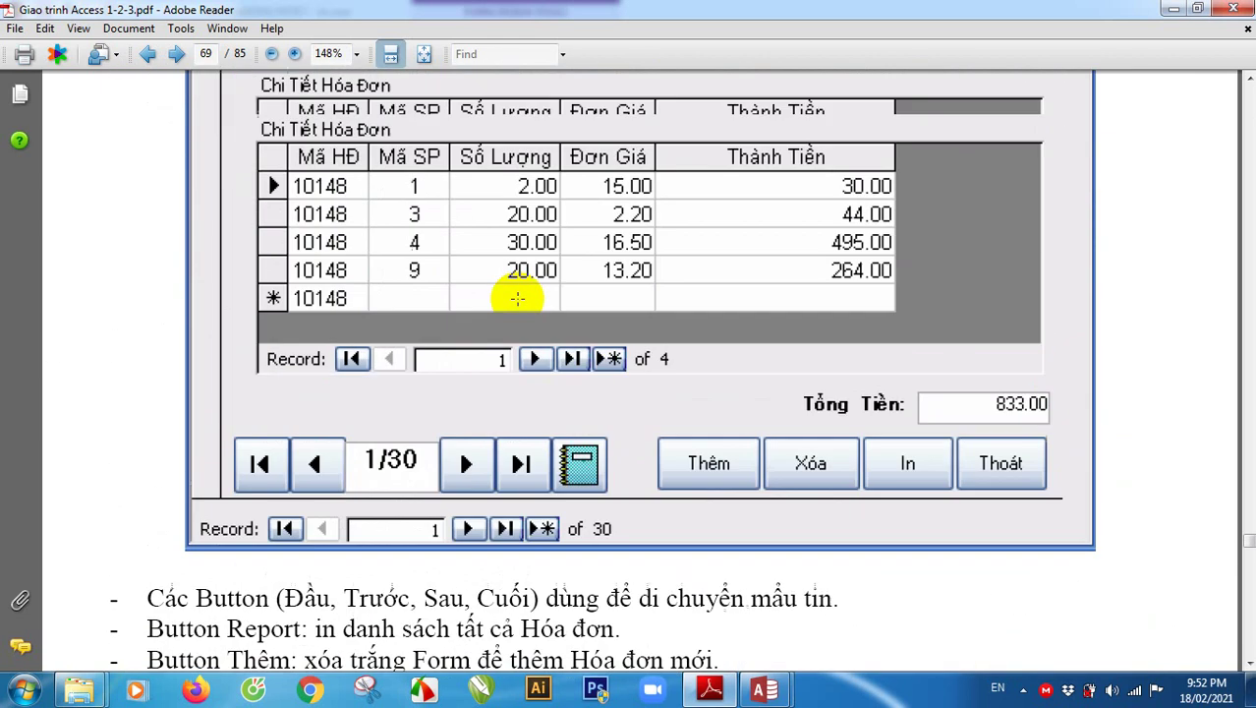
scroll(515, 291, "down", 12)
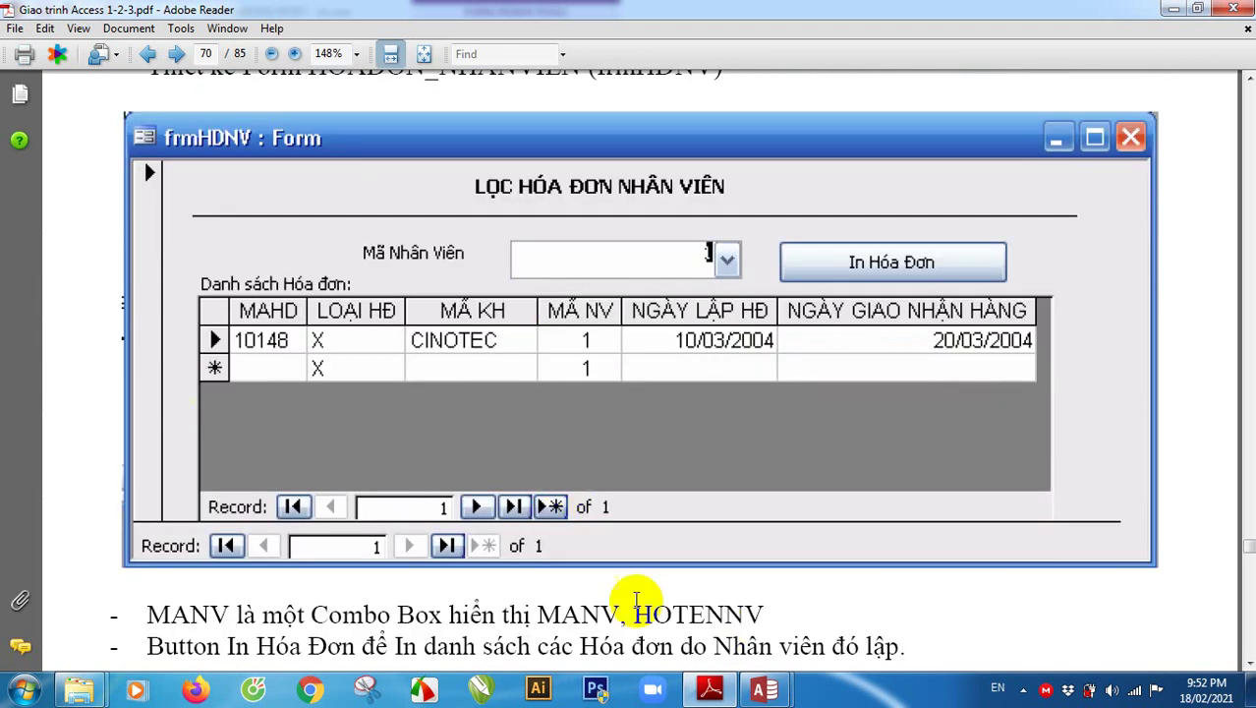
Switch back to the QLBH database in Access and close the property sheet and the frmHOADONCHITIET form
left_click(765, 689)
left_click(677, 582)
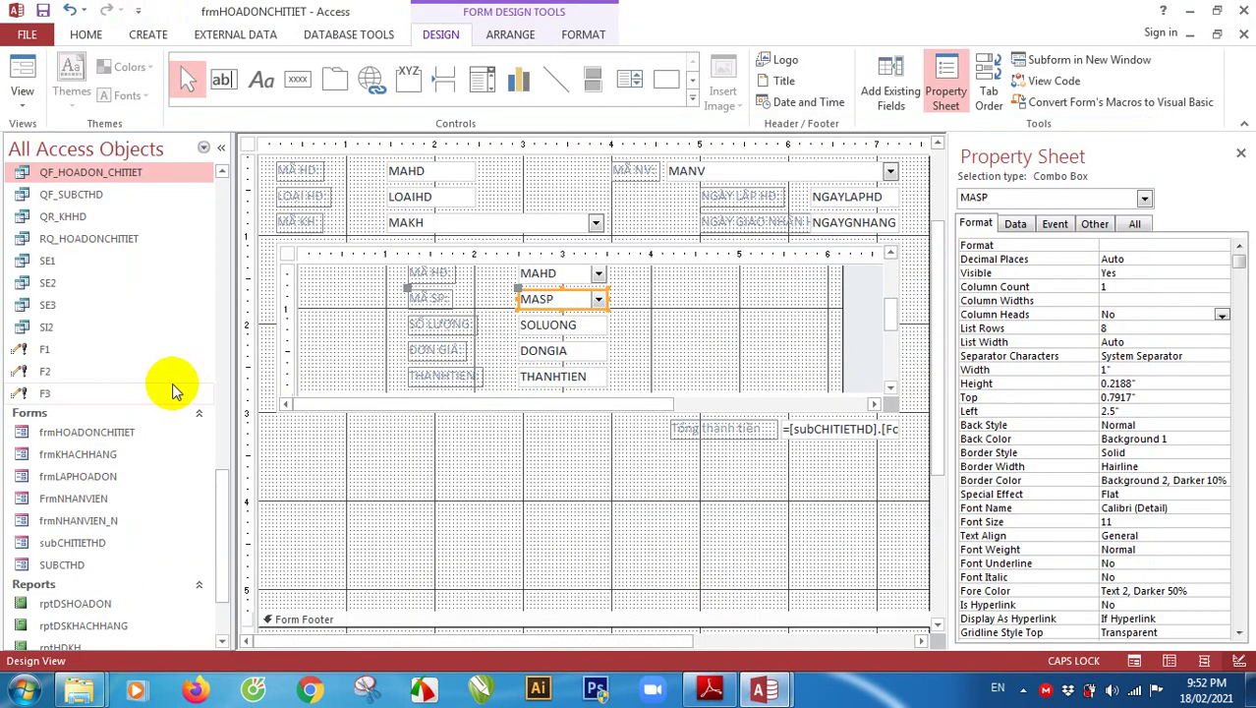
left_click(74, 501)
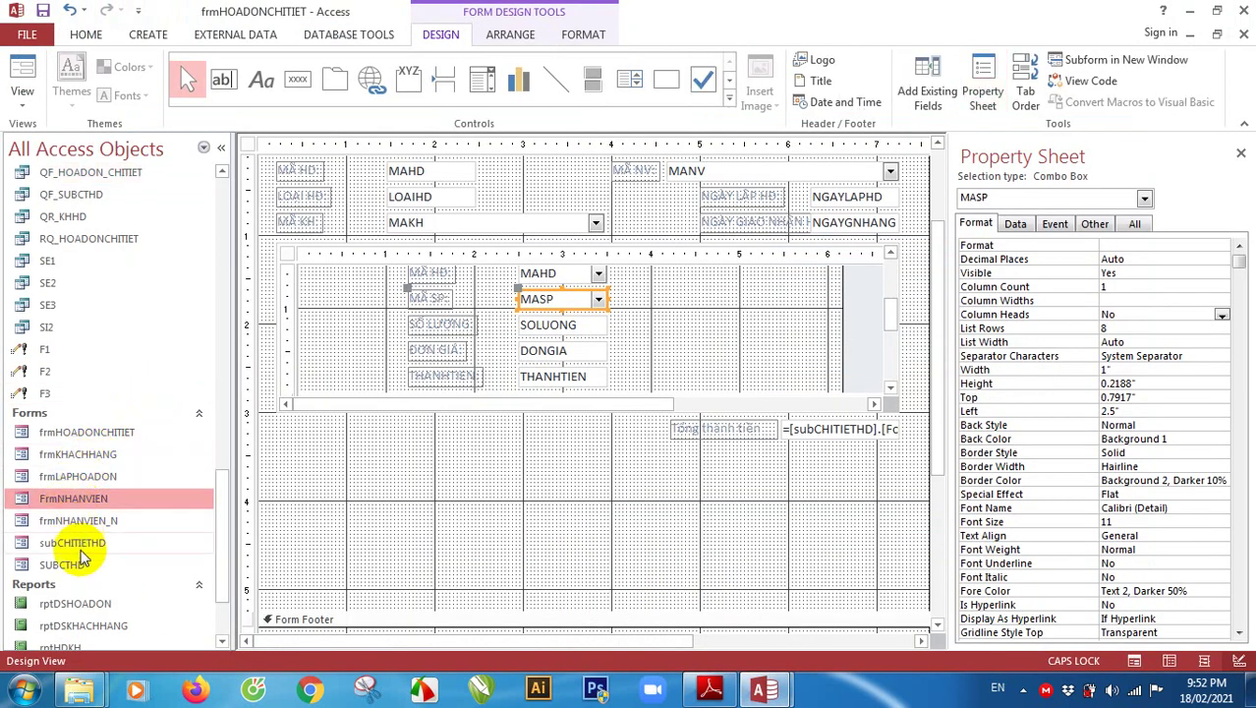
left_click(73, 543)
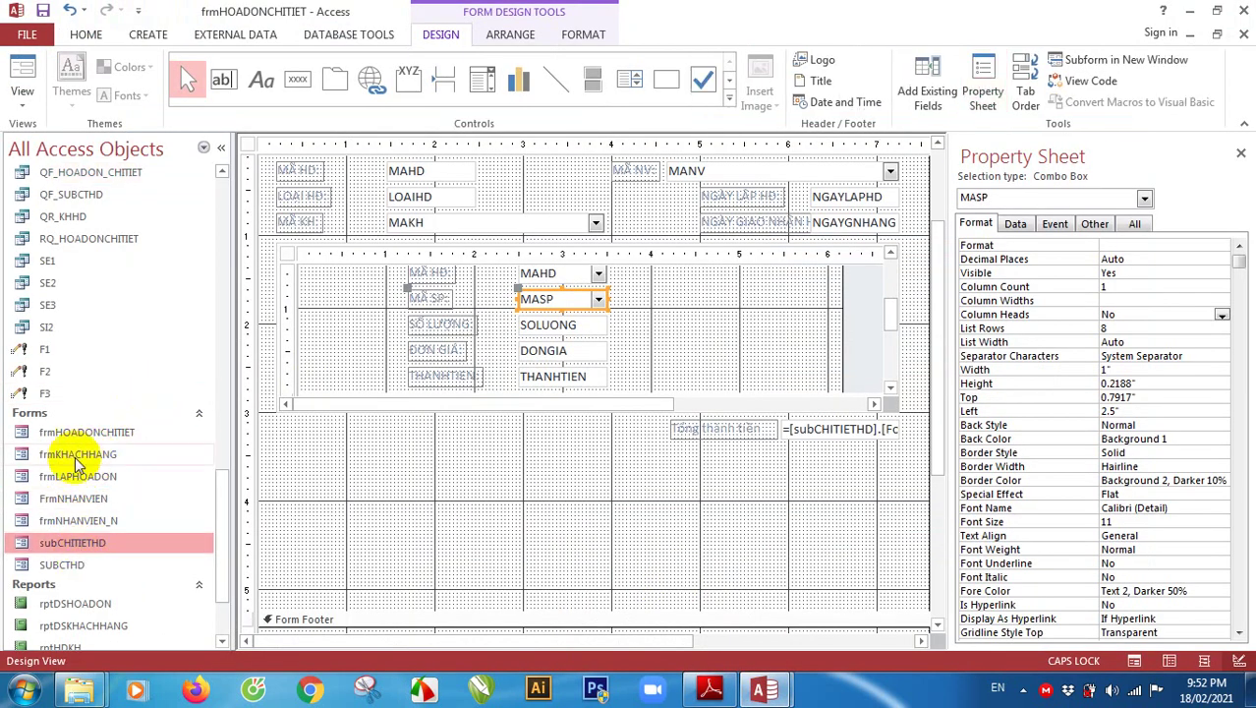
left_click(1240, 154)
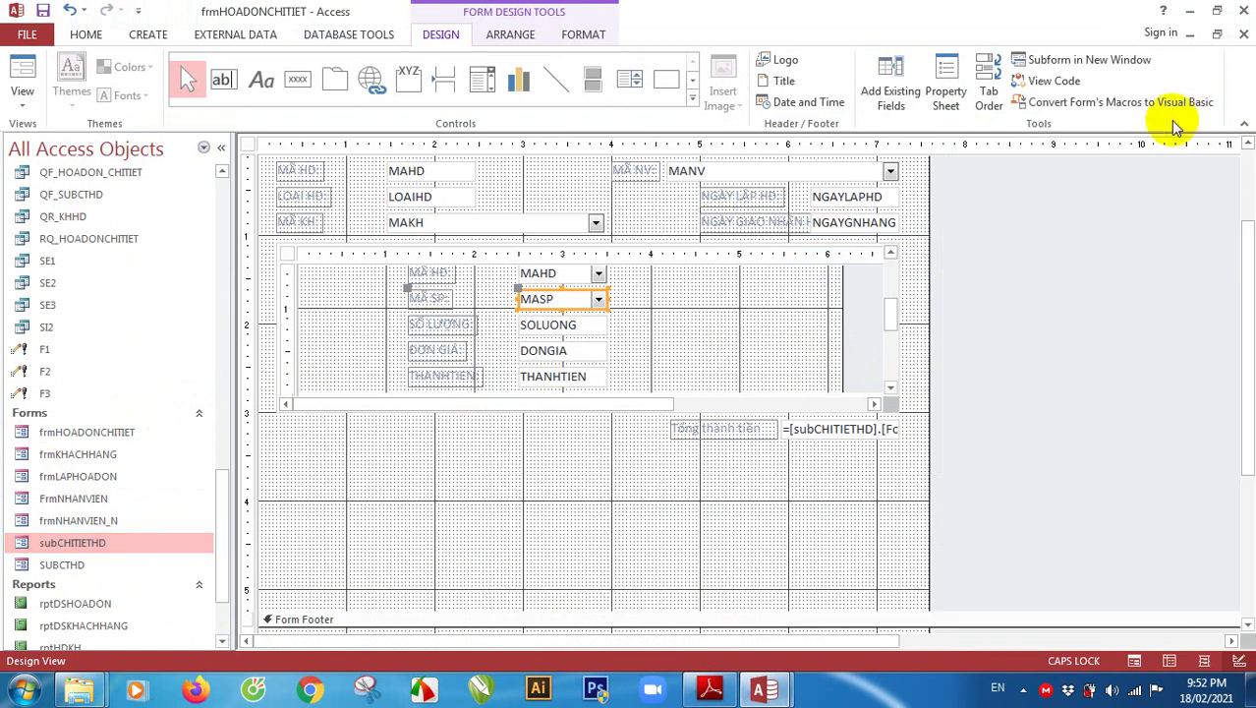
left_click(1244, 36)
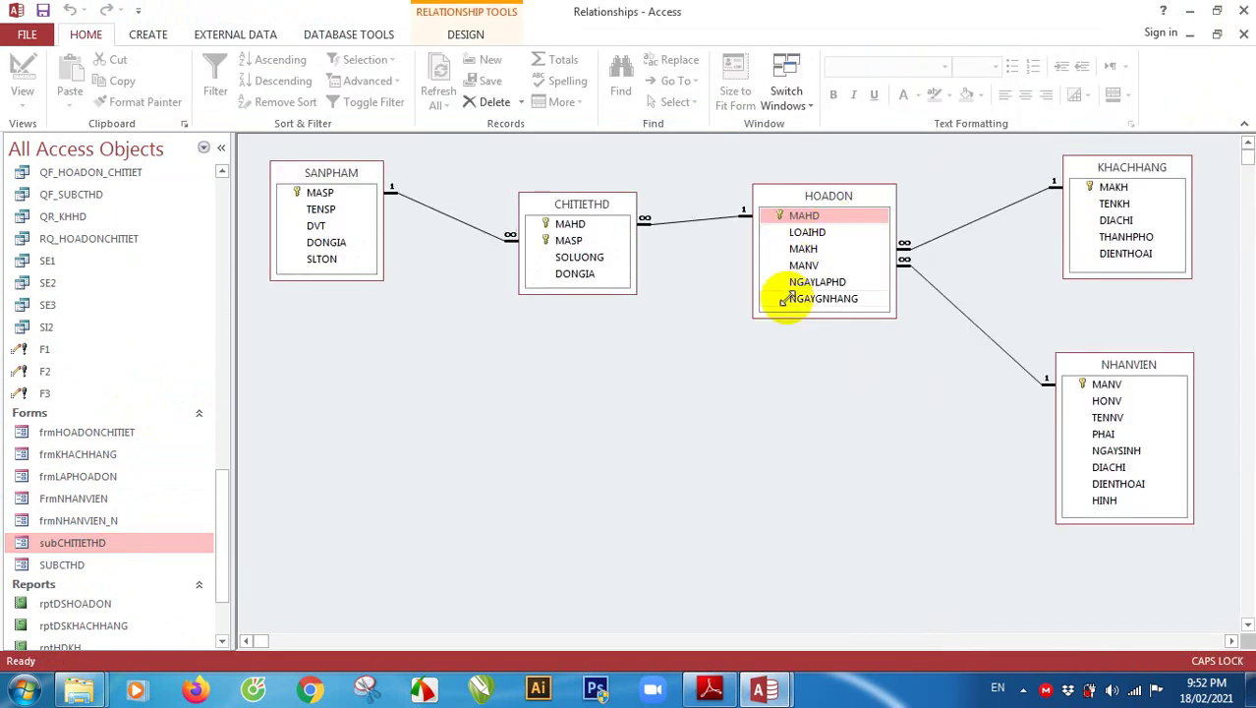
Create a new form in Design View in the QLBH database and add a form header and footer to it
left_click(712, 691)
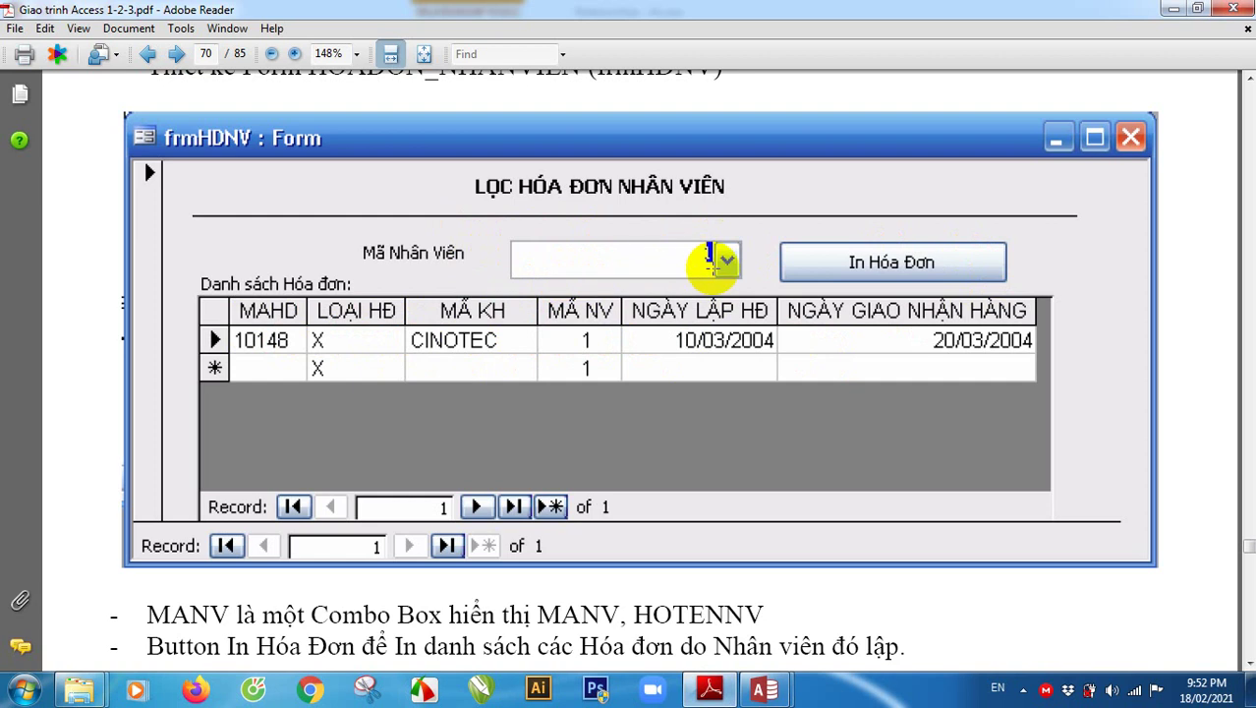
left_click(765, 688)
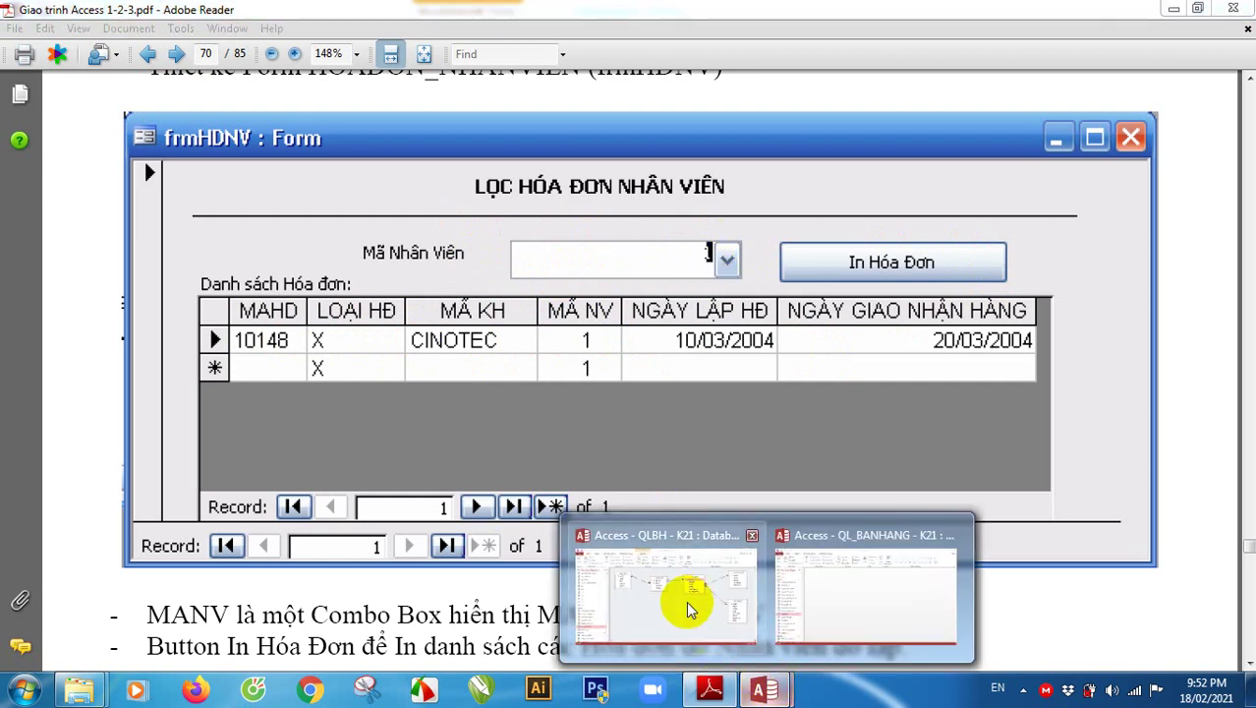
left_click(706, 634)
left_click(149, 35)
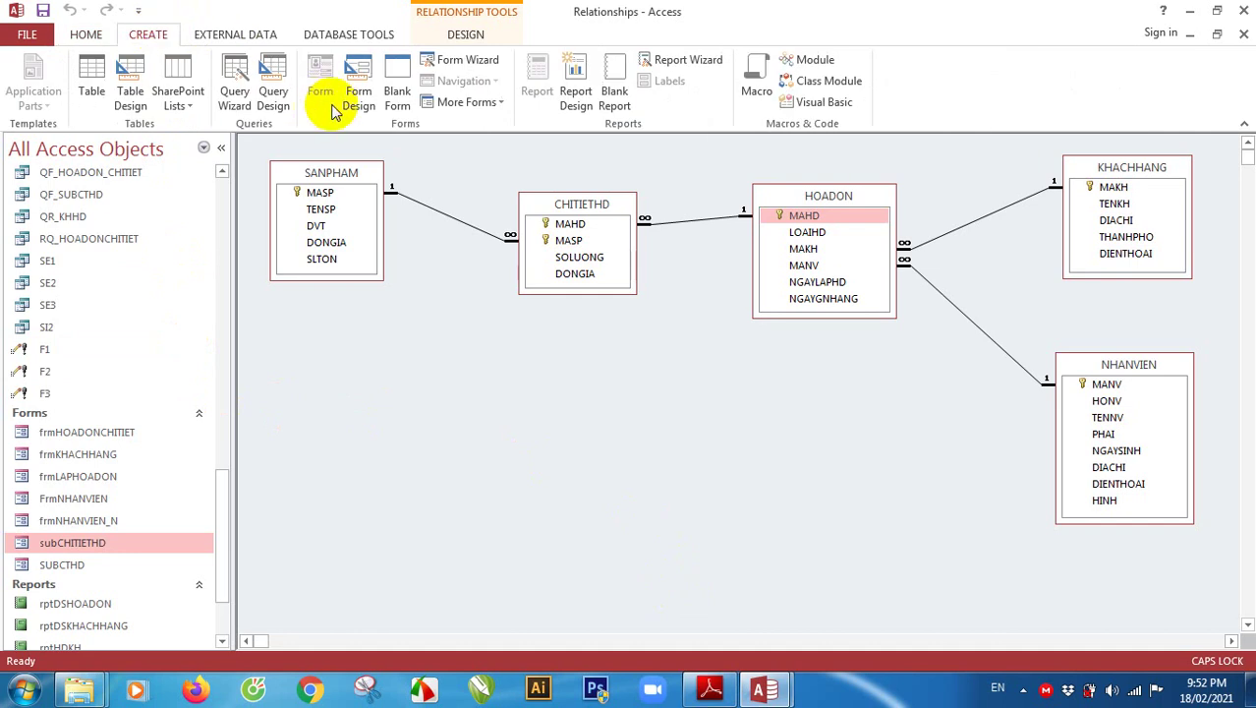
left_click(359, 93)
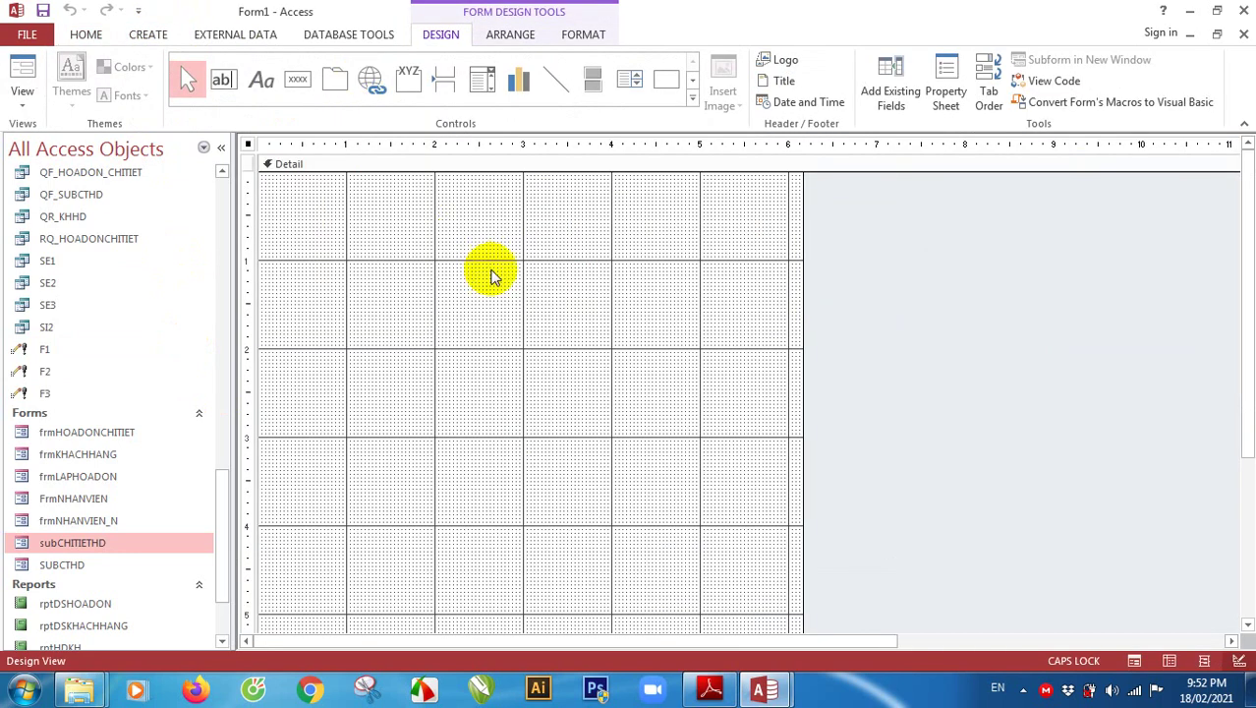
right_click(562, 214)
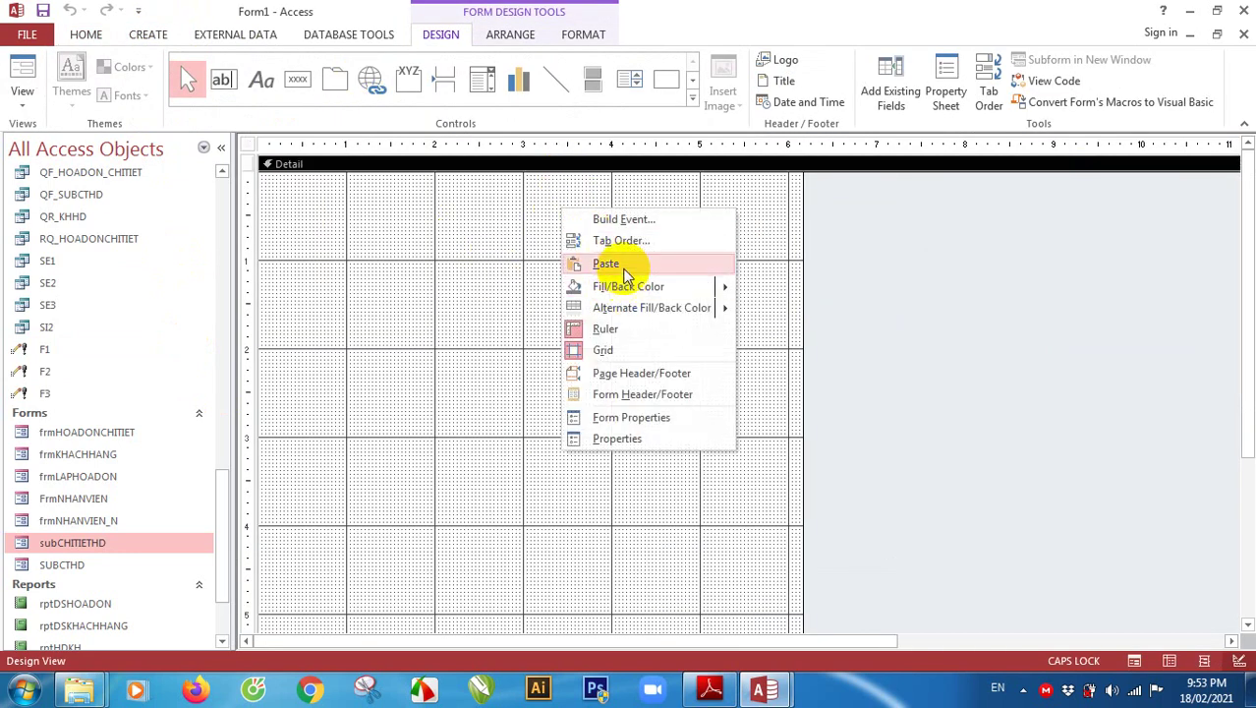
left_click(625, 395)
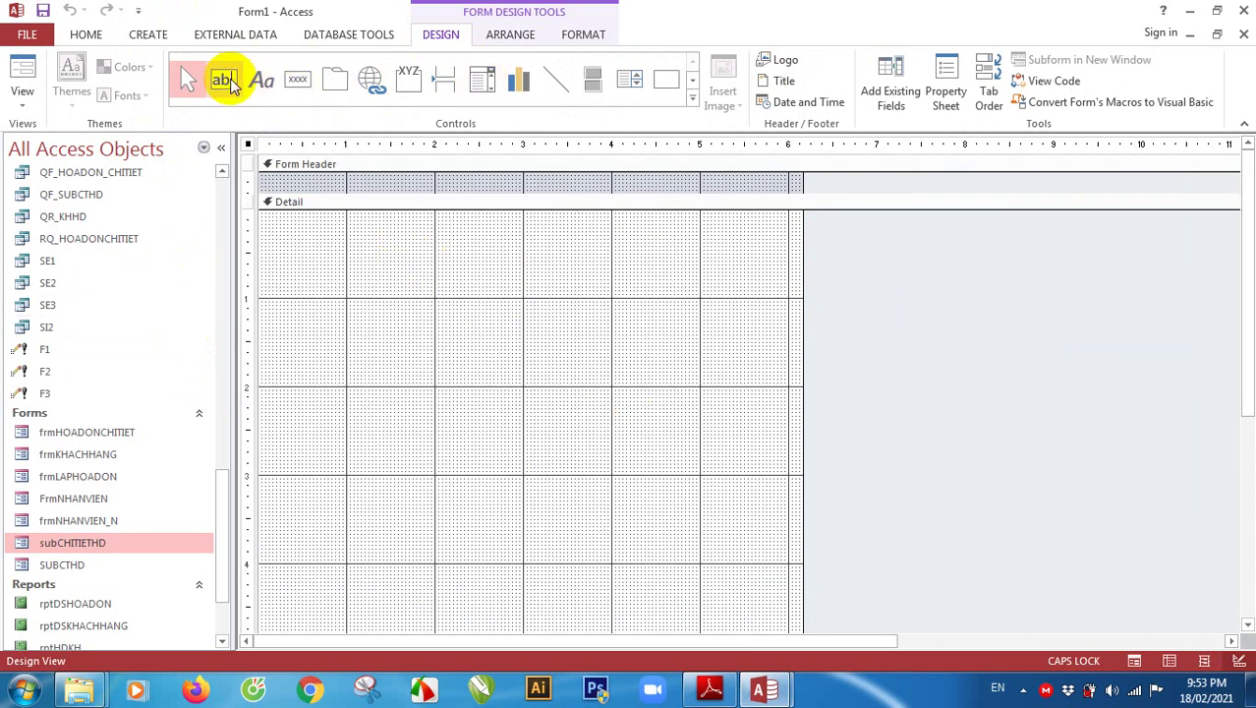
Place an unbound text box about 2.42" wide in the Detail section, about 2.04" from the left, and widen the form to about 7"
left_click(226, 81)
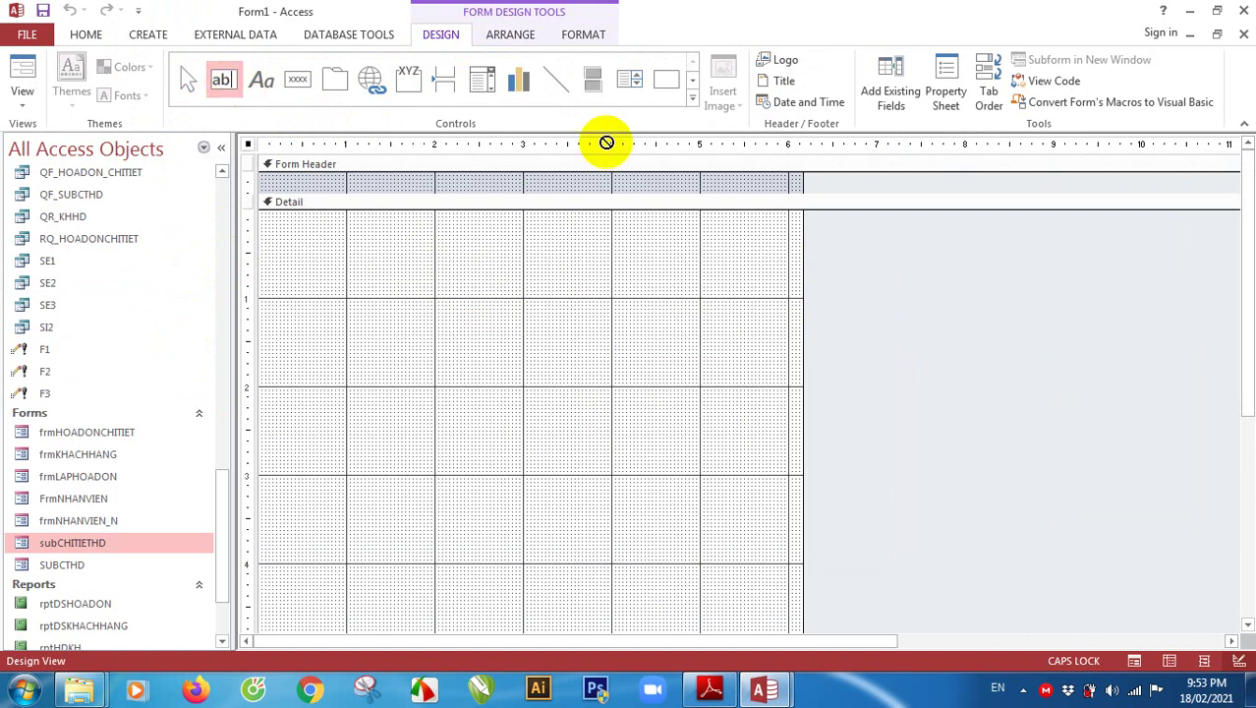
left_click_drag(398, 236, 611, 256)
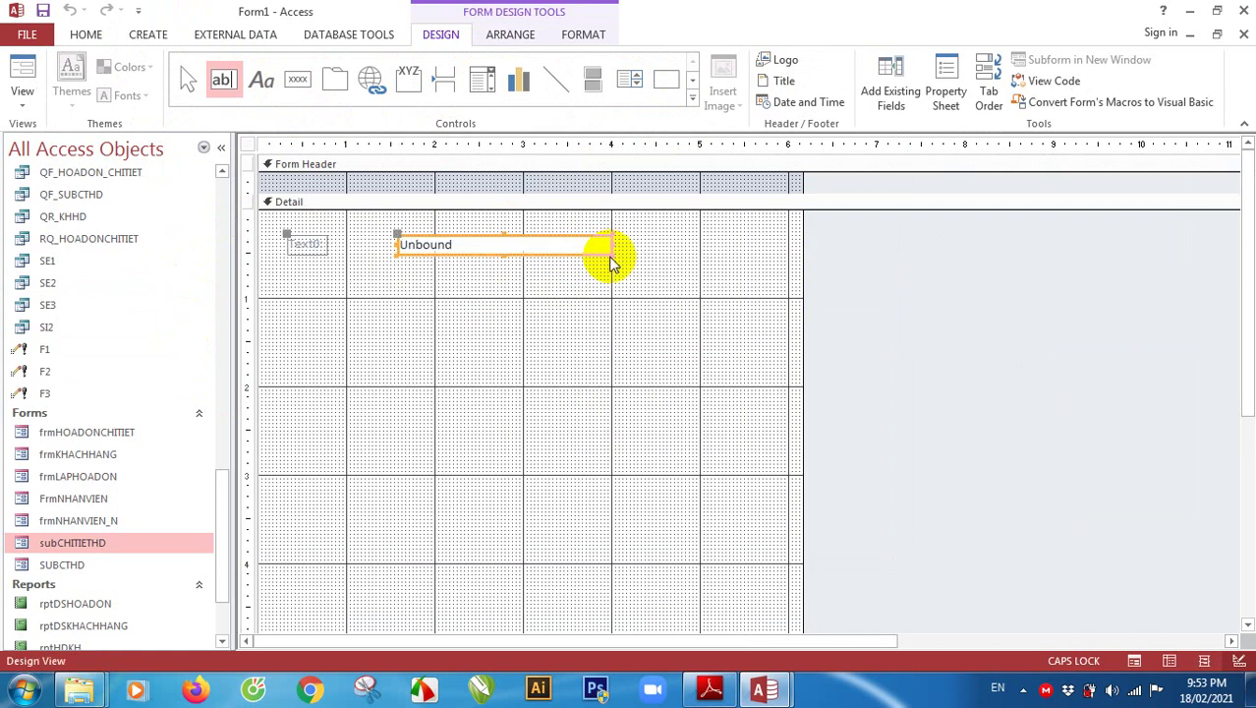
left_click(494, 270)
left_click_drag(502, 246, 543, 292)
left_click(569, 311)
left_click(576, 295)
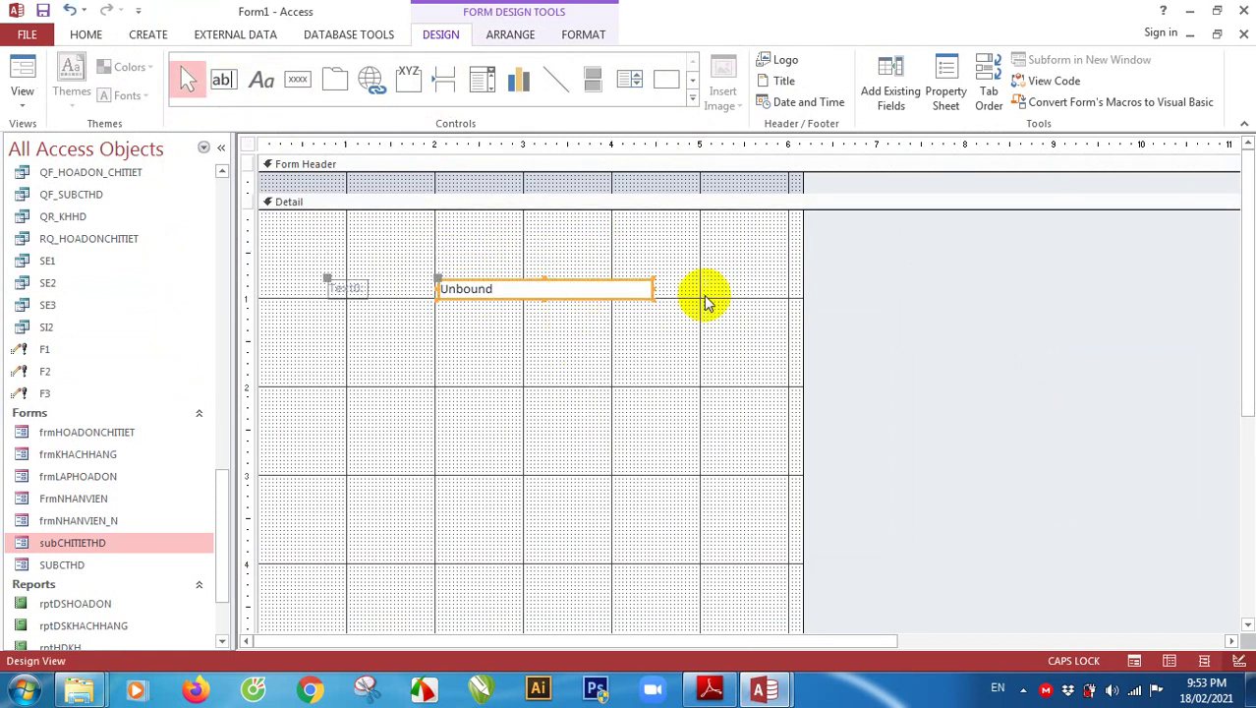
left_click_drag(803, 284, 880, 290)
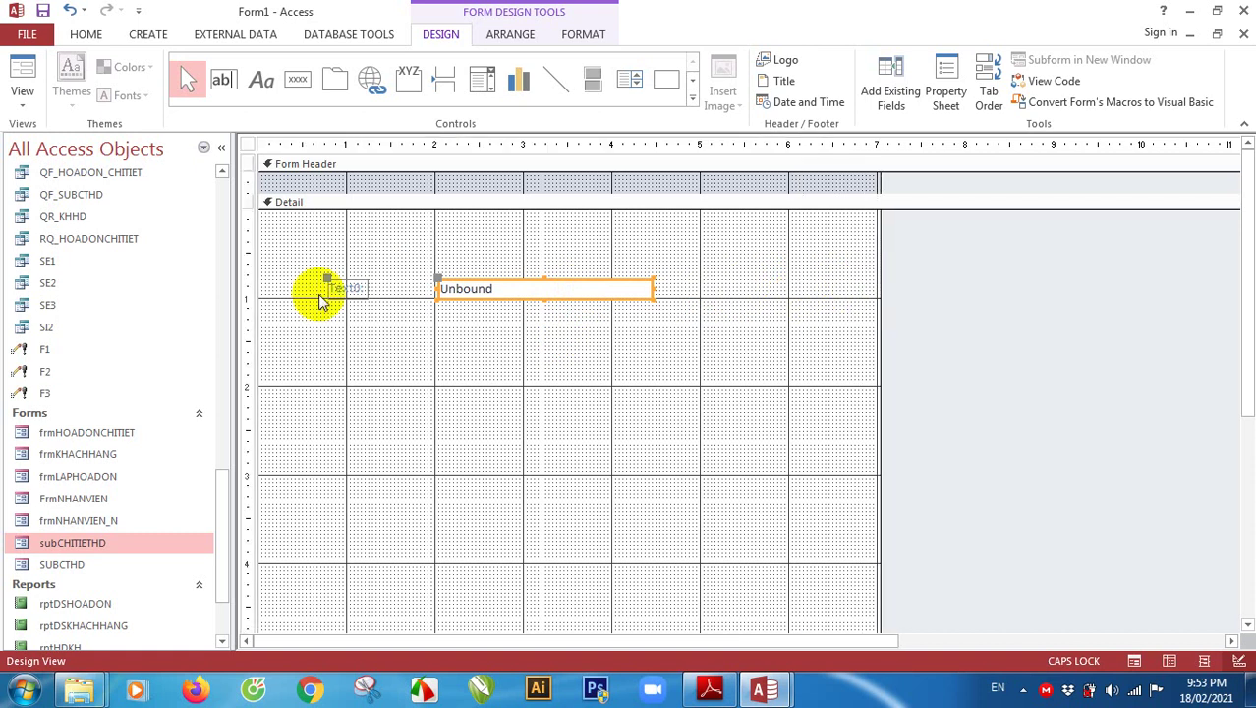
Add a command button about 0.88" by 0.38" beside the text box without the wizard, positioned about 4.96" from the left
left_click(297, 79)
left_click_drag(726, 261, 803, 300)
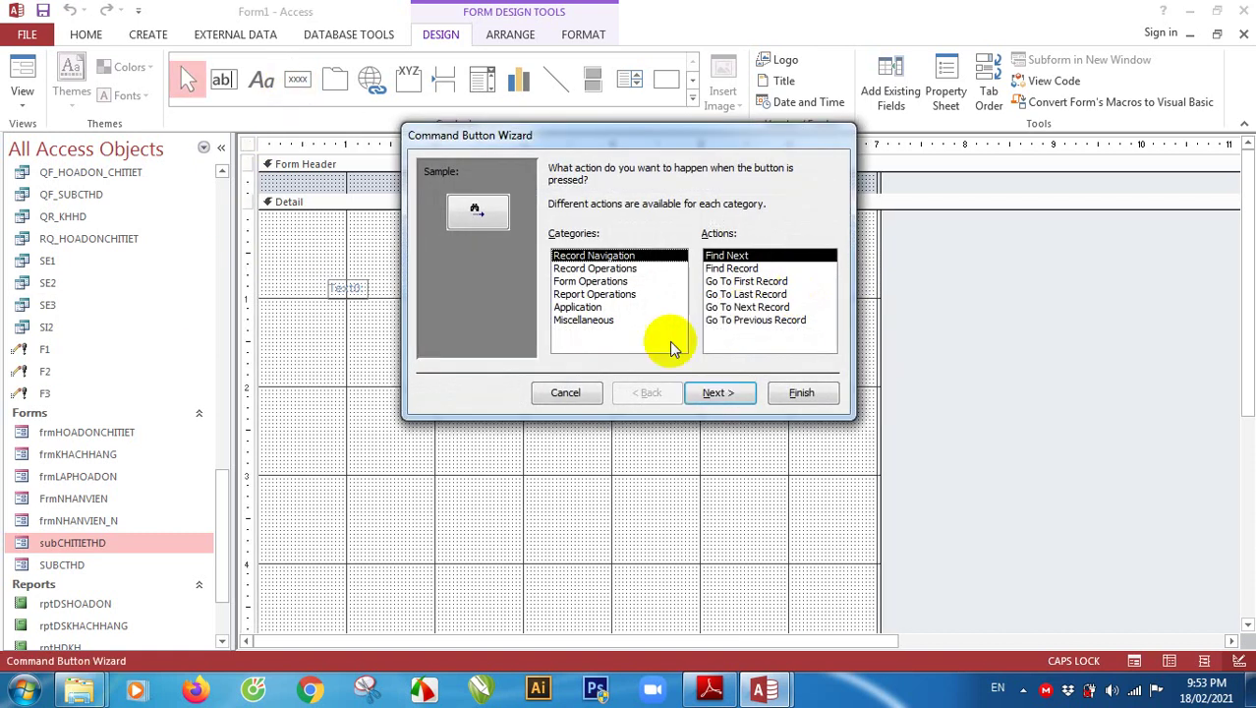
left_click(566, 393)
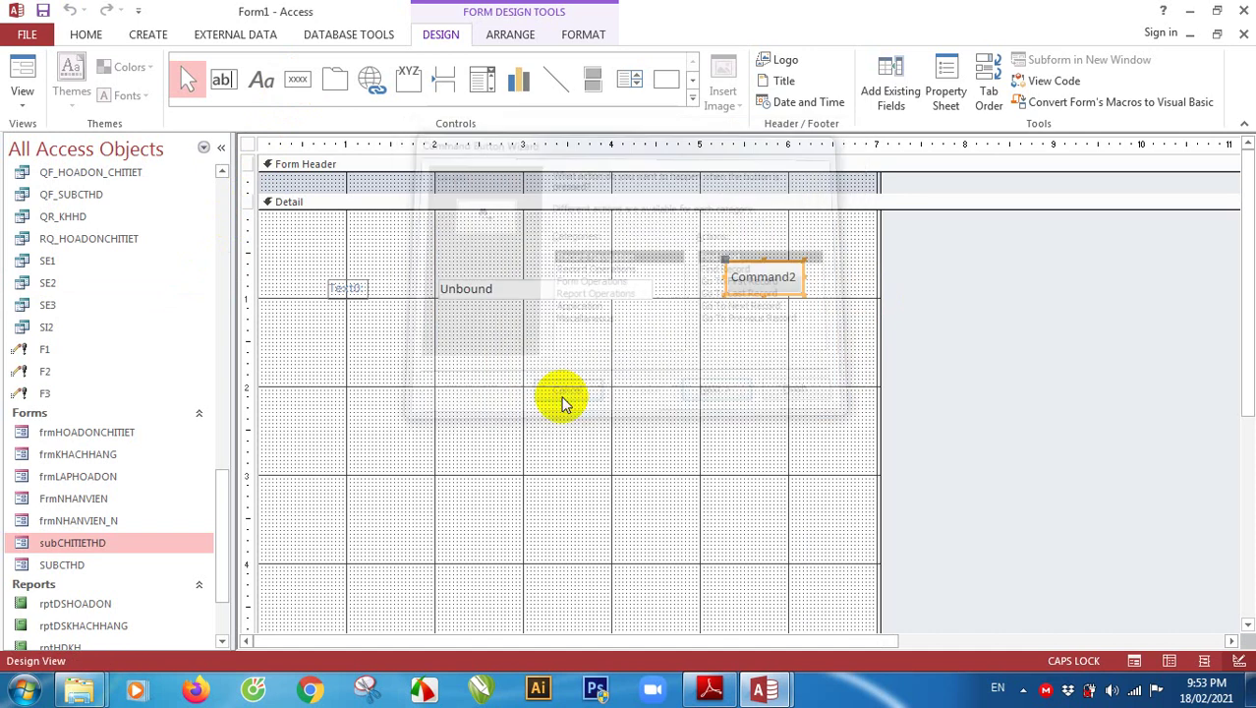
left_click_drag(770, 287, 738, 280)
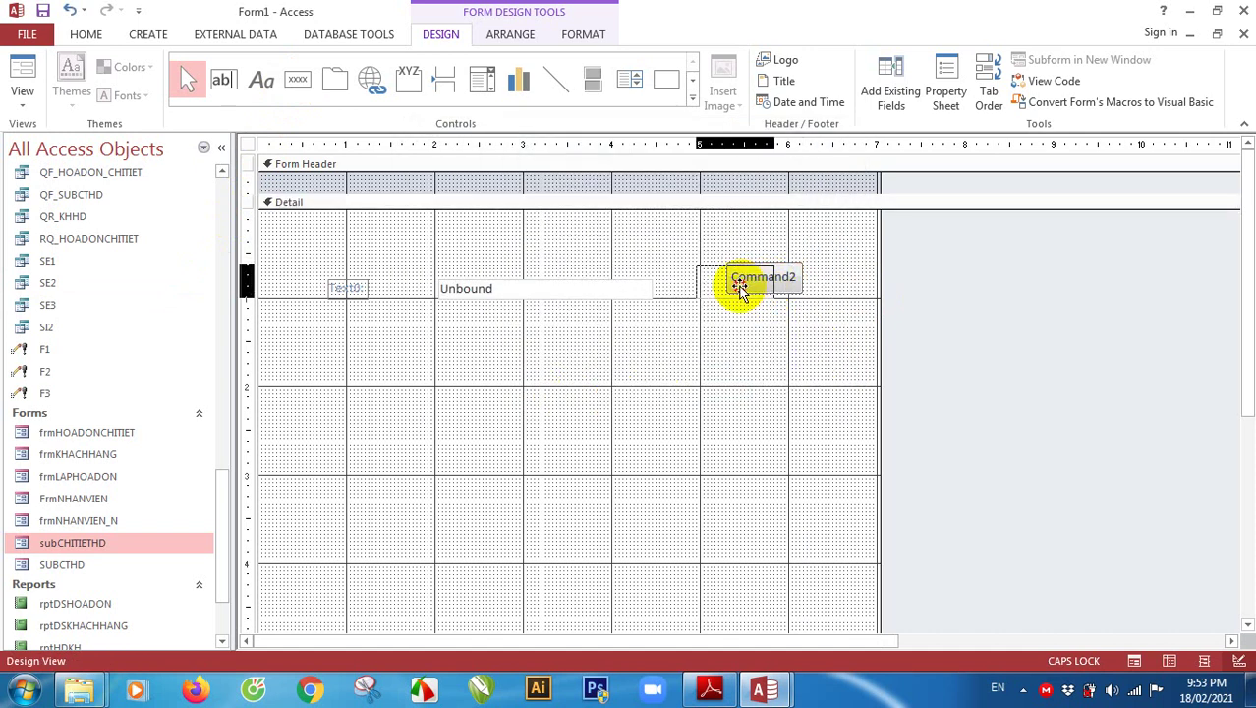
Check the button label in the textbook, then name the command button cmdIN with the caption "In Hóa đơn"
left_click(711, 689)
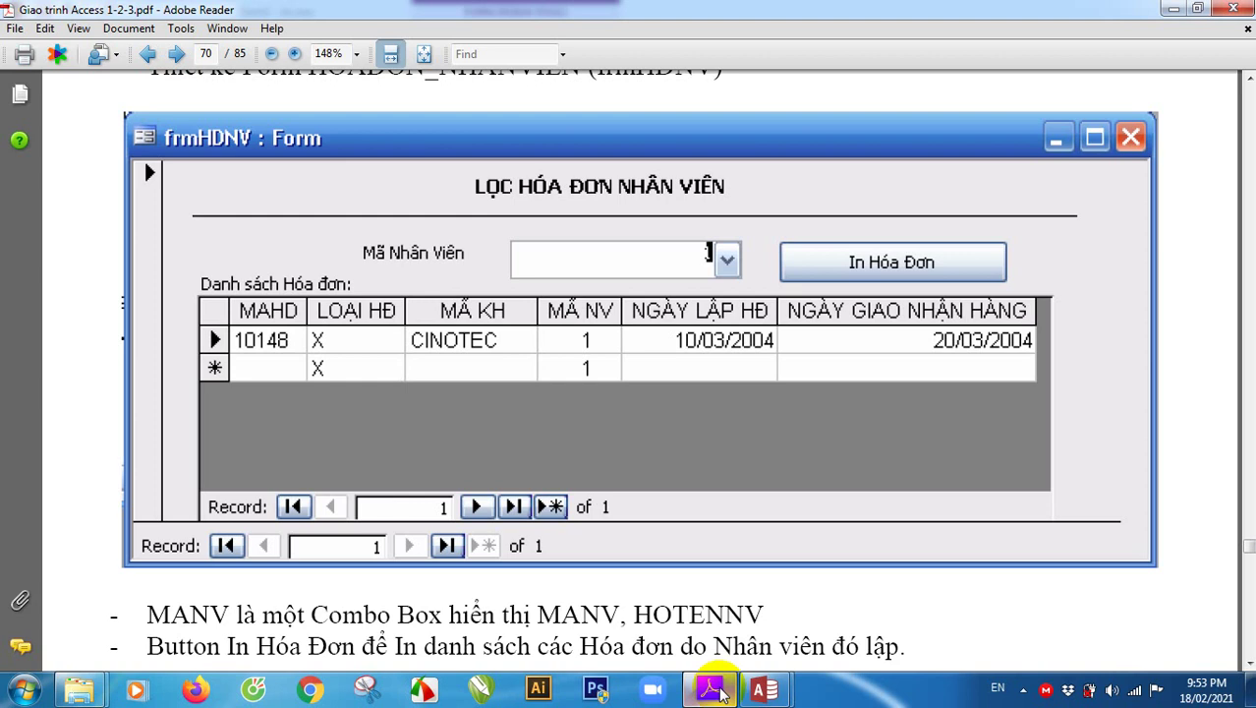
left_click(720, 692)
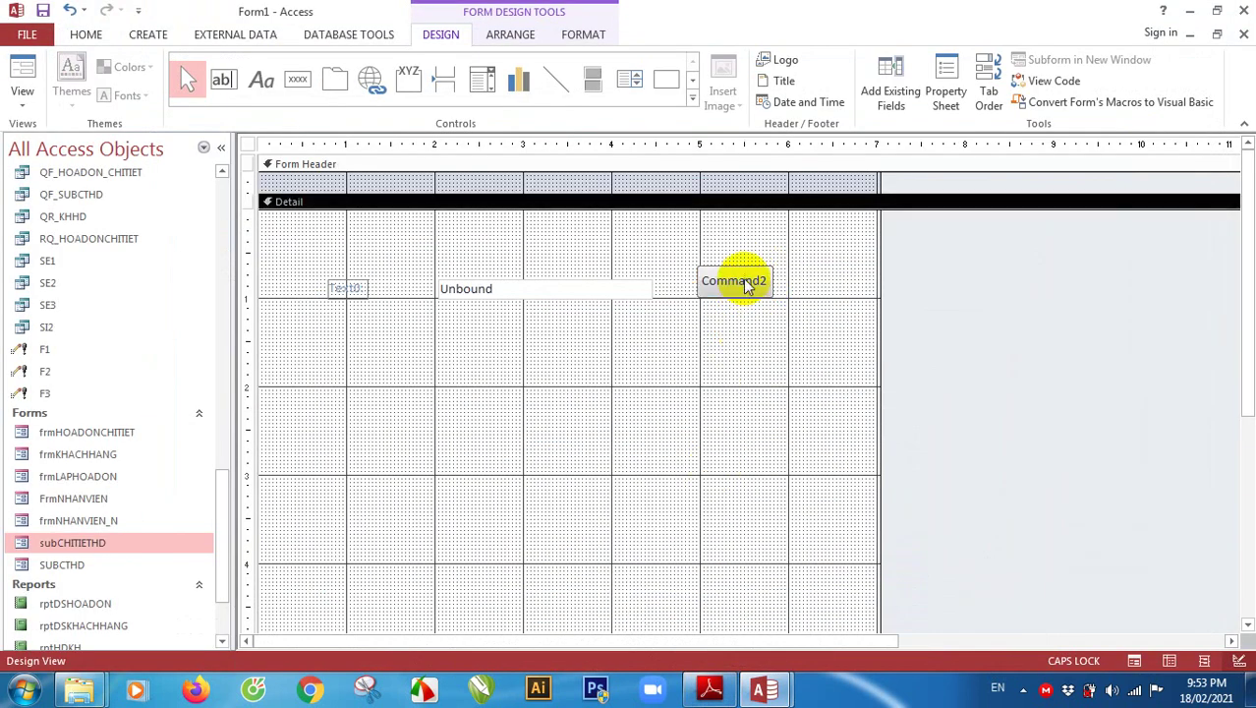
left_click(946, 84)
left_click(1136, 224)
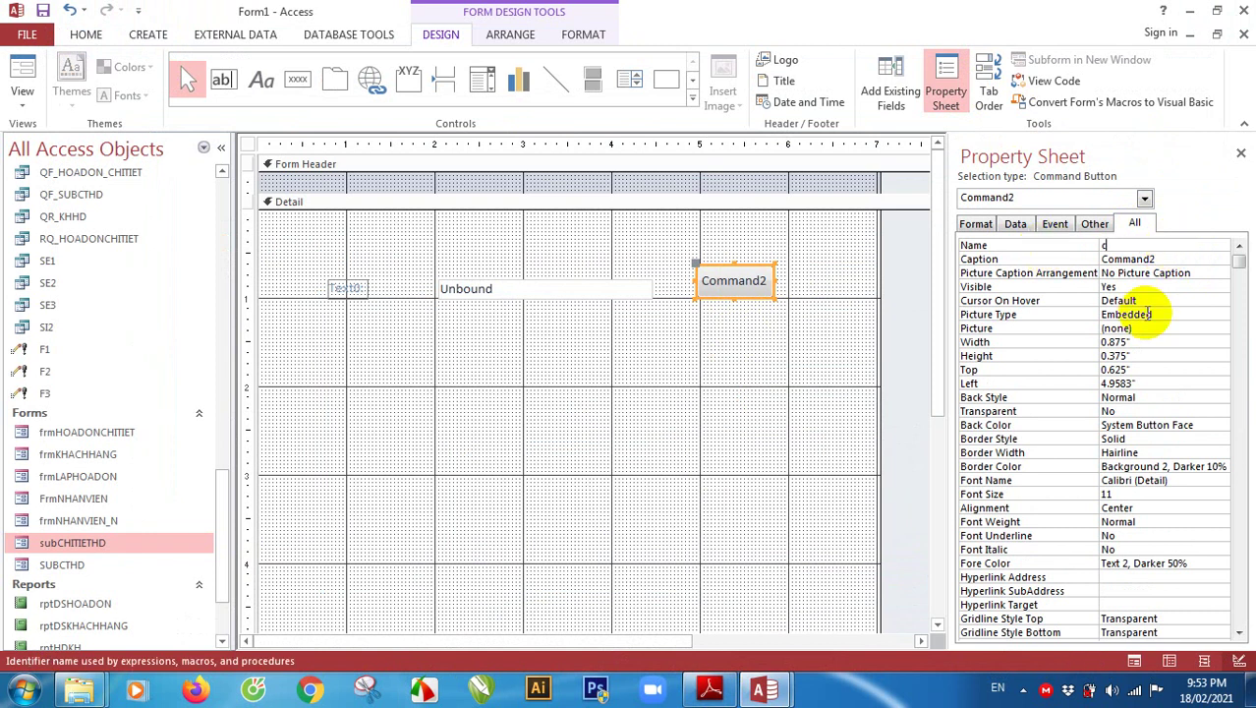
key("Return")
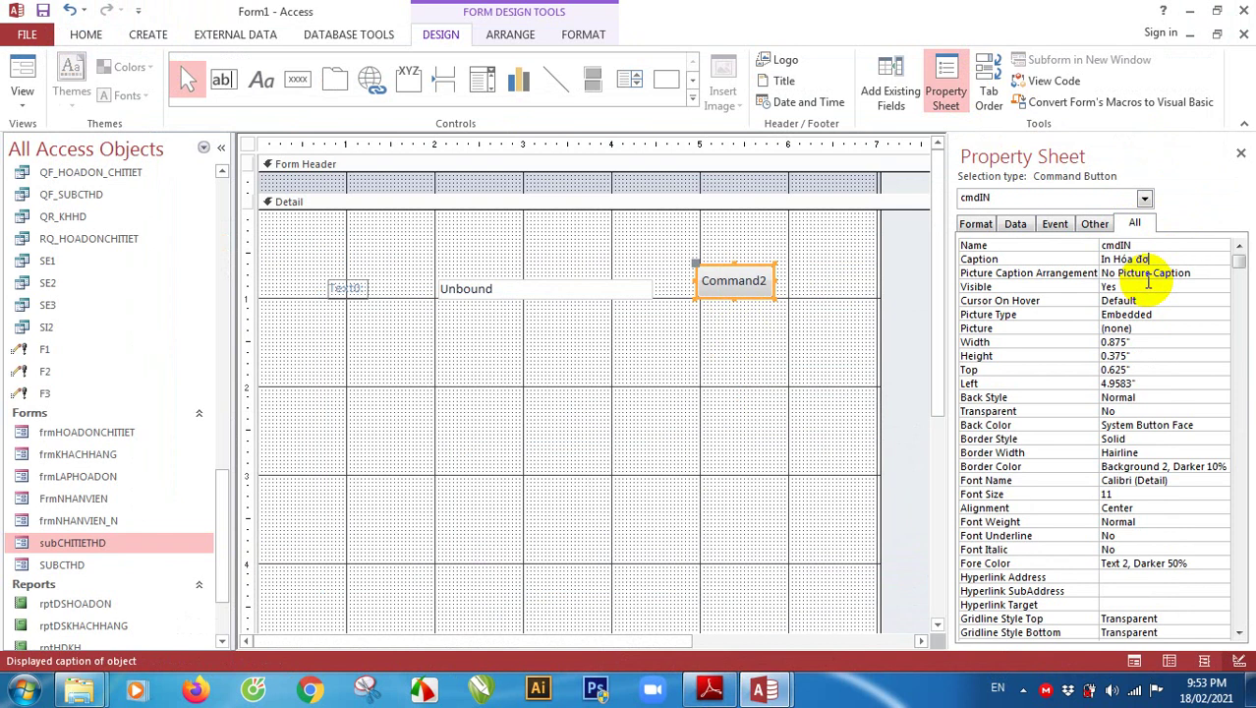
type("In Hóa đơn")
key("Return")
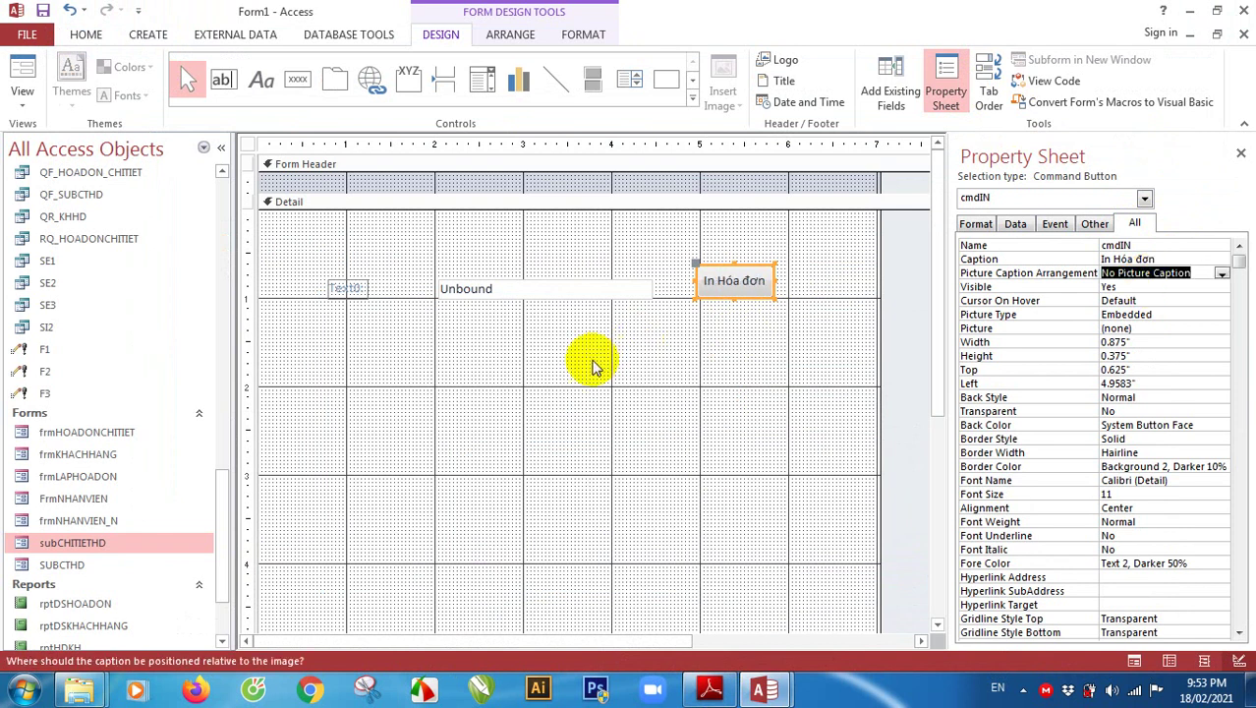
Convert the unbound text box in the Detail section to a combo box
left_click(603, 312)
left_click(603, 287)
right_click(602, 287)
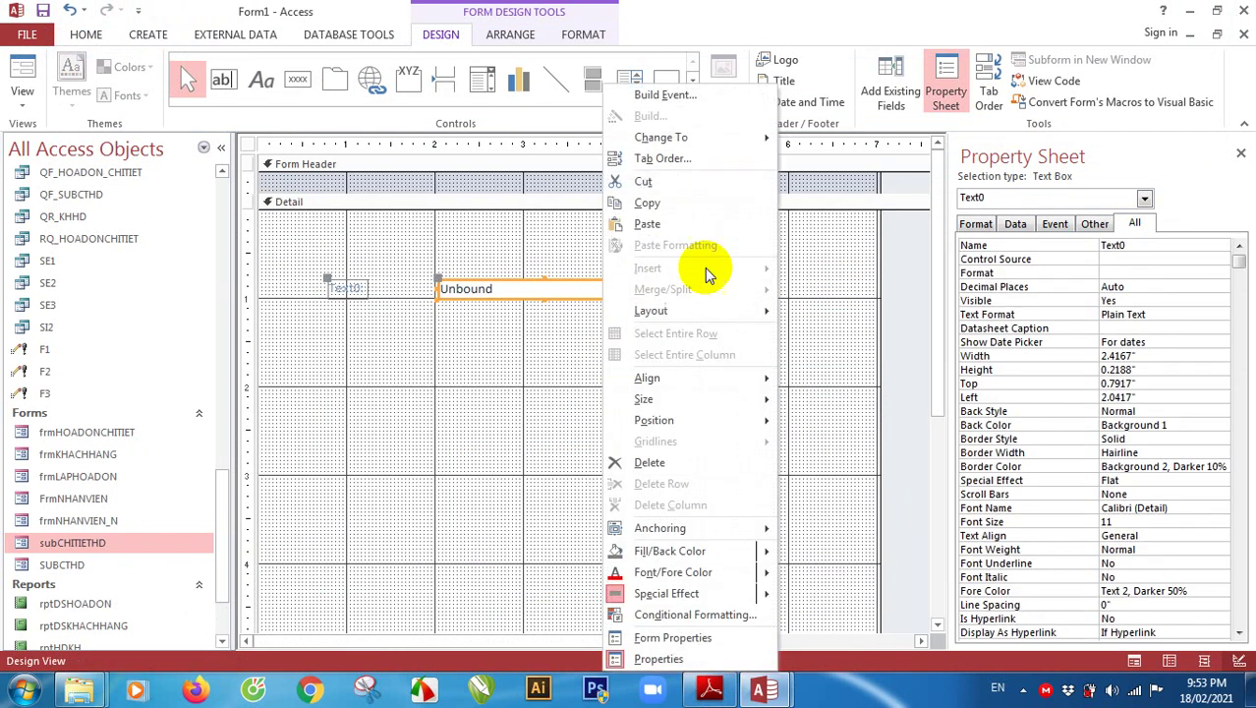
mouse_move(750, 142)
left_click(838, 202)
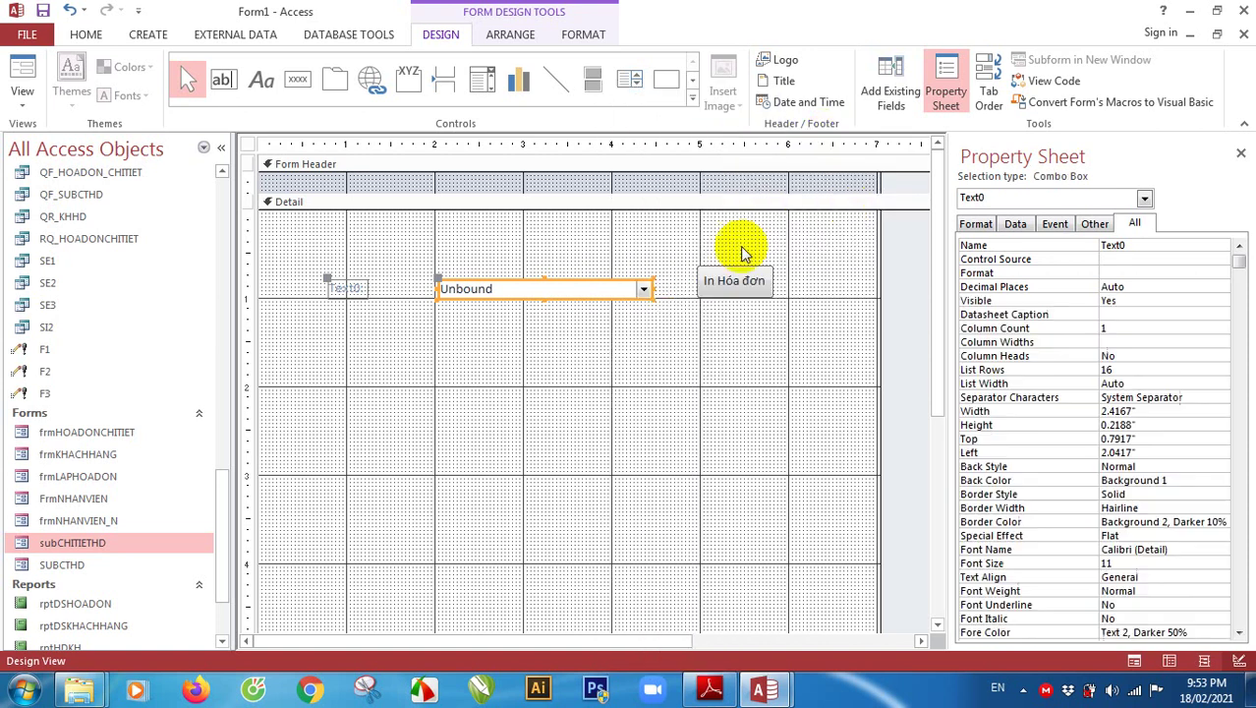
left_click(637, 303)
left_click(634, 290)
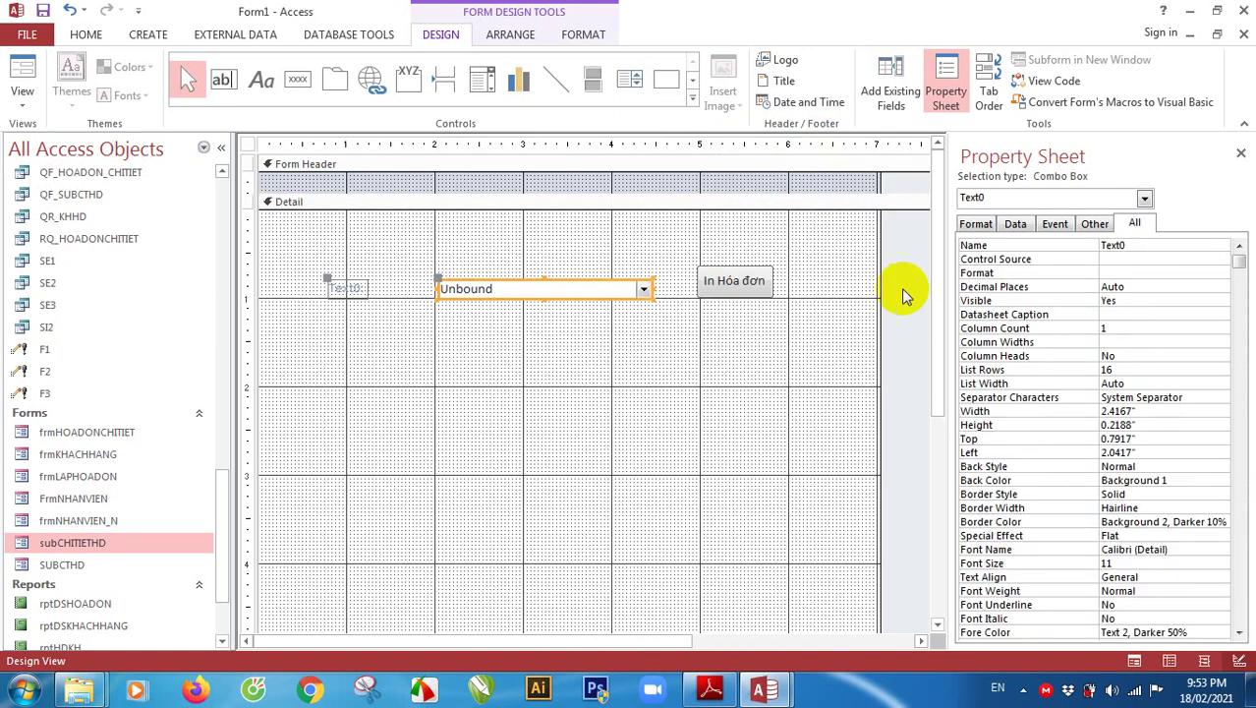
Check the employee code field in the textbook and name the combo box cbMANV
double_click(1140, 247)
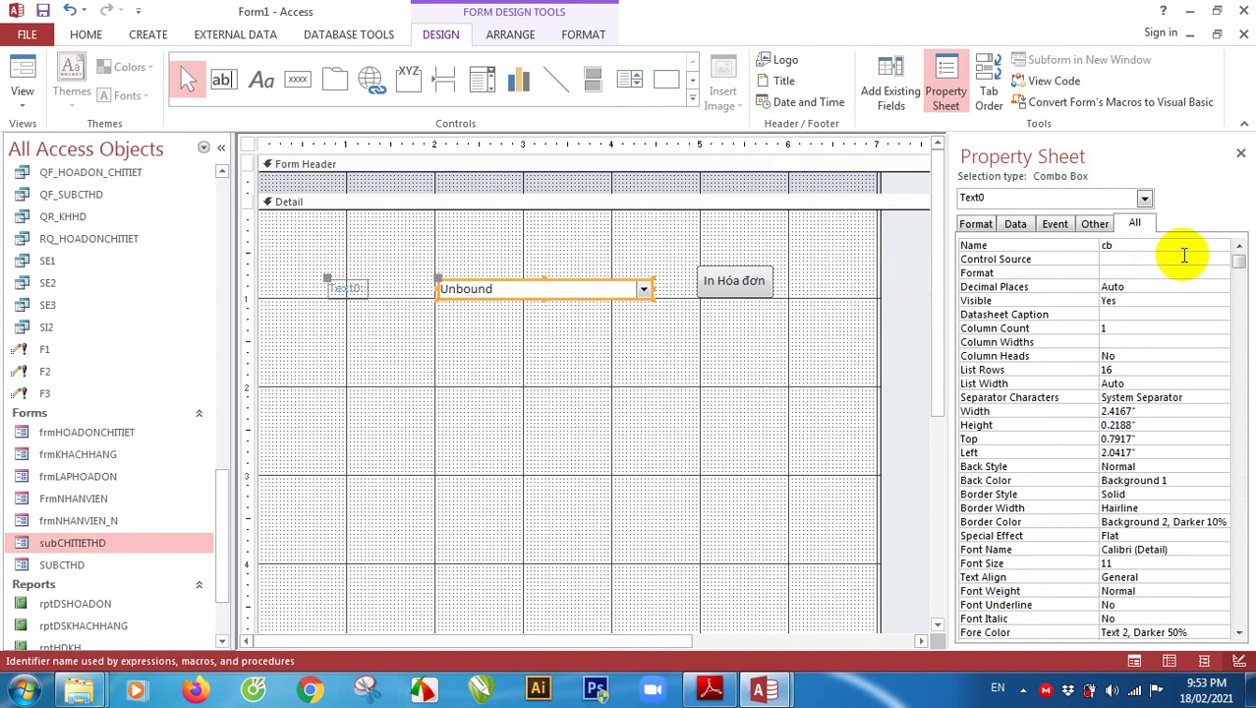
type("cb")
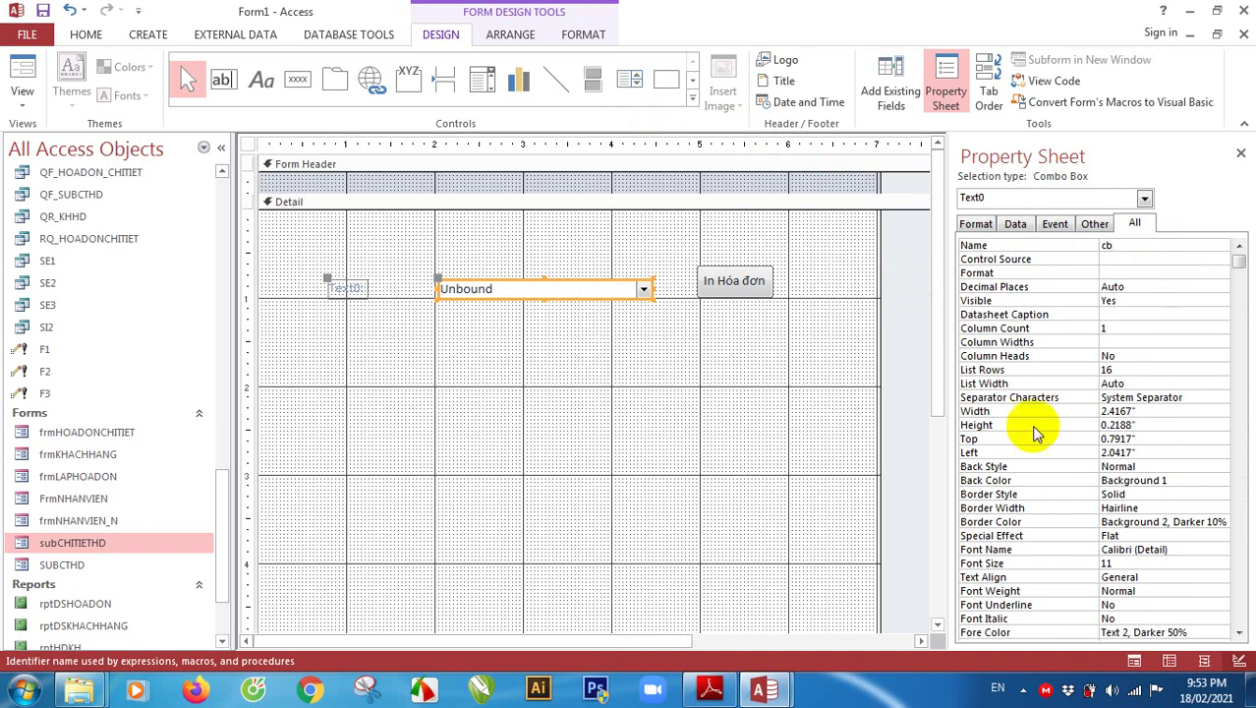
left_click(710, 690)
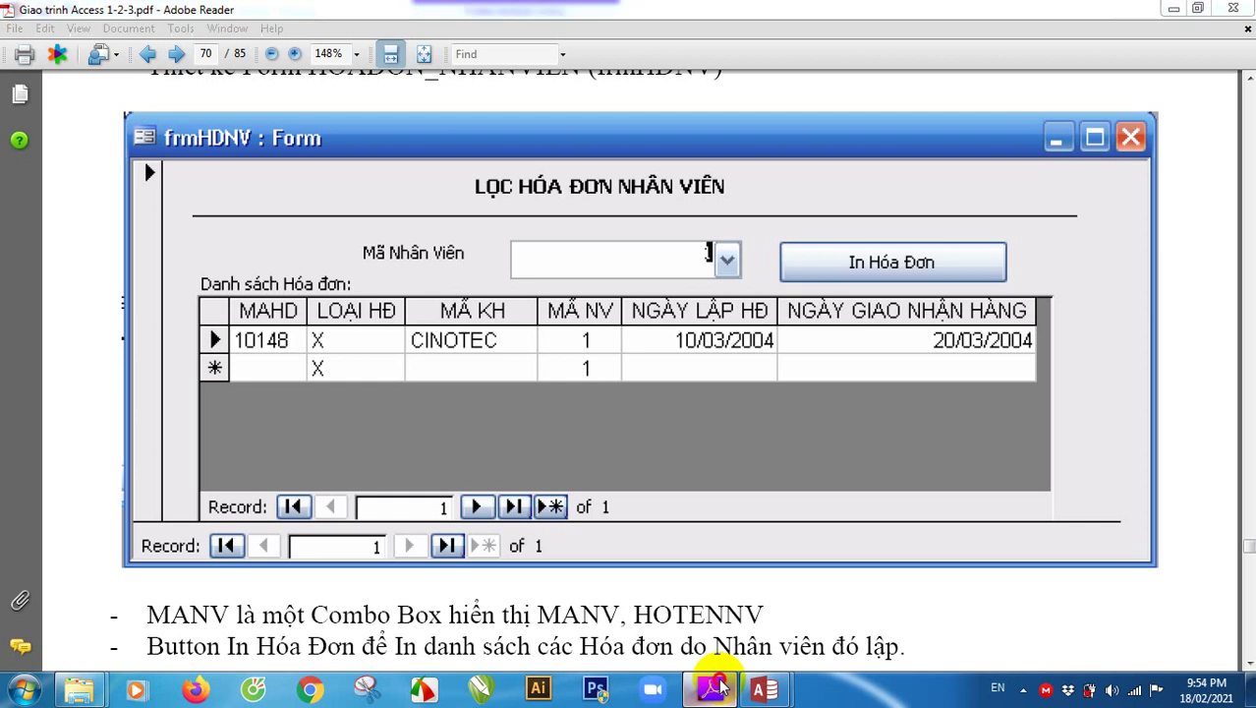
left_click(721, 686)
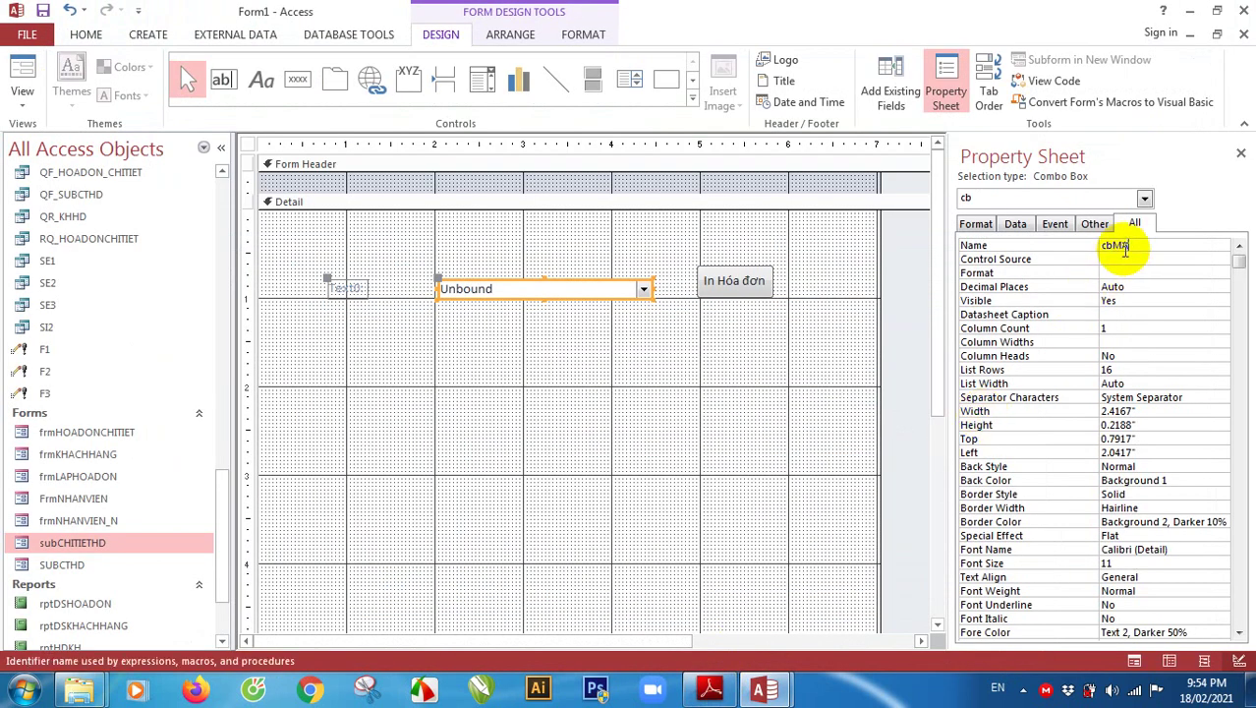
type("MANV")
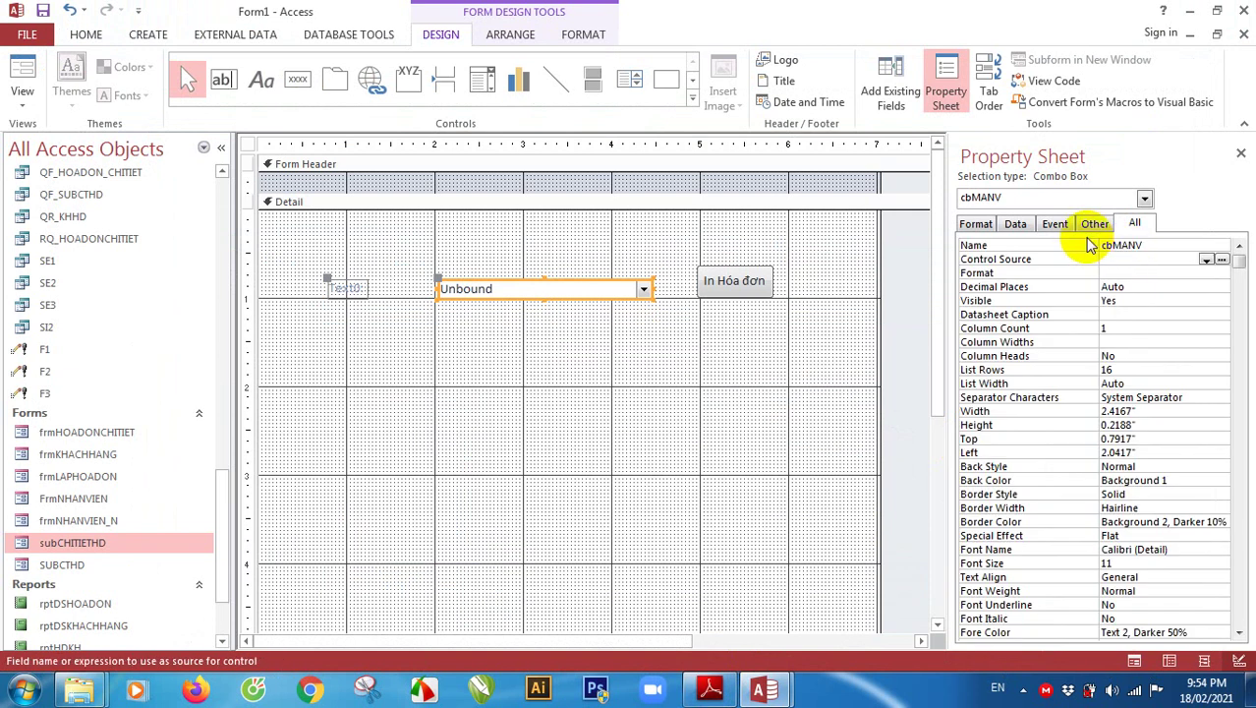
Set the combo box's row source to the NHANVIEN table, leaving its control source empty
left_click(1016, 224)
left_click(1122, 259)
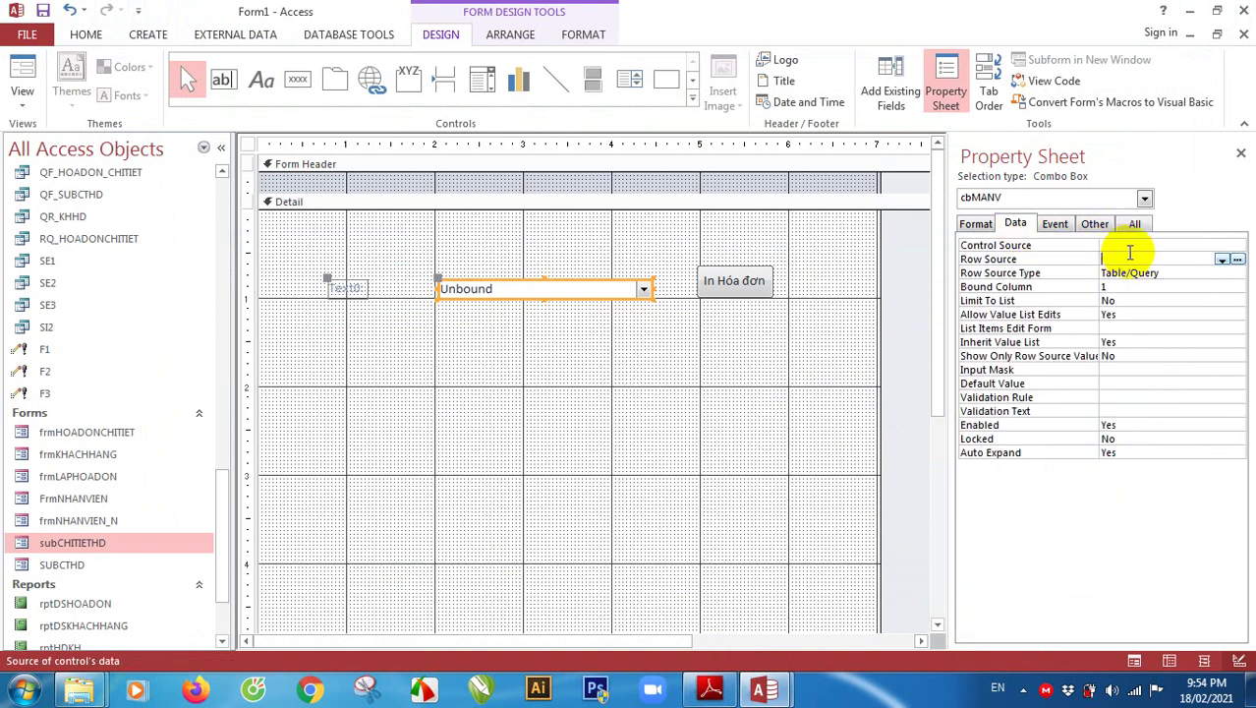
left_click(1132, 248)
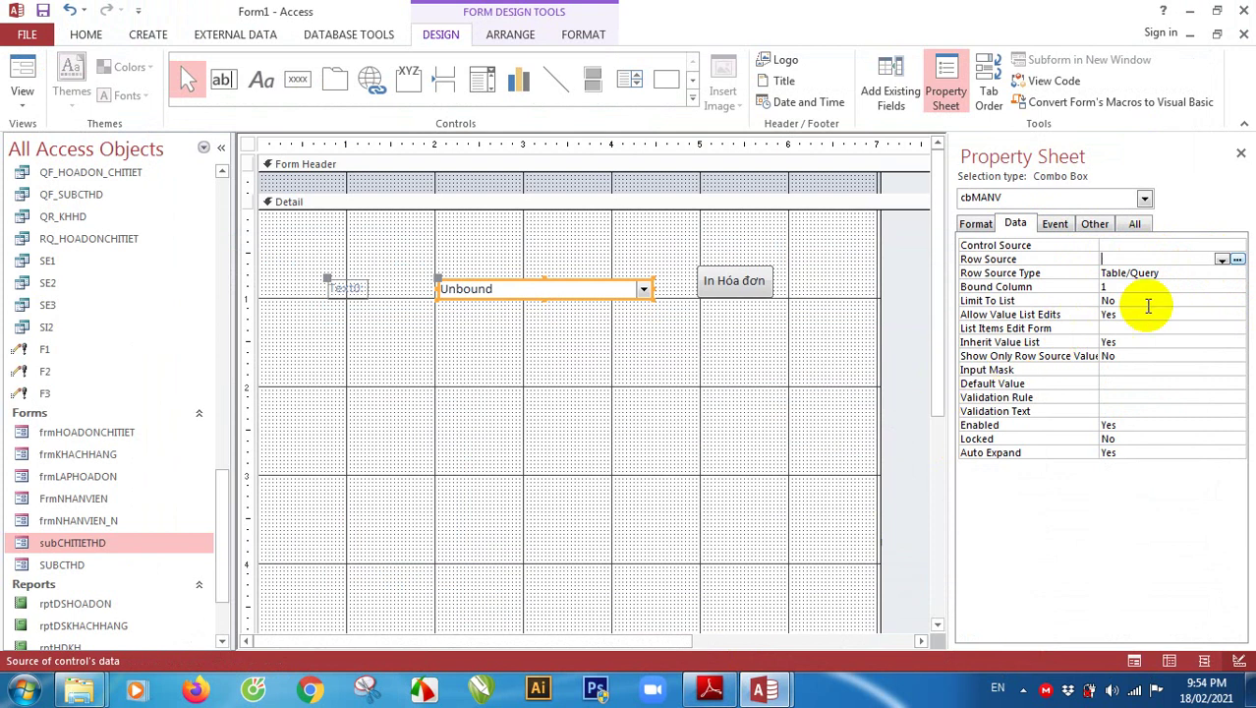
left_click(1222, 261)
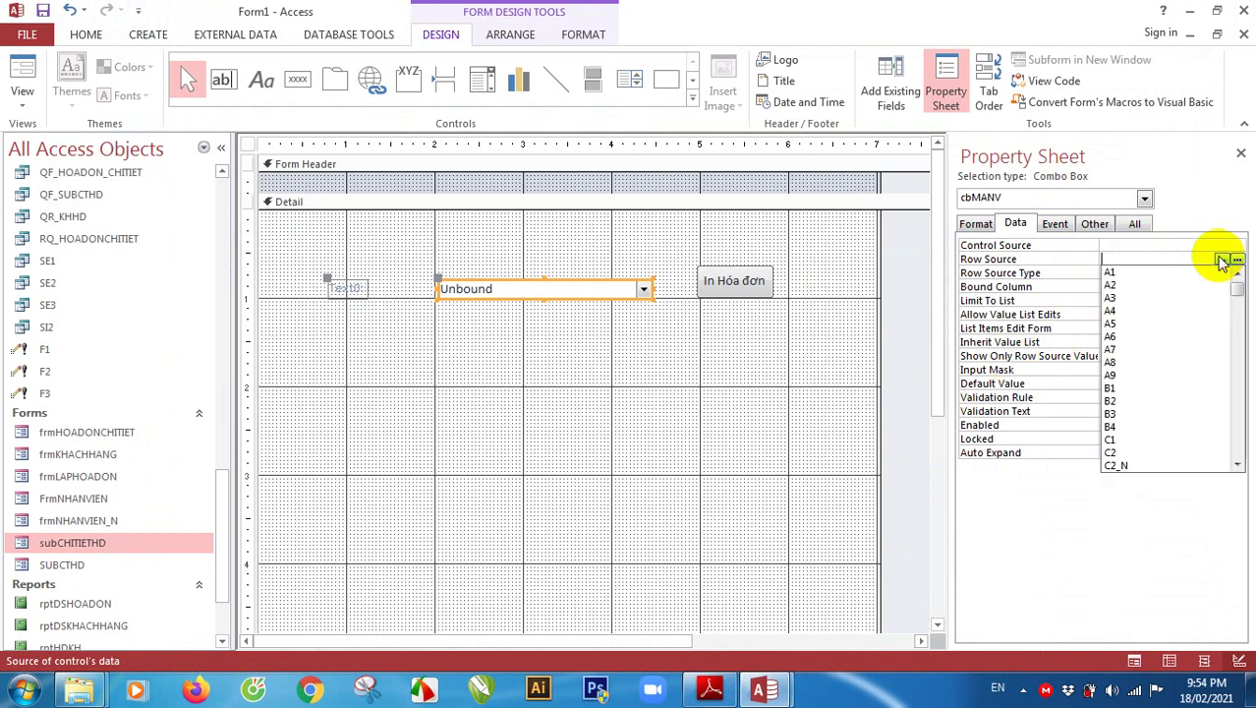
left_click_drag(1237, 288, 1232, 440)
left_click(1141, 360)
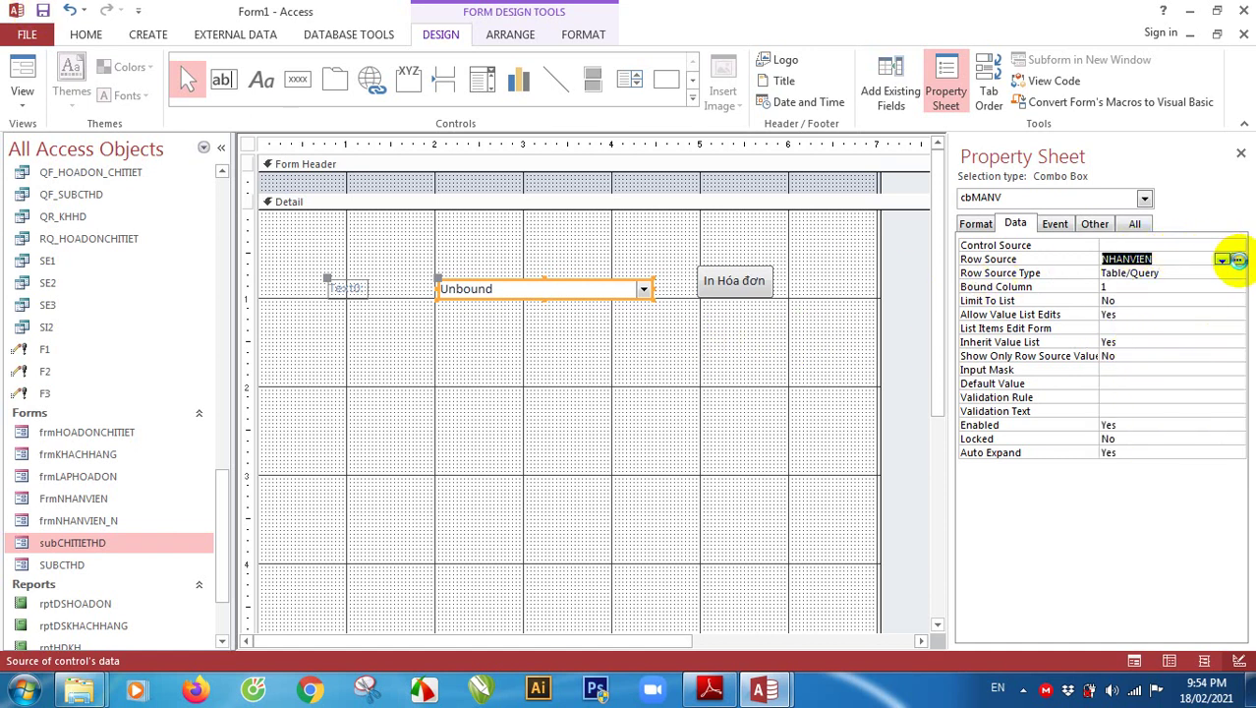
Build a row source query on NHANVIEN with MANV and a calculated HOTEN field joining HONV and TENNV with a space
left_click(1239, 260)
left_click(593, 397)
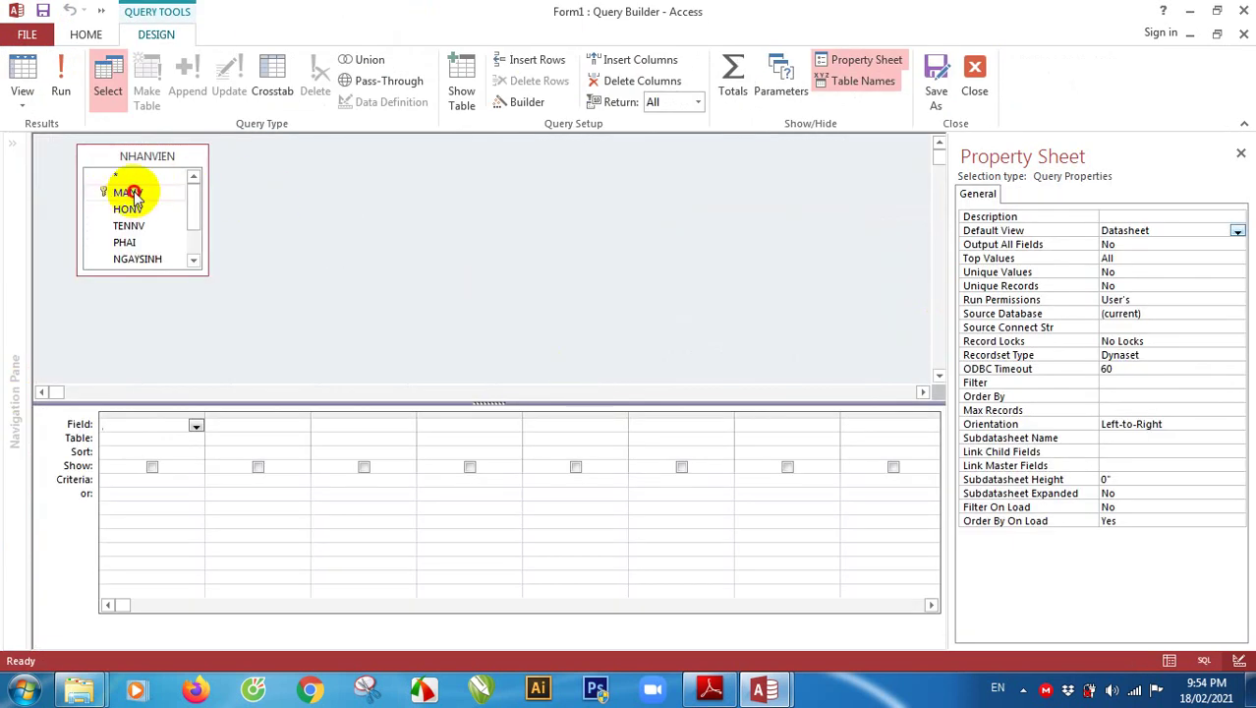
double_click(135, 195)
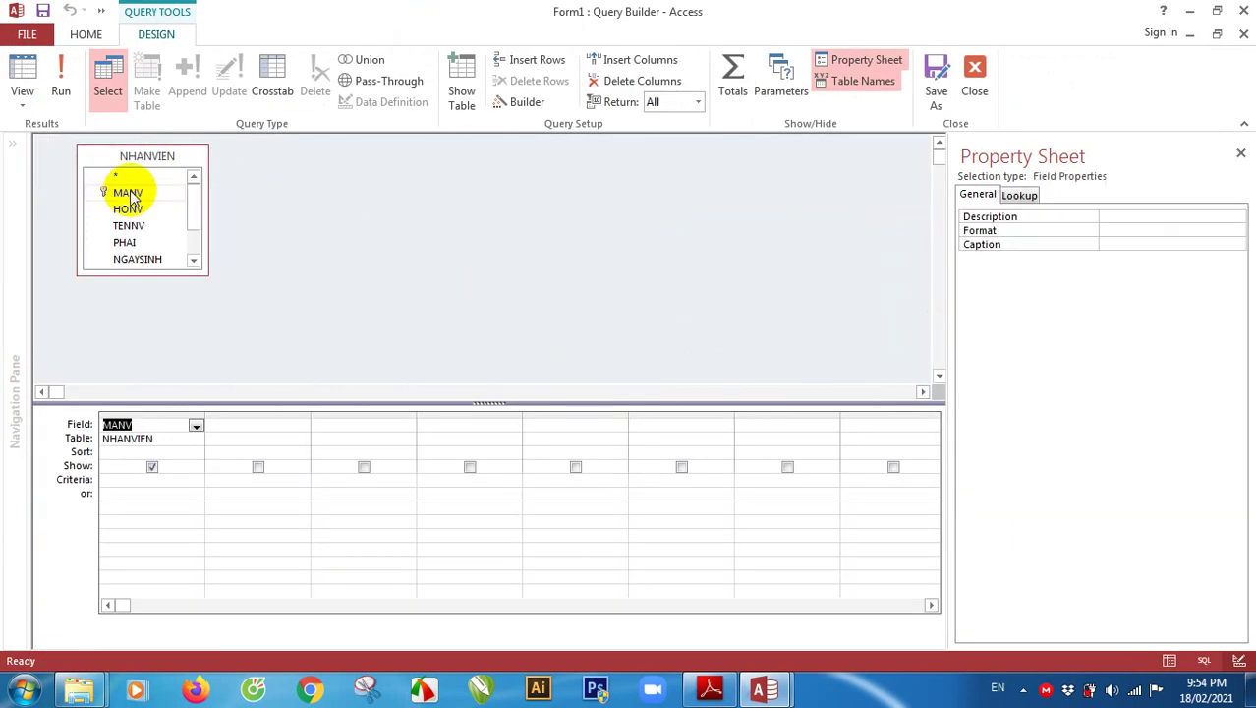
left_click(238, 427)
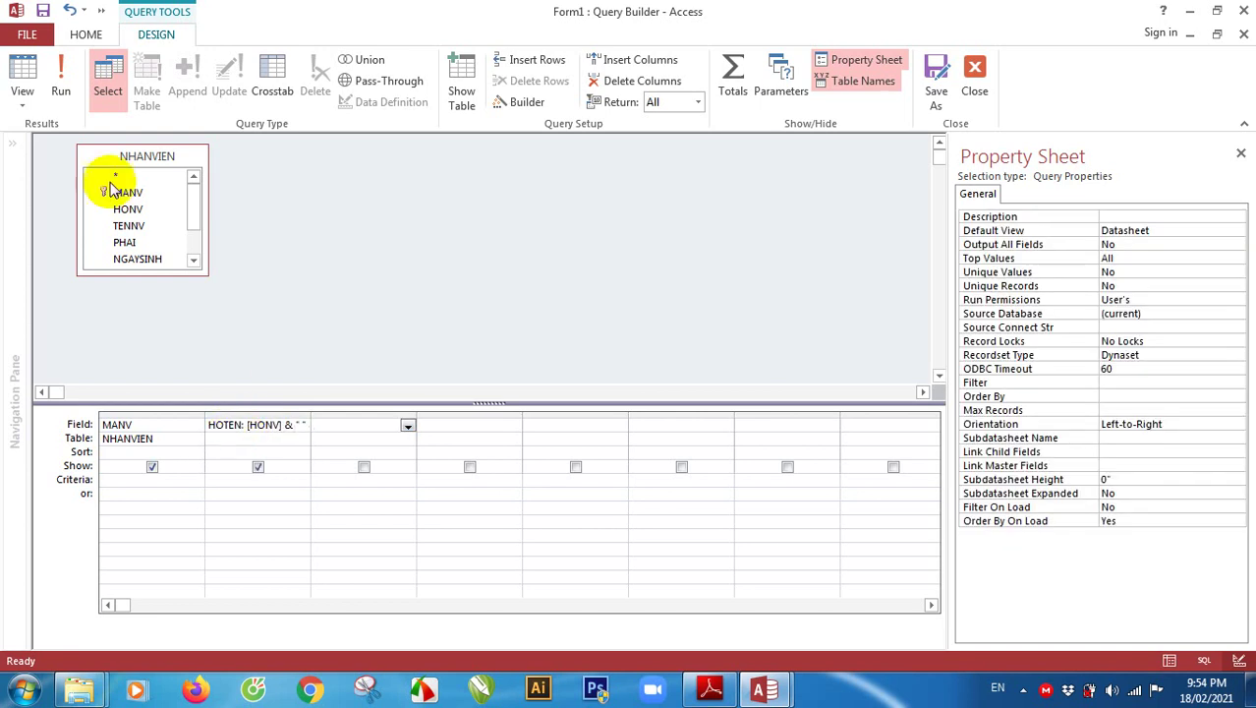
Preview the query's records with the HOTEN column fitted, and close the Query Builder, saving the SQL statement to the row source
left_click(22, 74)
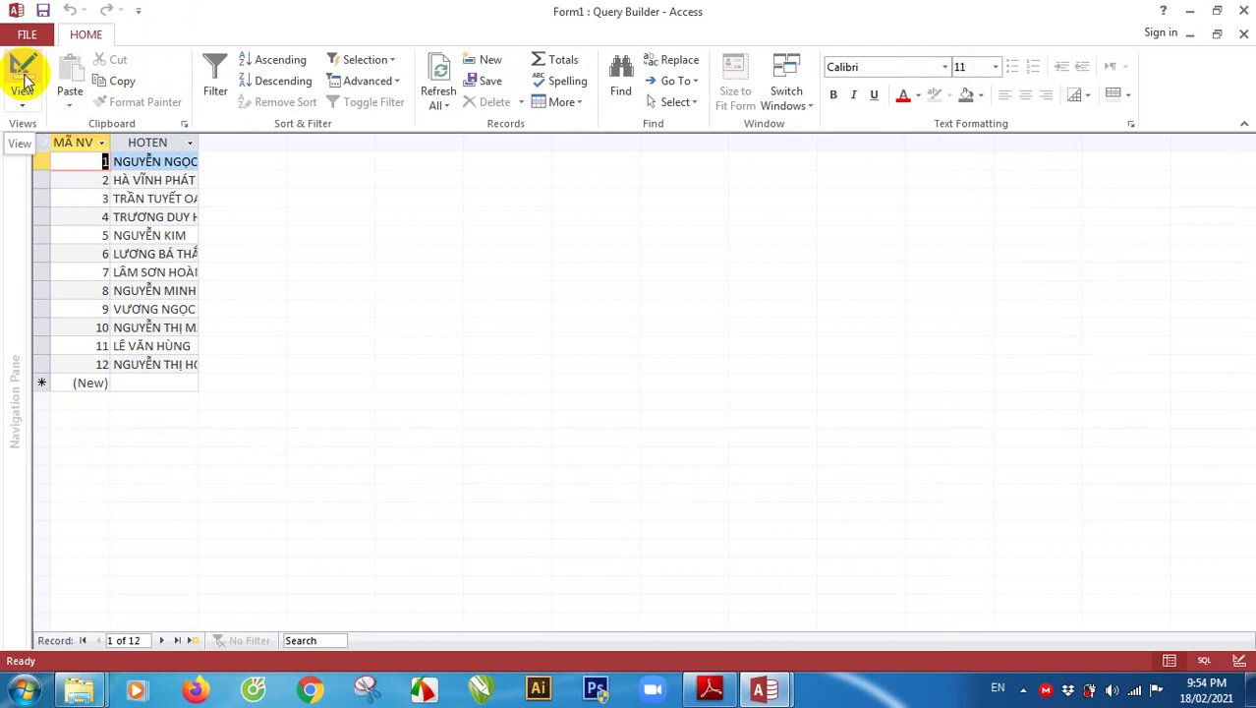
double_click(198, 142)
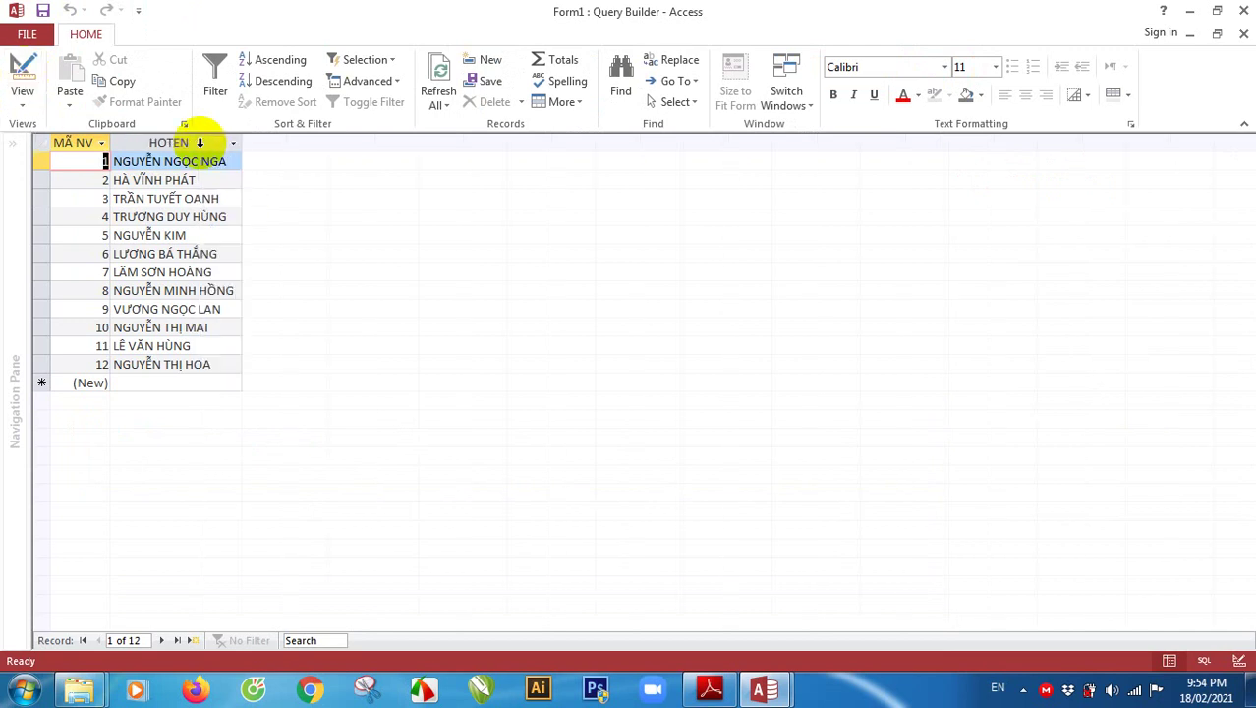
left_click(27, 91)
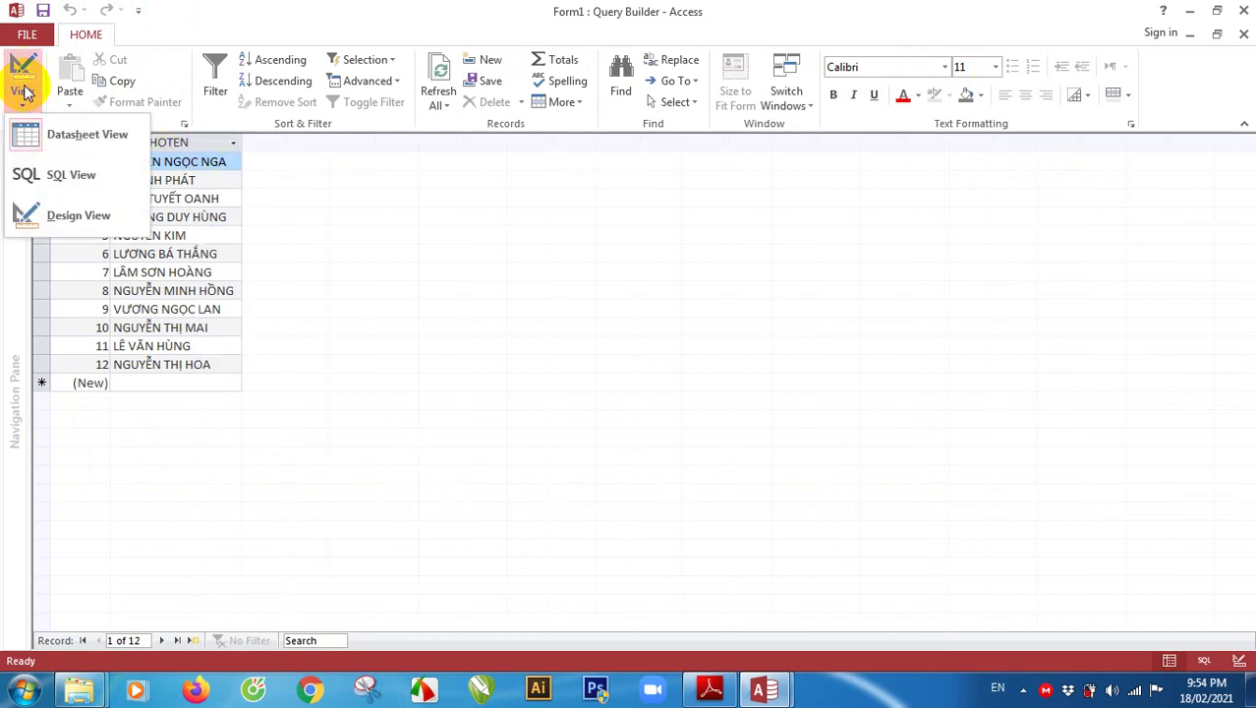
left_click(44, 215)
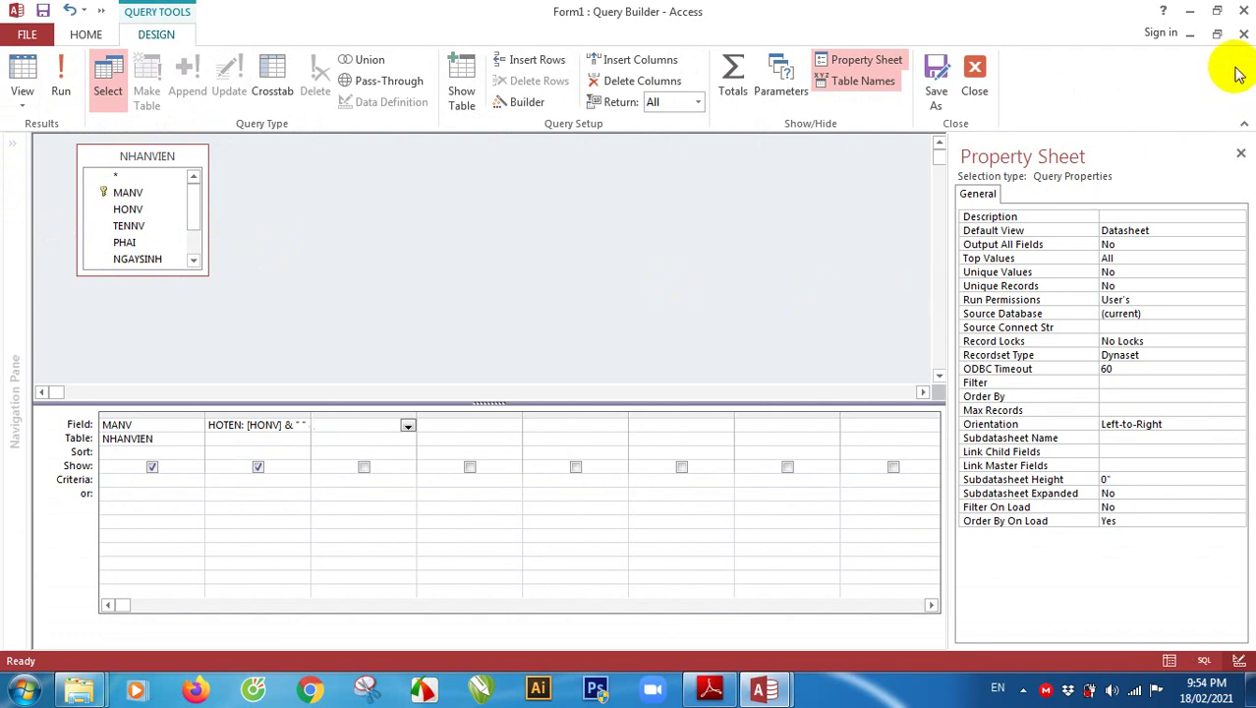
left_click(974, 81)
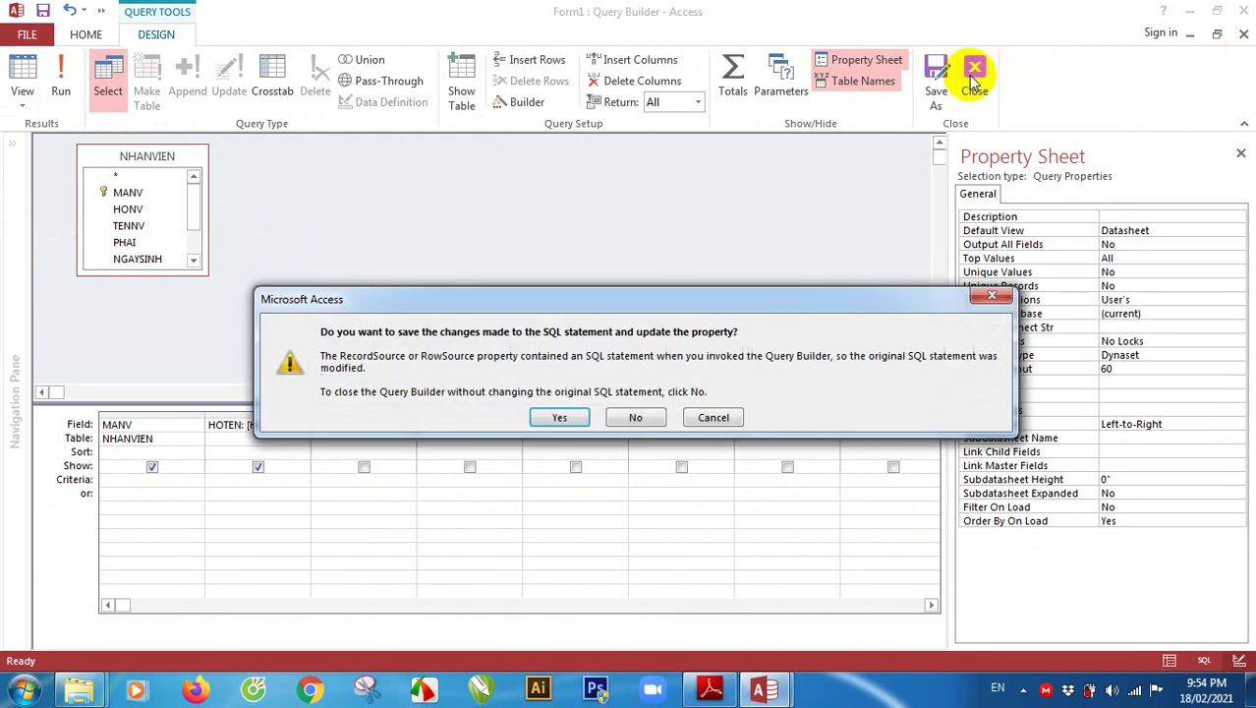
left_click(556, 417)
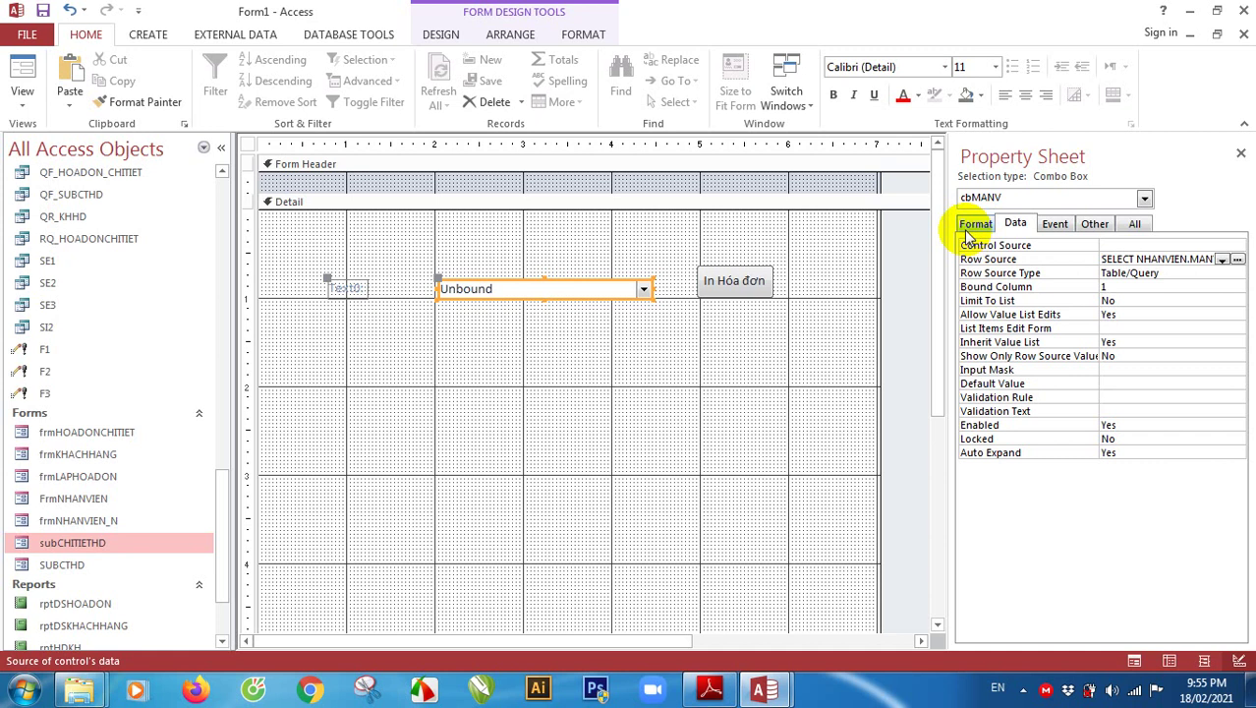
Set the combo box's column count to 2 and its column widths to 0.5";1.5"
left_click(972, 227)
left_click(1054, 287)
type("2")
left_click(1114, 300)
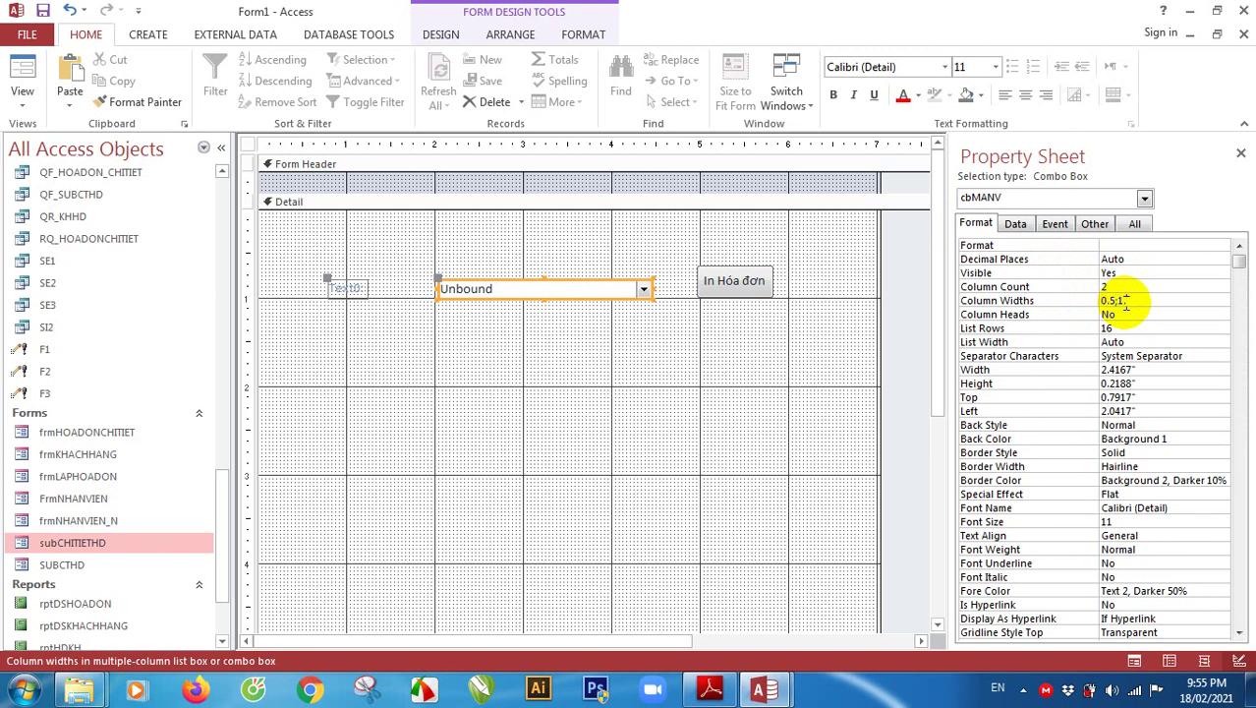
key("Return")
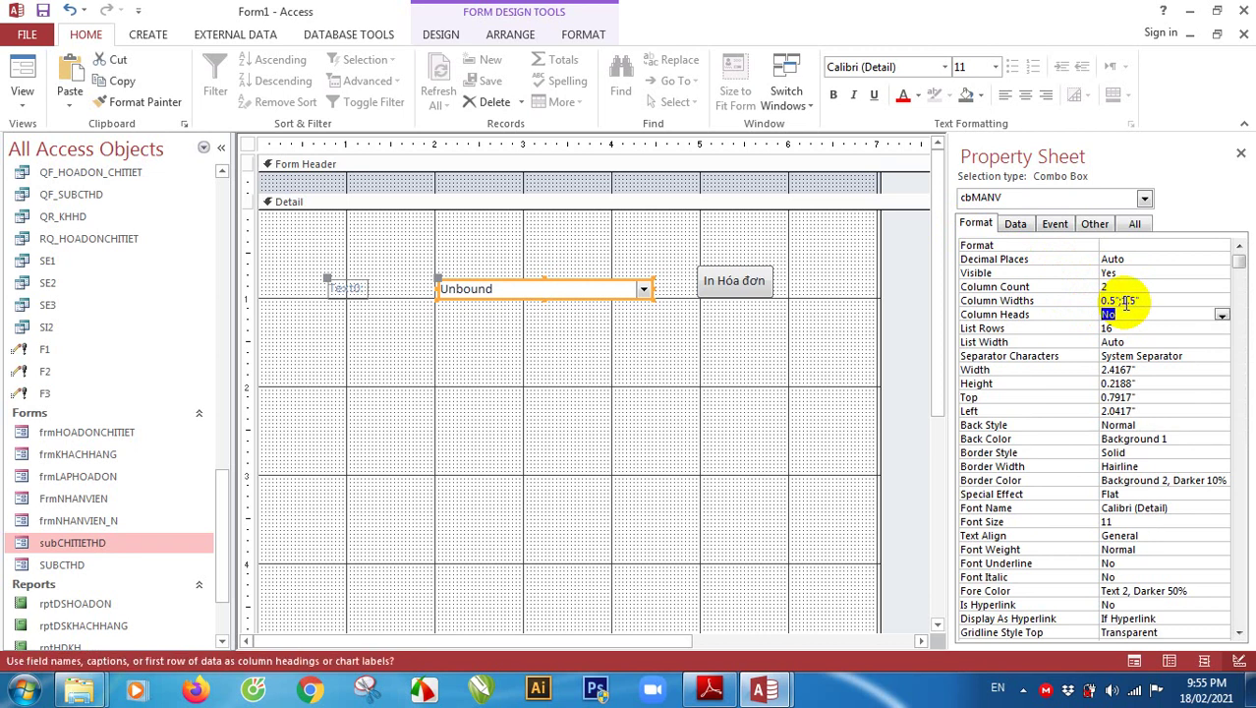
left_click(1145, 302)
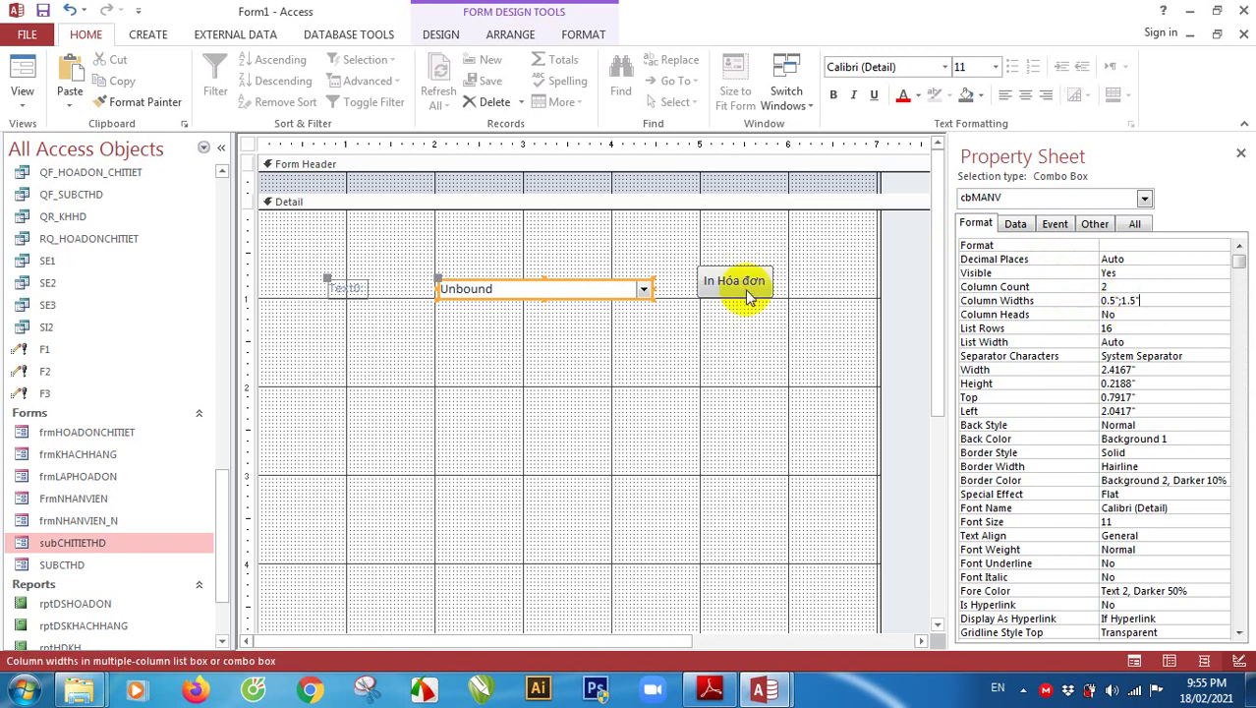
View the form in Form View and check the employee codes and names in the combo box list
left_click(22, 69)
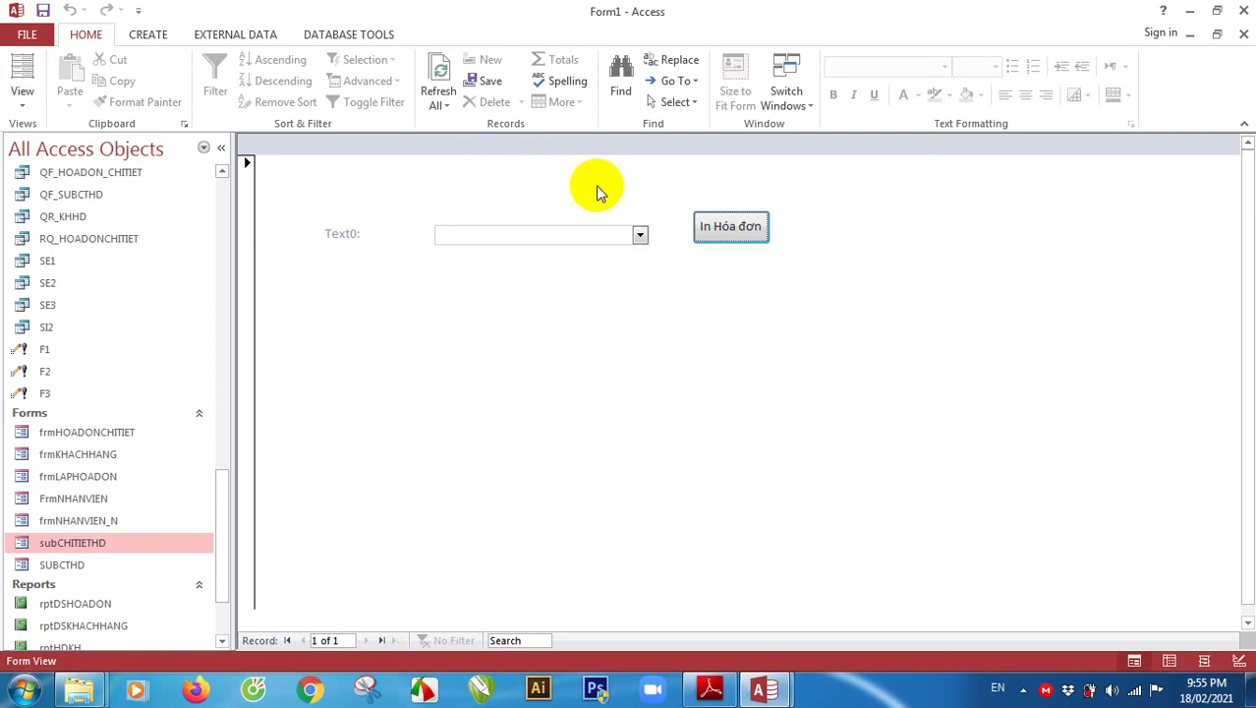
left_click(639, 234)
left_click(639, 237)
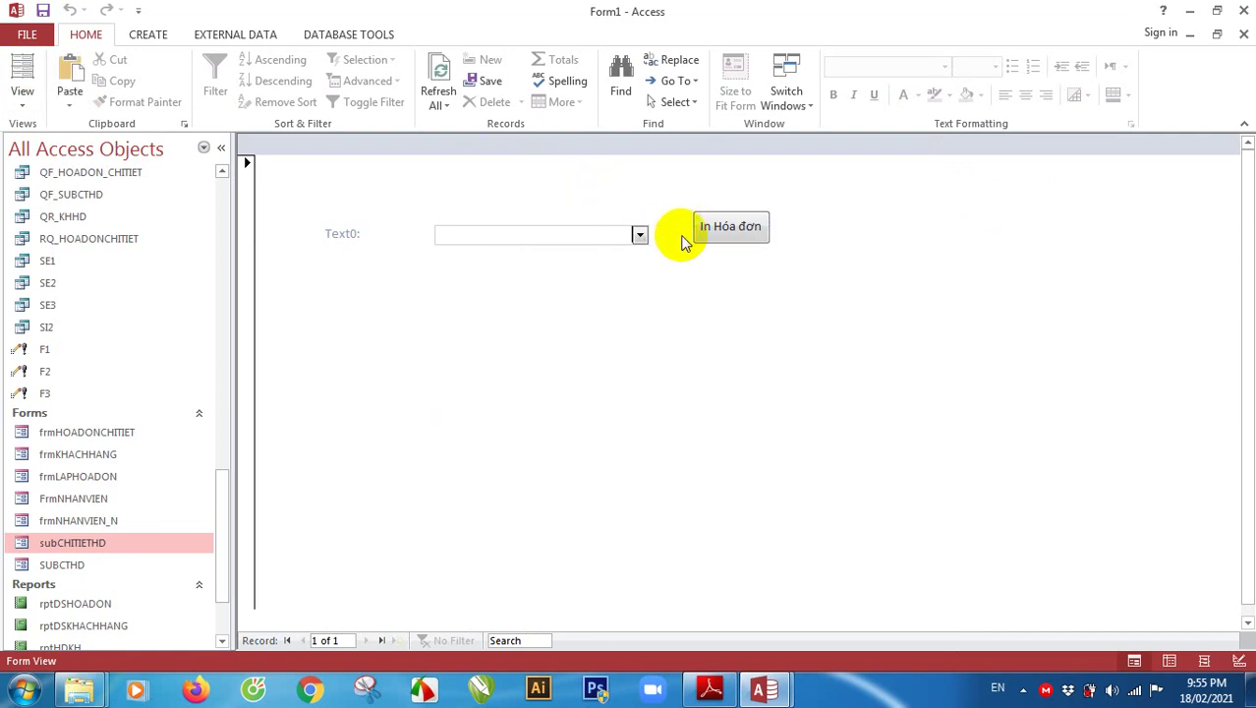
left_click(639, 239)
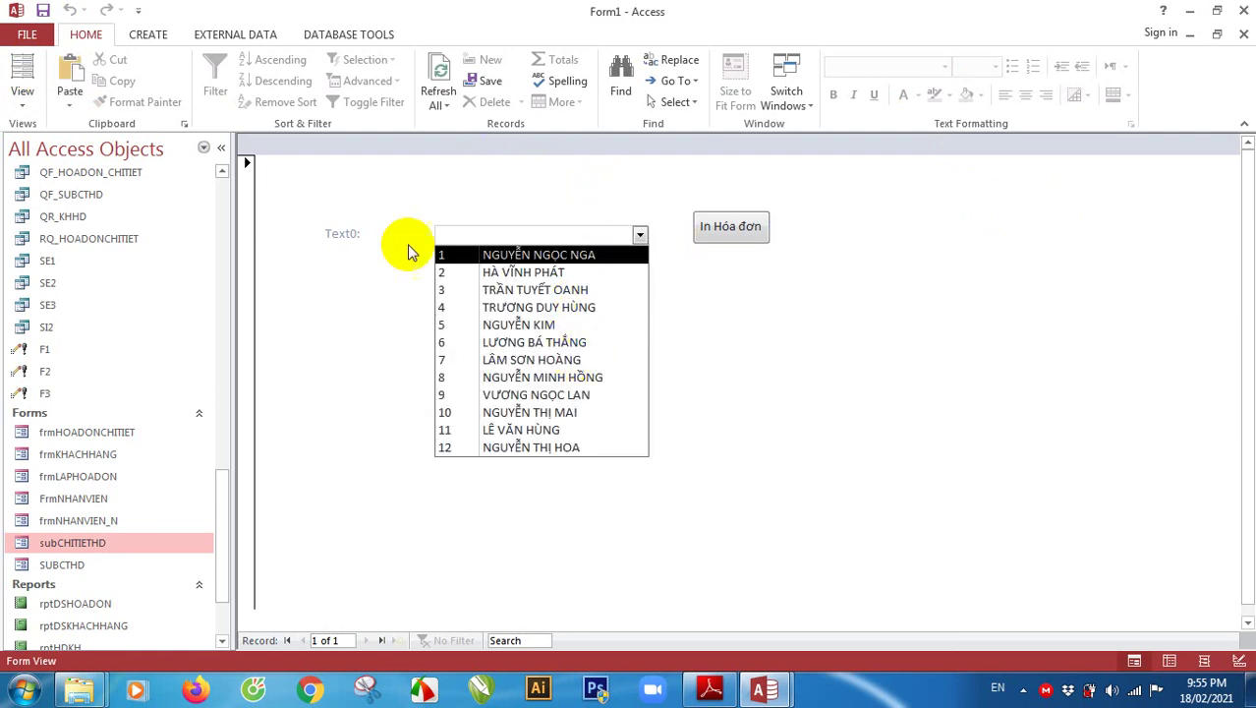
In Layout View, change the caption of the combo box's label to "Chọn MANV"
left_click(18, 78)
left_click(340, 236)
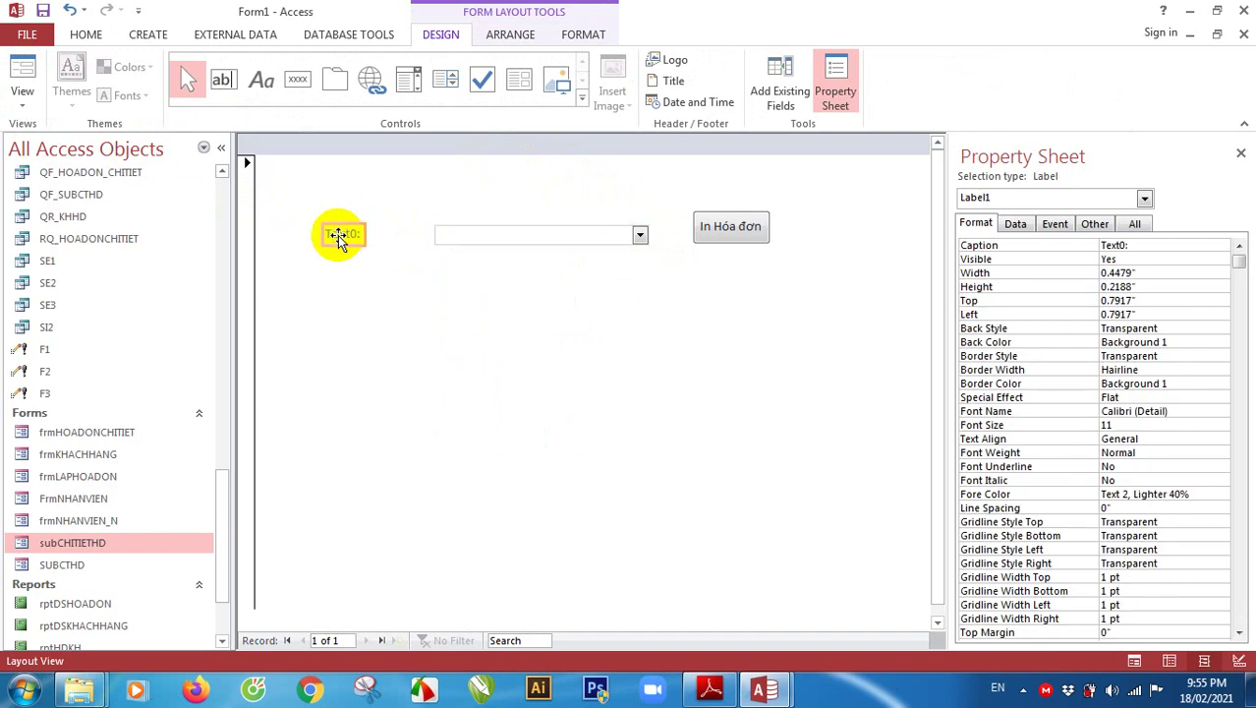
left_click(1045, 246)
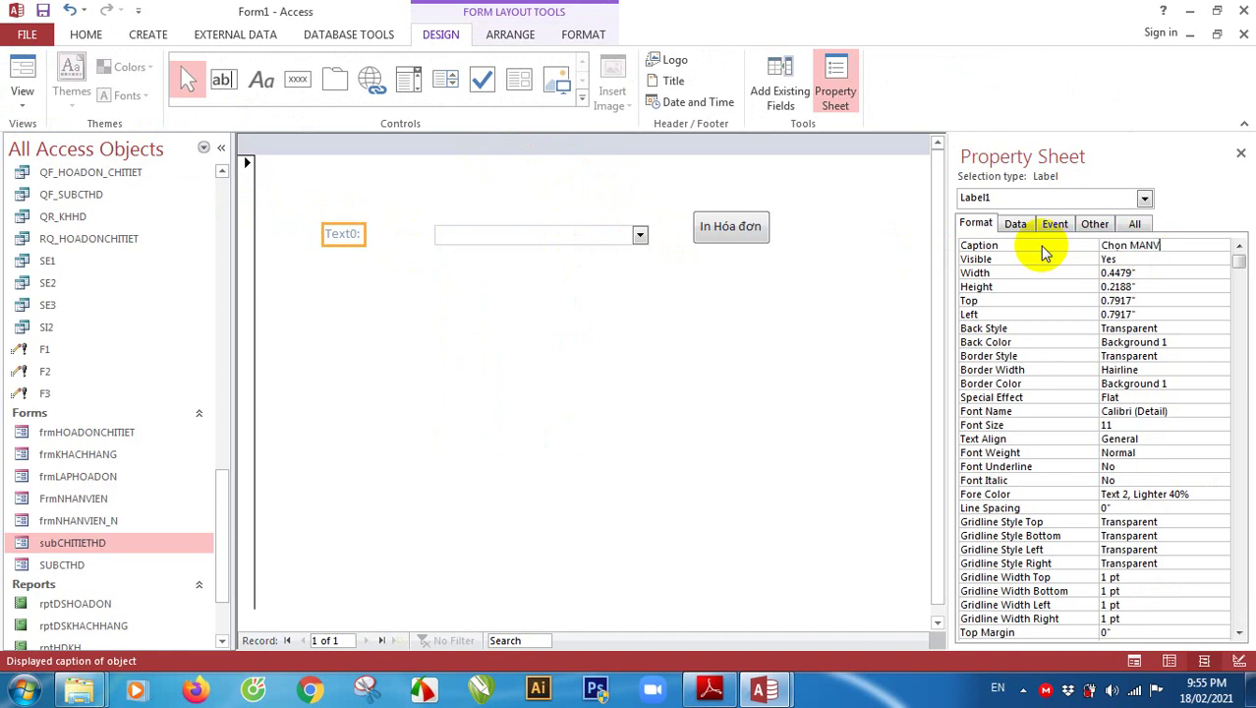
type("Chọn MANV")
key("Return")
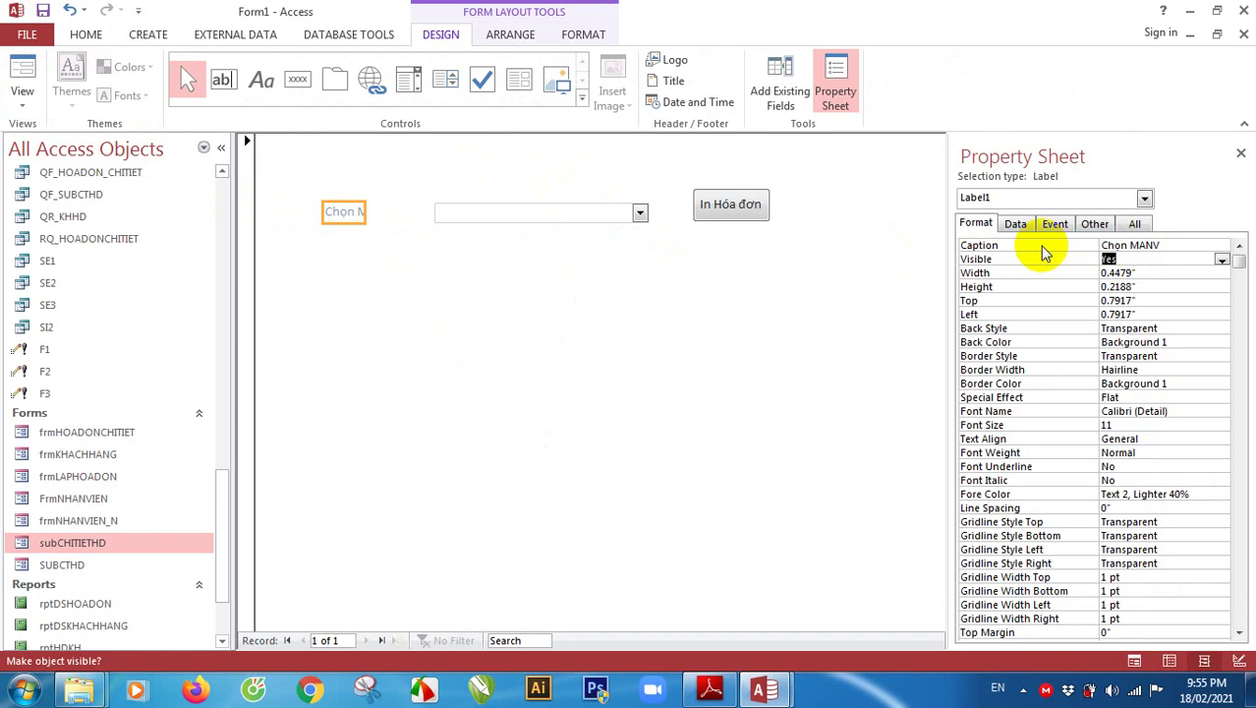
Widen the "Chọn MANV" label to fit its text and move it right beside the combo box
left_click(345, 210)
left_click(411, 270)
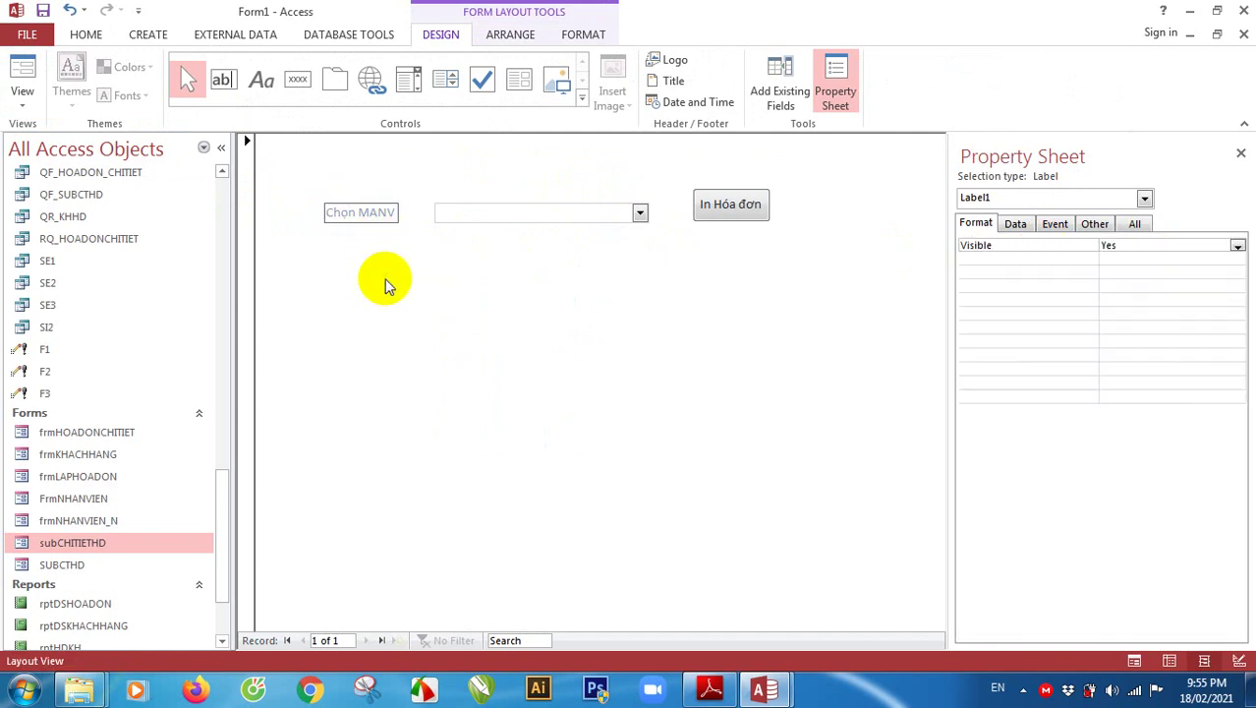
left_click(339, 211)
left_click_drag(324, 210, 274, 207)
left_click(360, 236)
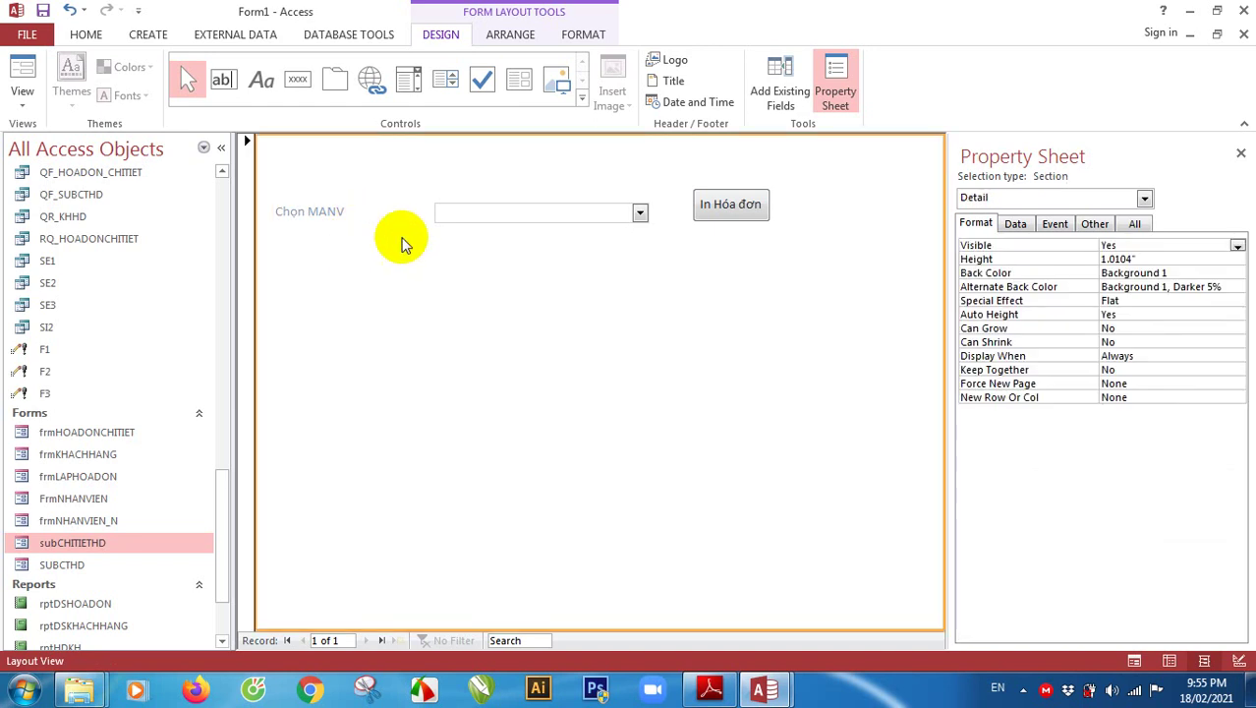
left_click_drag(280, 210, 348, 213)
left_click(395, 243)
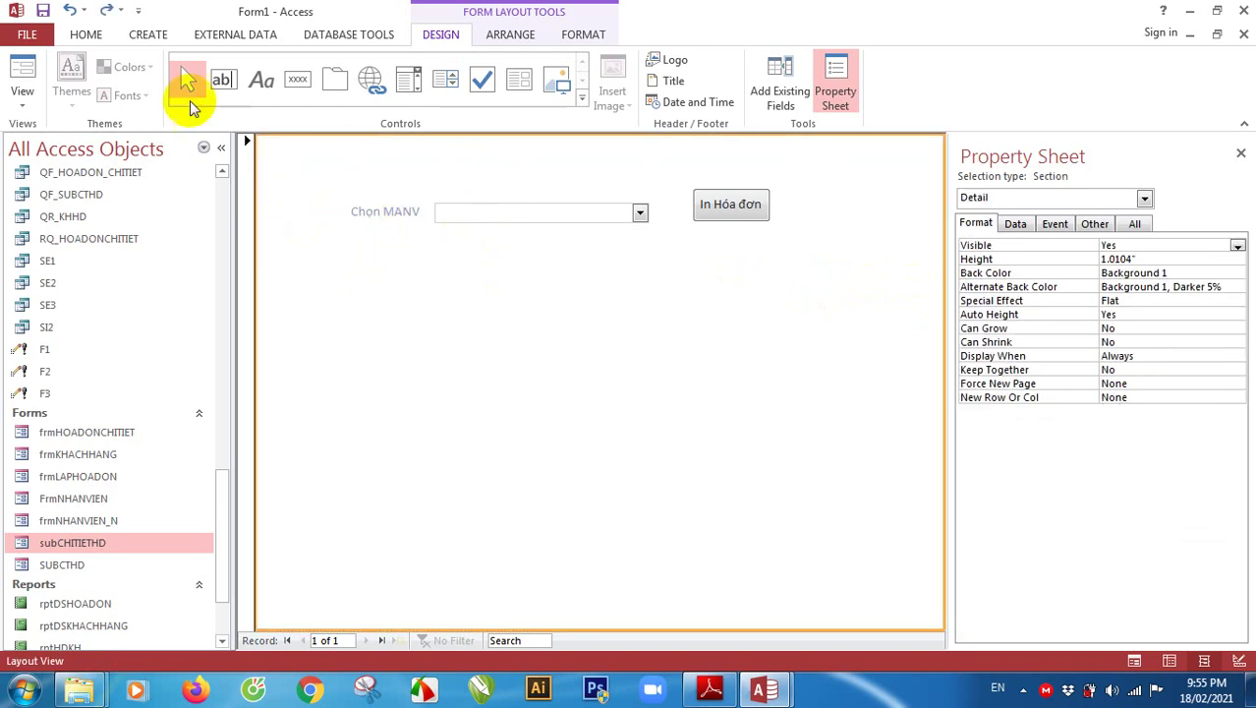
Return the form to Design View and select the whole form
left_click(21, 93)
left_click(79, 256)
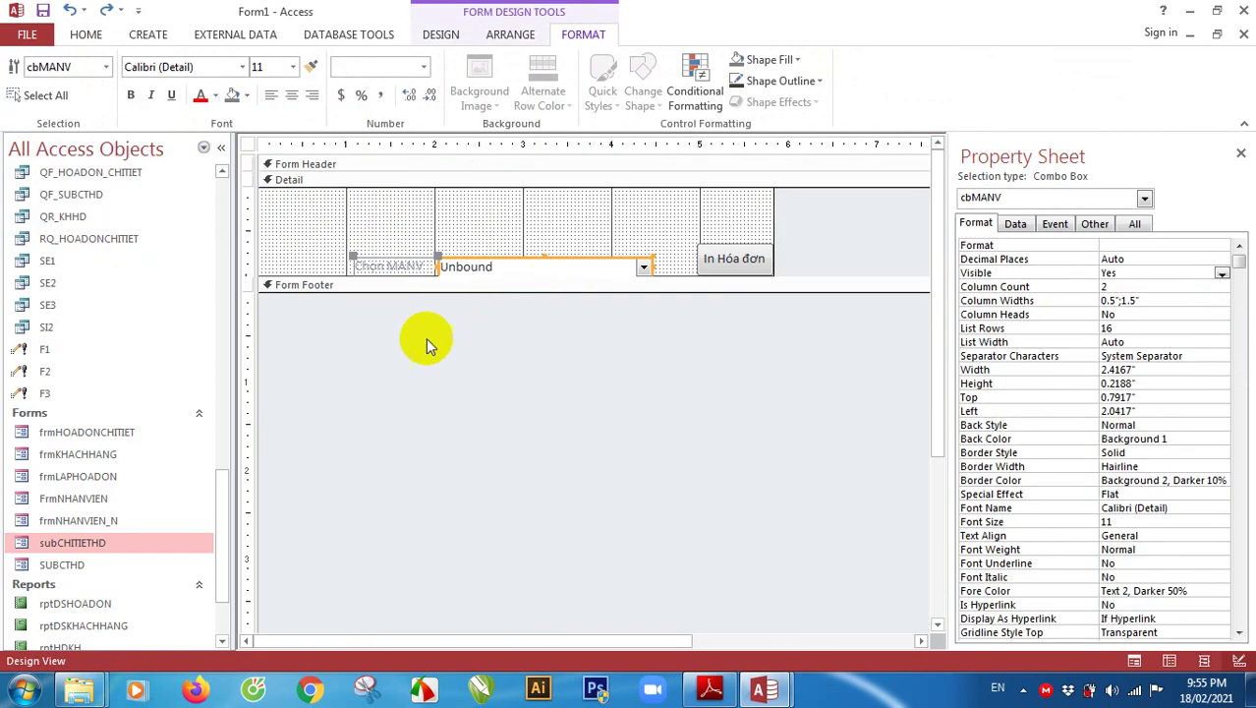
left_click(424, 339)
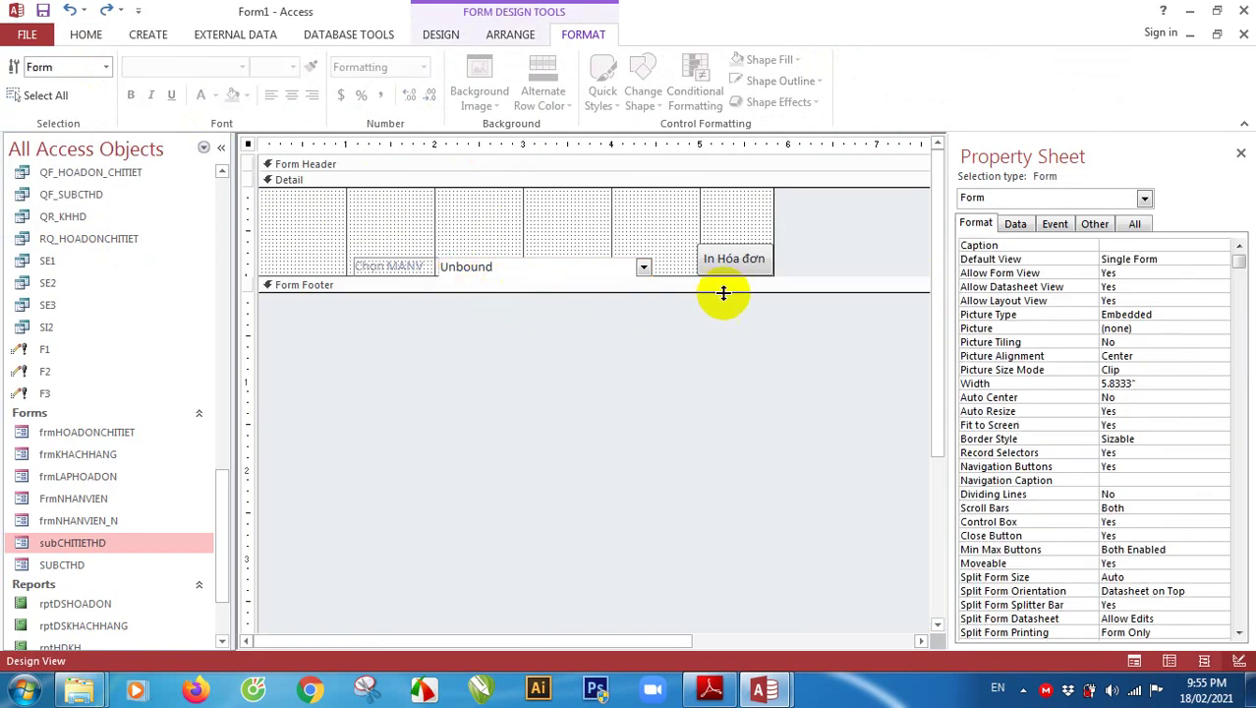
Heighten the form's Detail section to about 2.67 inches and shift the "Chọn MANV" label and its combo box slightly left
left_click_drag(806, 286, 782, 421)
left_click(385, 295)
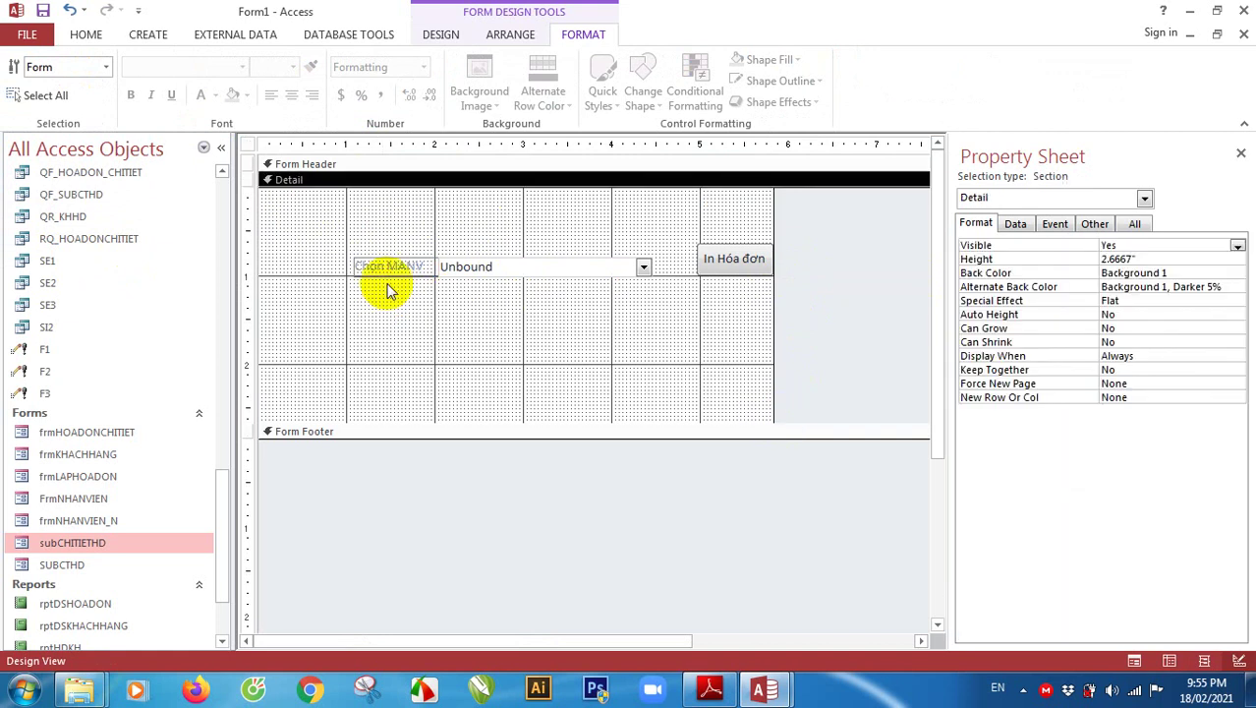
left_click(364, 266)
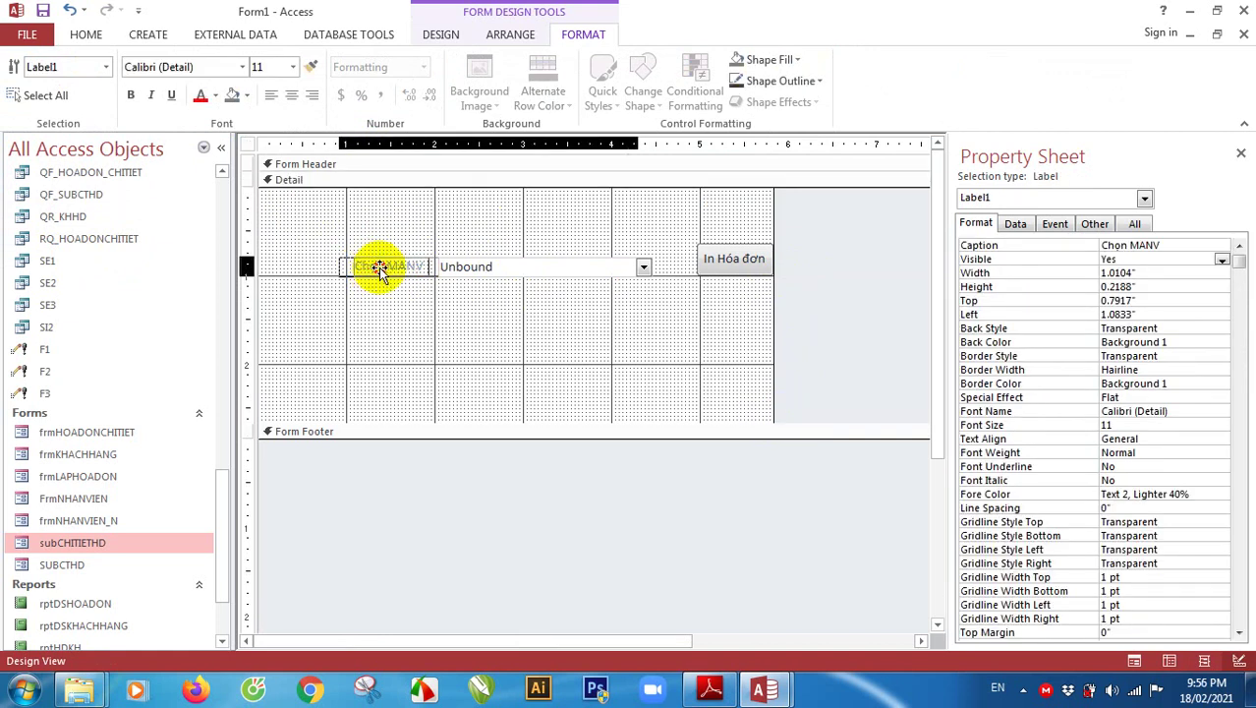
left_click(421, 301)
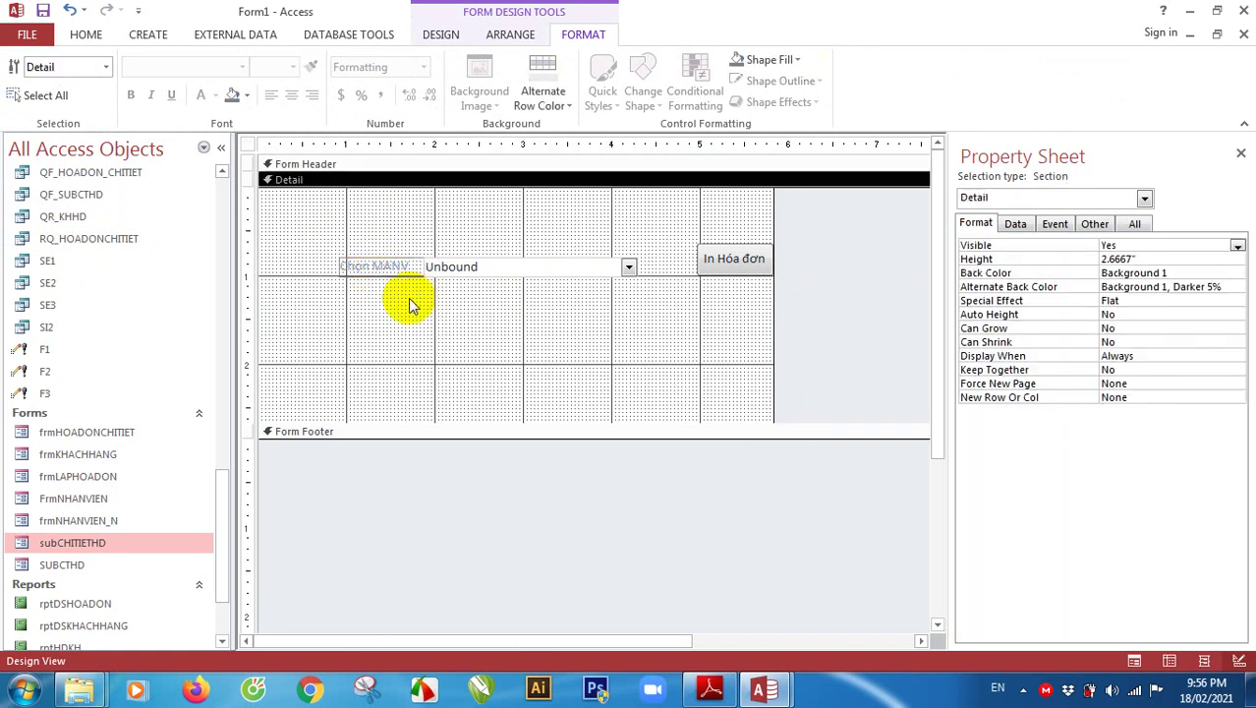
Move only the "Chọn MANV" label further left, away from its combo box, and save the form as frmLOCNHANVIEN
left_click(361, 263)
left_click_drag(337, 258, 311, 258)
left_click(515, 266)
left_click(519, 302)
left_click(42, 11)
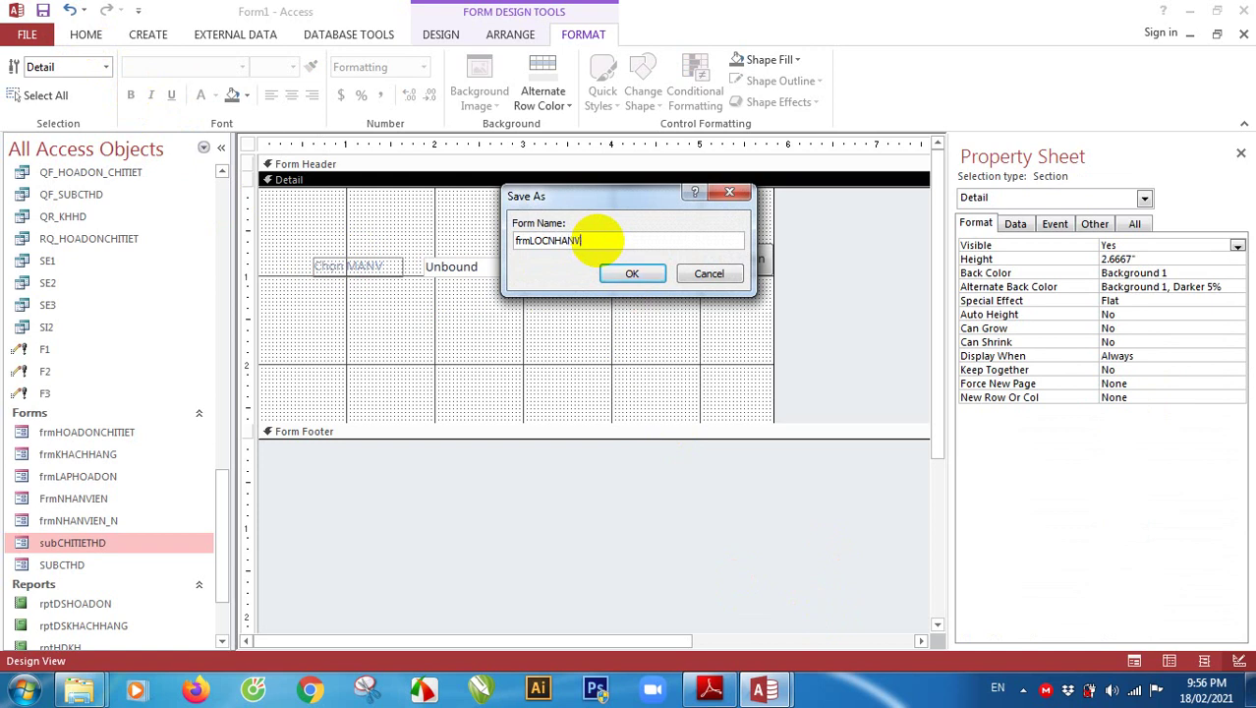
key("Return")
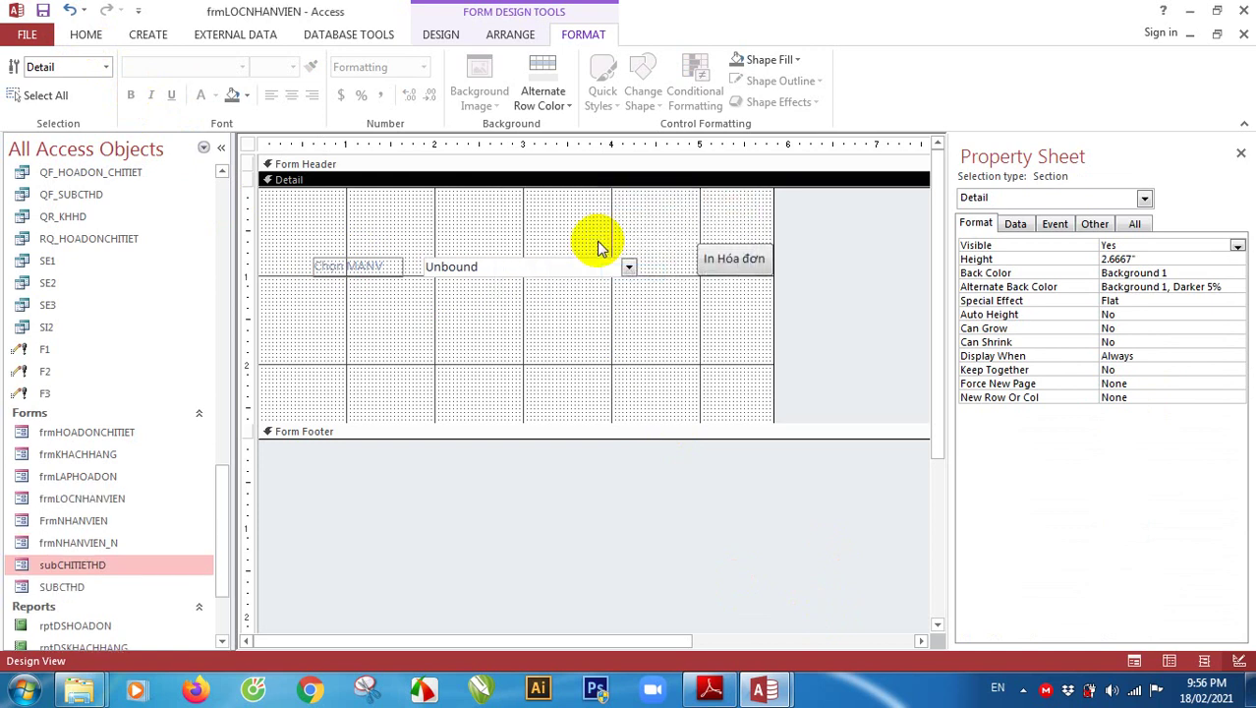
Switch to the textbook PDF in Adobe Reader, check the invoice list in the frmHDNV figure, and return to Access
left_click(710, 688)
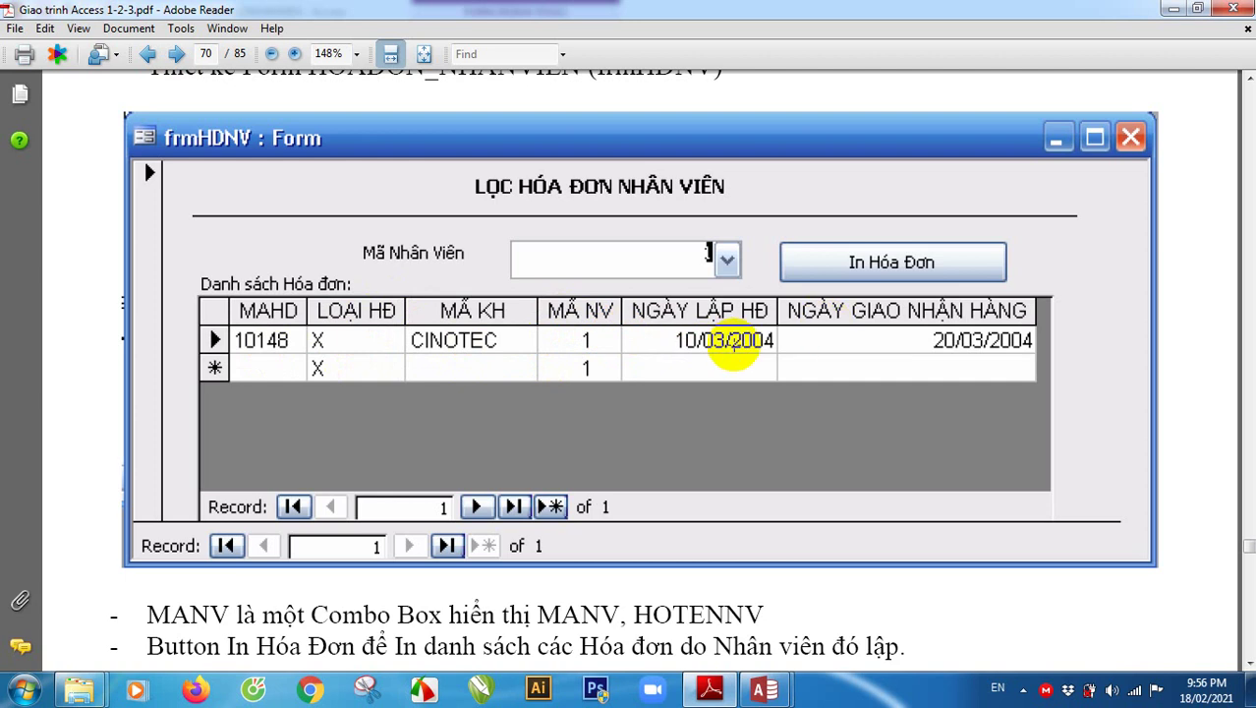
mouse_move(754, 688)
left_click(724, 617)
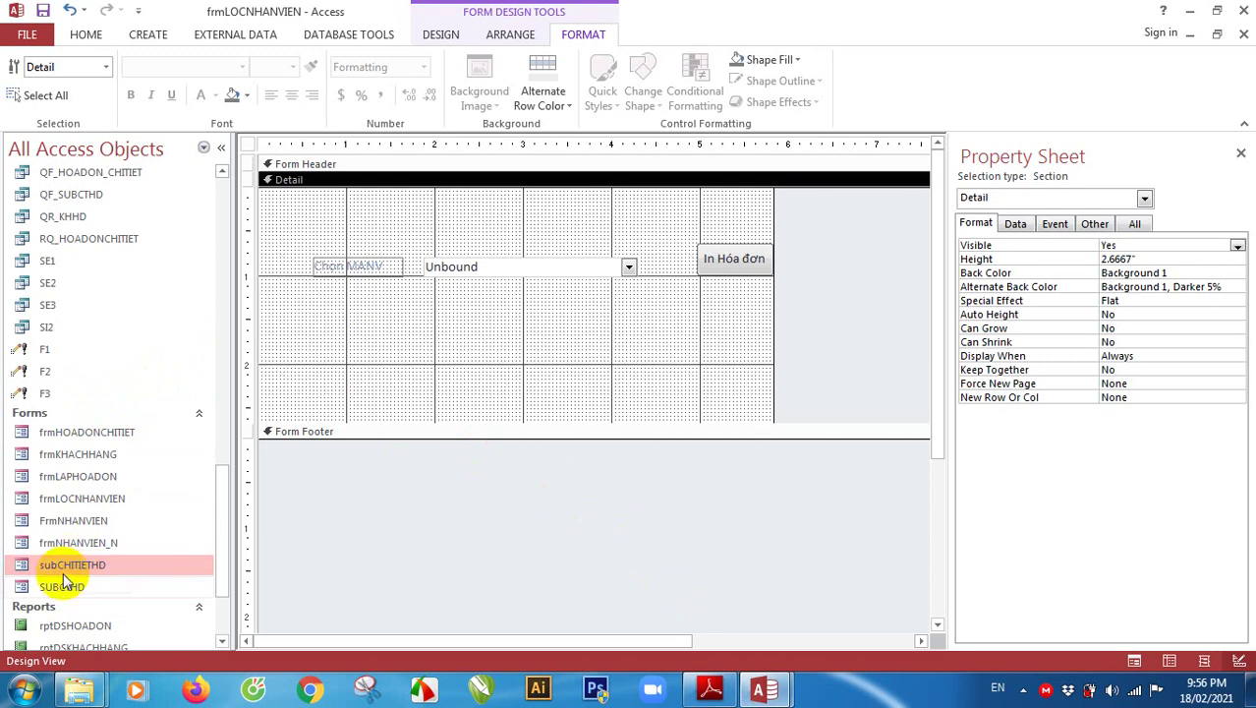
Create a new blank form in Design View and set its Record Source to the HOADON table
left_click(165, 38)
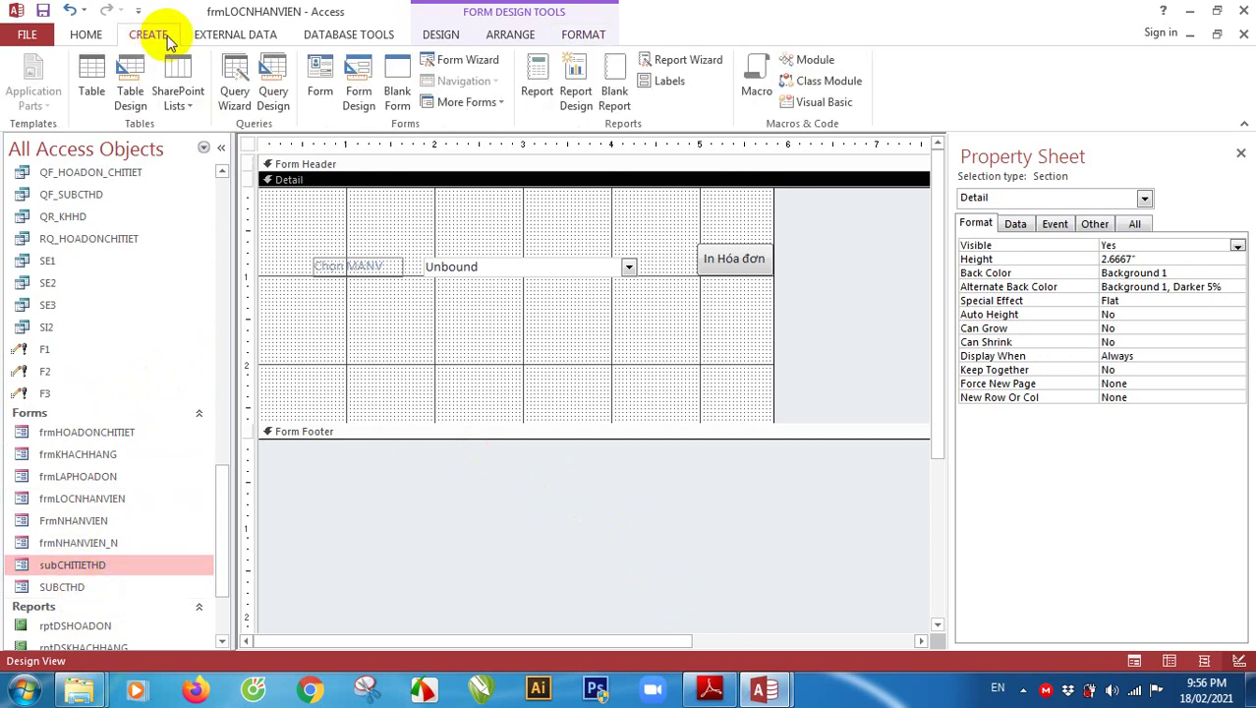
left_click(358, 83)
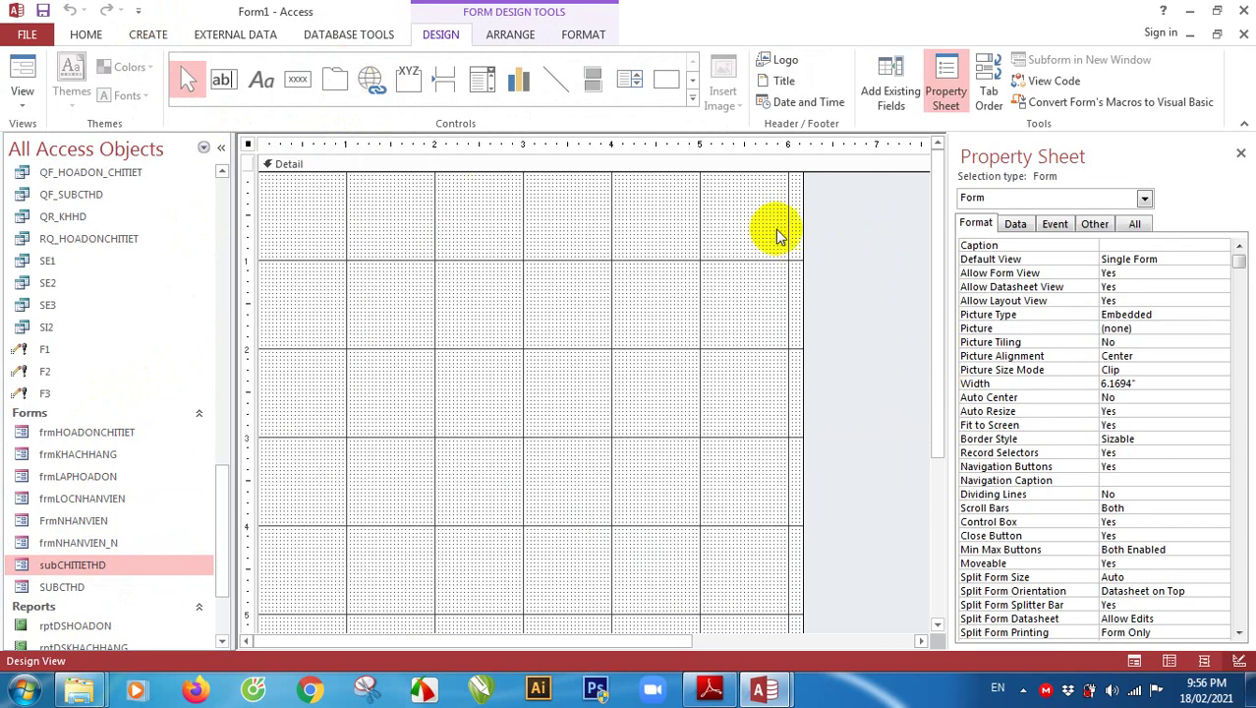
left_click(1015, 224)
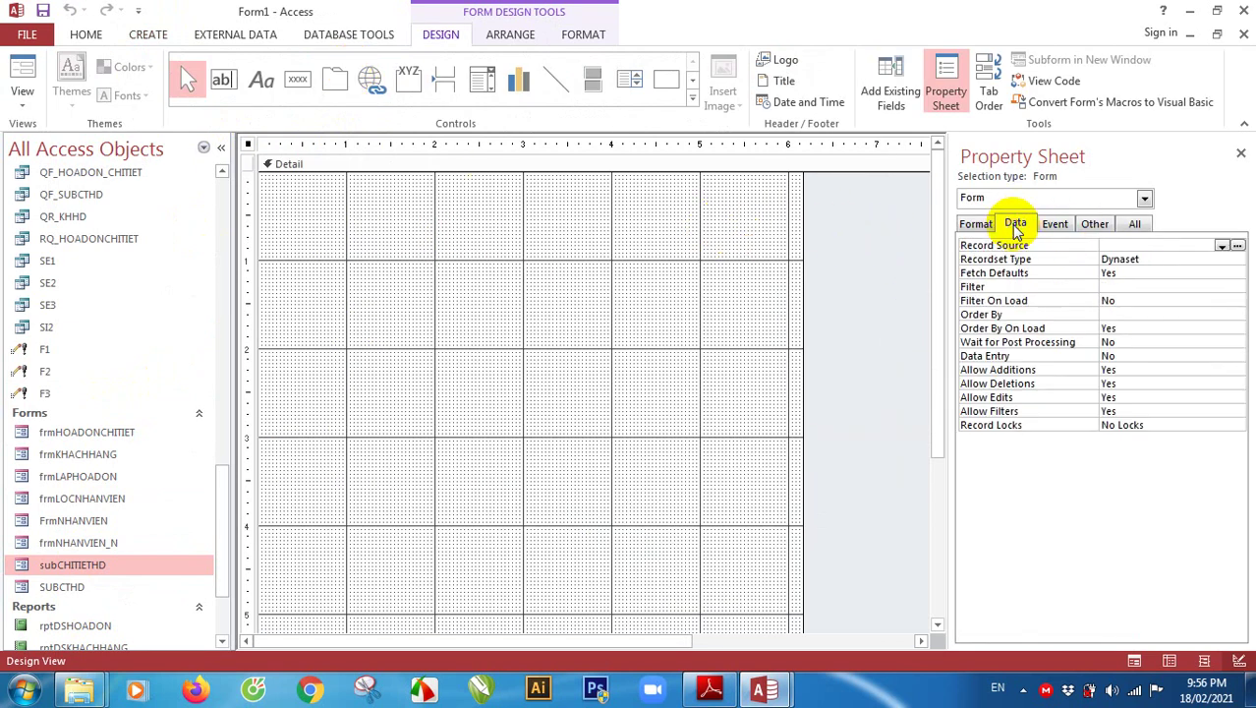
left_click(1221, 246)
left_click_drag(1237, 265, 1237, 391)
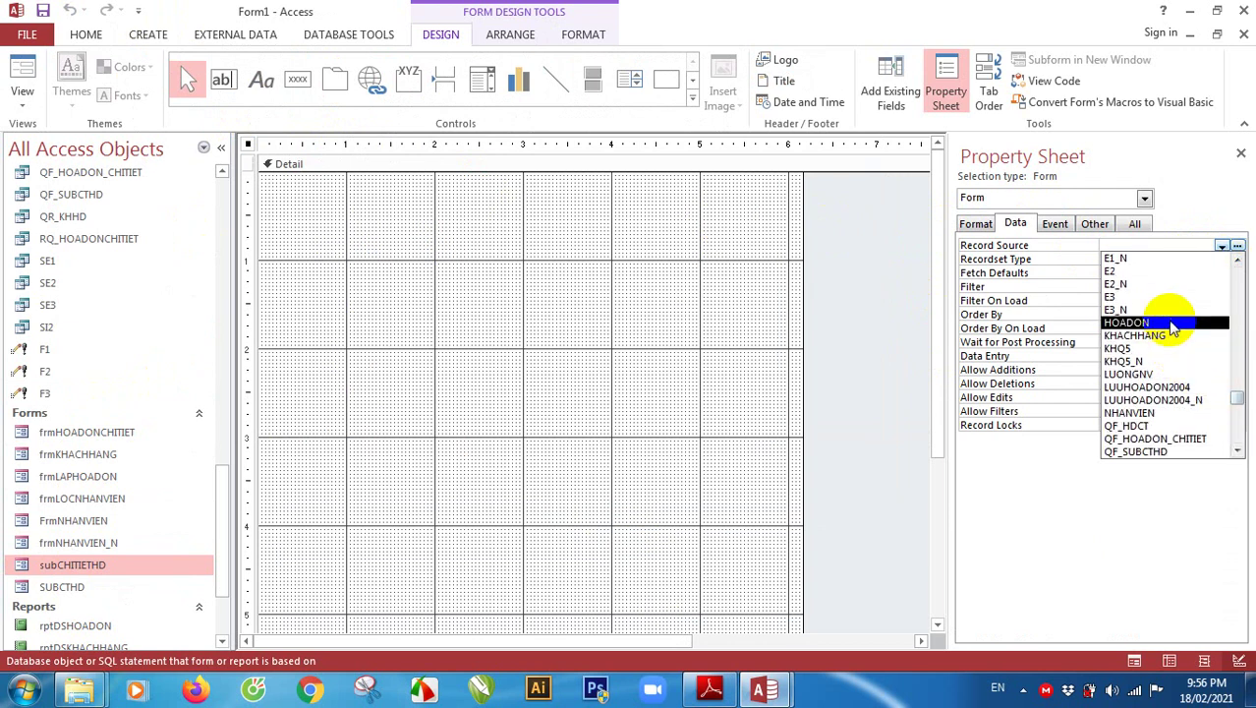
left_click(1173, 318)
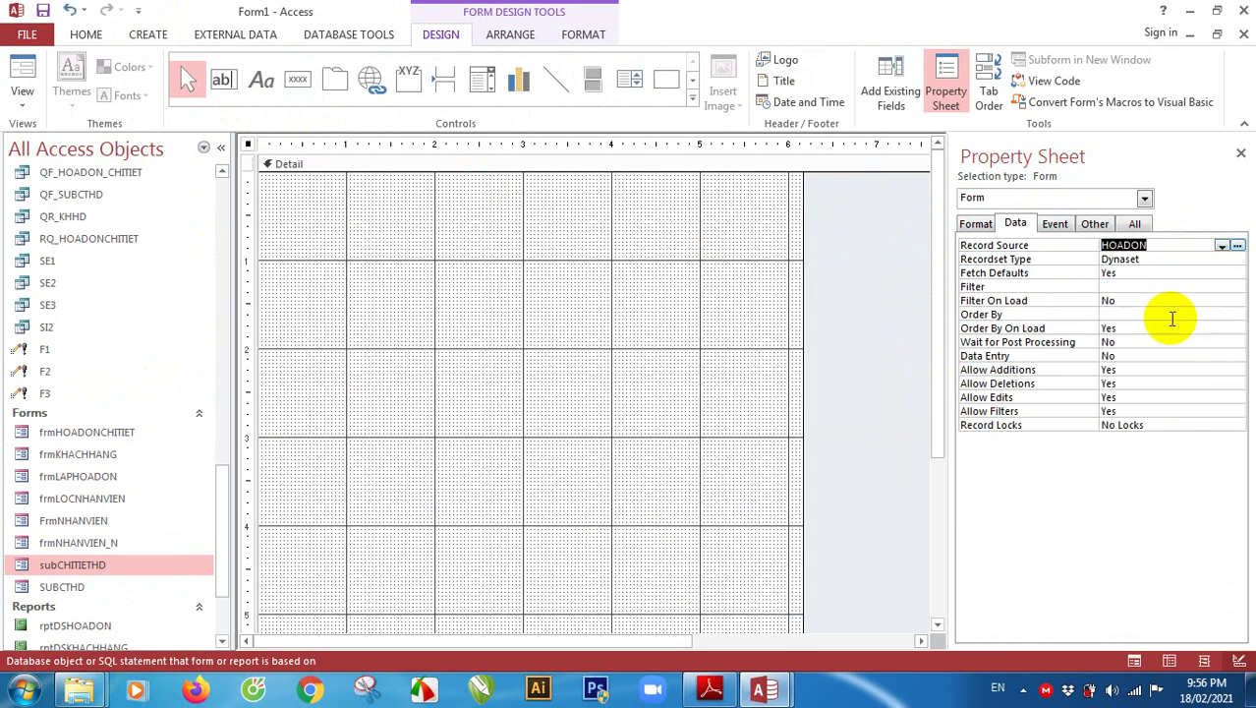
Add all the HOADON fields, from MAHD through NGAYGNHANG, to the new form's Detail section
left_click(888, 85)
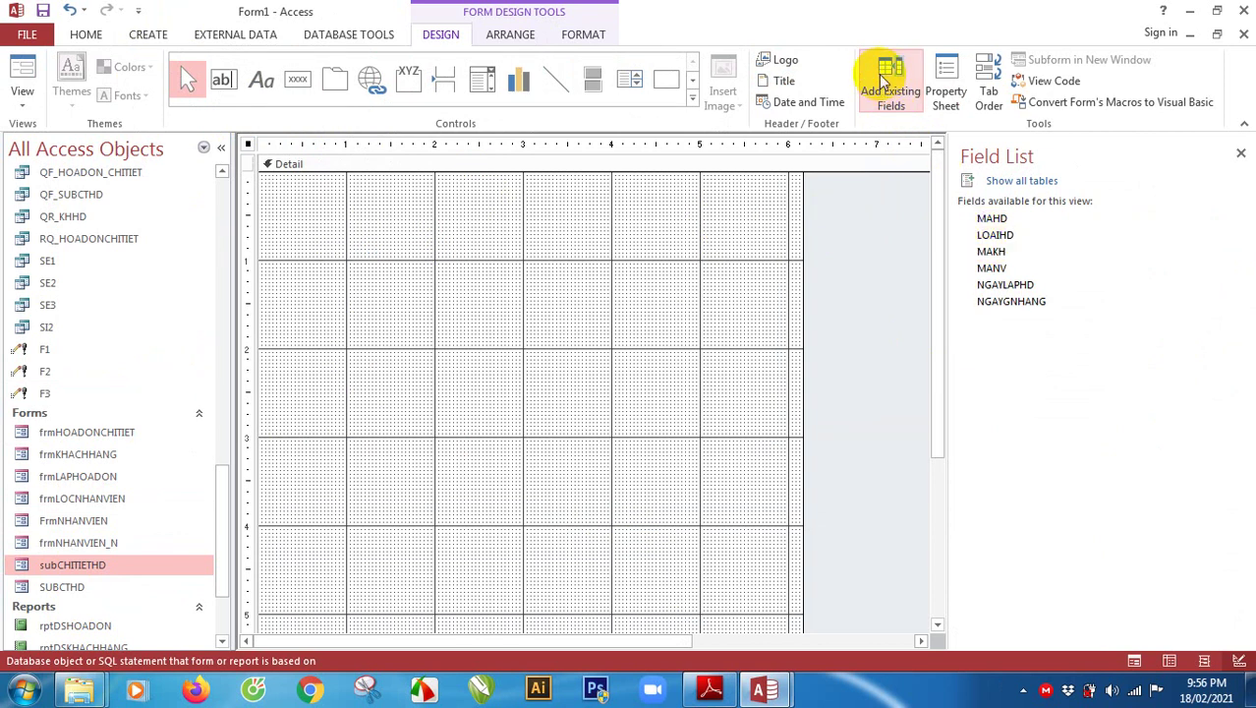
left_click(991, 218)
left_click(1013, 302, "shift")
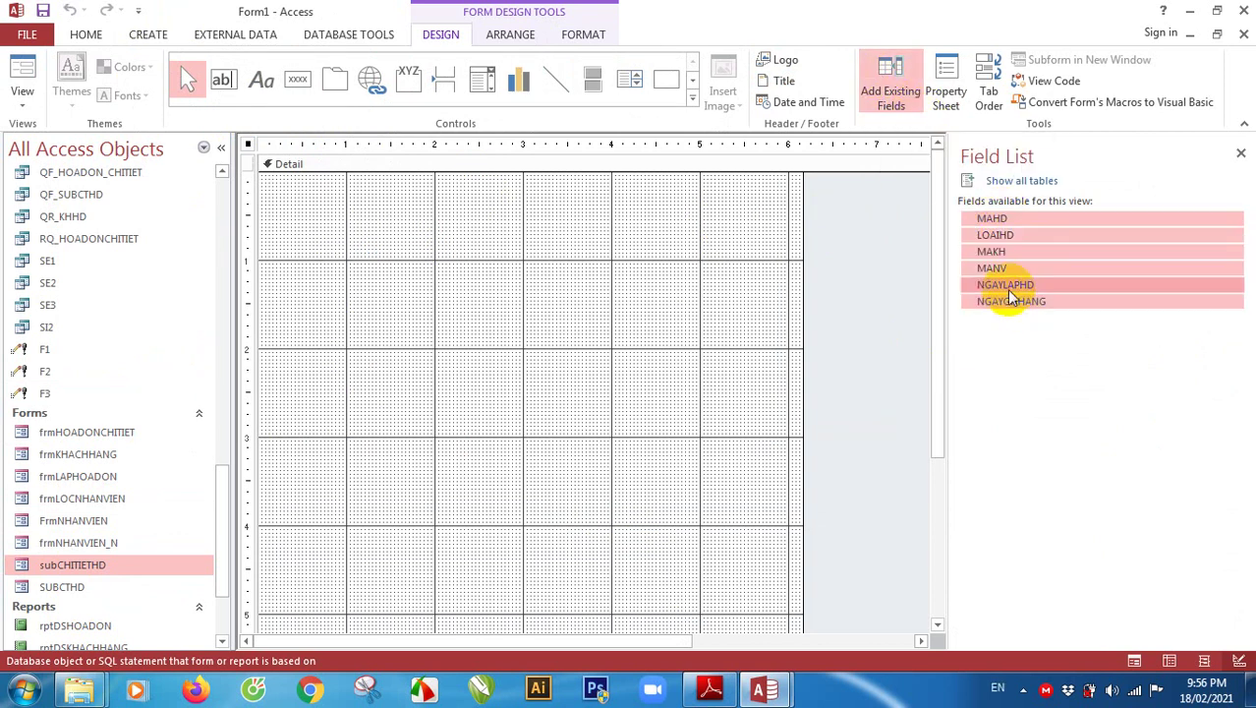
left_click_drag(995, 228, 531, 209)
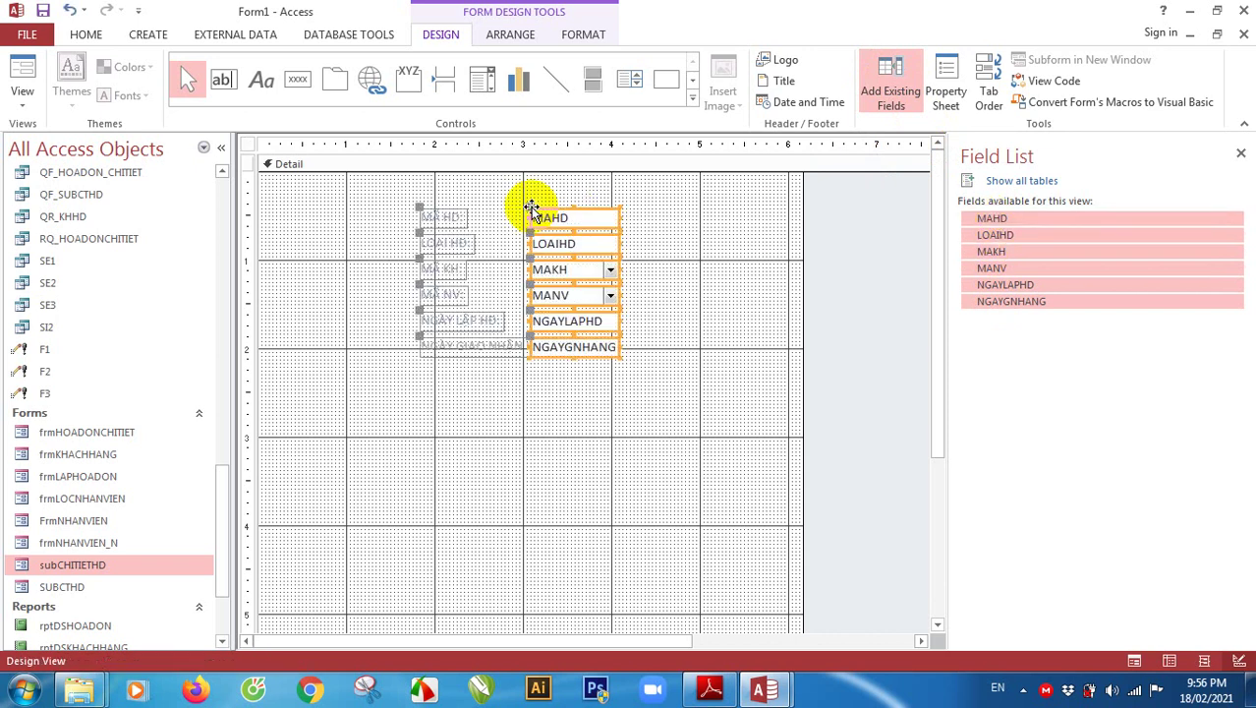
left_click(697, 216)
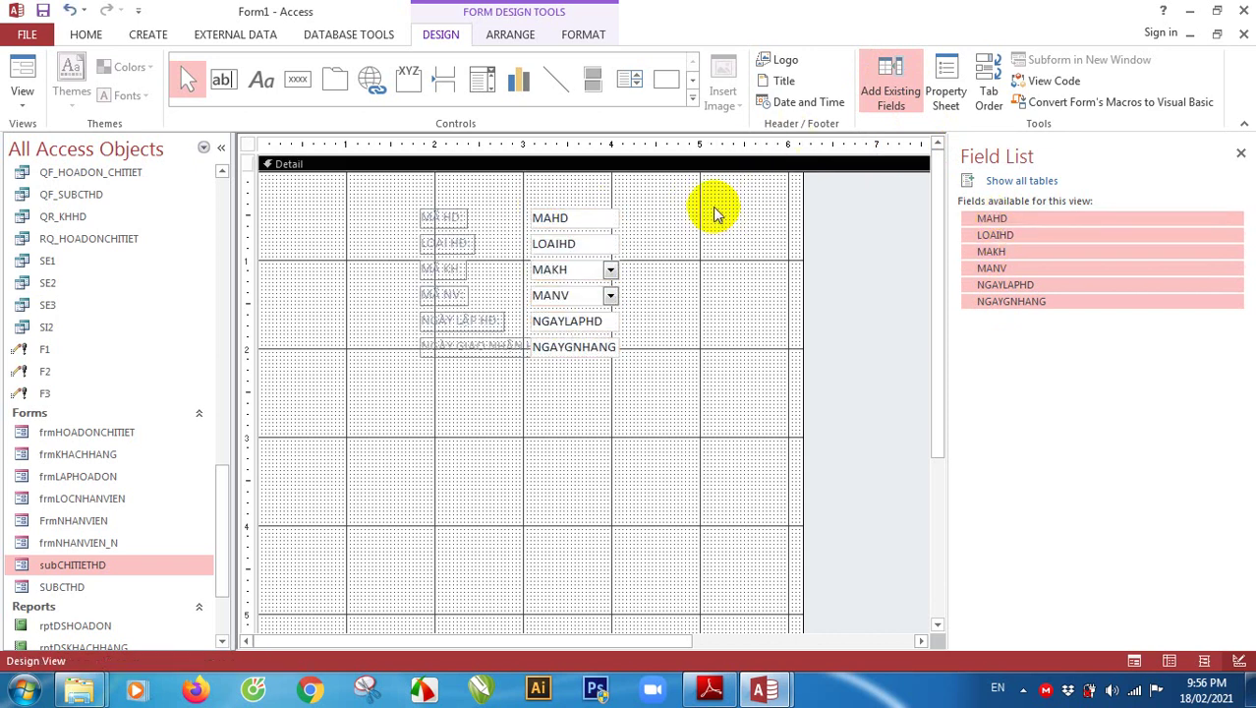
Set the Default View property of the new form to Datasheet
left_click(247, 148)
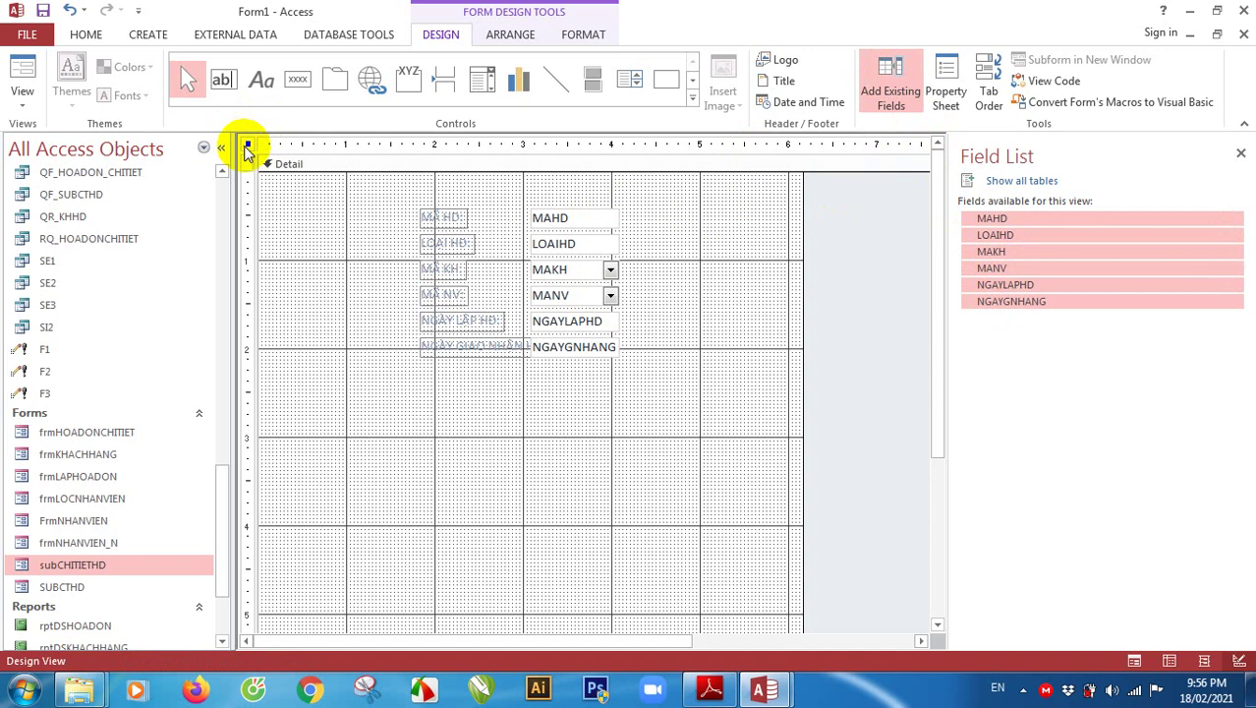
double_click(246, 147)
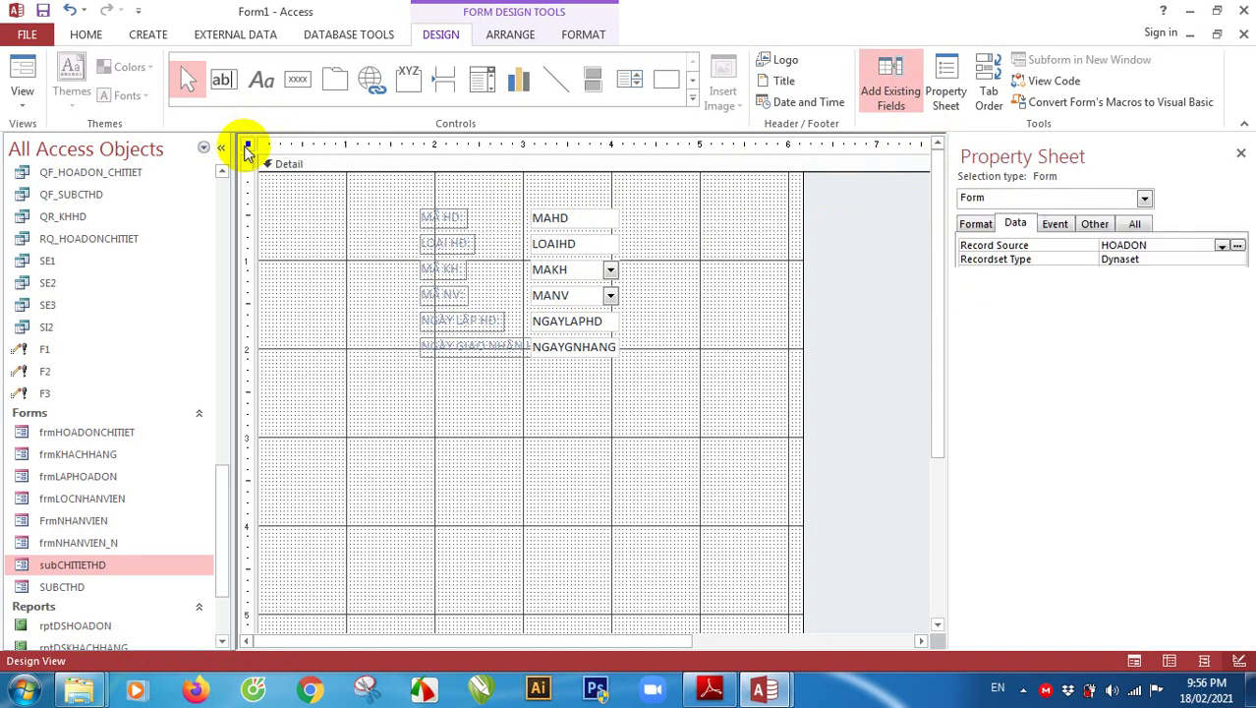
left_click(976, 223)
left_click(1150, 259)
left_click(1222, 259)
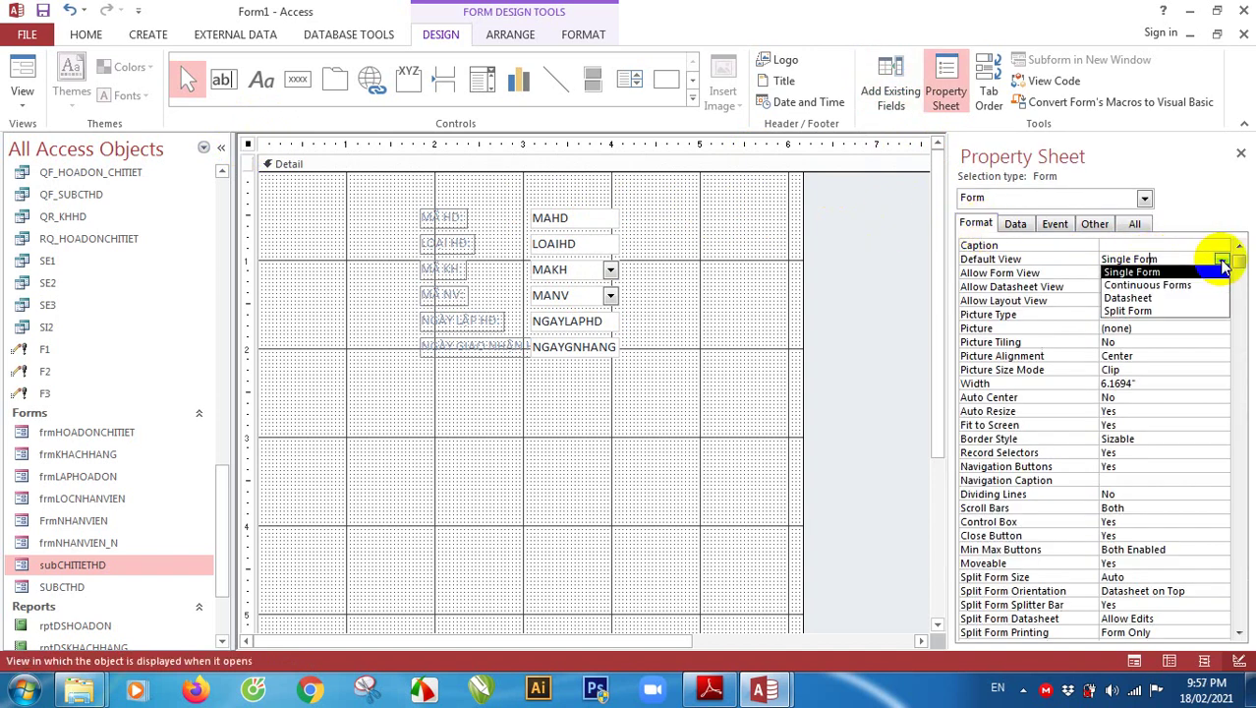
left_click(1140, 297)
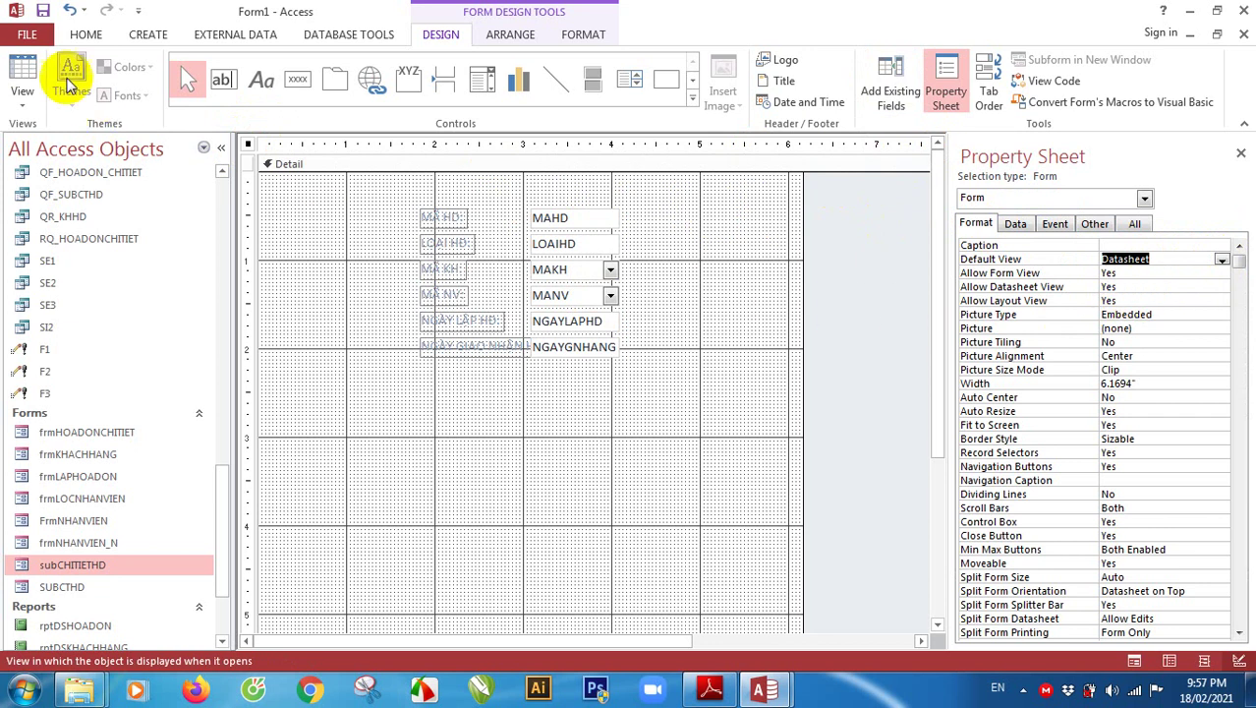
Check the invoice form's columns and records in Datasheet View, and return to Design View
left_click(23, 71)
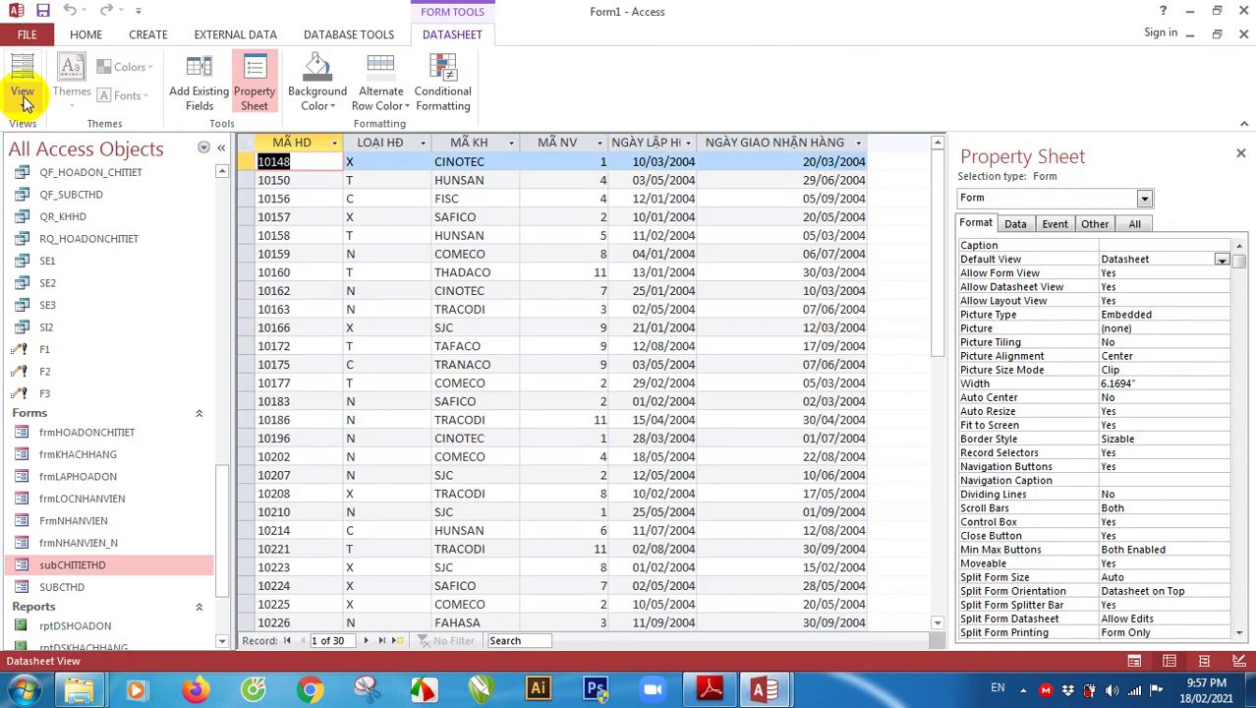
left_click(24, 108)
left_click(39, 252)
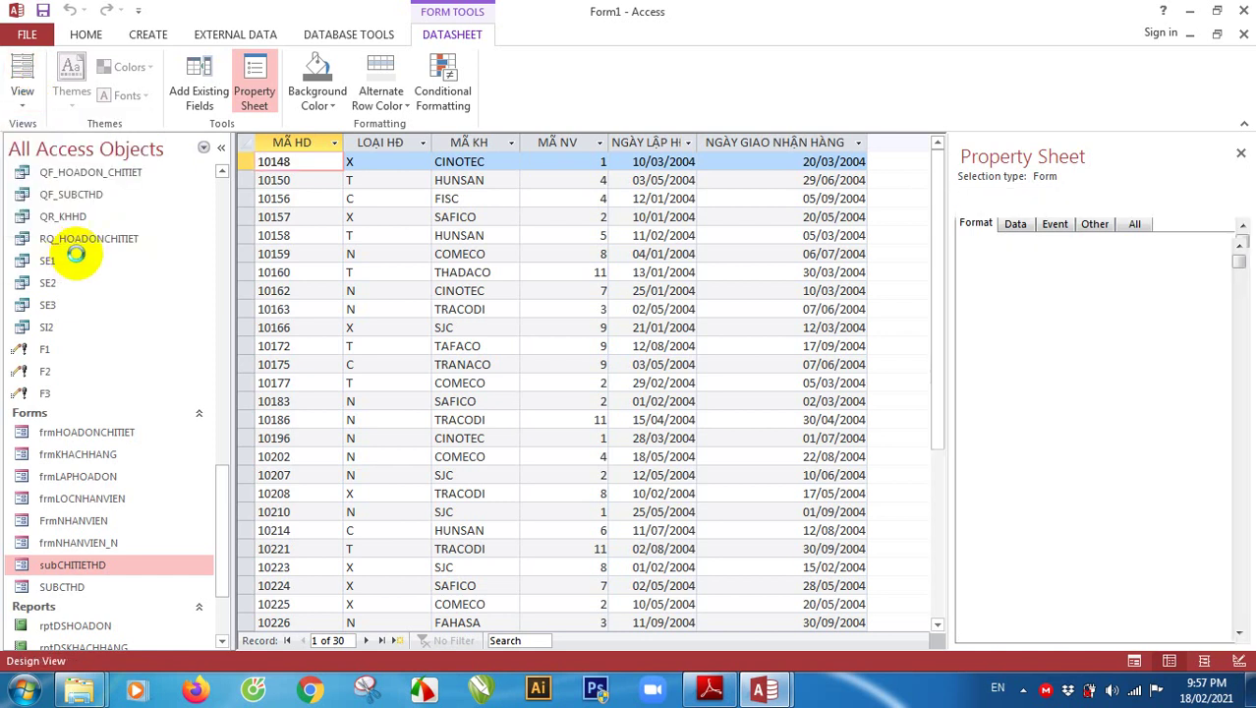
Save the invoice datasheet form as subLOCHOADON and close it
left_click(43, 11)
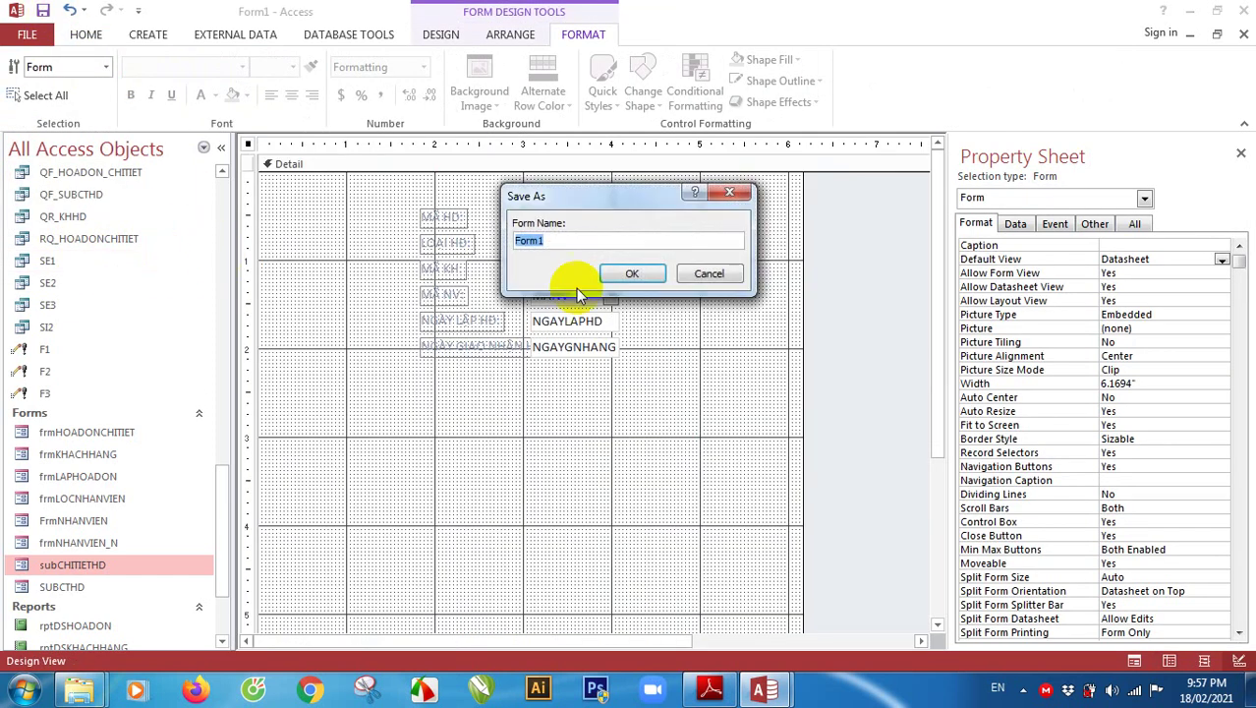
type("sub")
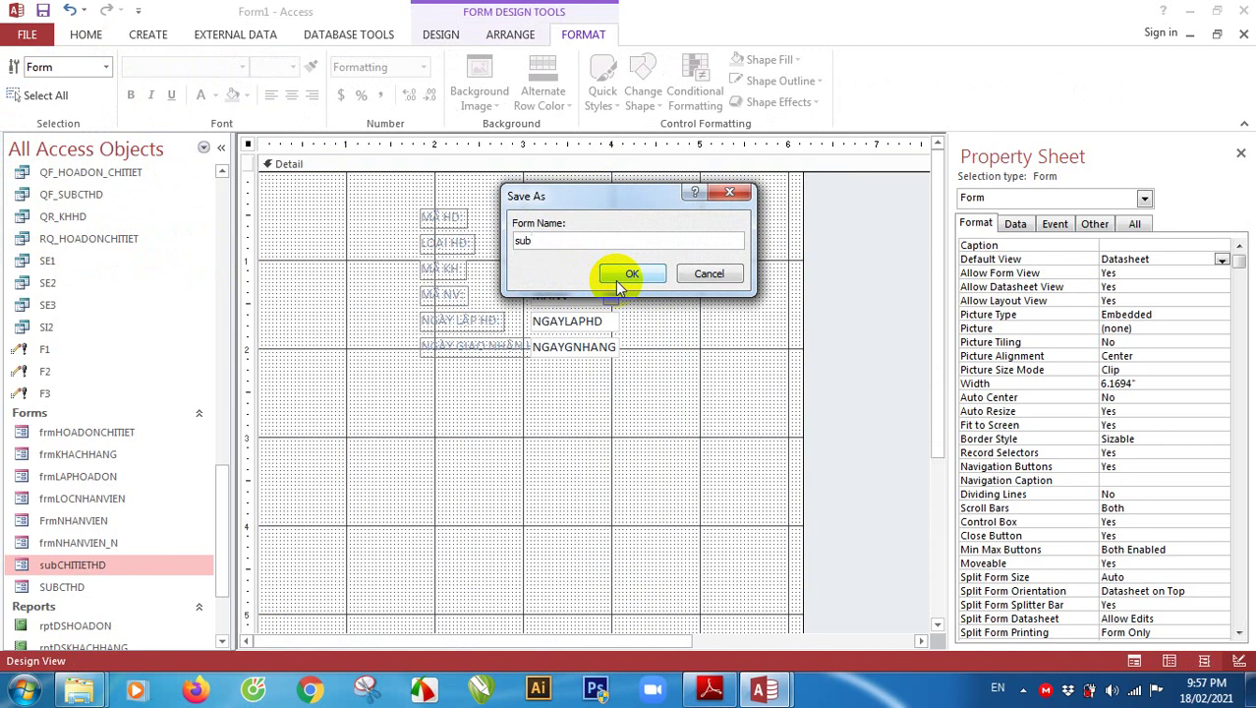
type("LOCHOADON")
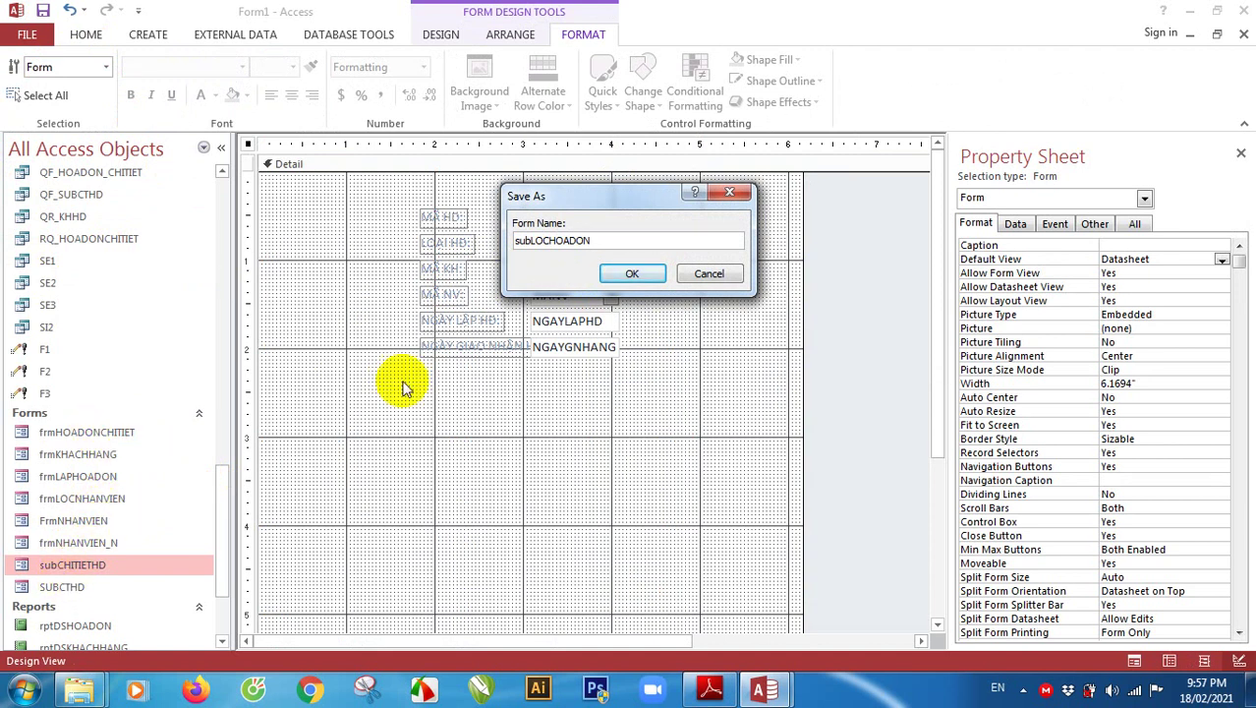
left_click(634, 273)
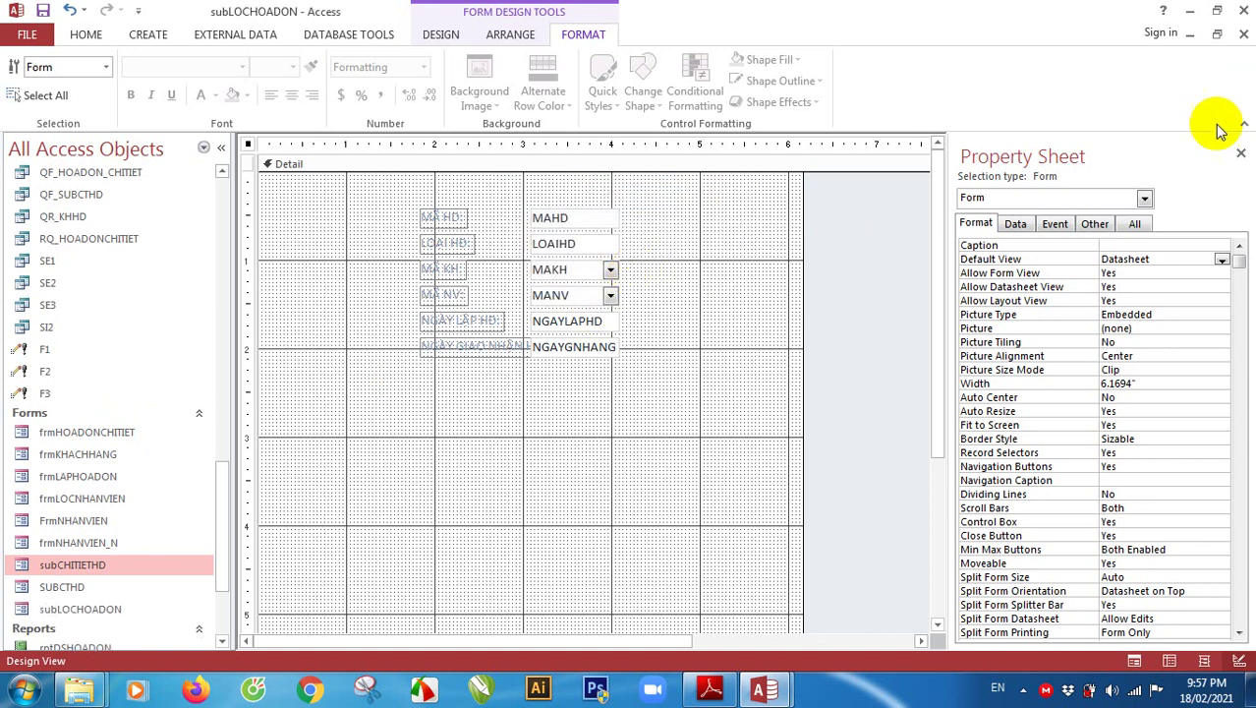
left_click(1240, 152)
left_click(1242, 34)
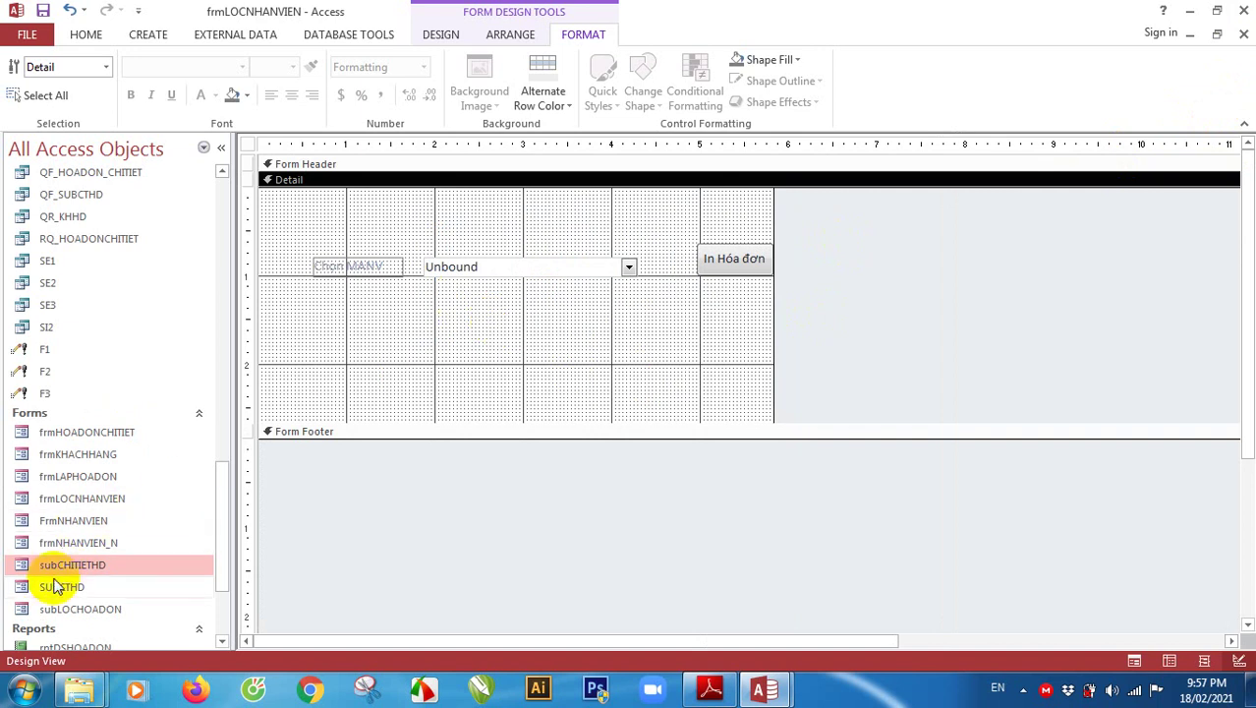
Insert subLOCHOADON as a subform in frmLOCNHANVIEN and position it just below the combo box, aligned with the "Chọn MANV" label
left_click(74, 609)
left_click_drag(44, 615, 435, 316)
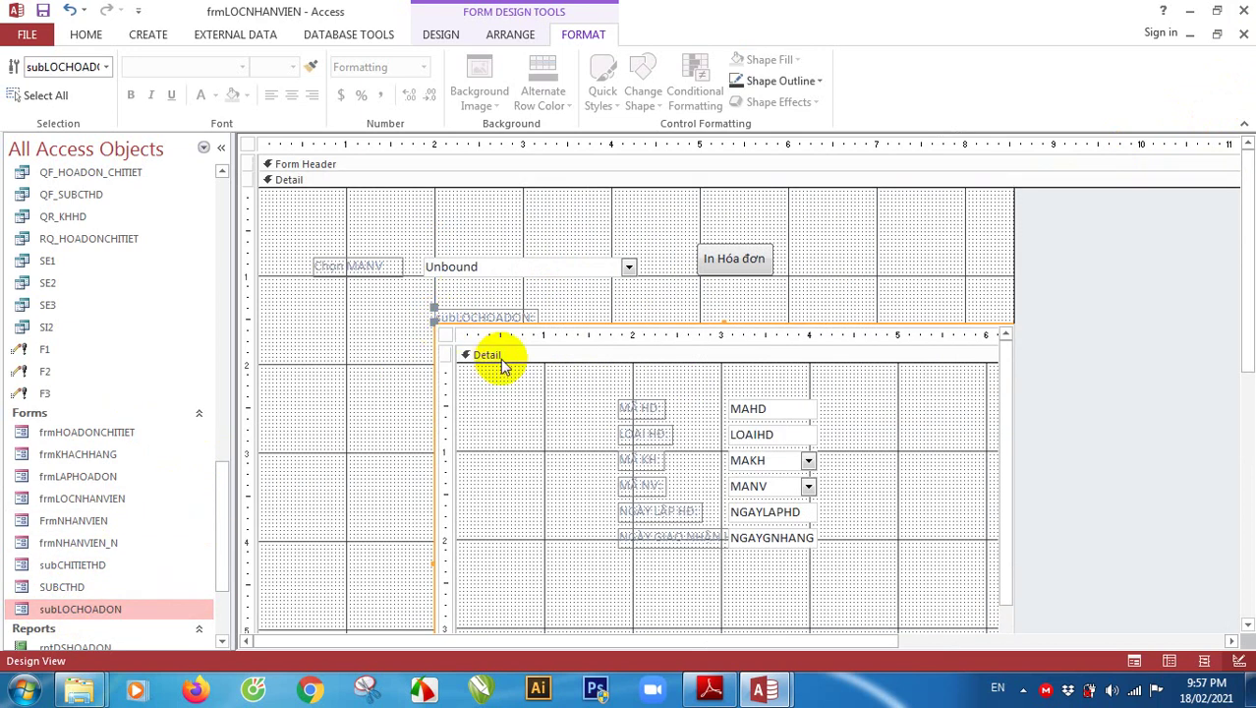
left_click(620, 298)
left_click_drag(510, 324, 401, 281)
left_click(954, 378)
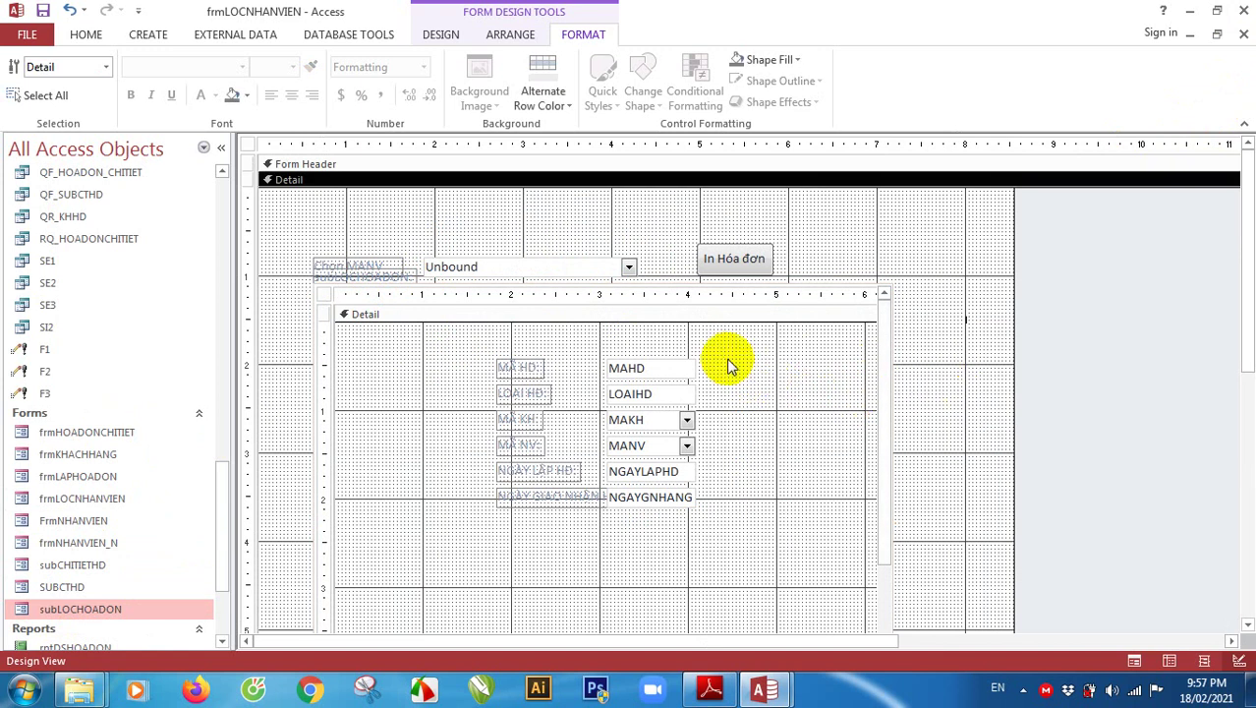
left_click(314, 296)
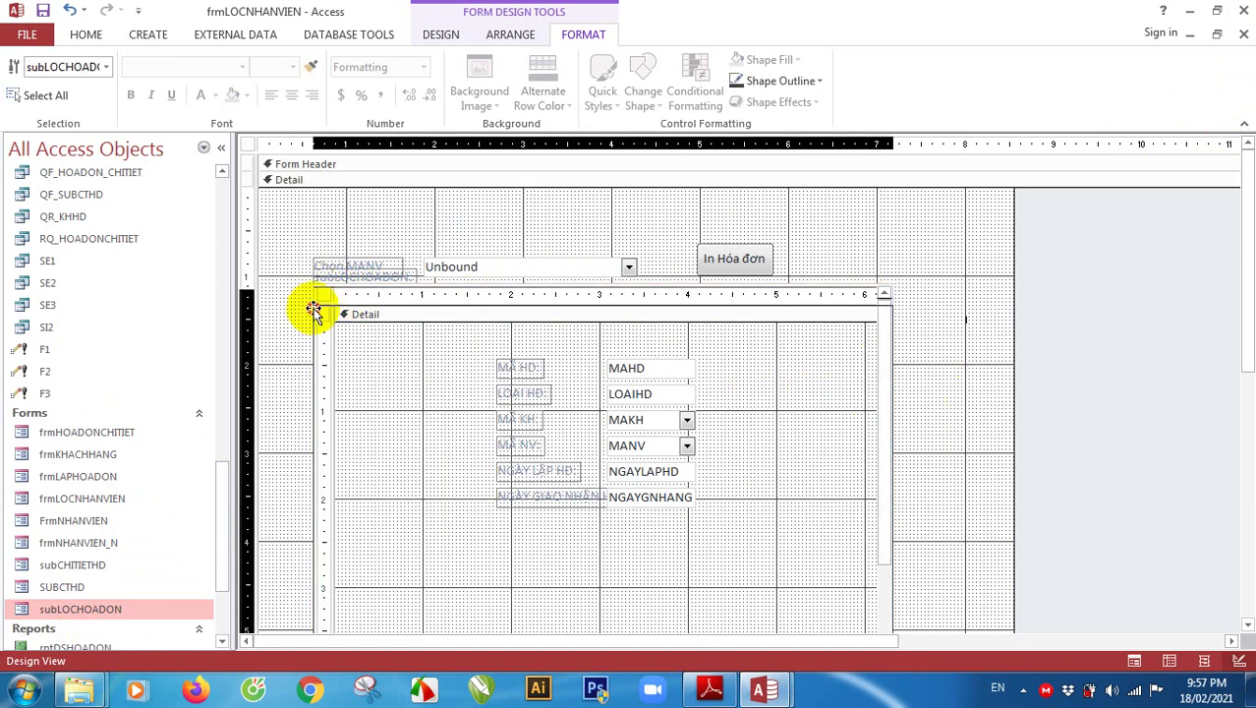
left_click_drag(314, 300, 313, 311)
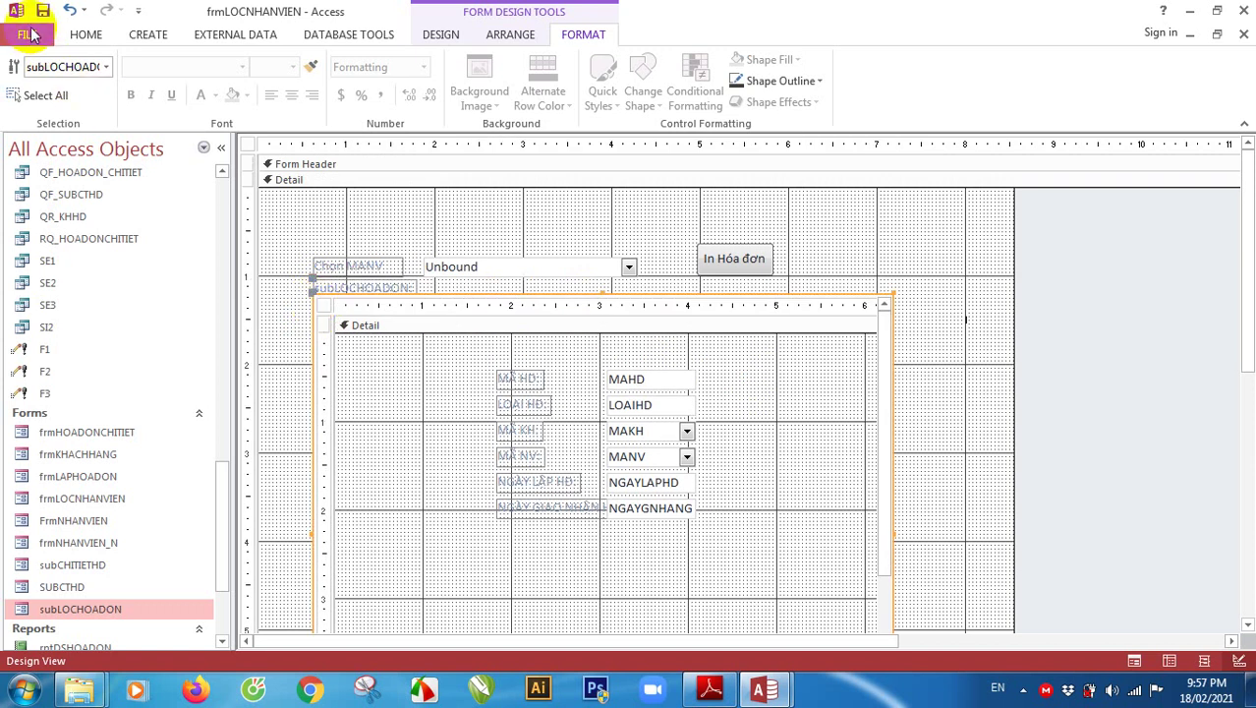
Shorten the subLOCHOADON subform to about 2.8 inches high and reduce the Detail section to end just below it
left_click(980, 351)
left_click_drag(1245, 328, 1167, 555)
left_click(757, 502)
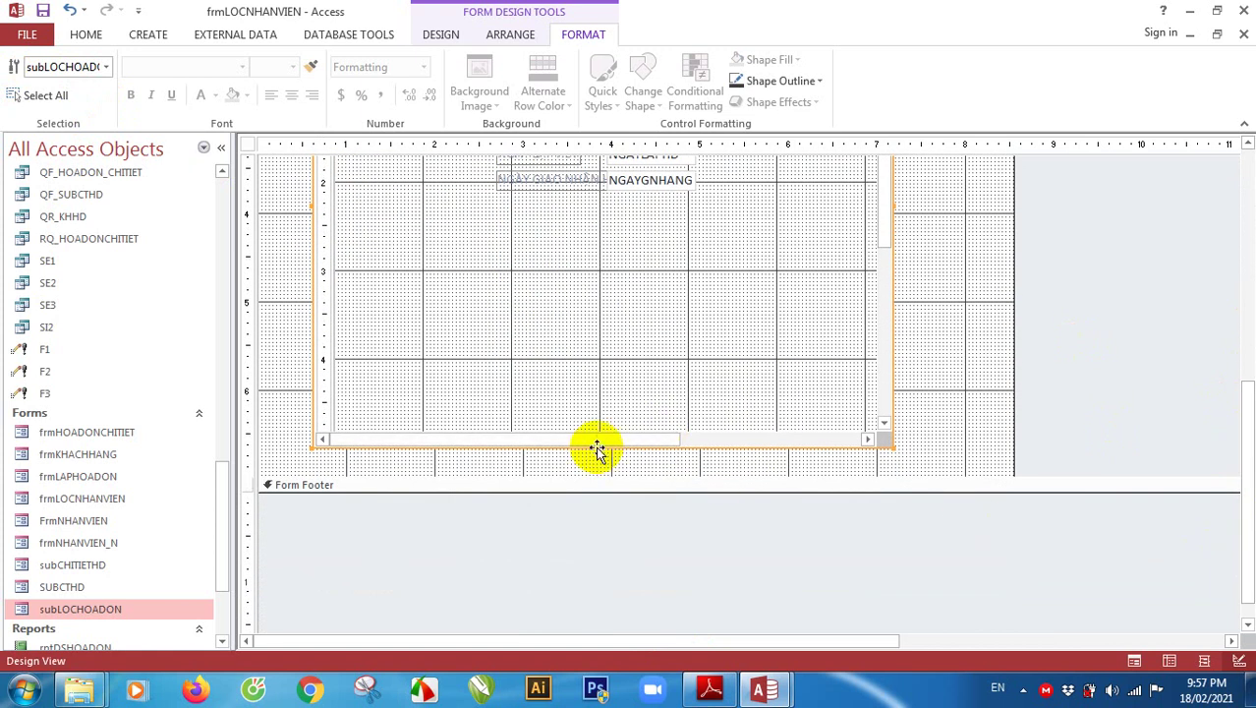
left_click_drag(600, 447, 611, 211)
left_click_drag(1245, 393, 1164, 224)
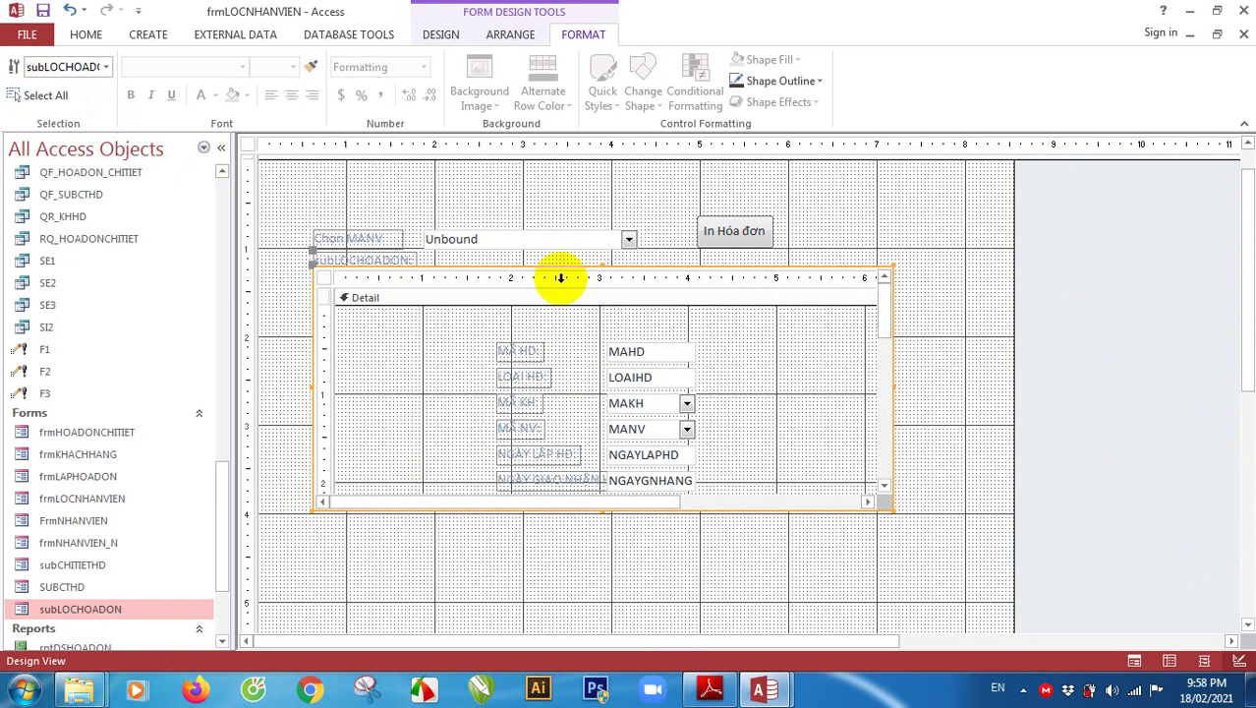
left_click_drag(1241, 401, 1228, 521)
left_click_drag(1243, 442, 1236, 536)
left_click_drag(893, 526, 880, 286)
left_click_drag(1247, 408, 1243, 210)
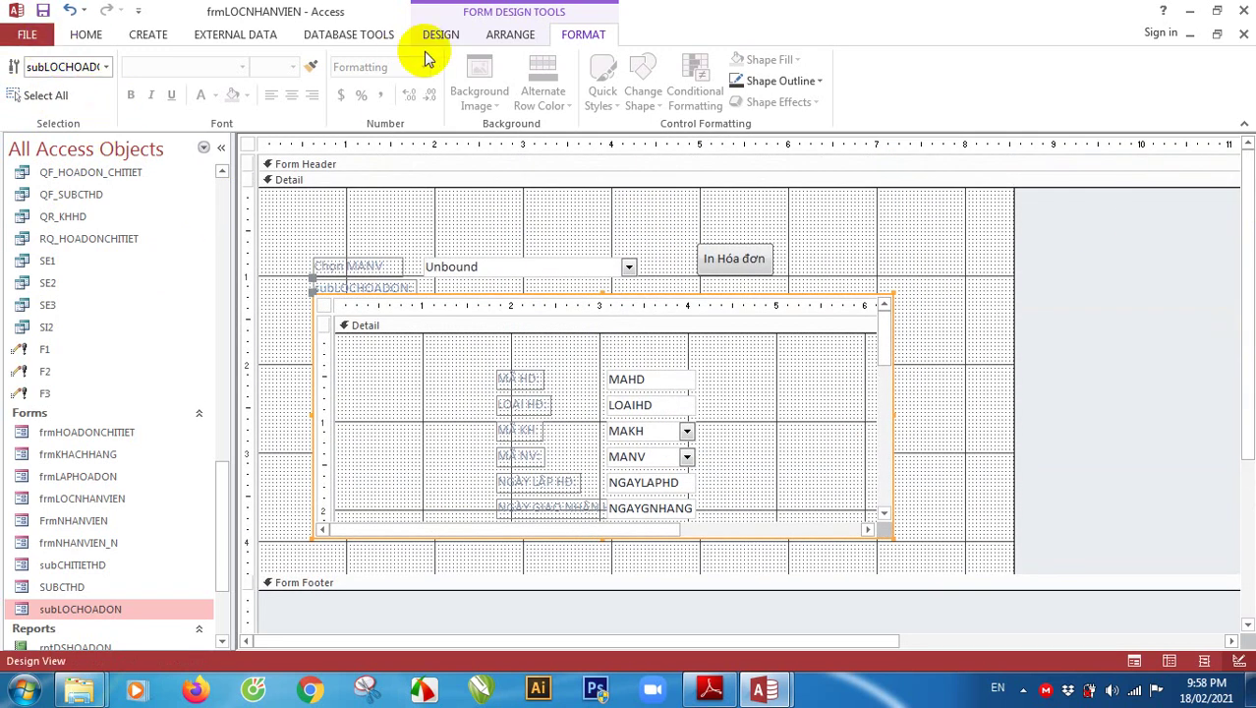
View frmLOCNHANVIEN in Form View to check the invoice subform's layout
left_click(438, 35)
left_click(23, 71)
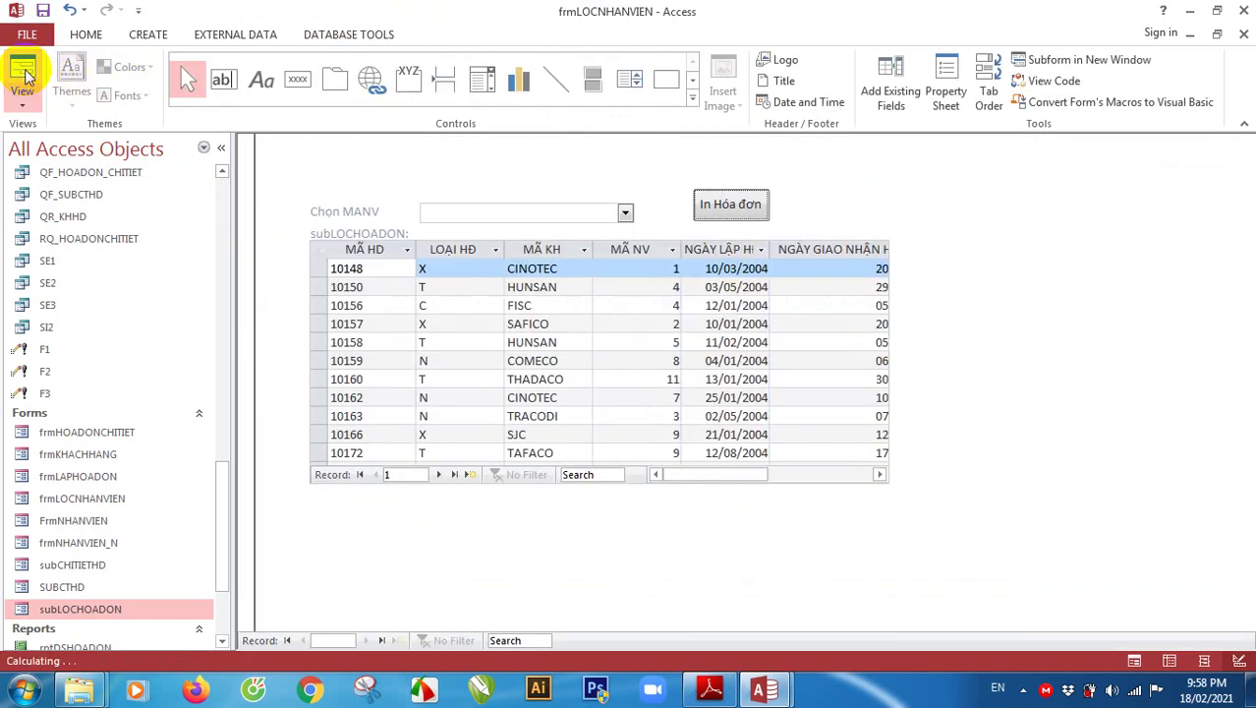
Select employee codes 8, 1 and 7 in the Chọn MANV combo box to test the invoice filtering, and compare with the textbook's form
left_click(625, 212)
left_click(551, 251)
left_click(625, 212)
left_click(551, 342)
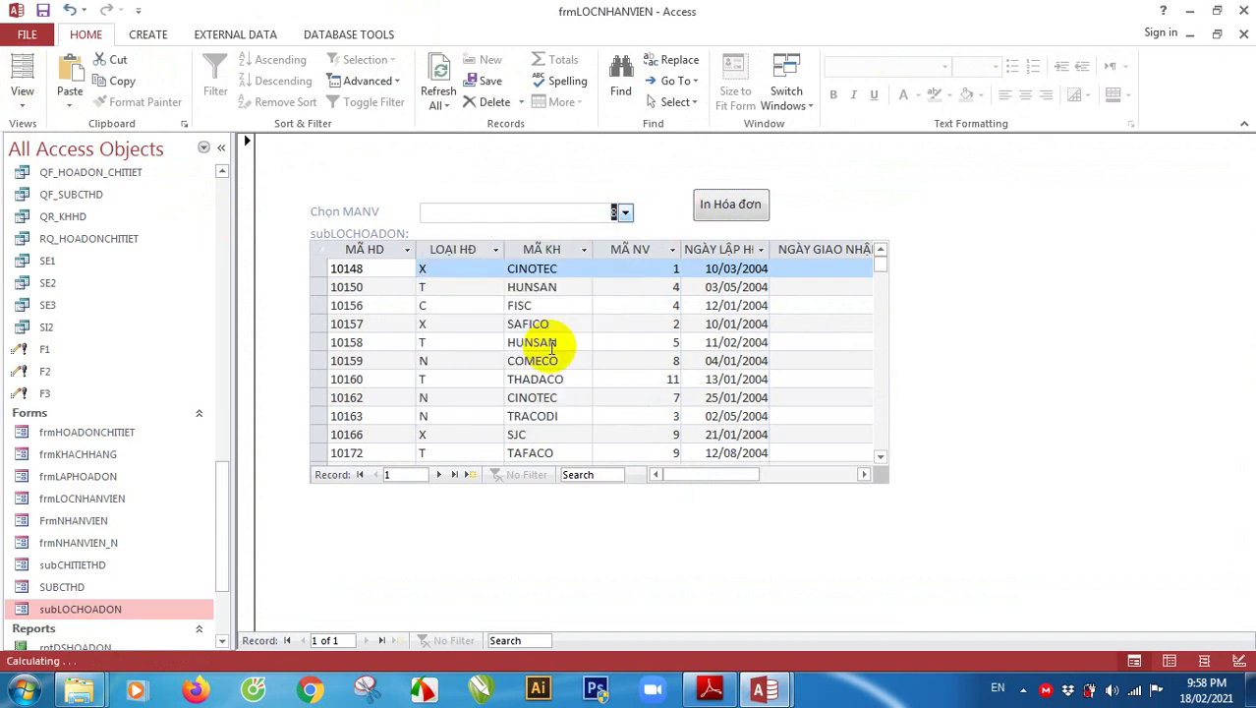
left_click(625, 213)
left_click(580, 202)
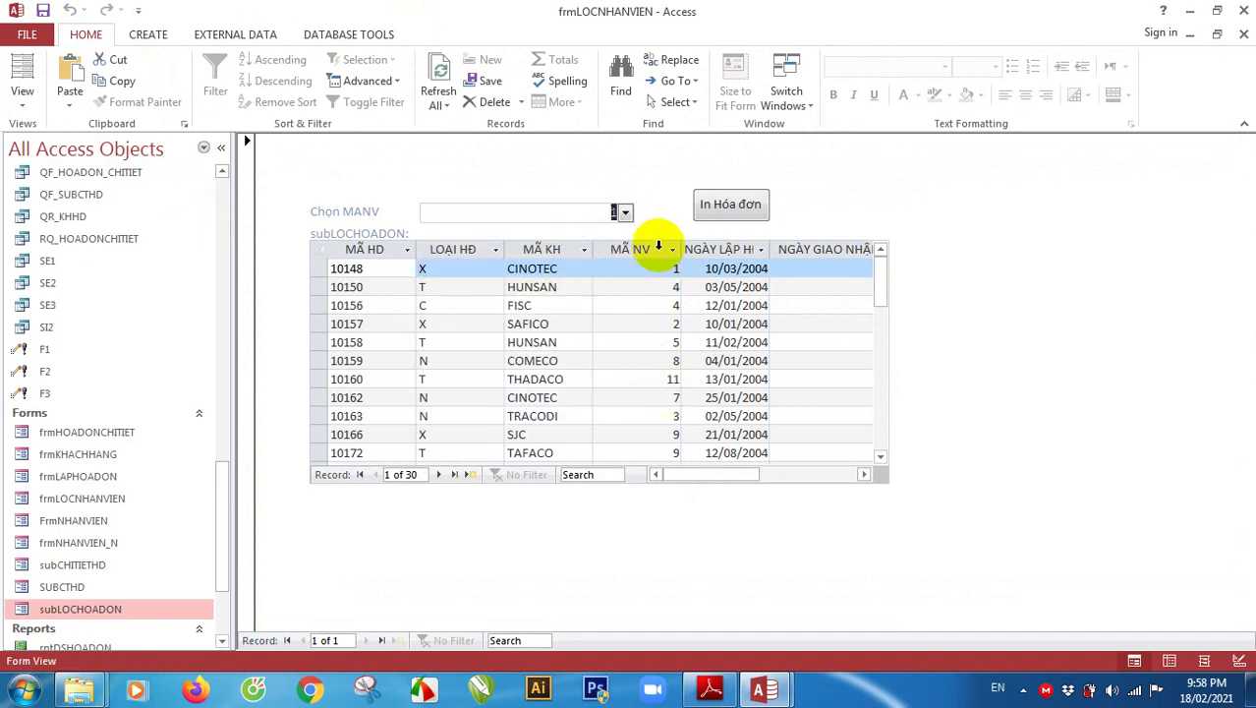
left_click(625, 212)
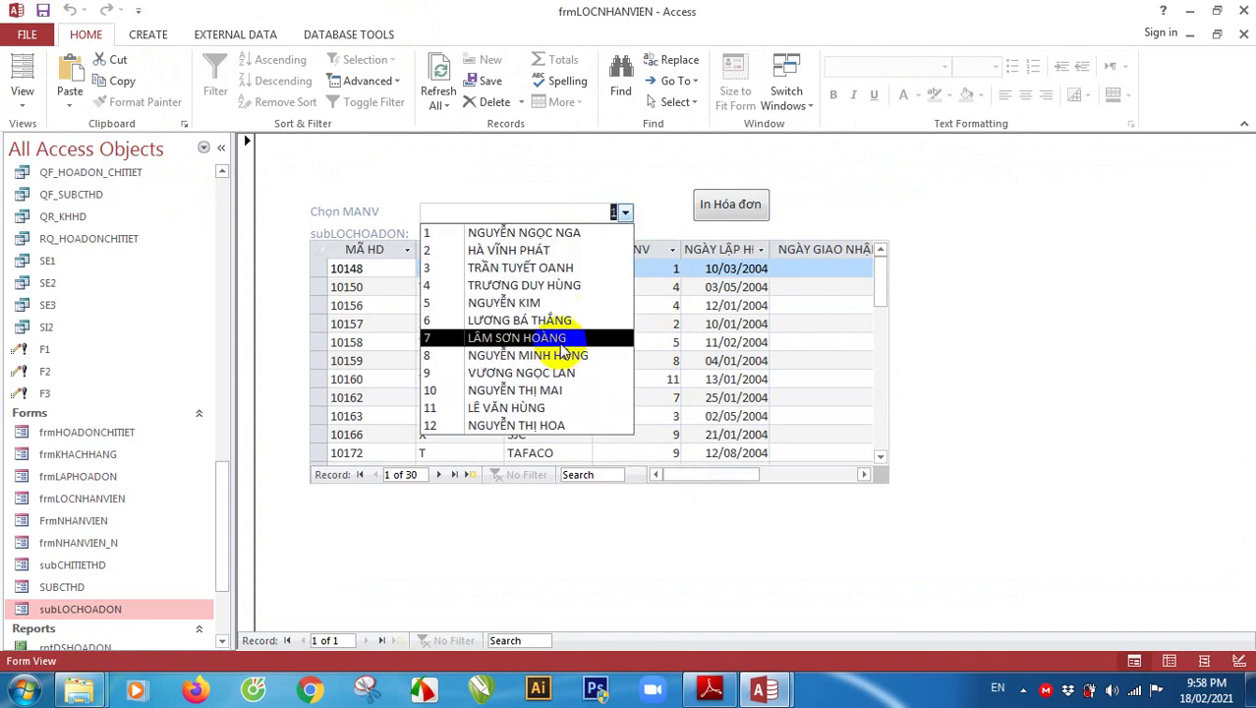
left_click(563, 337)
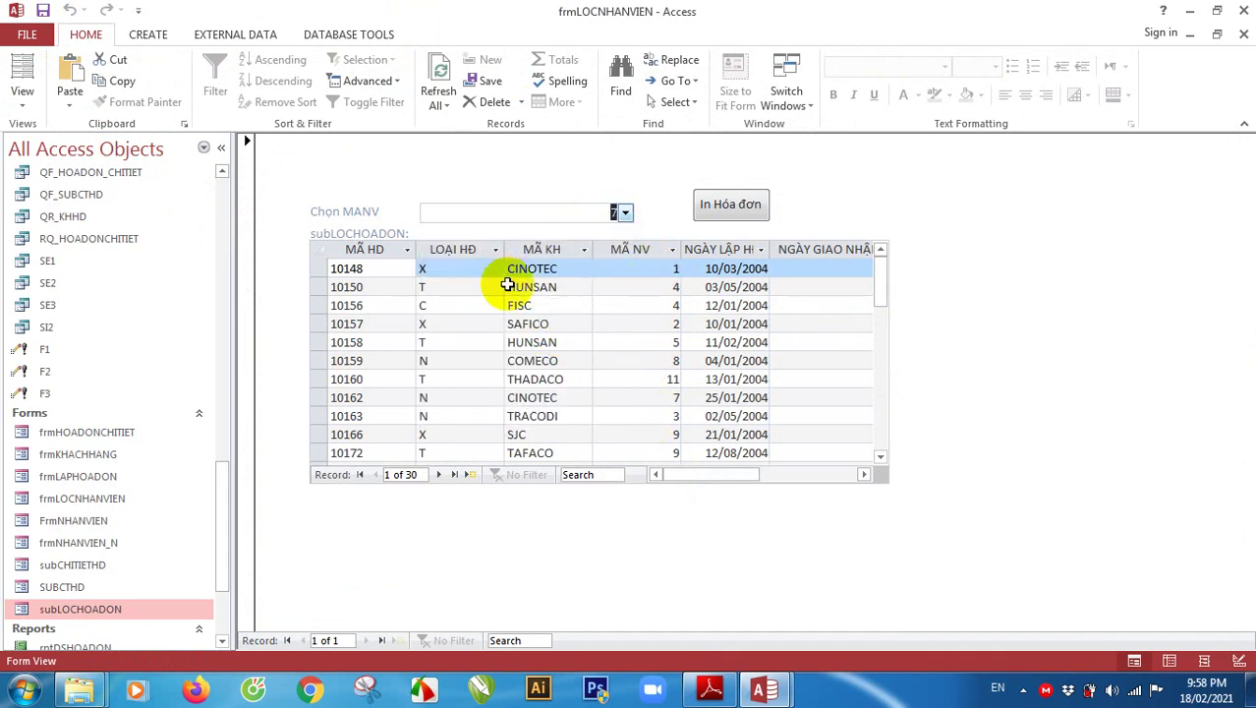
left_click(710, 688)
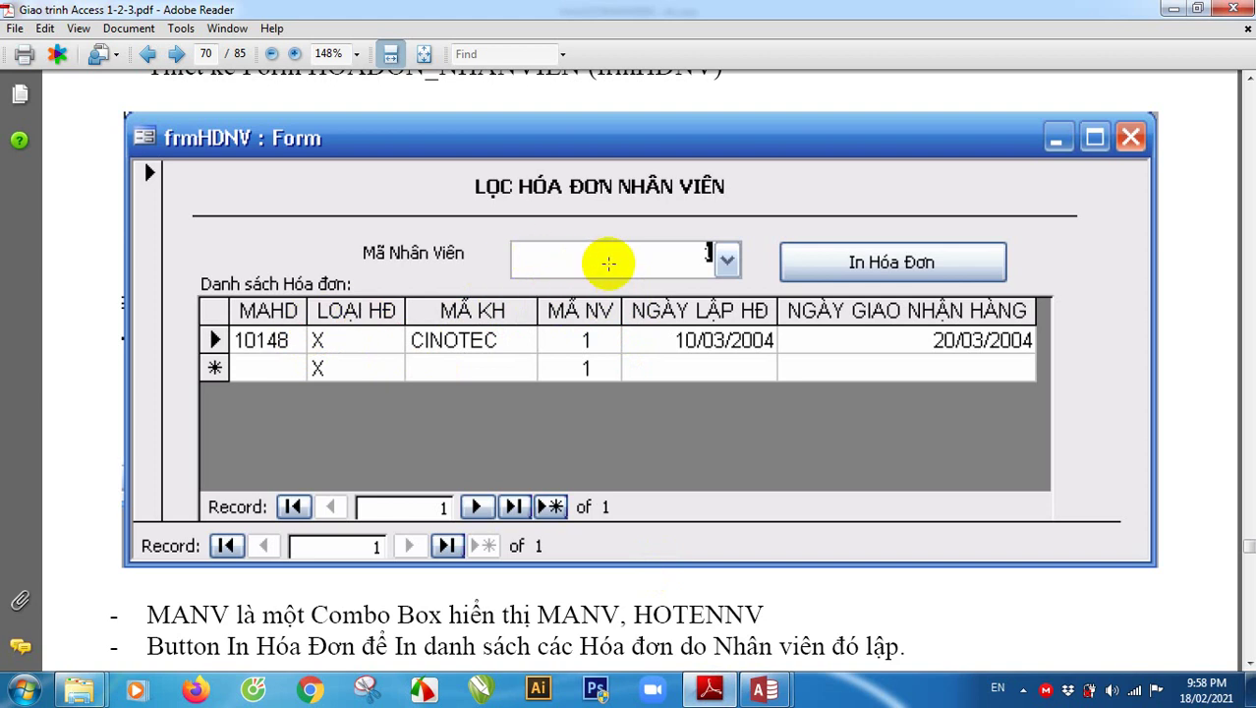
left_click(719, 694)
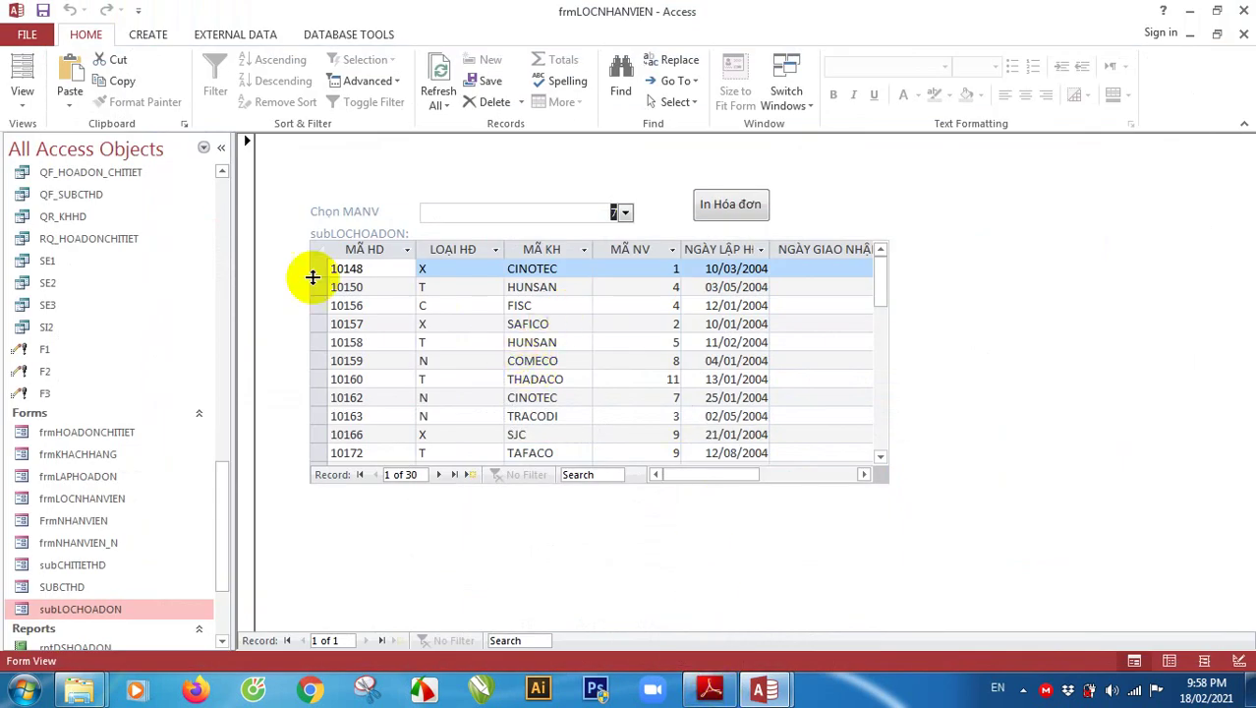
In Design View, link the subLOCHOADON subform to the combo box with master field cbMANV and child field MANV
left_click(22, 98)
left_click(76, 257)
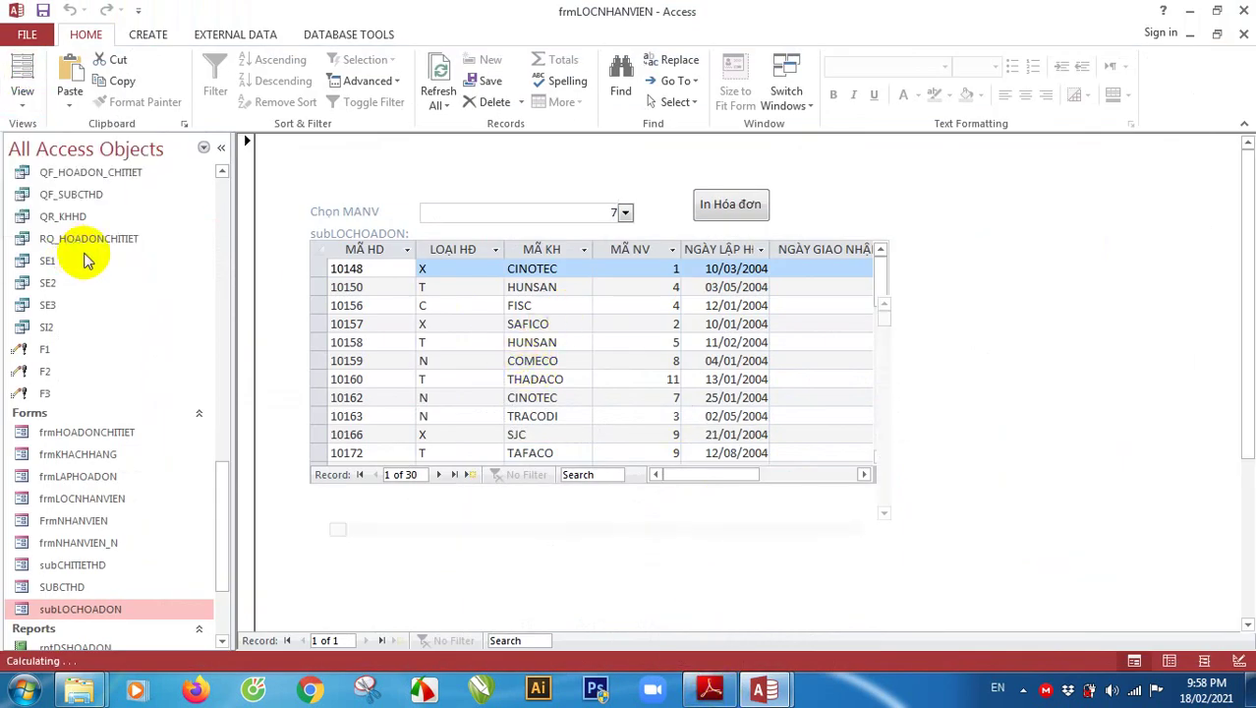
left_click(474, 271)
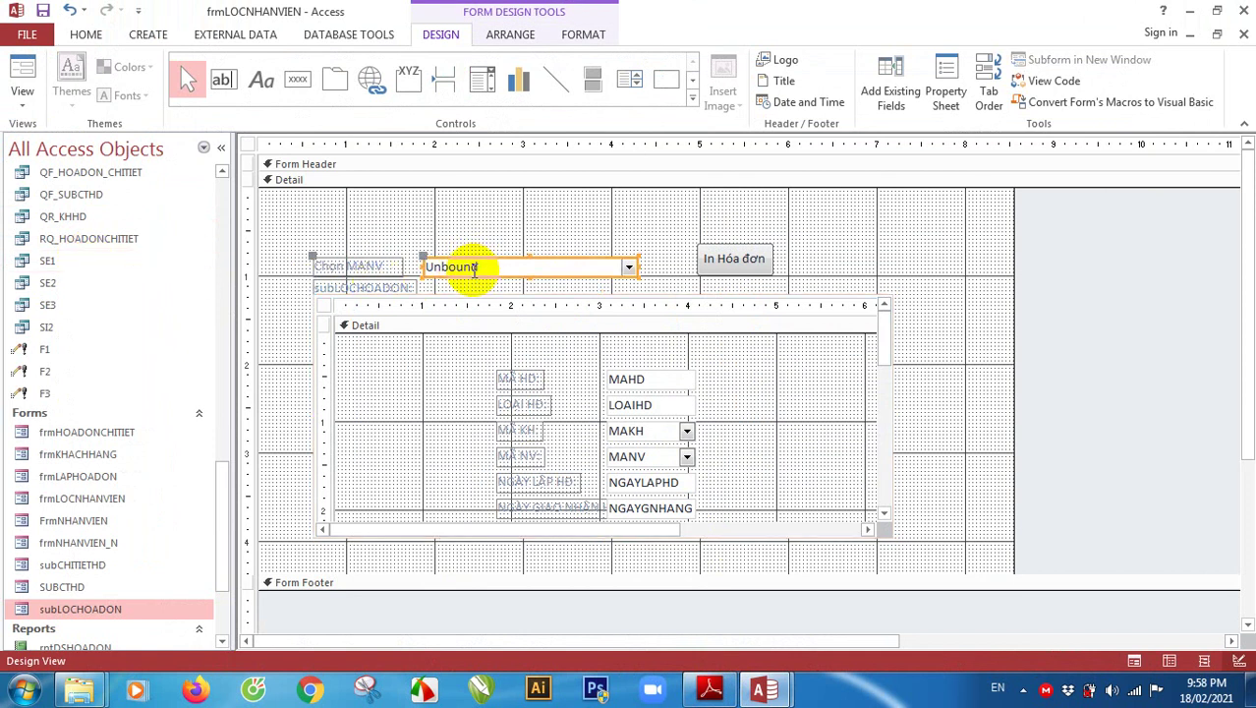
left_click(426, 294)
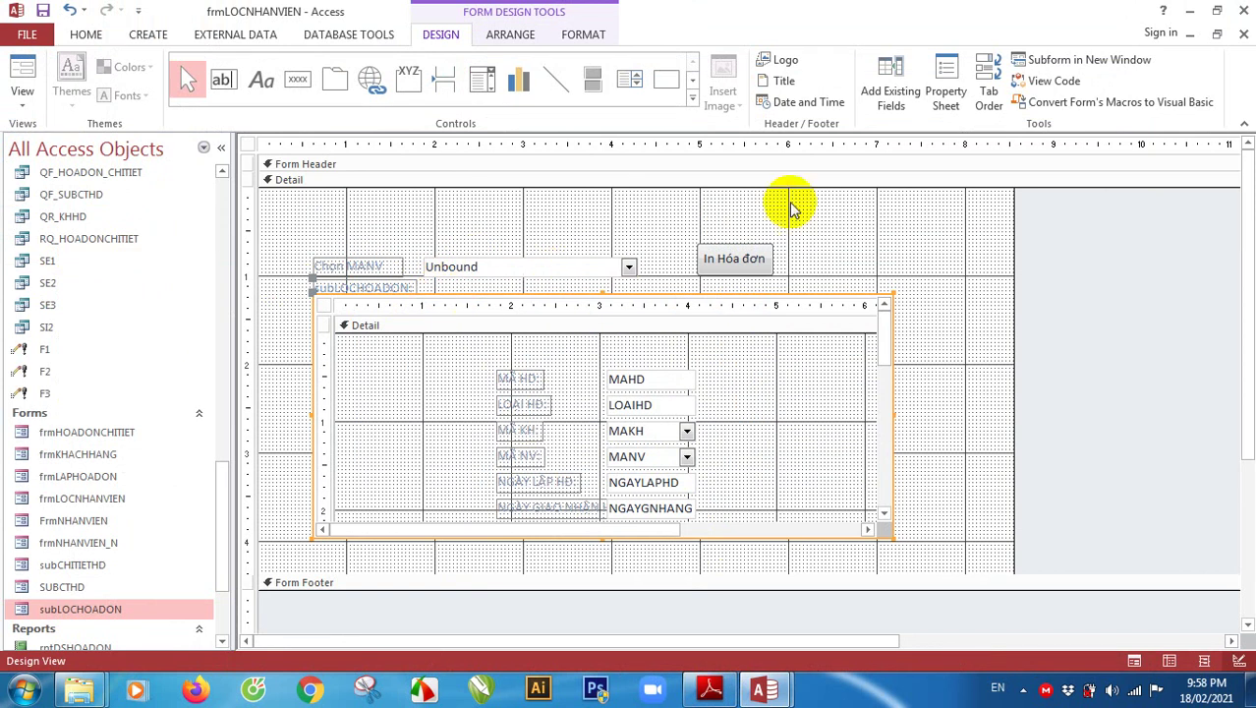
left_click(945, 95)
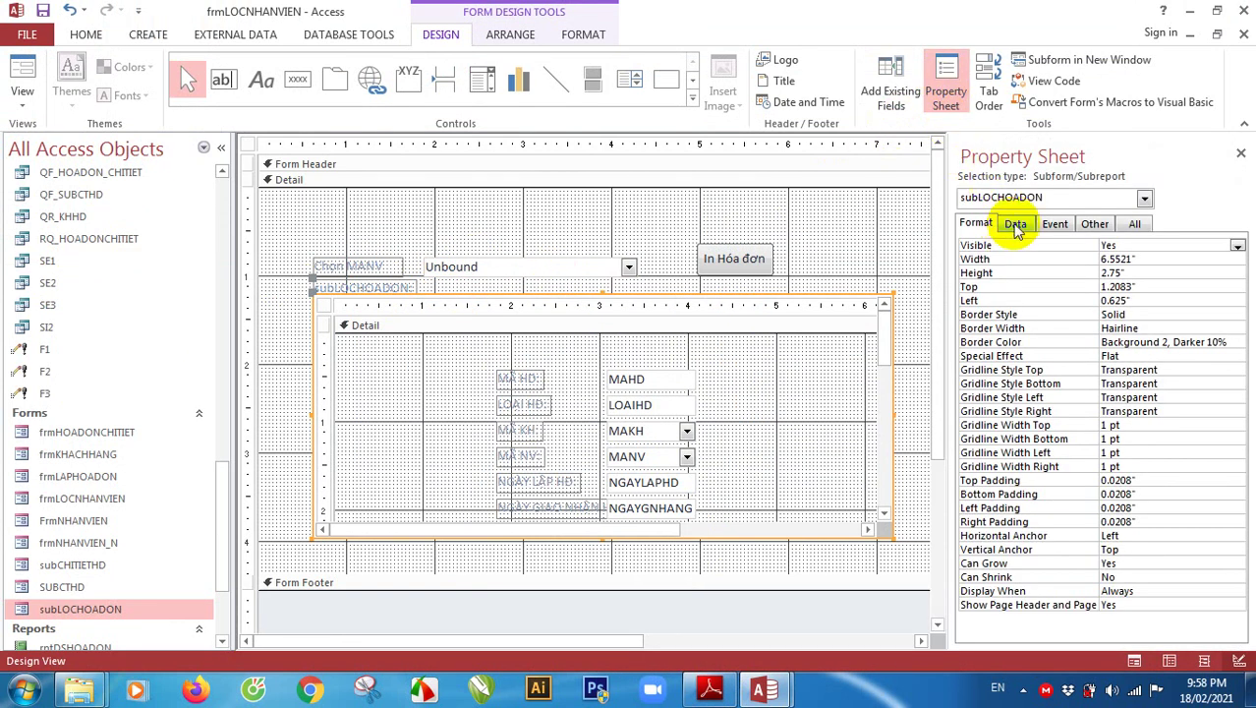
left_click(1016, 224)
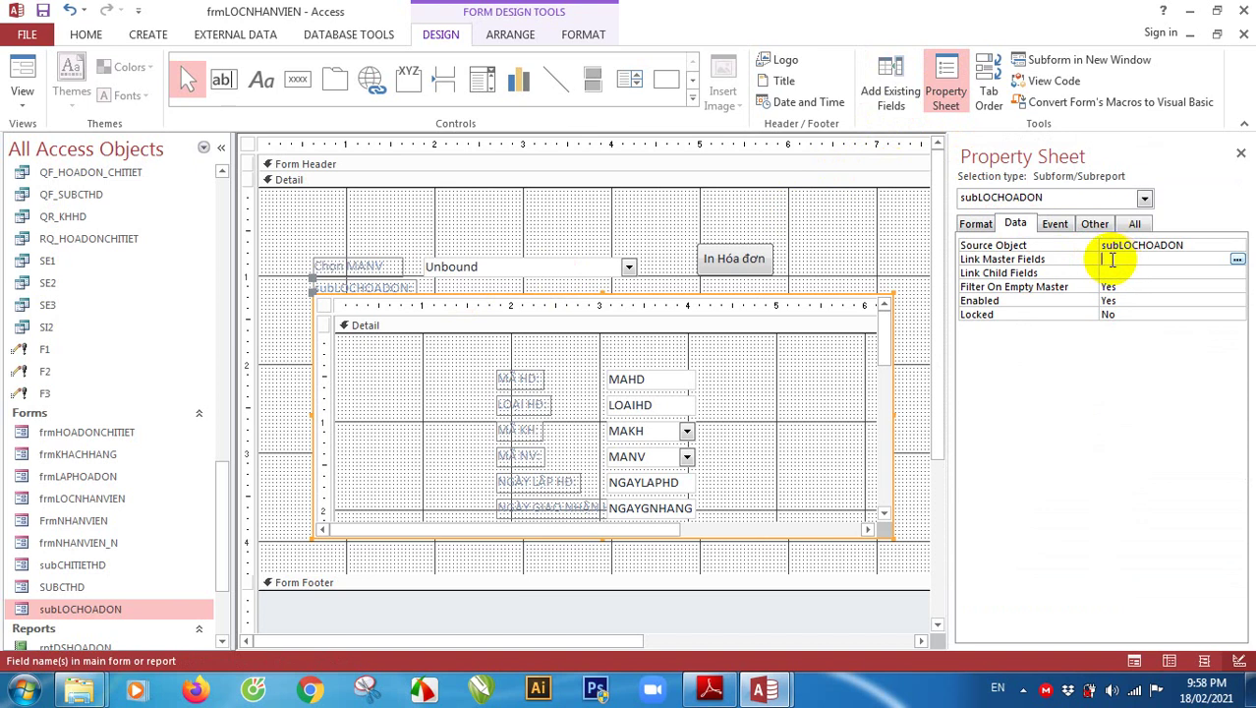
left_click(588, 264)
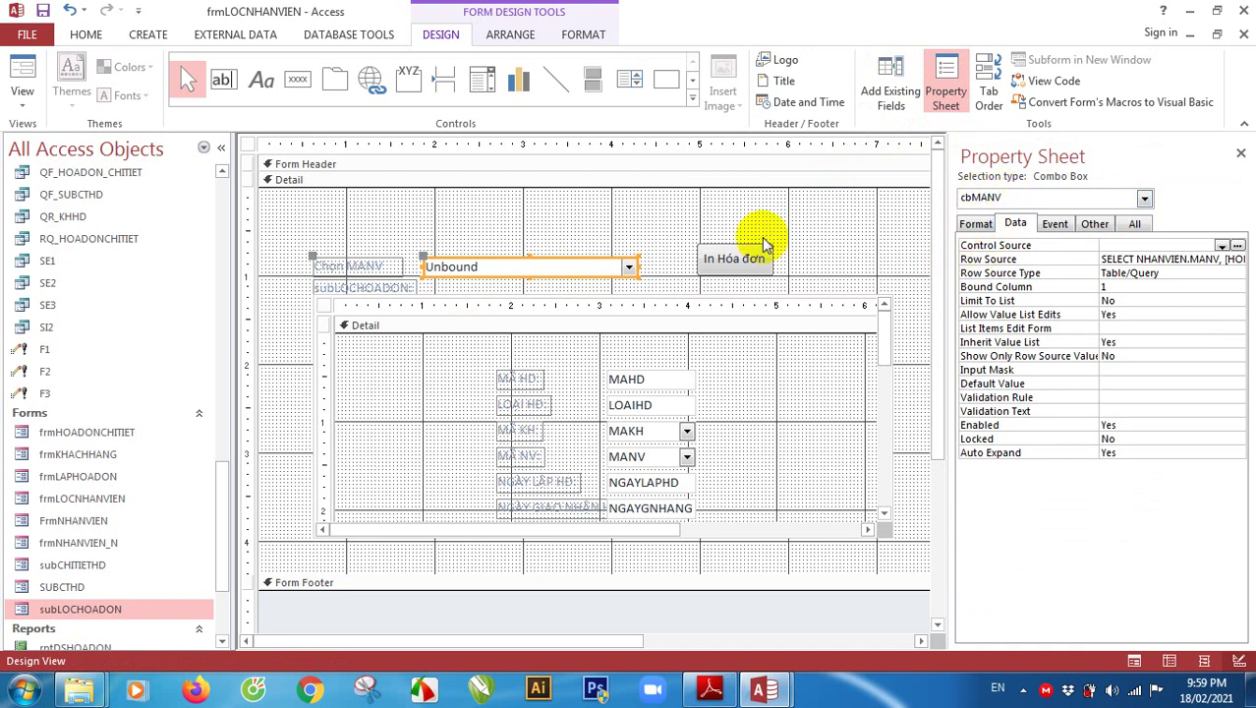
left_click(769, 302)
left_click(1128, 258)
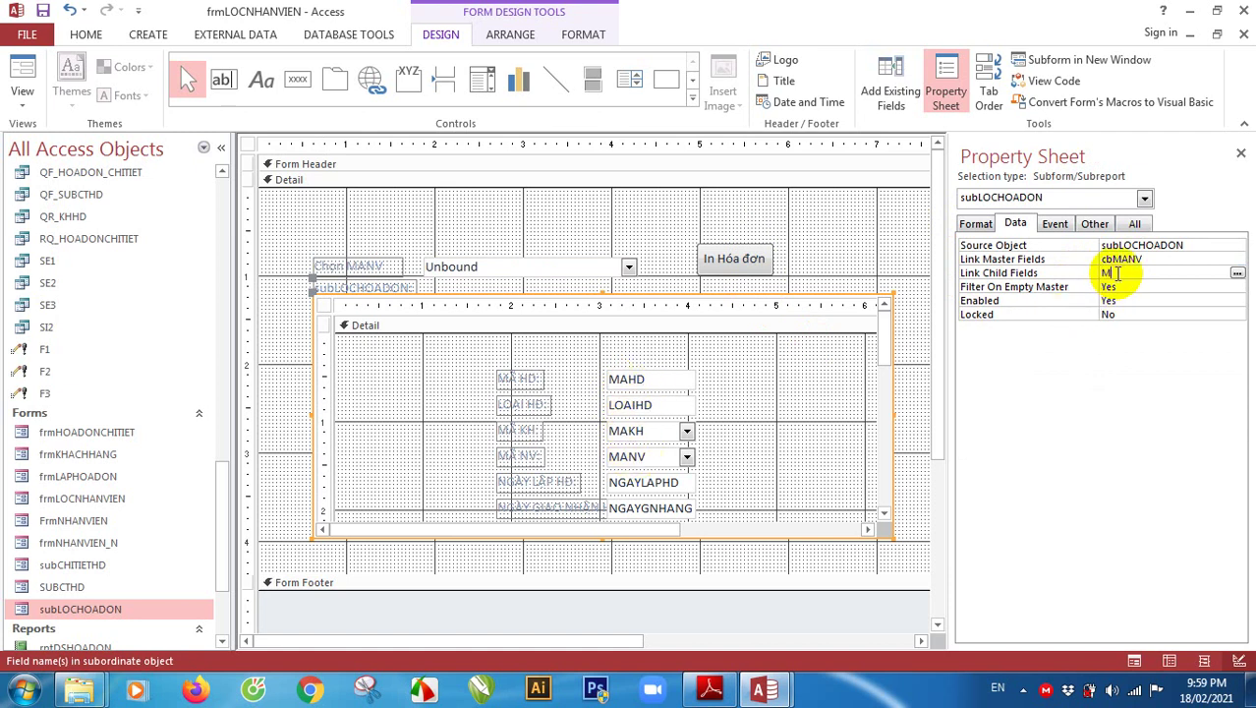
left_click(1121, 260)
left_click(1130, 273)
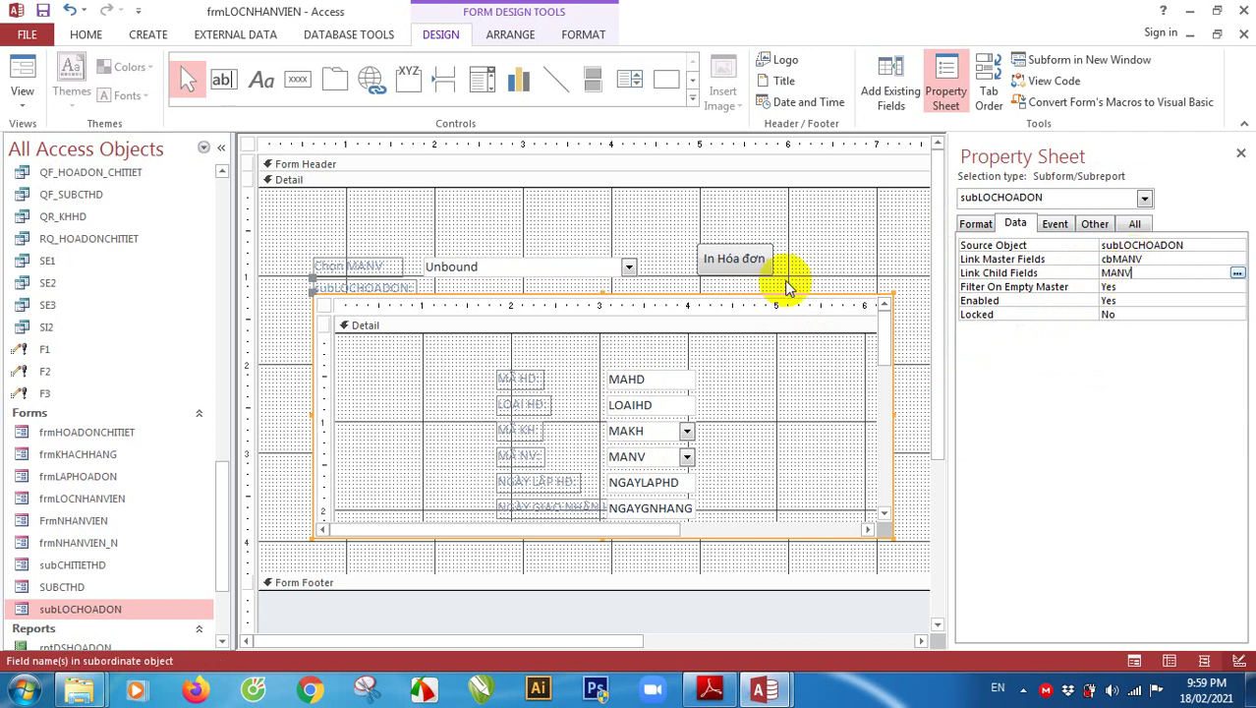
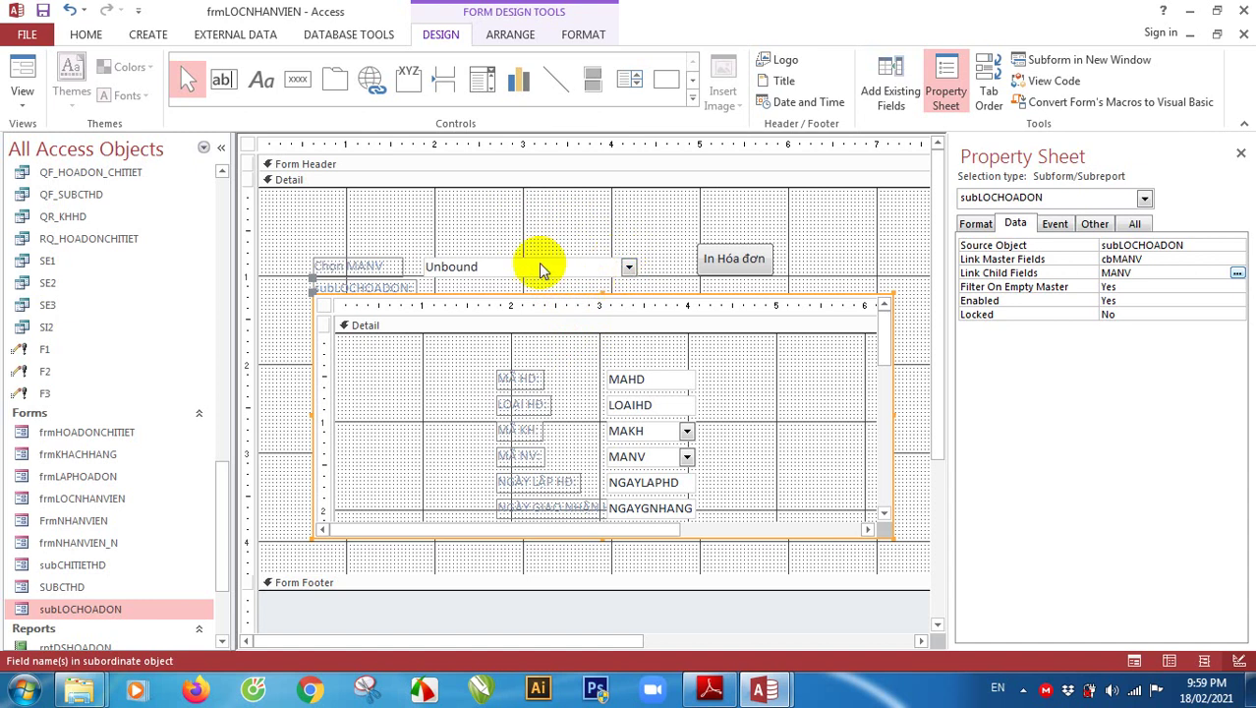
Test the linked subform in Form View by choosing employee codes 1, 3 and 7 in the combo box
left_click(22, 77)
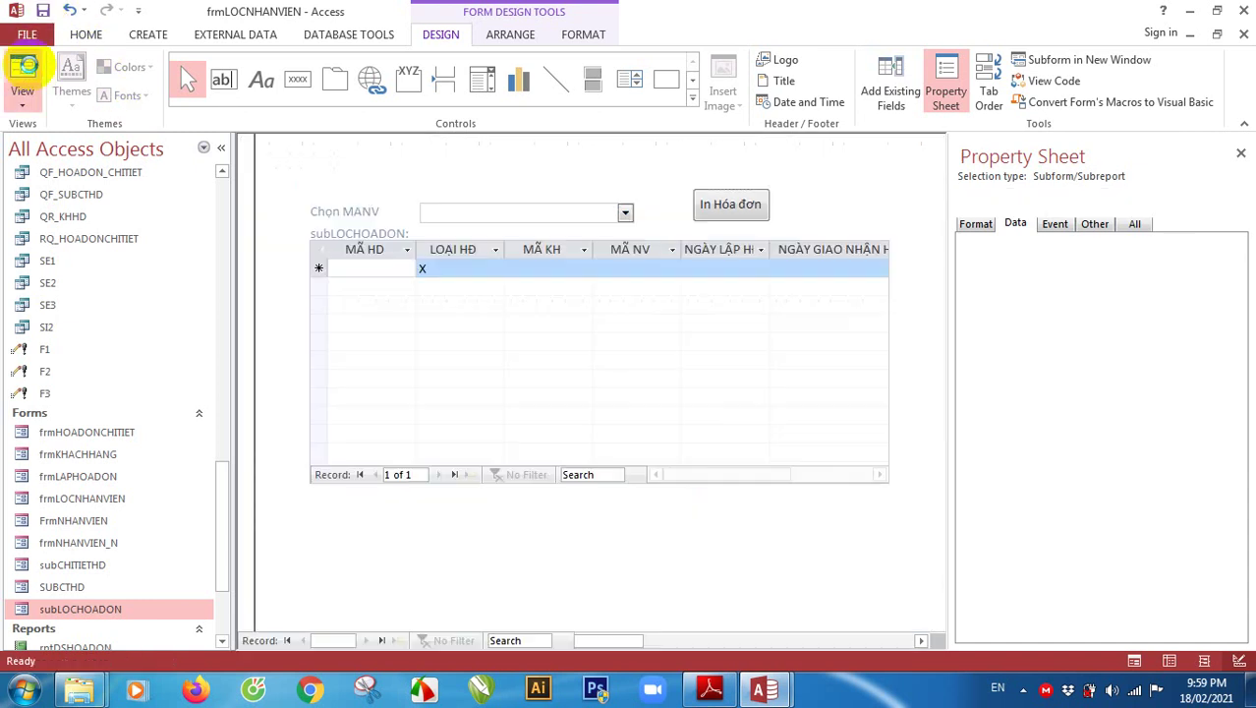
left_click(623, 208)
left_click(619, 213)
left_click(623, 212)
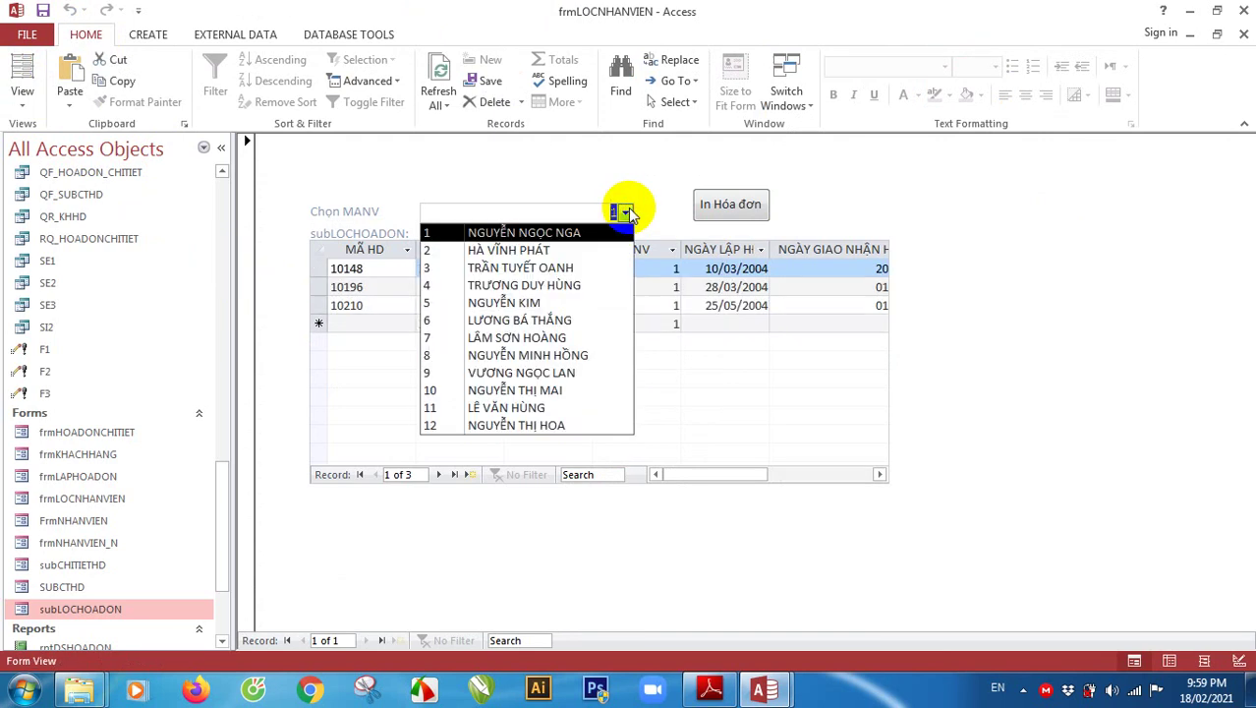
left_click(600, 273)
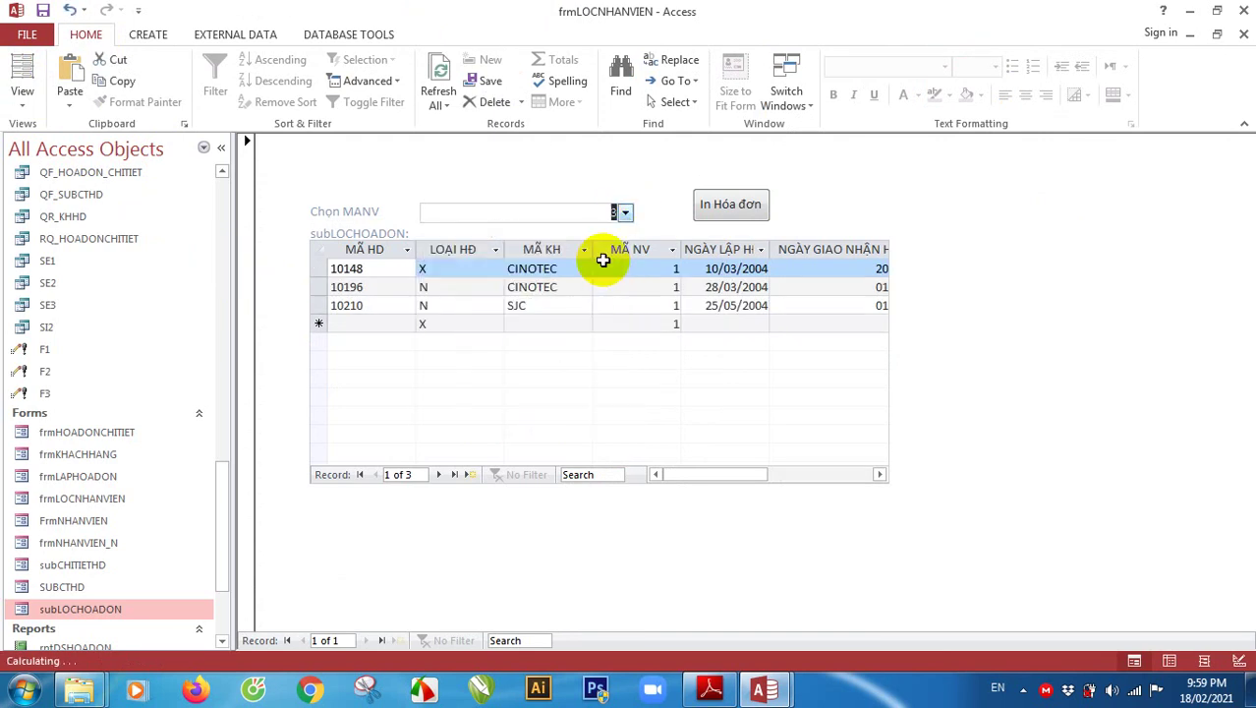
left_click(623, 212)
left_click(580, 337)
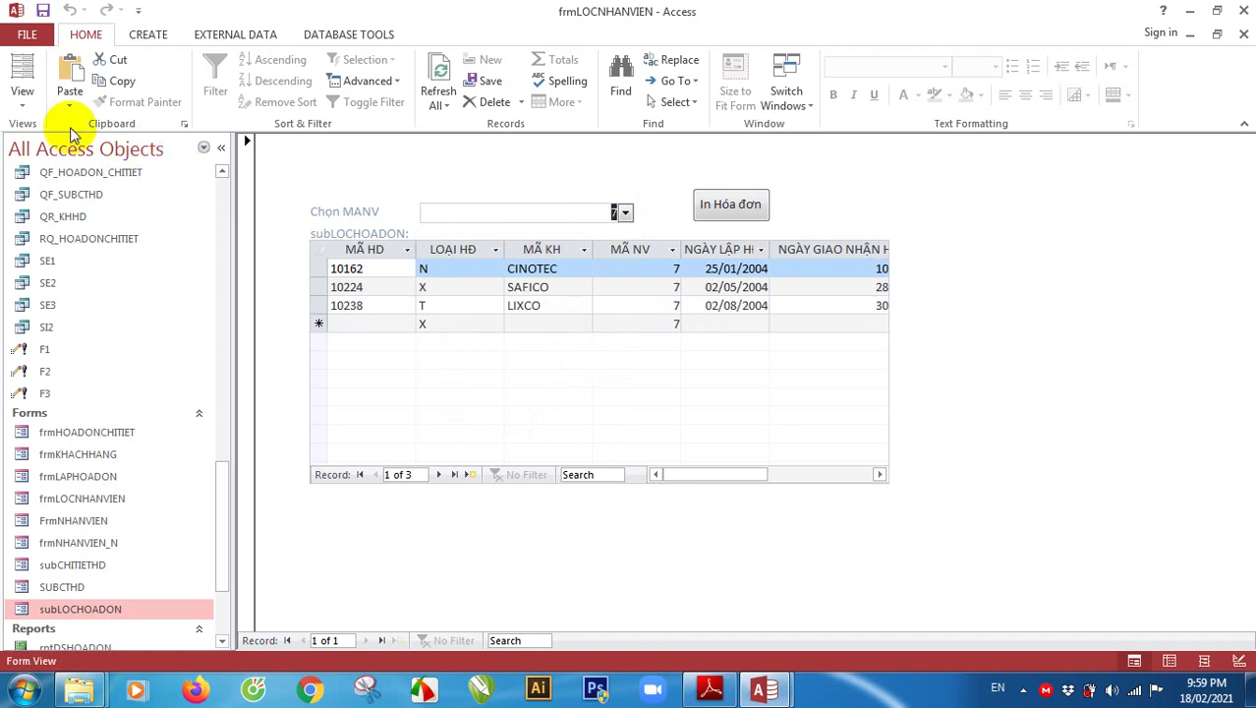
Return frmLOCNHANVIEN to Design View and shorten the subLOCHOADON subform to about 1.9 inches high
left_click(21, 109)
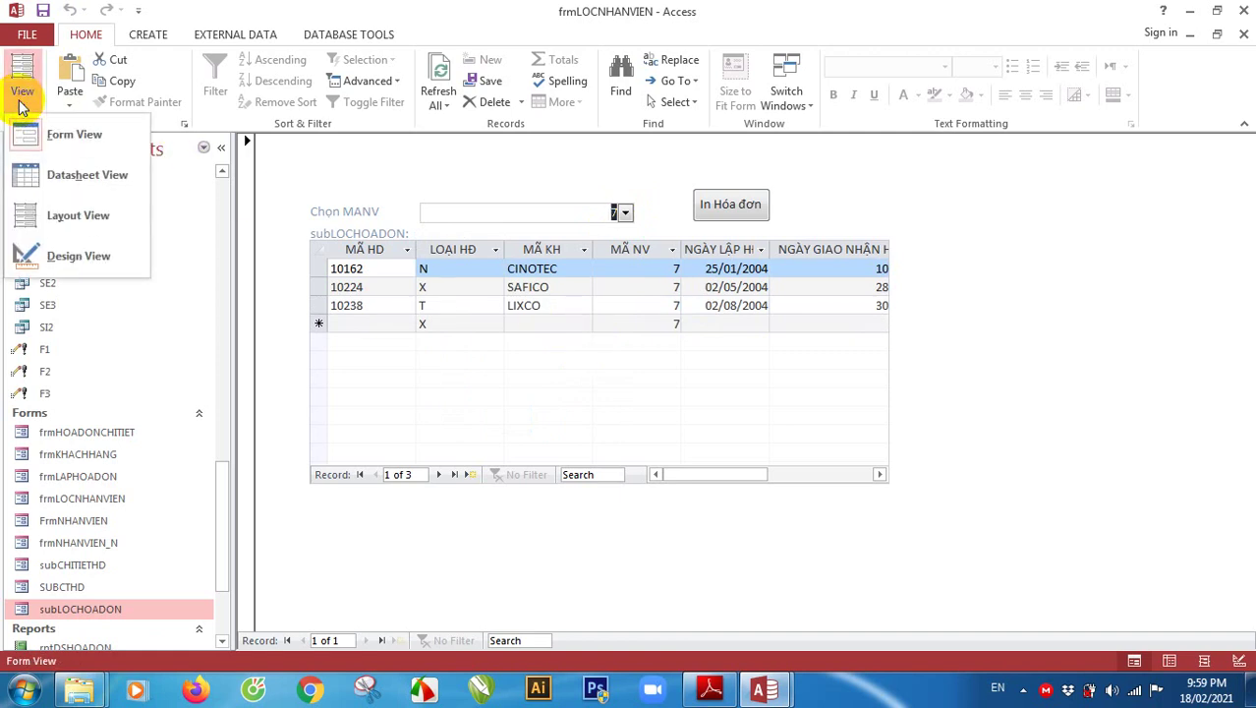
left_click(66, 258)
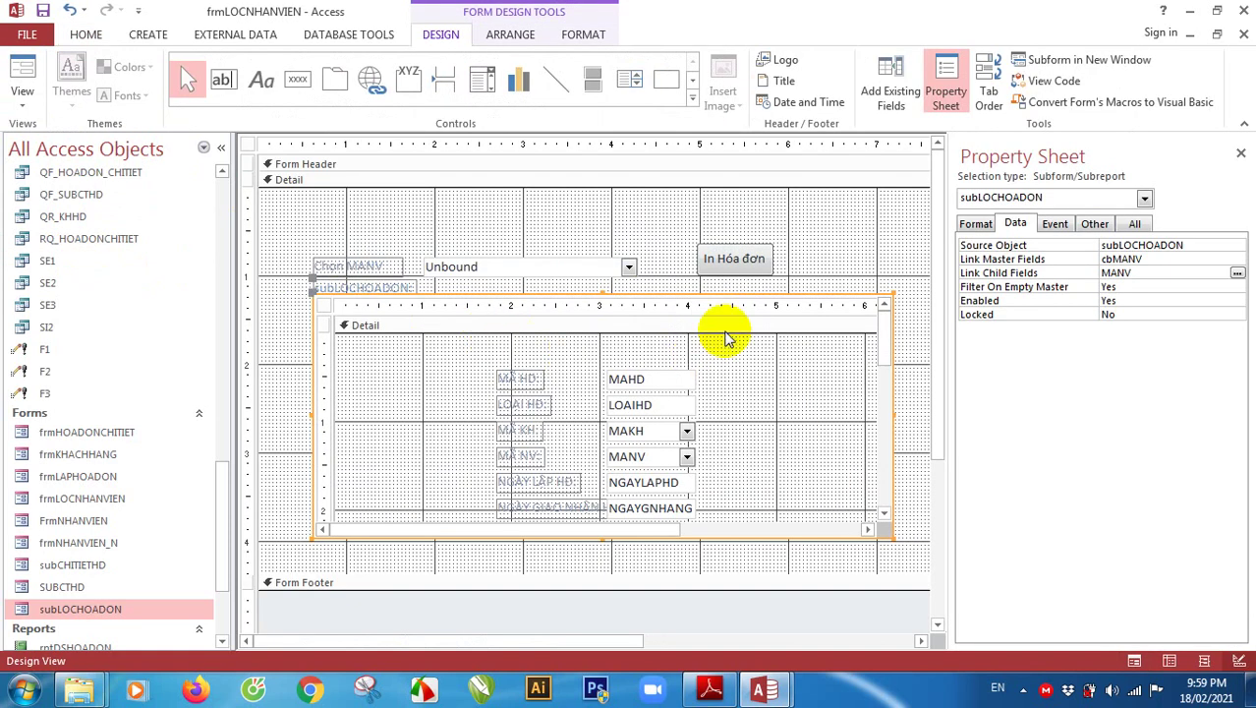
left_click(737, 367)
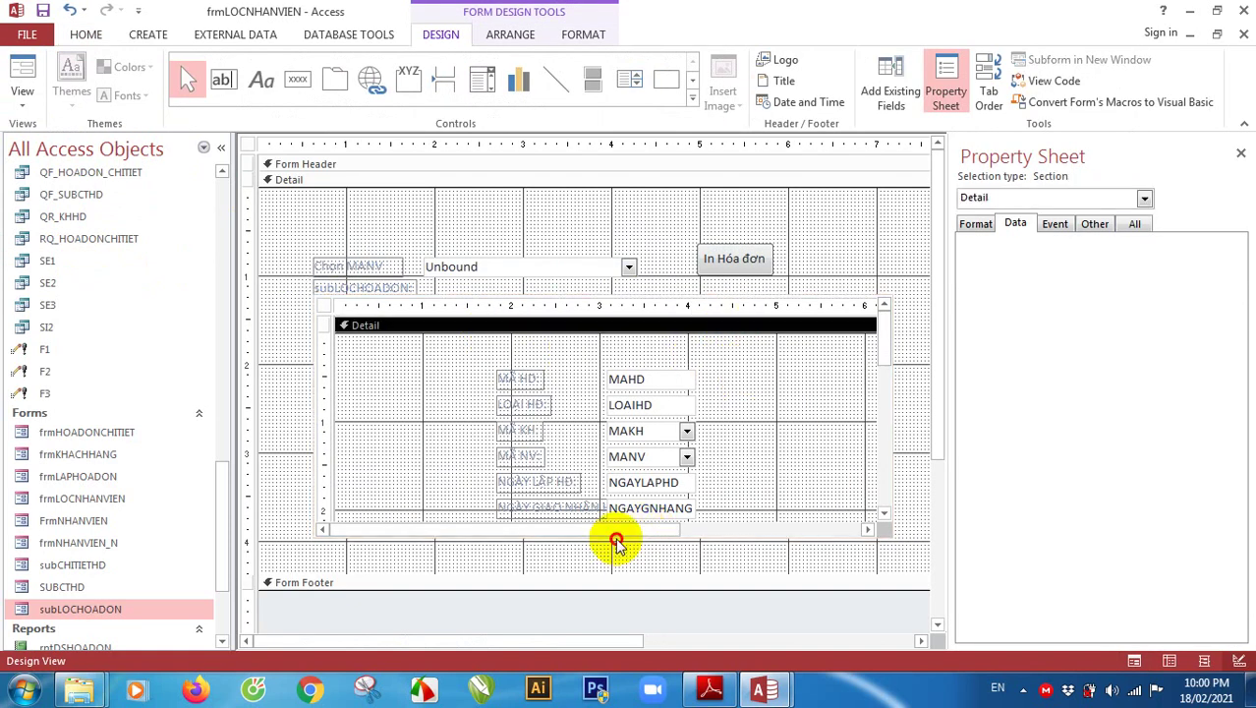
left_click(605, 551)
left_click_drag(605, 548, 607, 441)
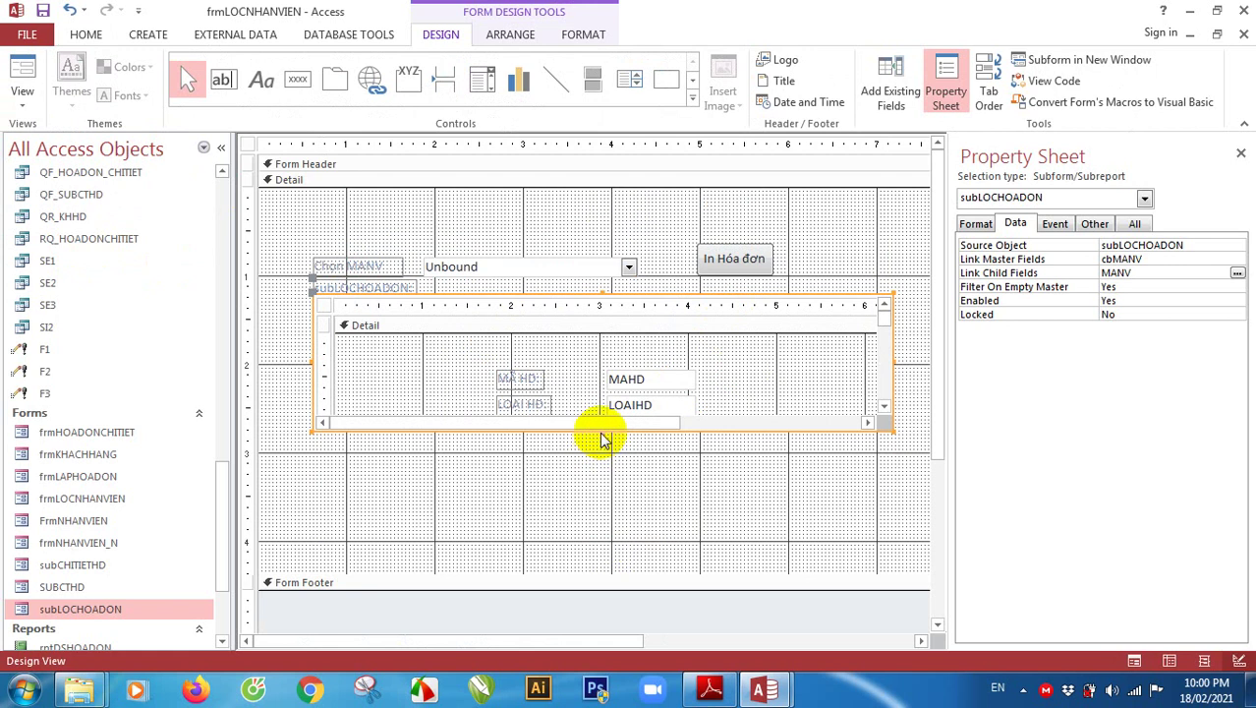
left_click_drag(602, 430, 602, 458)
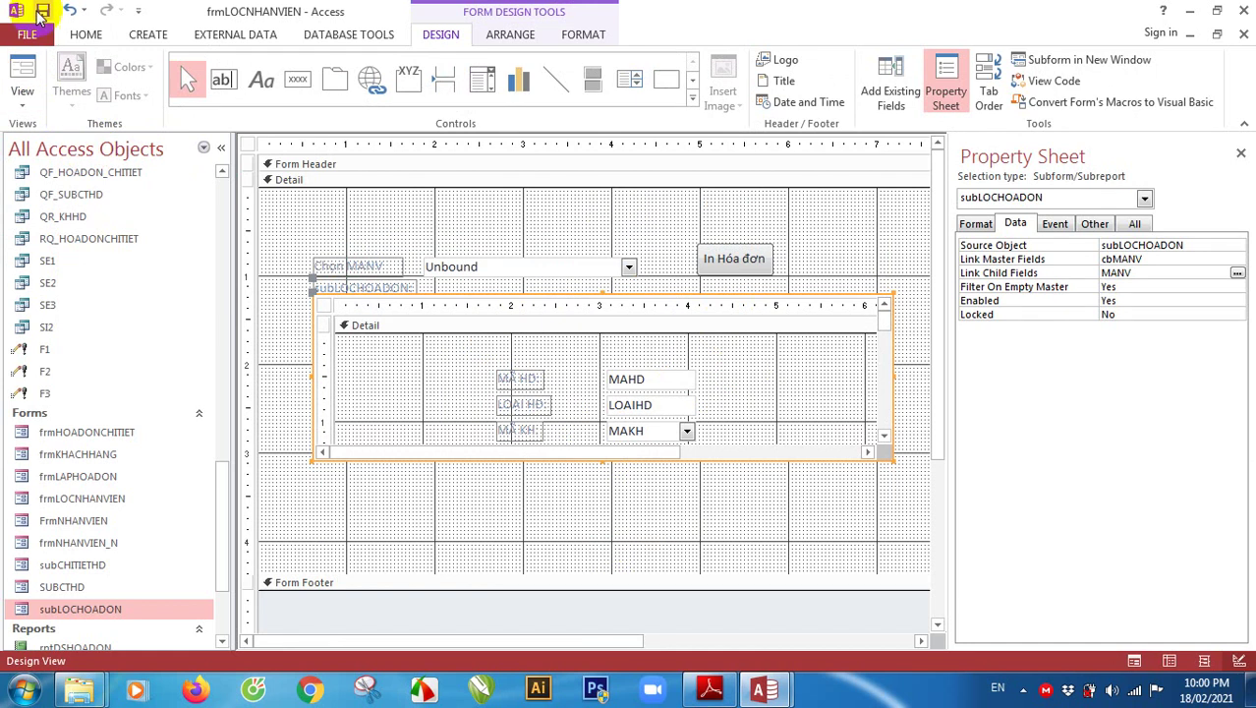
Preview the existing reports RPTNHANVIEN and rptHDKH to examine their contents for the In Hóa đơn button, closing each one
left_click(736, 256)
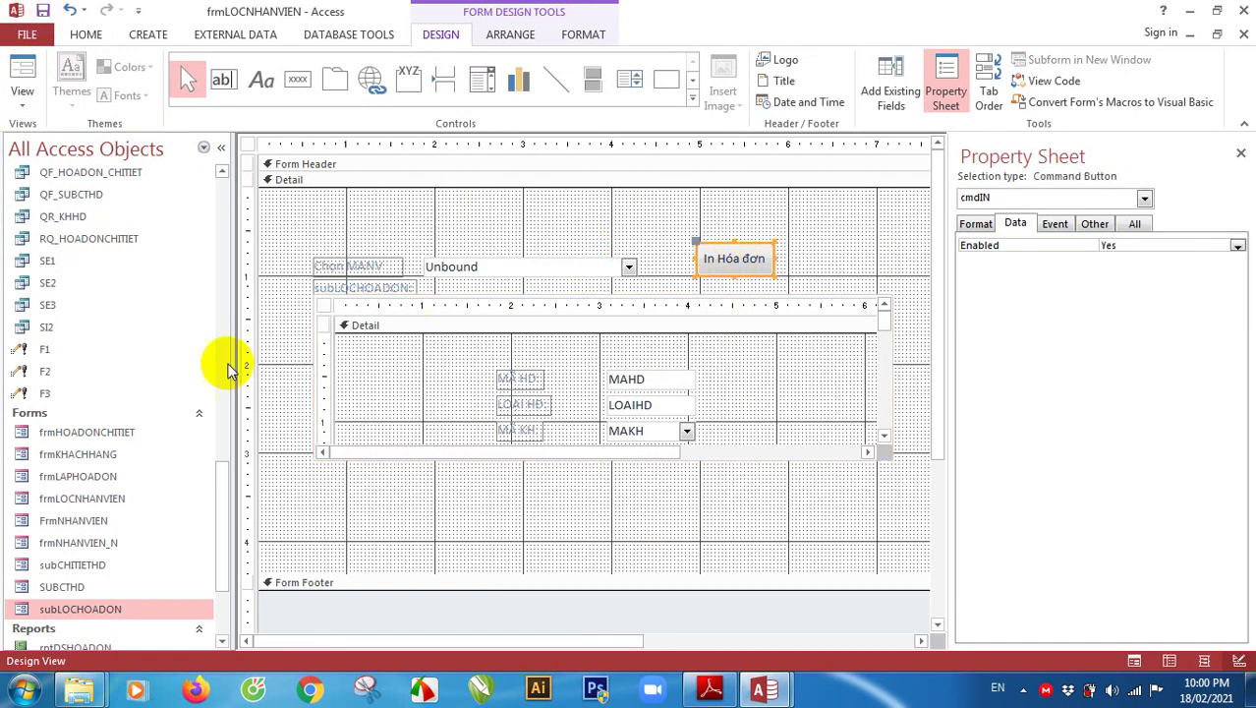
left_click_drag(232, 483, 220, 533)
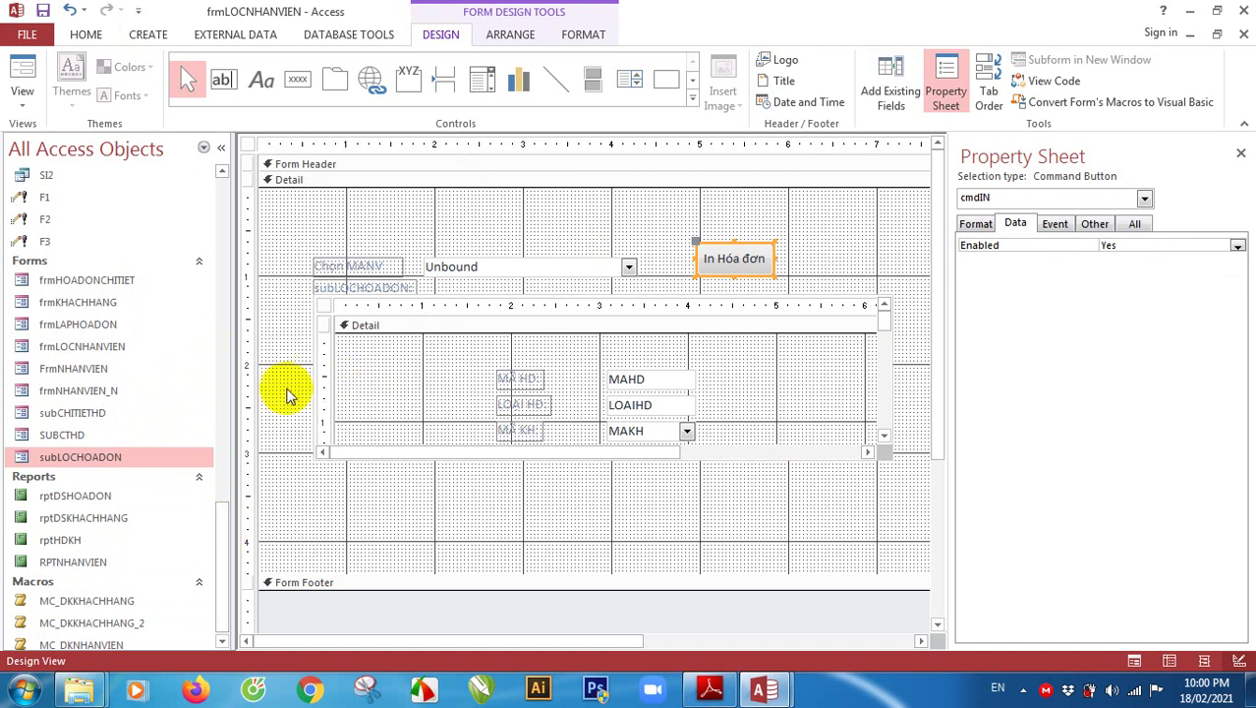
left_click(94, 566)
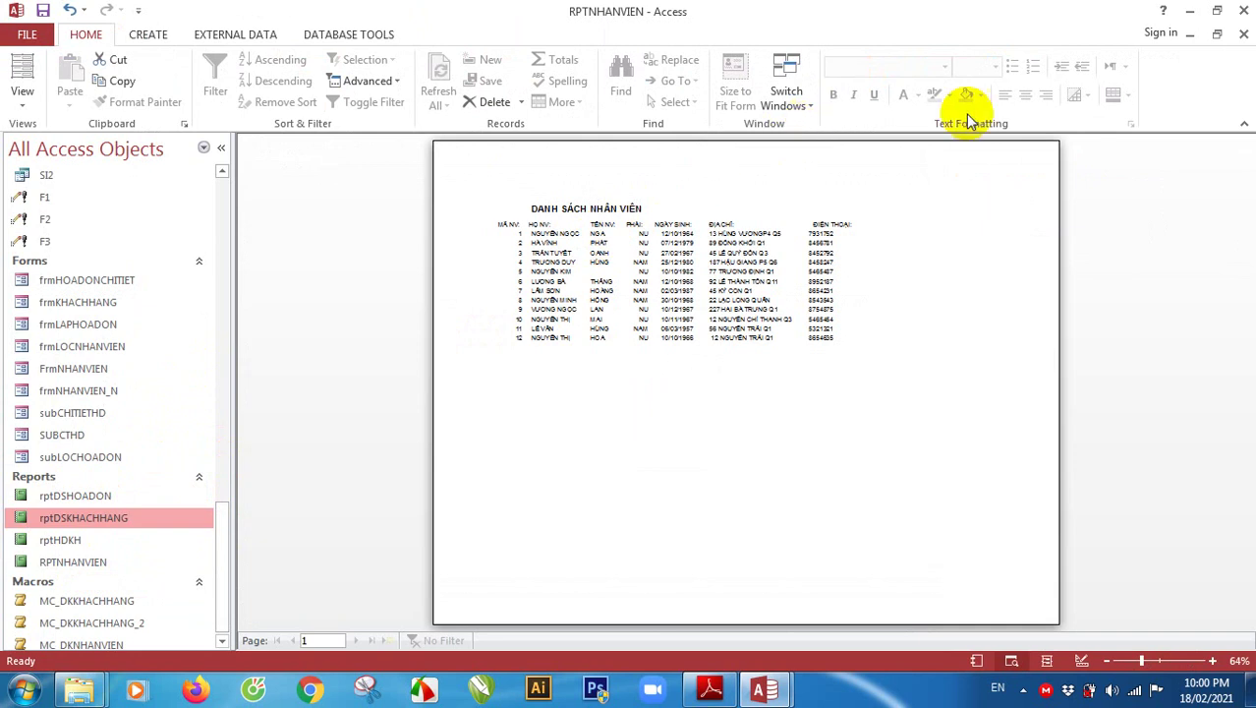
left_click(1243, 34)
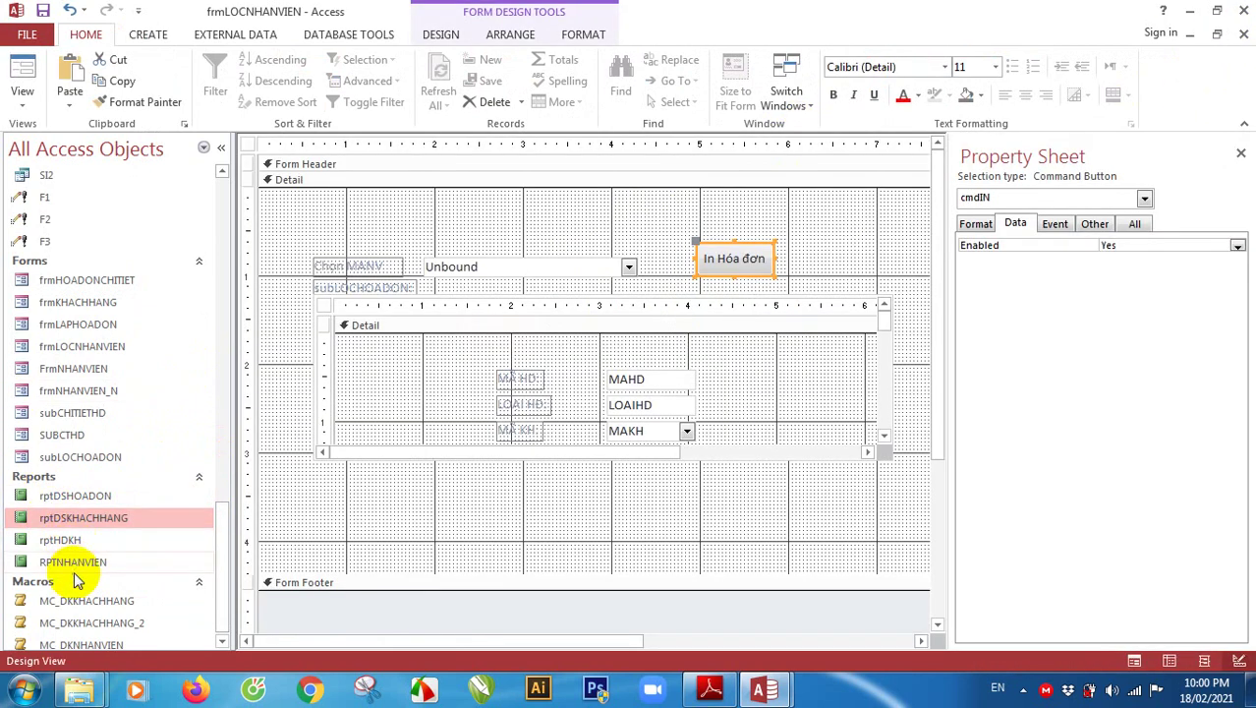
left_click(76, 562)
double_click(60, 540)
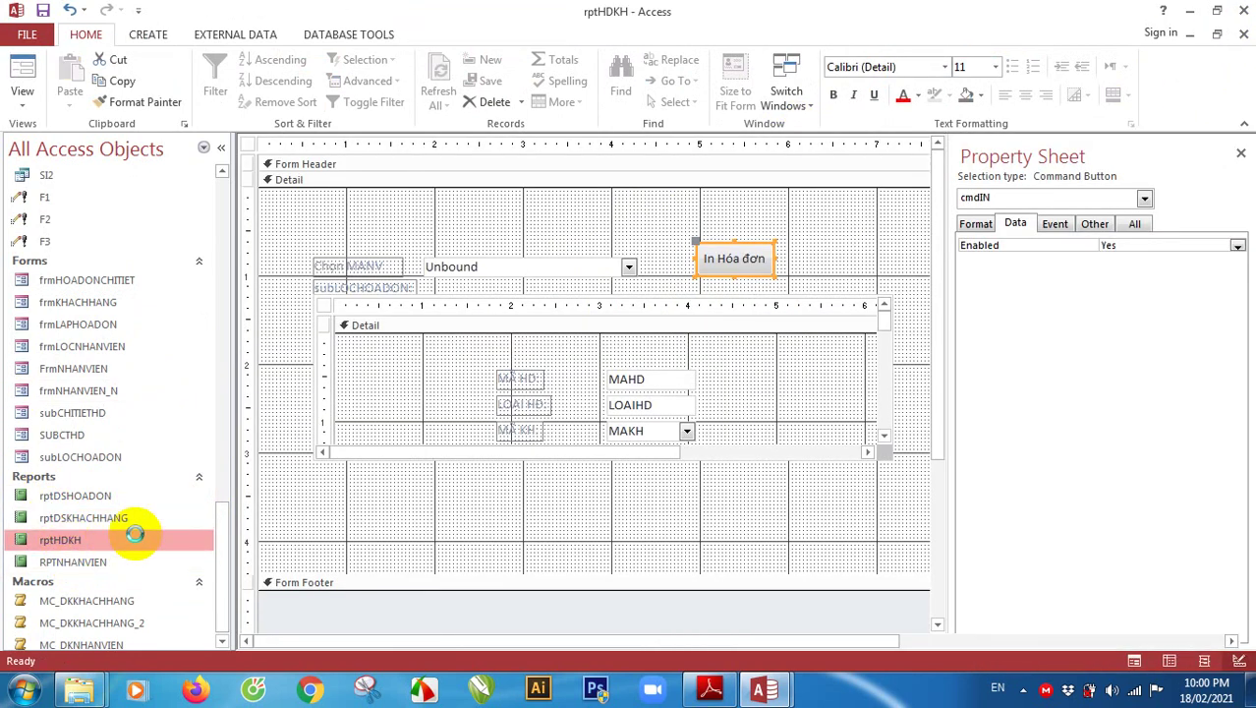
left_click(708, 283)
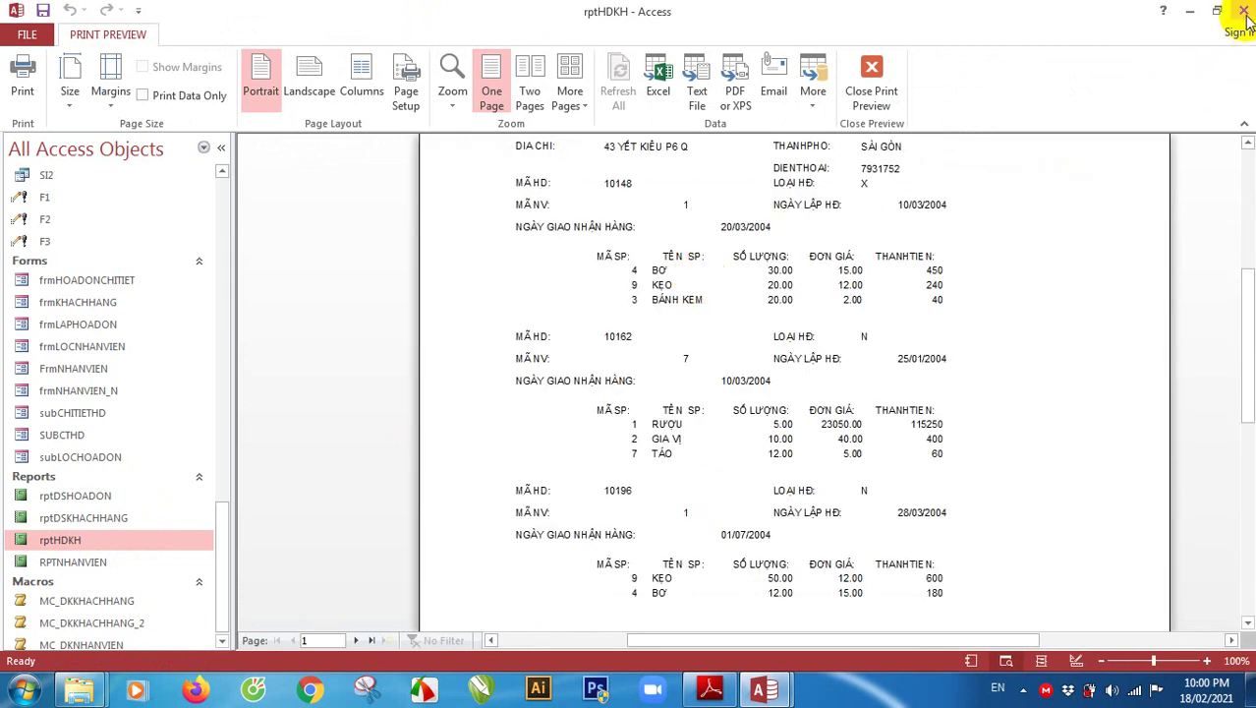
left_click(870, 74)
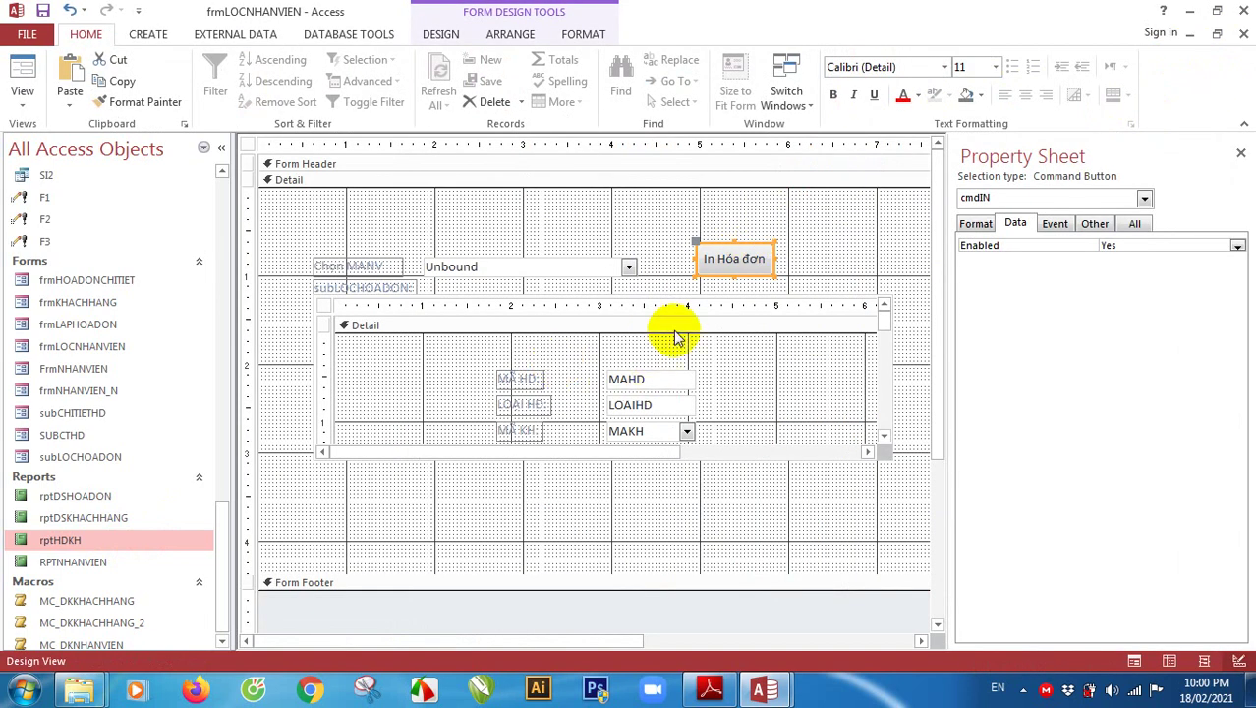
left_click(806, 259)
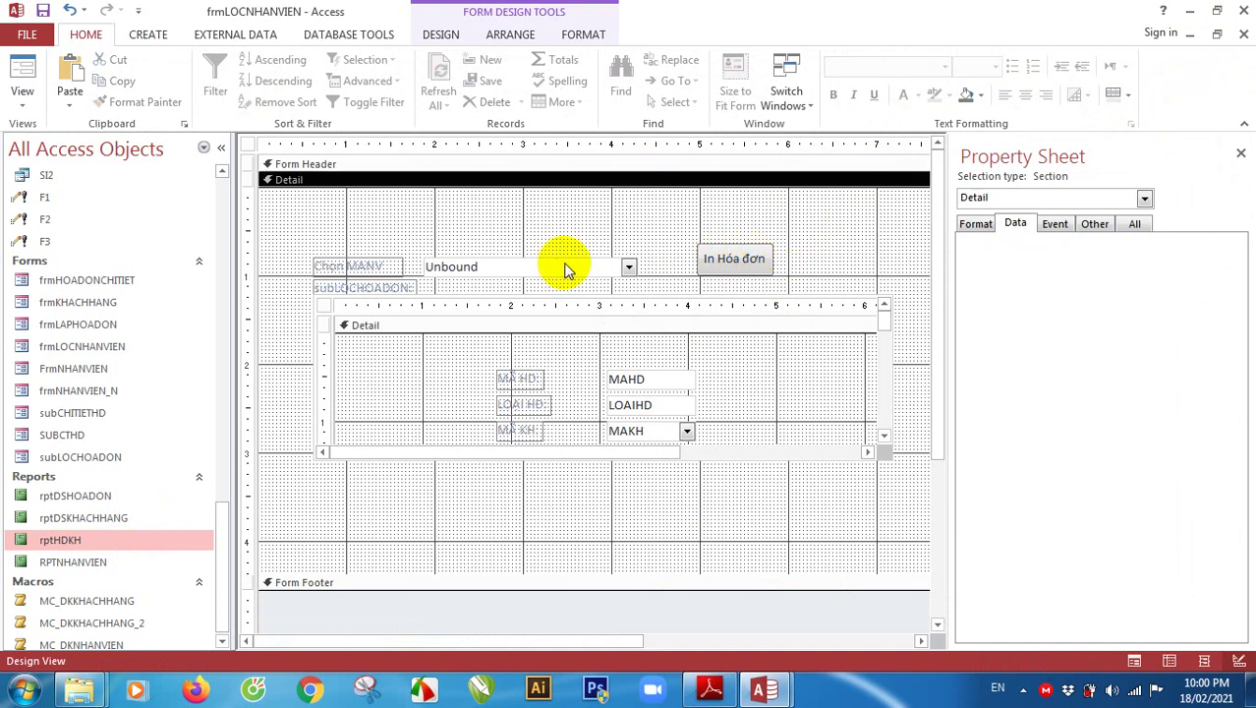
left_click(735, 259)
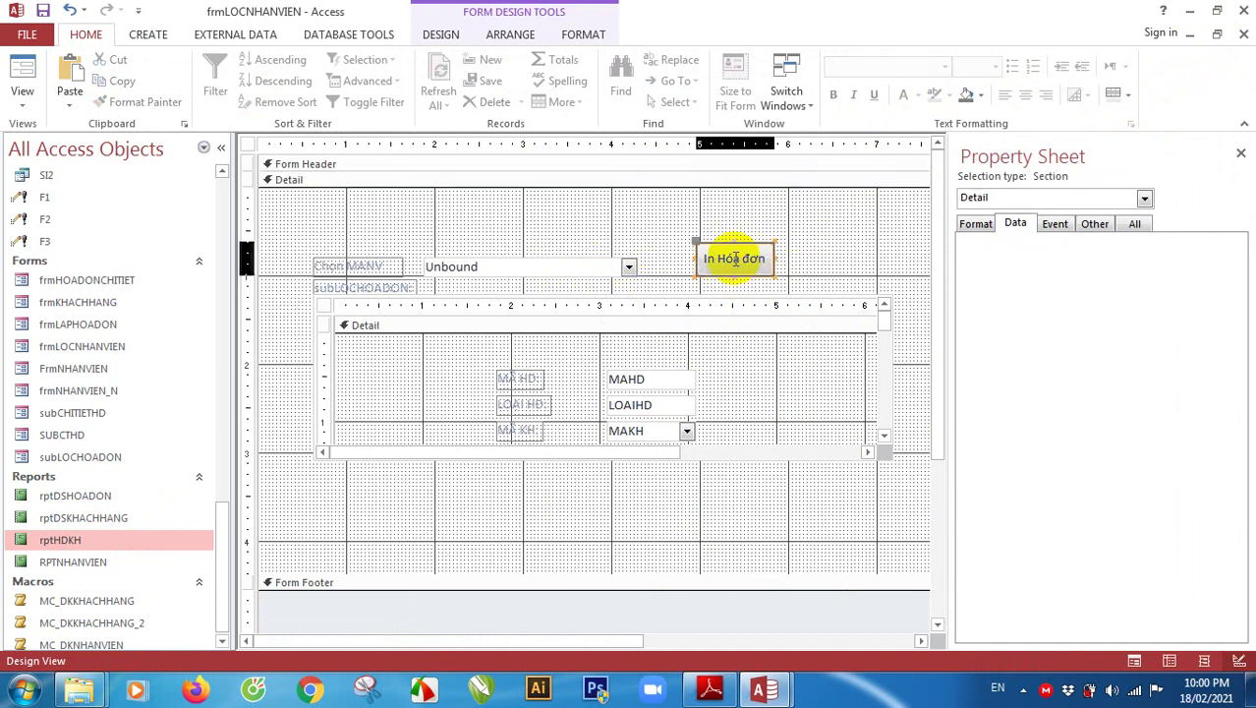
left_click(807, 210)
left_click(728, 259)
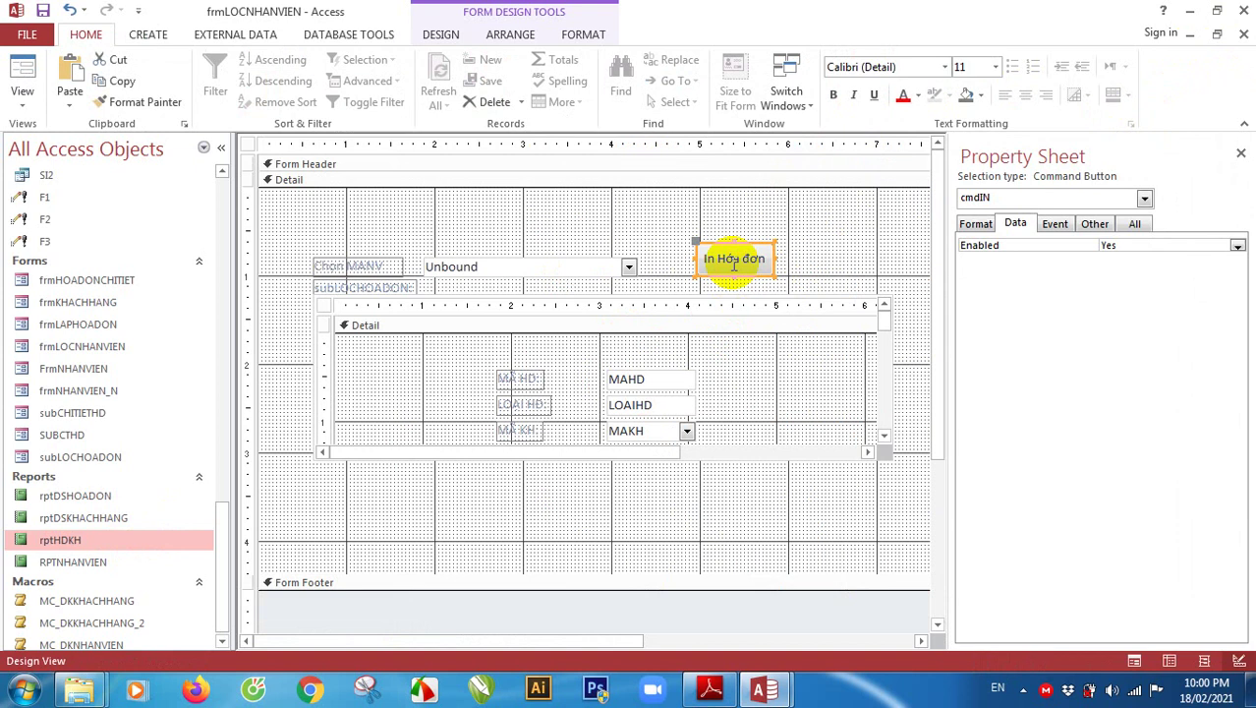
left_click(811, 231)
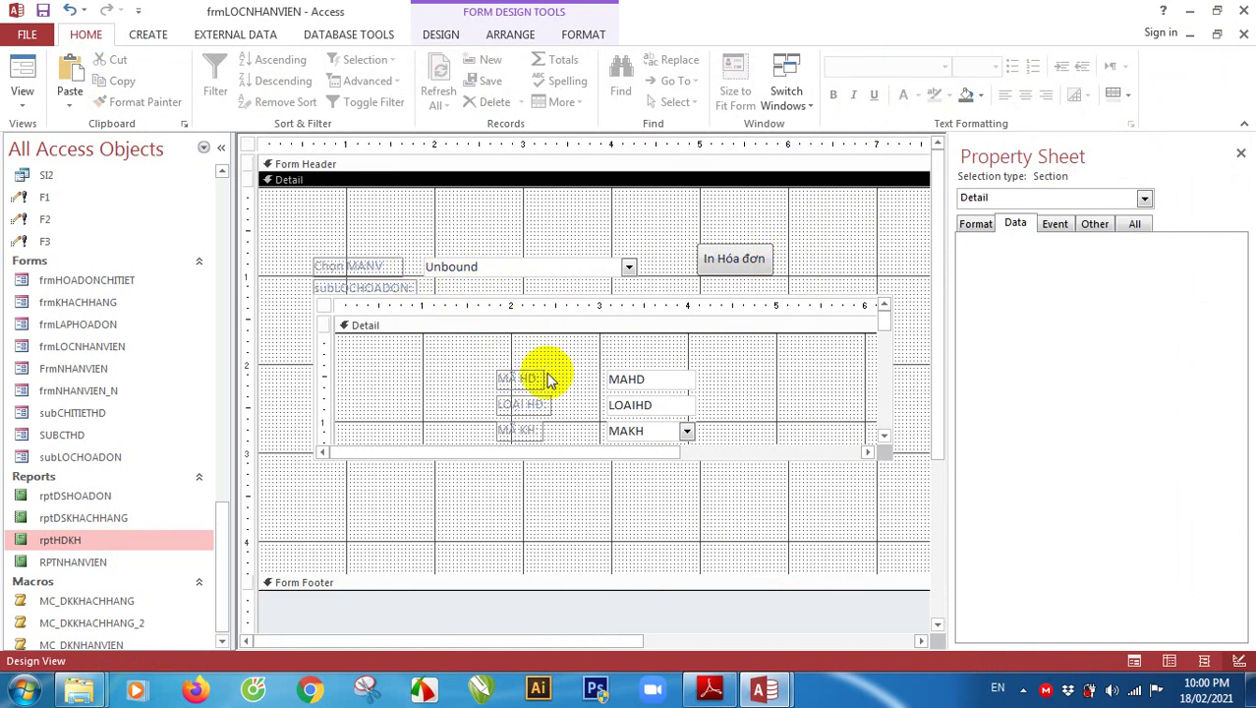
Save frmLOCNHANVIEN and switch to Adobe Reader with the Giao trinh Access 1-2-3.pdf textbook at the frmHDNV exercise
left_click(936, 447)
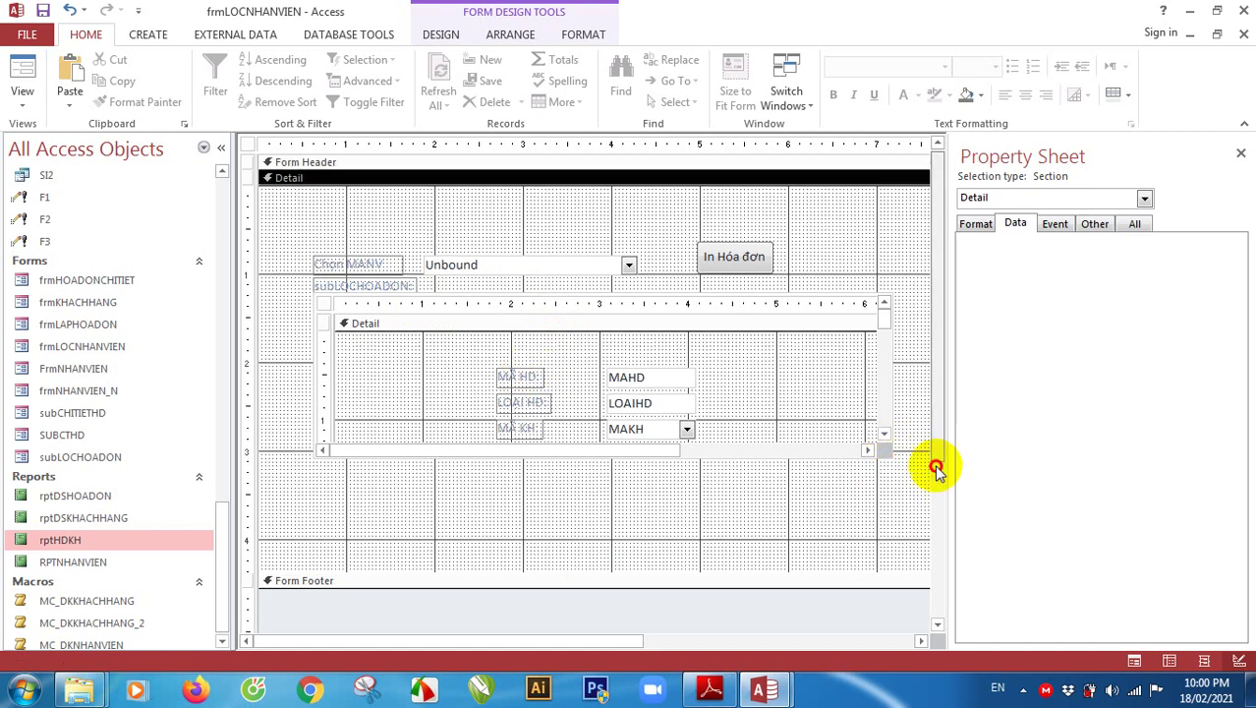
left_click(43, 10)
left_click(712, 689)
left_click(687, 561)
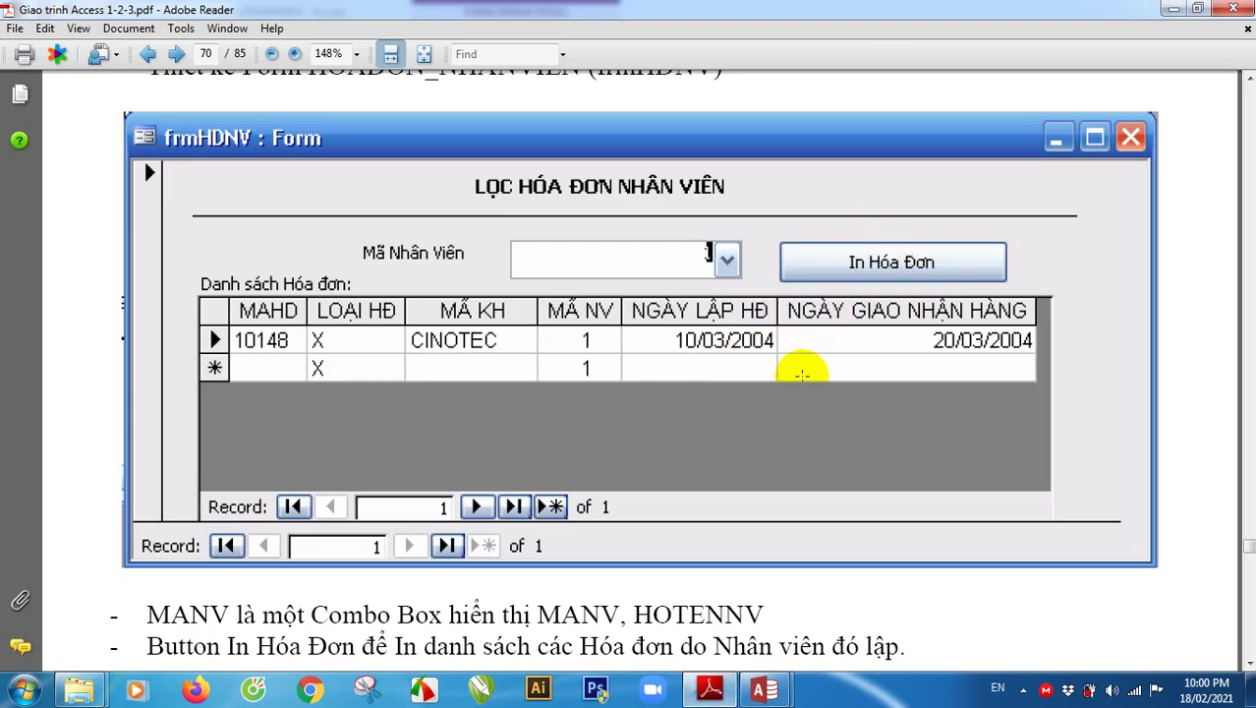
Look through the textbook's form and report exercises after frmHDNV, up to the HOADON_NHANVIEN report layout (rptHDNV)
scroll(831, 333, "down", 10)
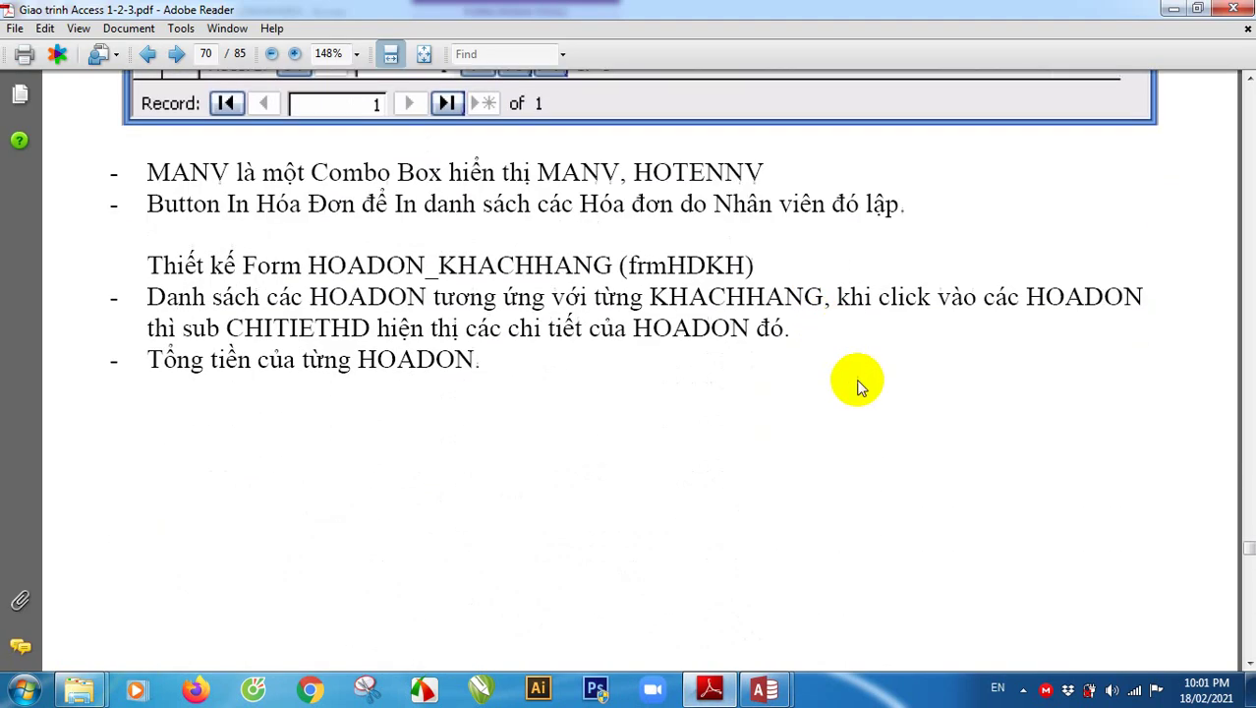
scroll(878, 417, "down", 15)
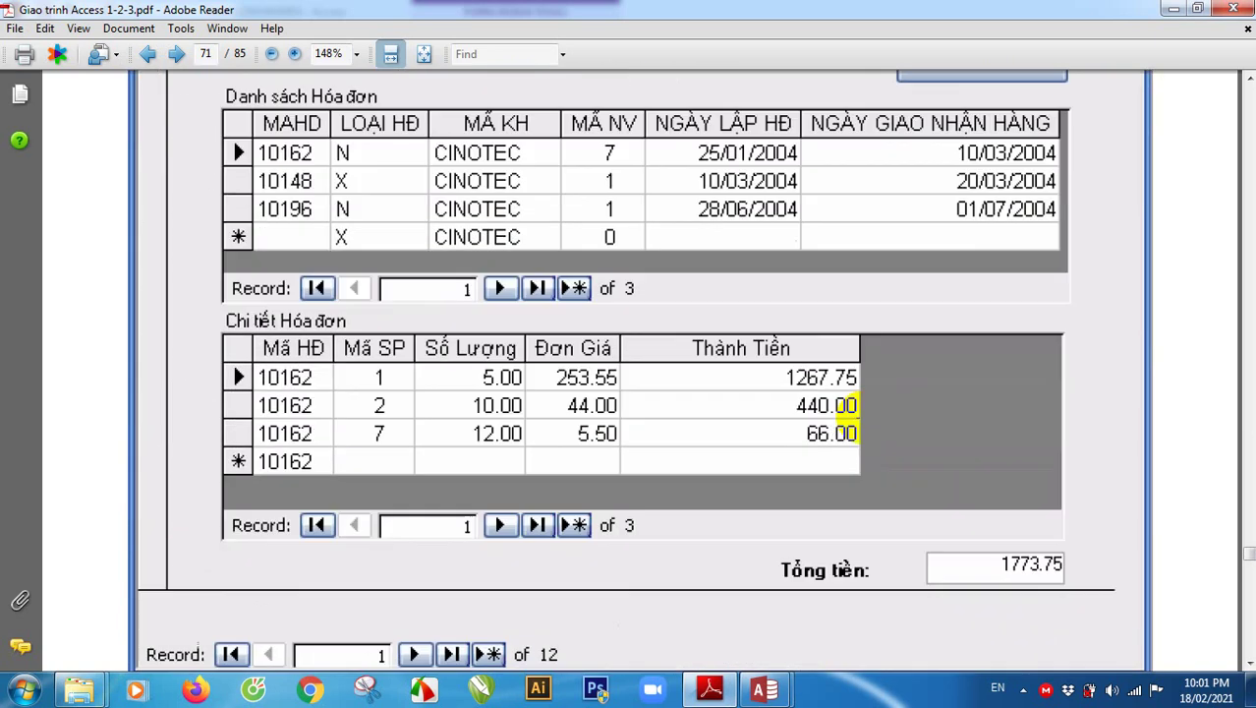
scroll(860, 416, "down", 12)
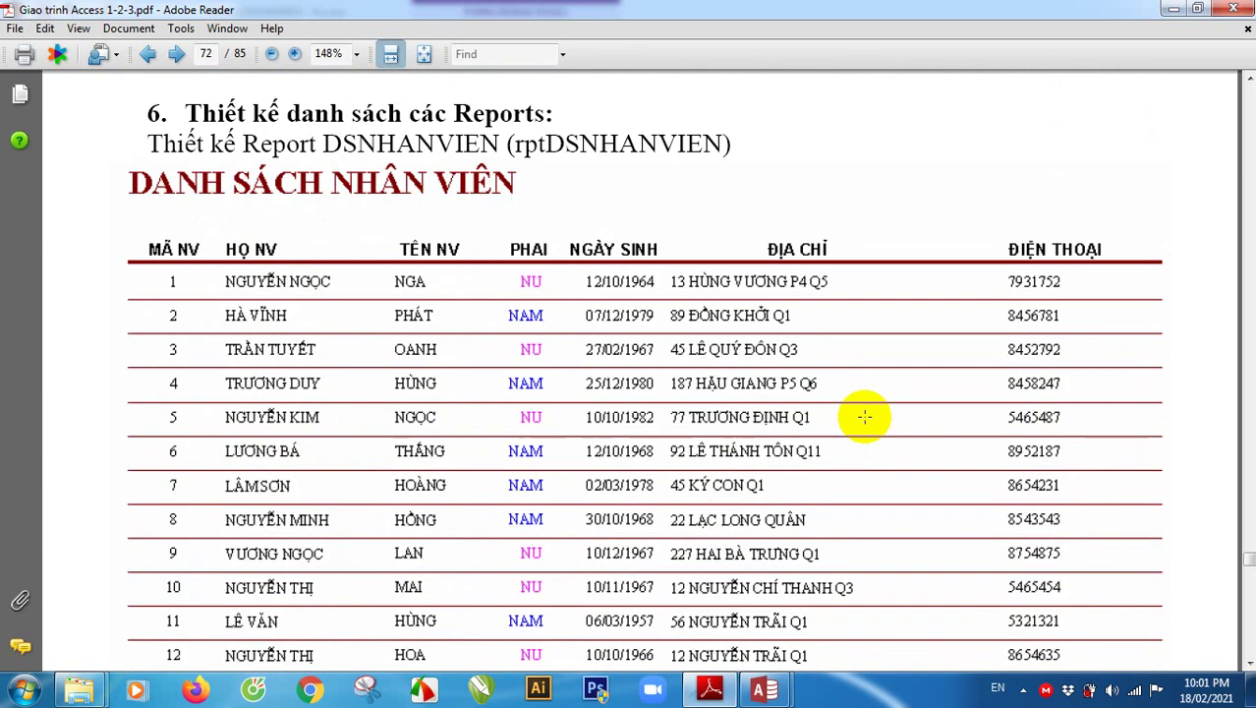
scroll(629, 323, "down", 14)
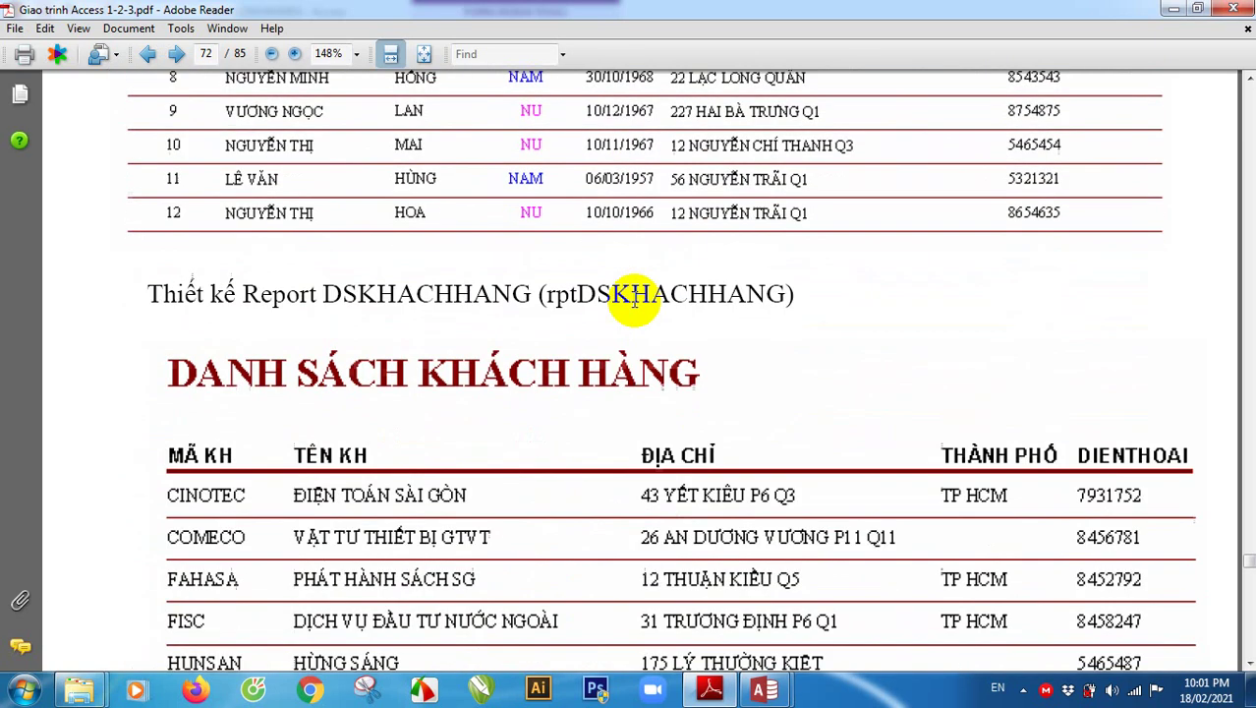
scroll(606, 365, "down", 15)
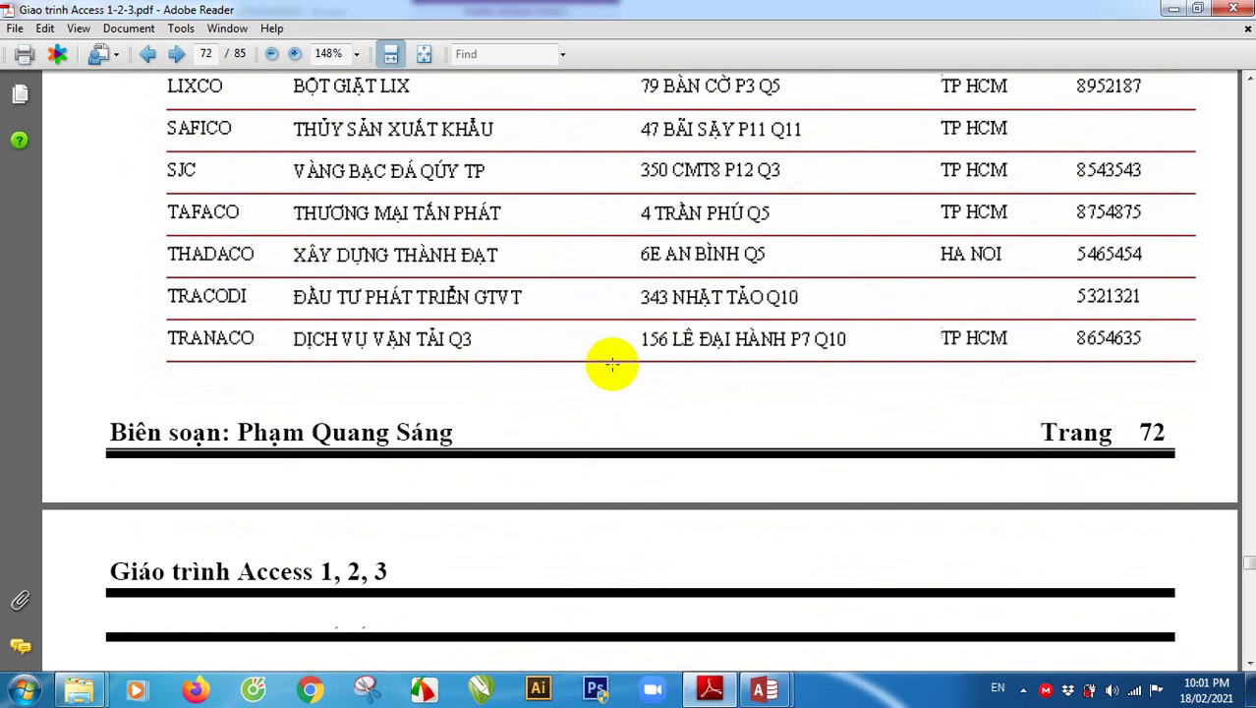
scroll(609, 368, "down", 4)
scroll(442, 339, "up", 3)
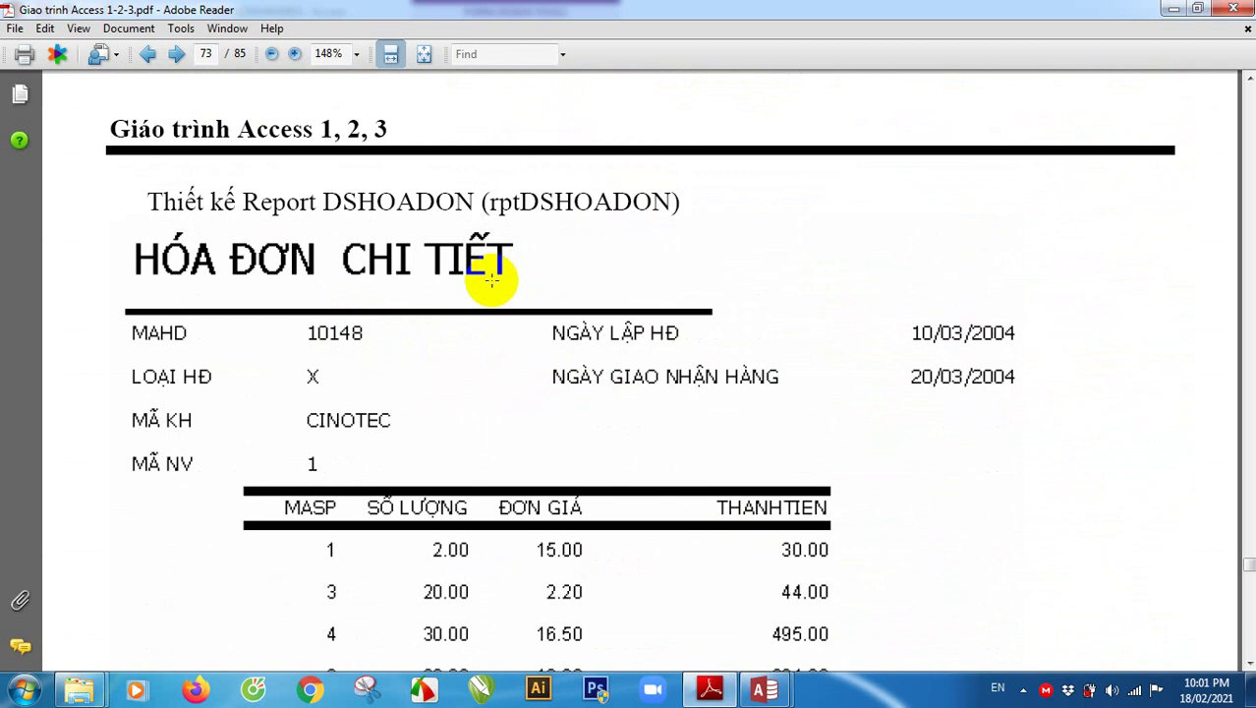
scroll(448, 332, "down", 5)
scroll(533, 351, "up", 2)
scroll(532, 351, "down", 4)
scroll(522, 347, "up", 5)
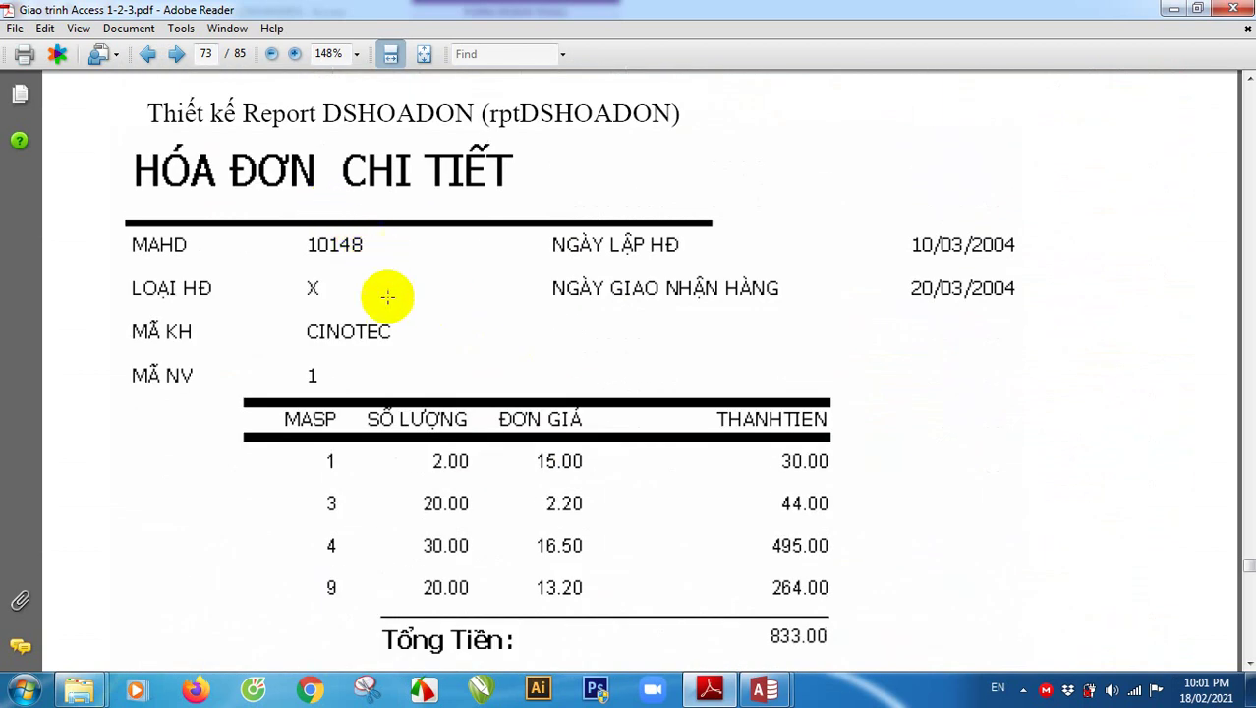
scroll(471, 328, "down", 8)
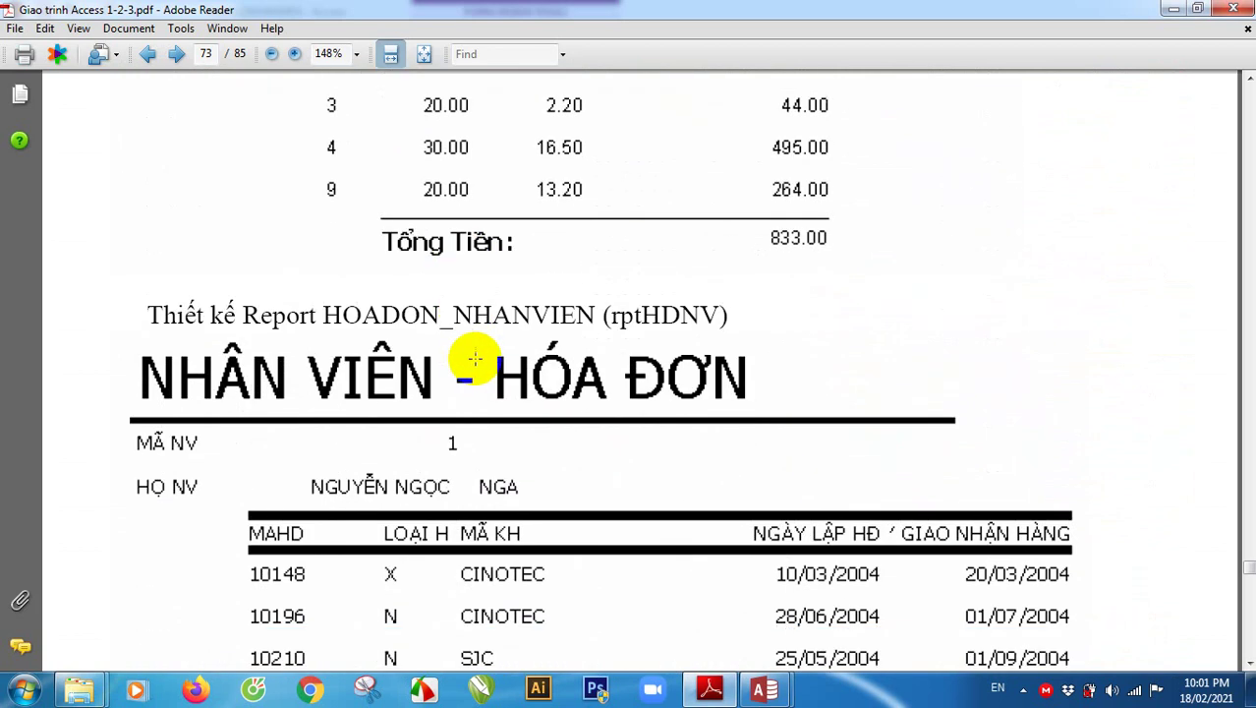
scroll(651, 451, "down", 3)
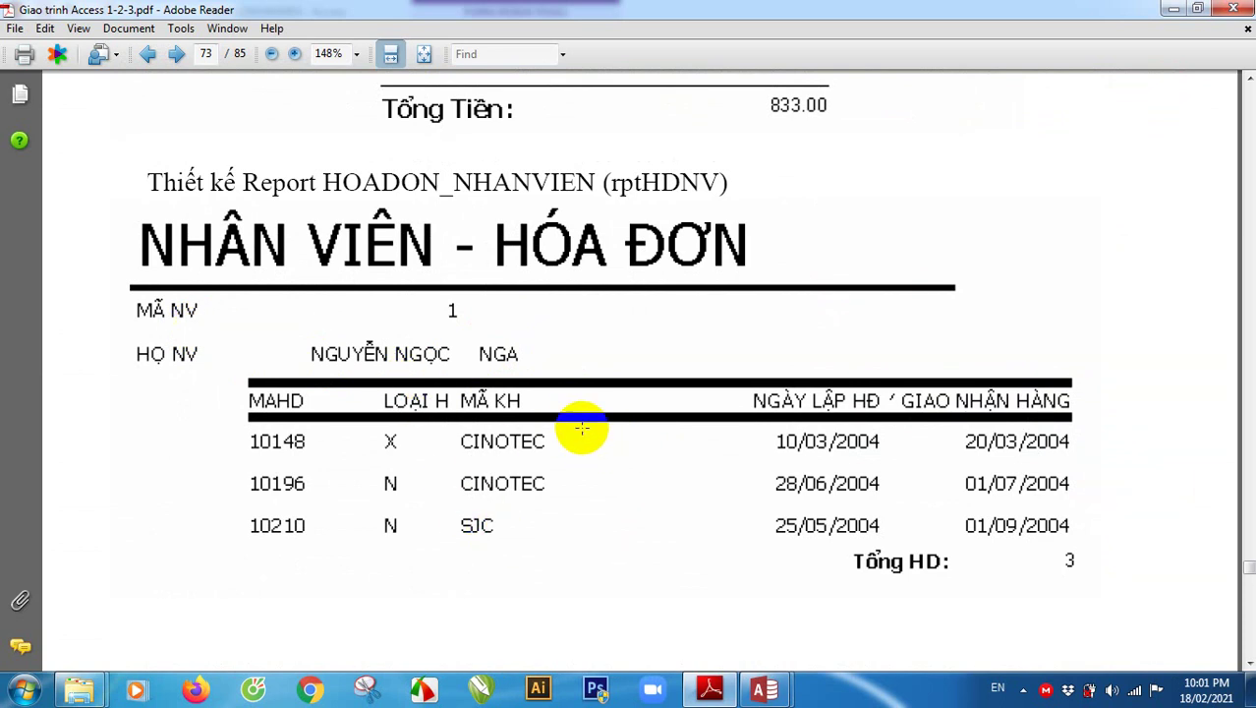
Go back through the textbook to the frmHDNV form and review its MANV combo box and In Hóa Đơn button requirements
scroll(582, 429, "up", 2)
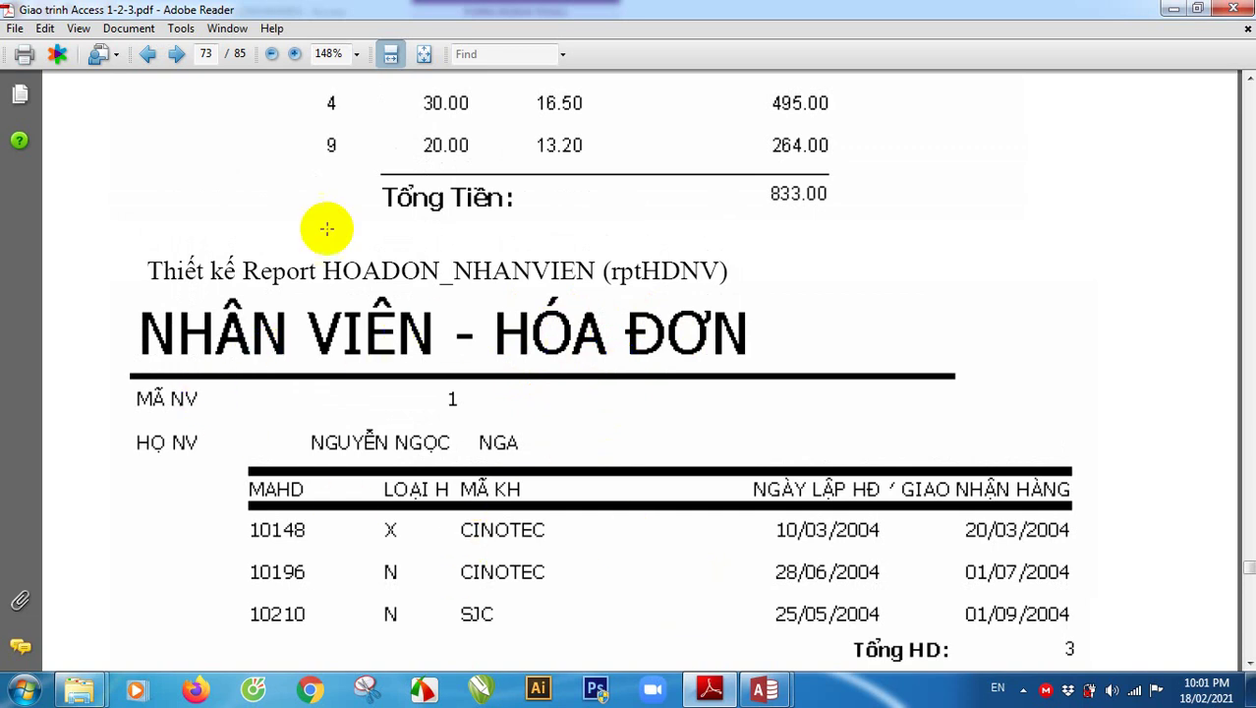
scroll(779, 420, "up", 1)
scroll(779, 423, "up", 20)
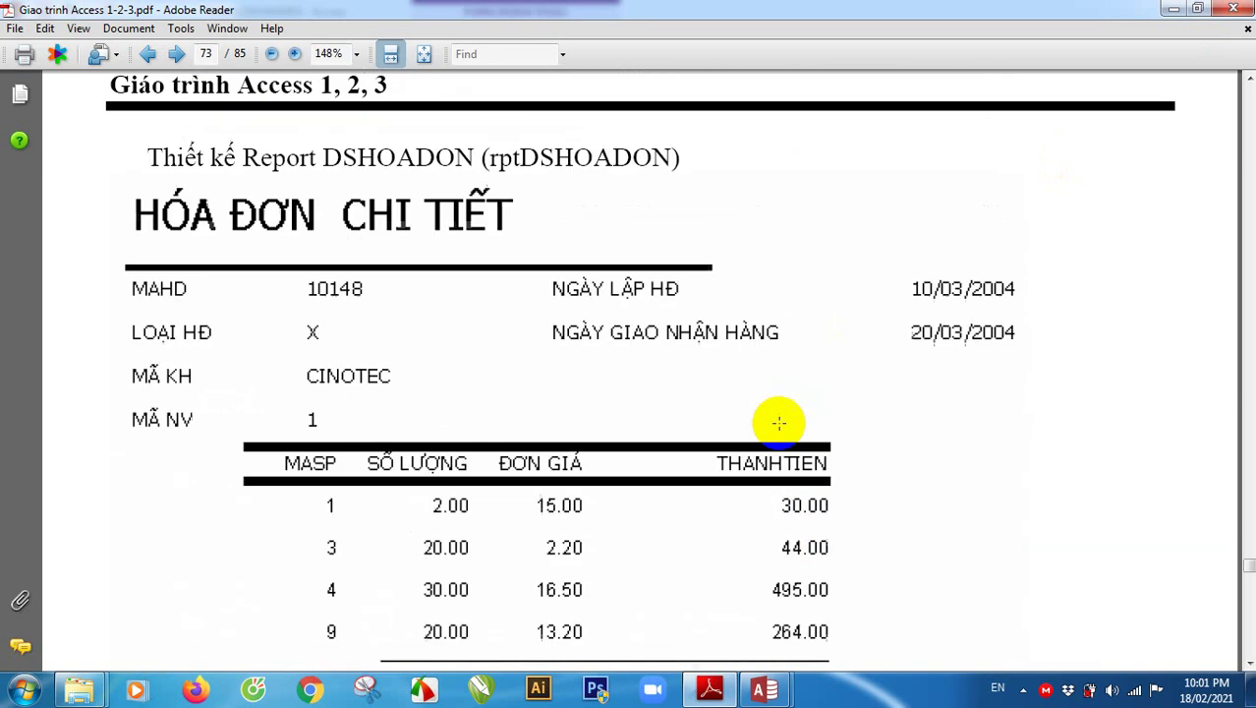
scroll(778, 423, "up", 15)
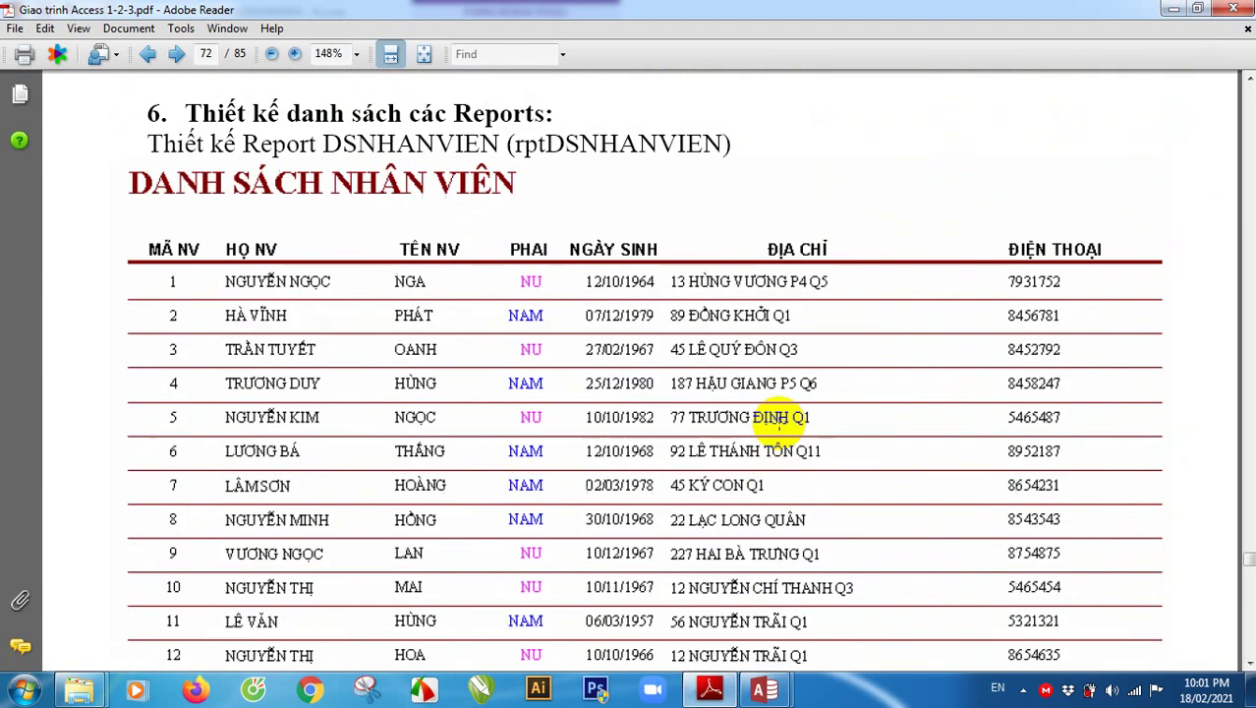
scroll(778, 423, "up", 4)
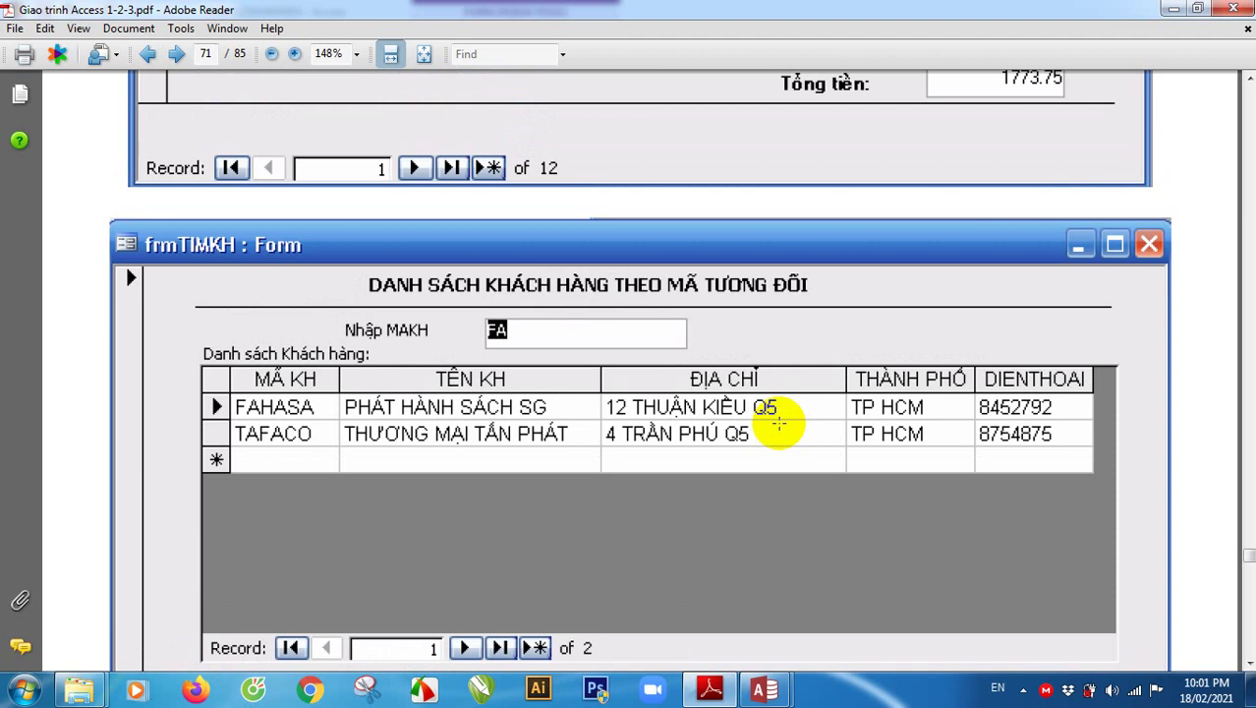
scroll(779, 422, "up", 18)
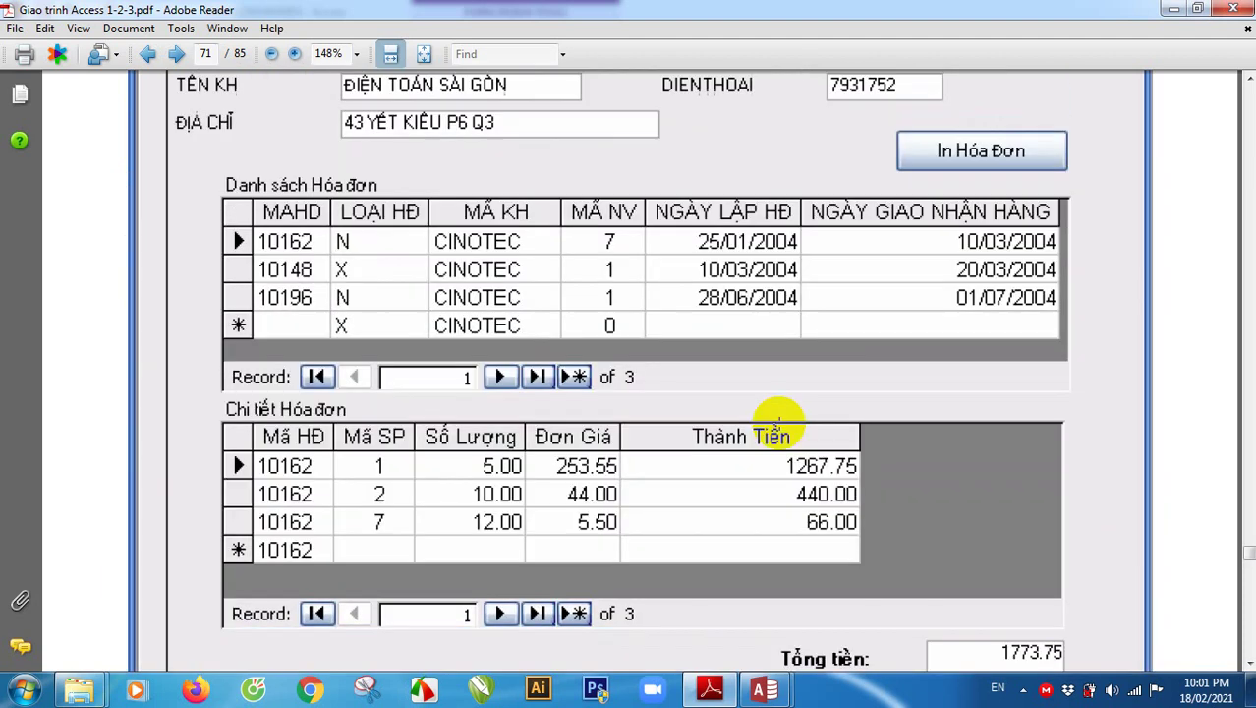
scroll(778, 423, "up", 18)
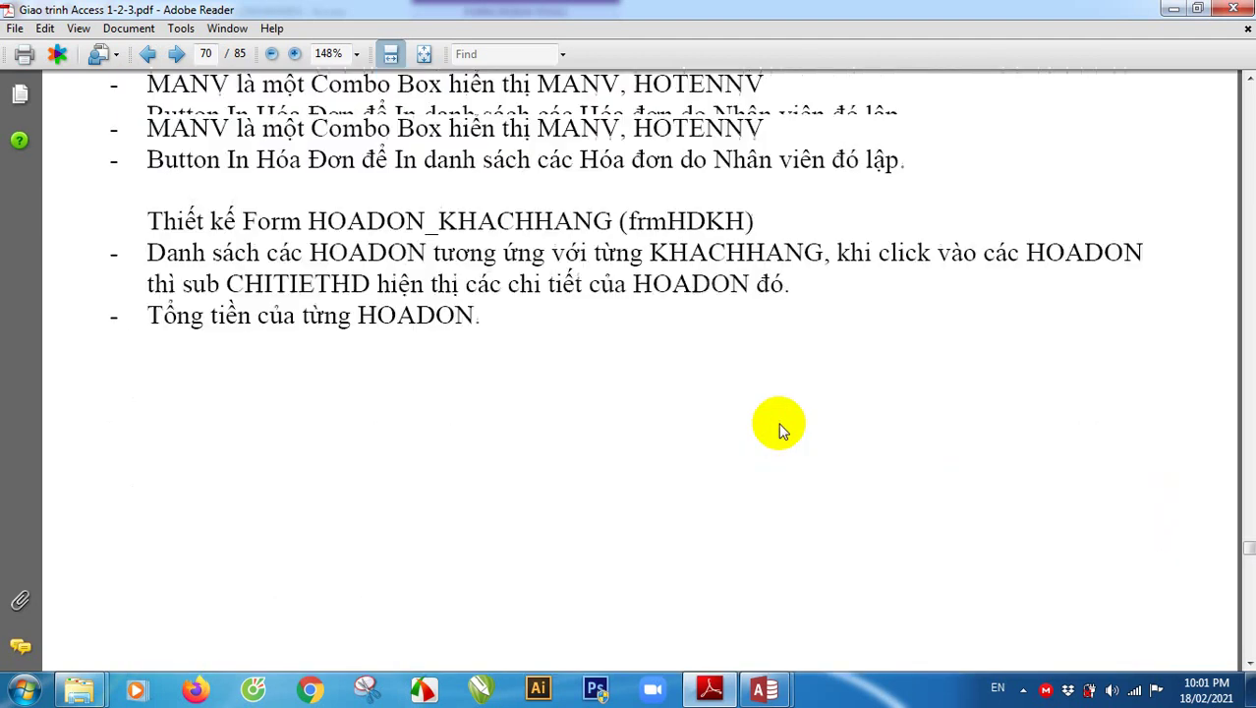
scroll(779, 423, "up", 8)
scroll(873, 282, "down", 3)
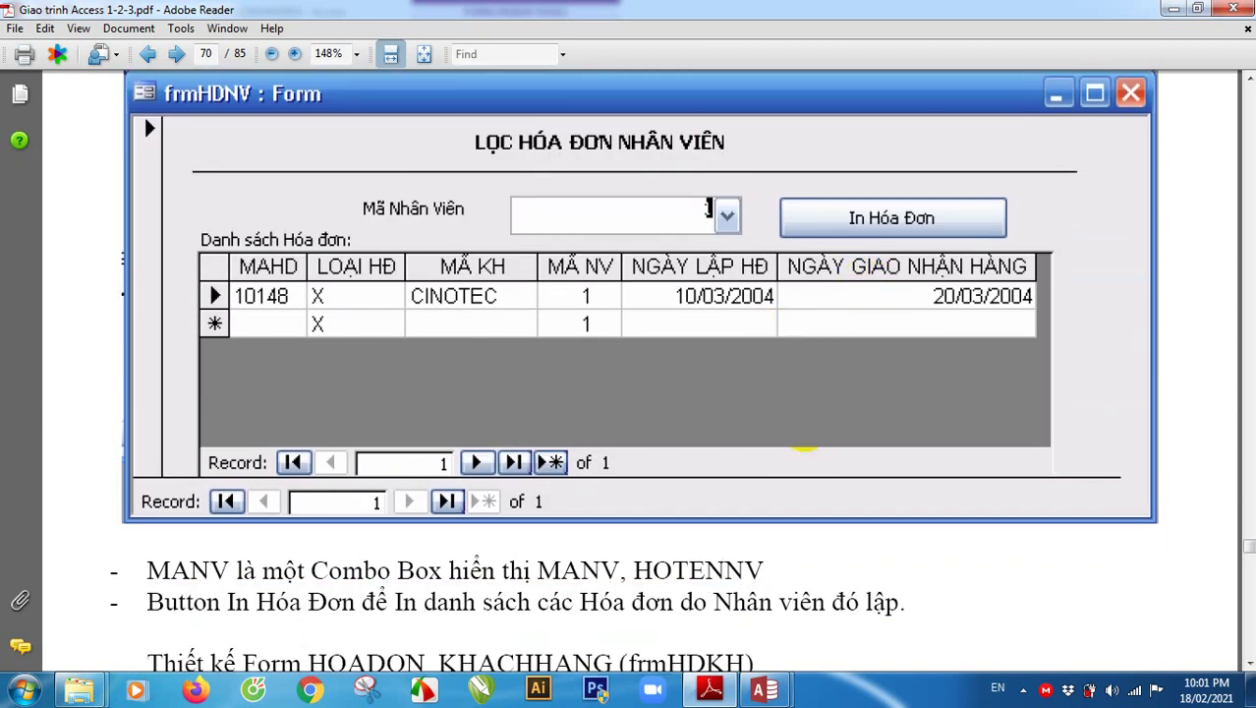
Switch back to Access and open the macro MC_DKNHANVIEN in Design View
mouse_move(765, 688)
left_click(691, 608)
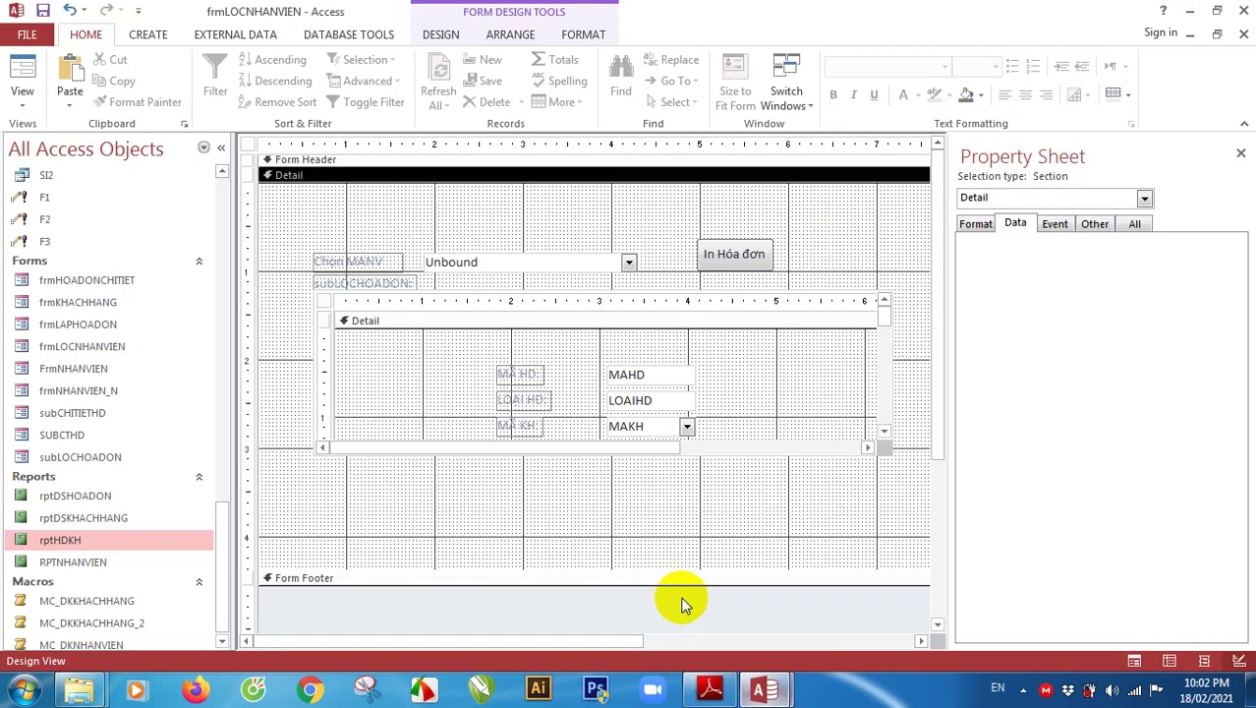
scroll(177, 617, "down", 1)
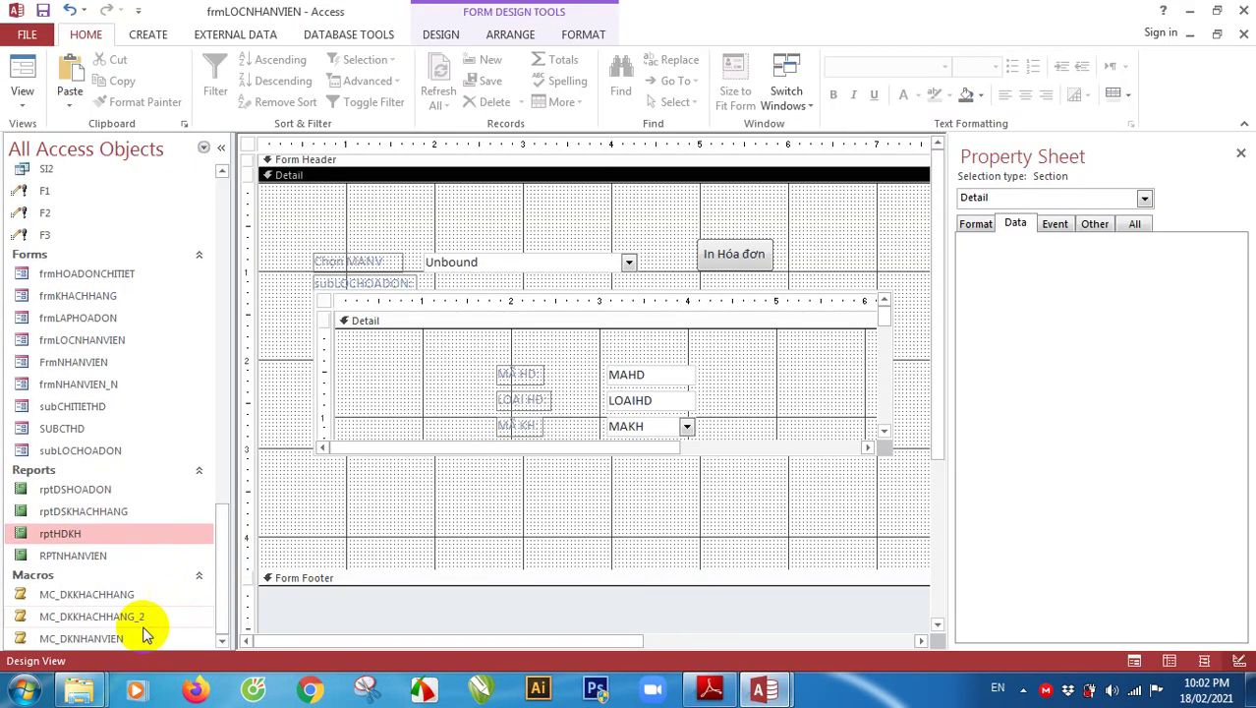
right_click(110, 637)
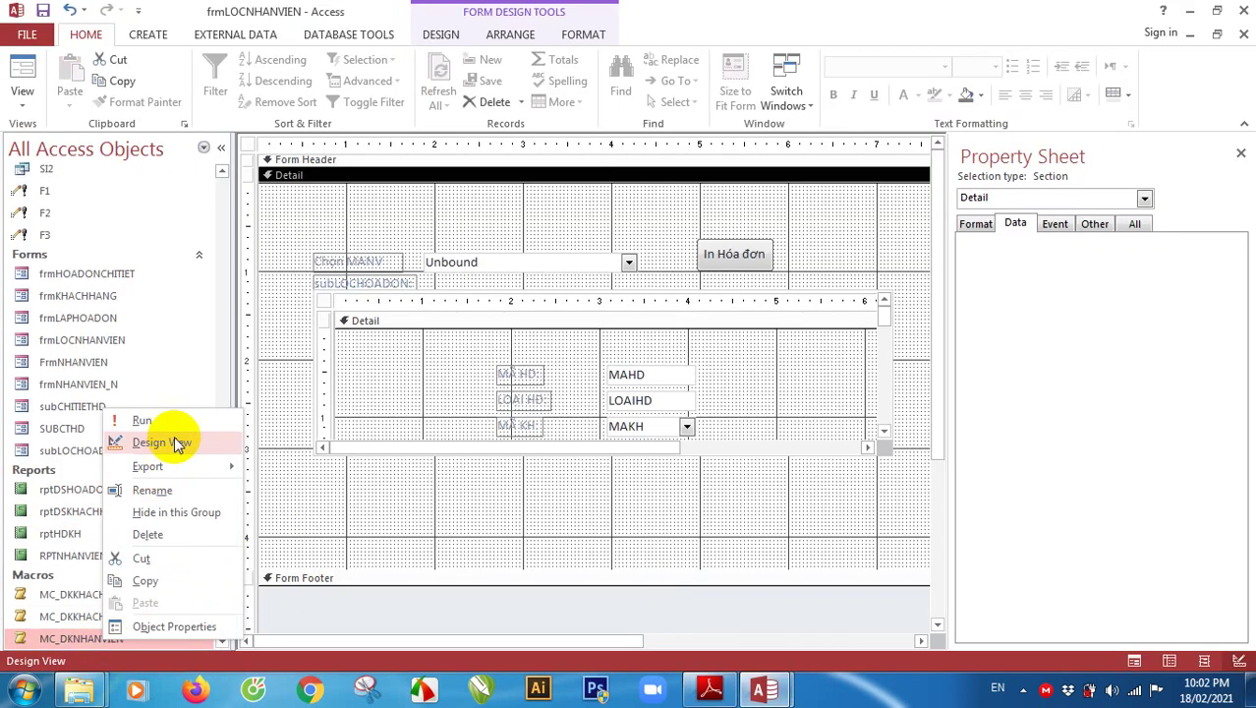
left_click(162, 442)
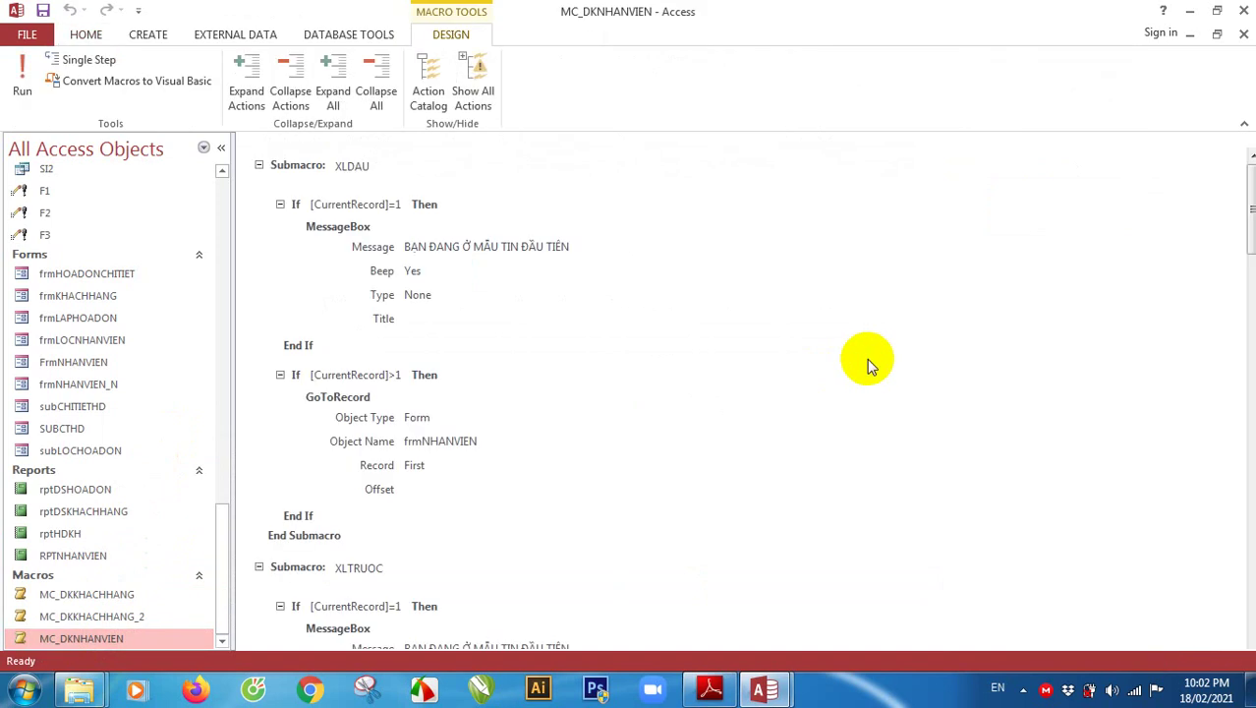
Examine the Where Condition of the OpenReport action in submacro XLIN1, part by part, and close the macro
left_click_drag(1250, 246, 1201, 661)
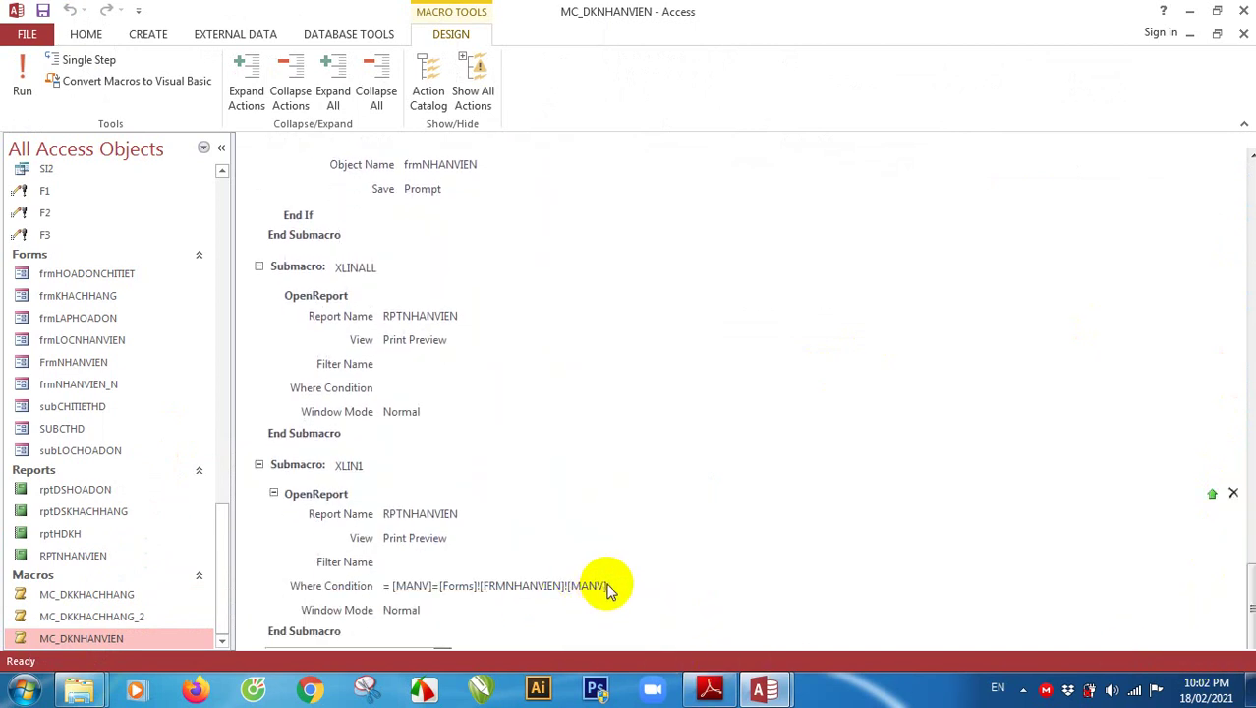
left_click(531, 586)
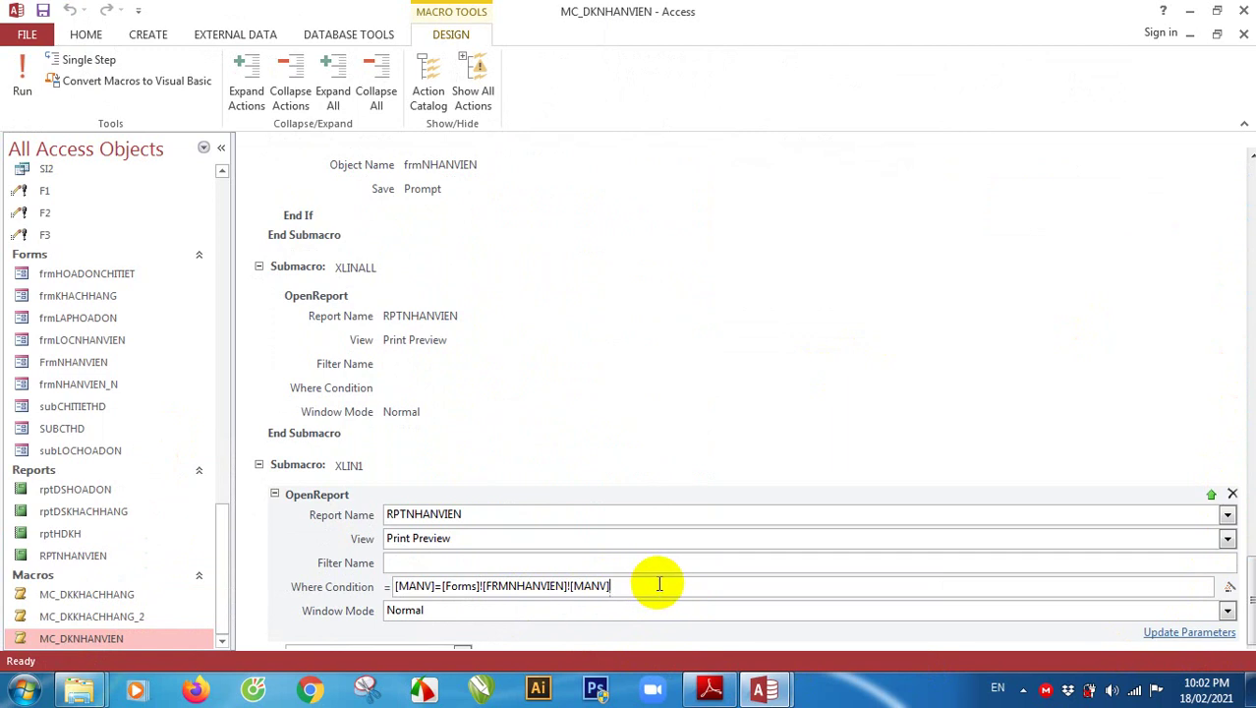
left_click(401, 586)
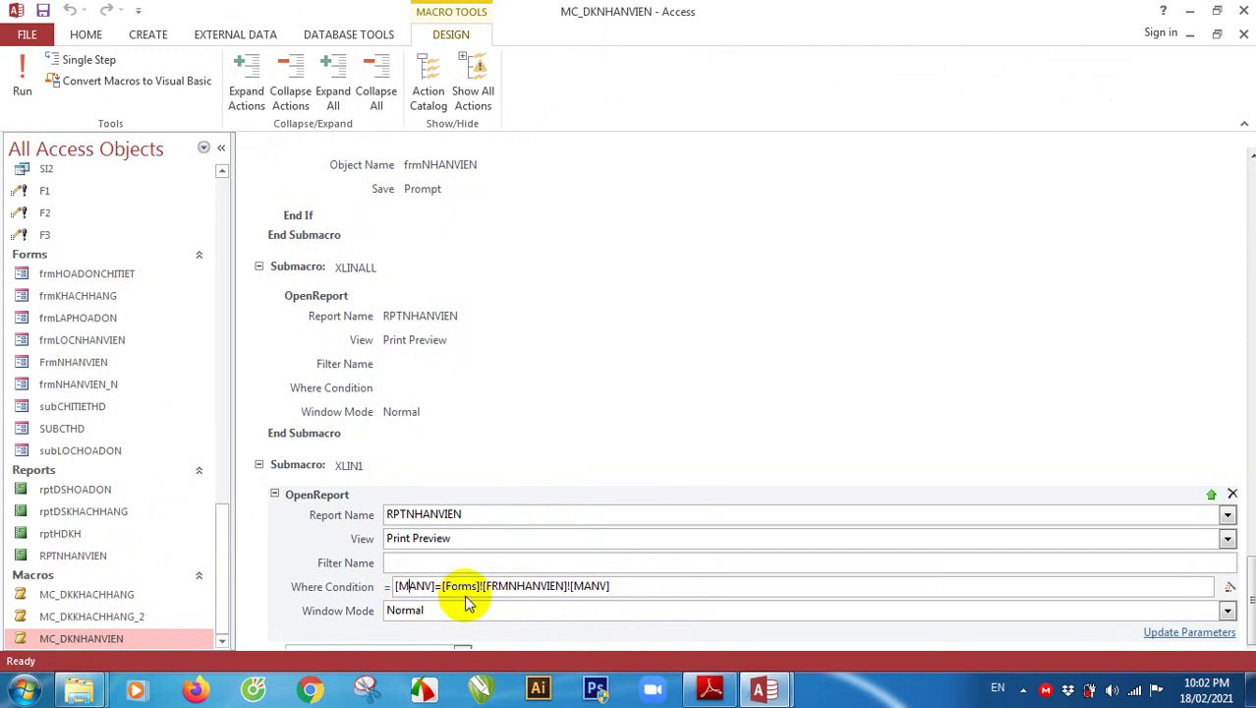
left_click(462, 586)
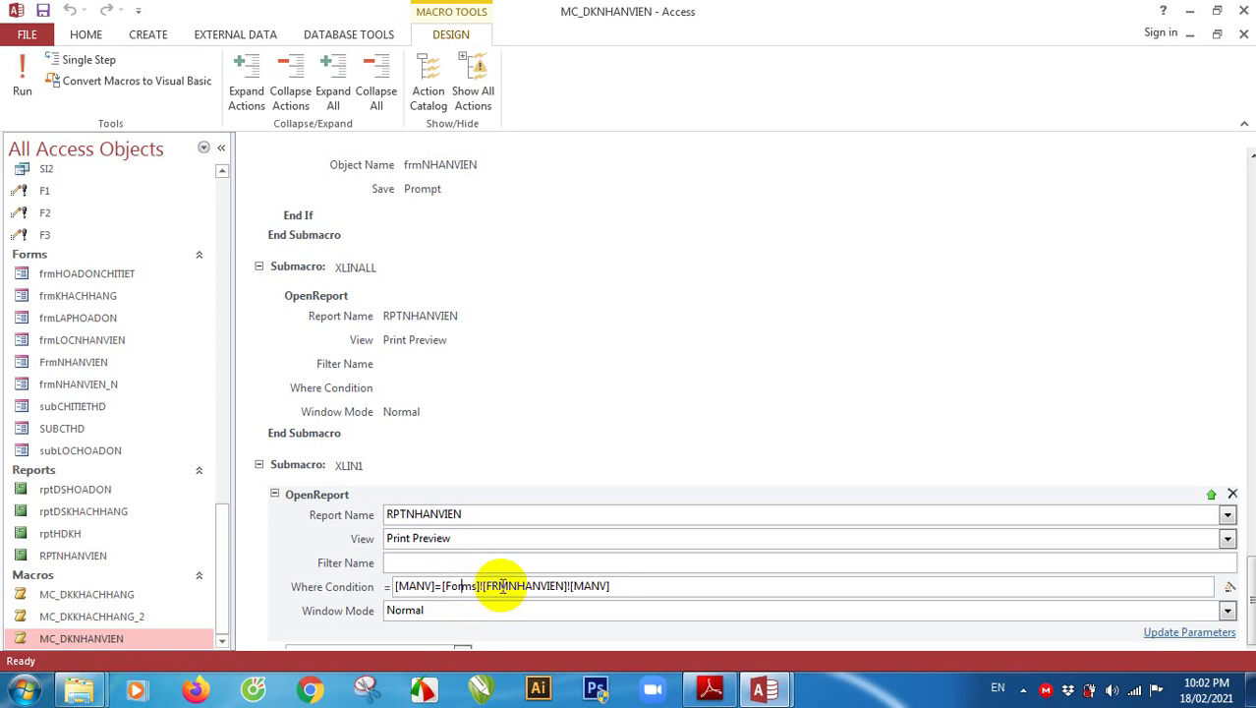
left_click(590, 586)
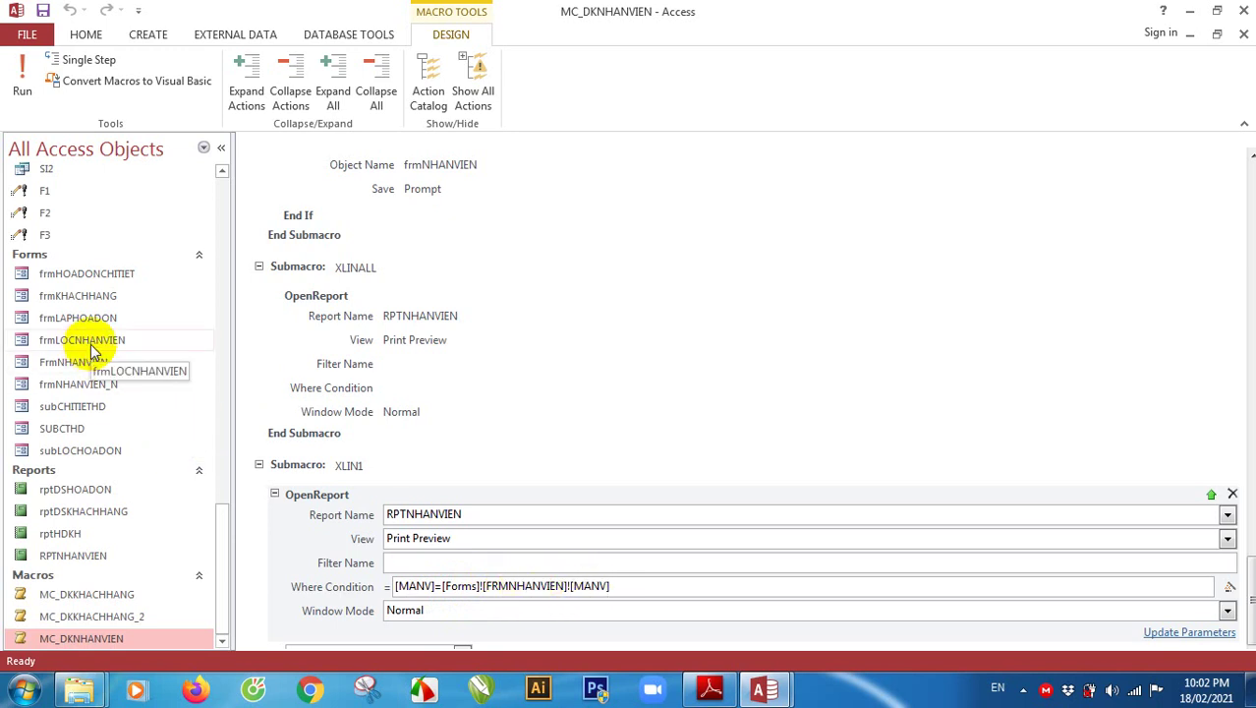
left_click(588, 586)
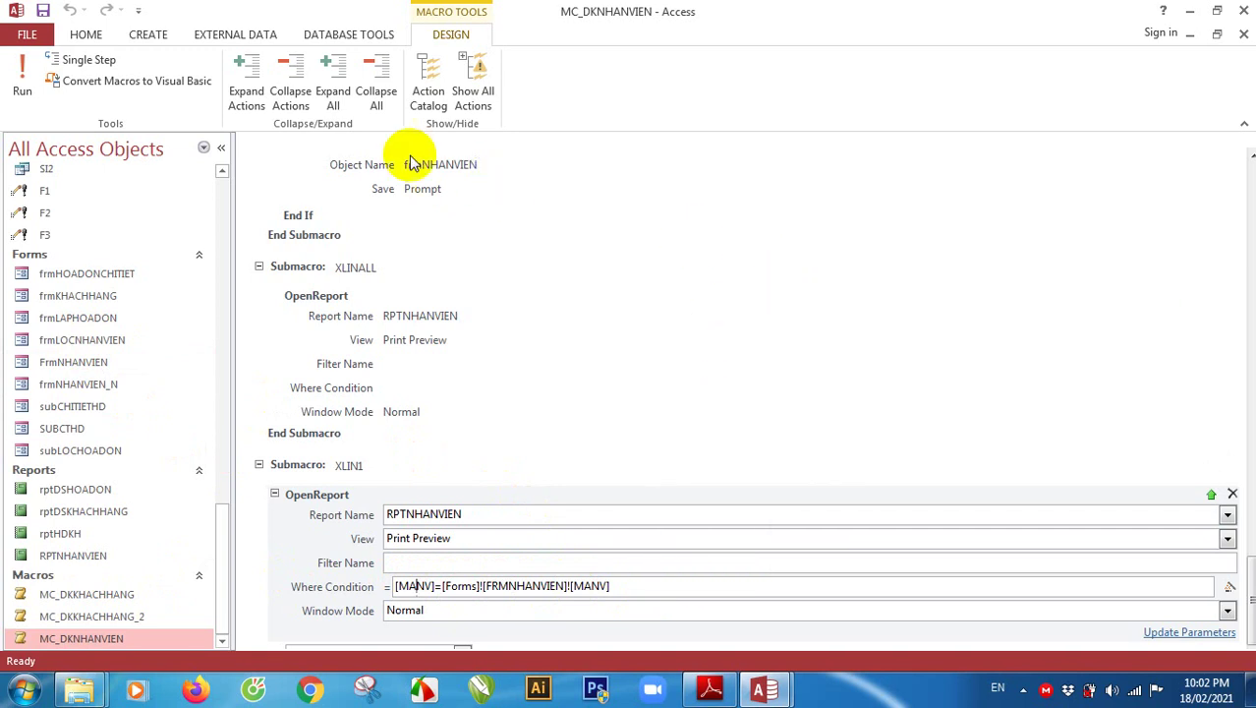
left_click(1244, 33)
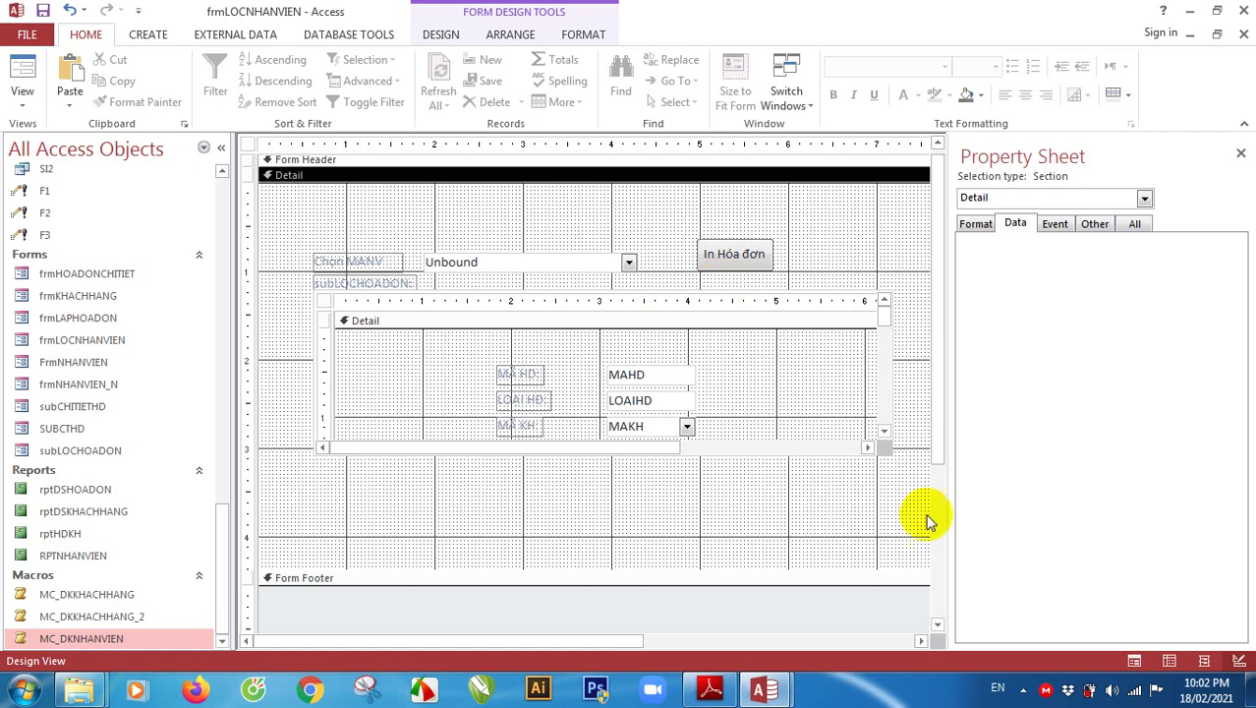
Show frmLOCNHANVIEN in Form View and choose employee code 2 in the Chọn MANV combo box
left_click(23, 77)
left_click(625, 214)
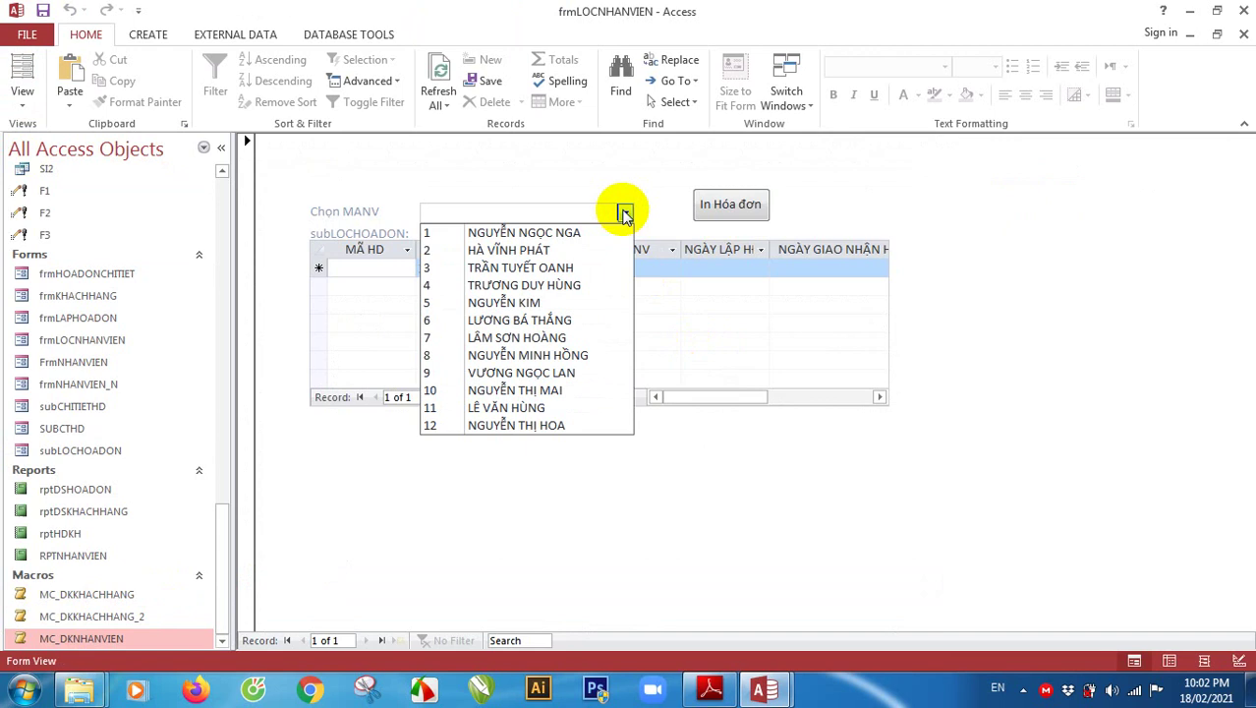
left_click(589, 250)
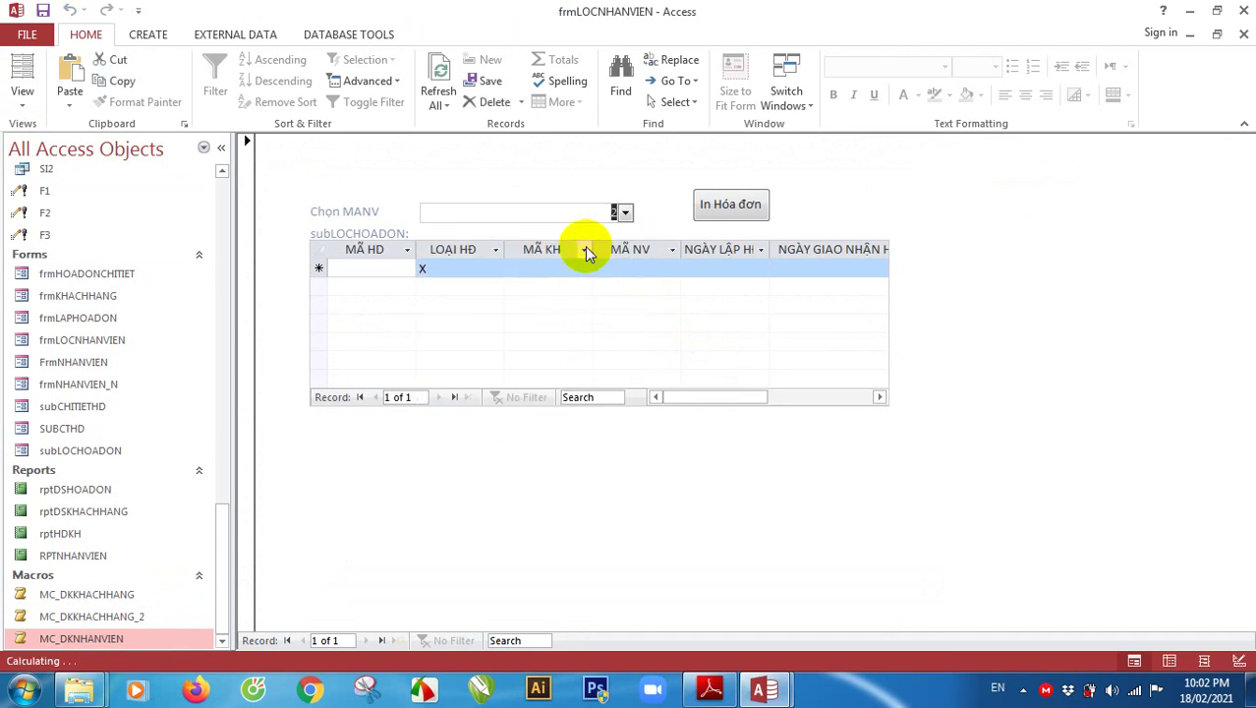
left_click(1024, 693)
right_click(977, 595)
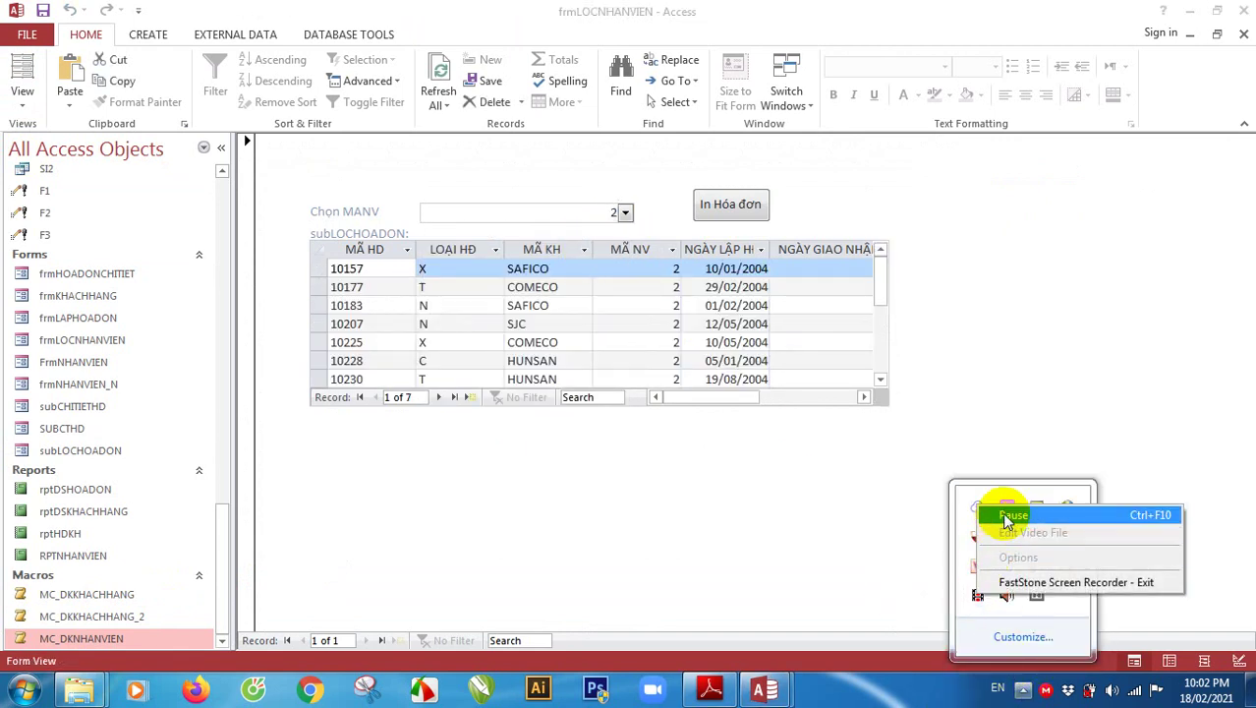